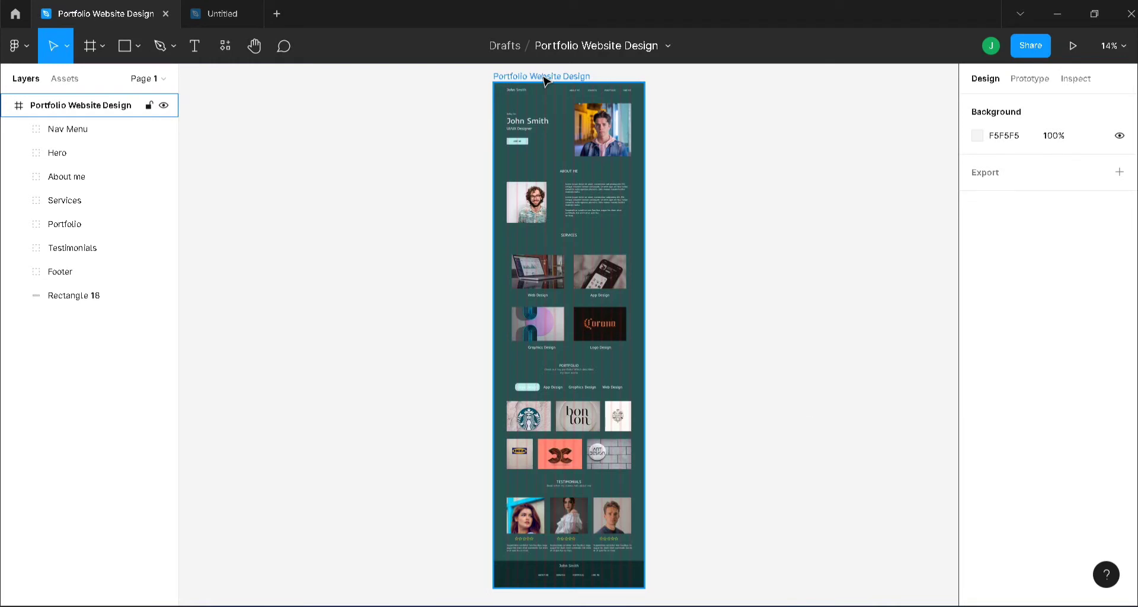
# Step: Switch to the Untitled file and create a frame from the 1440 × 1024 Desktop preset
pyautogui.click(211, 13)
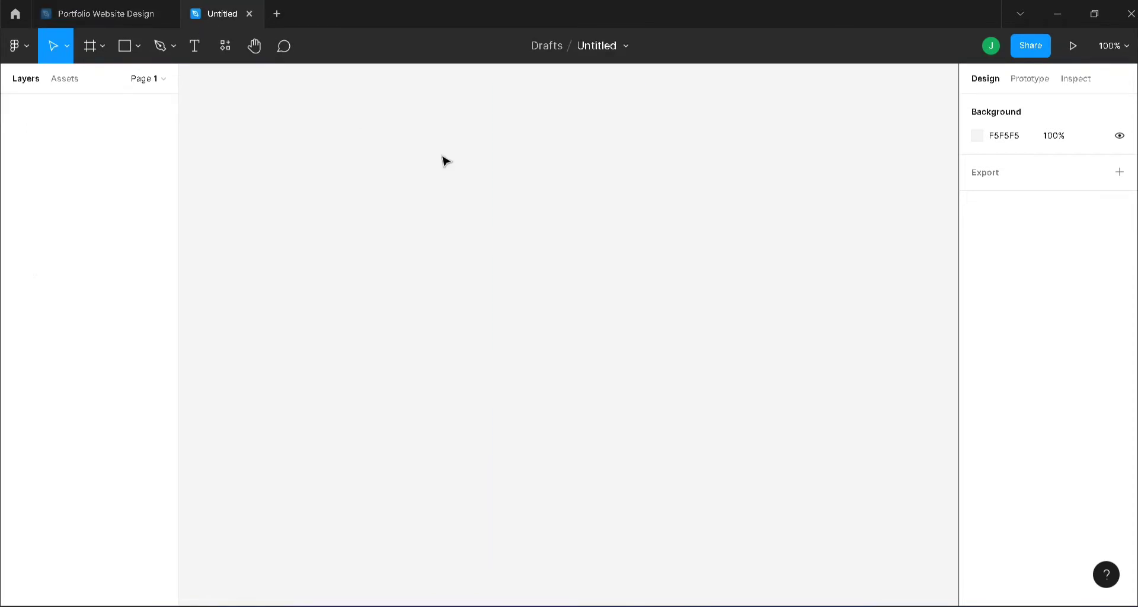
pyautogui.press('f')
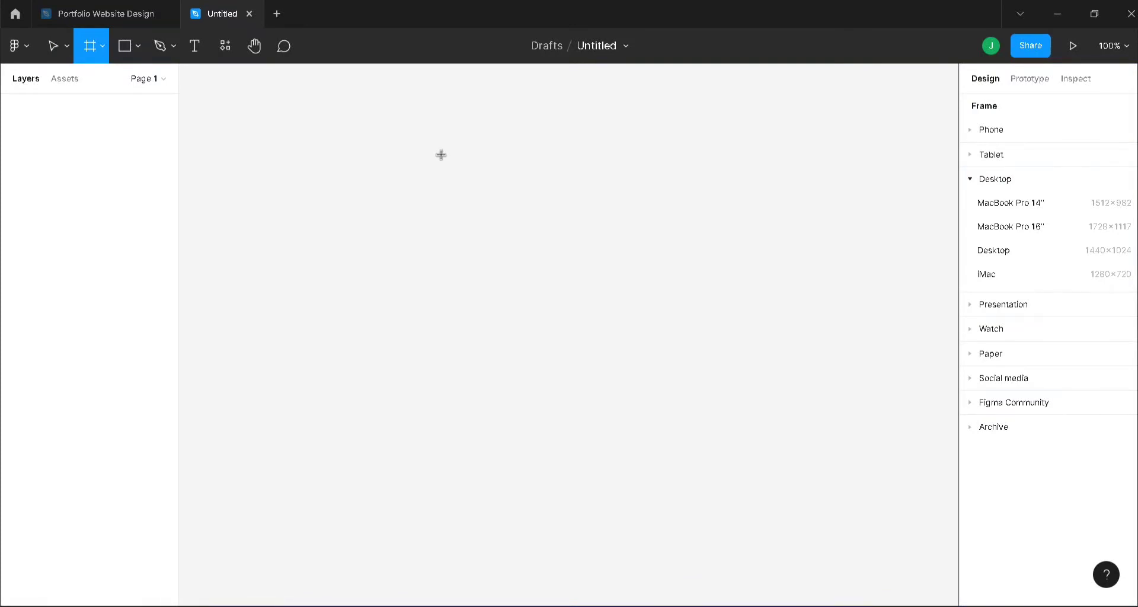
pyautogui.click(1017, 255)
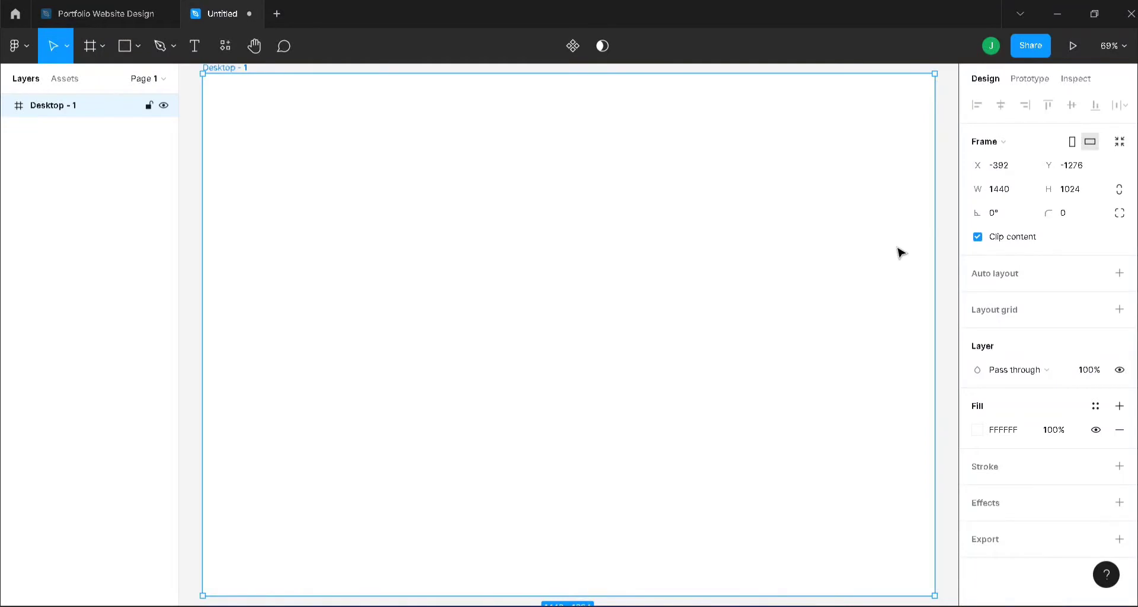
# Step: Extend the desktop frame downward to a height of about 1776 and shift it up and left on the canvas
pyautogui.press('-')
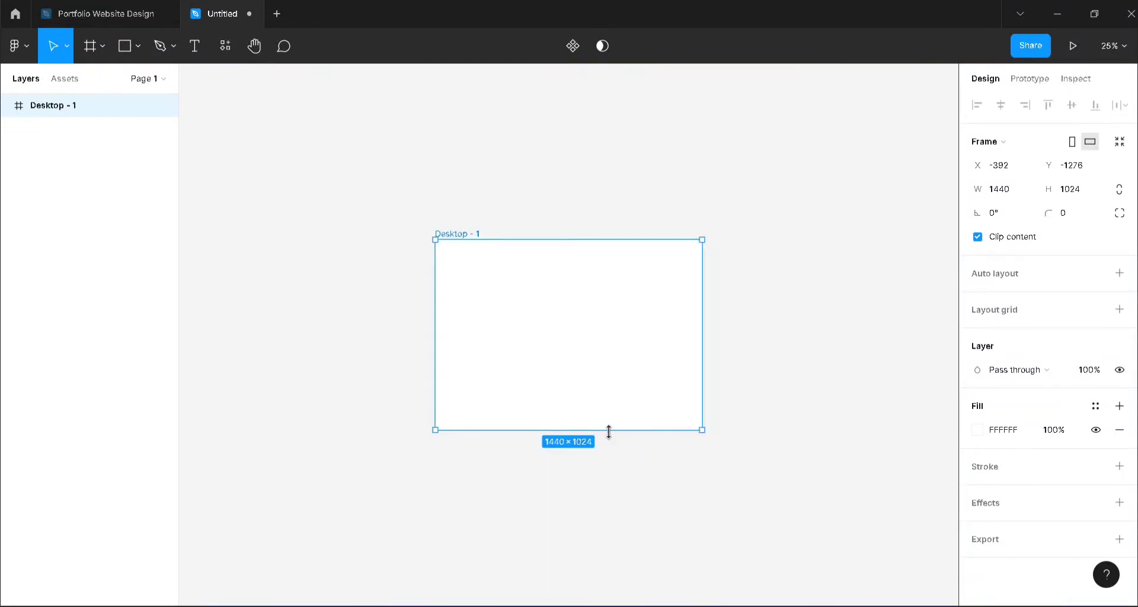
pyautogui.moveTo(608, 449); pyautogui.dragTo(605, 587)
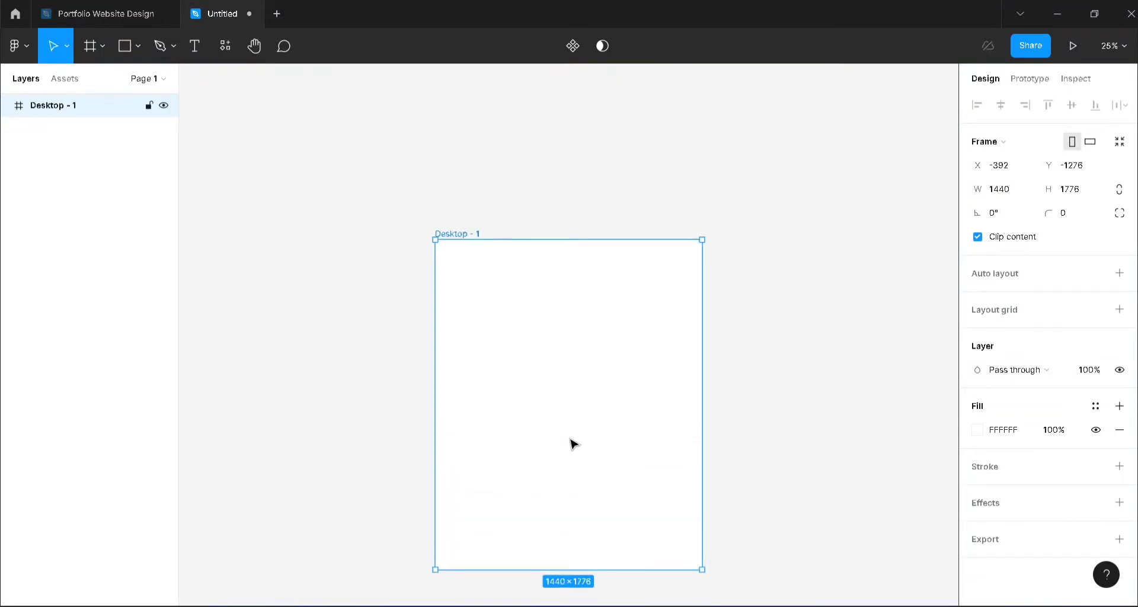
pyautogui.moveTo(547, 418); pyautogui.dragTo(490, 361)
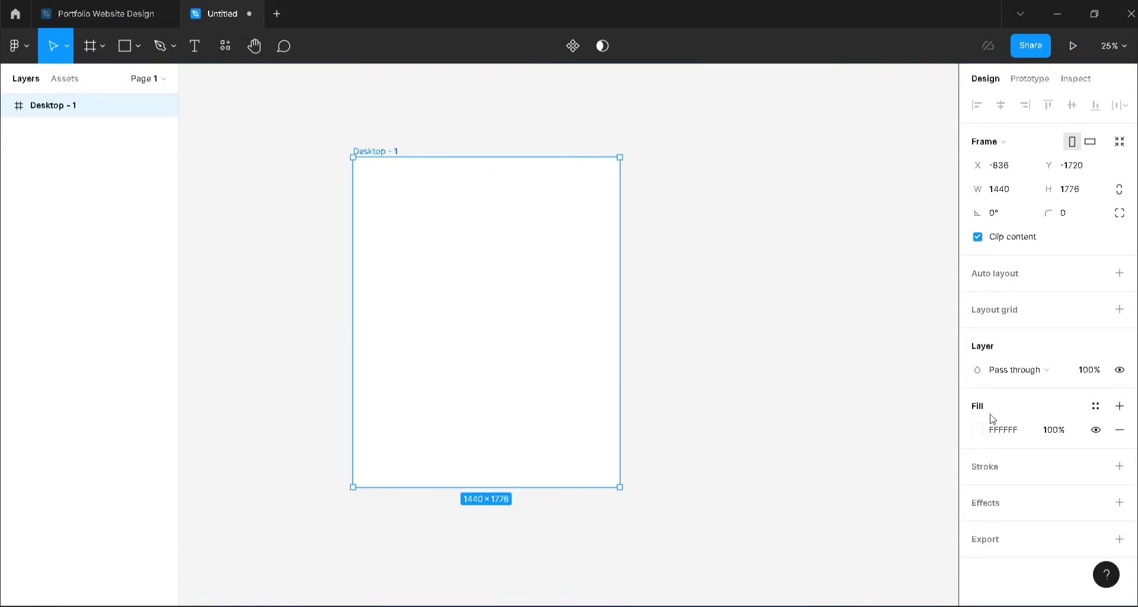
# Step: Set the frame's fill color to 285353 and move the frame slightly to the right
pyautogui.click(1003, 430)
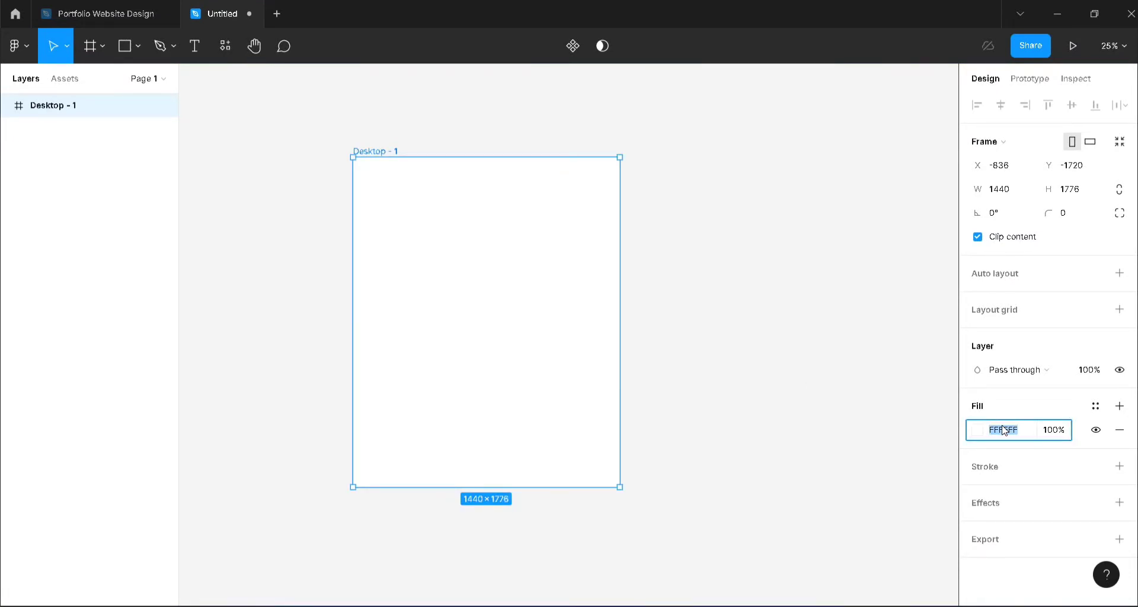
pyautogui.write('285353')
pyautogui.press('Return')
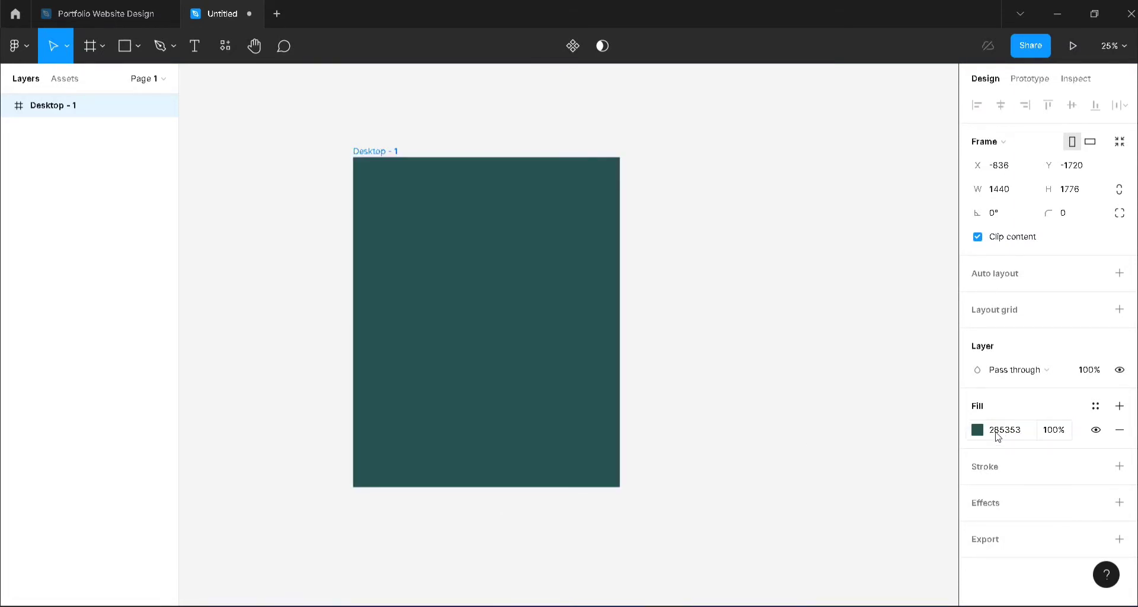
pyautogui.moveTo(485, 288); pyautogui.dragTo(518, 293)
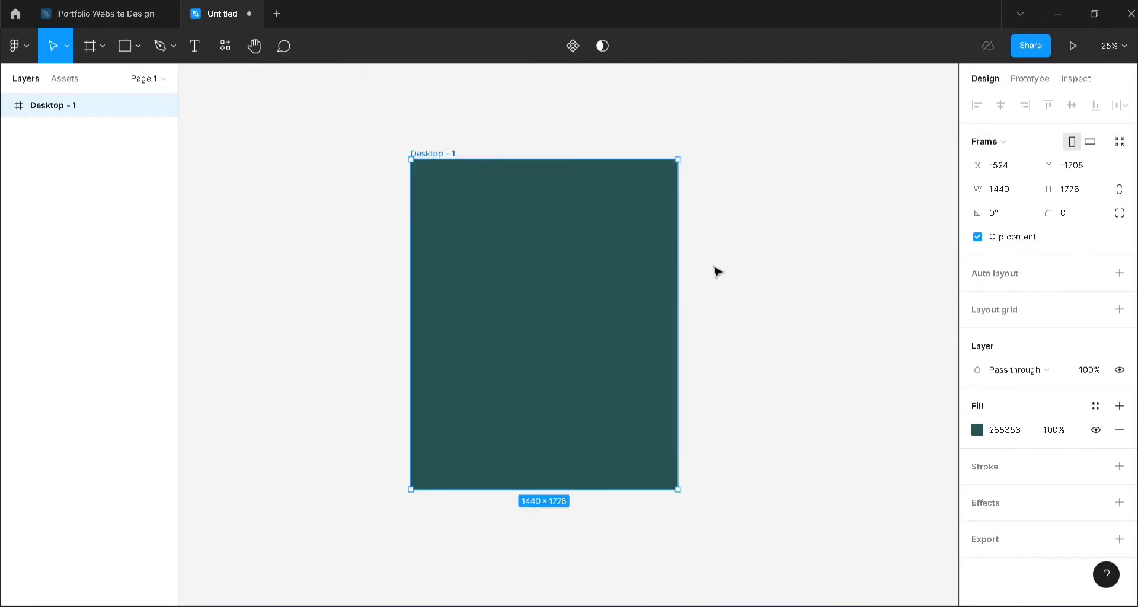
# Step: Add a layout grid to the frame, set it to Columns and give it a count of 14
pyautogui.click(1001, 317)
pyautogui.click(977, 333)
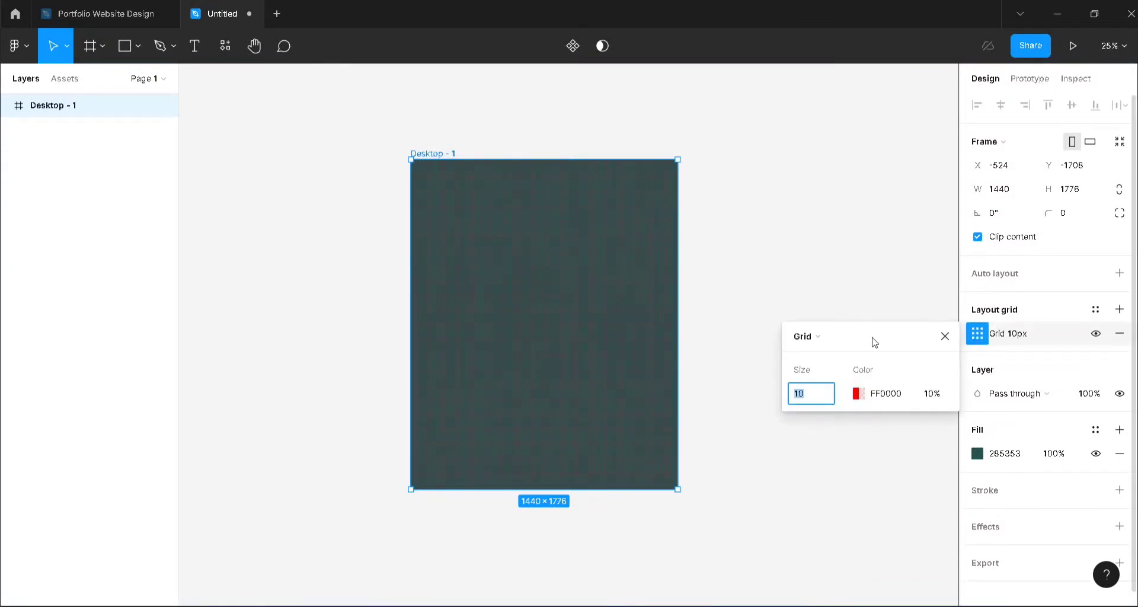
pyautogui.click(823, 342)
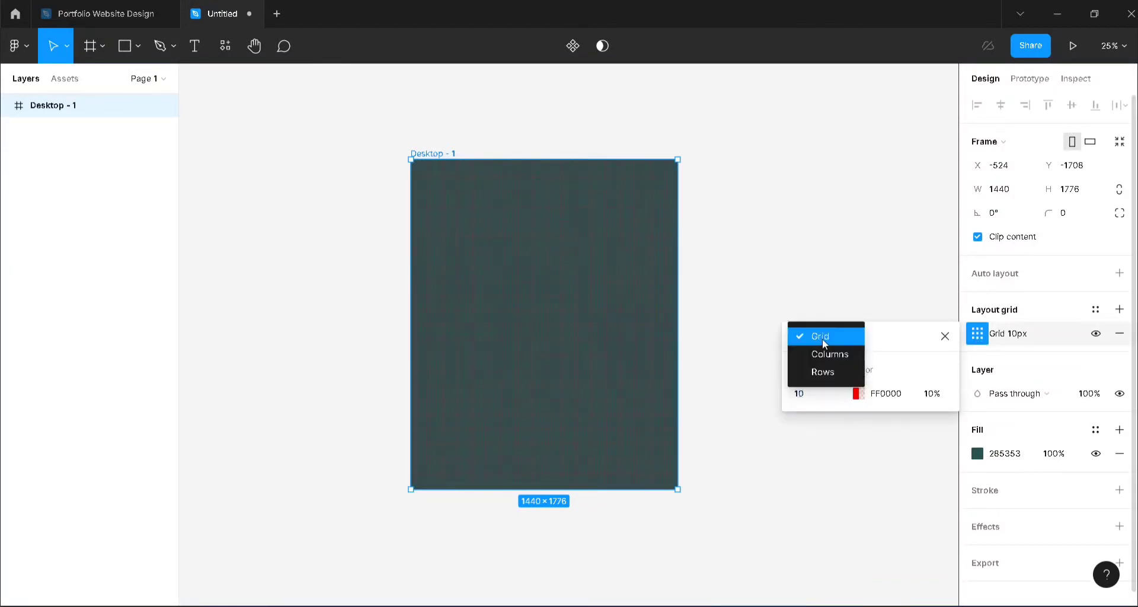
pyautogui.click(828, 353)
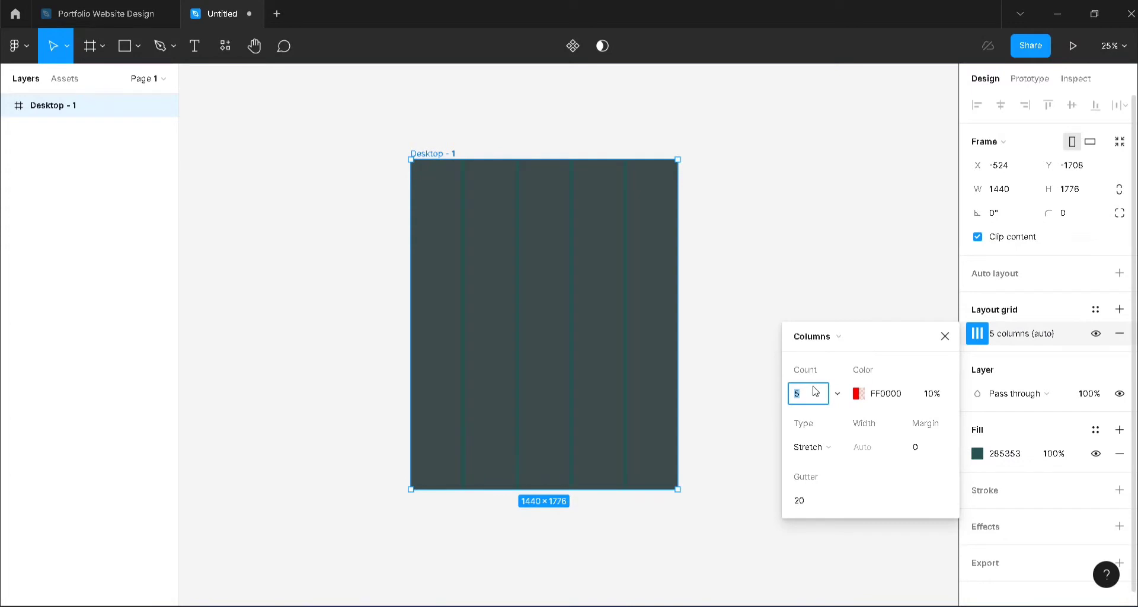
pyautogui.write('14')
pyautogui.press('Return')
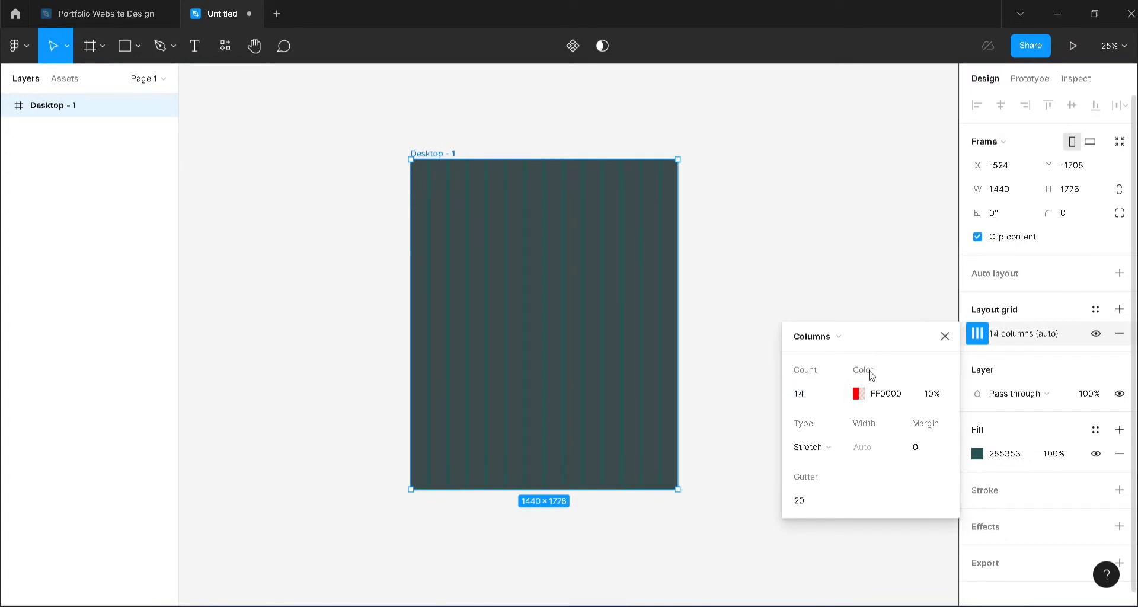
# Step: Set the column grid's type to Center with a width of 20 and a gutter of 70
pyautogui.click(817, 450)
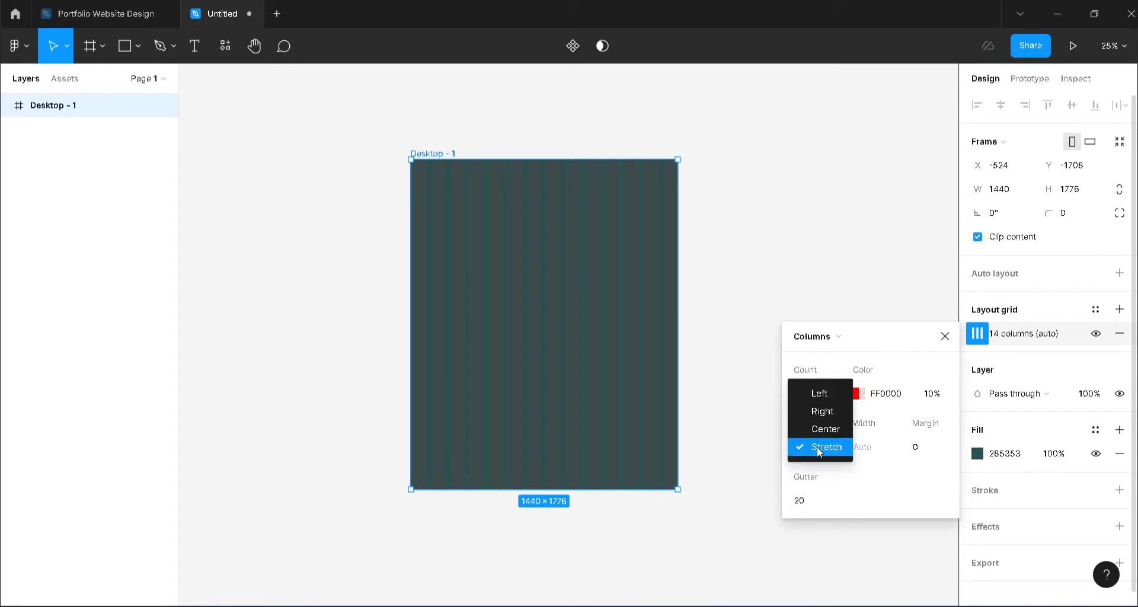
pyautogui.click(824, 429)
pyautogui.click(864, 448)
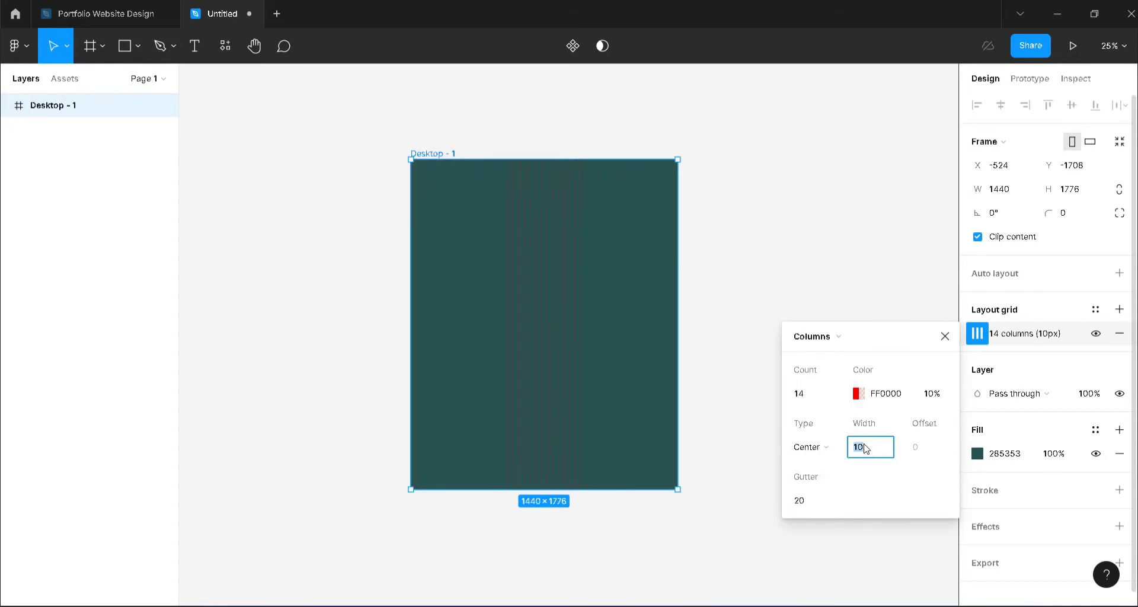
pyautogui.write('20')
pyautogui.press('Return')
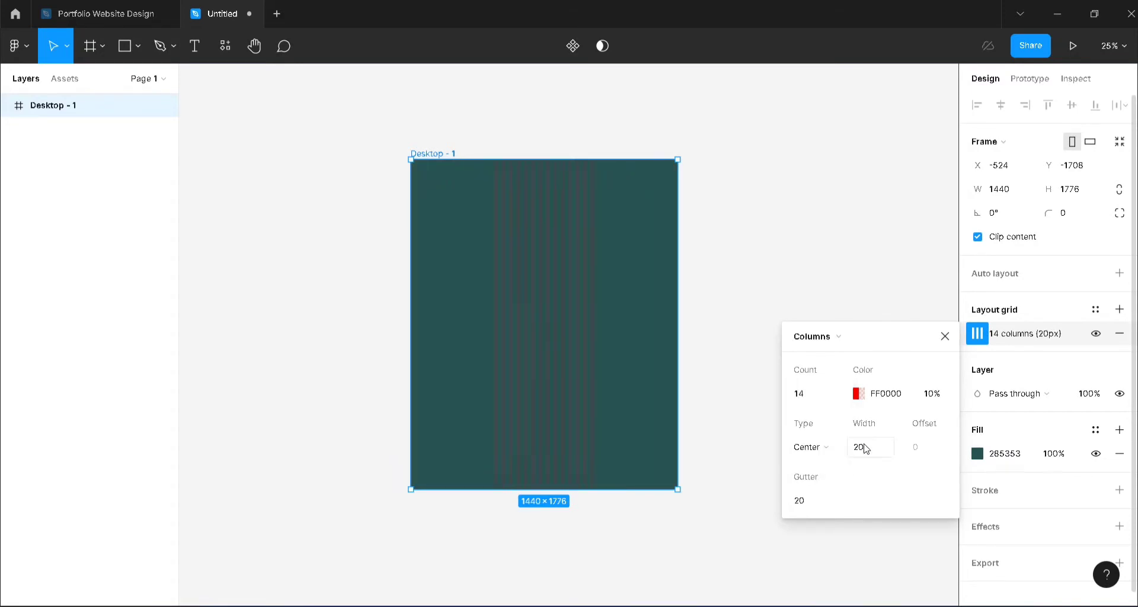
pyautogui.click(807, 508)
pyautogui.write('70')
pyautogui.press('Return')
pyautogui.click(944, 336)
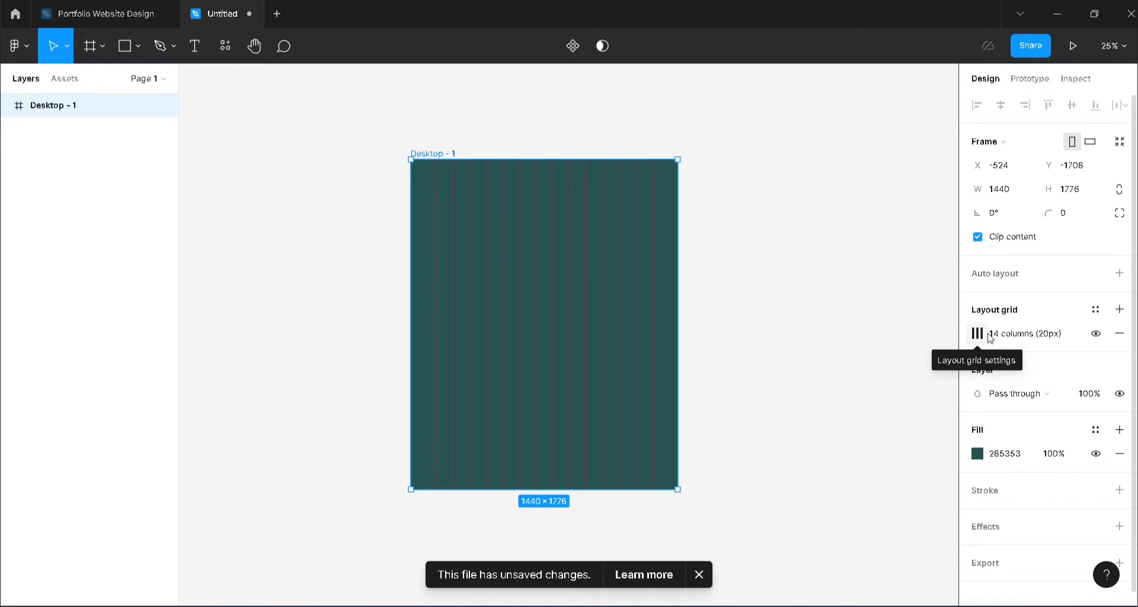
# Step: Move the desktop frame up and right on the canvas to about X -272, Y -2190
pyautogui.click(714, 278)
pyautogui.click(443, 155)
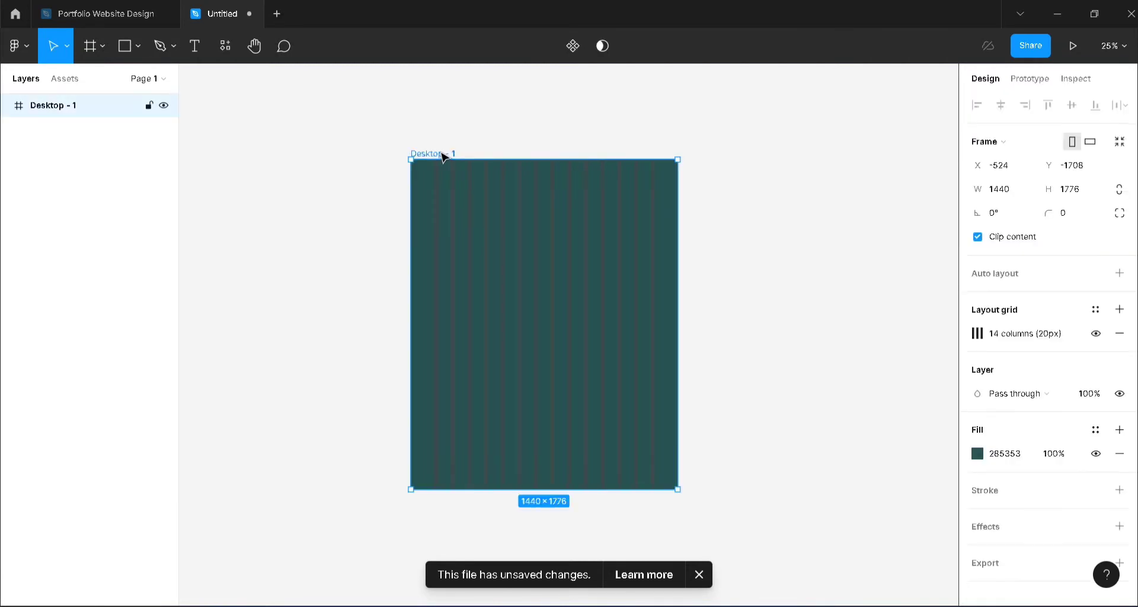
pyautogui.press('+')
pyautogui.scroll(5, 444, 157)
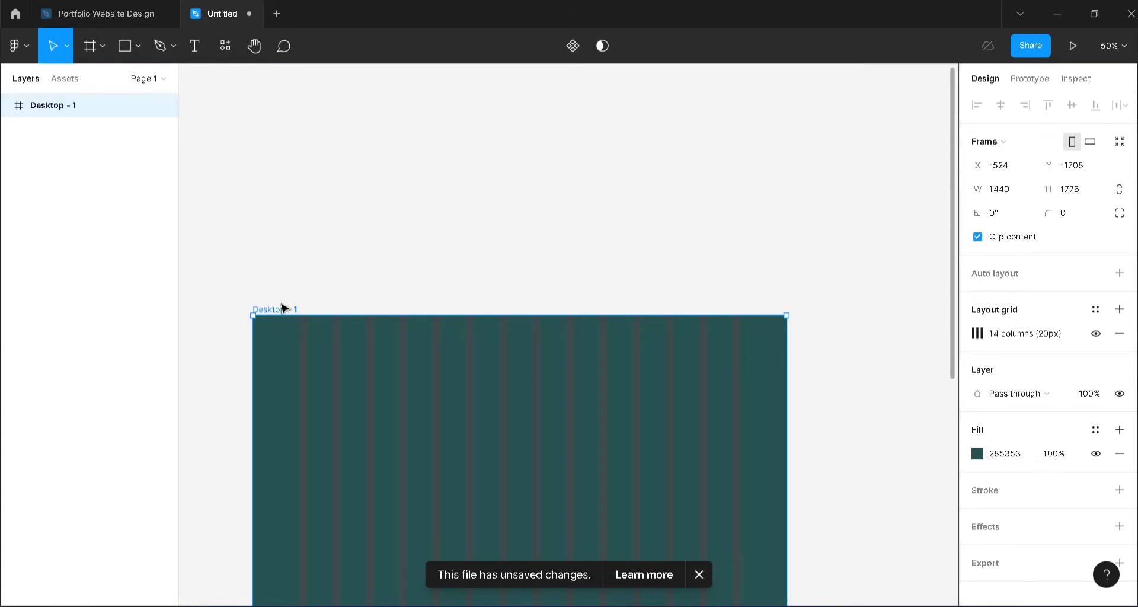
pyautogui.moveTo(283, 309); pyautogui.dragTo(376, 131)
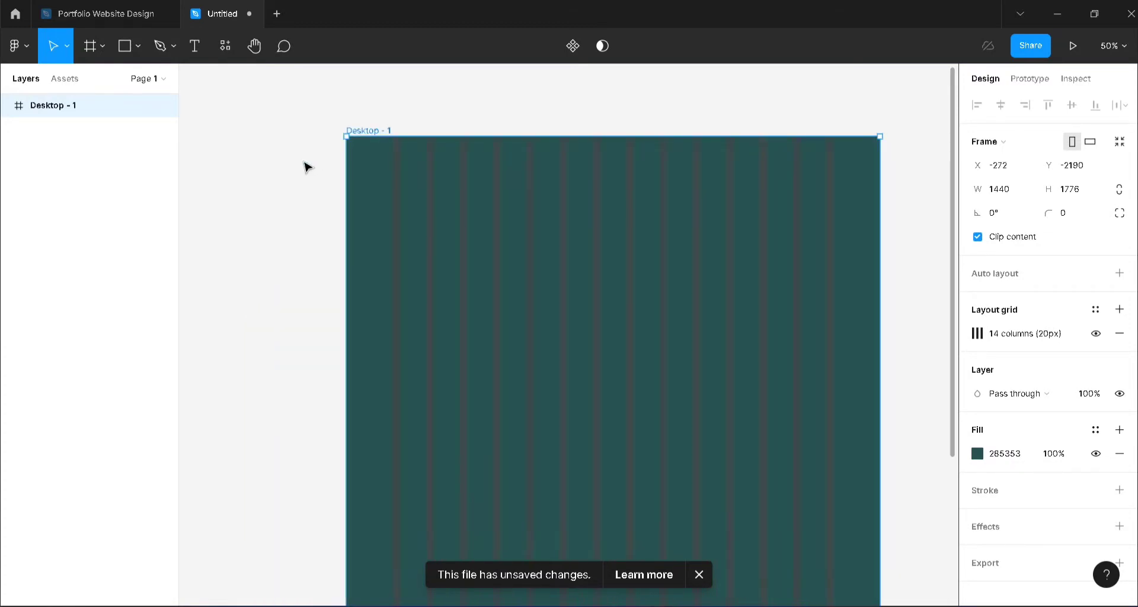
# Step: Add the text "ABOUT ME" near the frame's top edge at about X 704, Y 80
pyautogui.press('t')
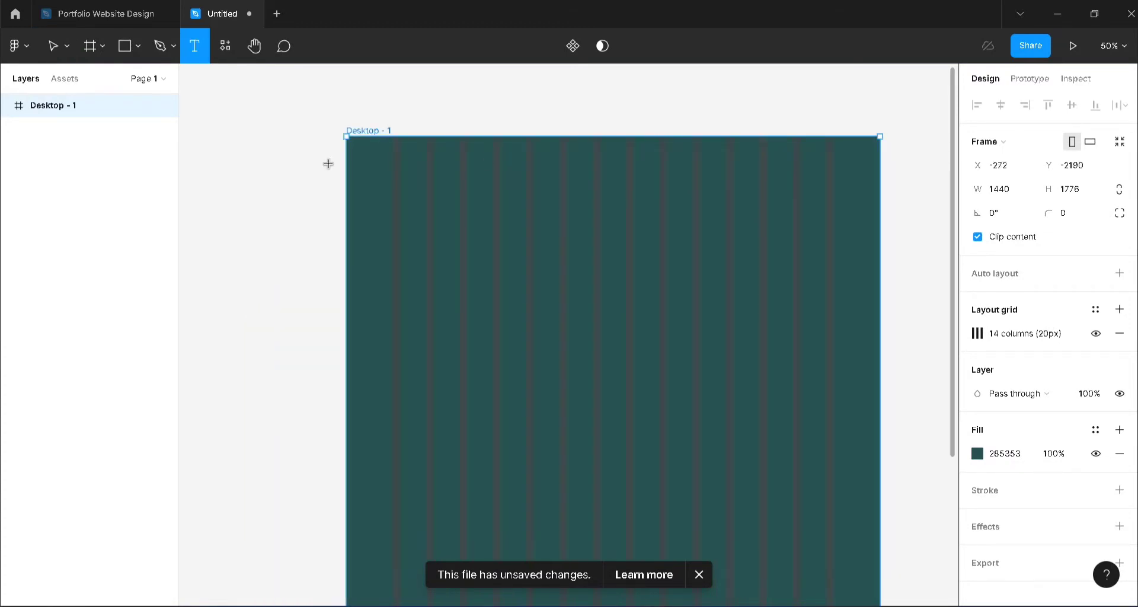
pyautogui.click(608, 166)
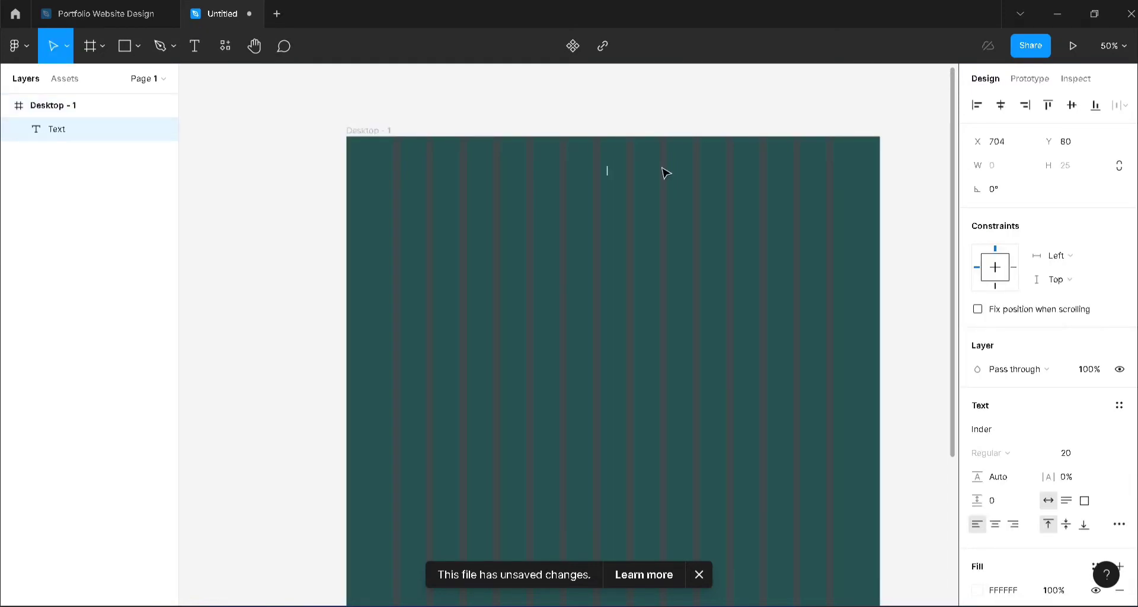
pyautogui.write('about ,')
pyautogui.press('BackSpace')
pyautogui.press('BackSpace')
pyautogui.hotkey('shift', '0')
pyautogui.press('Return')
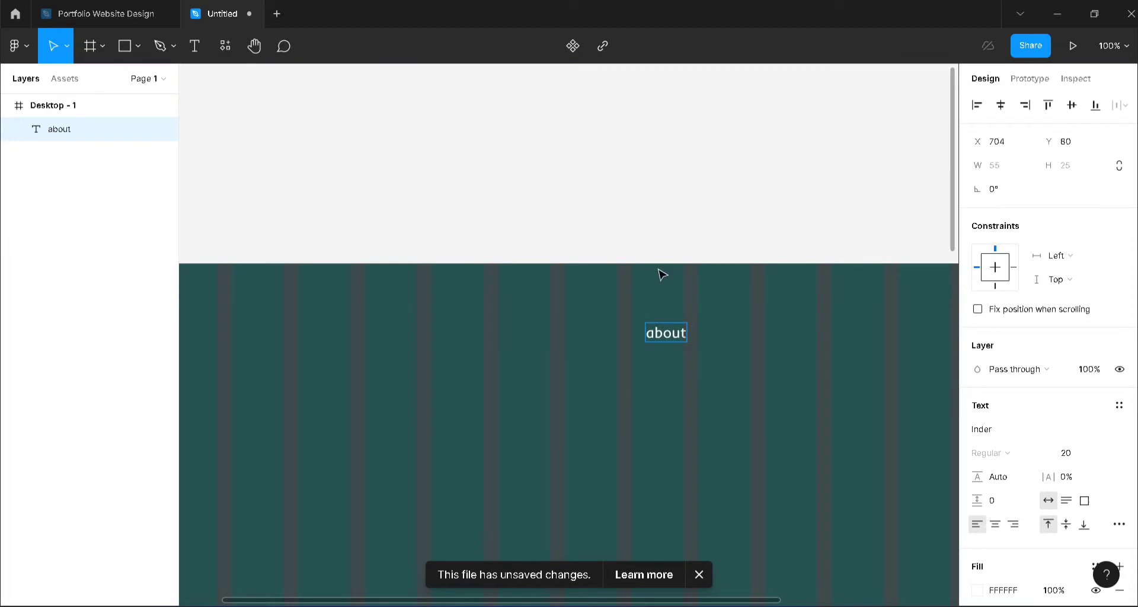
pyautogui.press('BackSpace')
pyautogui.press('BackSpace')
pyautogui.press('BackSpace')
pyautogui.press('BackSpace')
pyautogui.press('BackSpace')
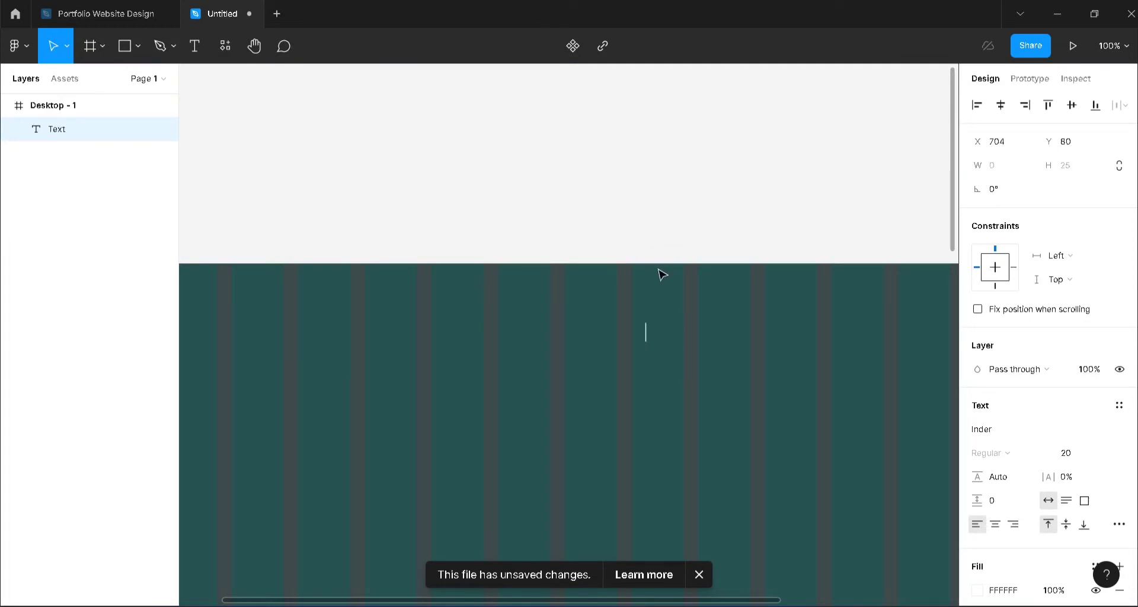
pyautogui.write('ABOUT ME')
pyautogui.press('Escape')
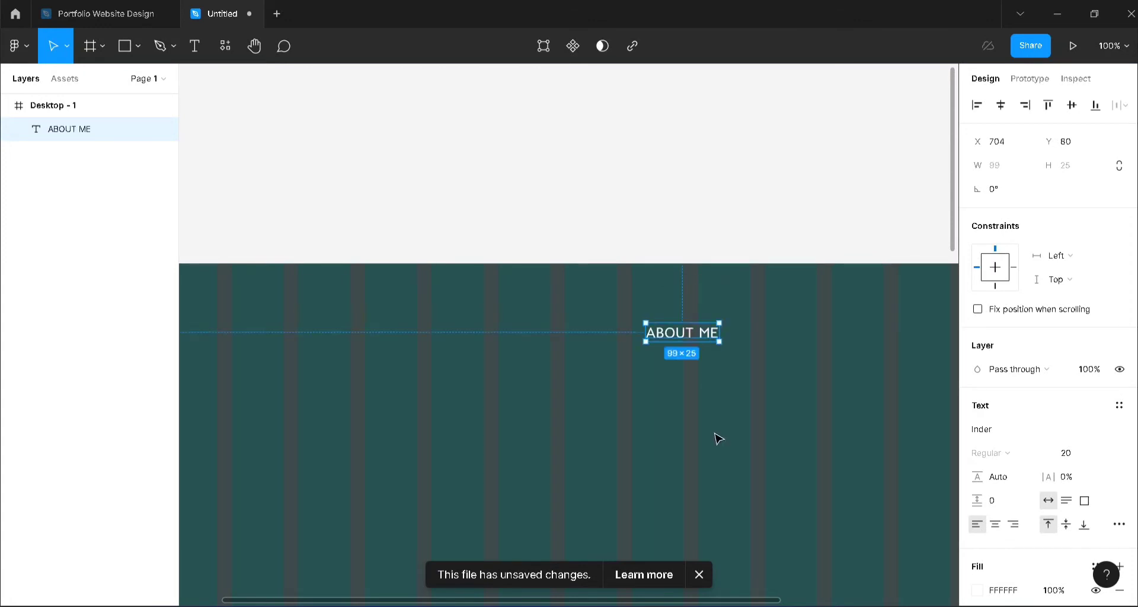
# Step: Duplicate the ABOUT ME text, place the copy beside it at about X 836, and change its wording to "SERVICES"
pyautogui.hotkey('ctrl', 'd')
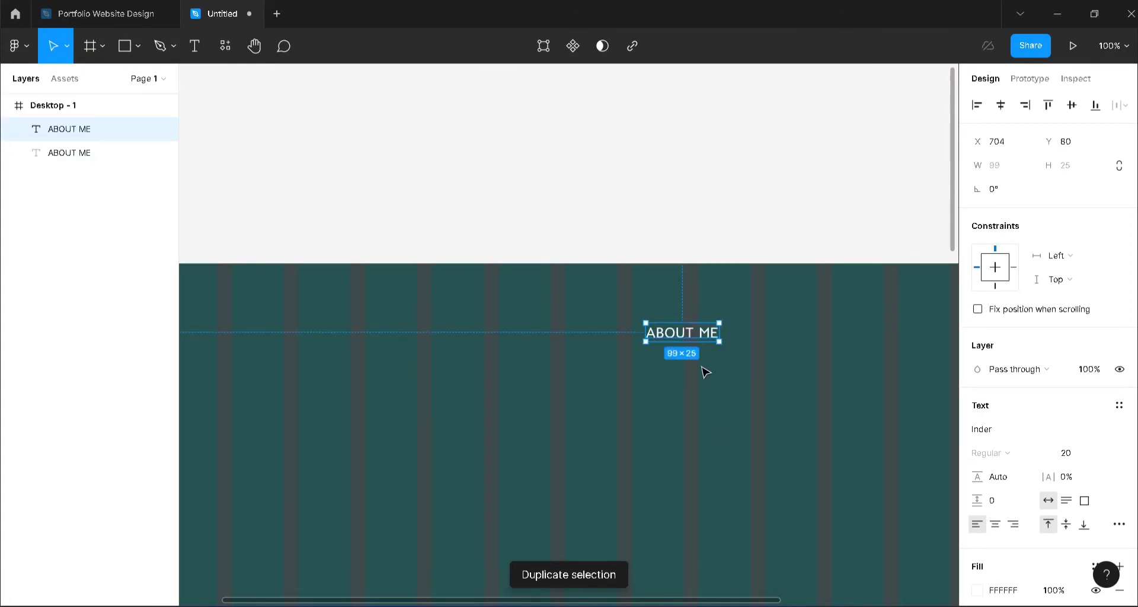
pyautogui.moveTo(695, 334); pyautogui.dragTo(773, 335)
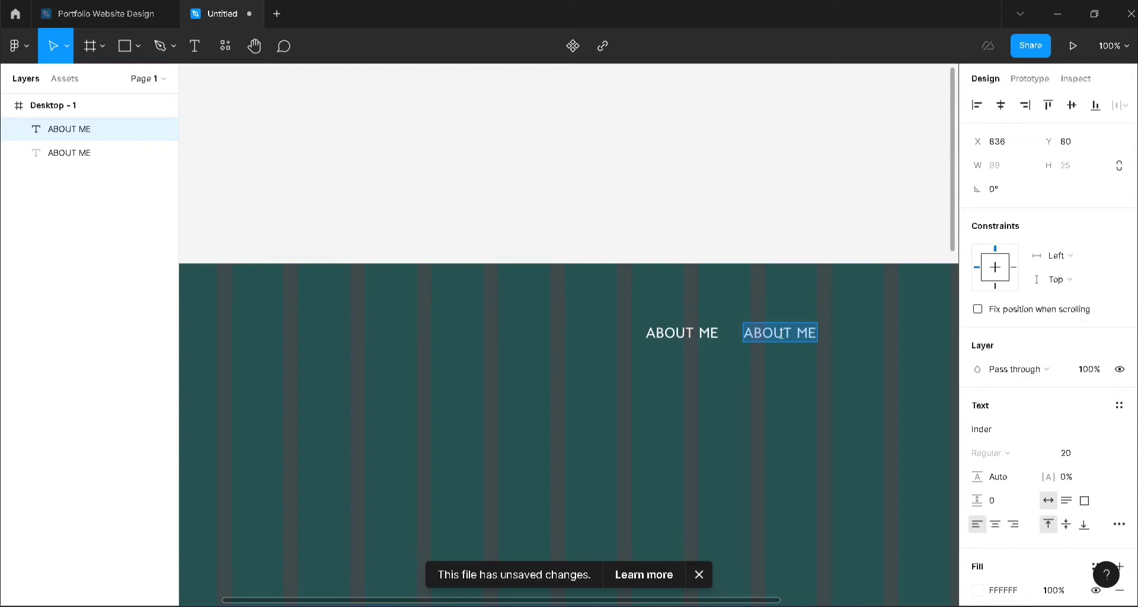
pyautogui.write('SERV')
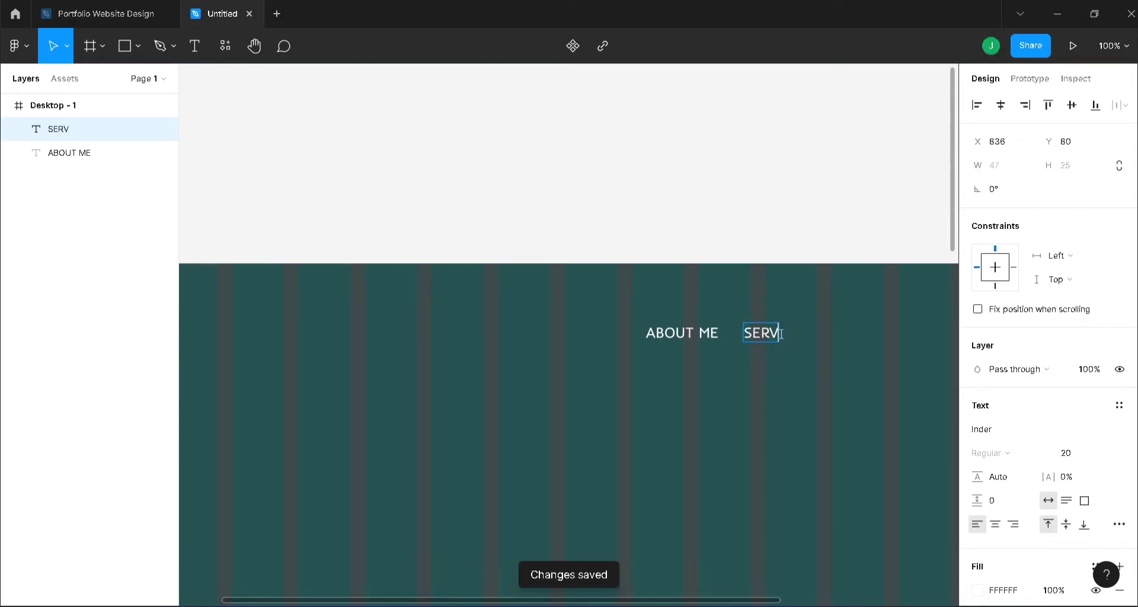
pyautogui.write('ICES')
pyautogui.press('Escape')
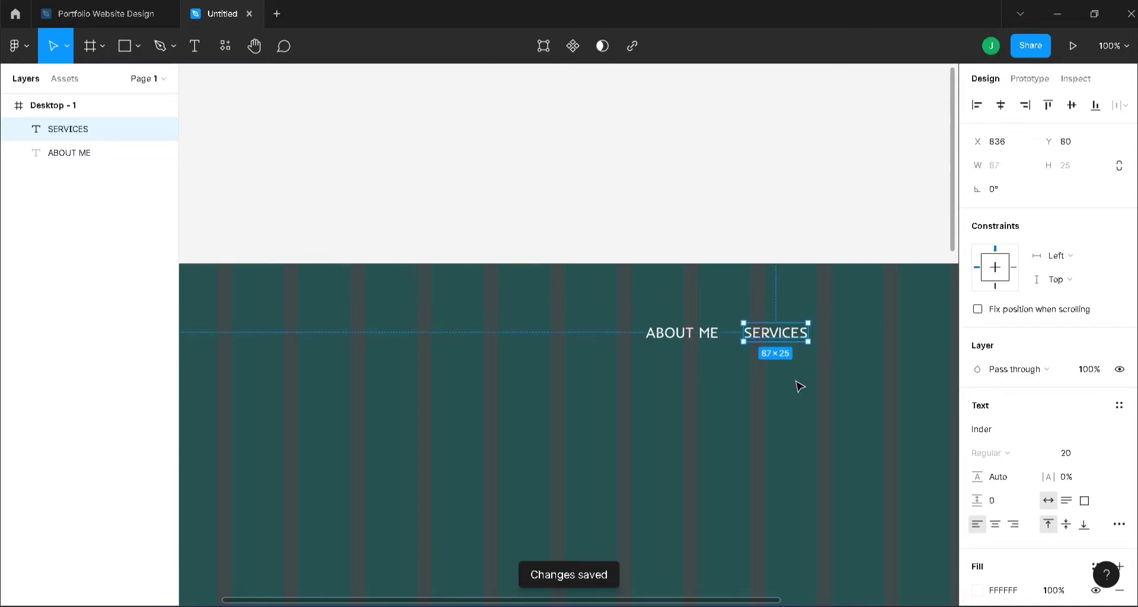
# Step: Duplicate the SERVICES text, place the copy to its right at about X 968, and change its wording to "PORTFOLIO"
pyautogui.hotkey('ctrl', 'd')
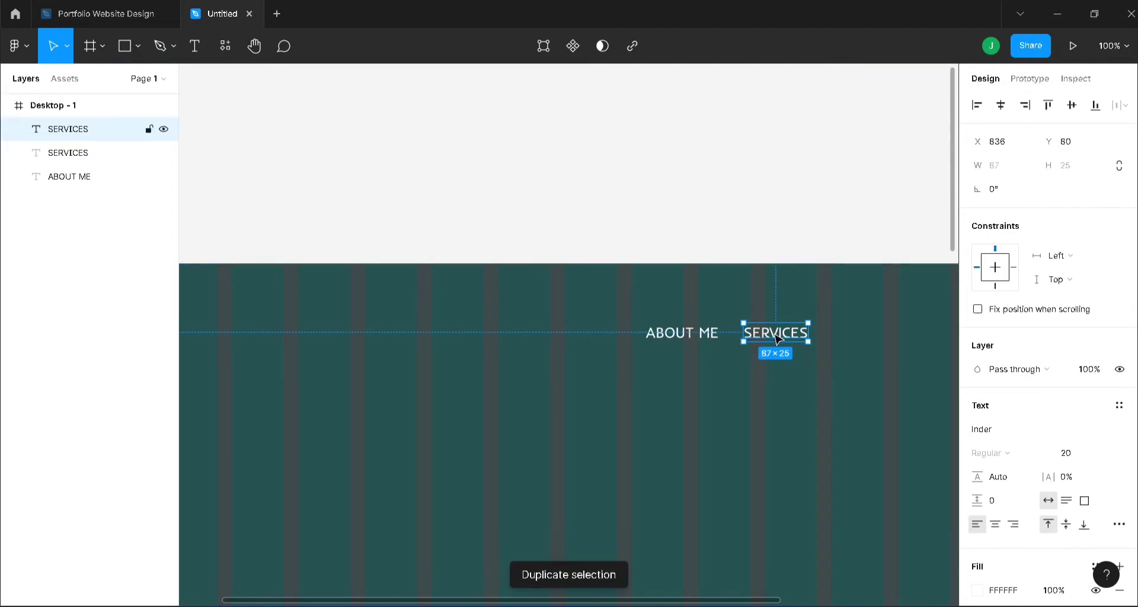
pyautogui.moveTo(776, 337); pyautogui.dragTo(876, 341)
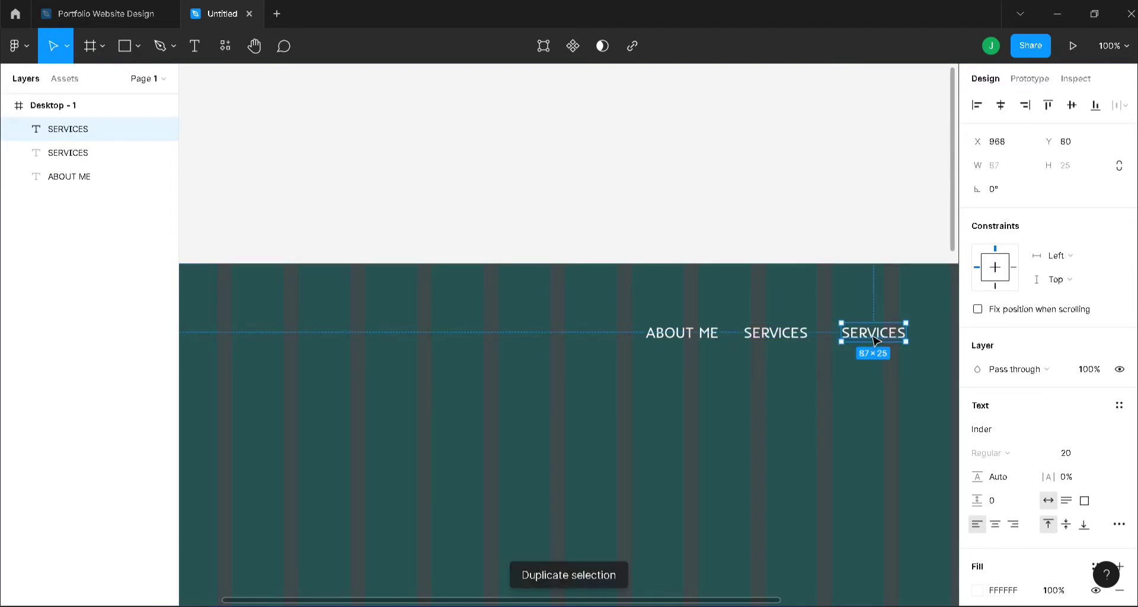
pyautogui.doubleClick(873, 335)
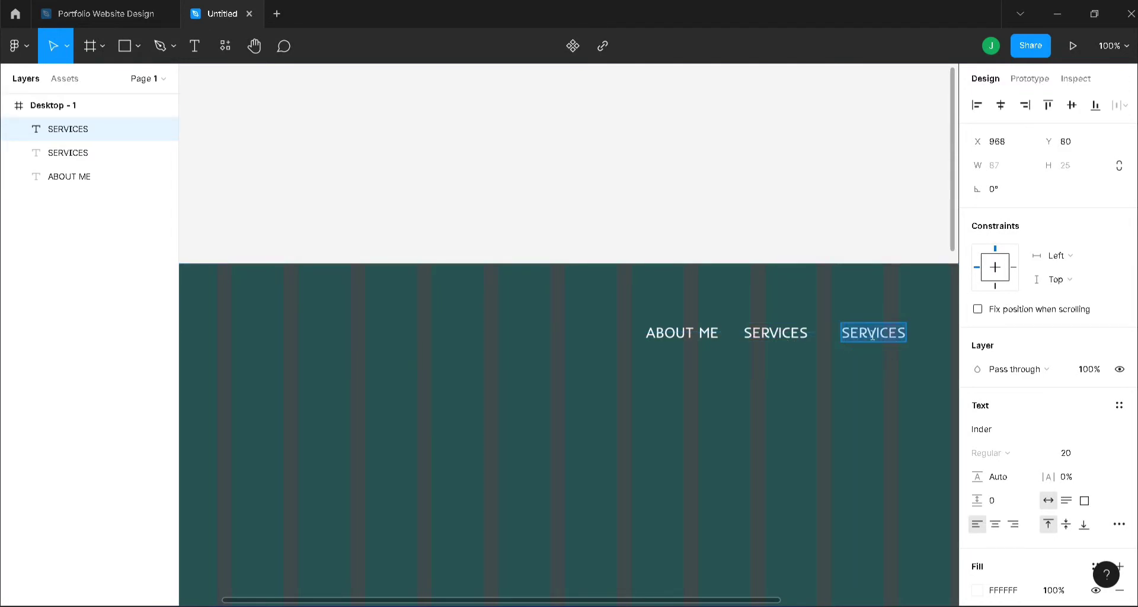
pyautogui.write('PORTFOLIO')
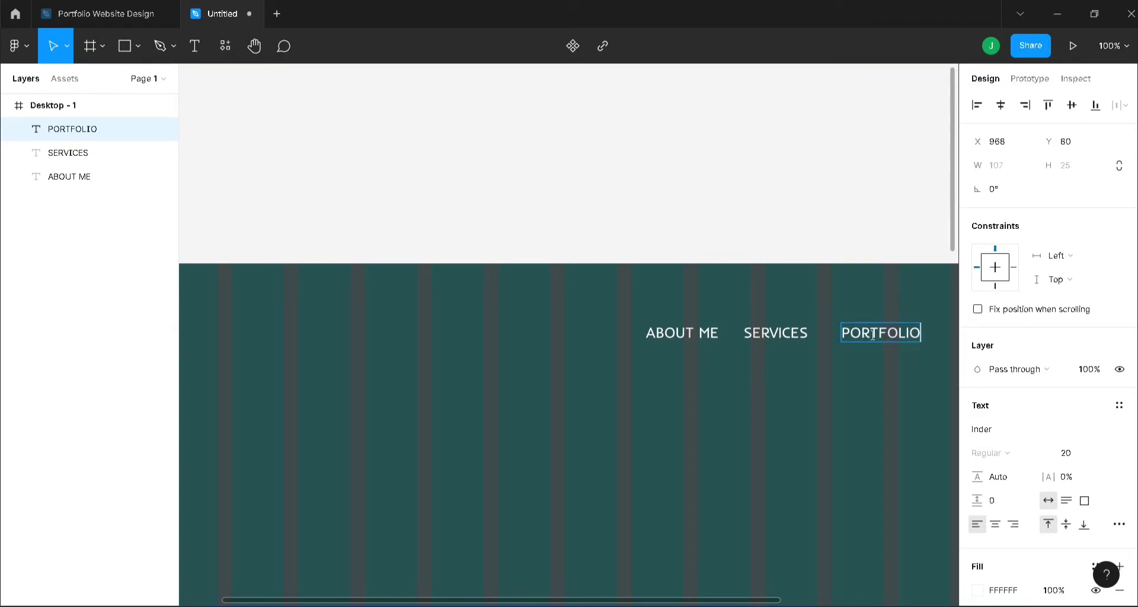
pyautogui.press('Escape')
# Step: Duplicate the PORTFOLIO text, place the copy beside it at about X 1108, Y 80, and change its wording to "HIRE ME"
pyautogui.moveTo(761, 600); pyautogui.dragTo(856, 602)
pyautogui.hotkey('ctrl', 'd')
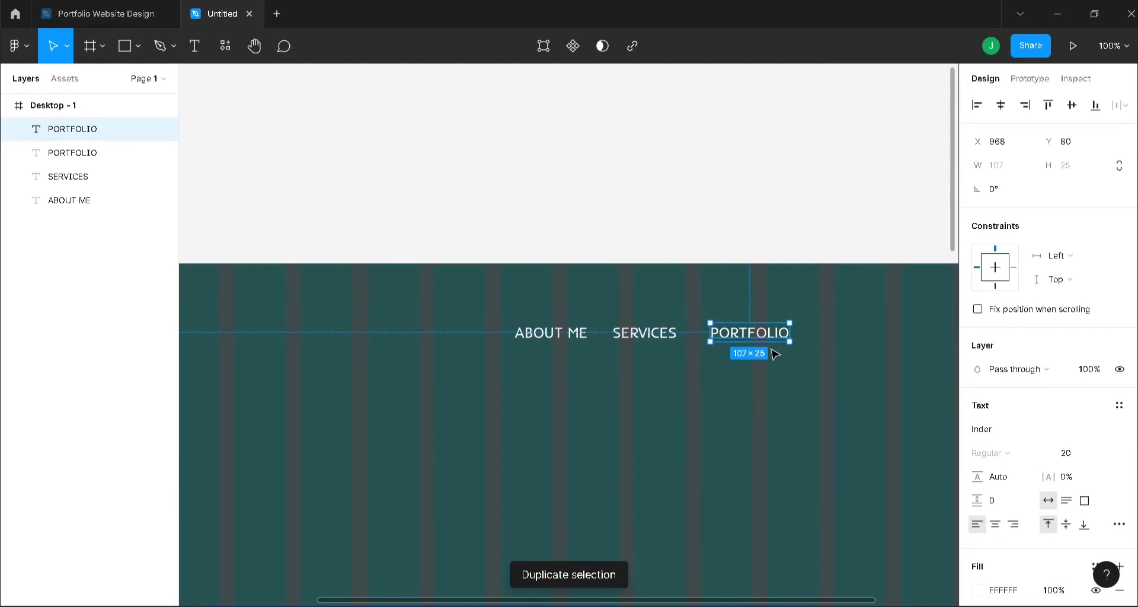
pyautogui.moveTo(763, 338); pyautogui.dragTo(861, 342)
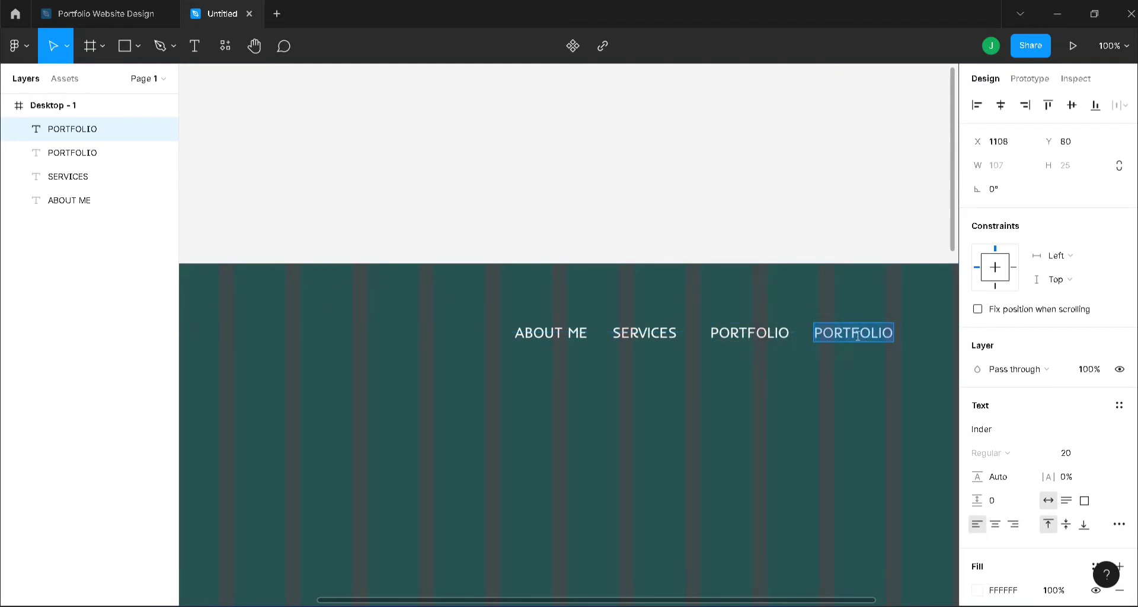
pyautogui.write('HIRE ME')
pyautogui.press('Escape')
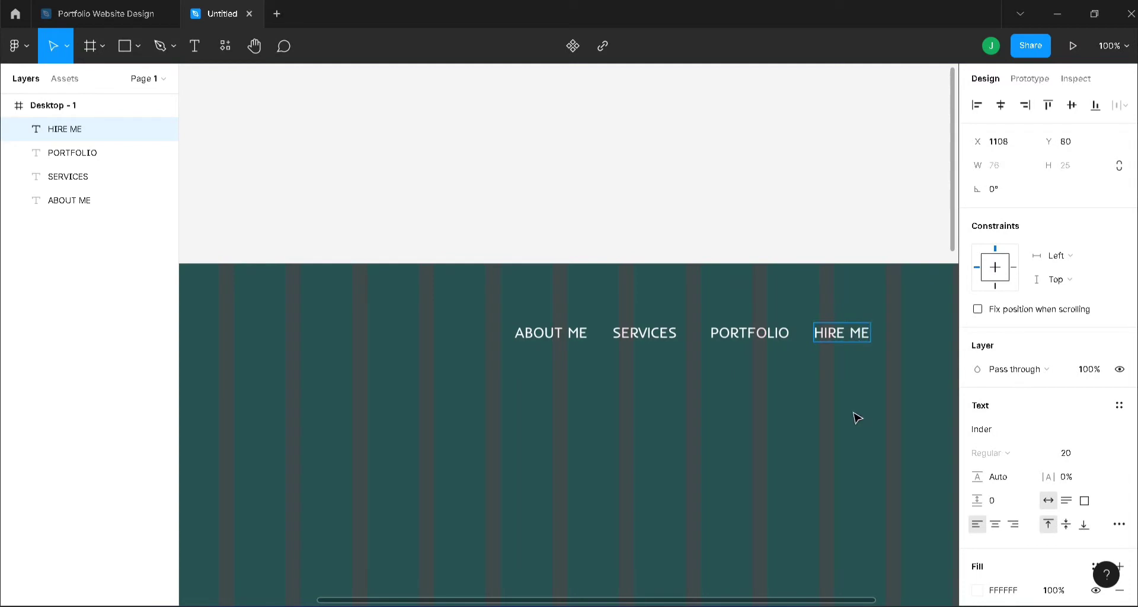
# Step: Move ABOUT ME outward to about X 645 and shift HIRE ME outward, widening the menu row to about 578 px
pyautogui.click(548, 334)
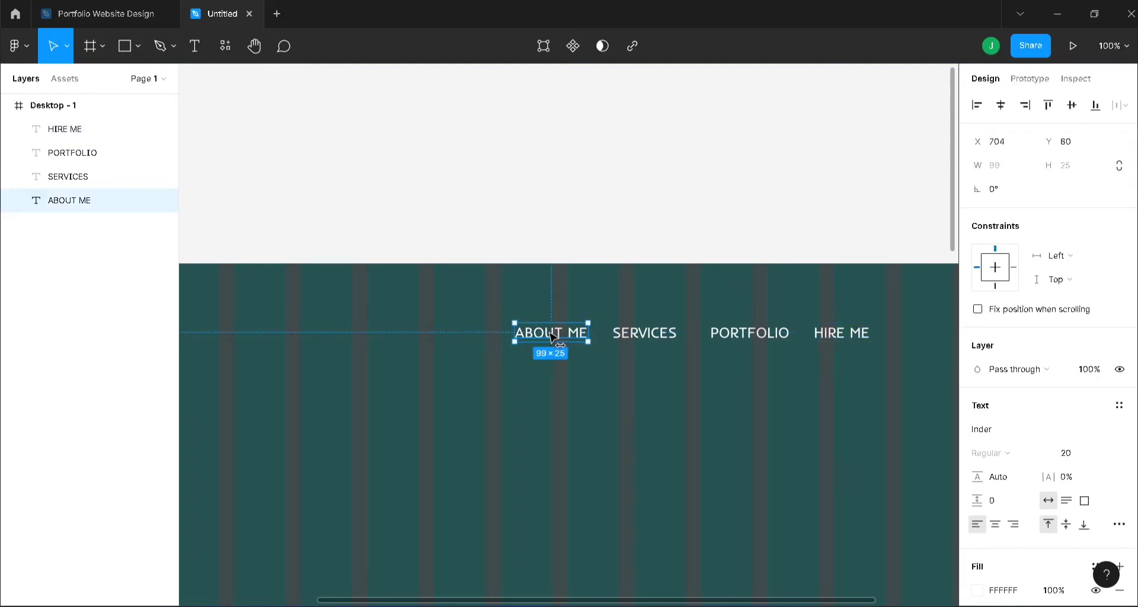
pyautogui.moveTo(551, 336); pyautogui.dragTo(524, 338)
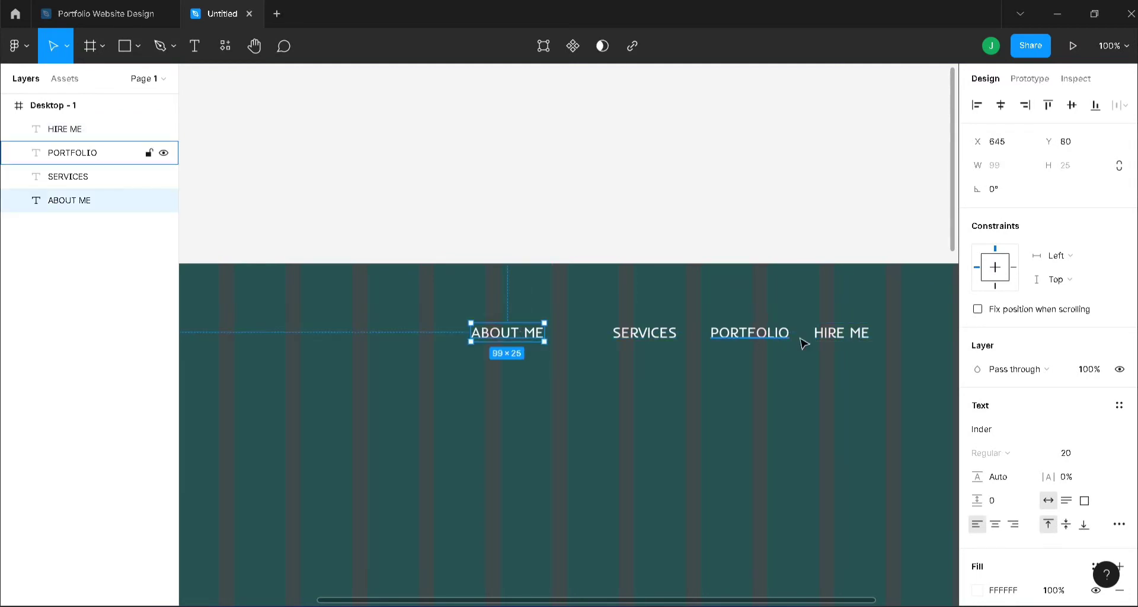
pyautogui.click(843, 335)
pyautogui.moveTo(843, 336); pyautogui.dragTo(872, 336)
# Step: Select all four menu texts and tidy them up to equal horizontal spacing
pyautogui.keyDown('shift'); pyautogui.click(749, 334); pyautogui.keyUp('shift')
pyautogui.keyDown('shift'); pyautogui.click(664, 337); pyautogui.keyUp('shift')
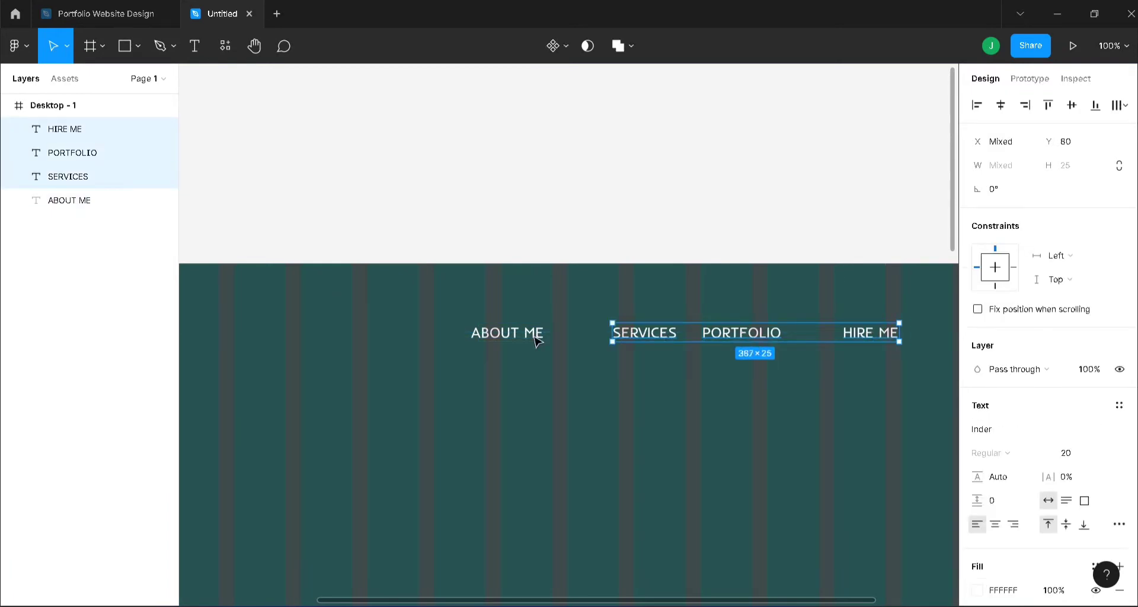
pyautogui.keyDown('shift'); pyautogui.click(509, 336); pyautogui.keyUp('shift')
pyautogui.click(1124, 108)
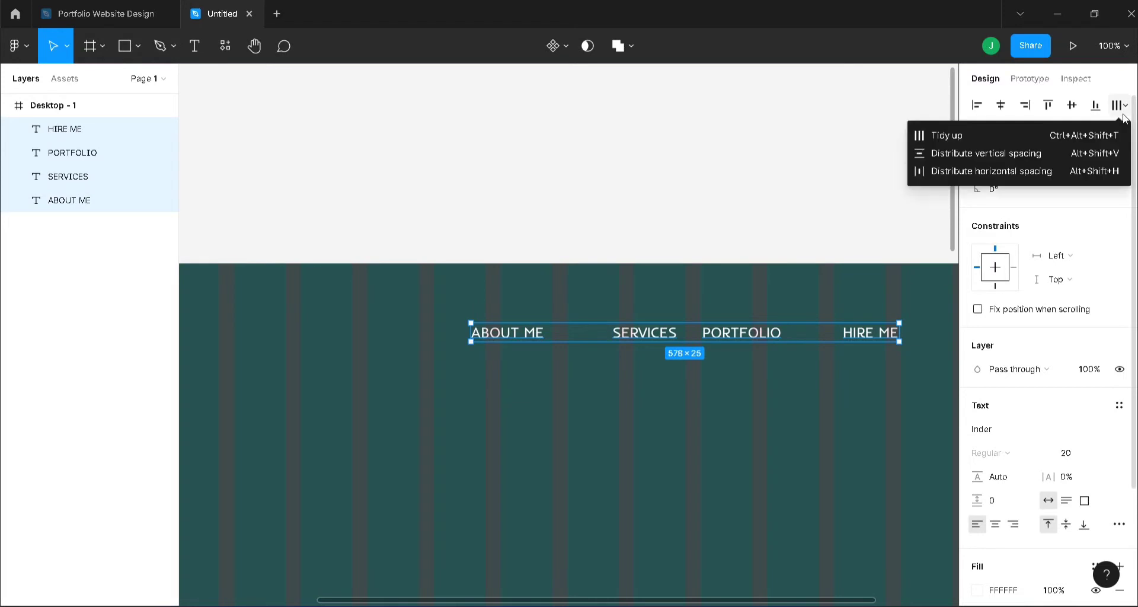
pyautogui.click(1008, 137)
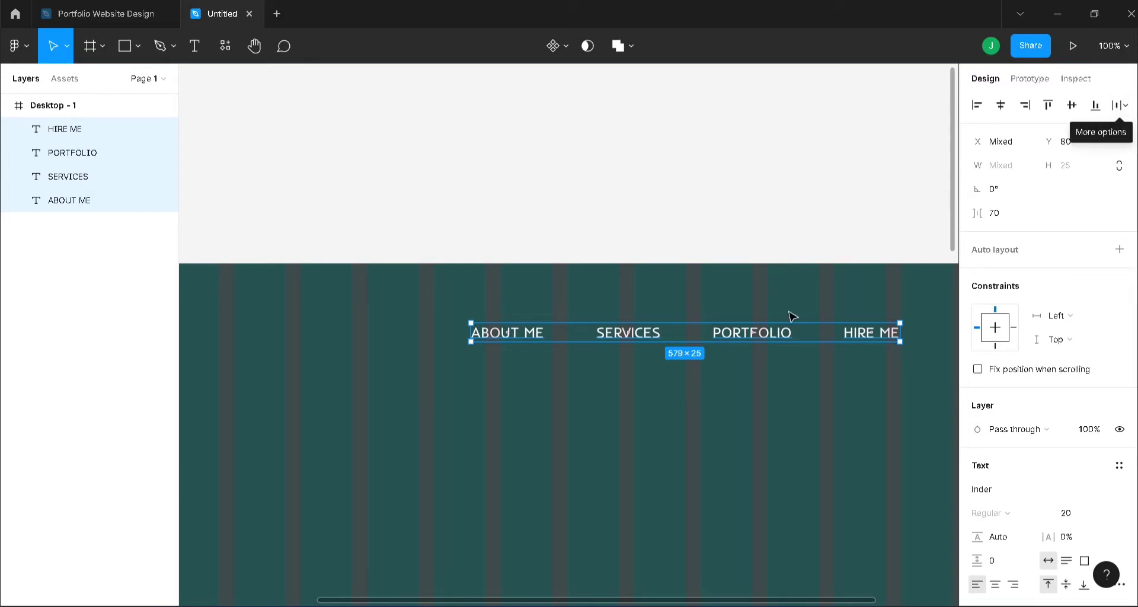
# Step: Move HIRE ME farther right to about X 1212 and PORTFOLIO to about X 989, keeping both at Y 80
pyautogui.click(883, 337)
pyautogui.moveTo(883, 337); pyautogui.dragTo(931, 337)
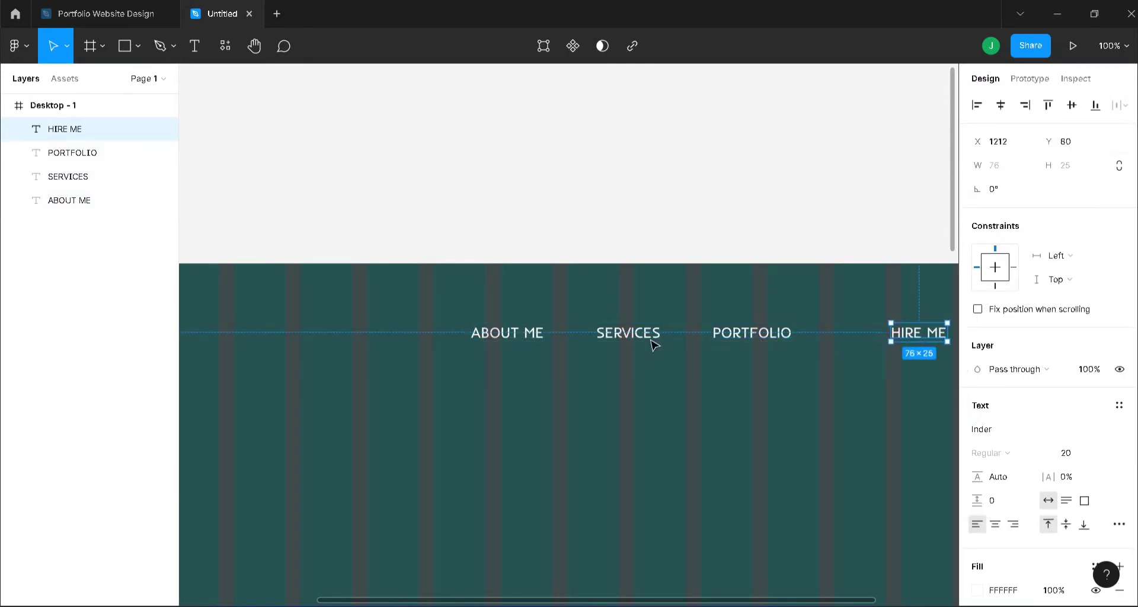
pyautogui.click(749, 339)
pyautogui.moveTo(749, 339)
pyautogui.mouseDown()
pyautogui.moveTo(779, 340)
pyautogui.moveTo(770, 338)
pyautogui.mouseUp()
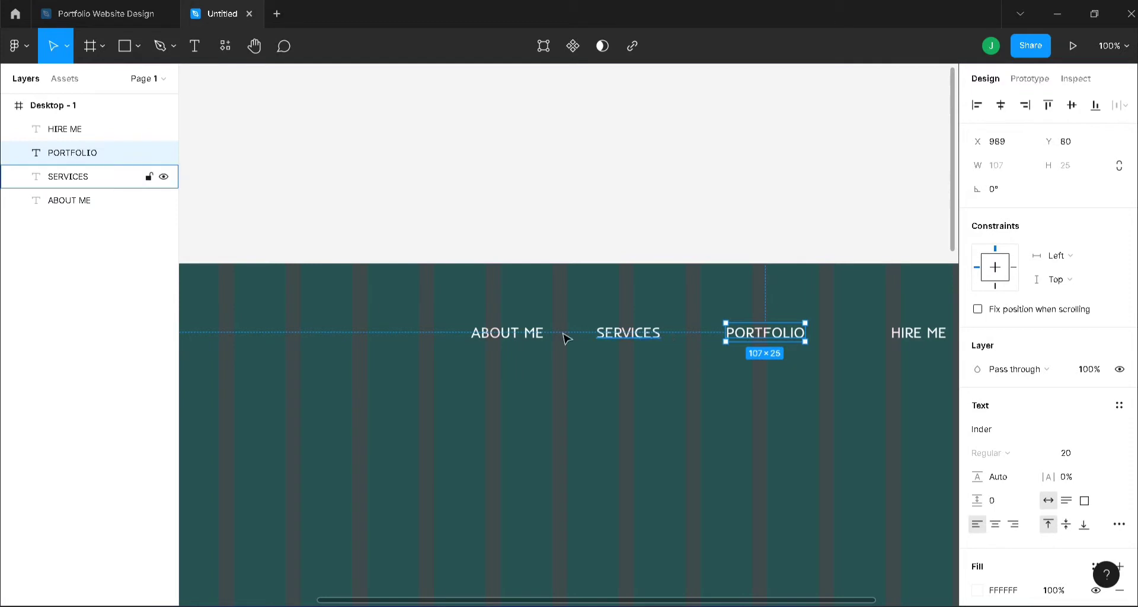
# Step: Tidy up the spacing between ABOUT ME, SERVICES, PORTFOLIO and HIRE ME across the widened menu row
pyautogui.click(60, 129)
pyautogui.keyDown('shift'); pyautogui.click(70, 200); pyautogui.keyUp('shift')
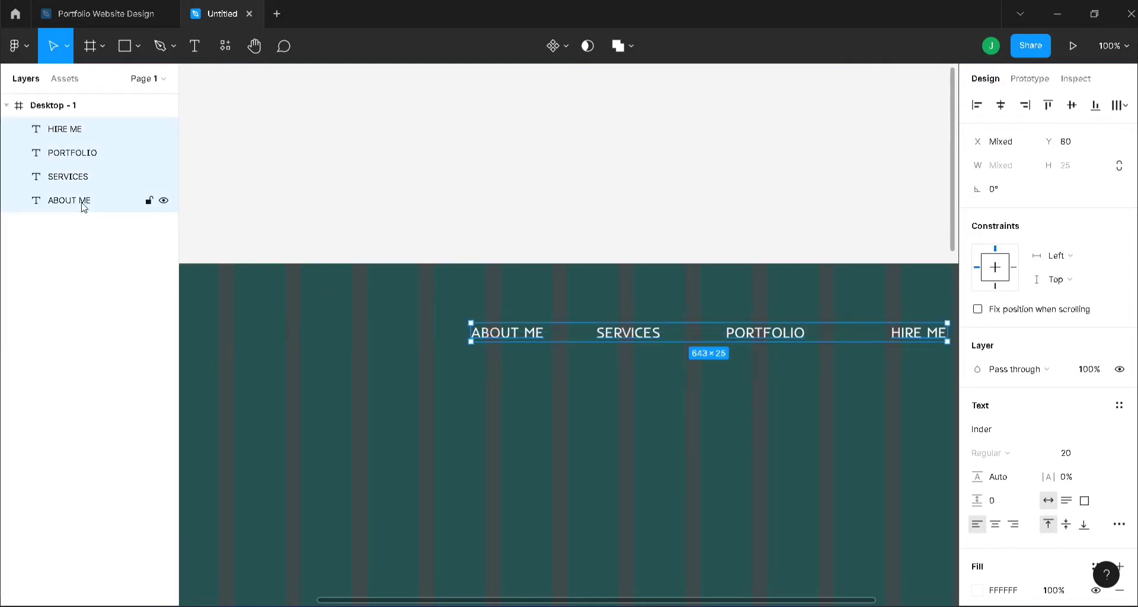
pyautogui.click(1119, 110)
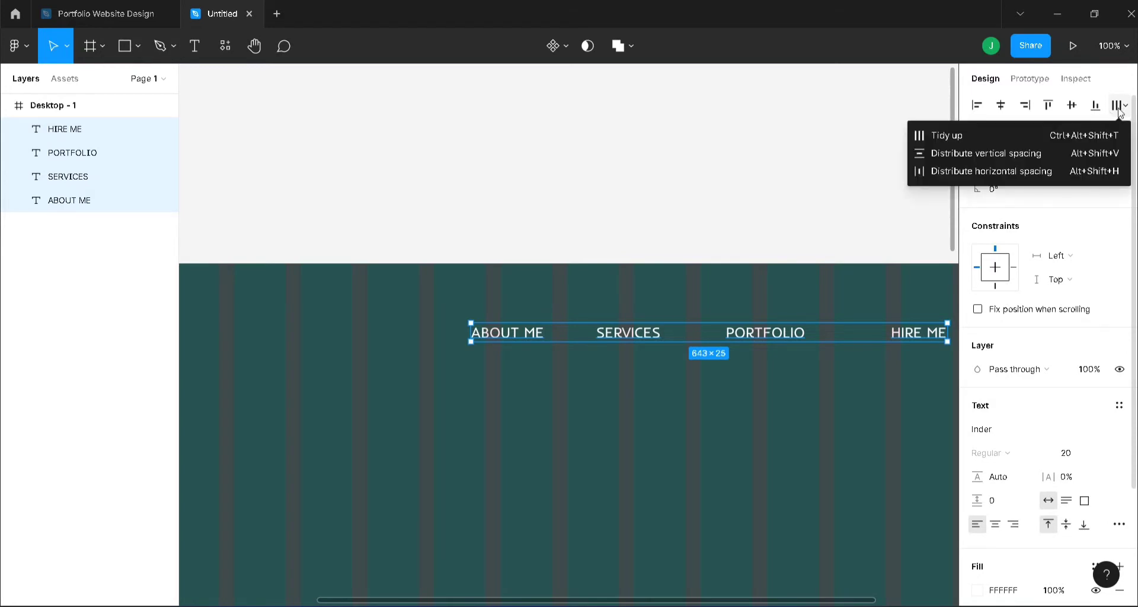
pyautogui.click(1074, 137)
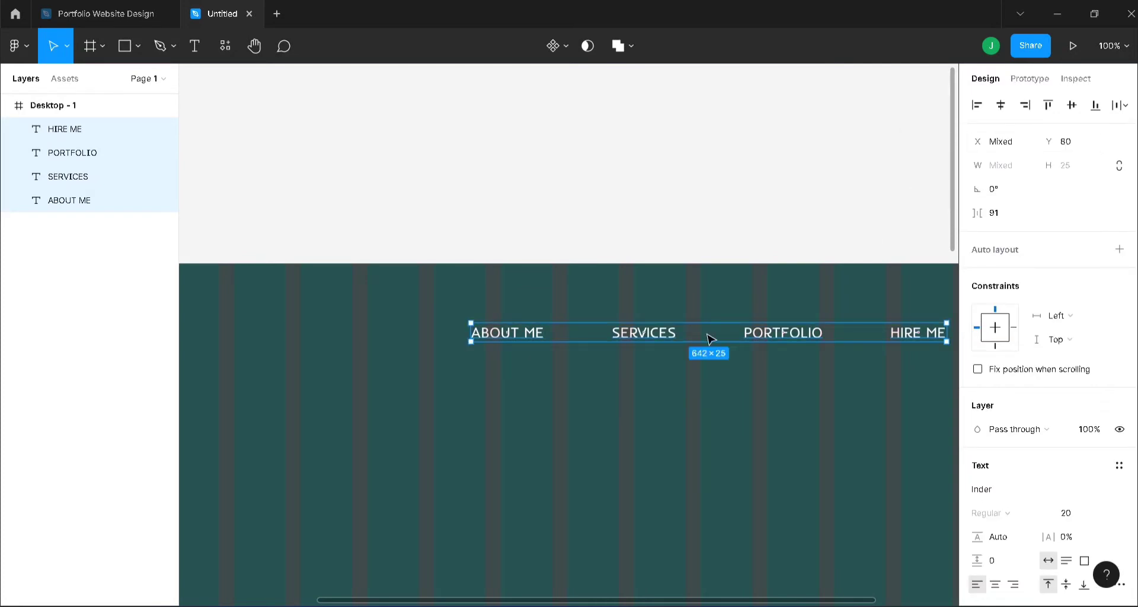
# Step: Move the whole menu row slightly right and up so ABOUT ME sits at about X 673, Y 70
pyautogui.press('-')
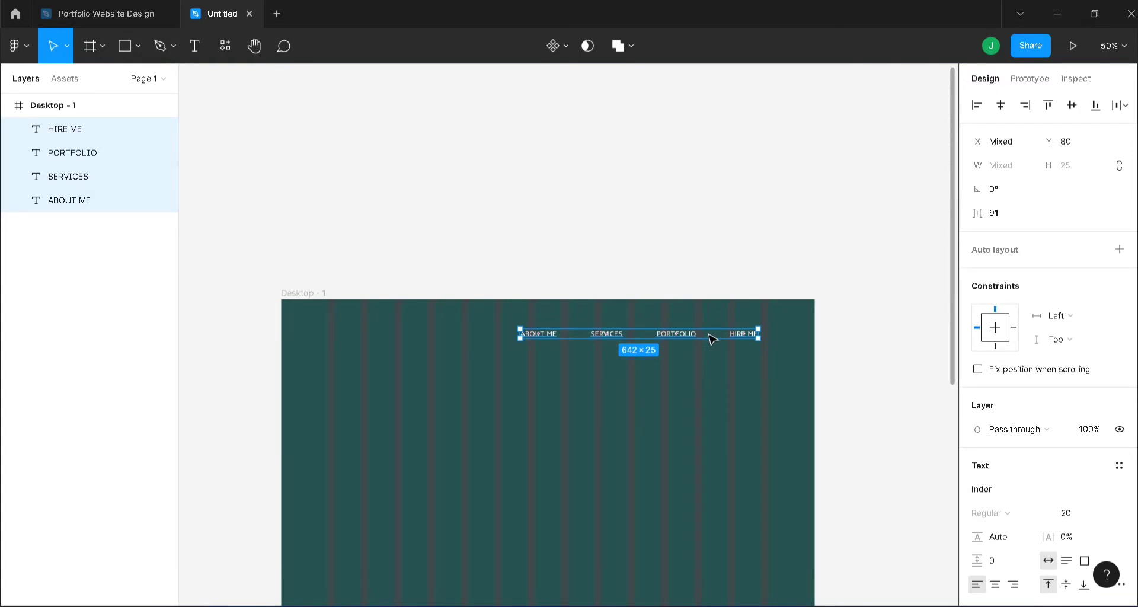
pyautogui.moveTo(710, 338)
pyautogui.mouseDown()
pyautogui.moveTo(706, 323)
pyautogui.moveTo(724, 333)
pyautogui.mouseUp()
pyautogui.click(727, 266)
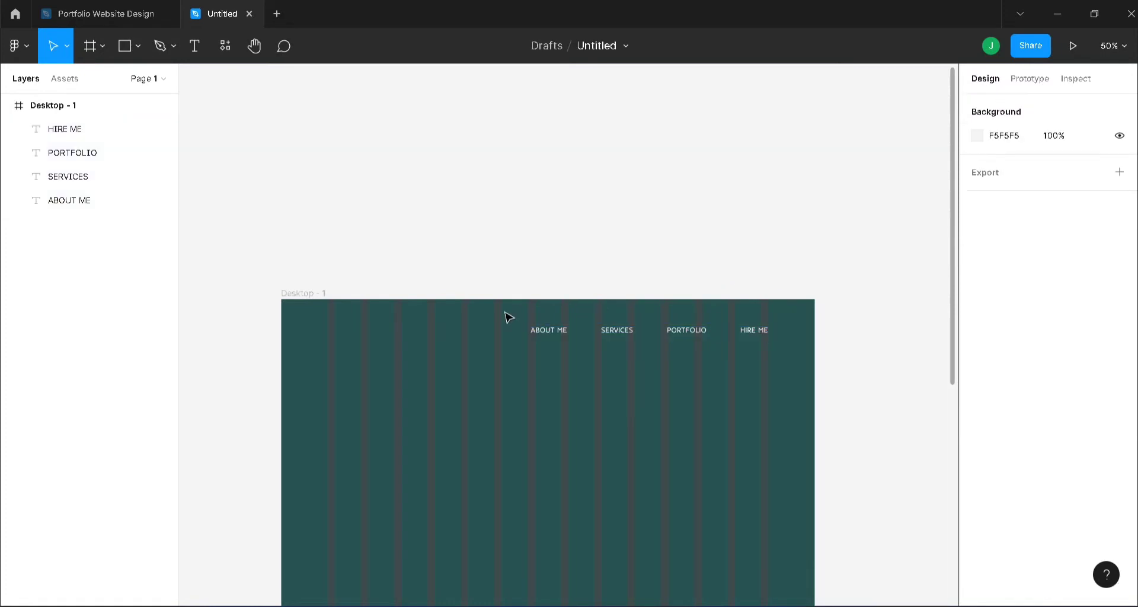
# Step: Add the site owner's full name as a text near the frame's upper-left corner at about X 142, Y 77
pyautogui.hotkey('shift', '0')
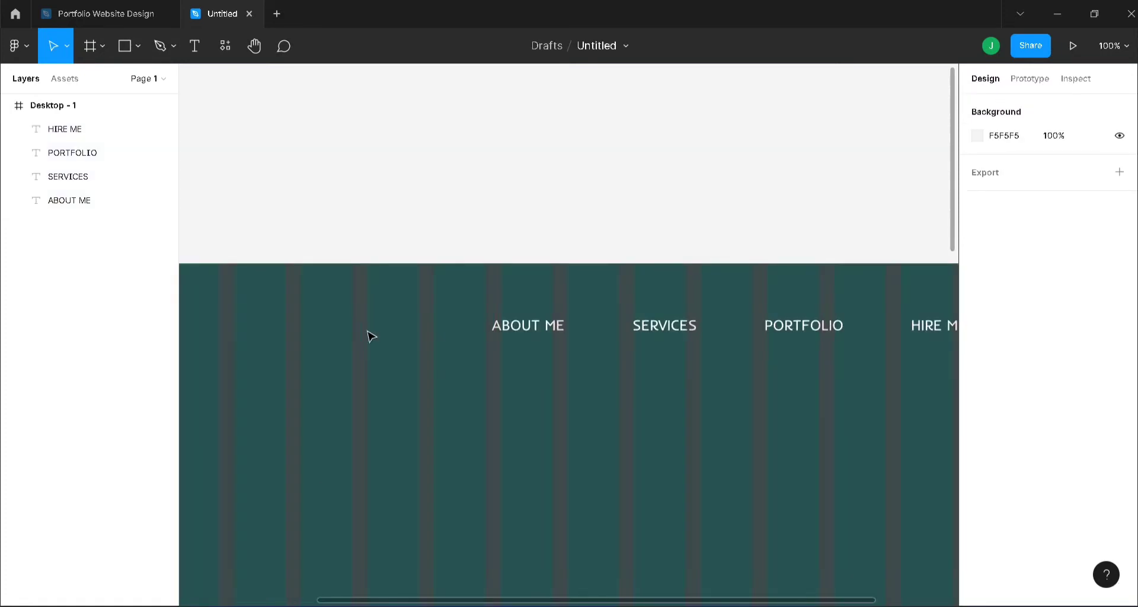
pyautogui.hscroll(-5, 800, 602)
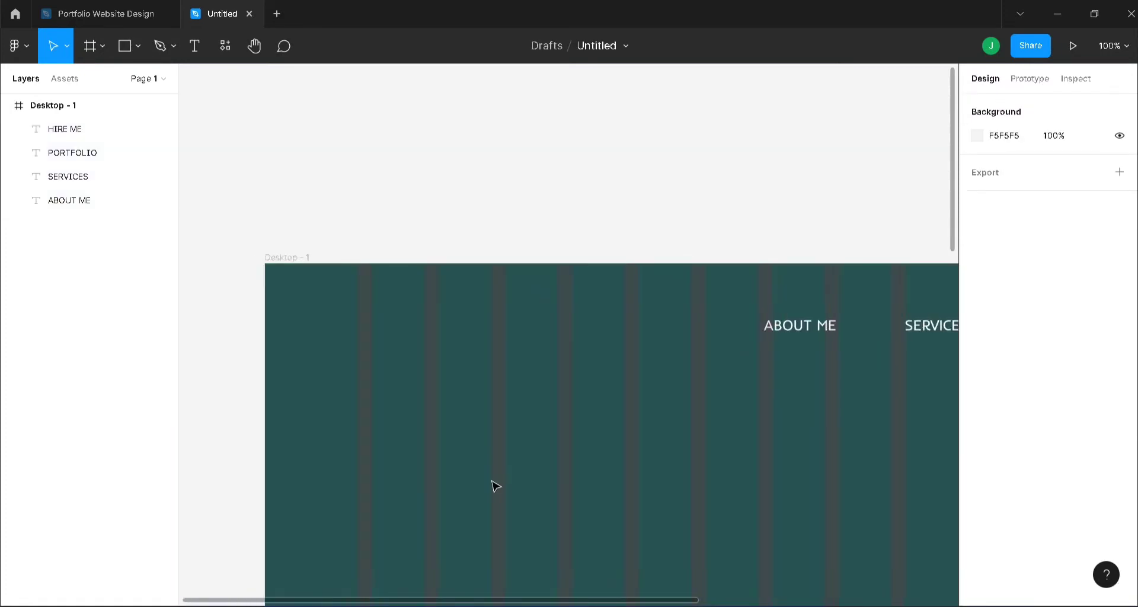
pyautogui.press('t')
pyautogui.click(370, 325)
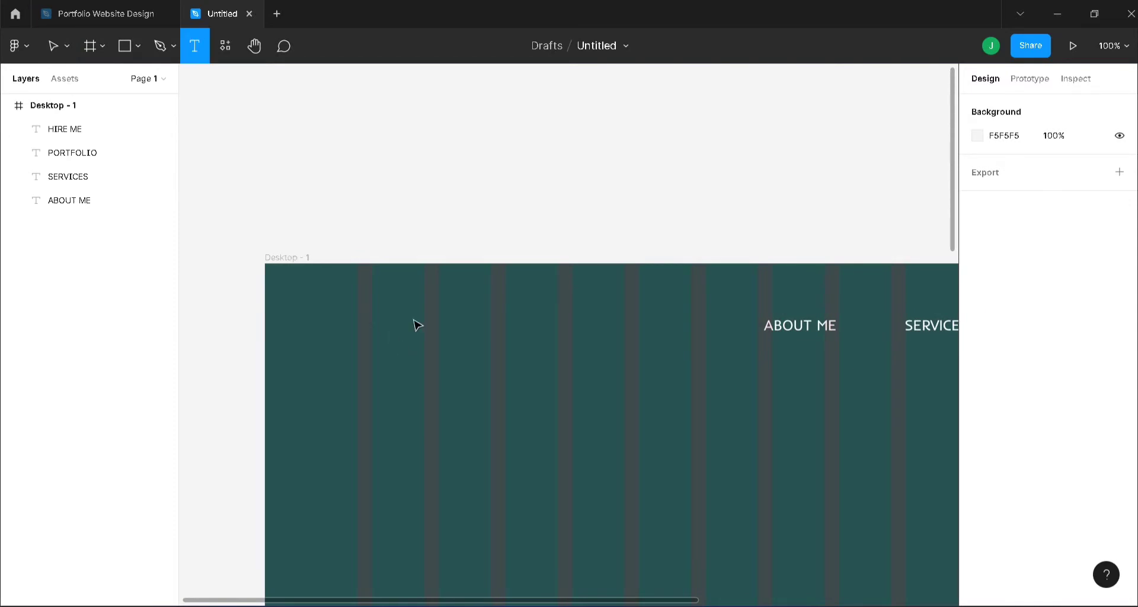
pyautogui.write('Jo')
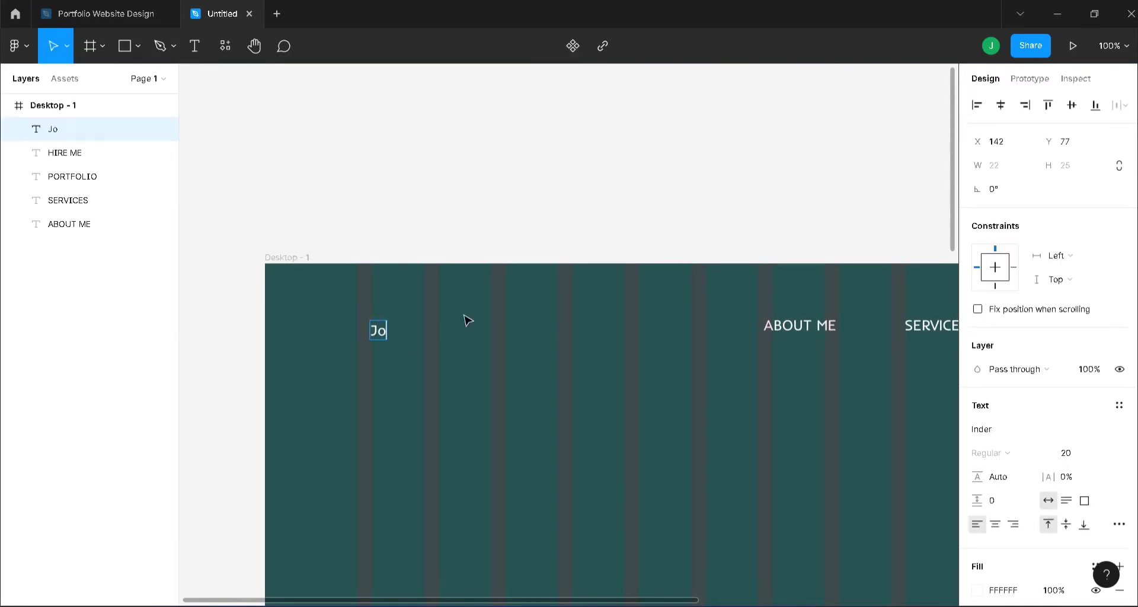
pyautogui.write('hn Smith')
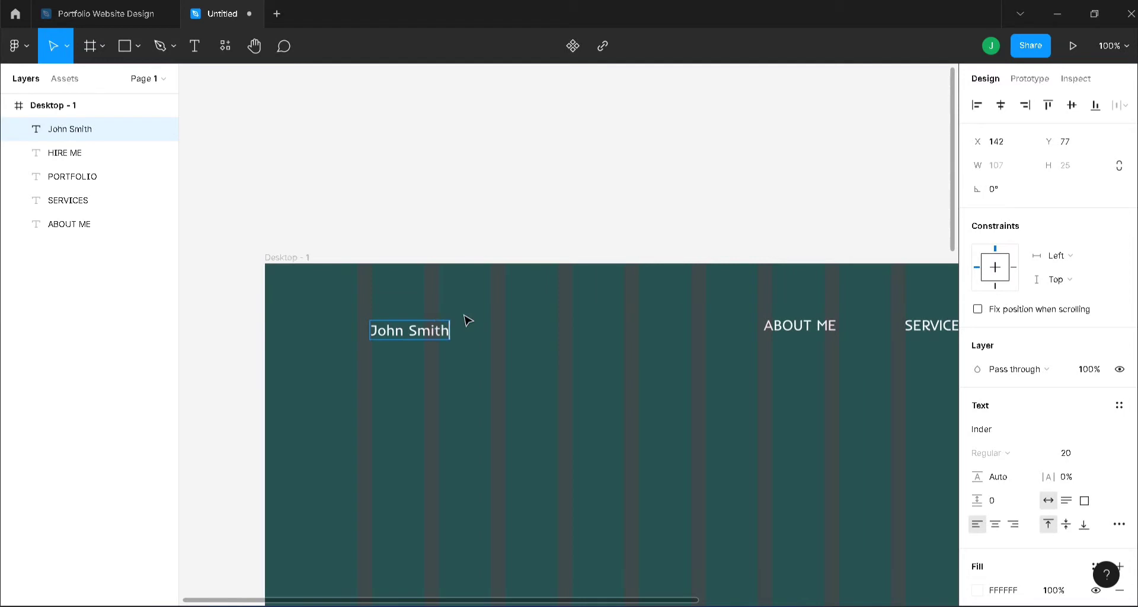
pyautogui.press('Escape')
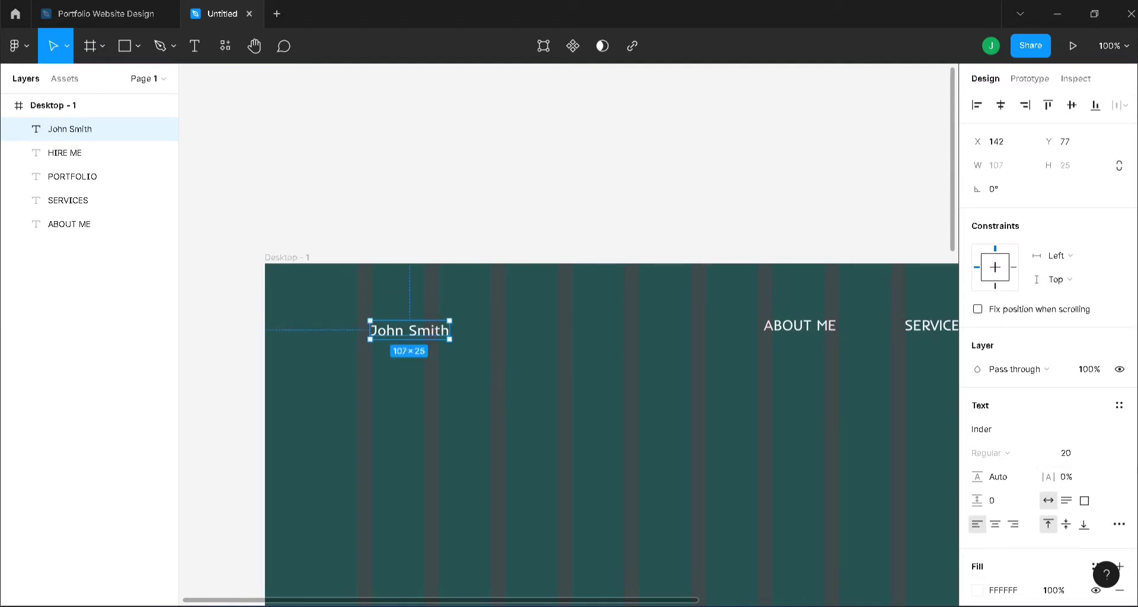
# Step: Set the name text's font size to 35 and move it to about X 125, Y 60, level with the menu row
pyautogui.click(1089, 461)
pyautogui.write('35')
pyautogui.press('Return')
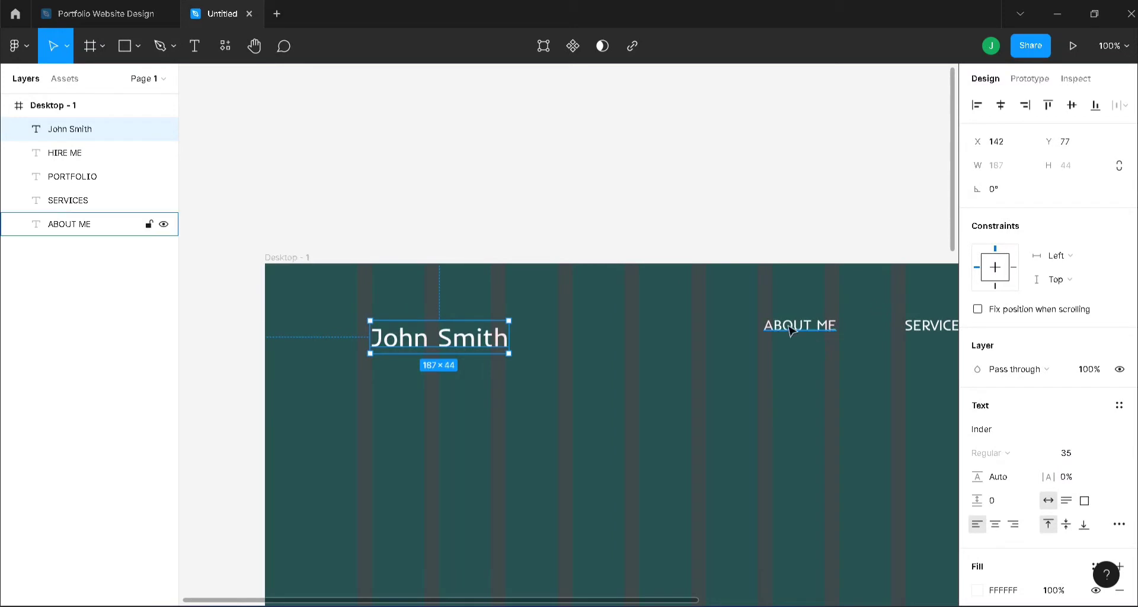
pyautogui.moveTo(431, 337); pyautogui.dragTo(504, 338)
# Step: Recolour only the last name in the name text with the fill B3EEEE
pyautogui.doubleClick(427, 328)
pyautogui.click(425, 326)
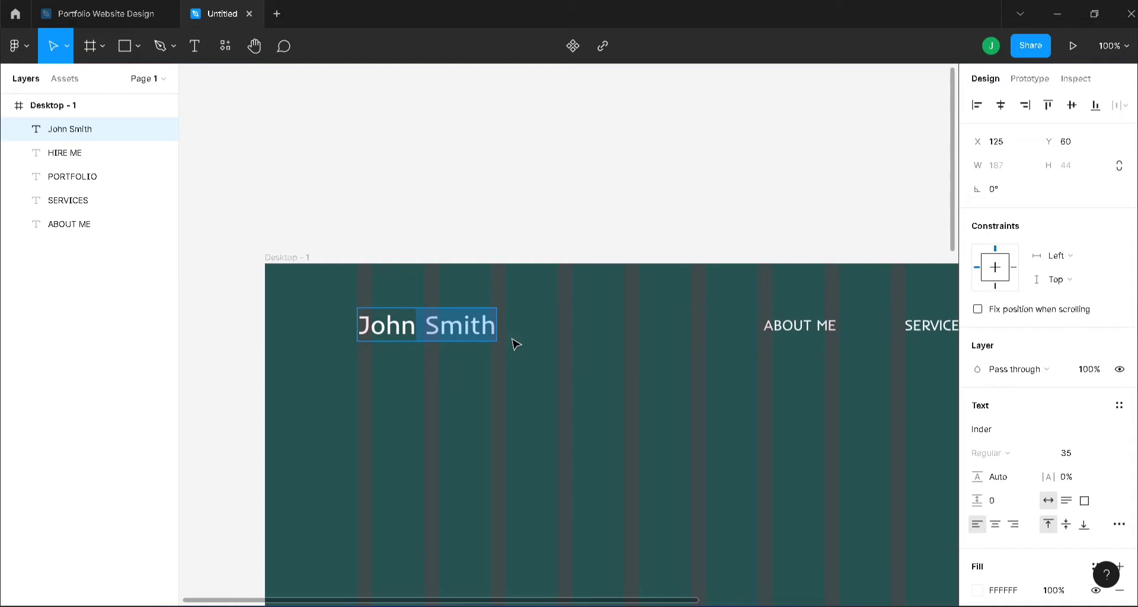
pyautogui.scroll(-3, 1014, 472)
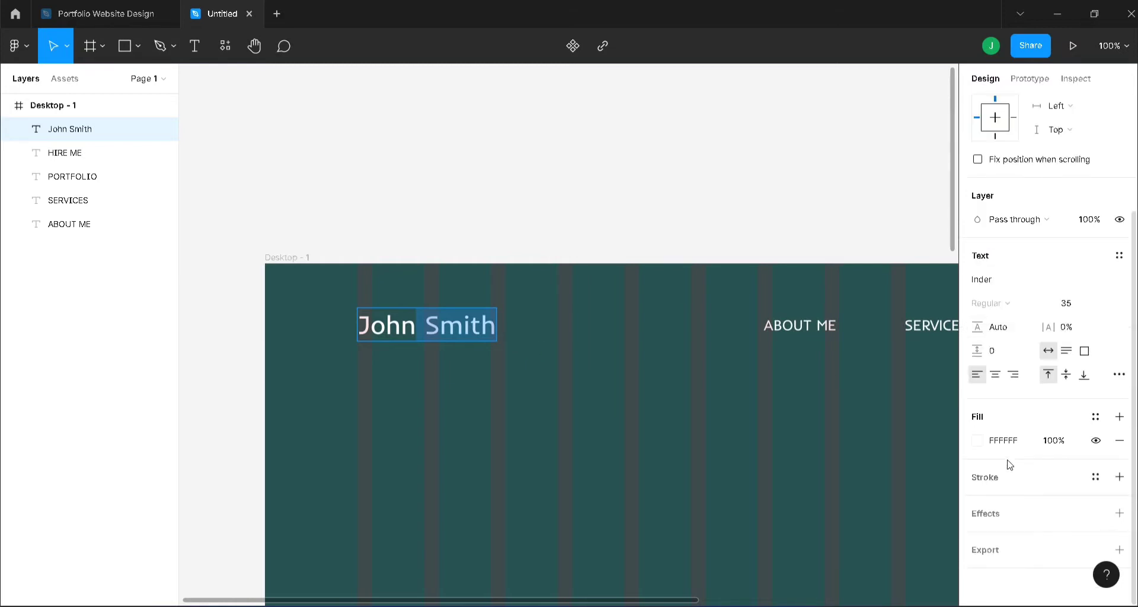
pyautogui.click(1008, 440)
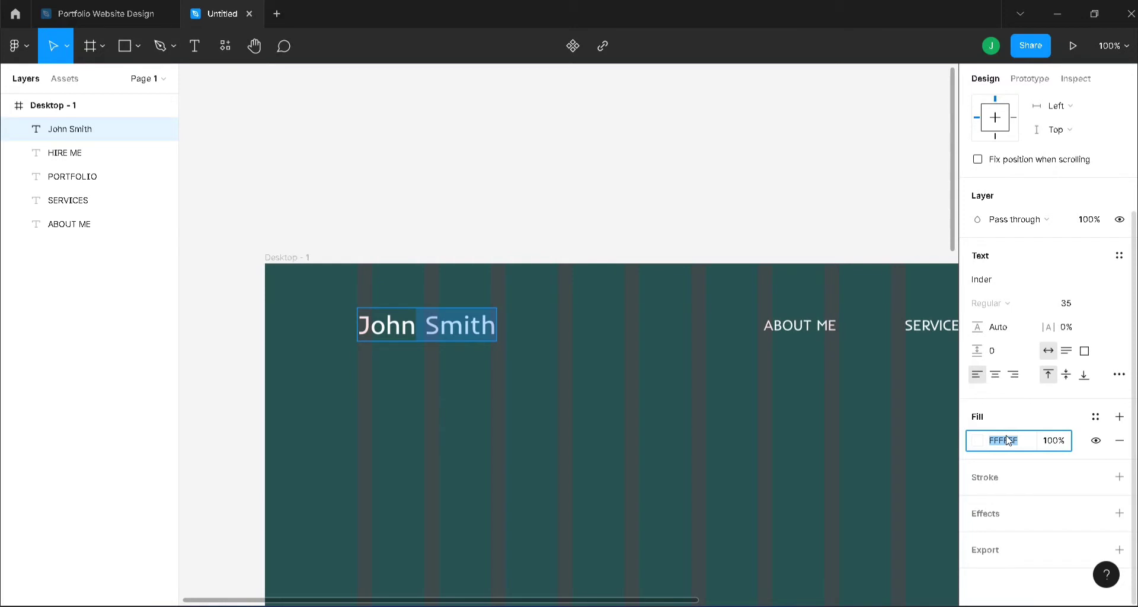
pyautogui.write('b3e6e6')
pyautogui.press('Return')
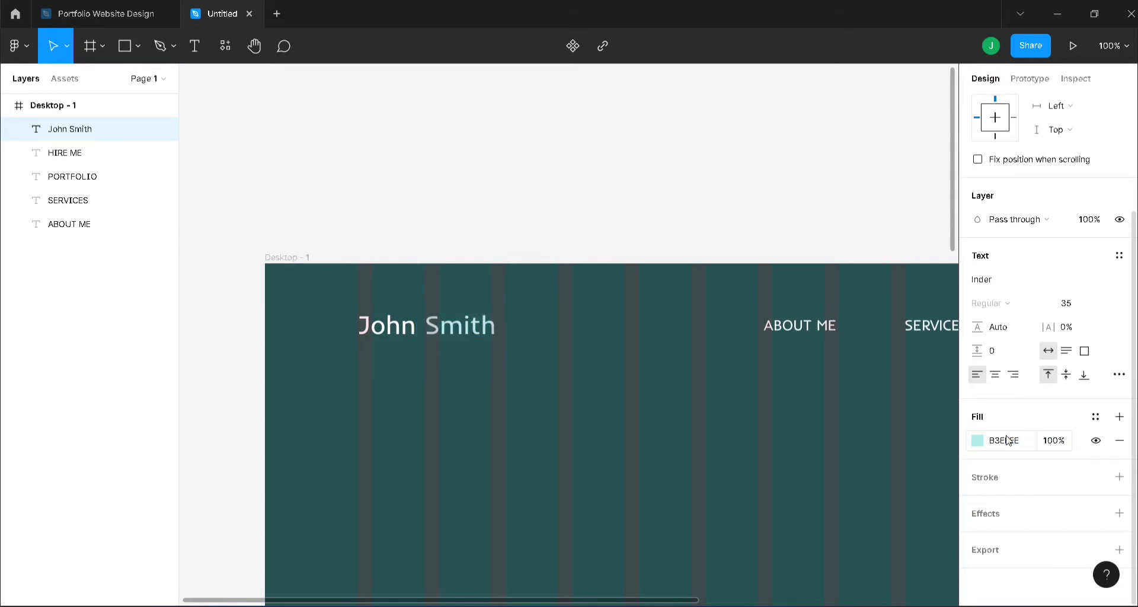
pyautogui.press('Escape')
pyautogui.press('Escape')
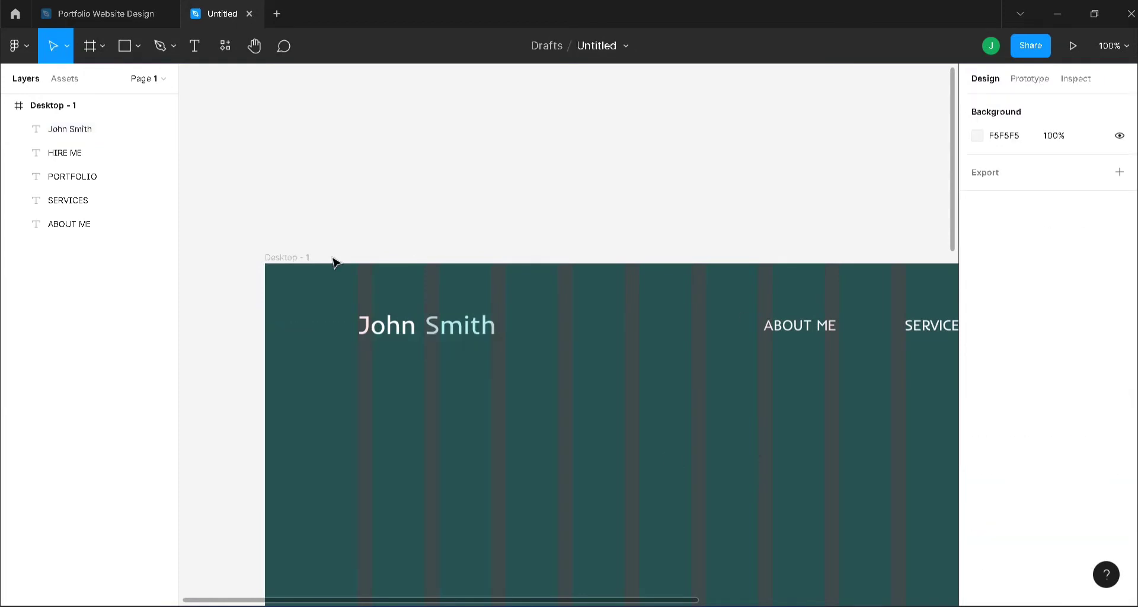
# Step: Hide the desktop frame's column grid to check the header without it, and show the grid again
pyautogui.click(294, 259)
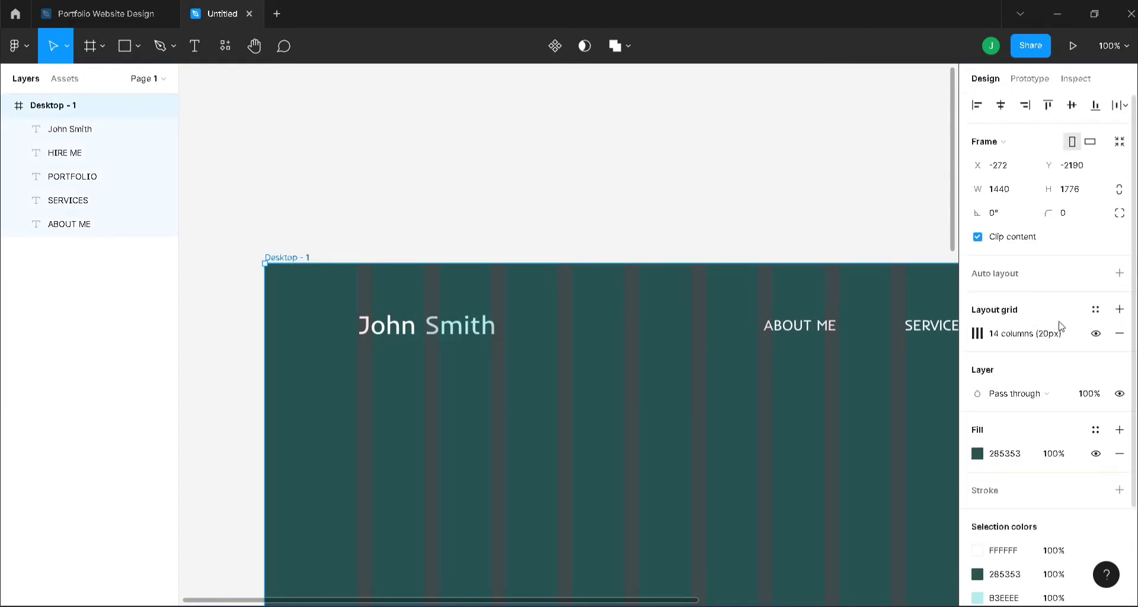
pyautogui.click(1095, 334)
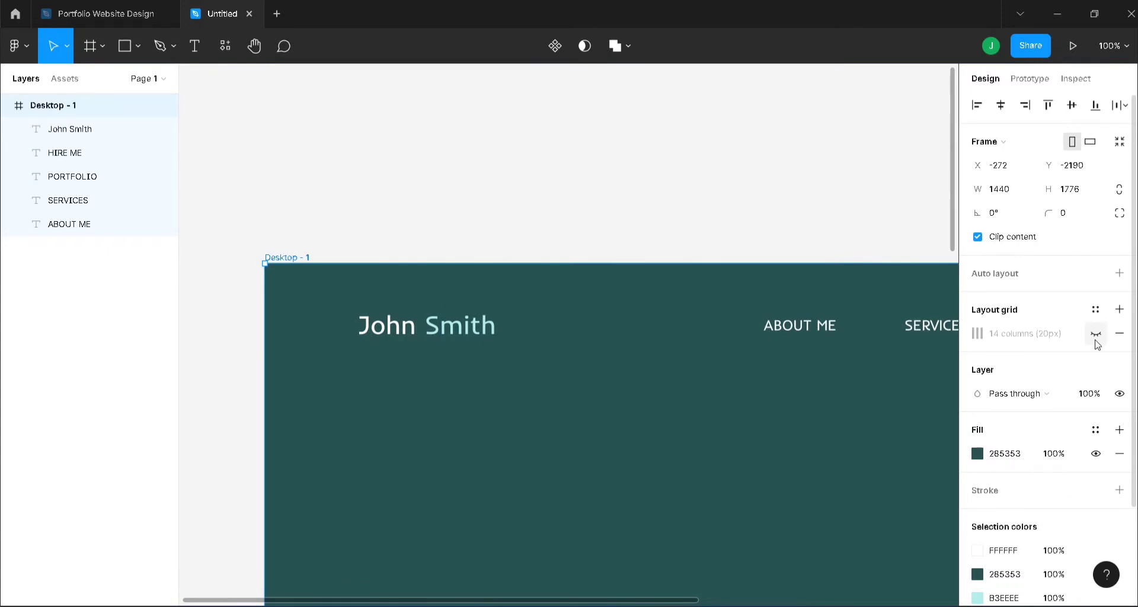
pyautogui.click(1096, 334)
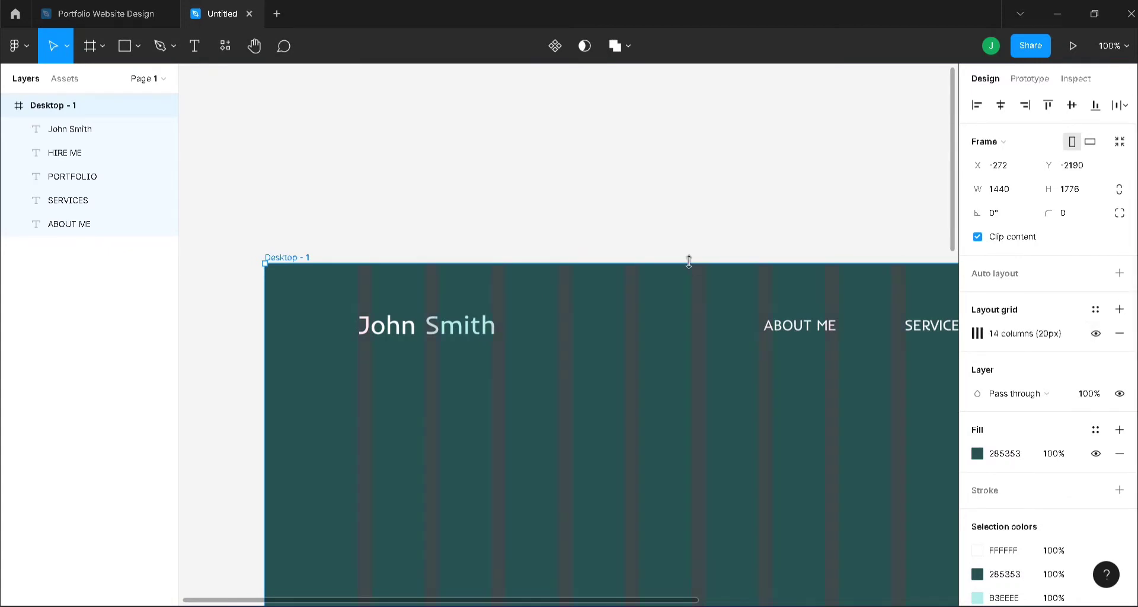
# Step: Group the name text and the four menu texts, and rename the group "Nav Menu"
pyautogui.click(67, 226)
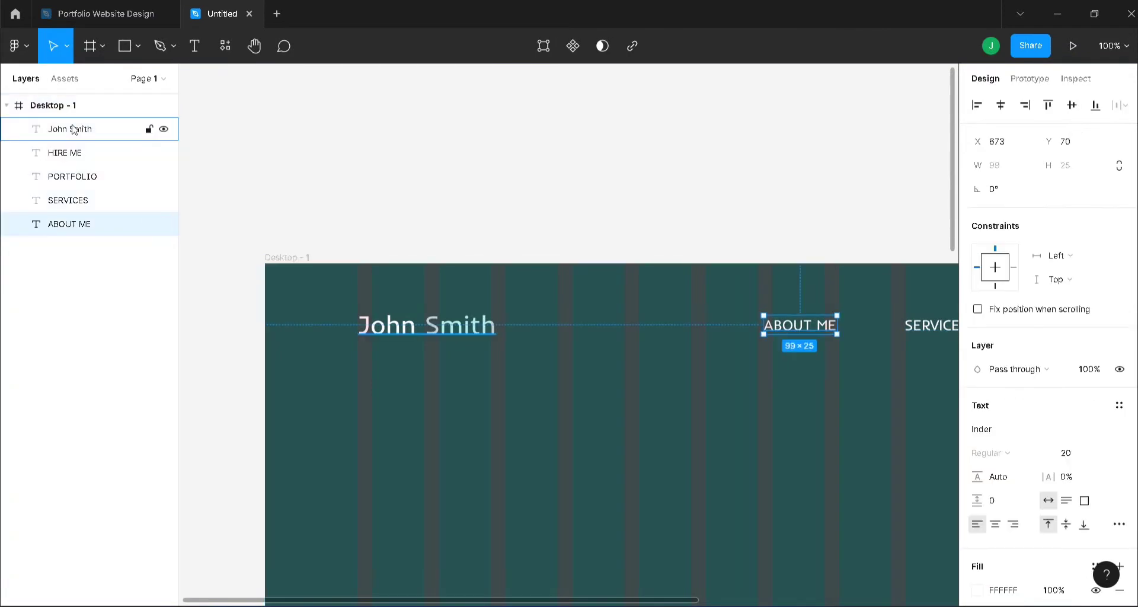
pyautogui.keyDown('shift'); pyautogui.click(73, 130); pyautogui.keyUp('shift')
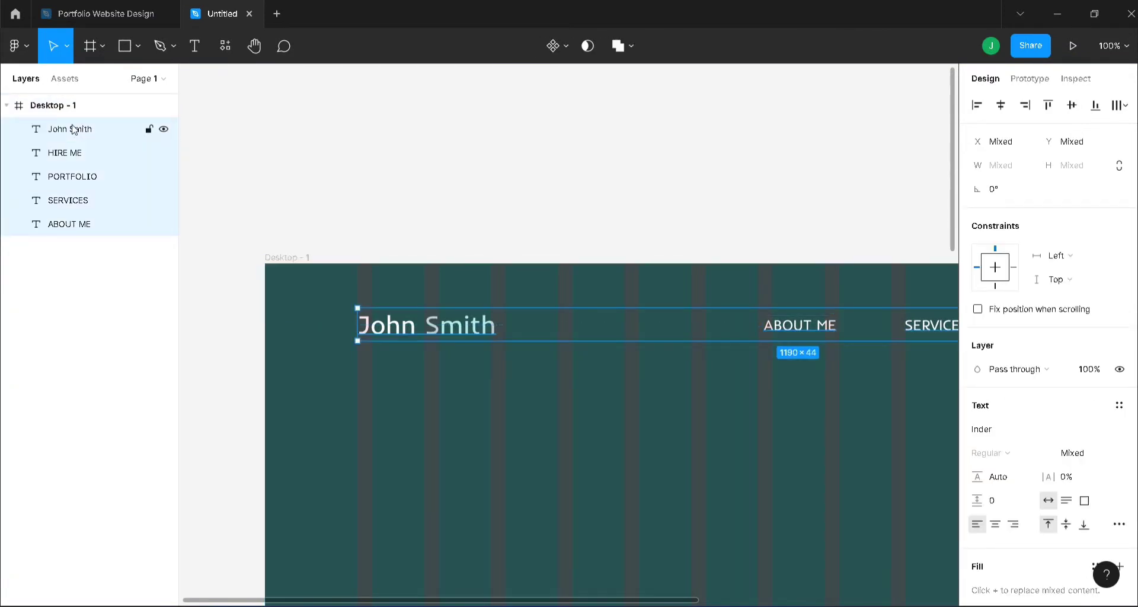
pyautogui.hotkey('ctrl', 'g')
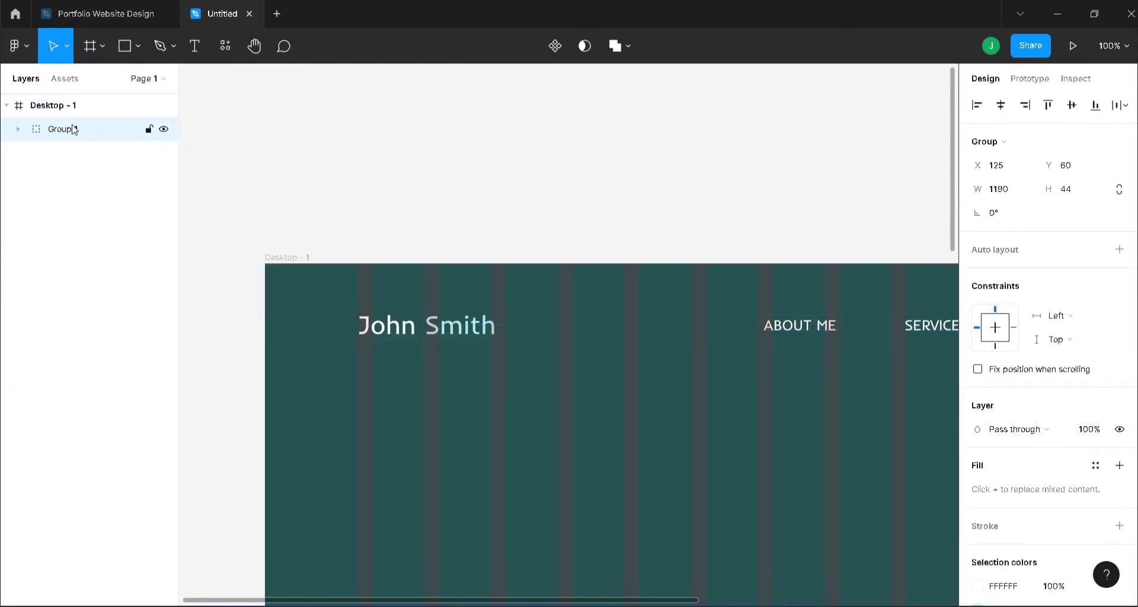
pyautogui.doubleClick(72, 129)
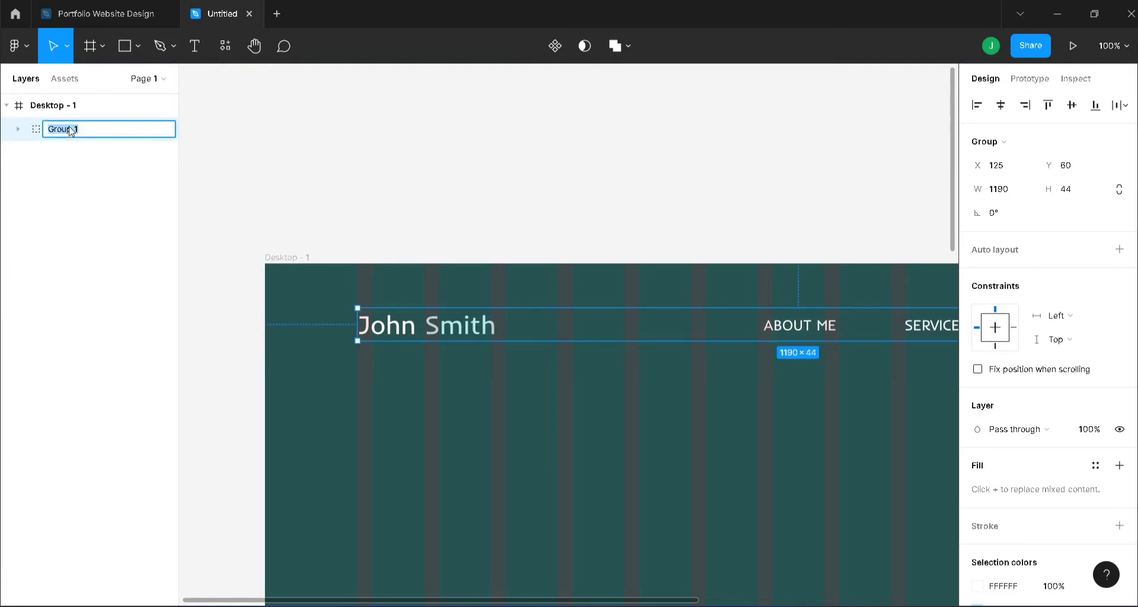
pyautogui.write('Nav Menu')
pyautogui.click(98, 193)
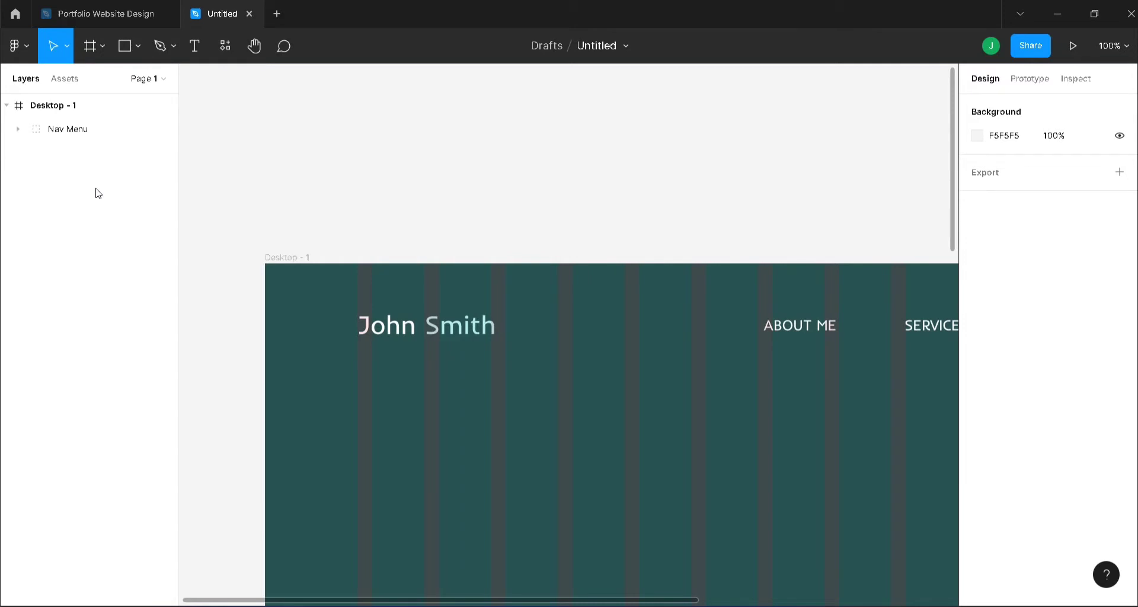
# Step: Add the text "Hello, I'm" below the header and align it with the logo at about X 125, Y 314
pyautogui.scroll(-4, 518, 290)
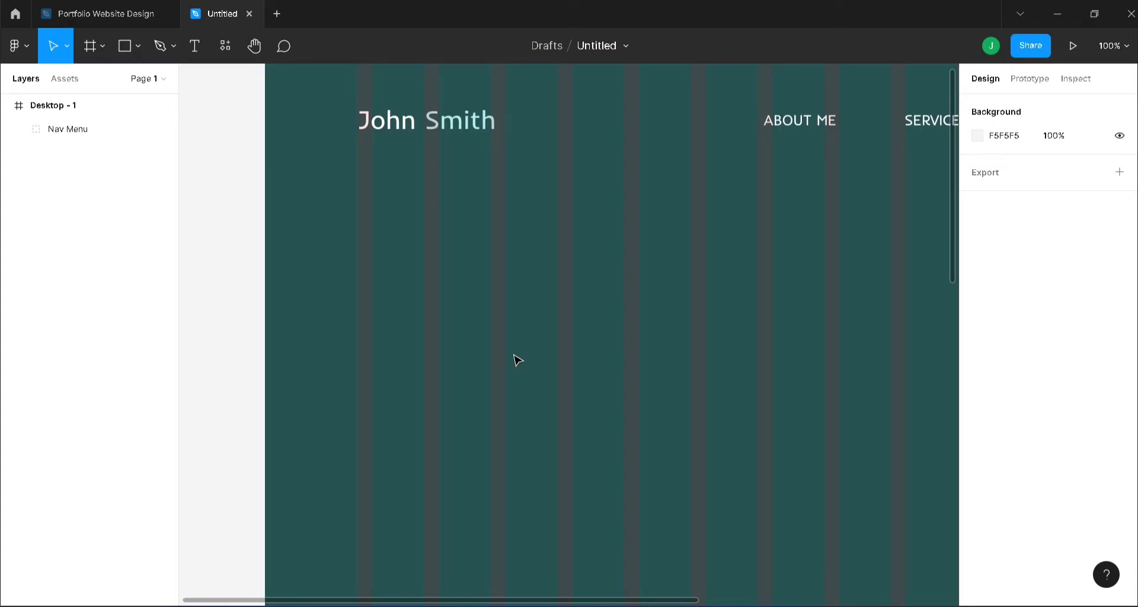
pyautogui.press('t')
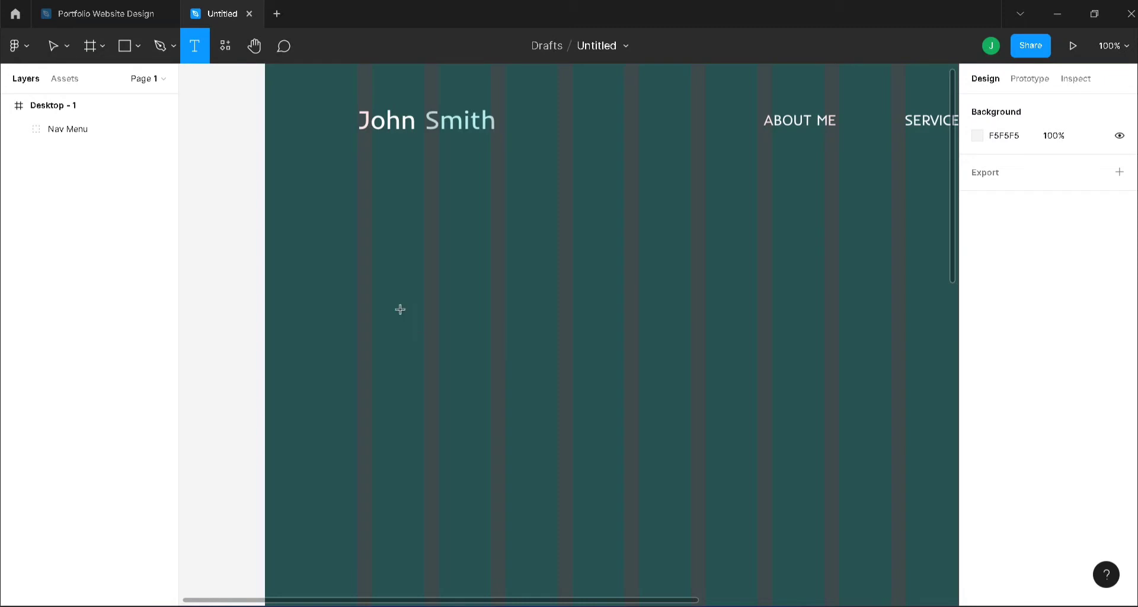
pyautogui.click(386, 292)
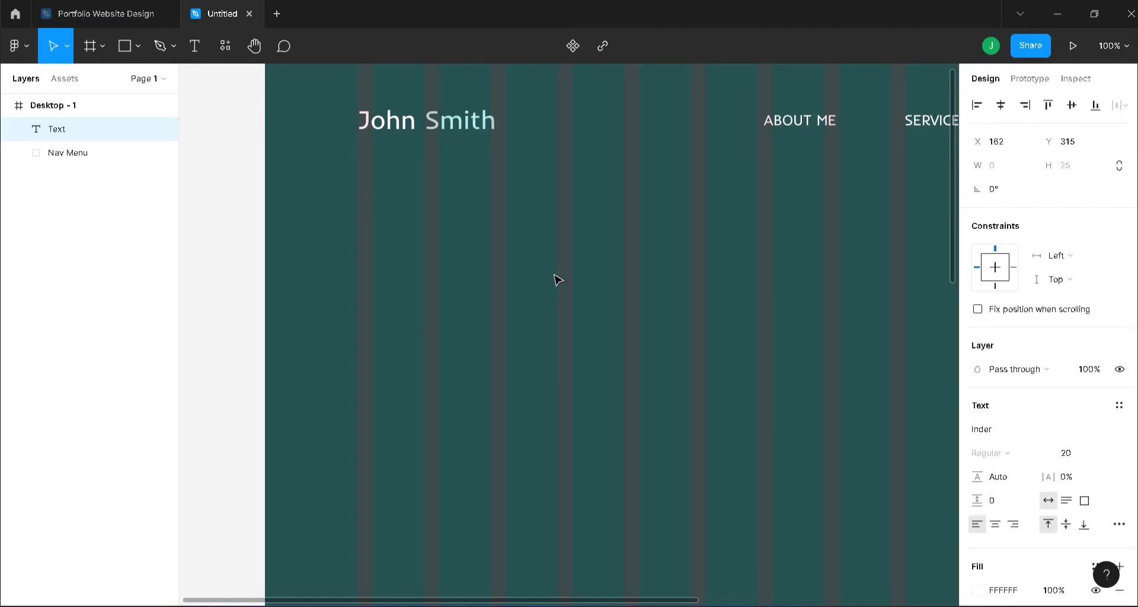
pyautogui.write('h')
pyautogui.press('BackSpace')
pyautogui.write("Hello, I'm,")
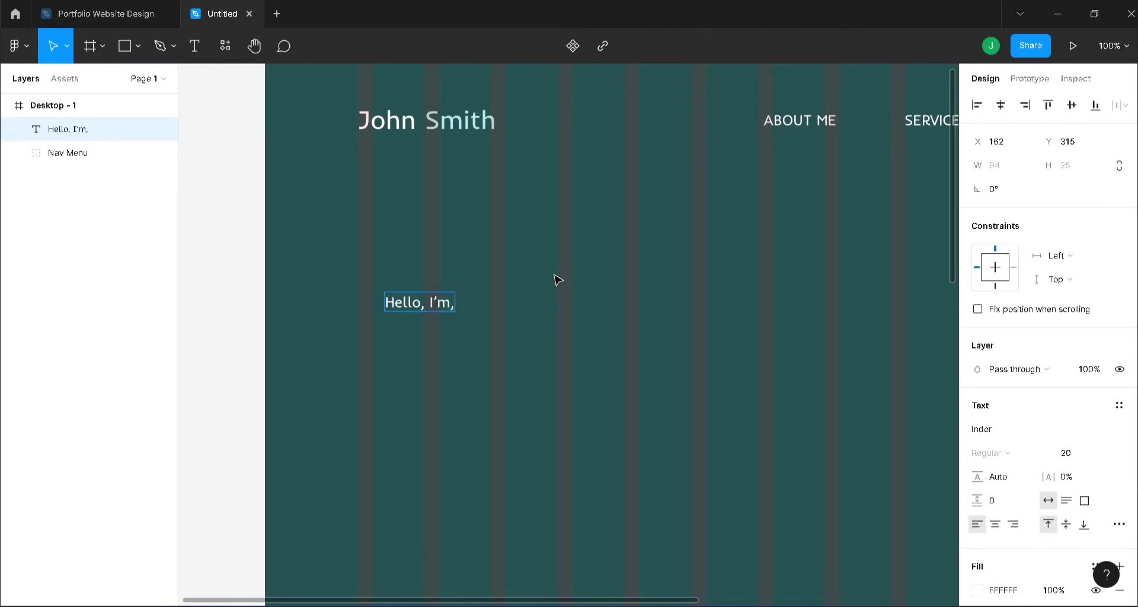
pyautogui.press('BackSpace')
pyautogui.press('Left')
pyautogui.press('BackSpace')
pyautogui.press('Escape')
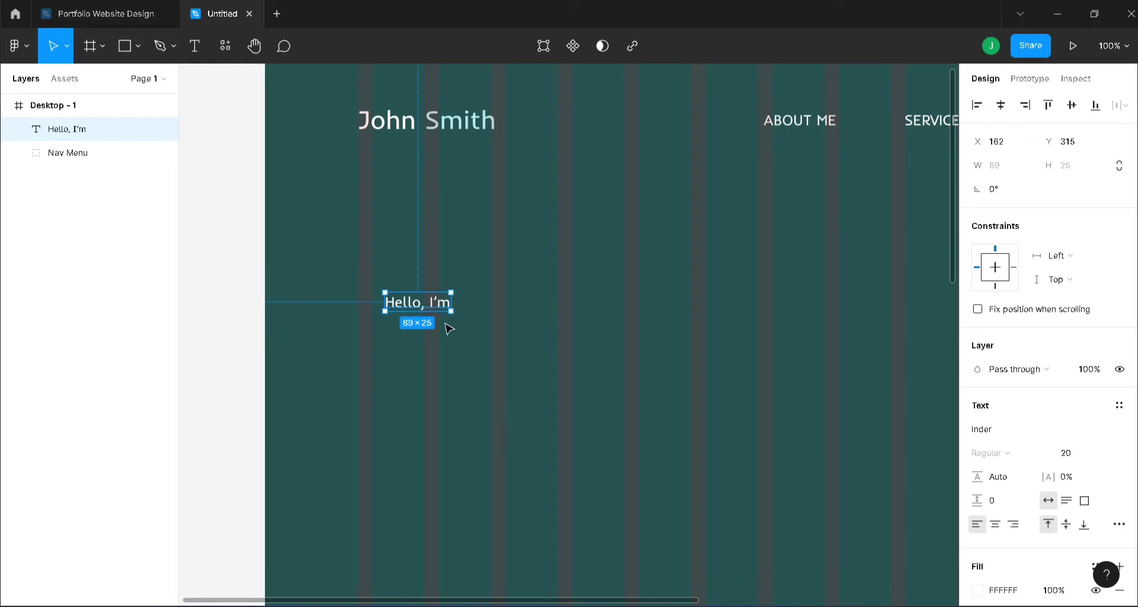
pyautogui.moveTo(438, 309); pyautogui.dragTo(411, 308)
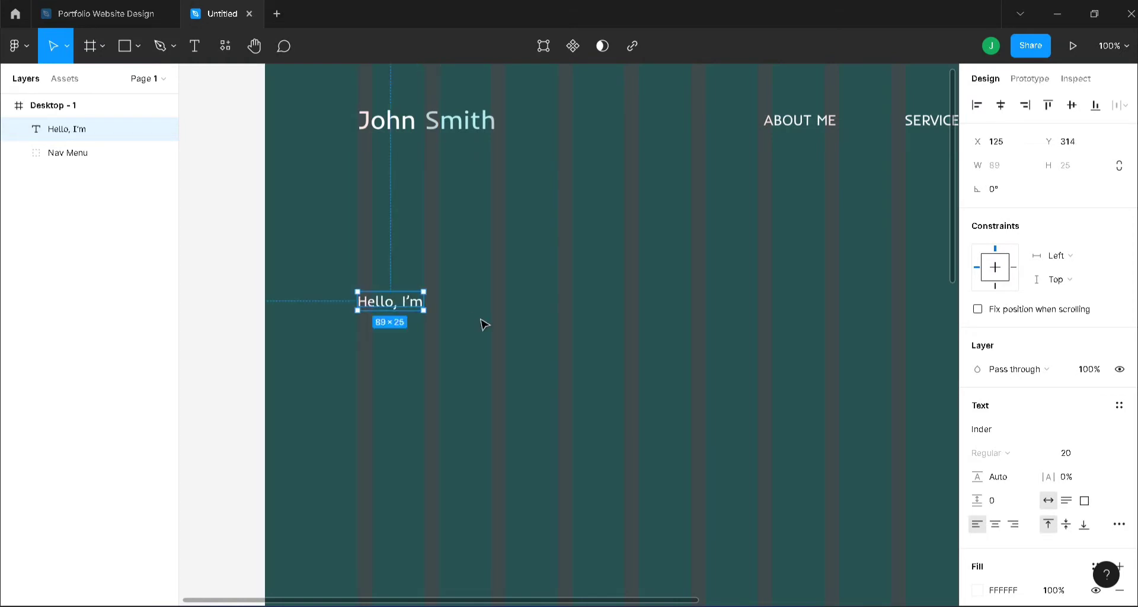
# Step: Duplicate the greeting text just below it at about Y 355 and replace the copy's wording with the portfolio owner's full name
pyautogui.hotkey('ctrl', 'd')
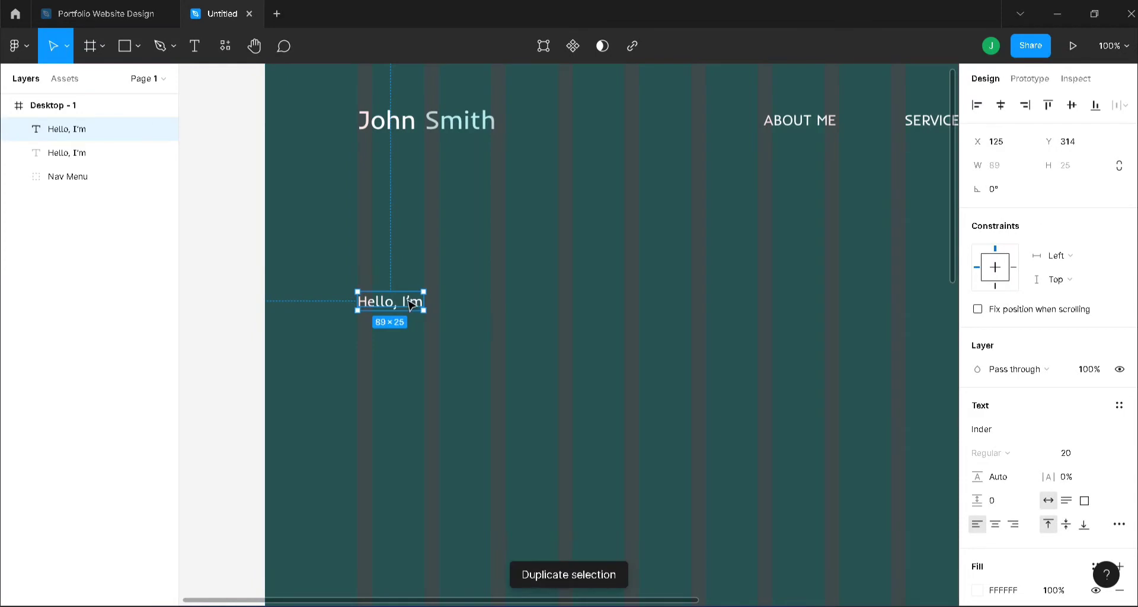
pyautogui.moveTo(411, 304); pyautogui.dragTo(414, 335)
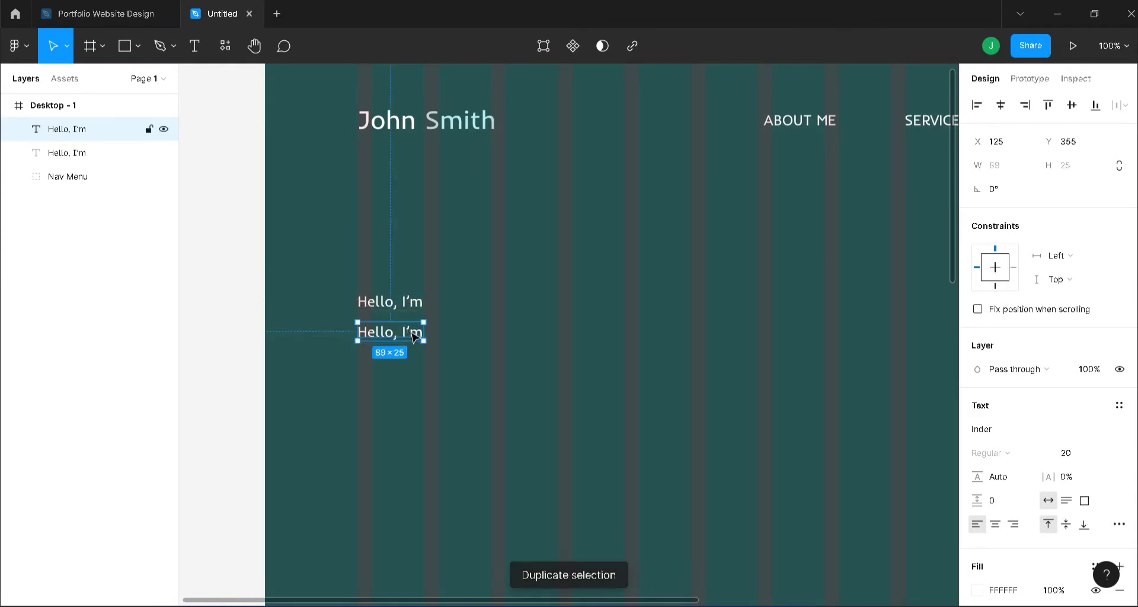
pyautogui.doubleClick(413, 333)
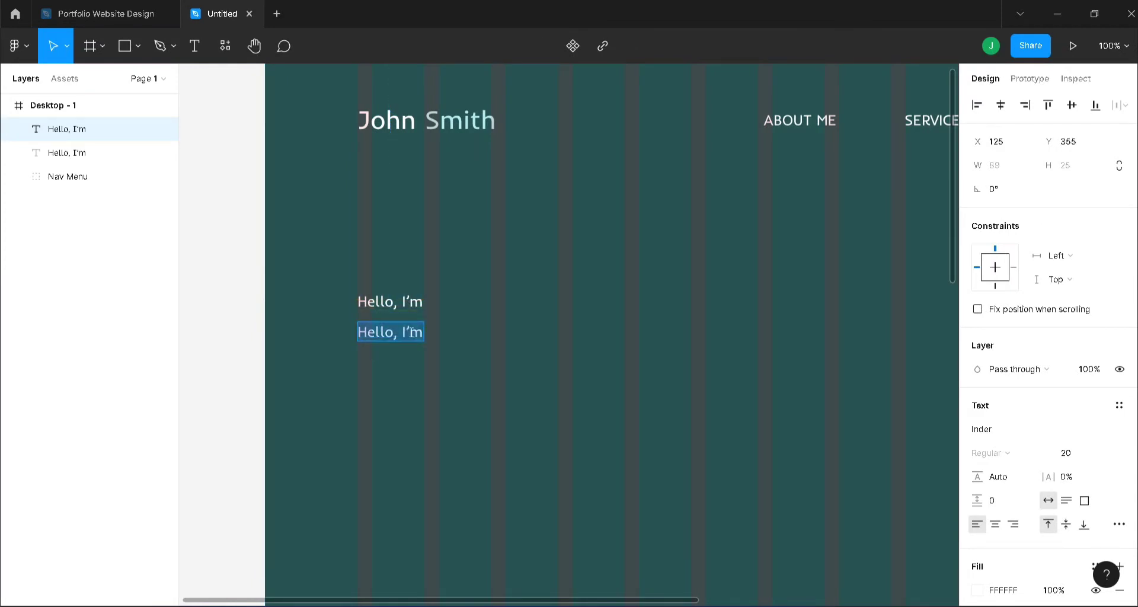
pyautogui.write('JO')
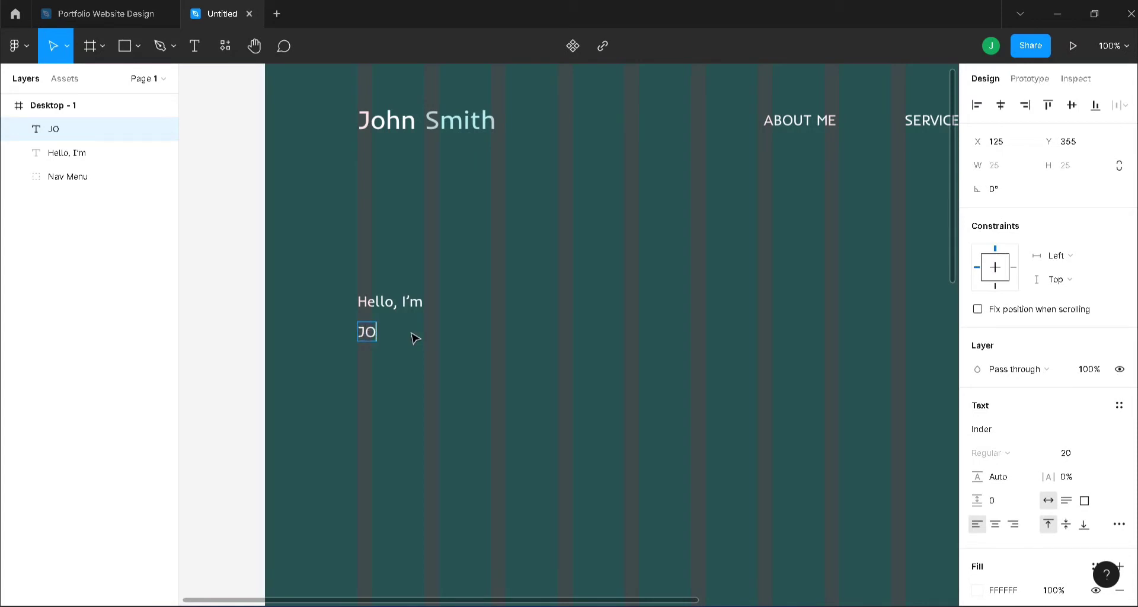
pyautogui.press('BackSpace')
pyautogui.write('ohn Smith')
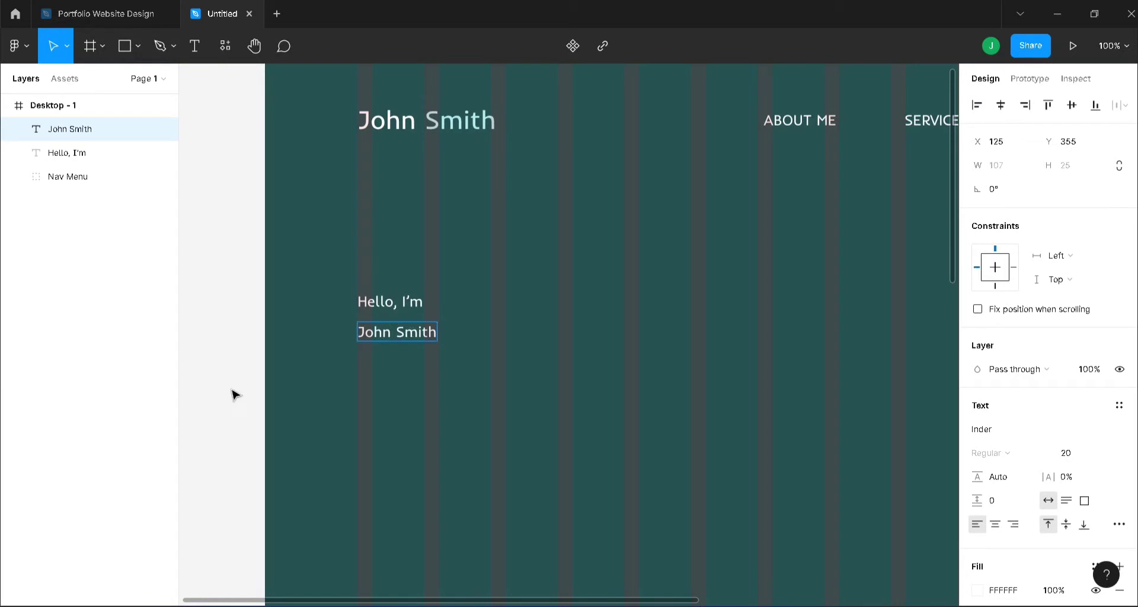
pyautogui.press('Escape')
# Step: Set the font size of the name text under the greeting to 100 and check it against the whole header
pyautogui.click(1092, 461)
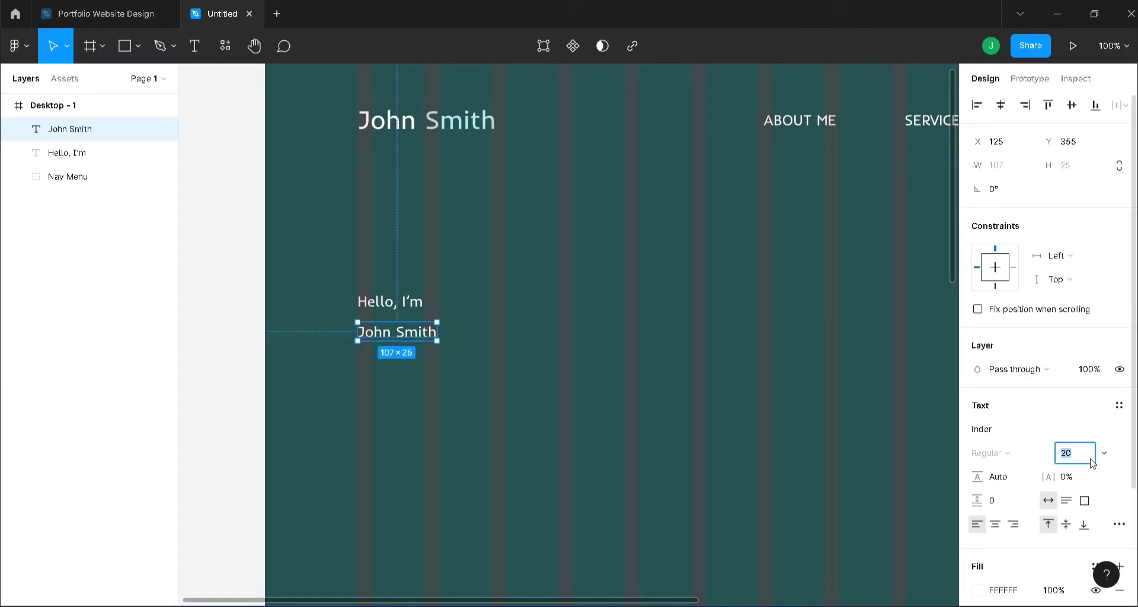
pyautogui.write('100')
pyautogui.press('Return')
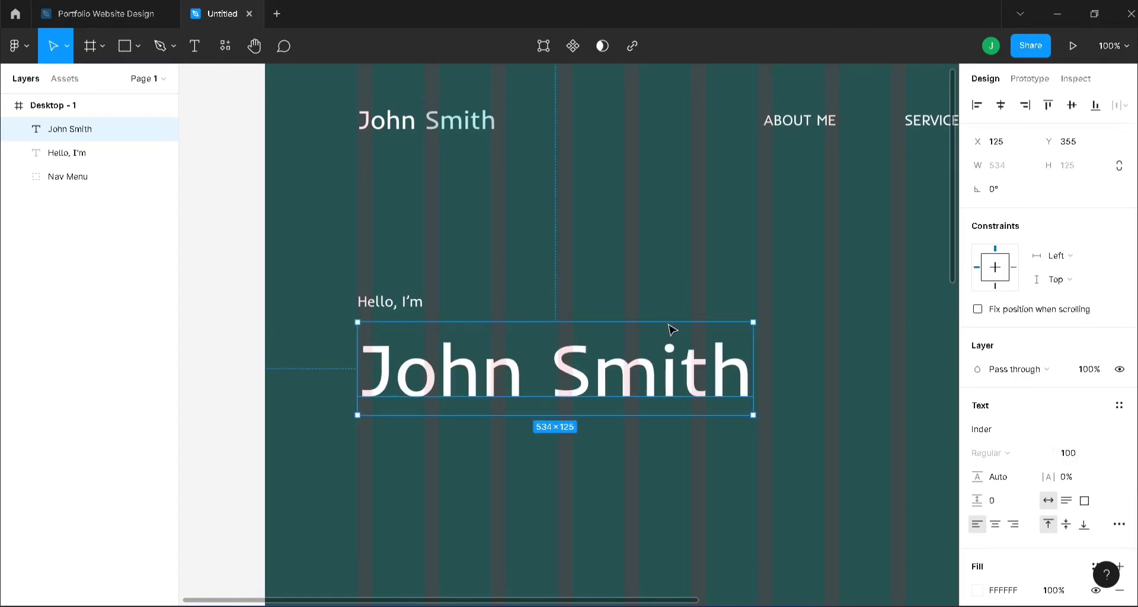
pyautogui.moveTo(689, 384); pyautogui.dragTo(691, 379)
pyautogui.hotkey('ctrl', '-')
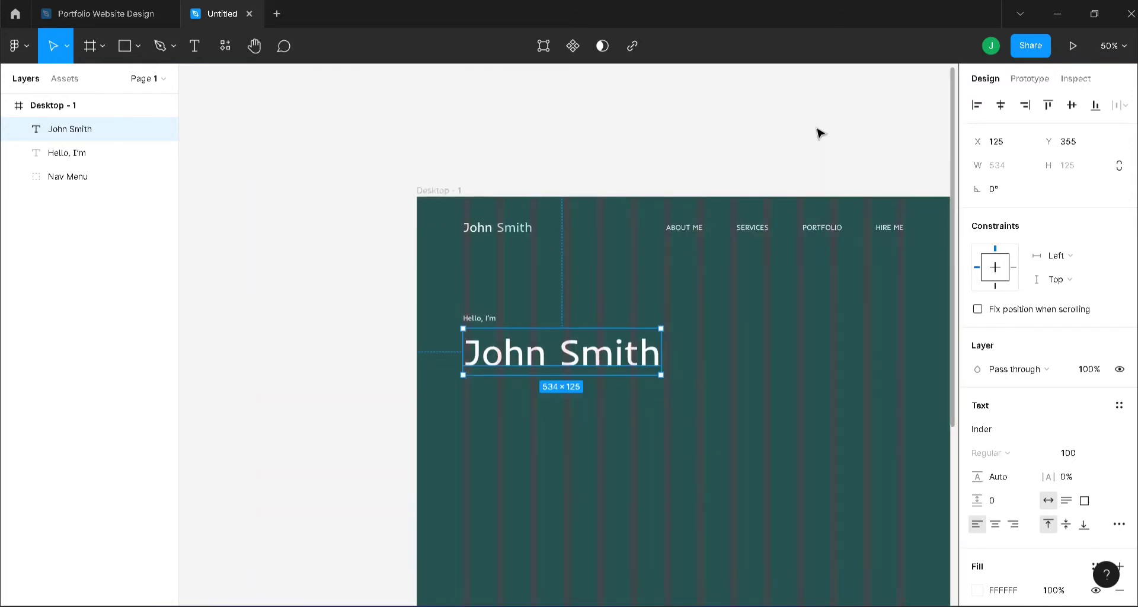
pyautogui.click(700, 126)
pyautogui.scroll(-2, 647, 322)
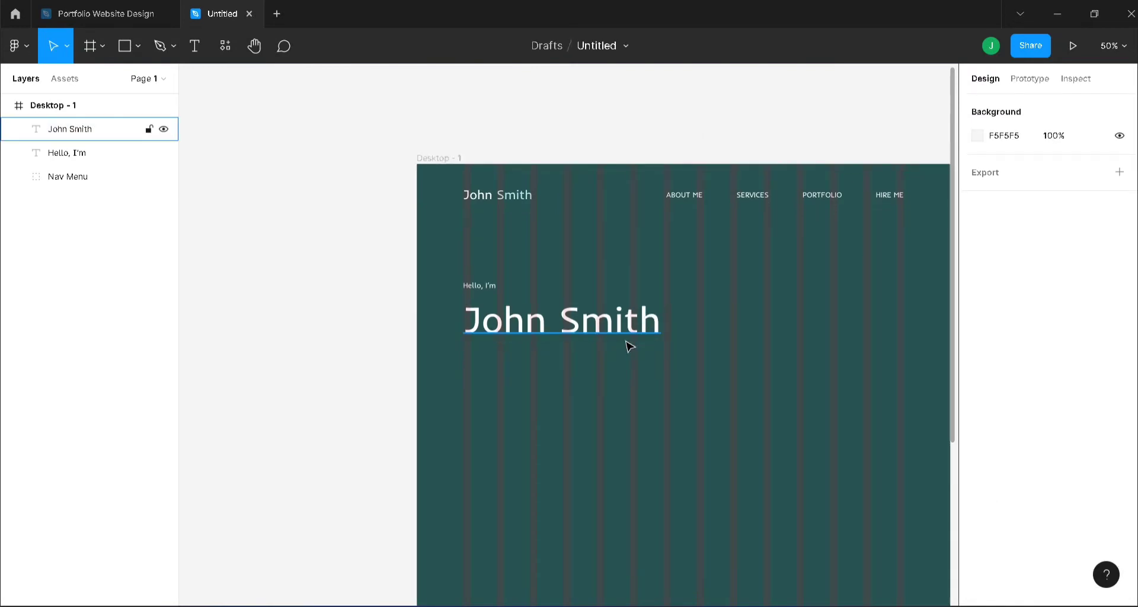
# Step: Add the text "UI/UX Designer" below the large name heading
pyautogui.hotkey('ctrl', '+')
pyautogui.press('t')
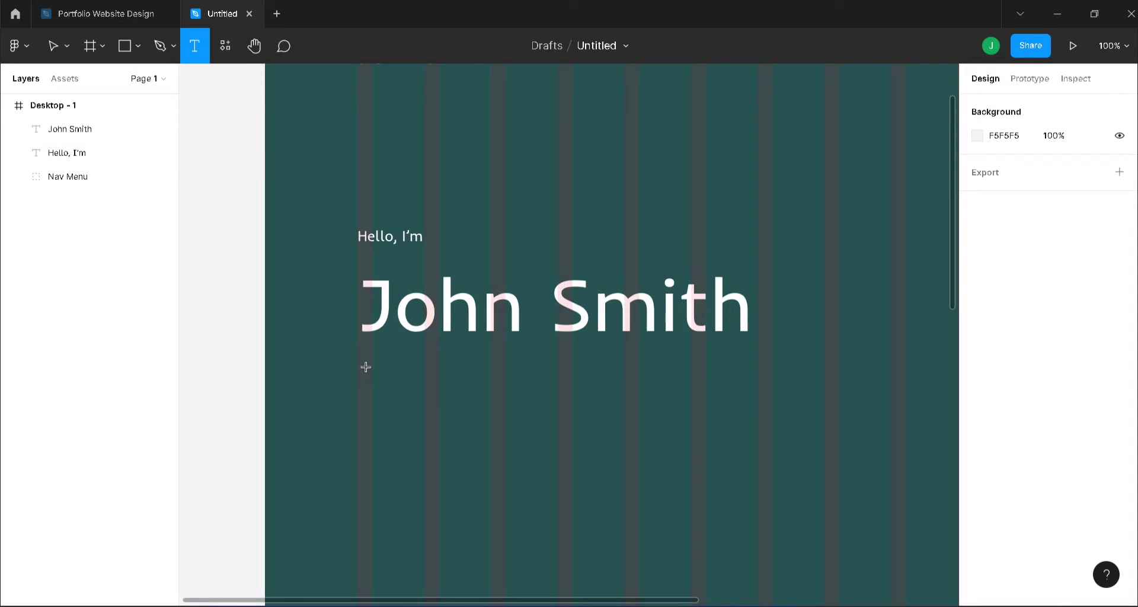
pyautogui.click(366, 367)
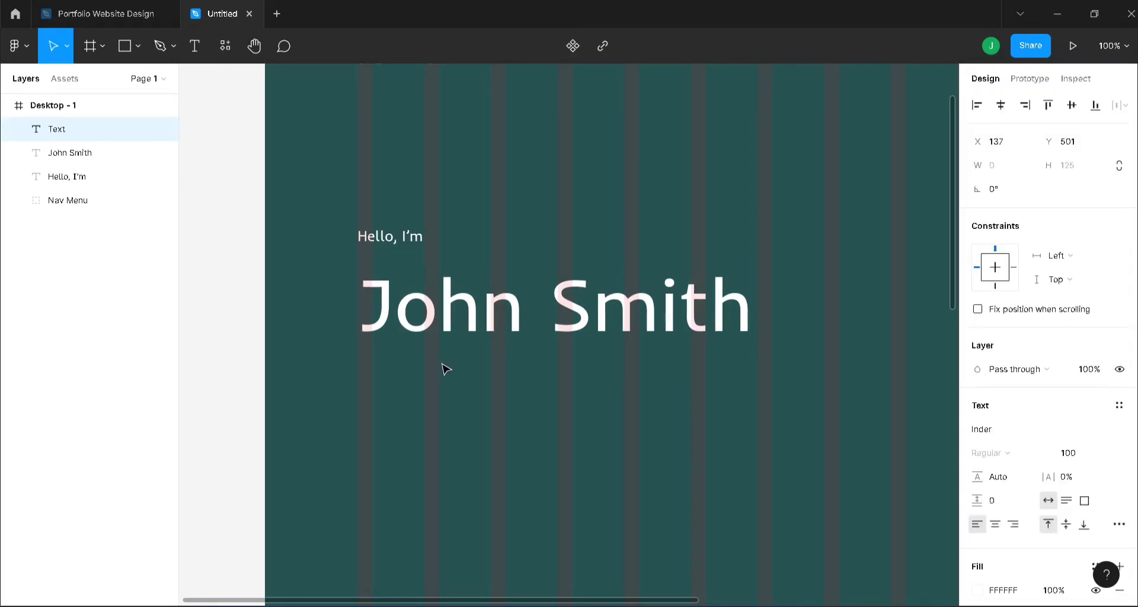
pyautogui.write('UI')
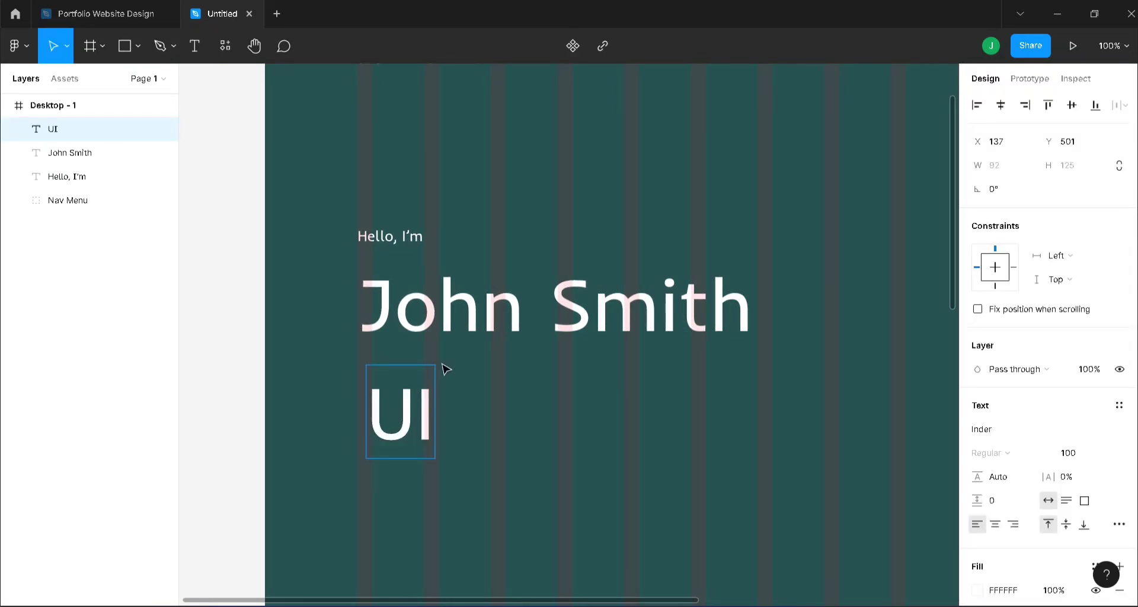
pyautogui.write('/U')
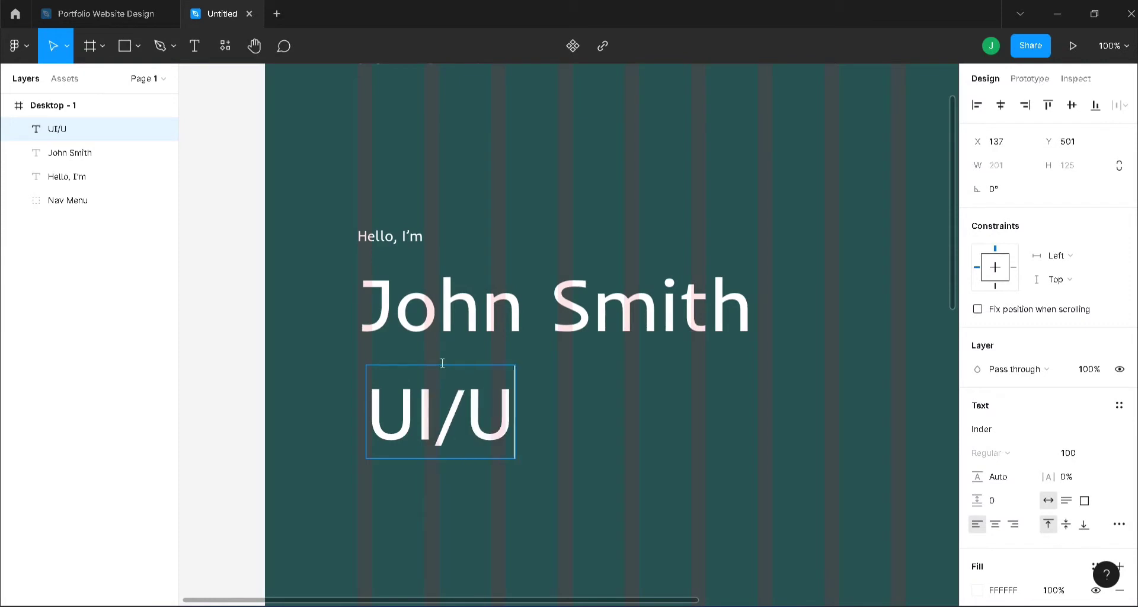
pyautogui.write('X Desig')
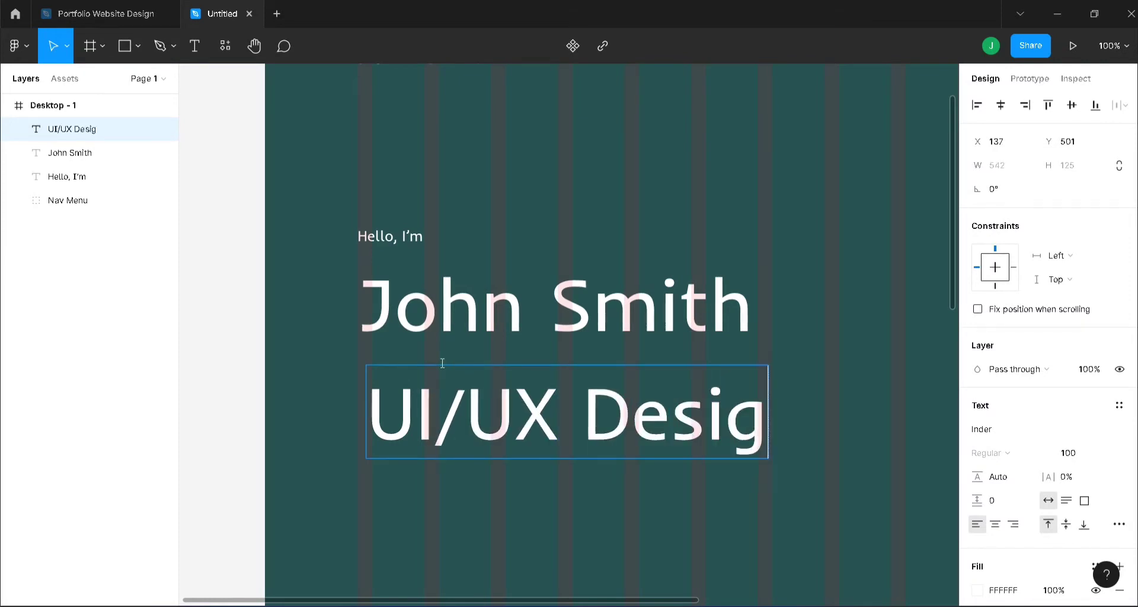
pyautogui.write('ner')
pyautogui.press('Escape')
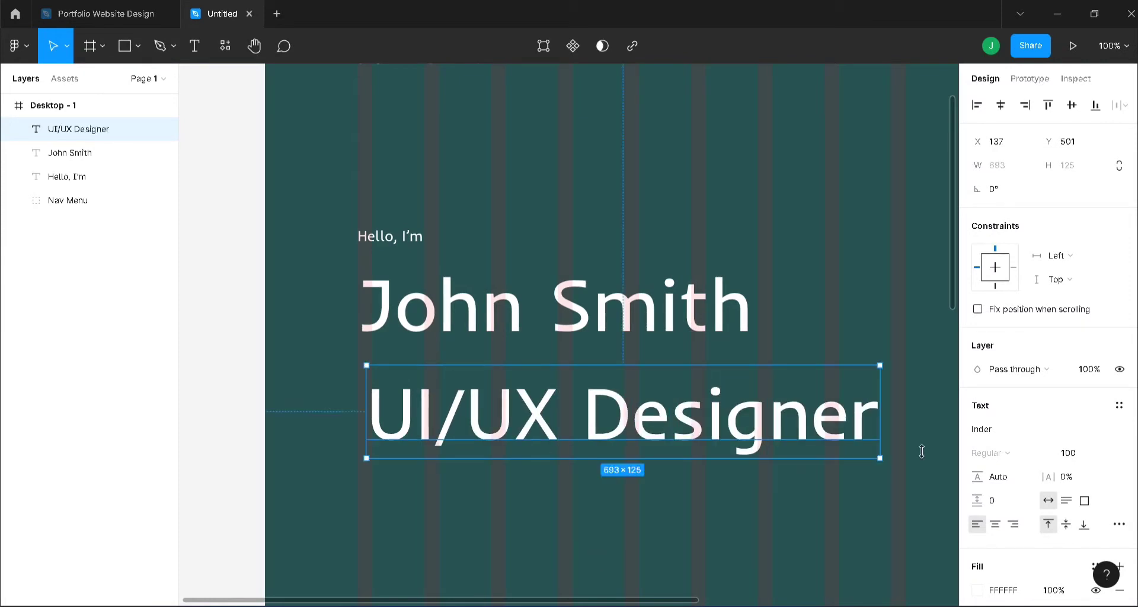
# Step: Set the "UI/UX Designer" text's font size to 50 and align it with the name heading at about X 125, Y 496
pyautogui.click(1088, 460)
pyautogui.write('50')
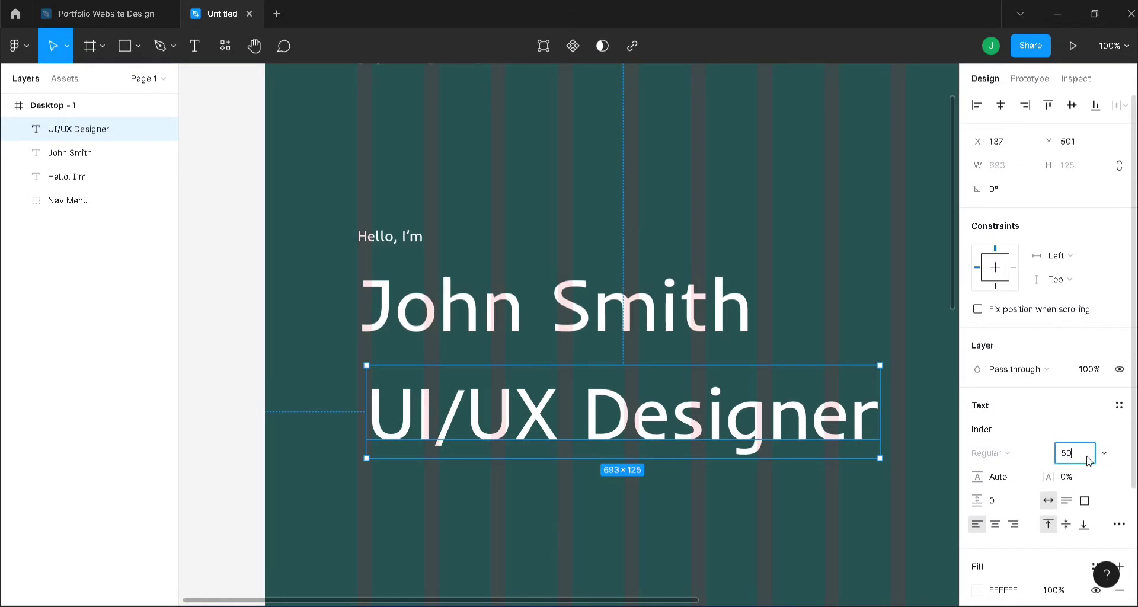
pyautogui.press('Return')
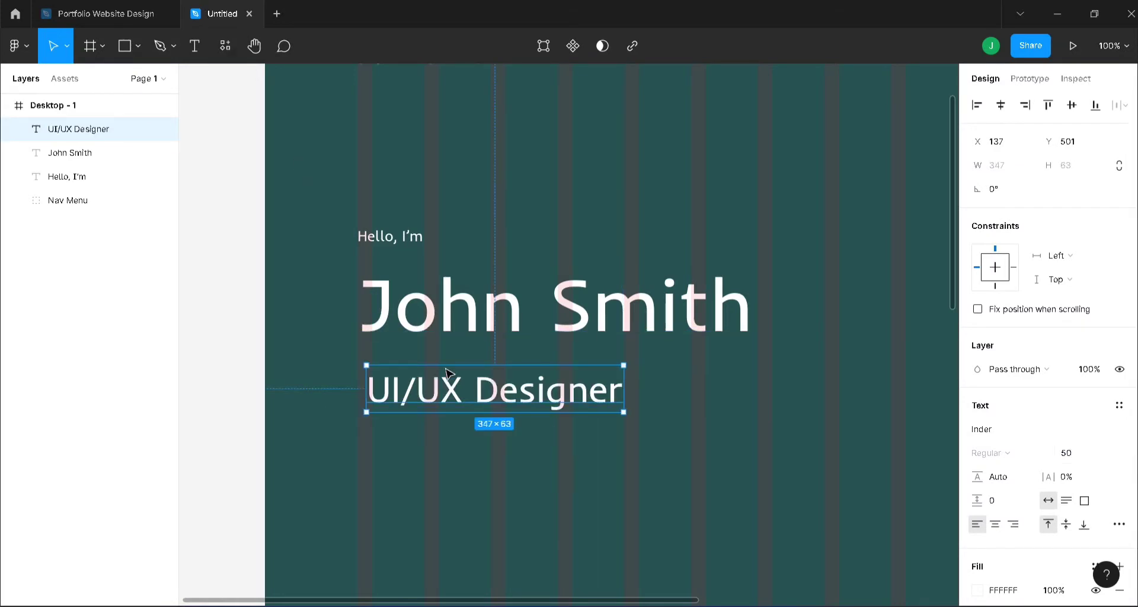
pyautogui.moveTo(500, 393); pyautogui.dragTo(490, 393)
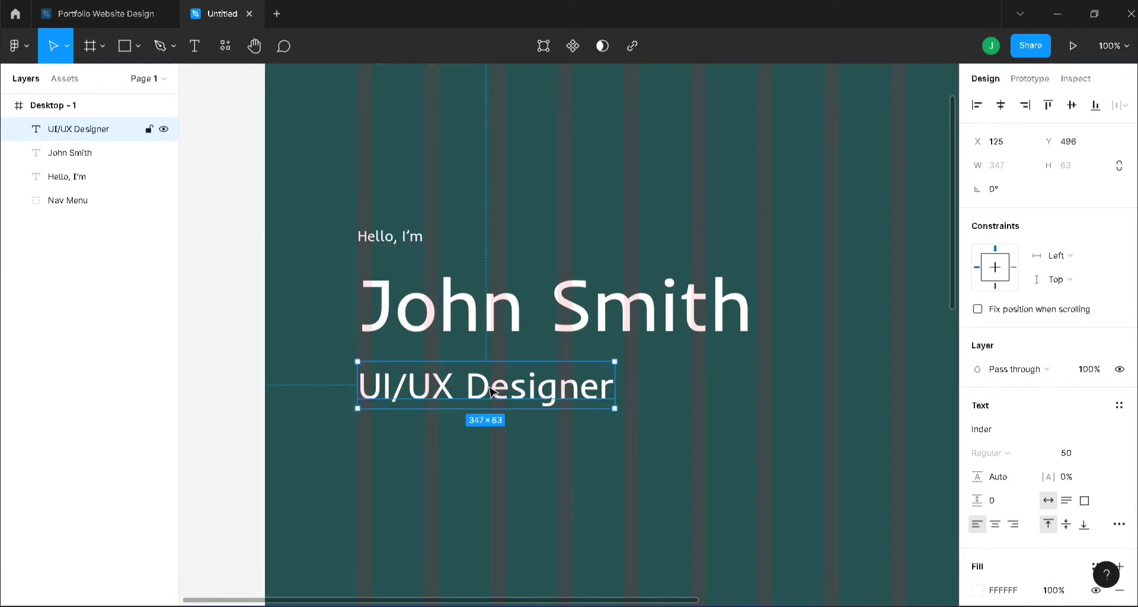
# Step: Reduce the "UI/UX Designer" text's font size to 35 and move it up to about Y 480, closer to the name heading
pyautogui.click(1075, 458)
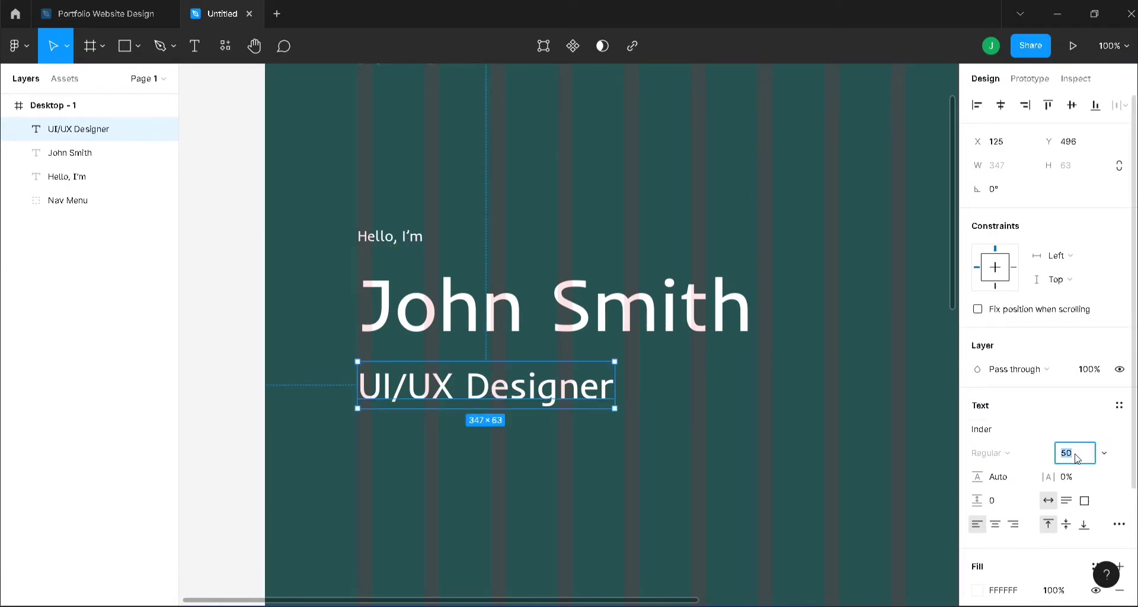
pyautogui.write('35')
pyautogui.press('Return')
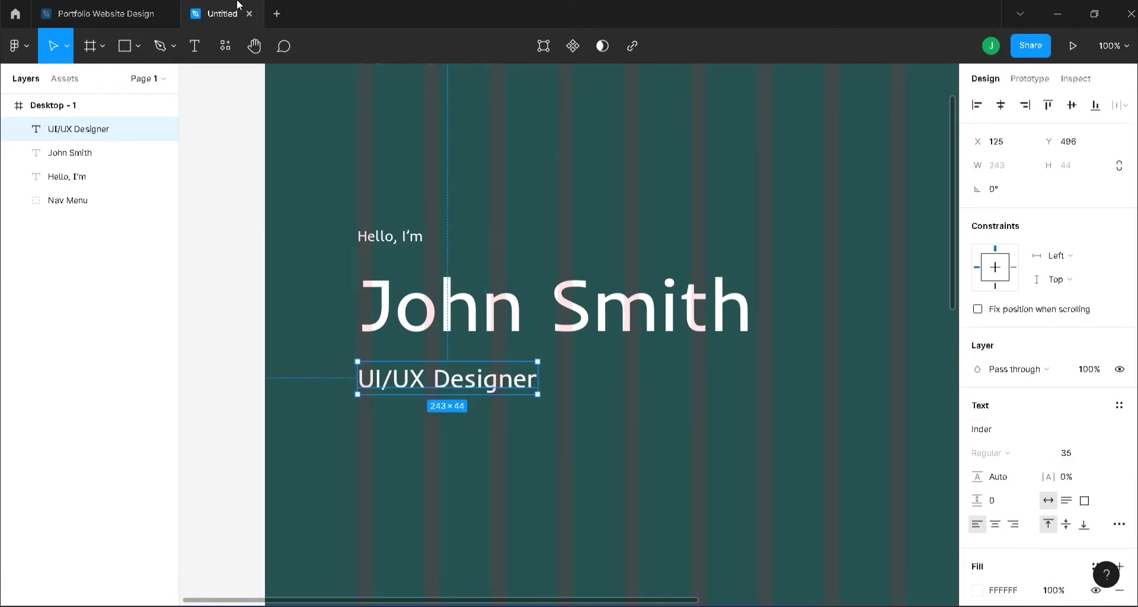
pyautogui.moveTo(485, 388); pyautogui.dragTo(484, 377)
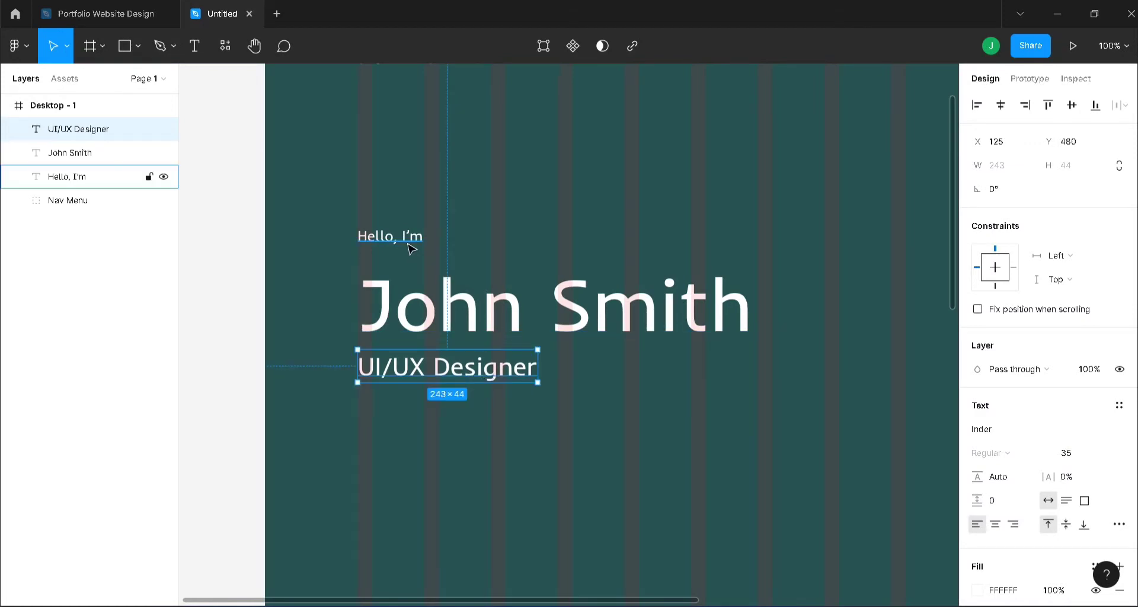
# Step: Move the "Hello, I'm" text down to about Y 343, just above the name heading
pyautogui.click(398, 234)
pyautogui.moveTo(398, 232); pyautogui.dragTo(402, 261)
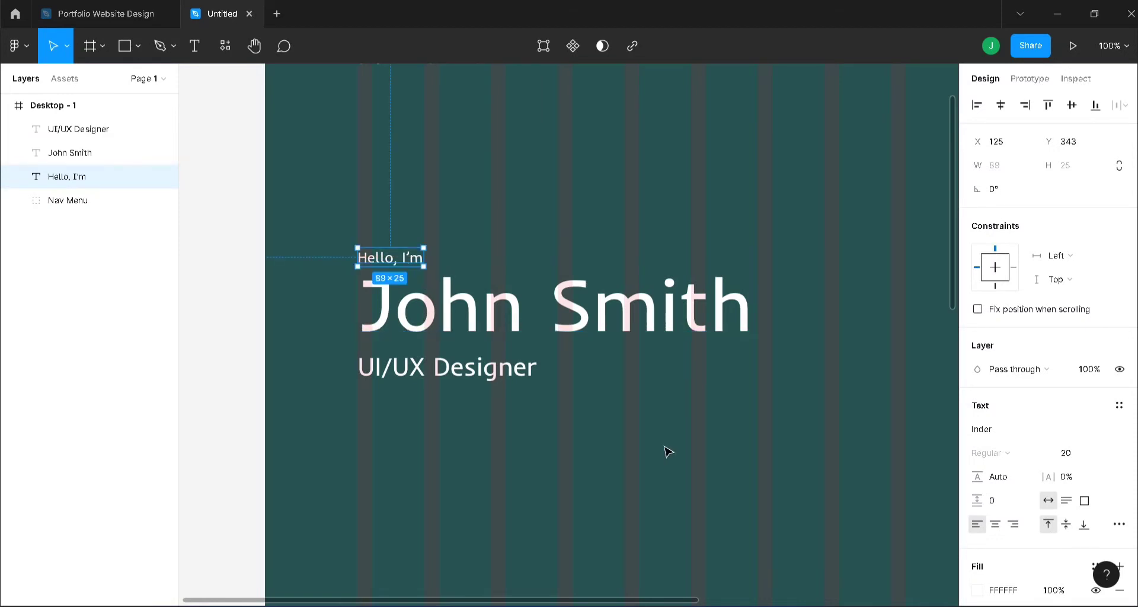
pyautogui.click(664, 452)
# Step: Draw a button rectangle of about 200 by 57 below the "UI/UX Designer" text at about X 125, Y 581
pyautogui.scroll(-1, 544, 419)
pyautogui.scroll(-2, 544, 420)
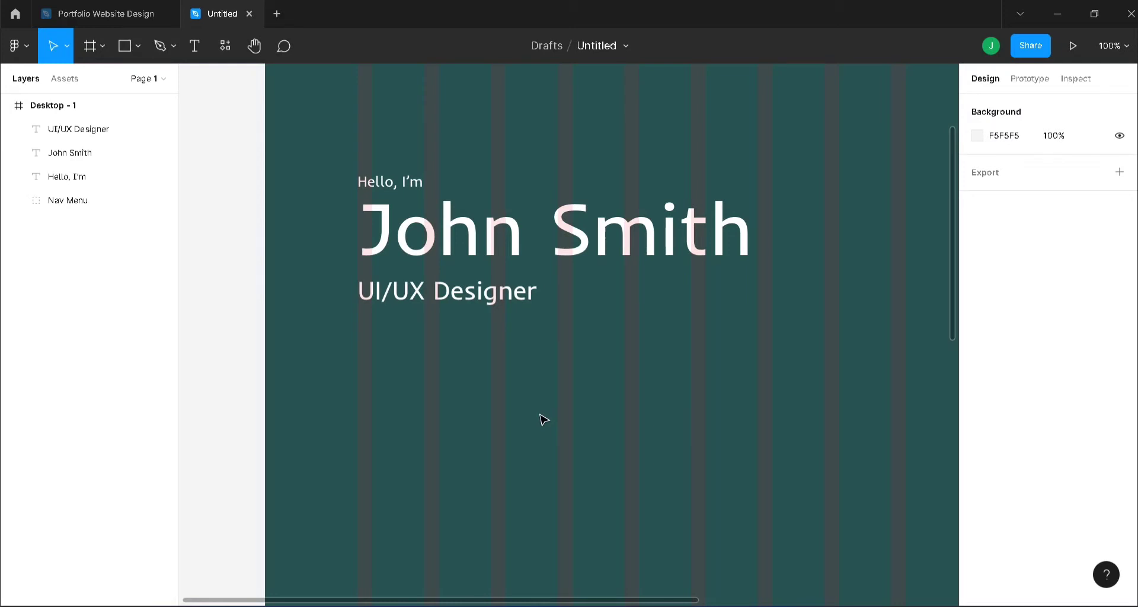
pyautogui.press('r')
pyautogui.moveTo(358, 363)
pyautogui.mouseDown()
pyautogui.moveTo(507, 404)
pyautogui.moveTo(453, 379)
pyautogui.mouseUp()
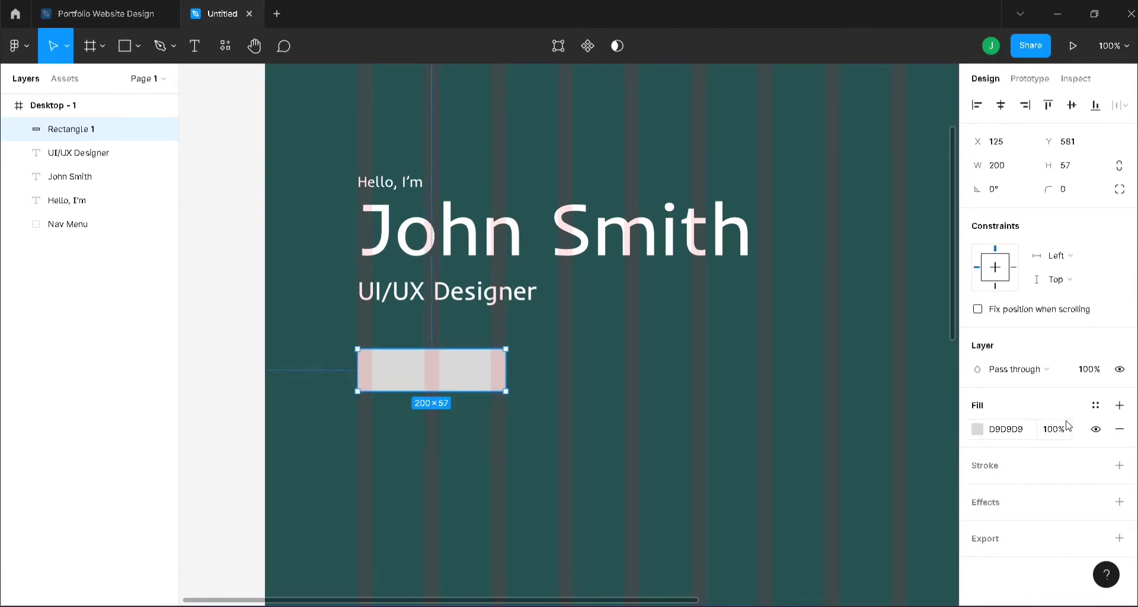
# Step: Fill the button rectangle with B3EEEE and slightly round its corners
pyautogui.click(1000, 431)
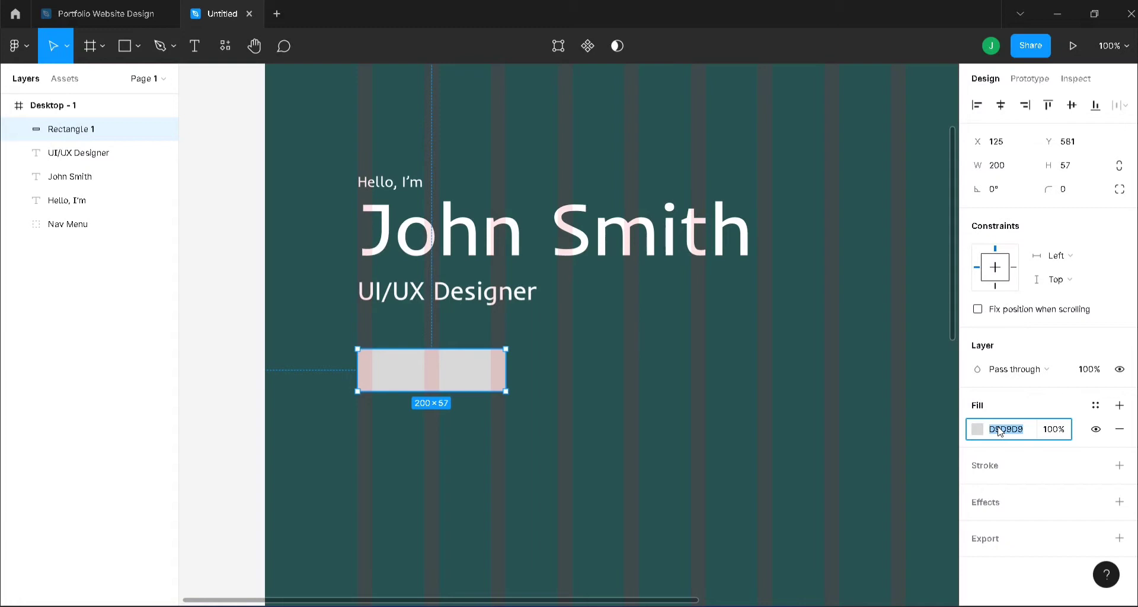
pyautogui.write('b3eeee')
pyautogui.press('Return')
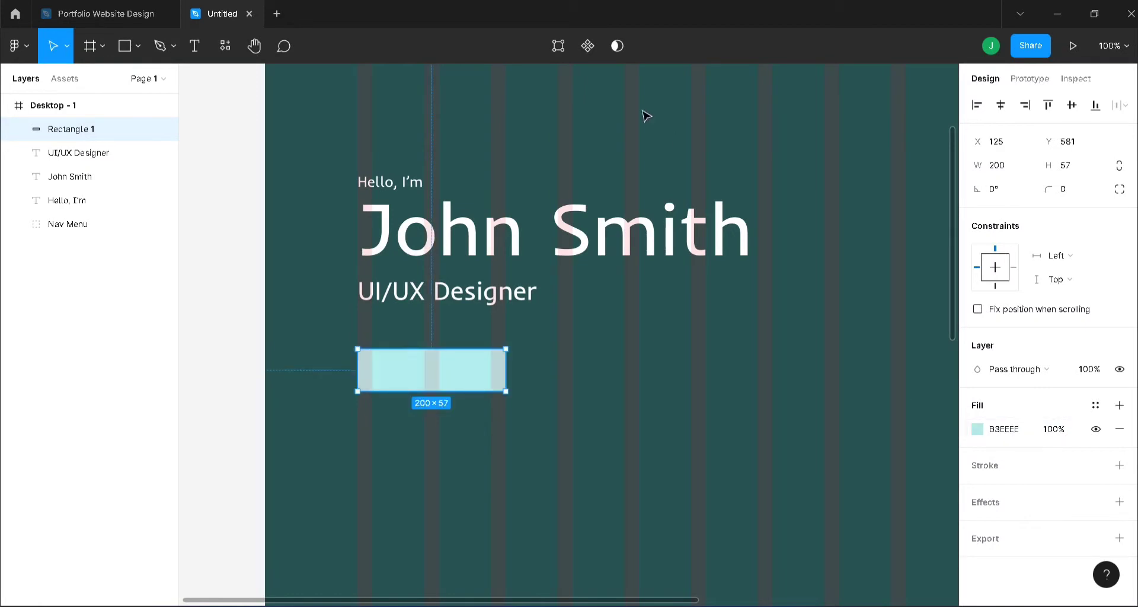
pyautogui.click(1066, 196)
pyautogui.press('Return')
pyautogui.click(631, 330)
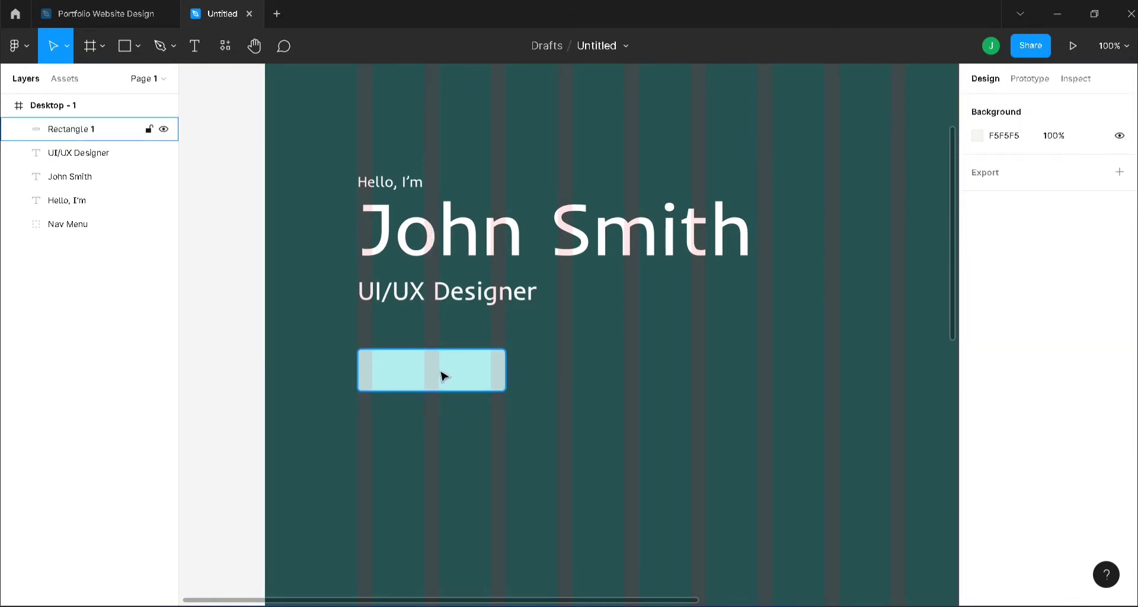
# Step: Add the text "HIRE ME" on the button rectangle
pyautogui.hotkey('ctrl', '+')
pyautogui.moveTo(474, 600); pyautogui.dragTo(397, 599)
pyautogui.press('t')
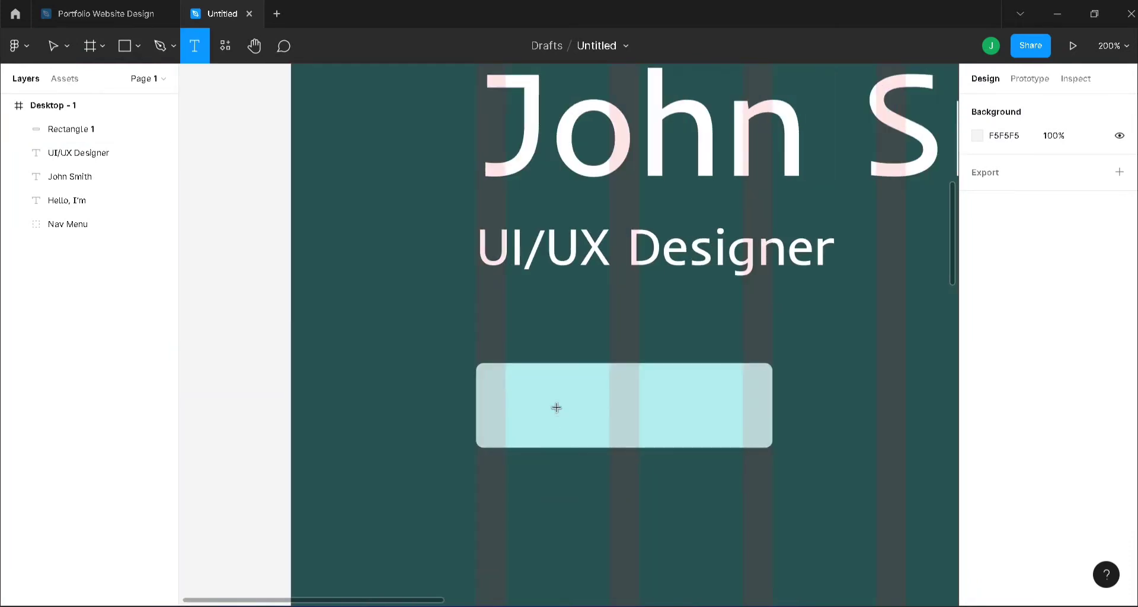
pyautogui.click(532, 415)
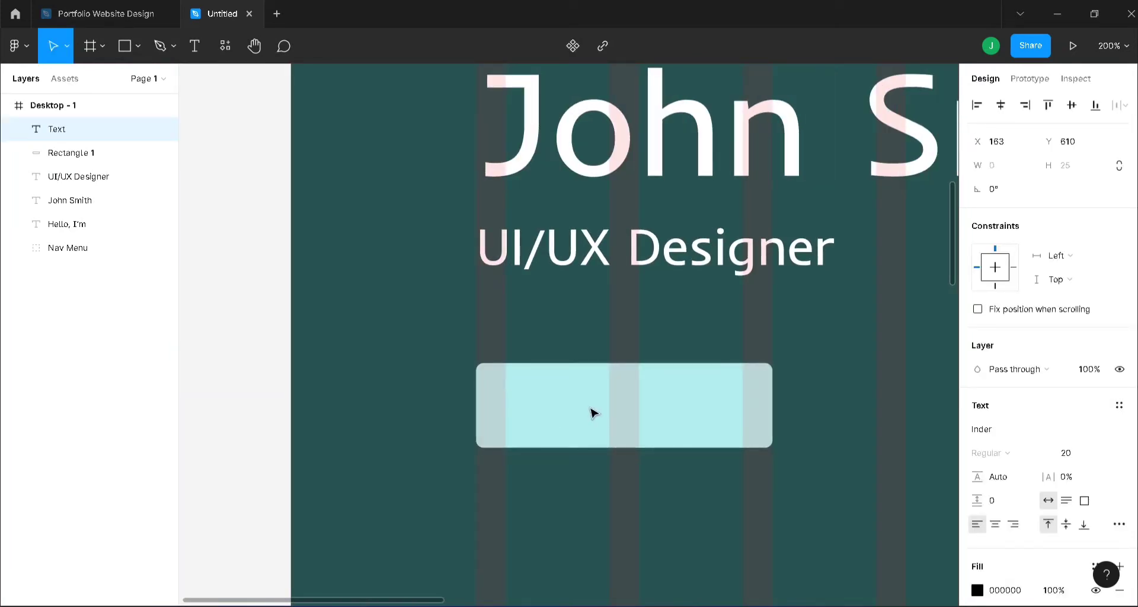
pyautogui.write('HIRE')
pyautogui.write(' M')
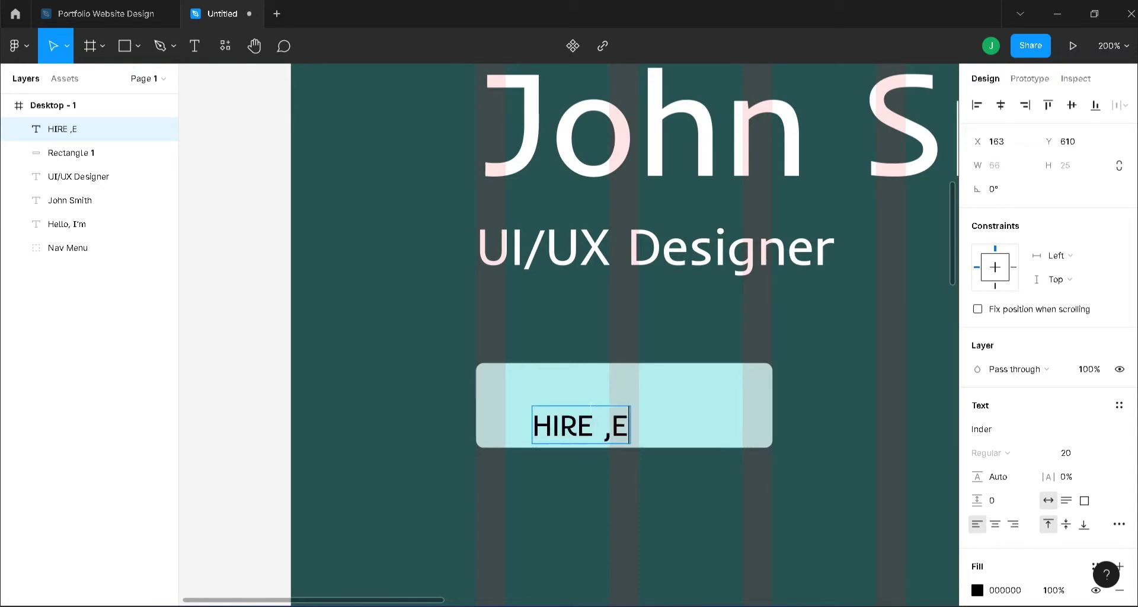
pyautogui.press('BackSpace')
pyautogui.write('ME')
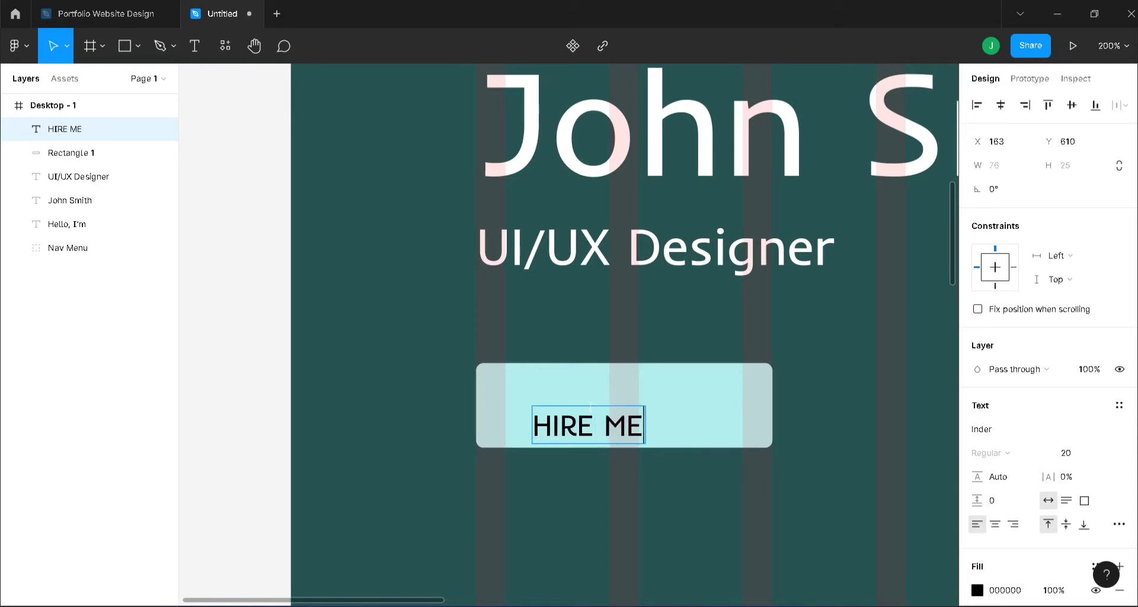
# Step: Move the "HIRE ME" text to the center of the button, at about X 187, Y 597
pyautogui.press('Escape')
pyautogui.moveTo(618, 423); pyautogui.dragTo(656, 409)
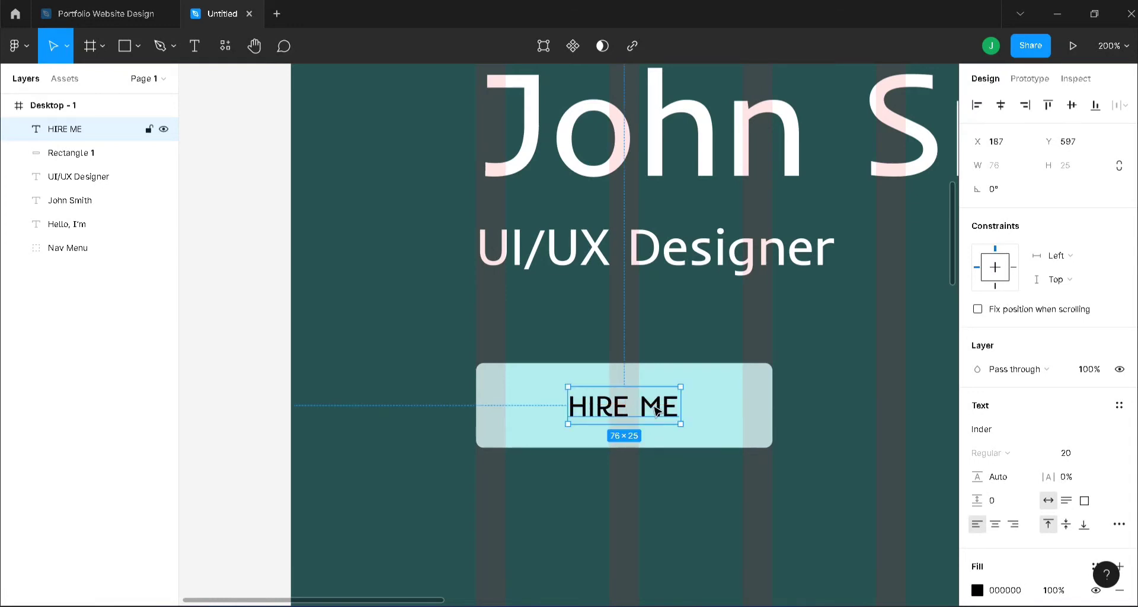
pyautogui.click(678, 510)
pyautogui.click(655, 409)
# Step: Draw an image placeholder rectangle of about 430 by 422 opposite the hero text, positioned at about X 865, Y 216
pyautogui.press('-')
pyautogui.press('-')
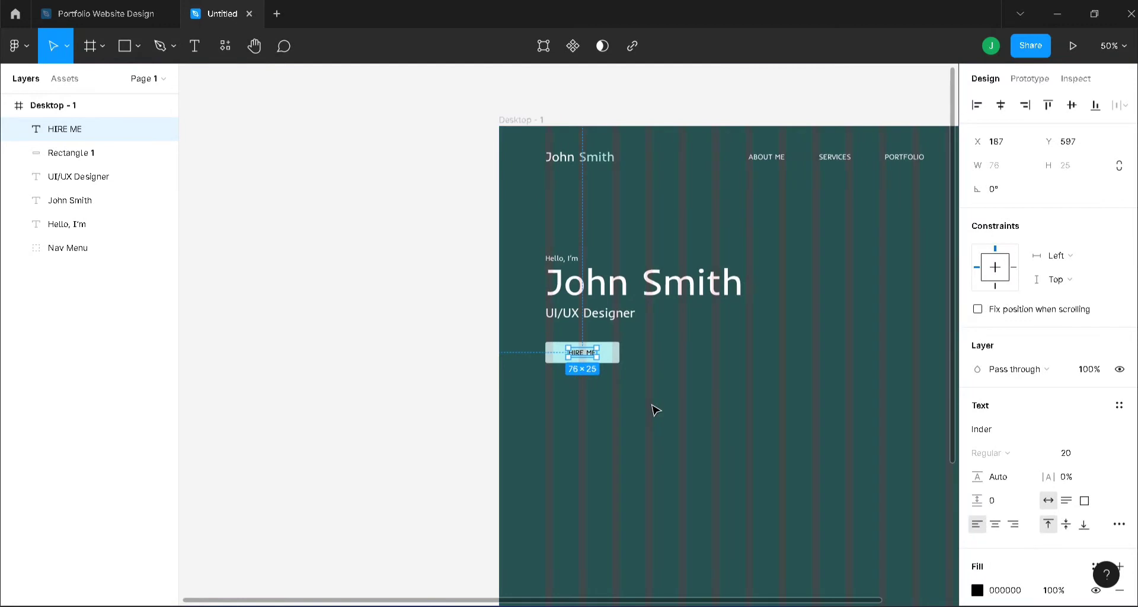
pyautogui.click(655, 409)
pyautogui.moveTo(855, 600); pyautogui.dragTo(998, 600)
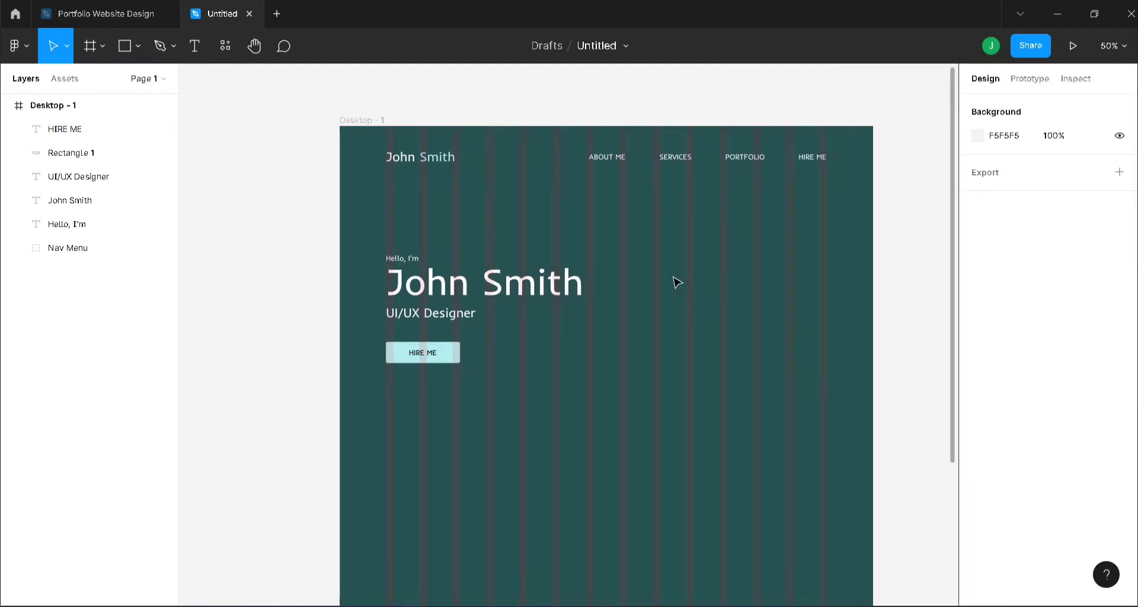
pyautogui.press('r')
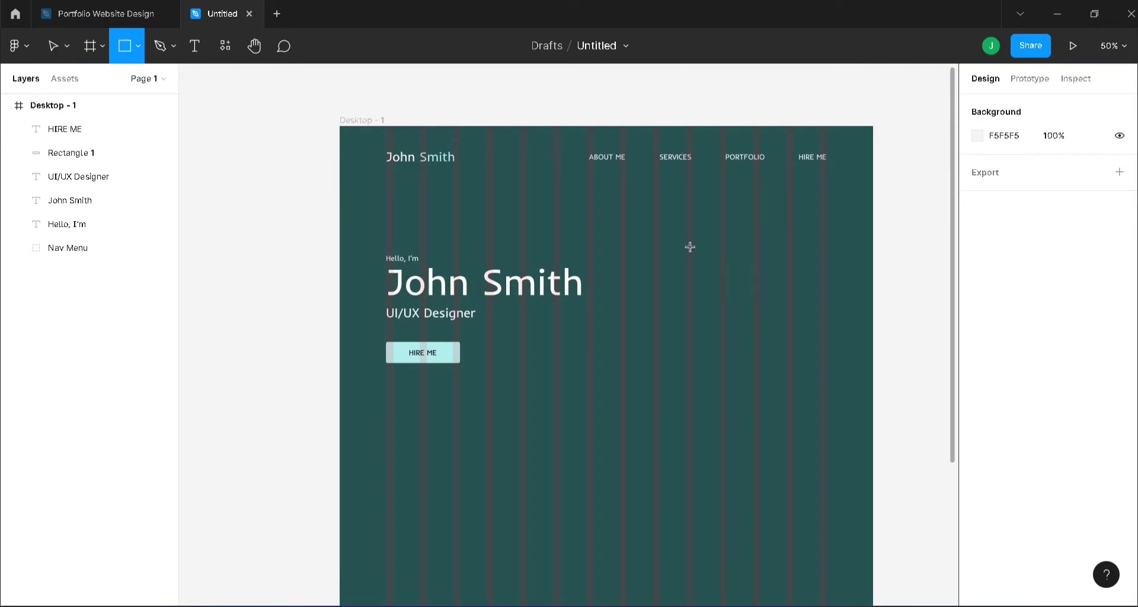
pyautogui.moveTo(660, 237)
pyautogui.mouseDown()
pyautogui.moveTo(726, 312)
pyautogui.moveTo(811, 358)
pyautogui.moveTo(819, 394)
pyautogui.mouseUp()
pyautogui.moveTo(785, 338); pyautogui.dragTo(785, 307)
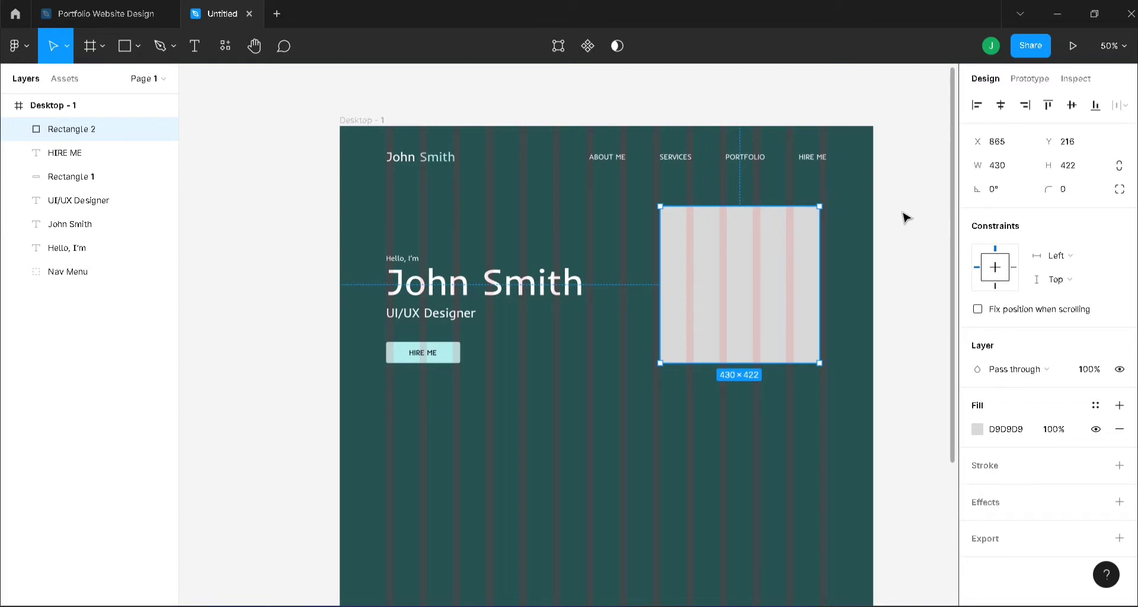
# Step: Run the Unsplash plugin for the placeholder rectangle and move its window clear of the layer list
pyautogui.rightClick(903, 212)
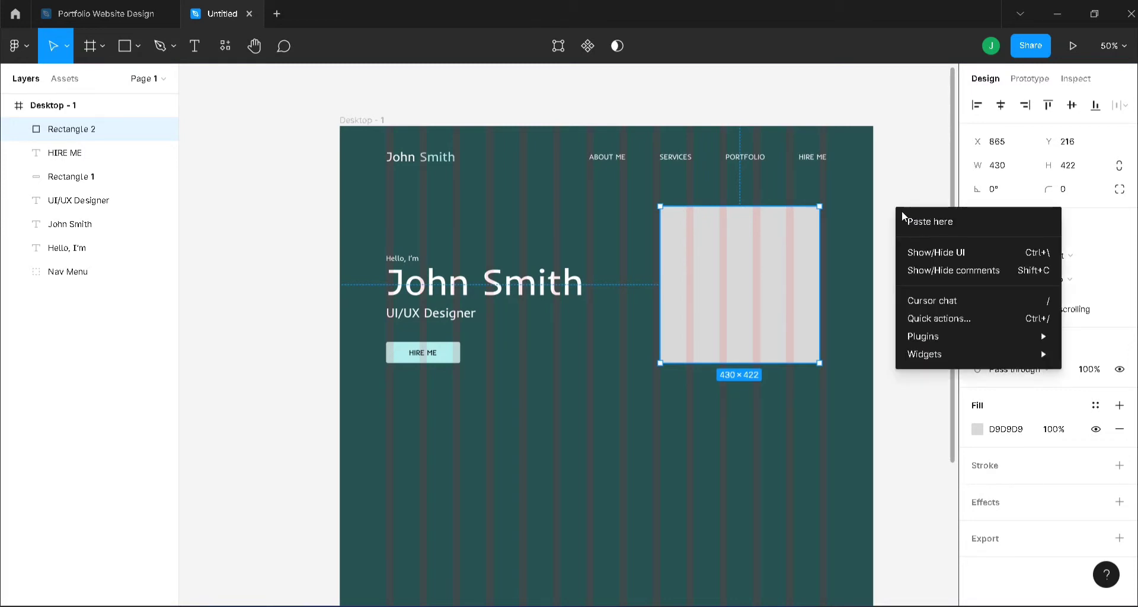
pyautogui.moveTo(931, 338)
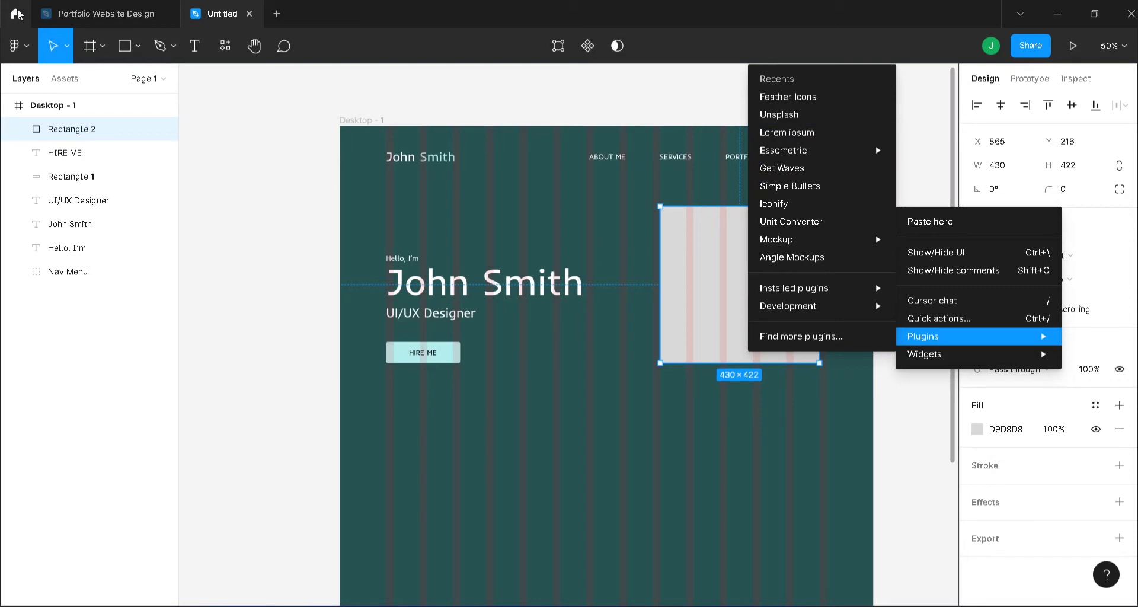
pyautogui.click(795, 117)
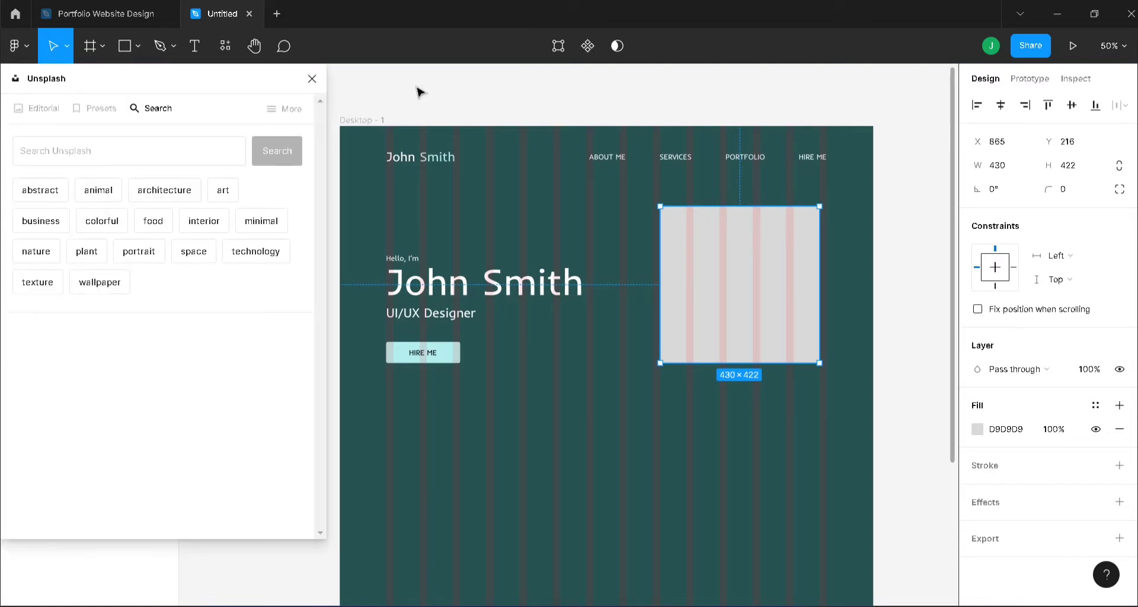
pyautogui.moveTo(216, 74); pyautogui.dragTo(522, 73)
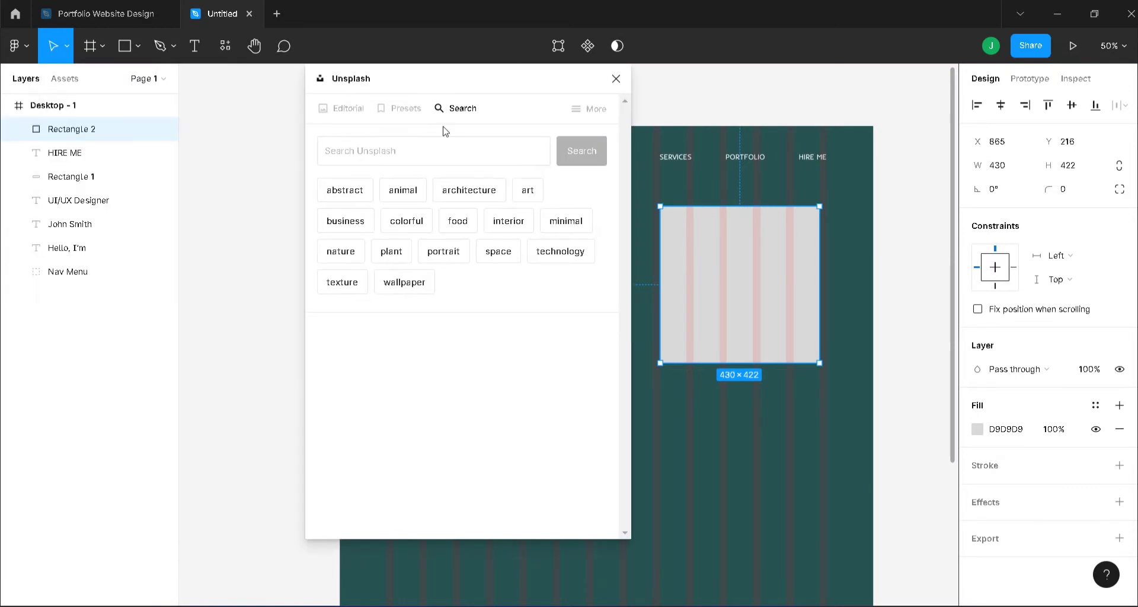
# Step: Search Unsplash for "MAN"
pyautogui.click(446, 151)
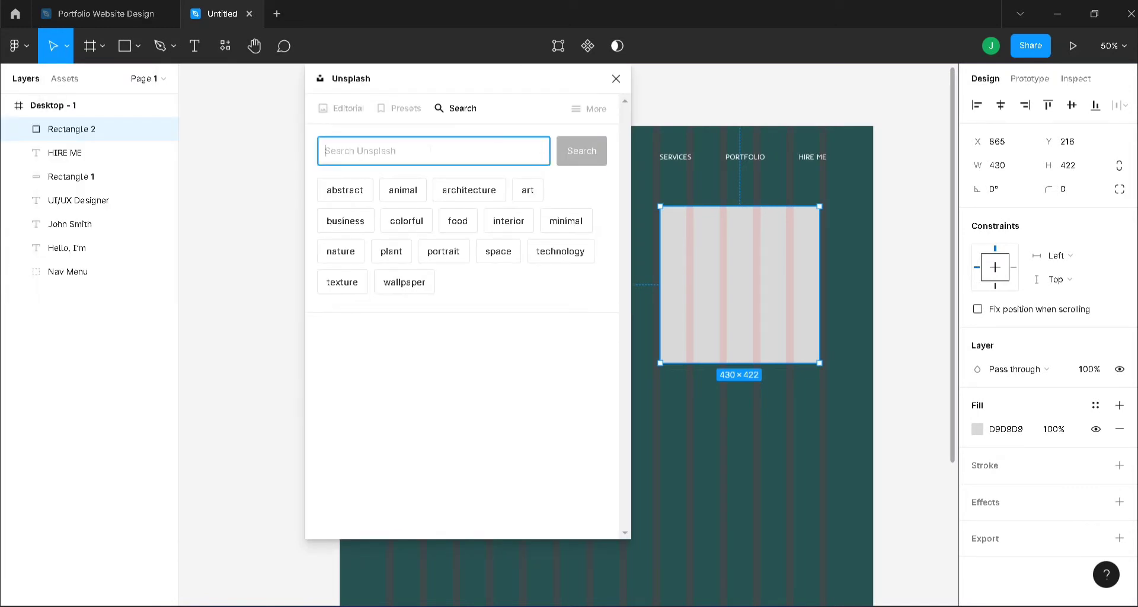
pyautogui.write('key')
pyautogui.press('BackSpace')
pyautogui.press('BackSpace')
pyautogui.press('BackSpace')
pyautogui.write('MAN')
pyautogui.press('Return')
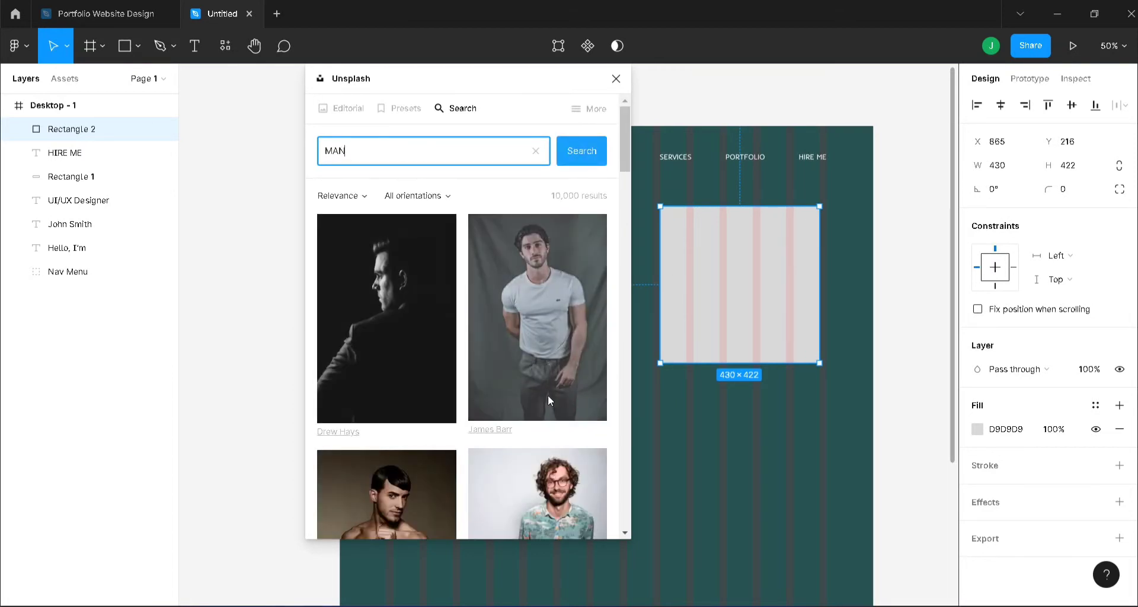
# Step: Fill the placeholder rectangle with the photo of the young man in a denim jacket and pink hoodie, and close the plugin
pyautogui.scroll(-2, 547, 395)
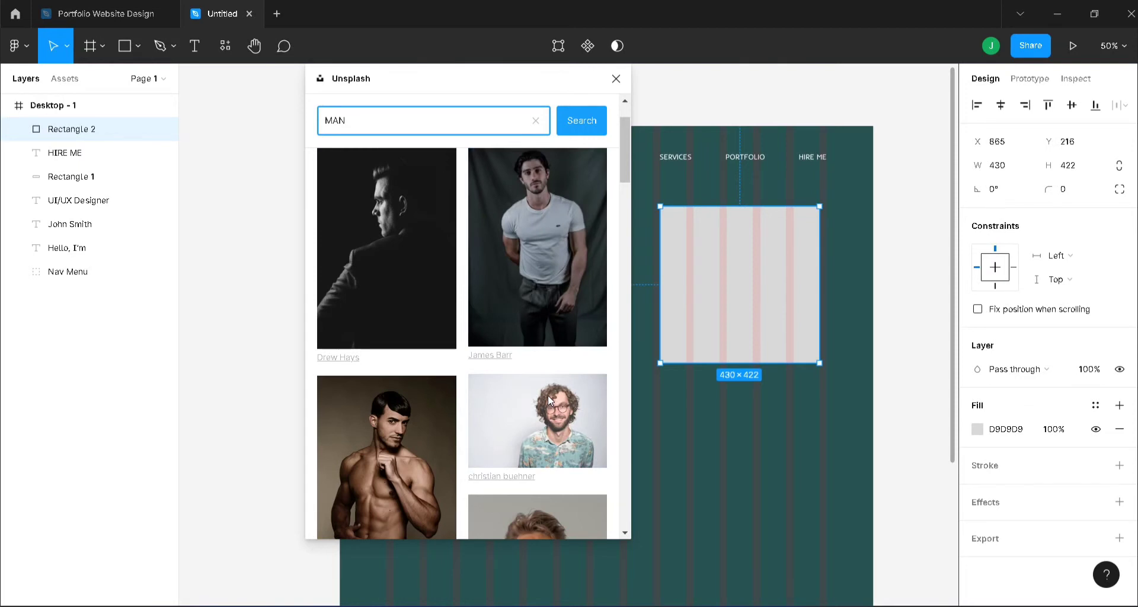
pyautogui.scroll(-5, 548, 395)
pyautogui.scroll(-2, 547, 395)
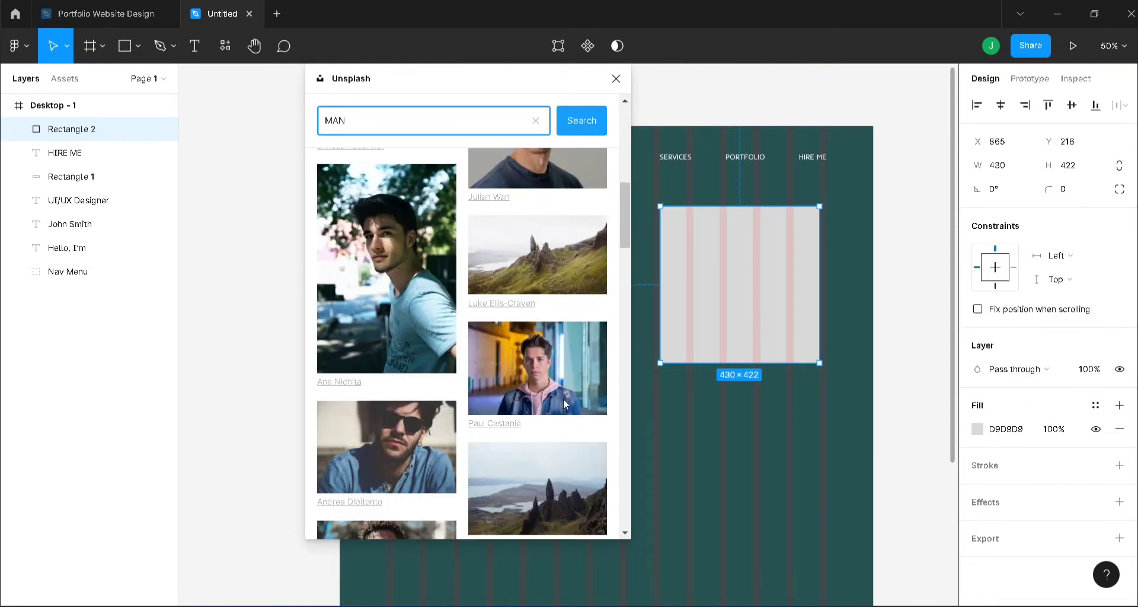
pyautogui.click(539, 371)
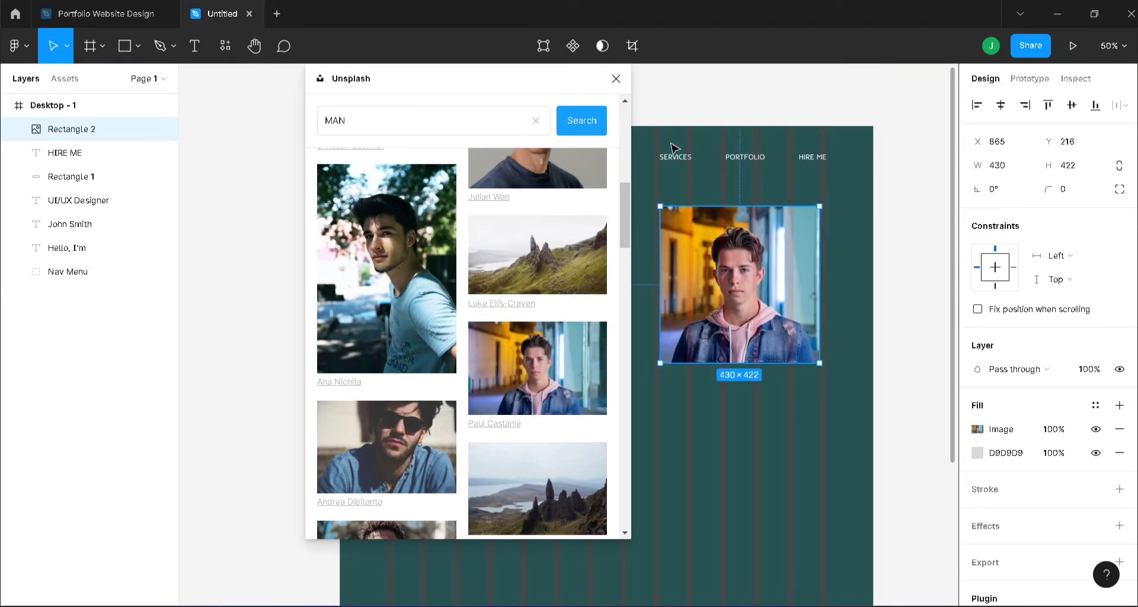
pyautogui.click(612, 79)
pyautogui.click(877, 268)
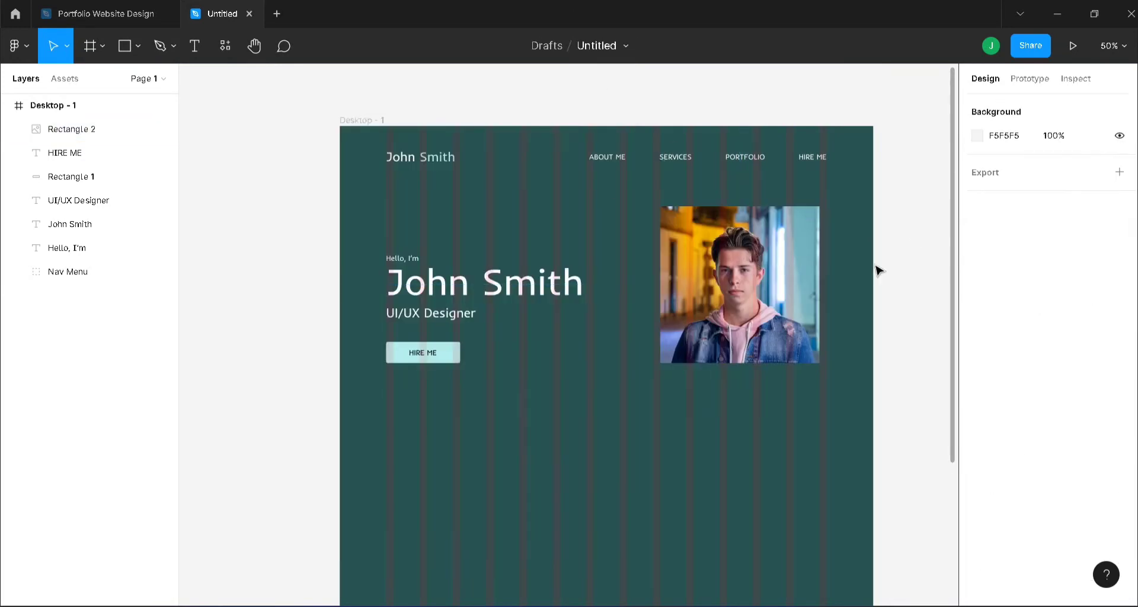
# Step: Set the hero photo's corner radius to 5
pyautogui.scroll(-1, 875, 269)
pyautogui.click(692, 247)
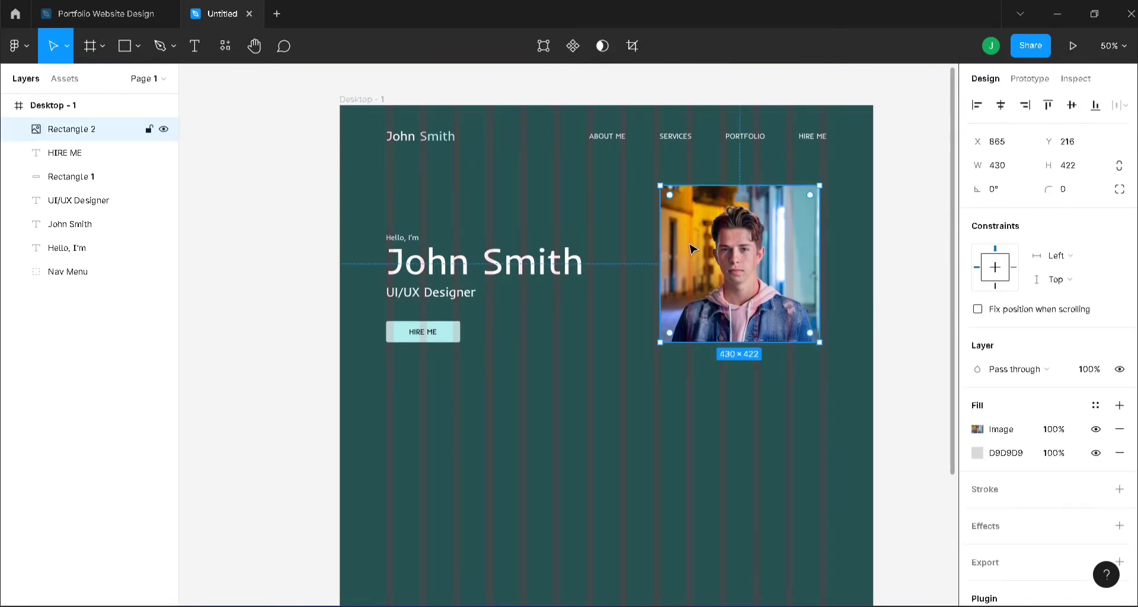
pyautogui.click(1079, 192)
pyautogui.write('5')
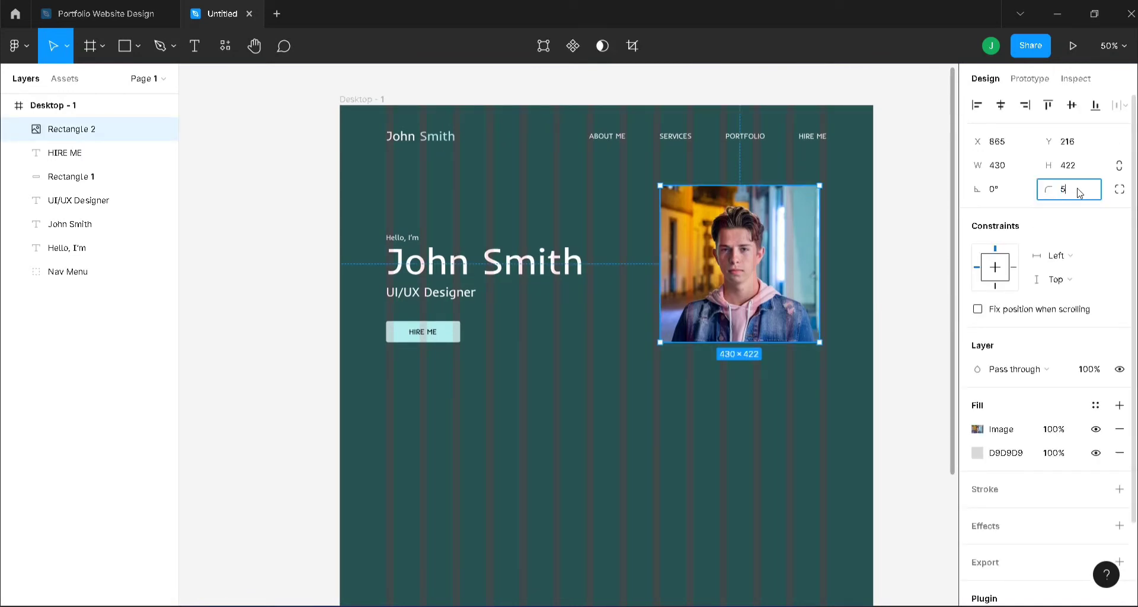
pyautogui.press('Return')
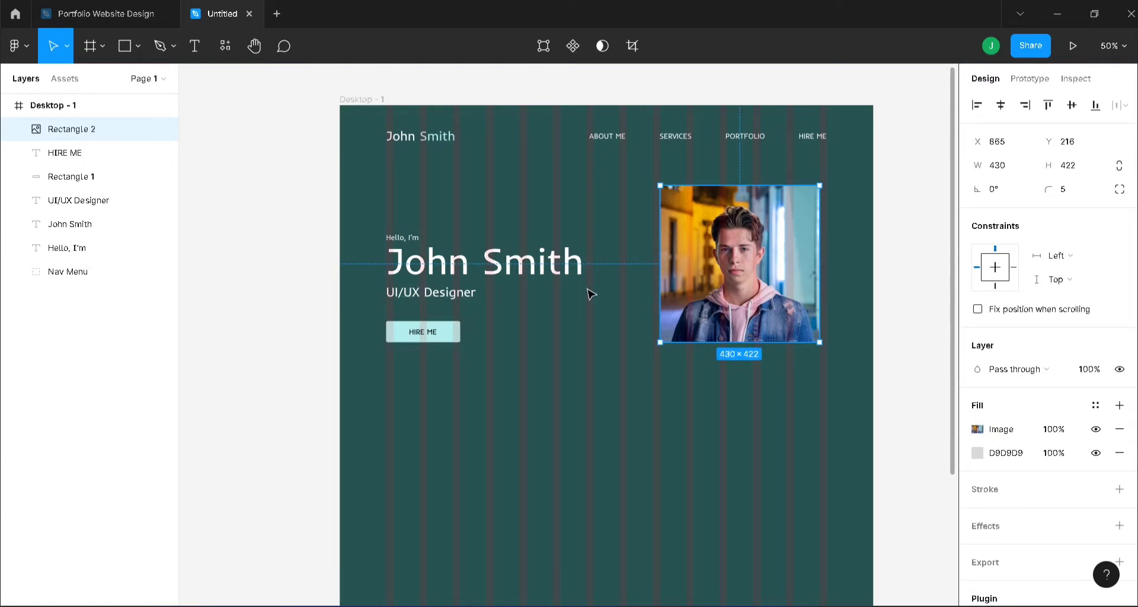
# Step: Select all hero layers from "Hello, I'm" to the photo and nudge them up together until the photo's top is at Y 210
pyautogui.click(77, 248)
pyautogui.keyDown('shift'); pyautogui.click(83, 129); pyautogui.keyUp('shift')
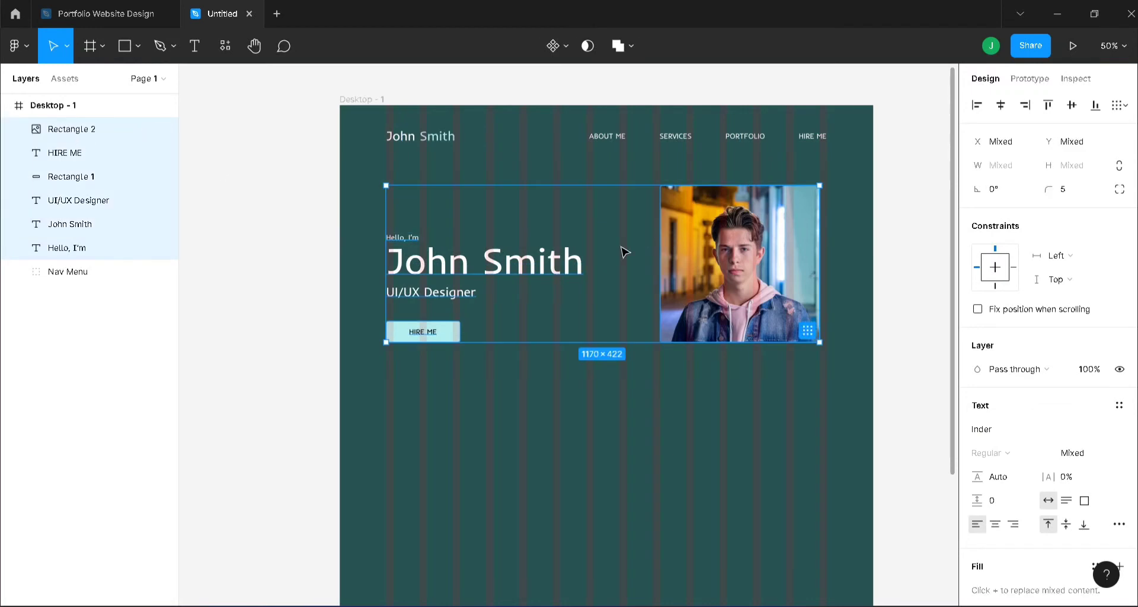
pyautogui.press('Up')
pyautogui.press('Up')
pyautogui.press('Up')
pyautogui.press('Up')
pyautogui.press('Up')
pyautogui.press('Up')
pyautogui.press('Up')
pyautogui.press('Up')
pyautogui.press('Up')
pyautogui.press('Up')
pyautogui.press('Up')
pyautogui.press('Up')
pyautogui.press('Up')
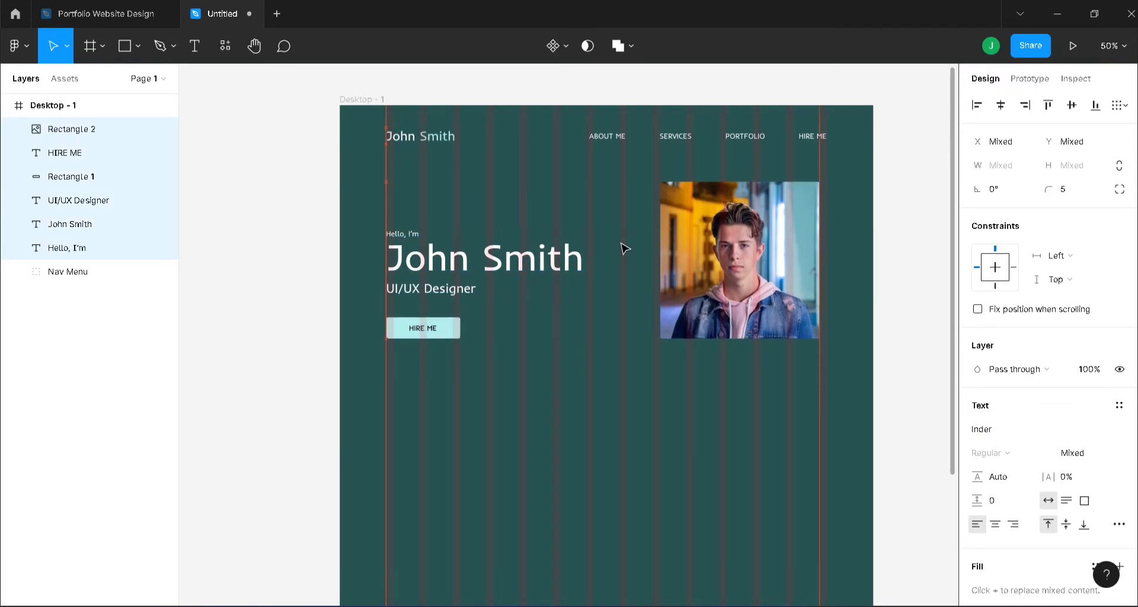
pyautogui.press('Down')
pyautogui.press('Down')
pyautogui.press('Down')
pyautogui.press('Down')
pyautogui.press('Down')
pyautogui.press('Down')
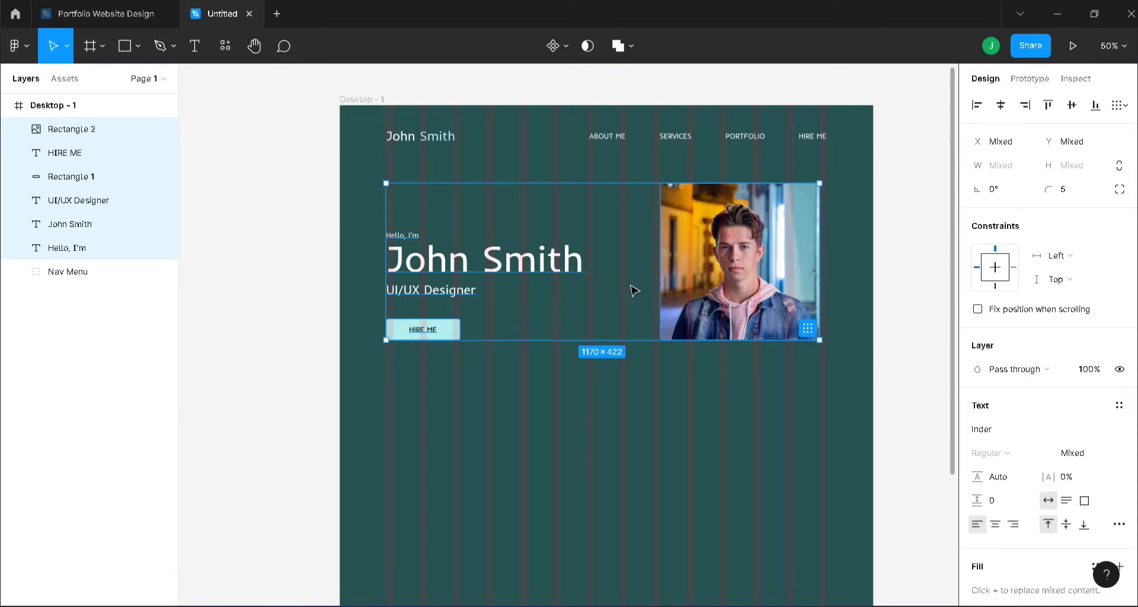
# Step: Group the selected hero layers and place the group beneath Nav Menu in the layer order
pyautogui.hotkey('ctrl', 'g')
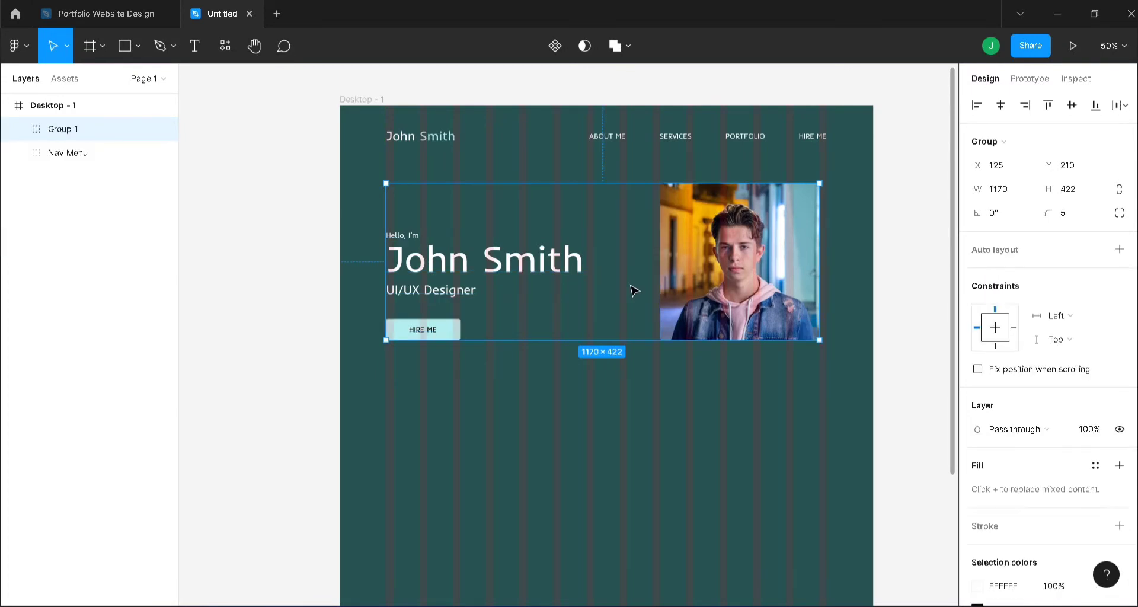
pyautogui.moveTo(98, 137); pyautogui.dragTo(74, 160)
# Step: Rename the hero group with the full name used in the large heading
pyautogui.doubleClick(63, 153)
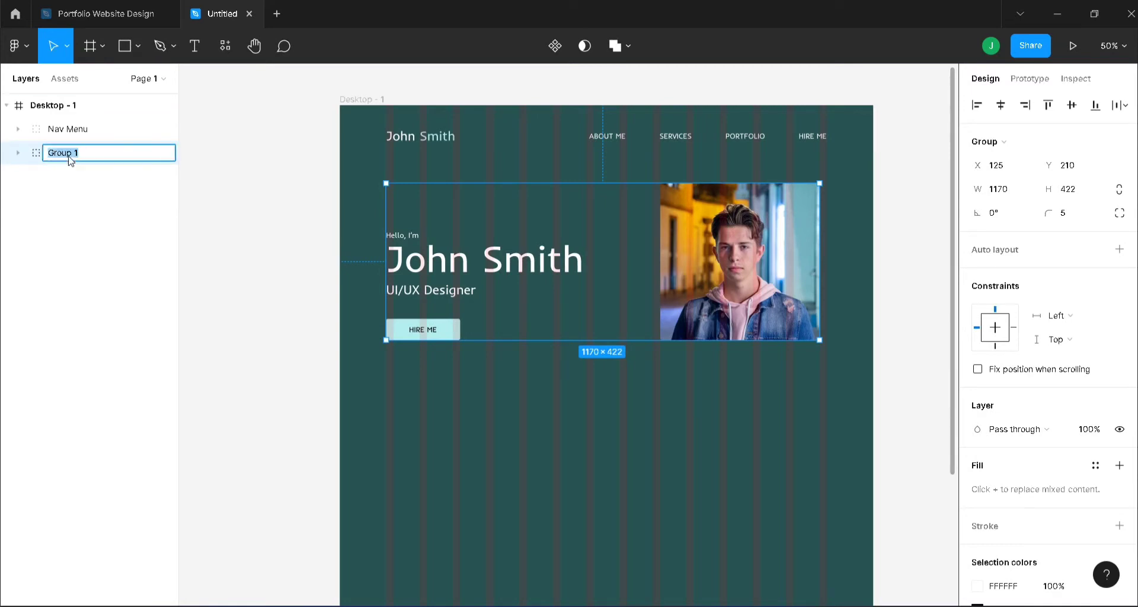
pyautogui.write('jOH')
pyautogui.press('BackSpace')
pyautogui.press('BackSpace')
pyautogui.write('John Smith')
pyautogui.click(231, 221)
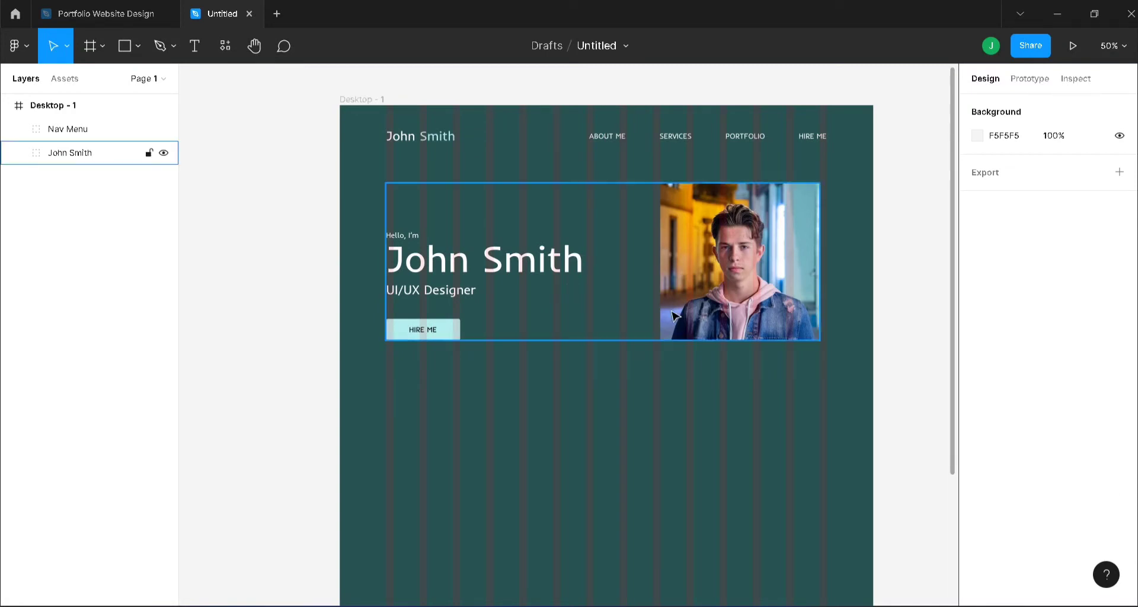
# Step: Add an "ABOUT ME" heading below the hero section and set its font size to 35
pyautogui.press('t')
pyautogui.click(574, 384)
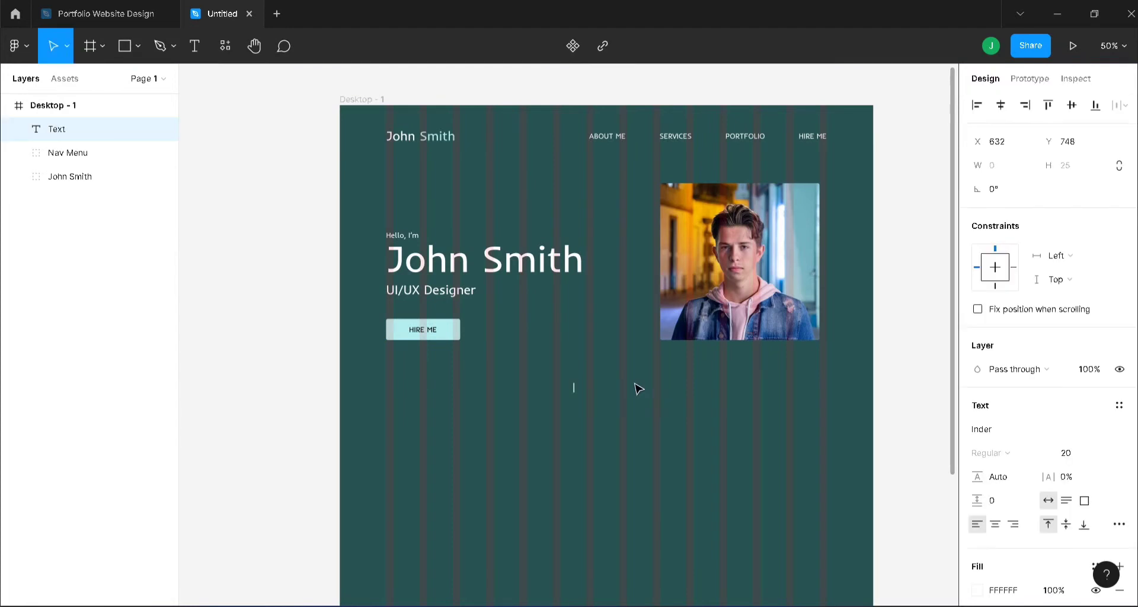
pyautogui.write('ABOUT ME')
pyautogui.press('Escape')
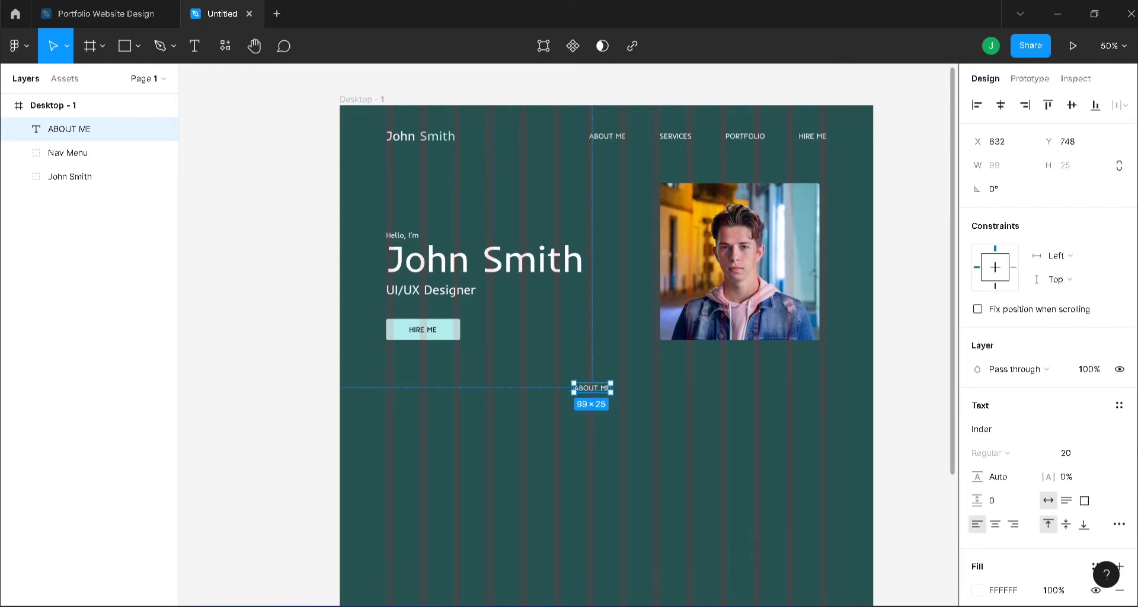
pyautogui.click(1084, 457)
pyautogui.write('35')
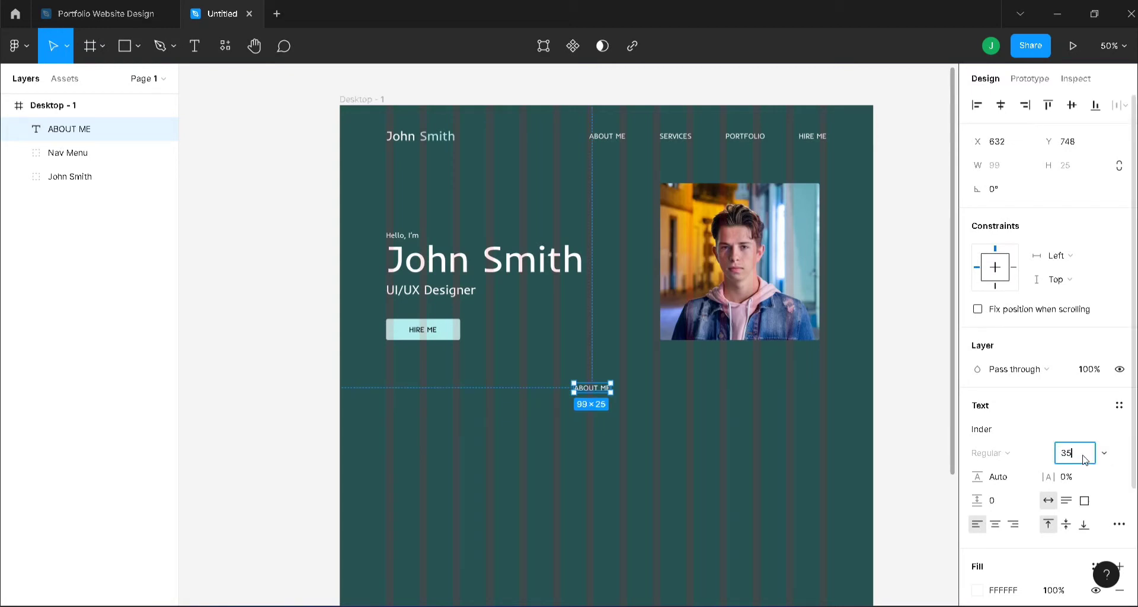
pyautogui.press('Return')
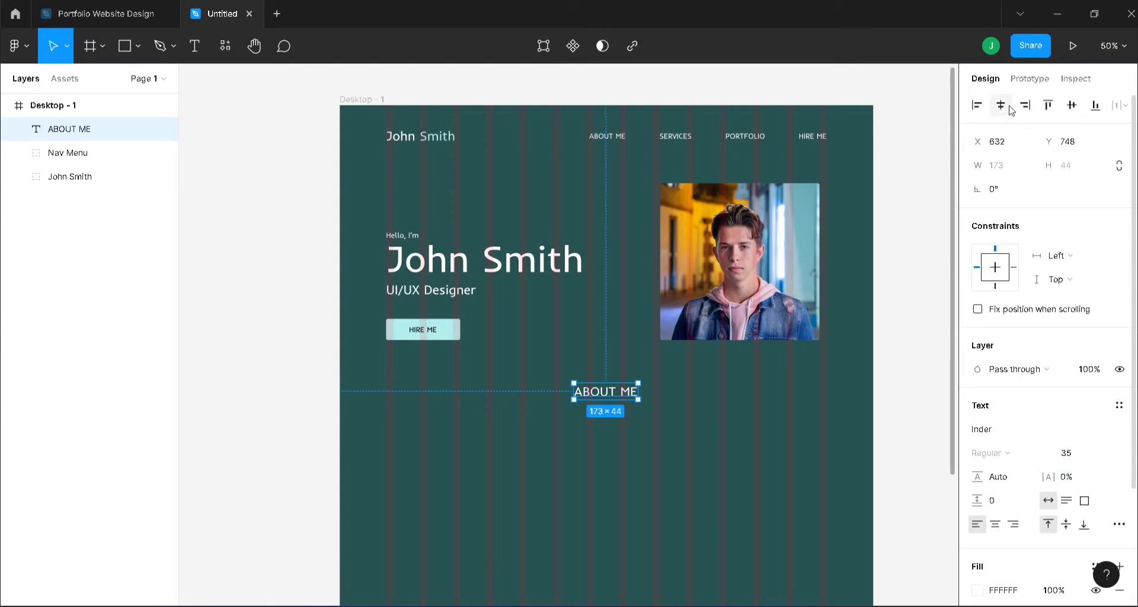
# Step: Move the "ABOUT ME" heading up to about Y 738 and center it horizontally on the page at about X 633
pyautogui.moveTo(623, 396)
pyautogui.mouseDown()
pyautogui.moveTo(600, 399)
pyautogui.moveTo(610, 395)
pyautogui.mouseUp()
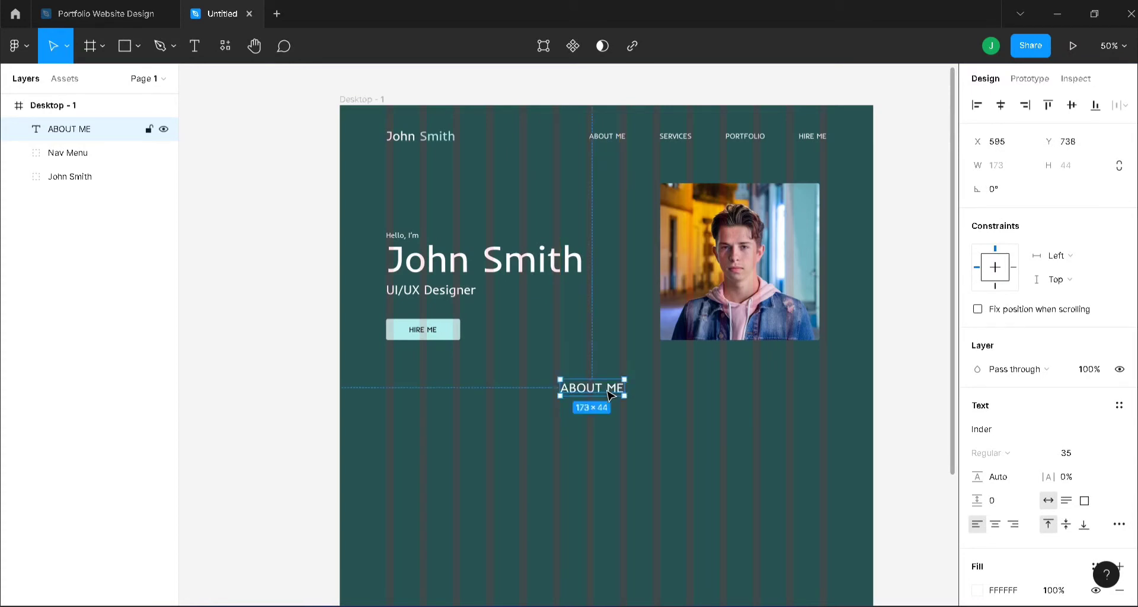
pyautogui.click(1000, 105)
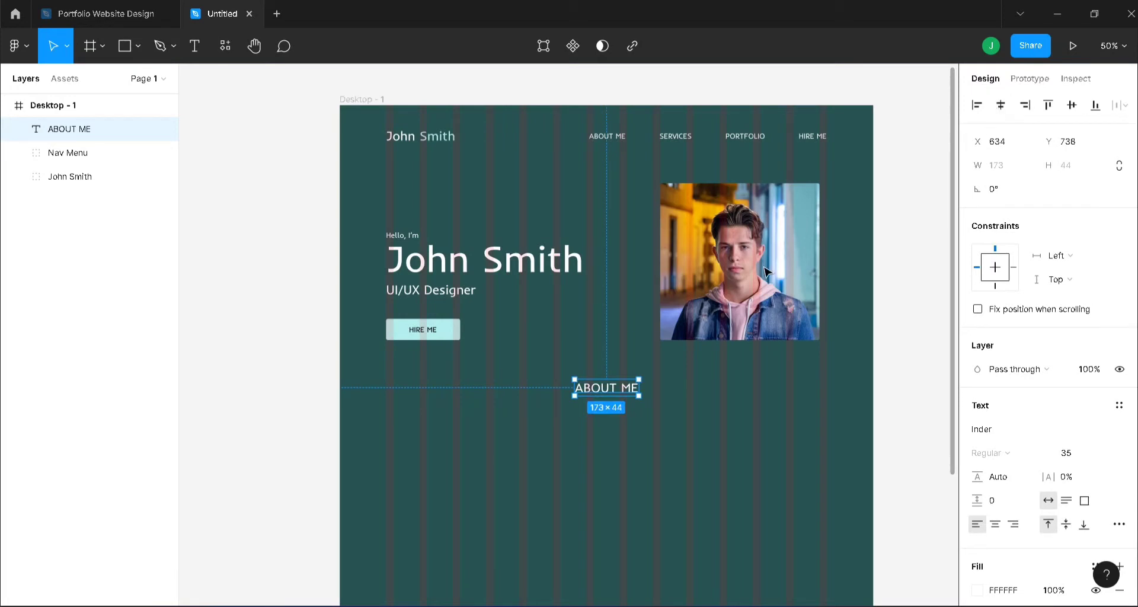
pyautogui.moveTo(614, 393); pyautogui.dragTo(613, 390)
pyautogui.scroll(-1, 742, 387)
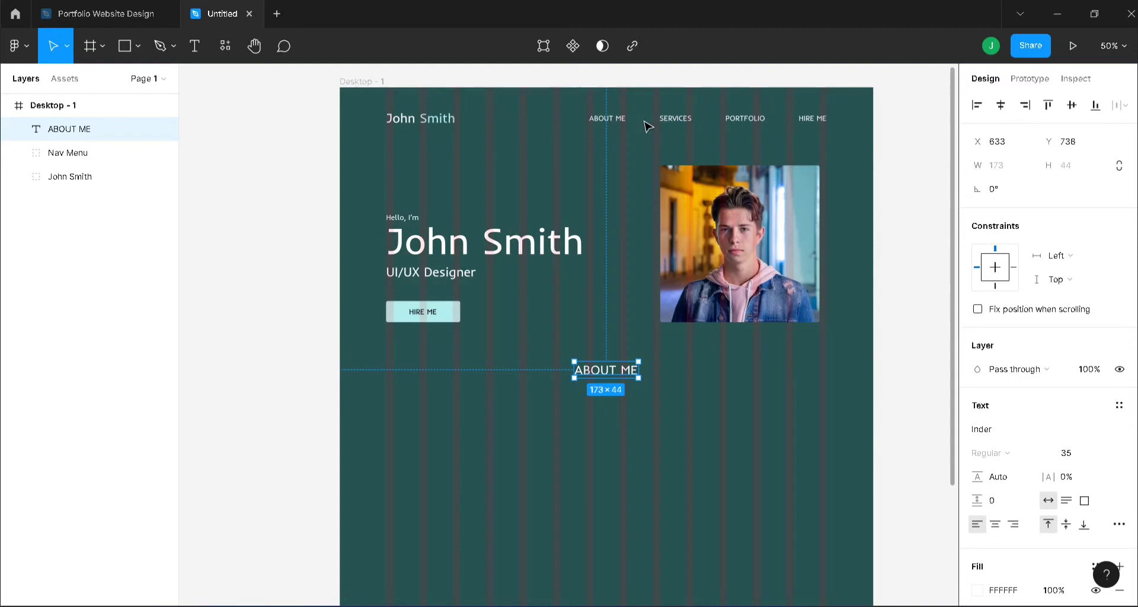
pyautogui.click(664, 407)
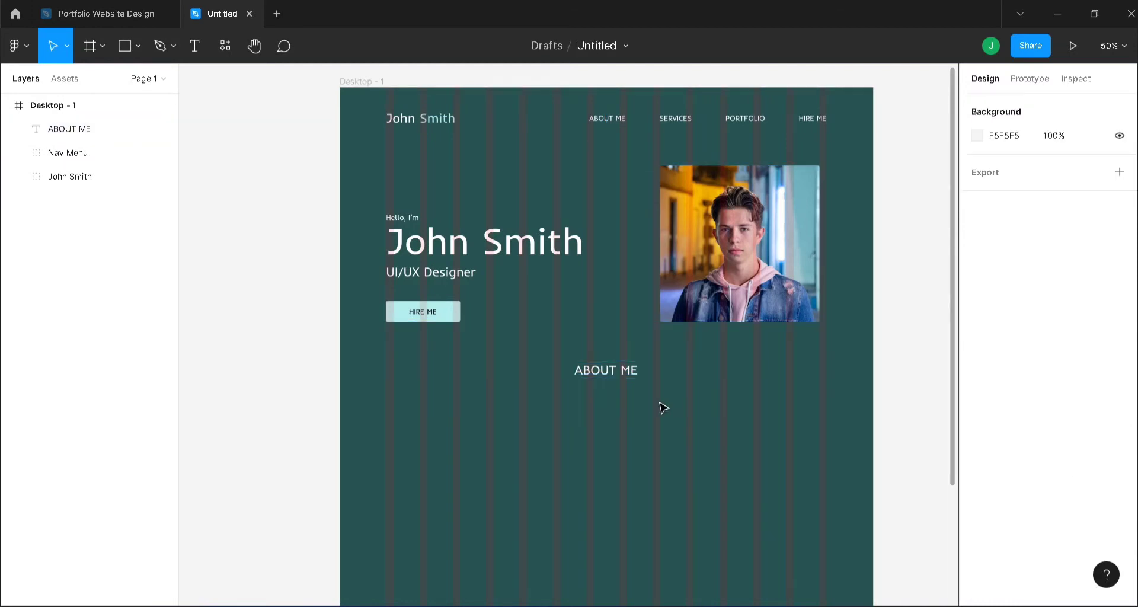
pyautogui.scroll(-4, 663, 407)
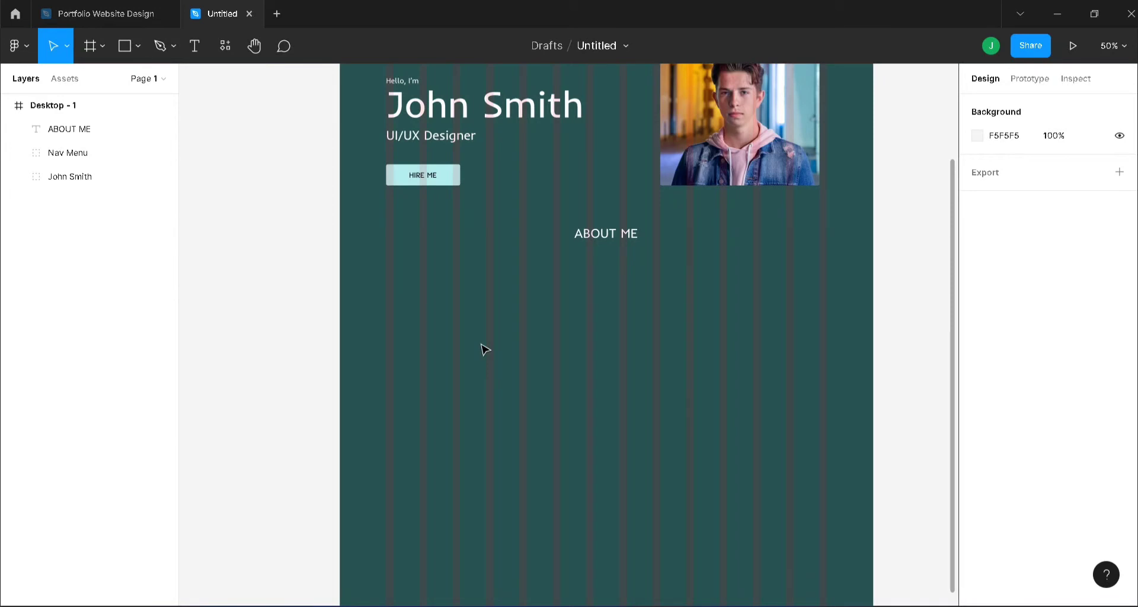
pyautogui.press('r')
pyautogui.moveTo(445, 367); pyautogui.dragTo(588, 454)
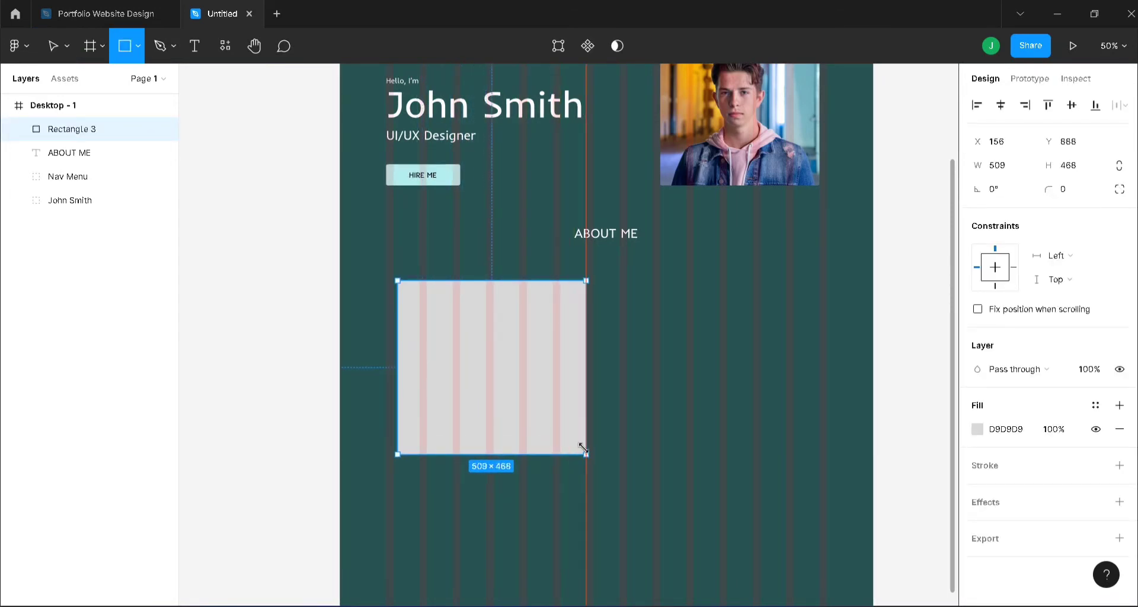
pyautogui.moveTo(552, 399); pyautogui.dragTo(543, 405)
pyautogui.press('Delete')
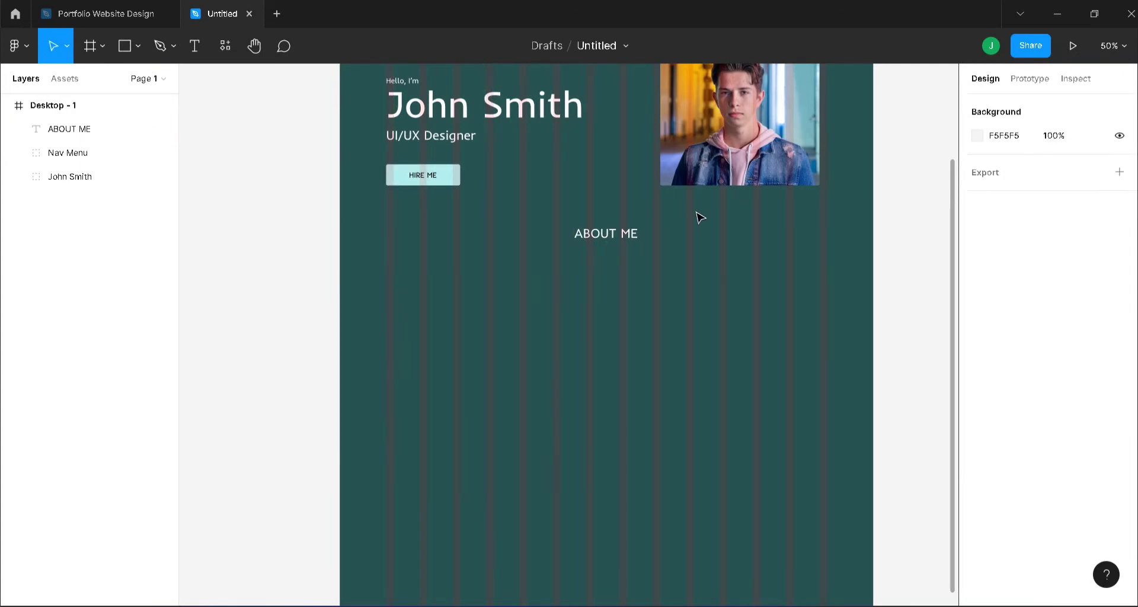
# Step: Duplicate the hero photo to X 125, Y 900 below the ABOUT ME heading and move its layer out of the hero group, above Nav Menu
pyautogui.click(735, 172)
pyautogui.doubleClick(735, 172)
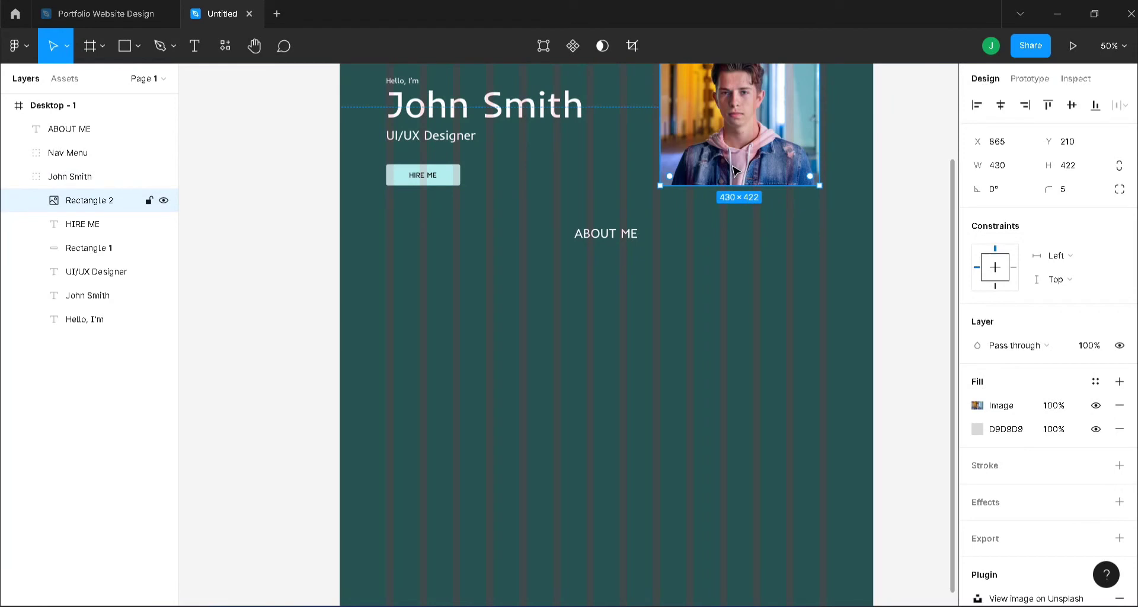
pyautogui.hotkey('ctrl', 'd')
pyautogui.moveTo(735, 172); pyautogui.dragTo(459, 425)
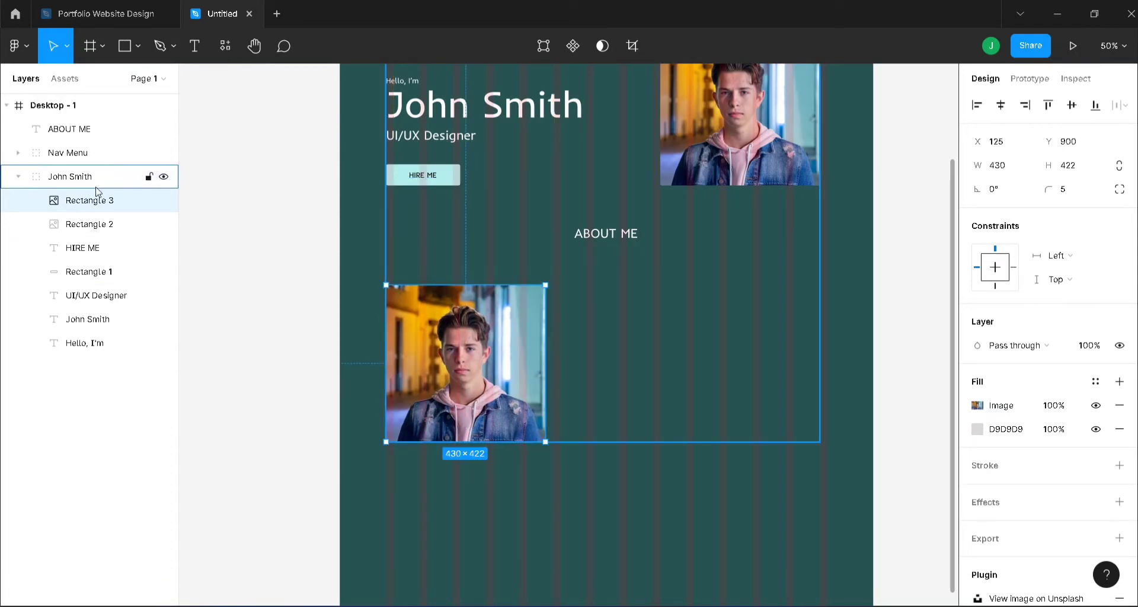
pyautogui.moveTo(98, 203); pyautogui.dragTo(76, 143)
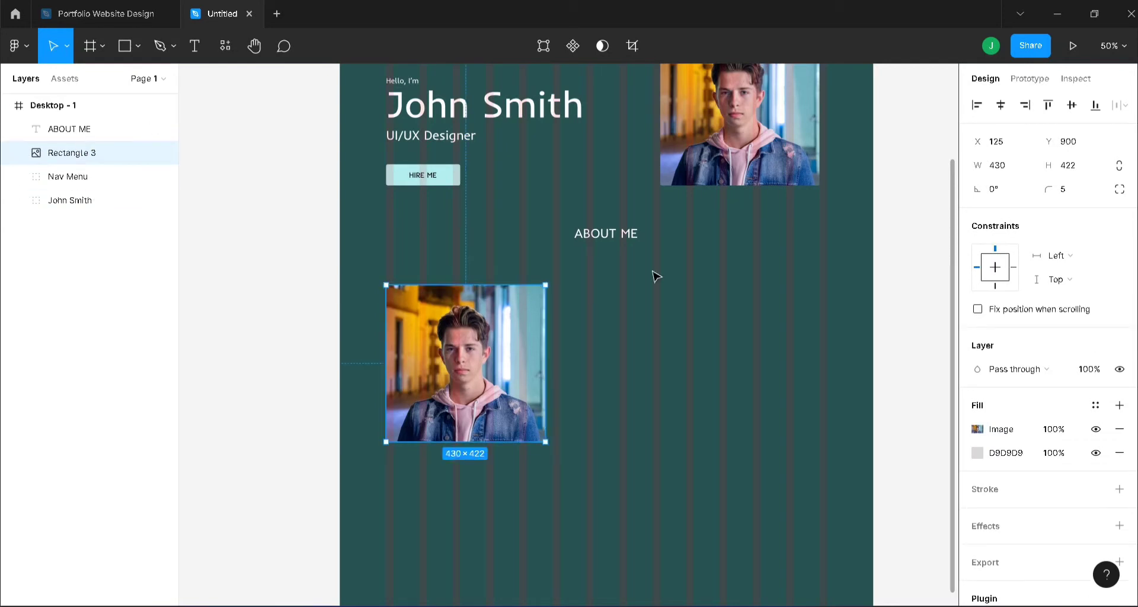
pyautogui.click(669, 366)
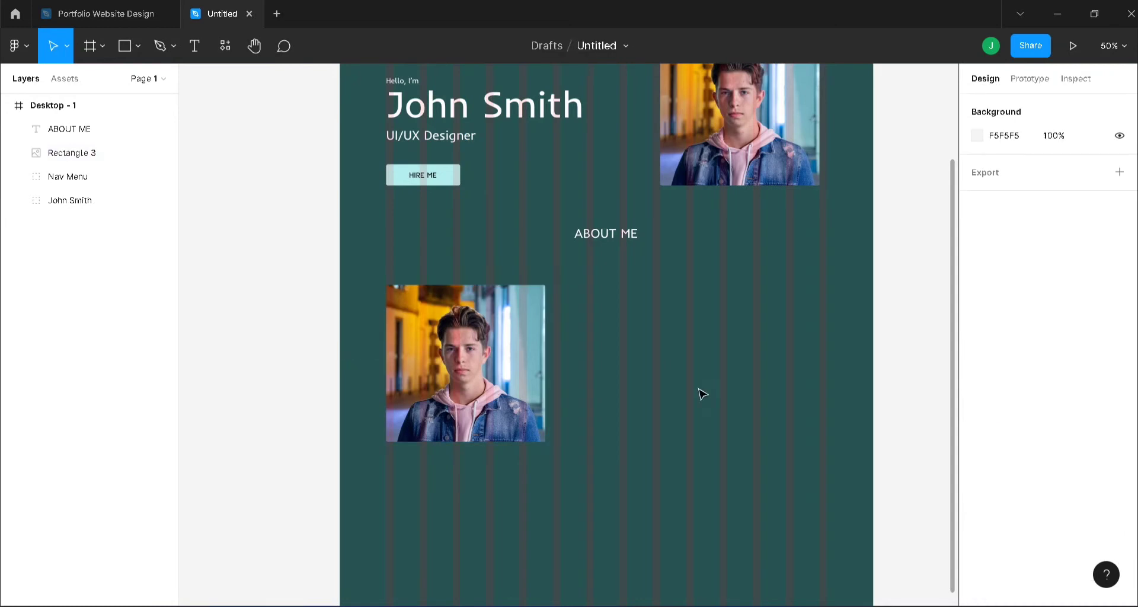
# Step: Add a text layer beside the lower photo at about X 686, Y 952 and fill it with 5 sentences using the Lorem ipsum plugin
pyautogui.press('t')
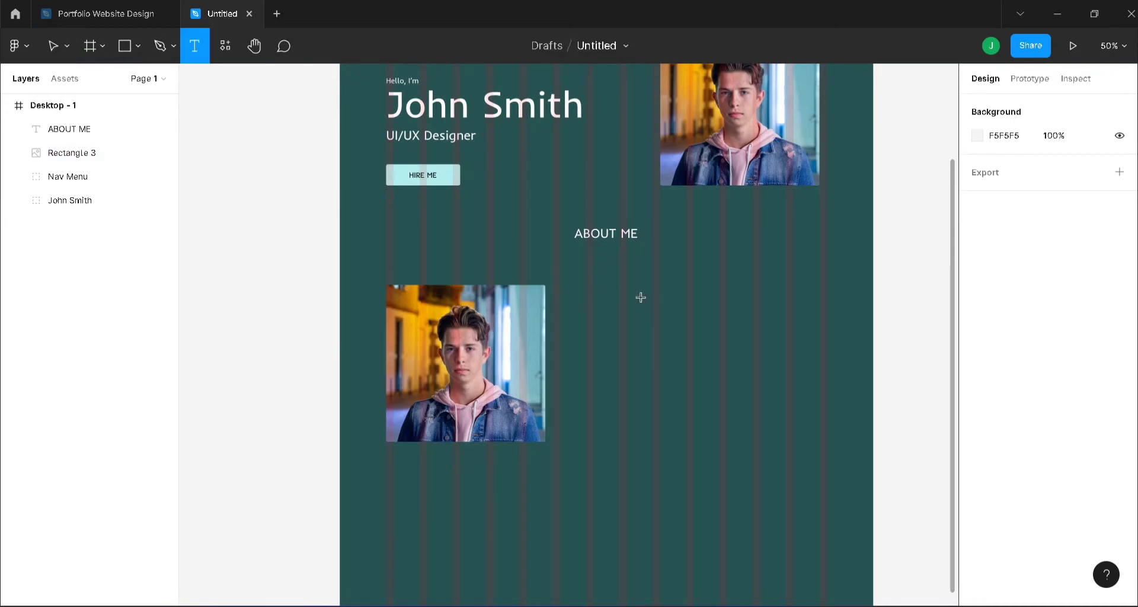
pyautogui.rightClick(889, 231)
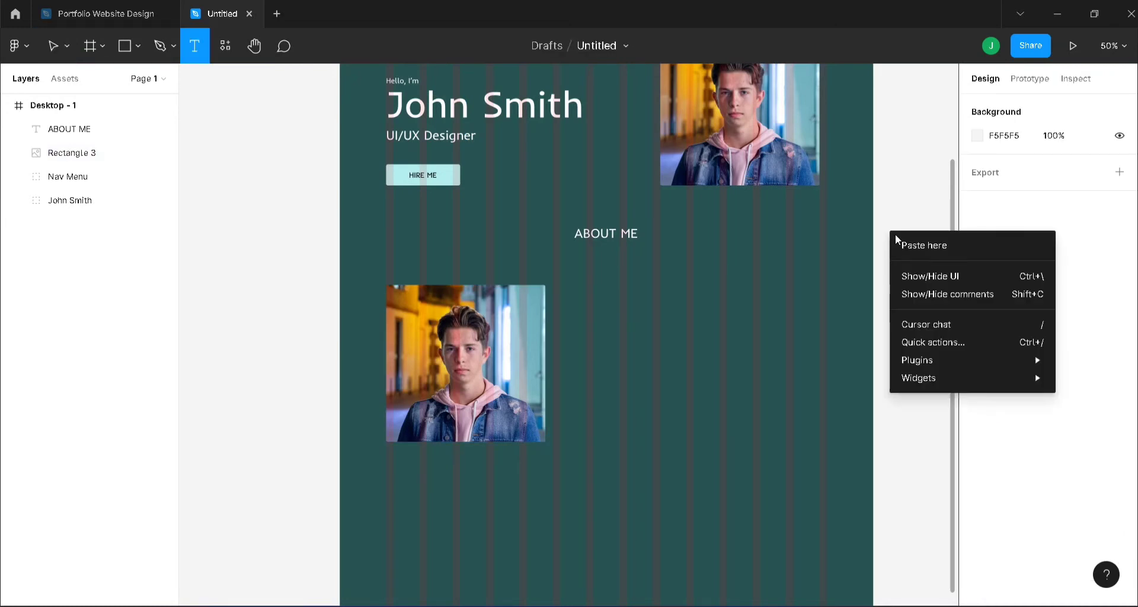
pyautogui.moveTo(939, 359)
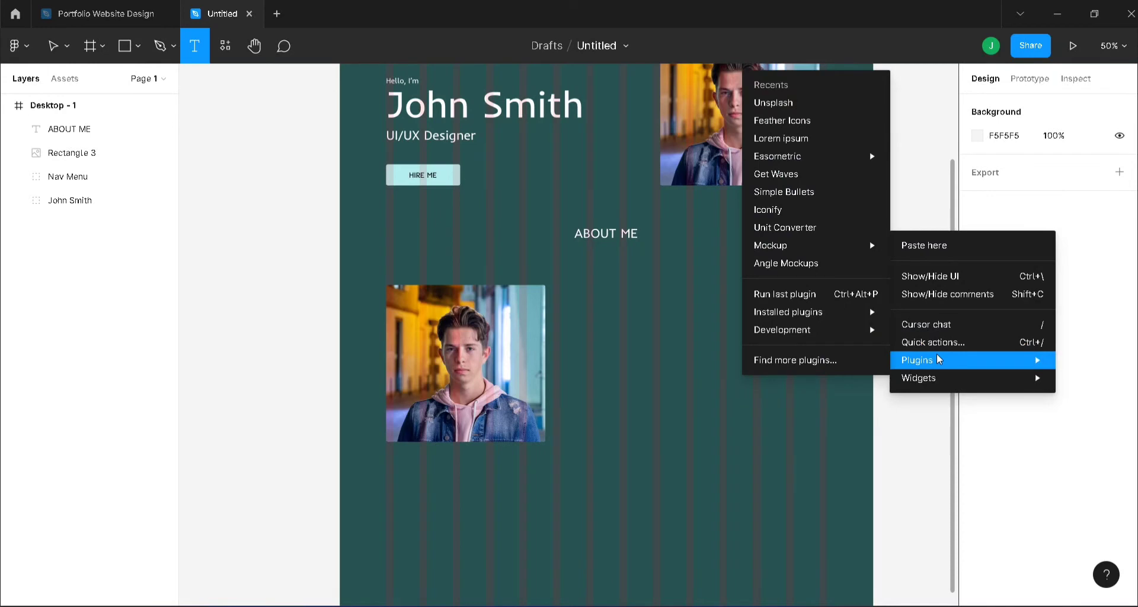
pyautogui.click(770, 138)
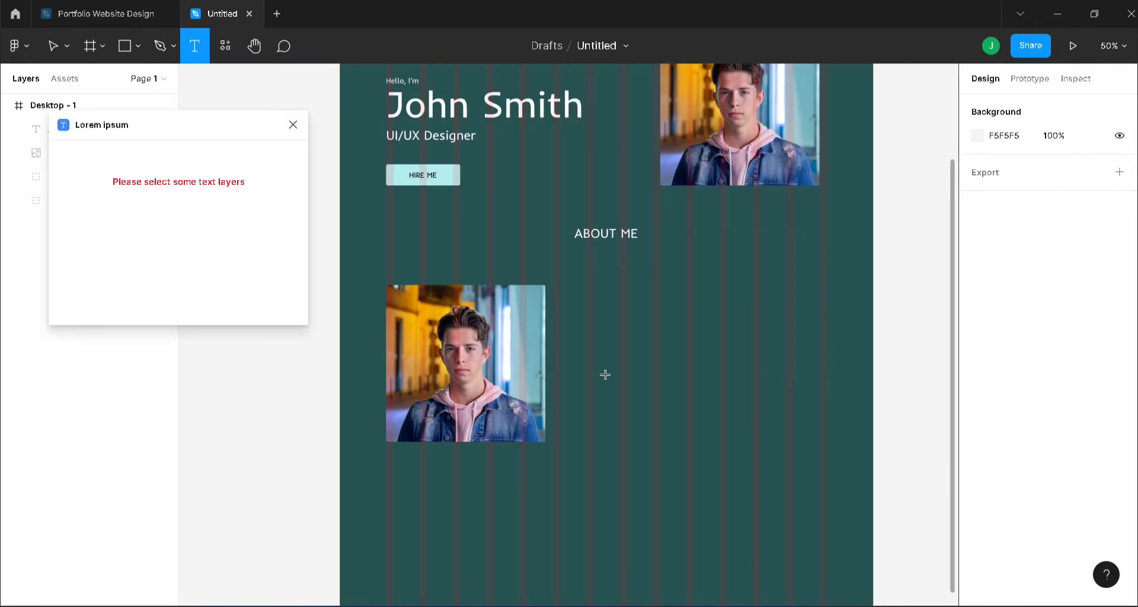
pyautogui.click(594, 307)
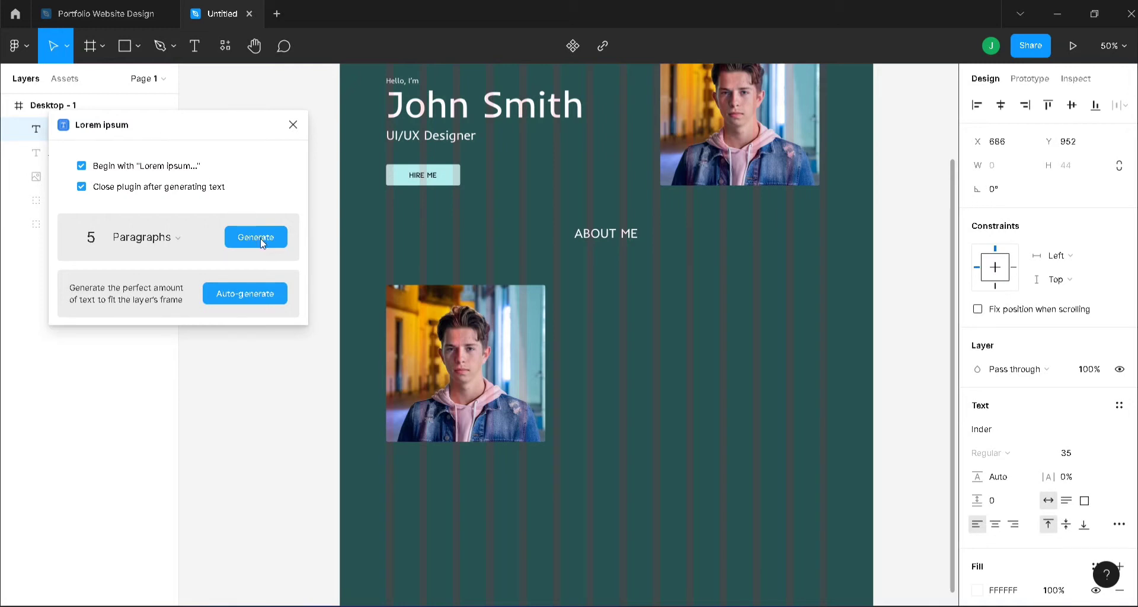
pyautogui.click(146, 244)
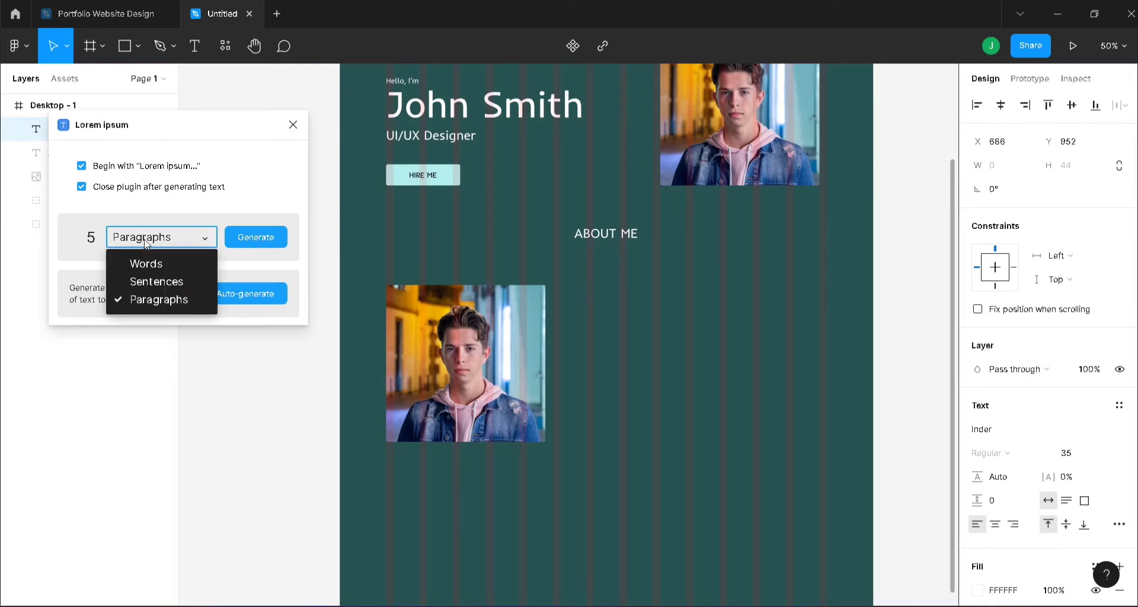
pyautogui.click(176, 284)
pyautogui.click(248, 245)
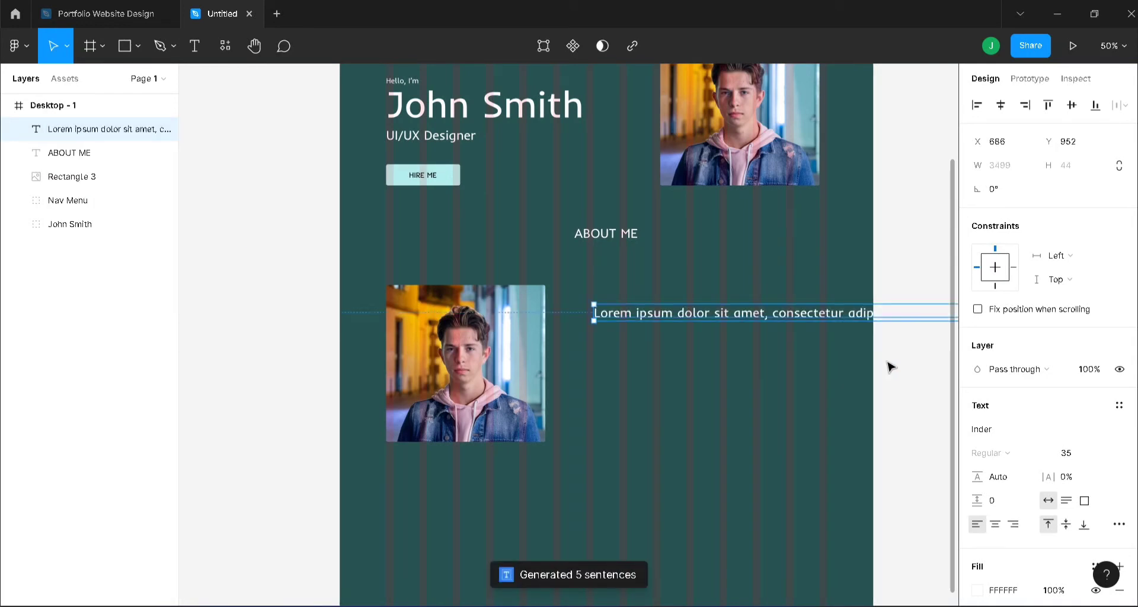
# Step: Set the font size of the generated lorem ipsum text to 20
pyautogui.click(1077, 460)
pyautogui.write('20')
pyautogui.press('Return')
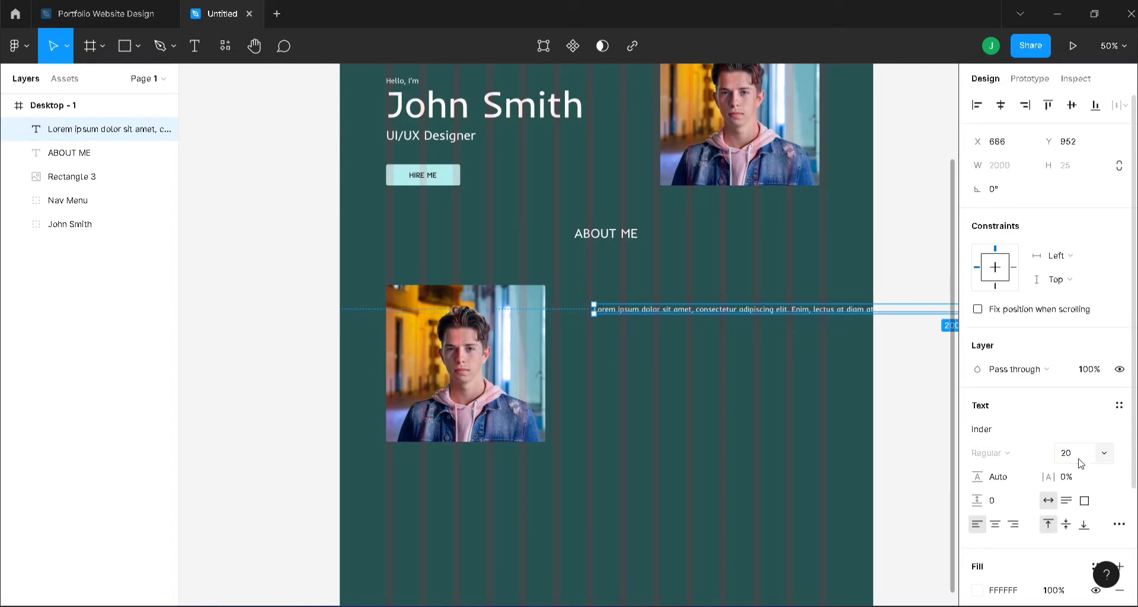
# Step: Break the lorem ipsum text into four lines, after "elit.", "faucibus at" and "ipsum enim", without leading spaces
pyautogui.doubleClick(790, 309)
pyautogui.click(790, 308)
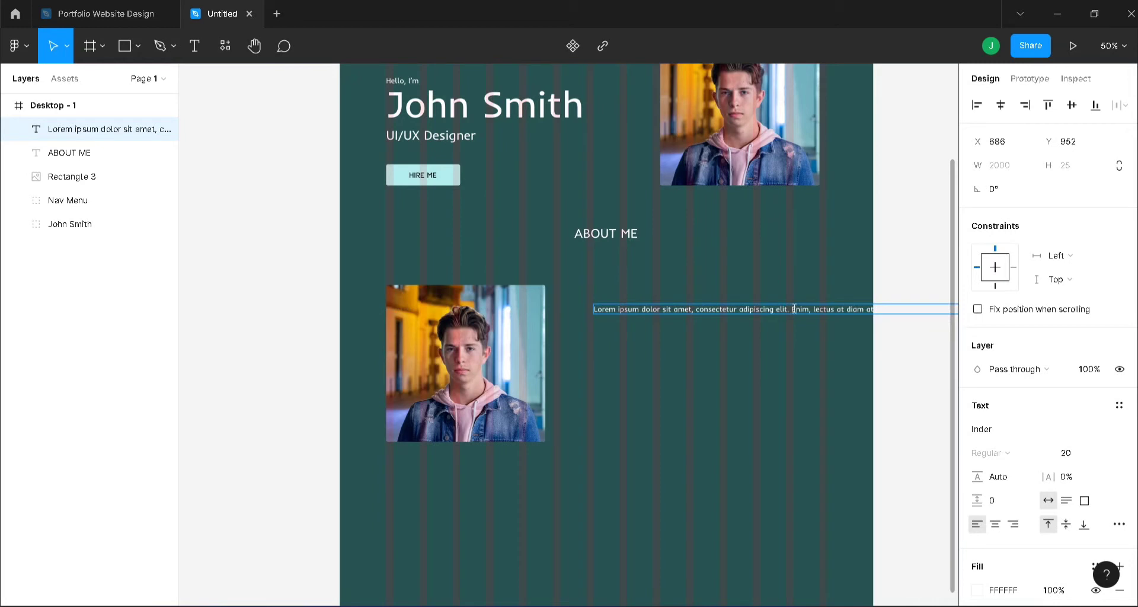
pyautogui.hotkey('shift', '0')
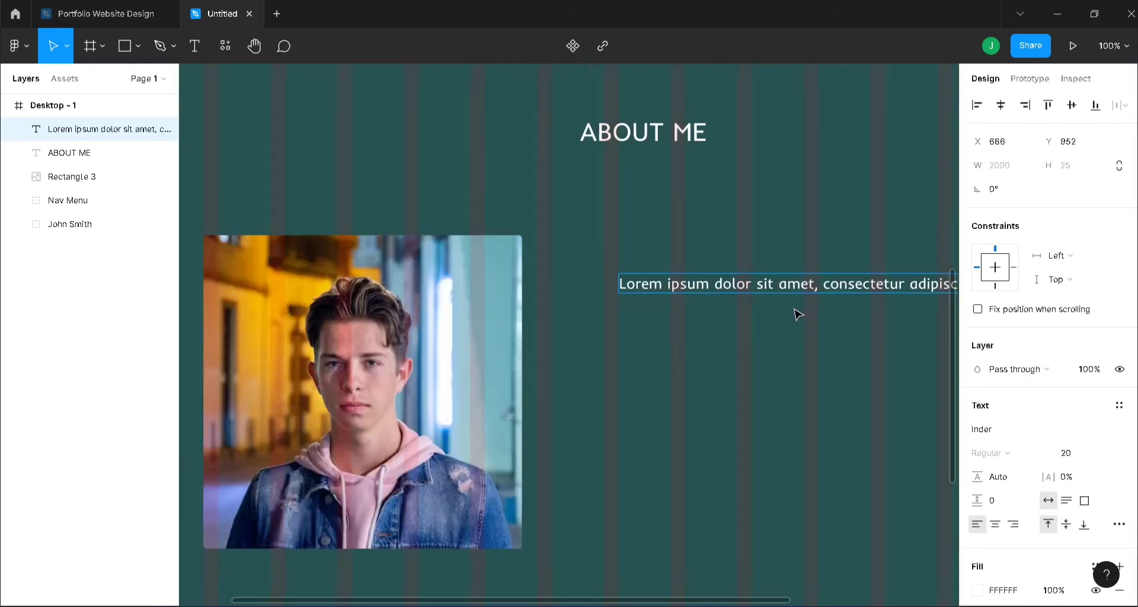
pyautogui.moveTo(769, 600); pyautogui.dragTo(944, 601)
pyautogui.press('Return')
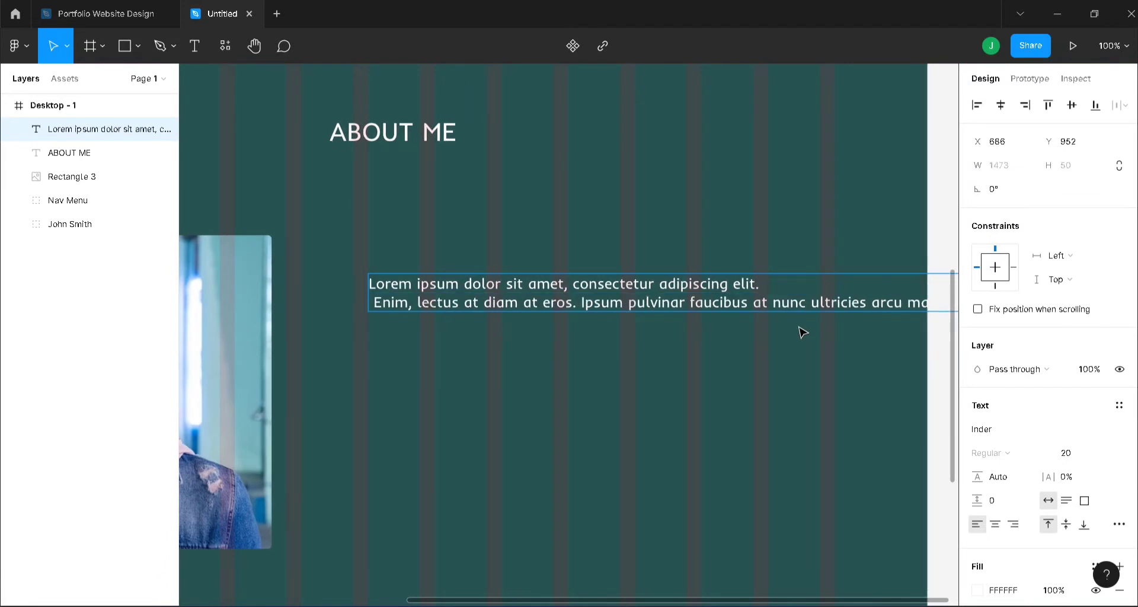
pyautogui.press('BackSpace')
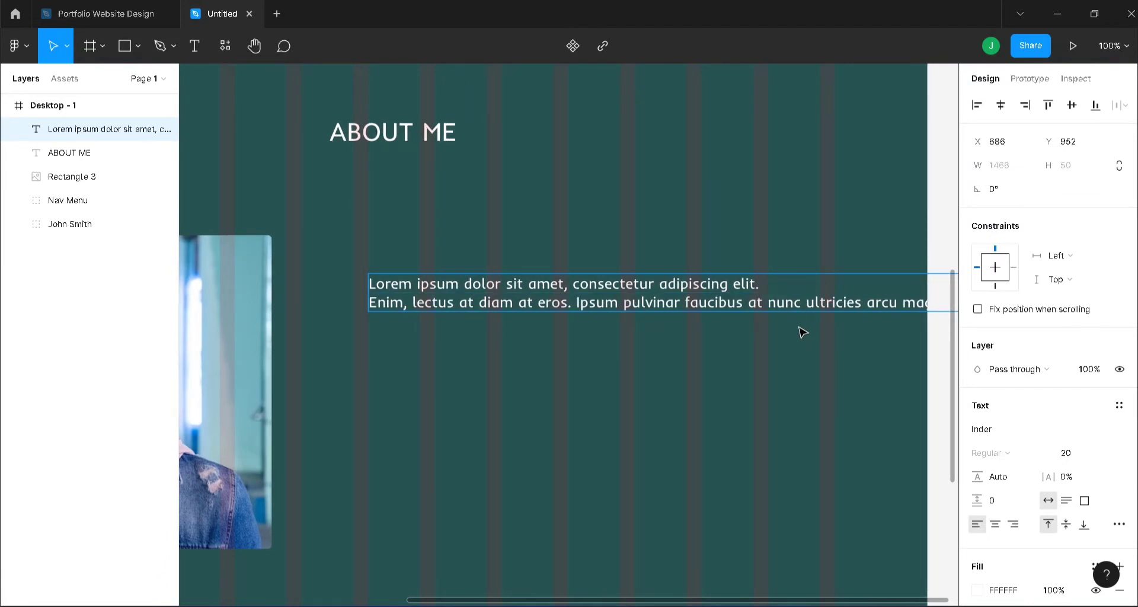
pyautogui.press('Return')
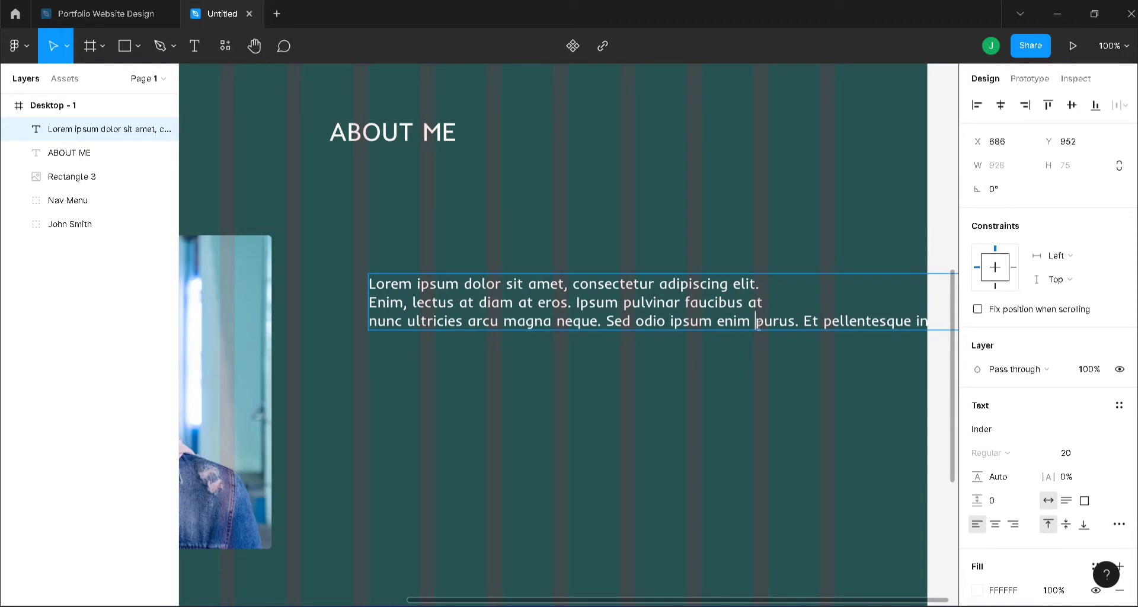
pyautogui.press('Return')
pyautogui.press('Escape')
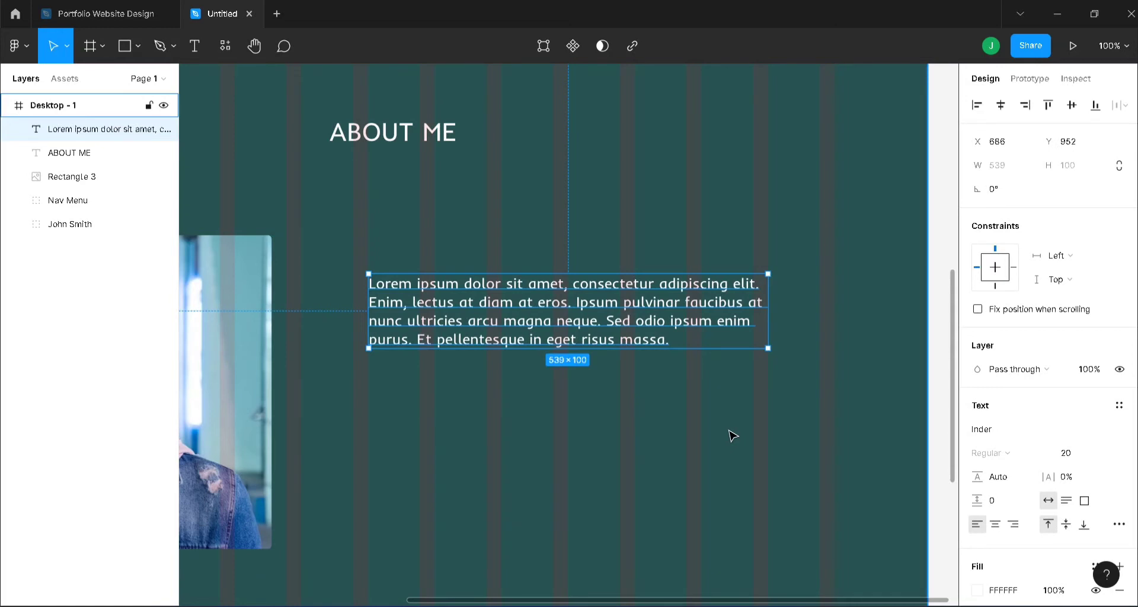
# Step: Duplicate the four-line paragraph twice, stacking the copies directly below it with gaps of about 14
pyautogui.hotkey('ctrl', 'd')
pyautogui.moveTo(614, 327); pyautogui.dragTo(607, 406)
pyautogui.hotkey('ctrl', 'd')
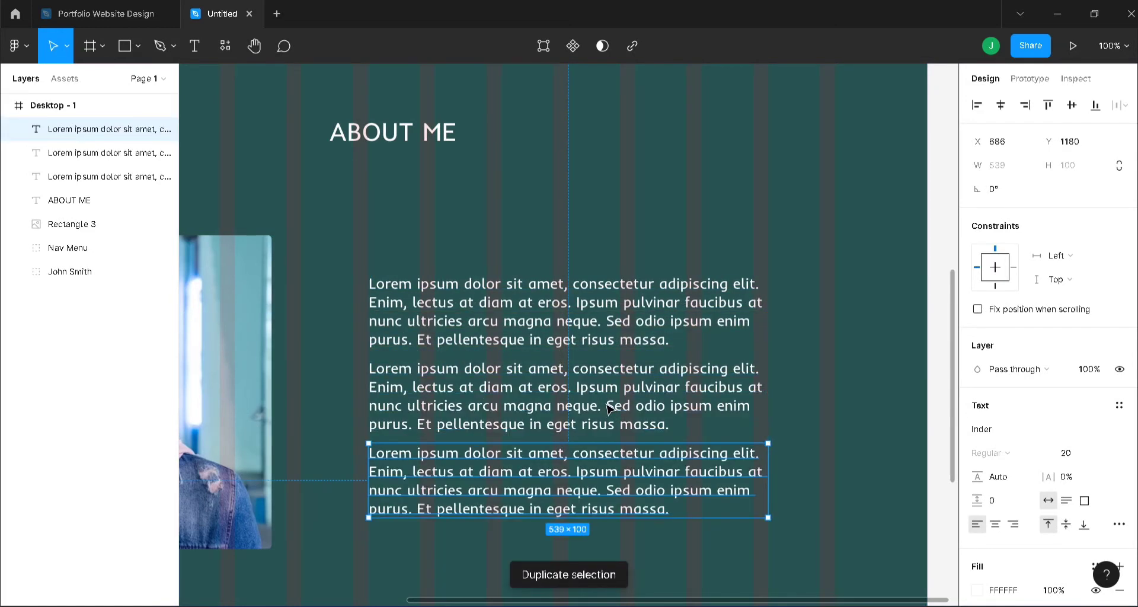
# Step: Space the three paragraphs 30 apart and move them together to about X 659, Y 931 beside the photo
pyautogui.keyDown('shift'); pyautogui.click(608, 407); pyautogui.keyUp('shift')
pyautogui.keyDown('shift'); pyautogui.click(574, 312); pyautogui.keyUp('shift')
pyautogui.scroll(-5, 573, 312)
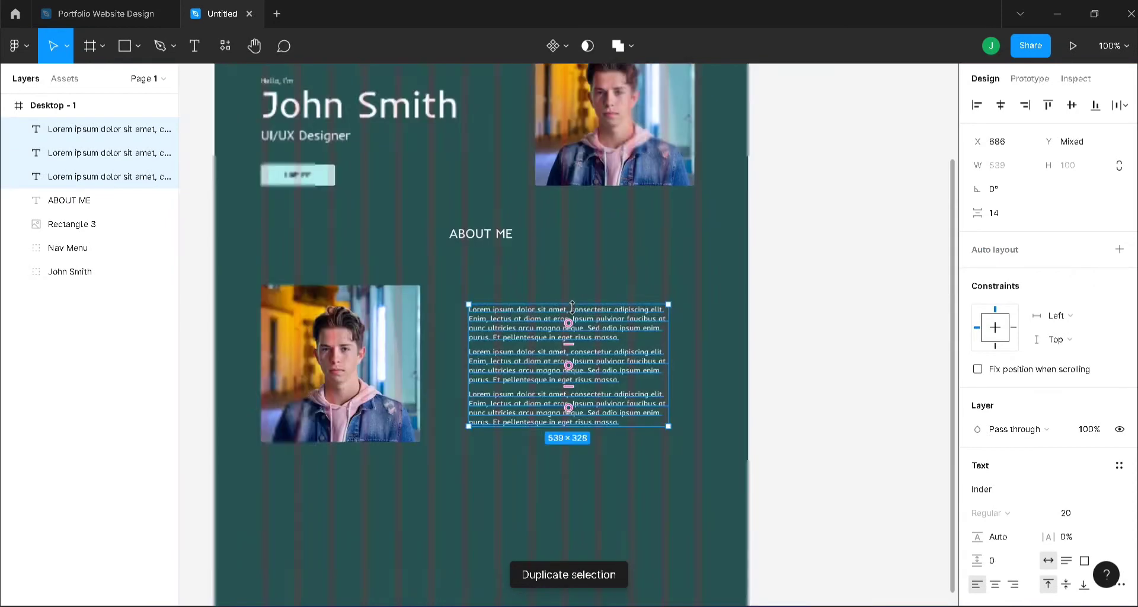
pyautogui.scroll(2, 573, 310)
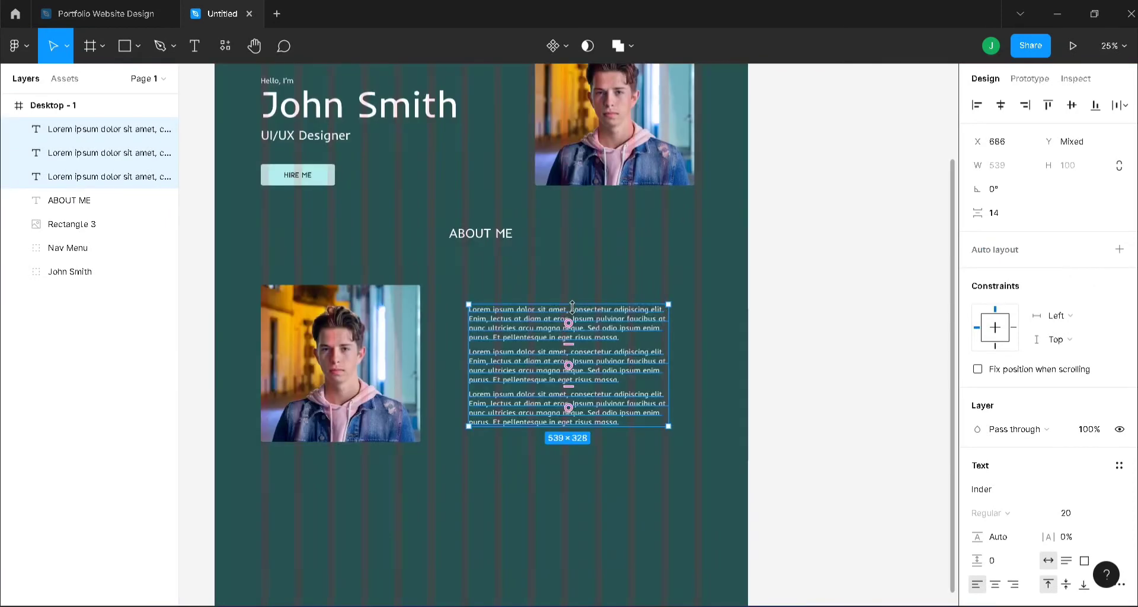
pyautogui.moveTo(571, 344); pyautogui.dragTo(611, 350)
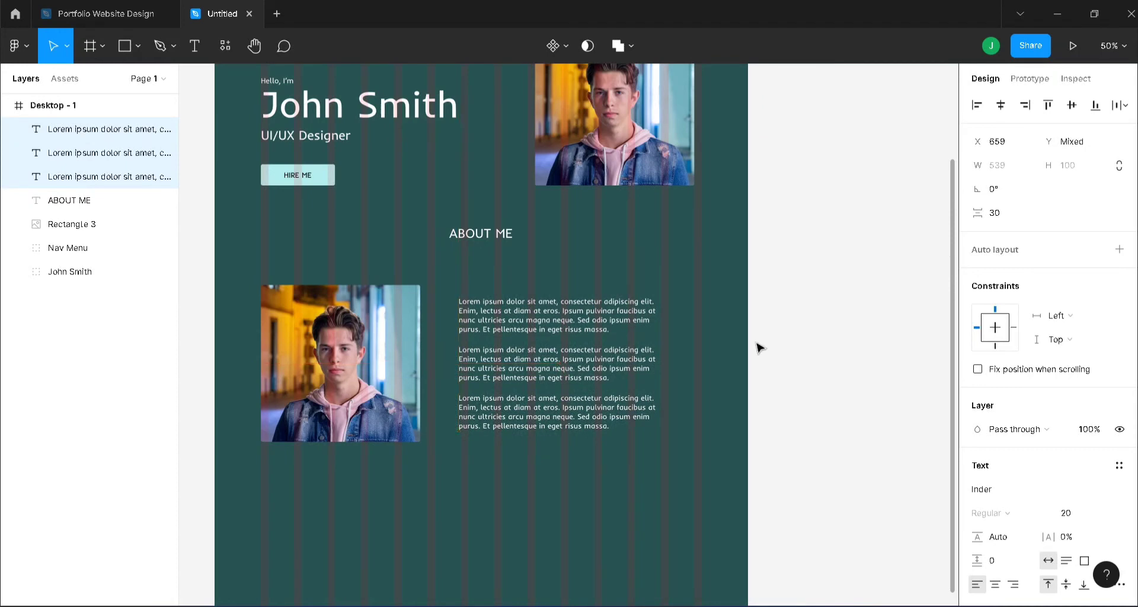
pyautogui.click(849, 345)
# Step: Extend the Desktop - 1 frame downward to a height of about 2232
pyautogui.scroll(5, 849, 346)
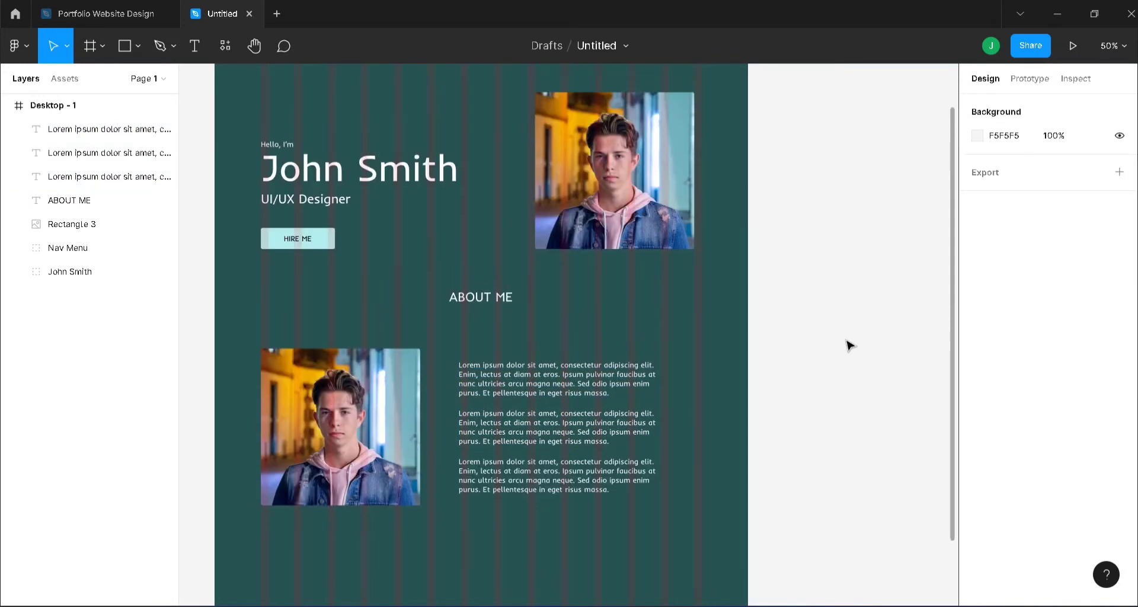
pyautogui.scroll(-6, 849, 345)
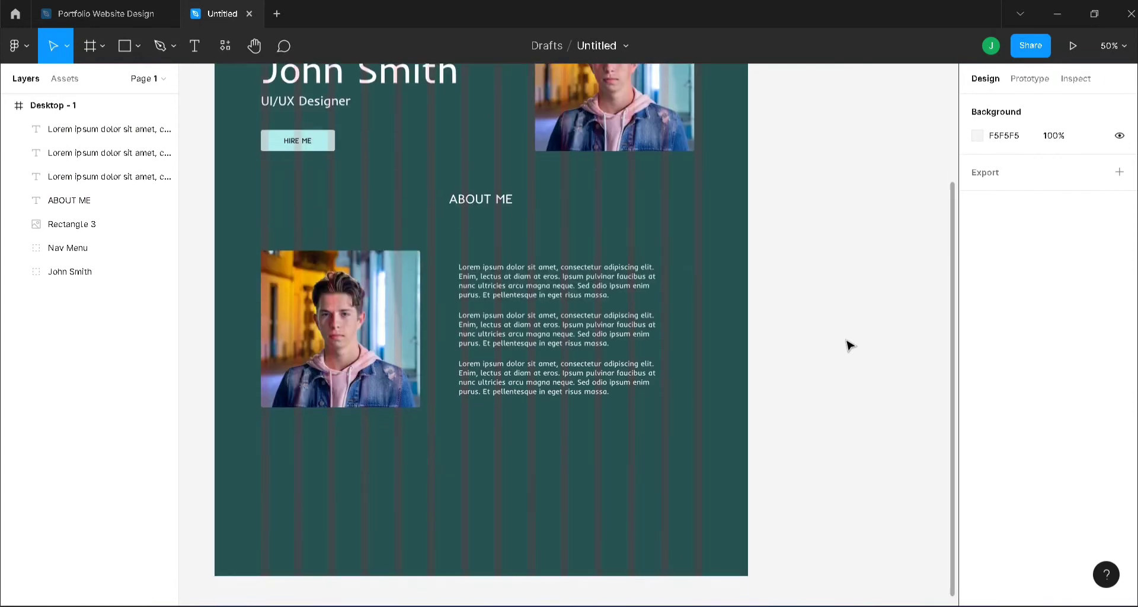
pyautogui.click(50, 105)
pyautogui.moveTo(491, 572)
pyautogui.mouseDown()
pyautogui.moveTo(508, 596)
pyautogui.moveTo(508, 570)
pyautogui.mouseUp()
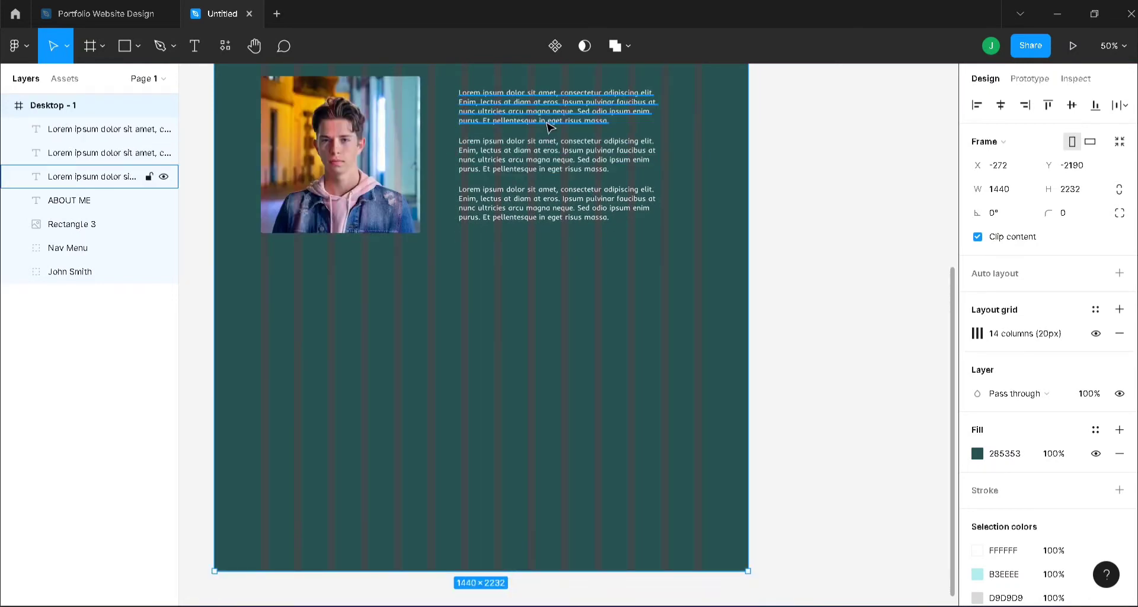
# Step: Group the three paragraphs, the ABOUT ME heading and the lower photo, and place the group beneath the hero group in the layer order
pyautogui.click(110, 225)
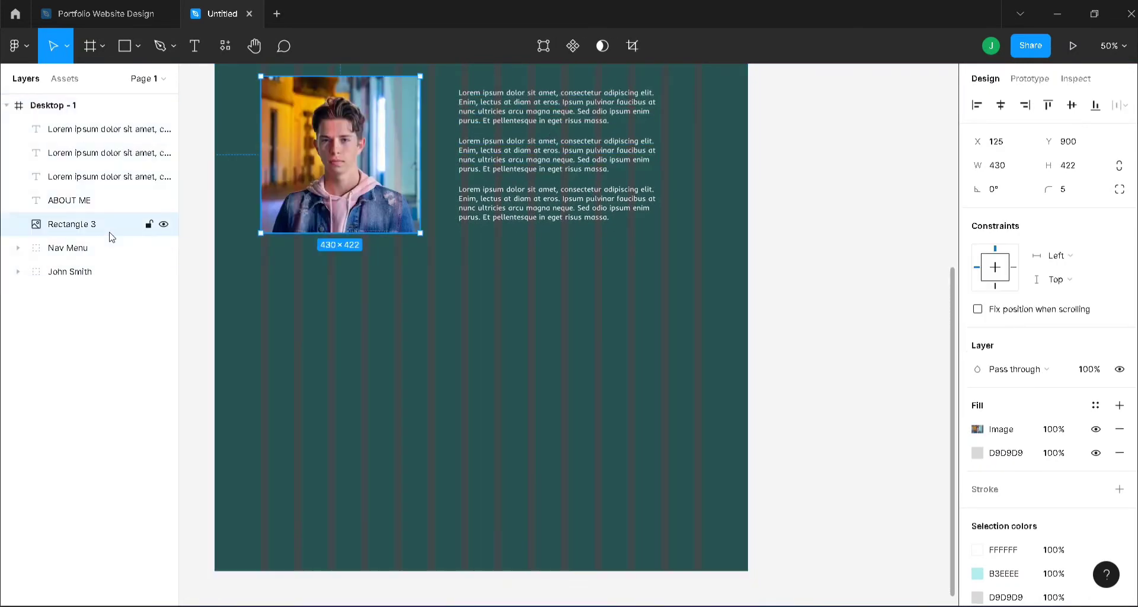
pyautogui.keyDown('shift'); pyautogui.click(76, 129); pyautogui.keyUp('shift')
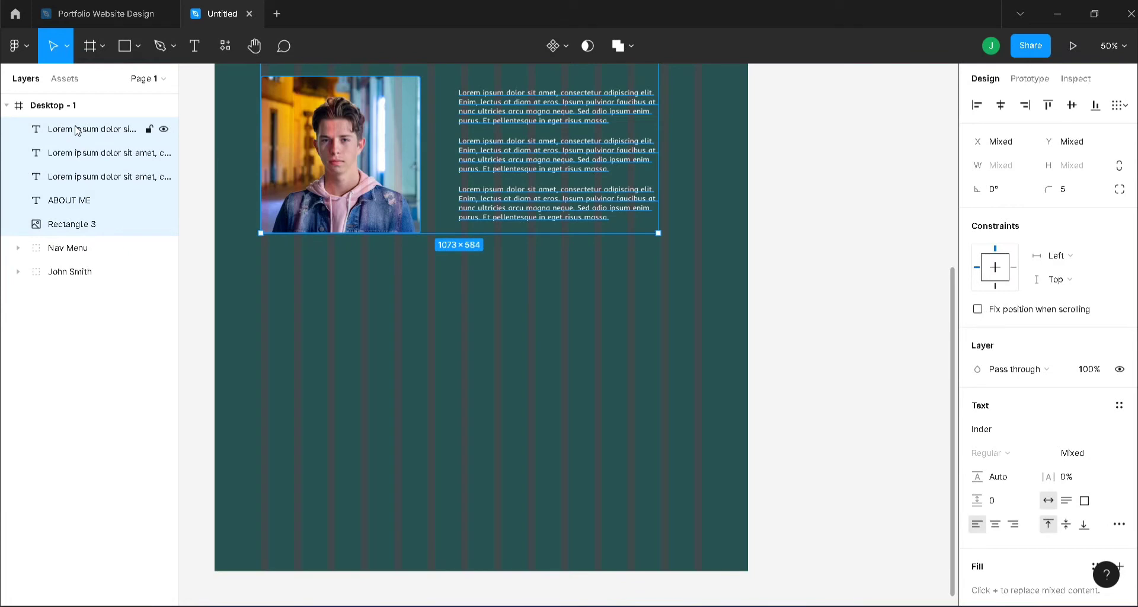
pyautogui.hotkey('ctrl', 'g')
pyautogui.moveTo(76, 129); pyautogui.dragTo(82, 193)
# Step: Rename the new group as "About me"
pyautogui.doubleClick(69, 182)
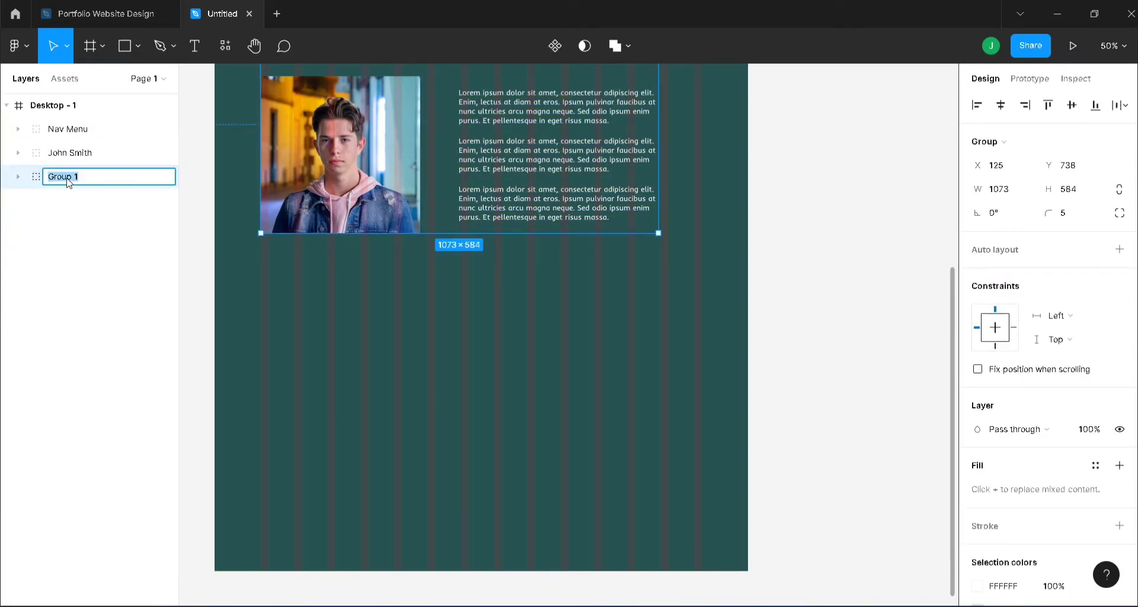
pyautogui.write('About me')
pyautogui.press('Return')
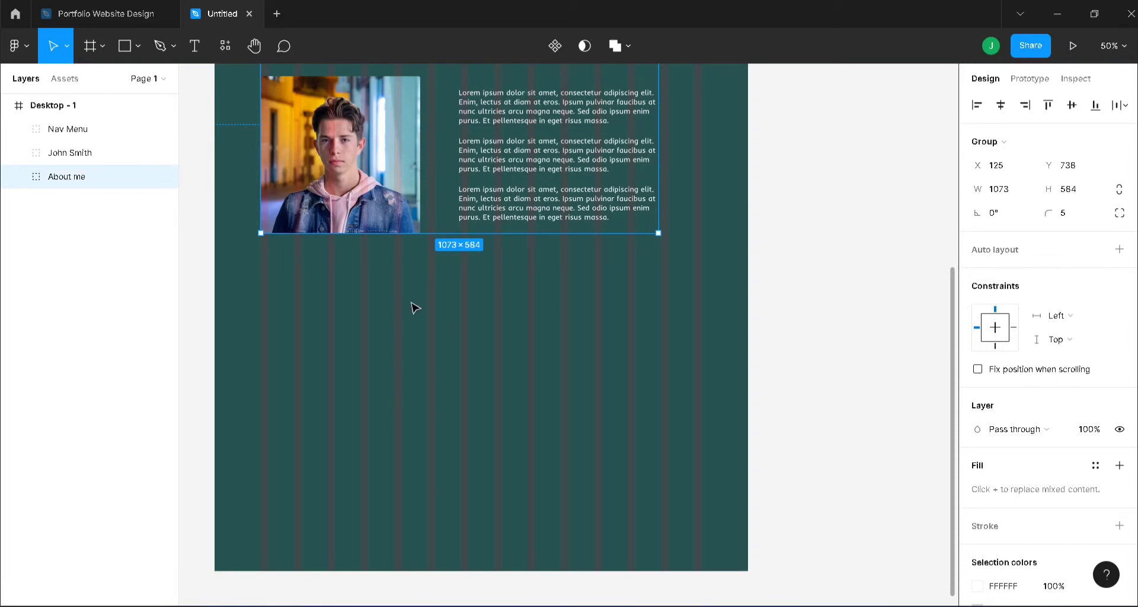
# Step: Move the three About Me paragraphs together rightward to X 776, in line with the column grid's right edge
pyautogui.scroll(5, 422, 308)
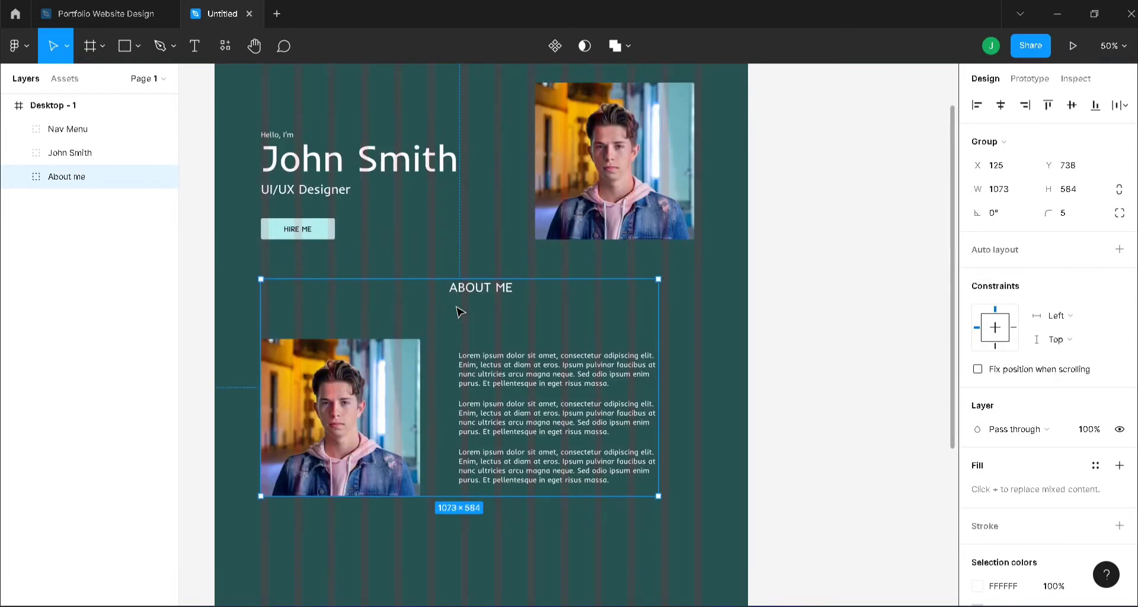
pyautogui.doubleClick(553, 382)
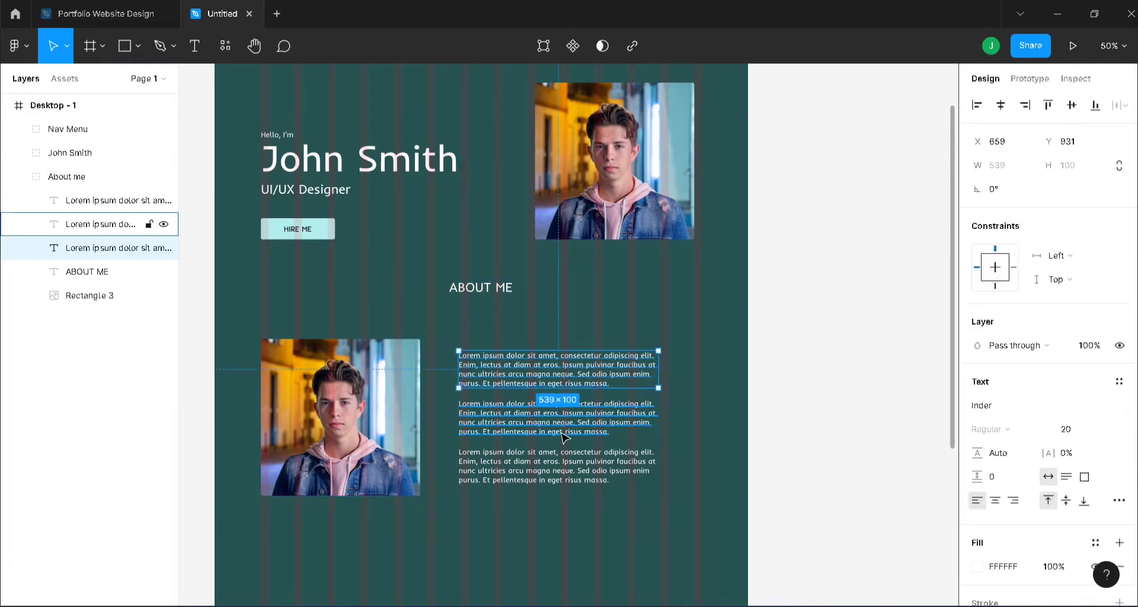
pyautogui.keyDown('shift'); pyautogui.click(563, 415); pyautogui.keyUp('shift')
pyautogui.keyDown('shift'); pyautogui.click(622, 459); pyautogui.keyUp('shift')
pyautogui.moveTo(637, 439); pyautogui.dragTo(682, 439)
# Step: Shift the hero photo slightly right so its edge lines up with the end of the nav menu
pyautogui.scroll(2, 838, 393)
pyautogui.doubleClick(633, 232)
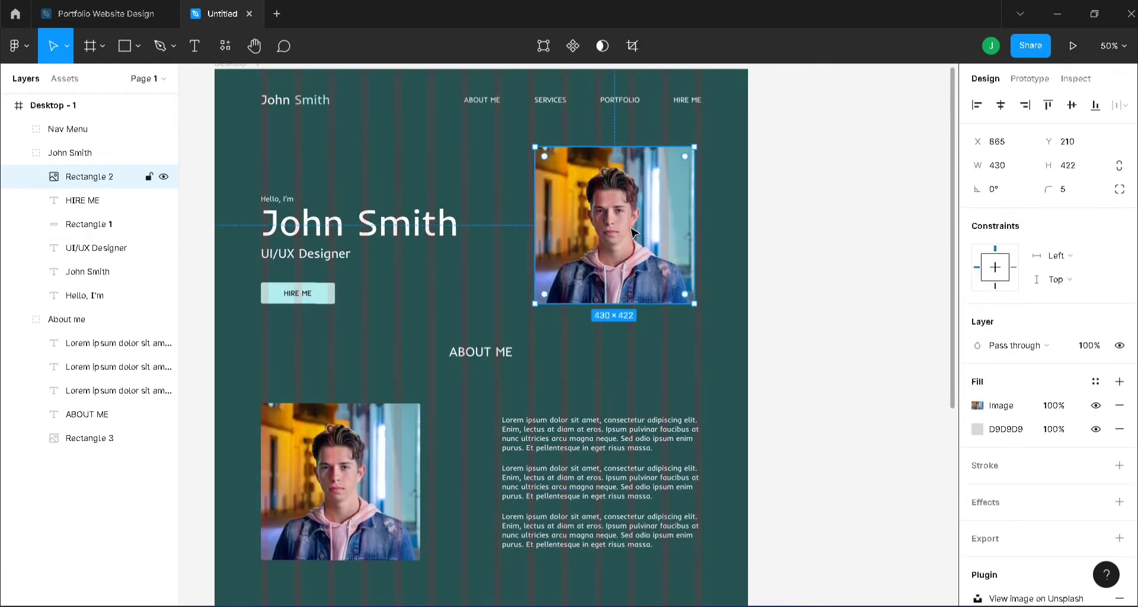
pyautogui.moveTo(633, 232); pyautogui.dragTo(643, 233)
pyautogui.click(857, 417)
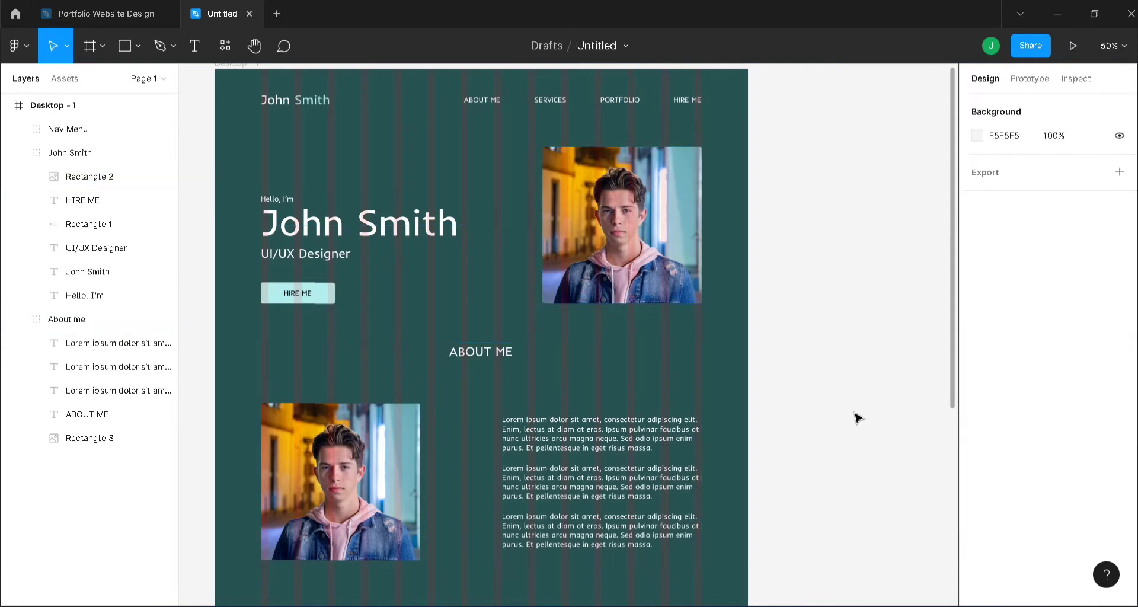
# Step: Widen the vertical gaps evenly between the three About Me paragraphs, keeping the middle one in place
pyautogui.doubleClick(576, 468)
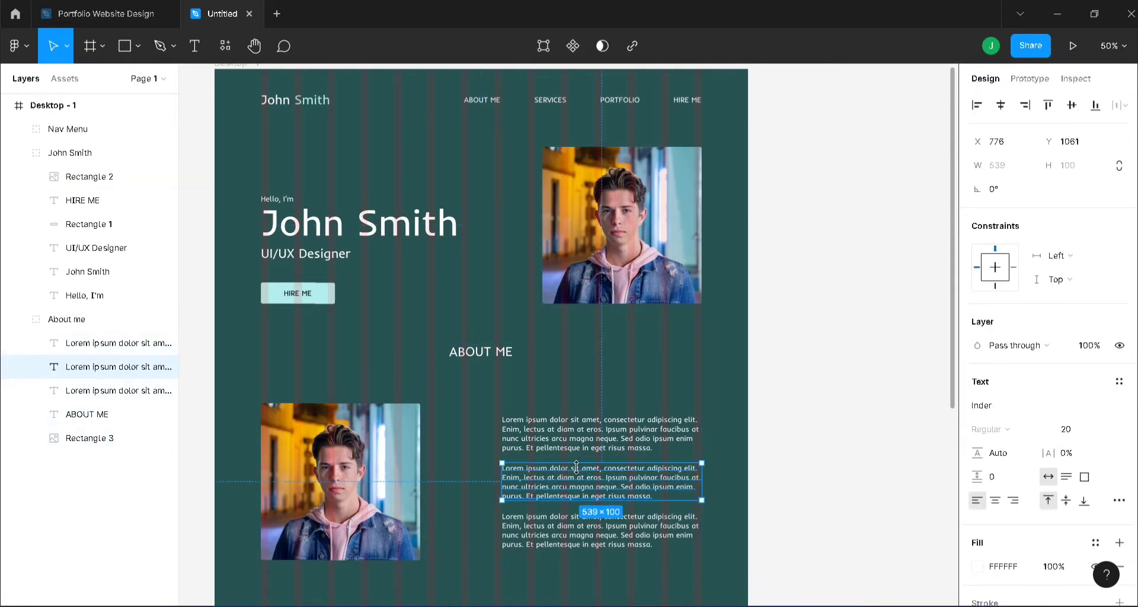
pyautogui.keyDown('shift'); pyautogui.click(112, 390); pyautogui.keyUp('shift')
pyautogui.keyDown('shift'); pyautogui.click(112, 343); pyautogui.keyUp('shift')
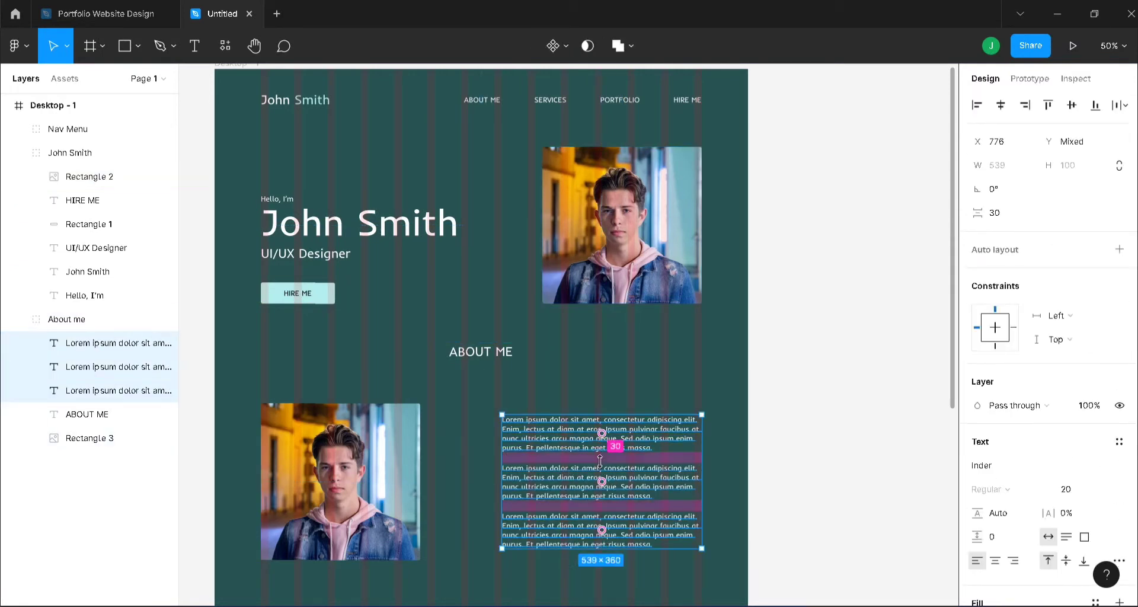
pyautogui.moveTo(600, 461); pyautogui.dragTo(639, 433)
pyautogui.click(805, 443)
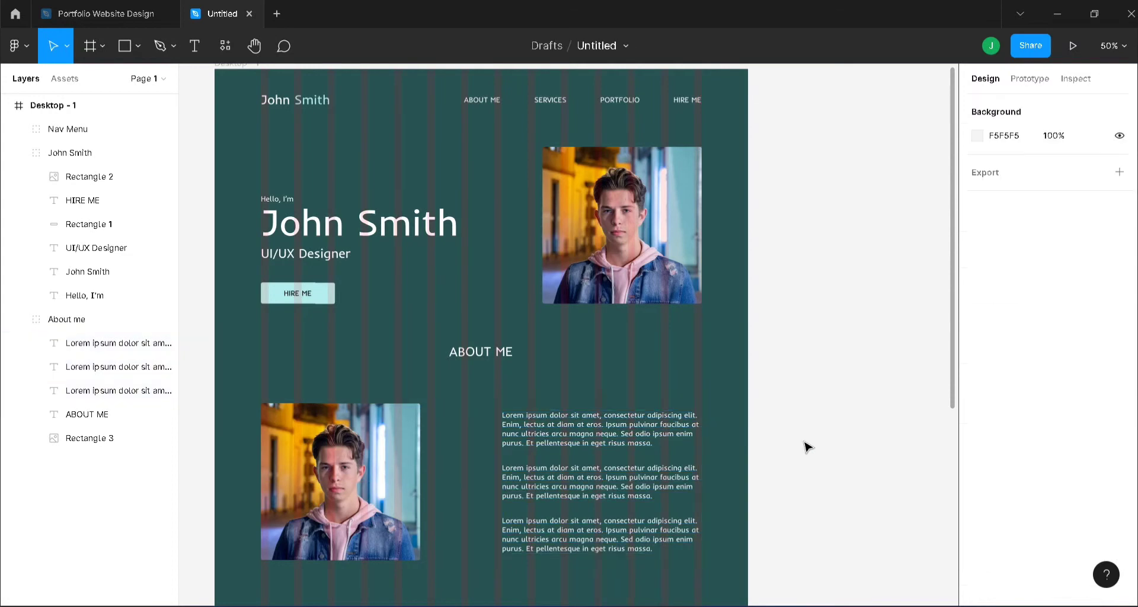
# Step: Collapse the About me and hero groups in the layer list
pyautogui.scroll(-3, 806, 446)
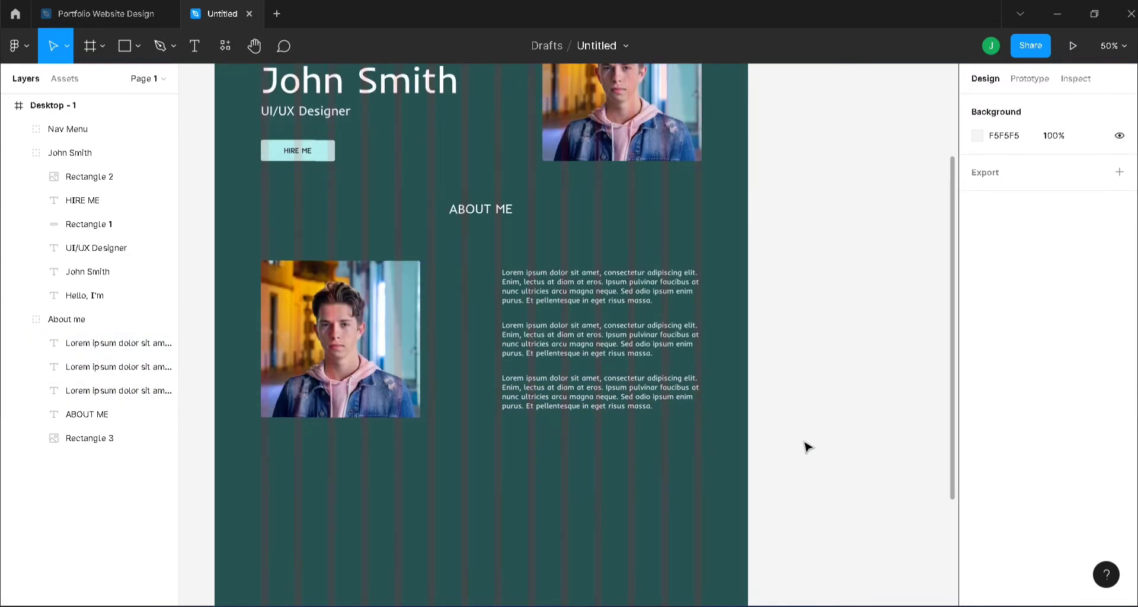
pyautogui.click(18, 319)
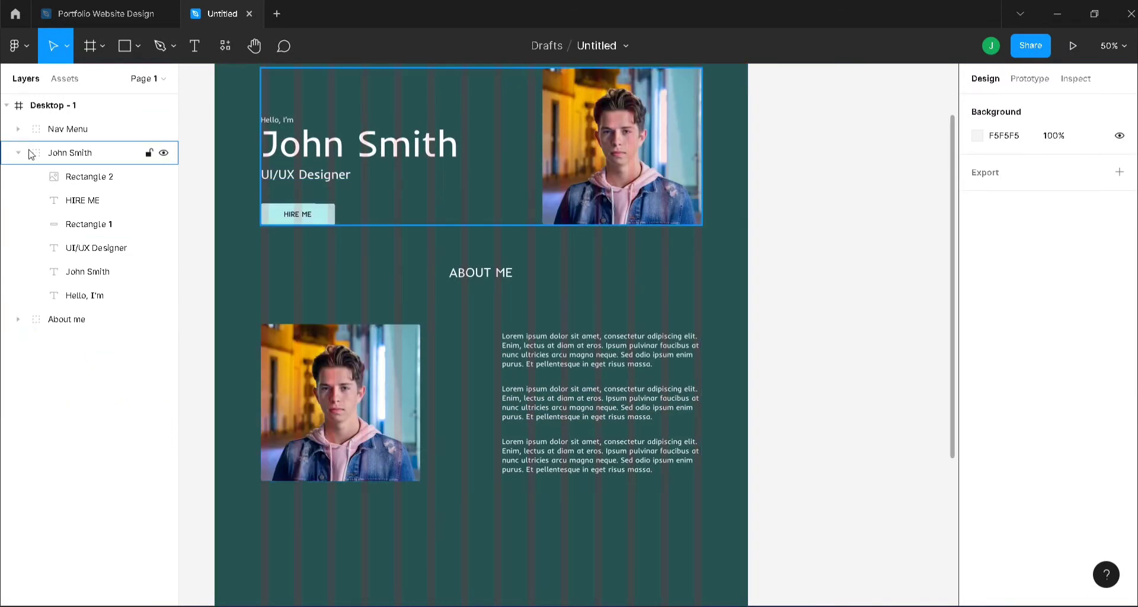
pyautogui.click(19, 153)
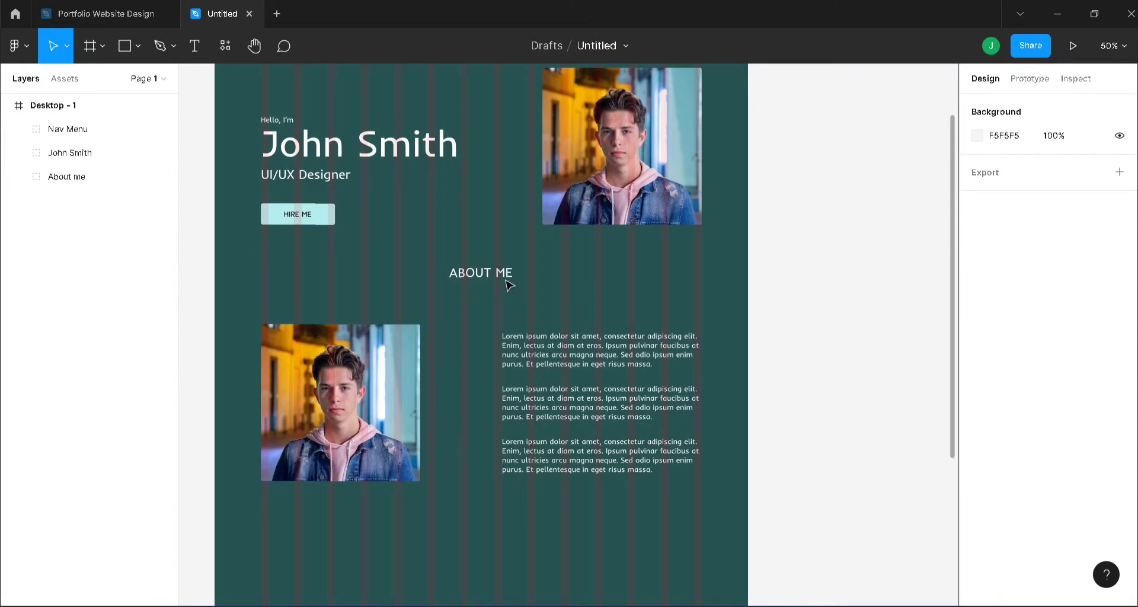
# Step: Add the heading text "SERVICES" below the About Me section at about X 614, Y 1434
pyautogui.scroll(-8, 533, 297)
pyautogui.press('t')
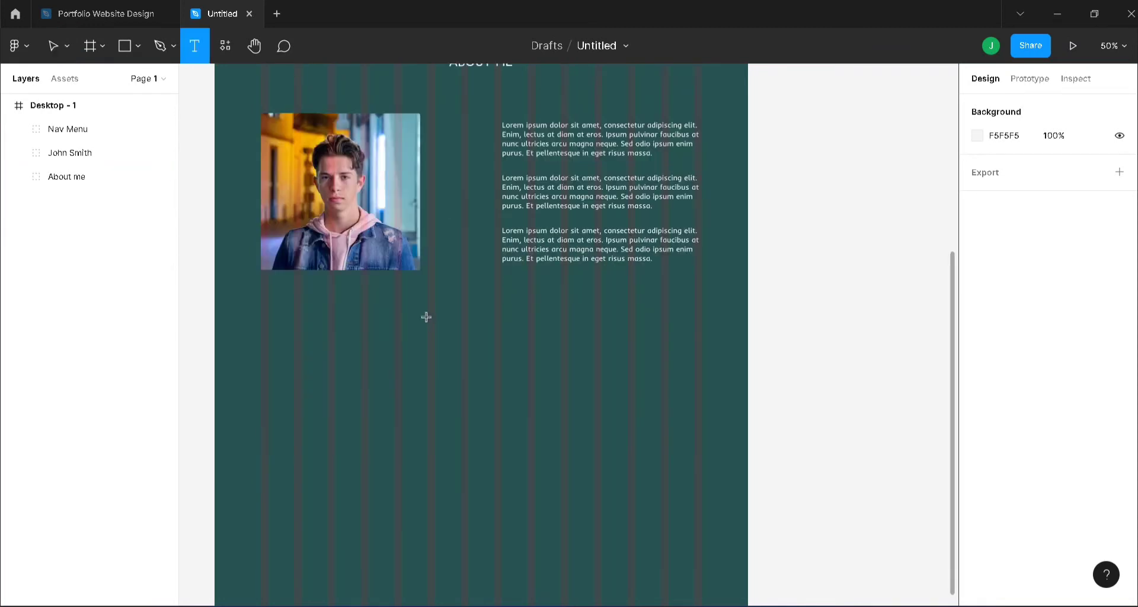
pyautogui.click(441, 315)
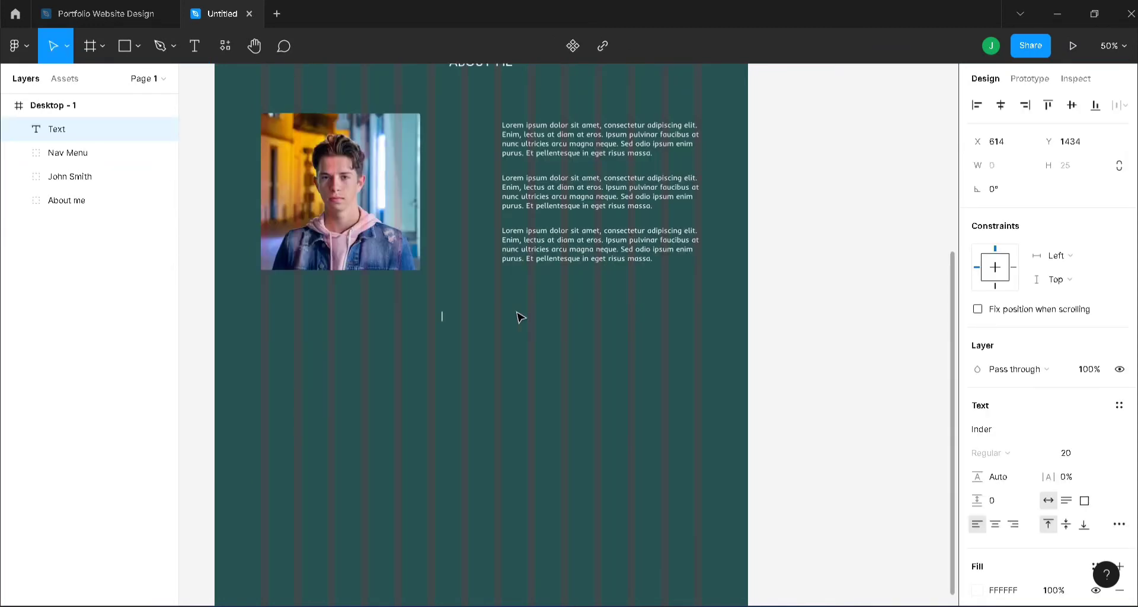
pyautogui.write('SERVICE')
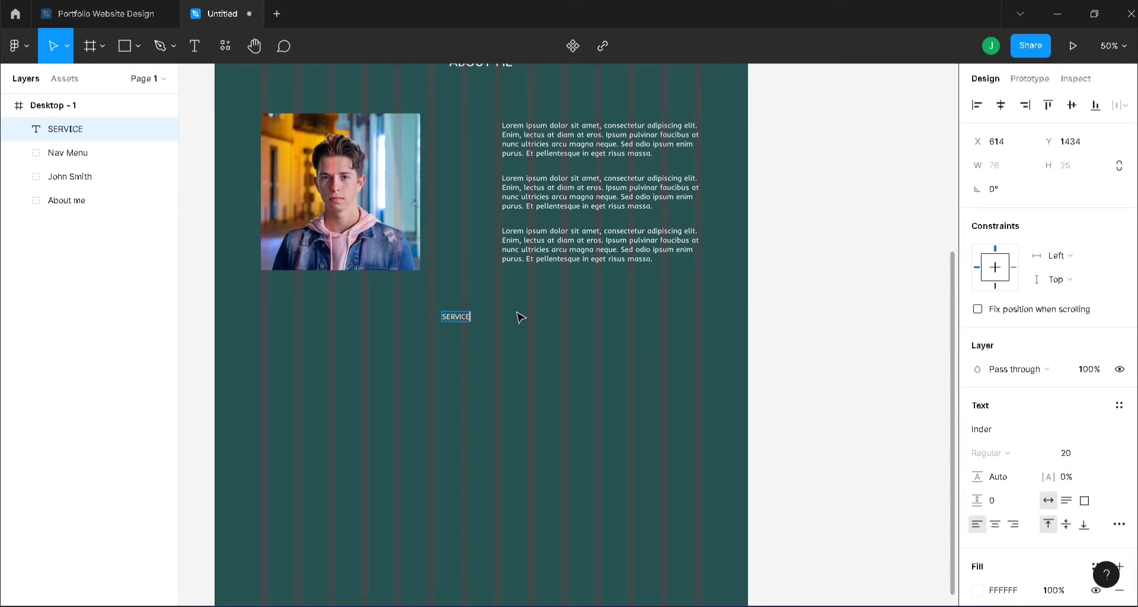
pyautogui.write('S')
pyautogui.press('Escape')
# Step: Set the SERVICES heading's font size to 35 and centre it horizontally in the frame
pyautogui.click(1083, 454)
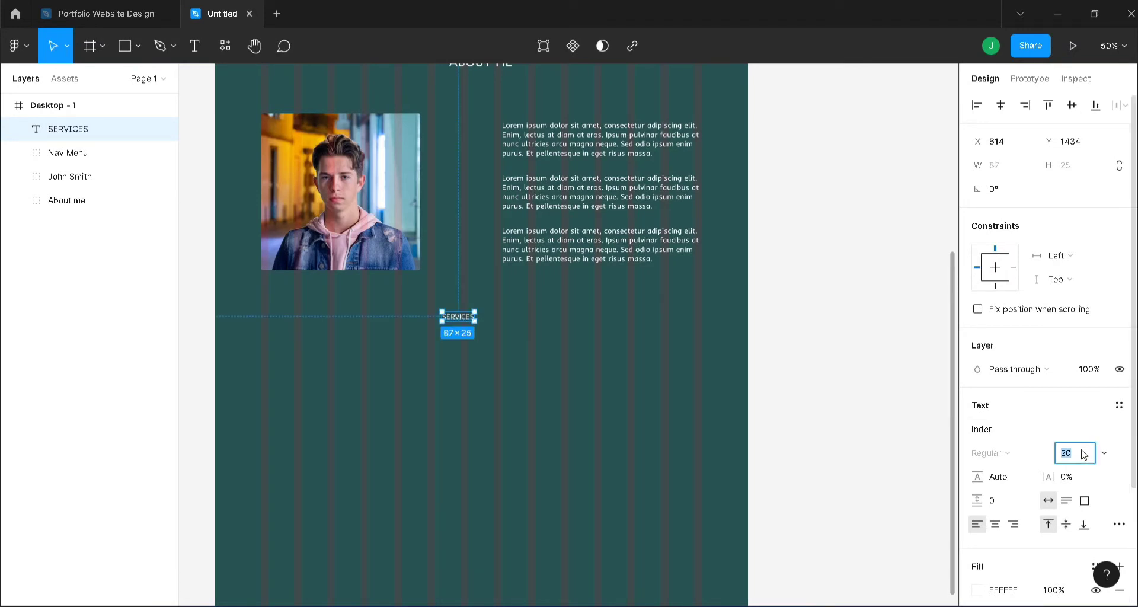
pyautogui.write('35')
pyautogui.press('Return')
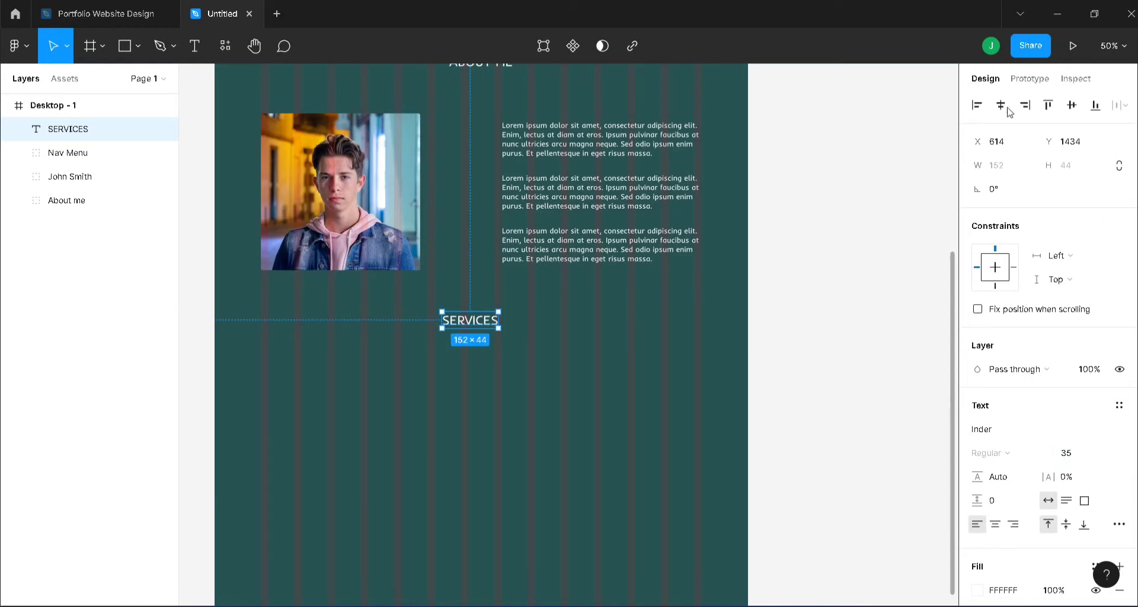
pyautogui.click(1000, 105)
pyautogui.click(854, 371)
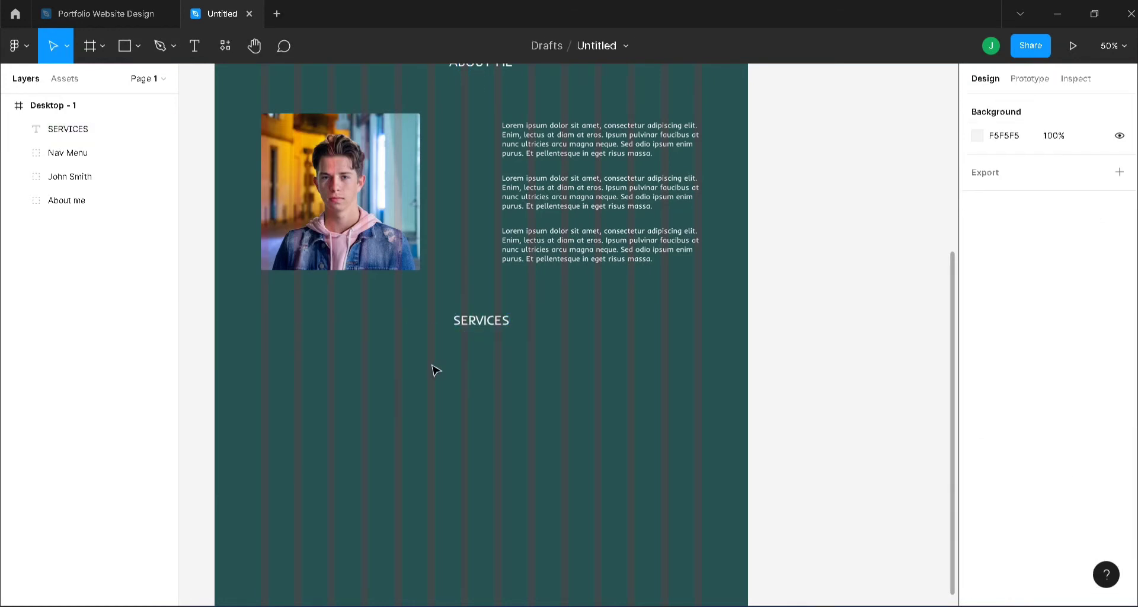
# Step: Extend the Desktop - 1 frame downward to a height of about 2506
pyautogui.click(485, 324)
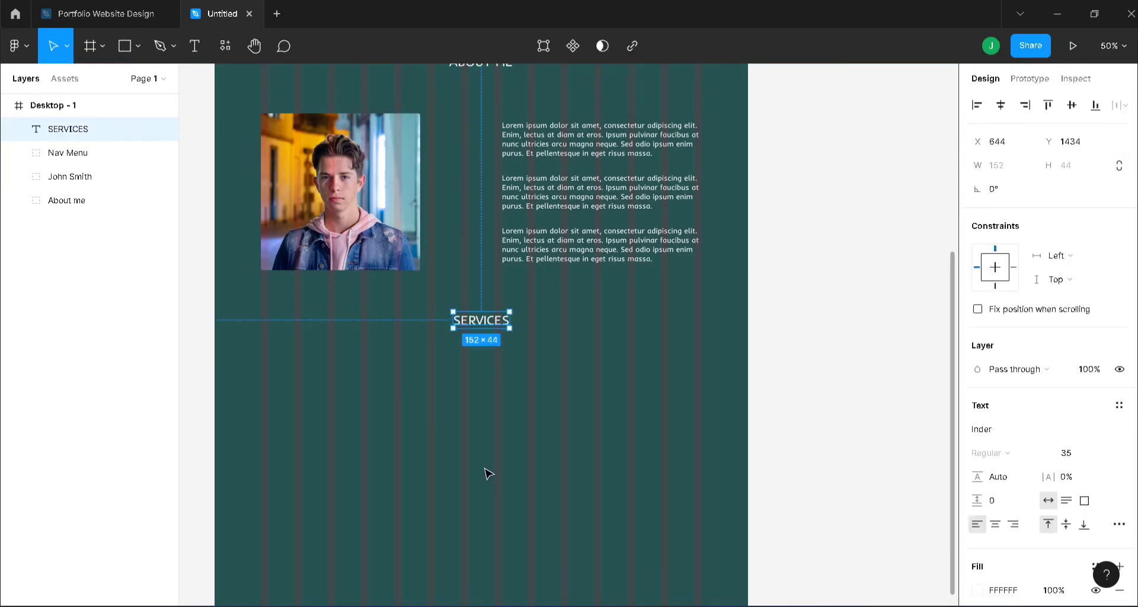
pyautogui.scroll(-3, 487, 472)
pyautogui.click(43, 101)
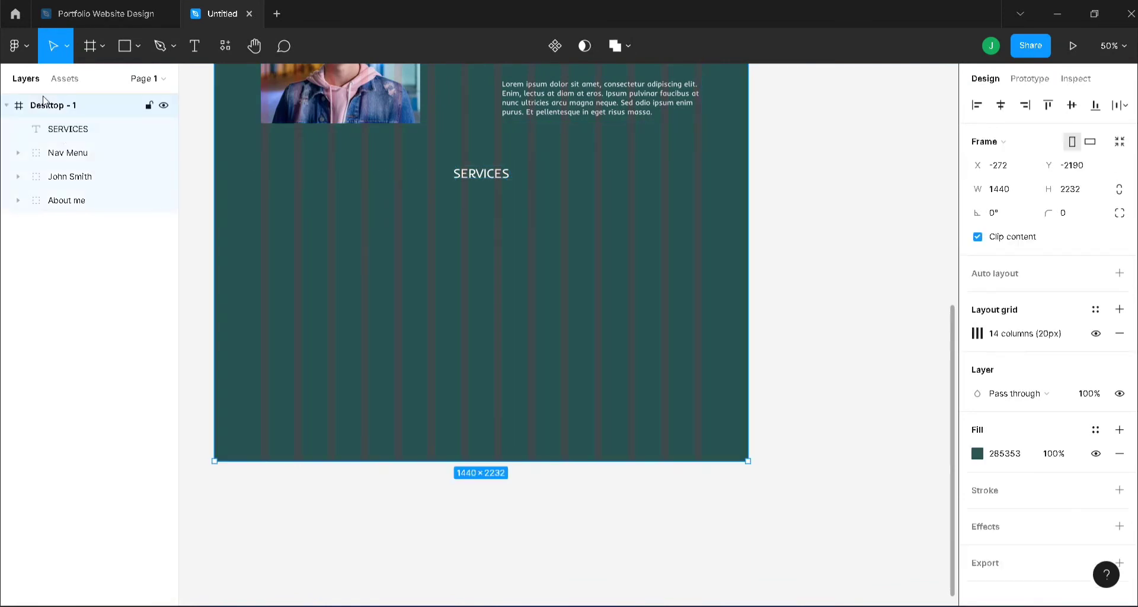
pyautogui.moveTo(594, 461); pyautogui.dragTo(596, 563)
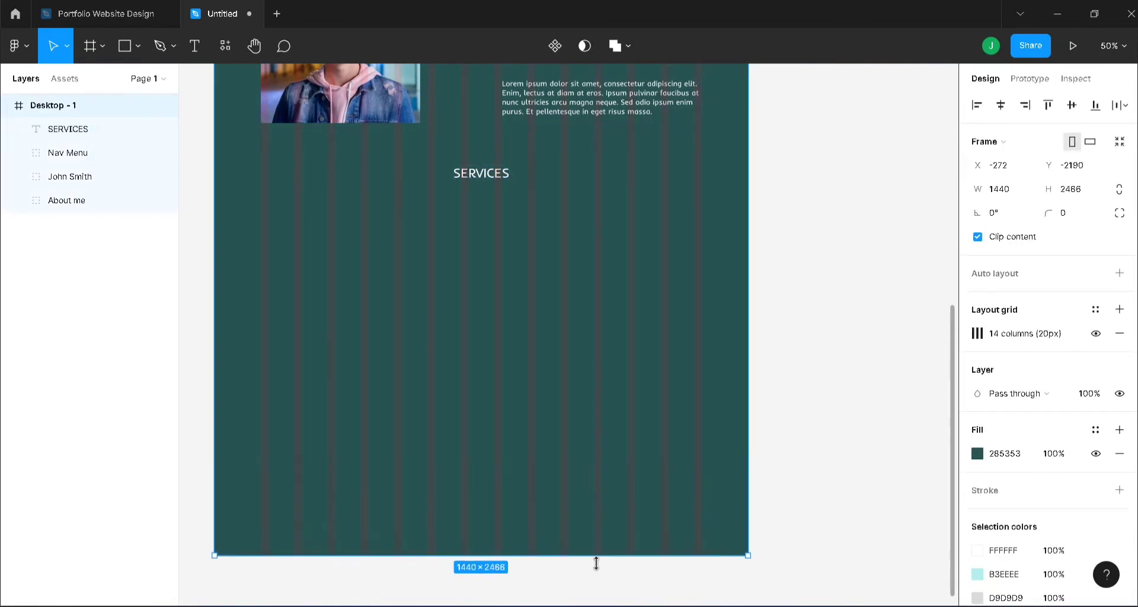
# Step: Draw a 560 × 296 rectangle under SERVICES at X 125, Y 1606, and place a duplicate beside it with a gap of 70
pyautogui.press('r')
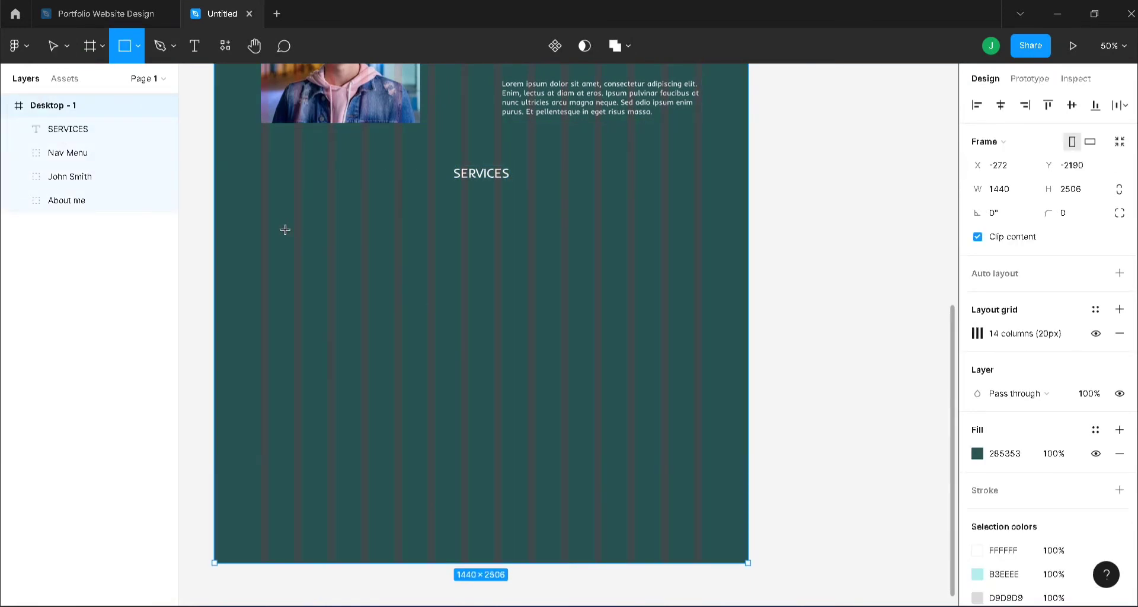
pyautogui.moveTo(262, 229)
pyautogui.mouseDown()
pyautogui.moveTo(341, 300)
pyautogui.moveTo(447, 319)
pyautogui.moveTo(470, 339)
pyautogui.mouseUp()
pyautogui.hotkey('ctrl', 'd')
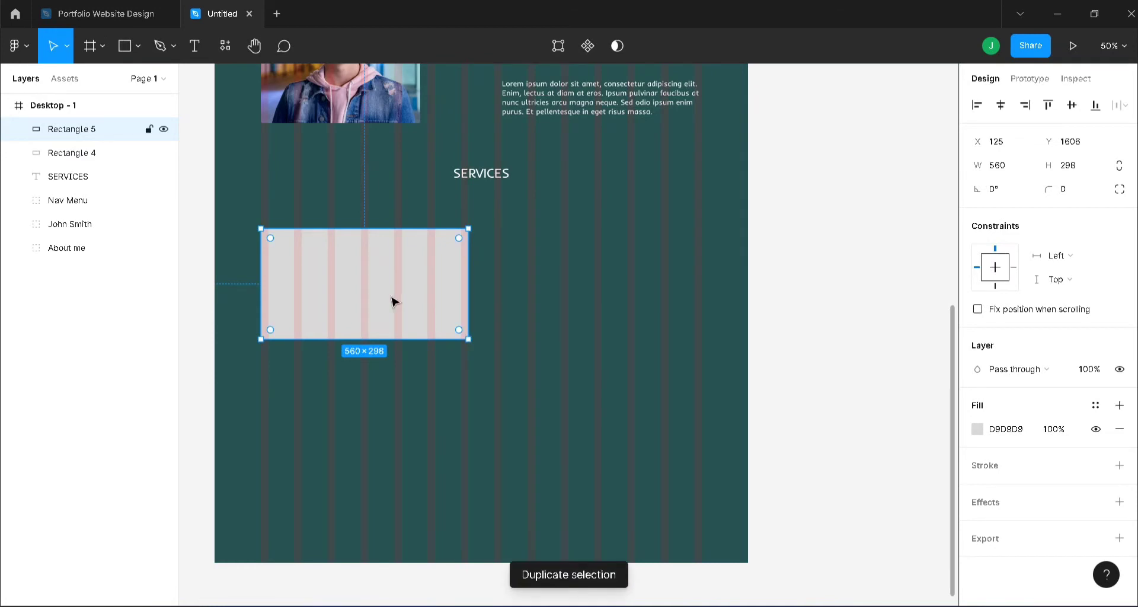
pyautogui.moveTo(389, 300); pyautogui.dragTo(627, 315)
# Step: Duplicate both service rectangles and place the copies as a second row at Y 2032
pyautogui.keyDown('shift'); pyautogui.click(429, 311); pyautogui.keyUp('shift')
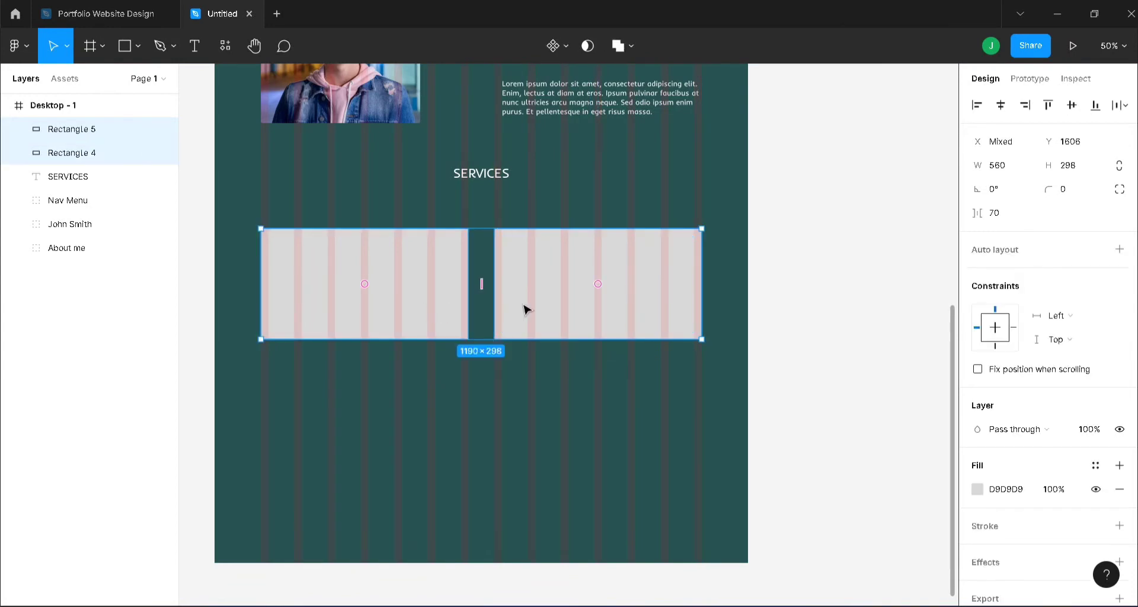
pyautogui.hotkey('ctrl', 'd')
pyautogui.moveTo(533, 307); pyautogui.dragTo(531, 466)
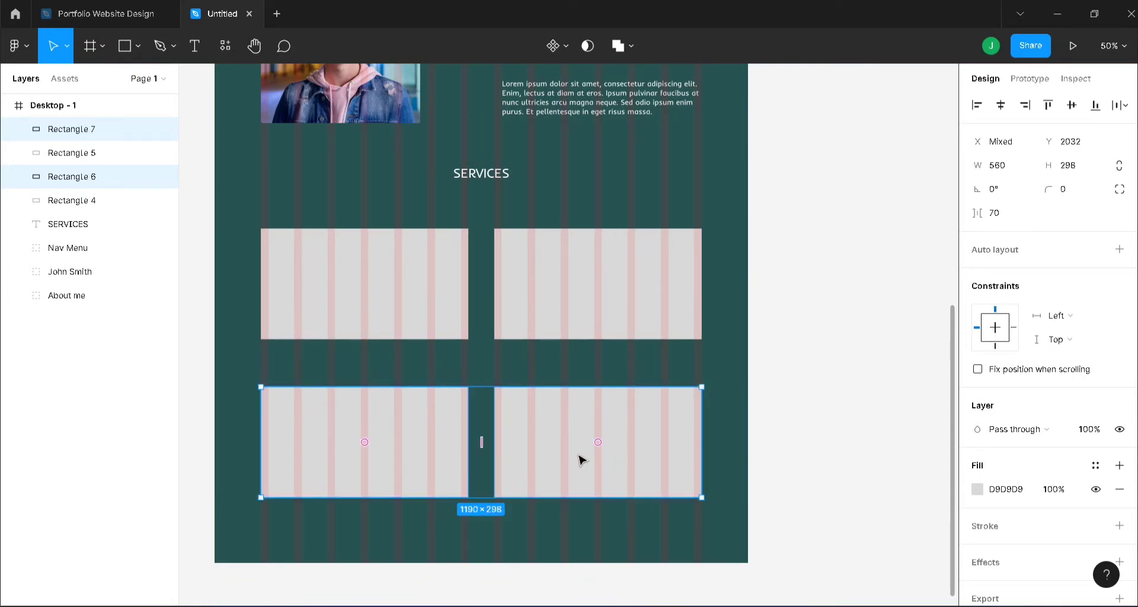
pyautogui.click(835, 356)
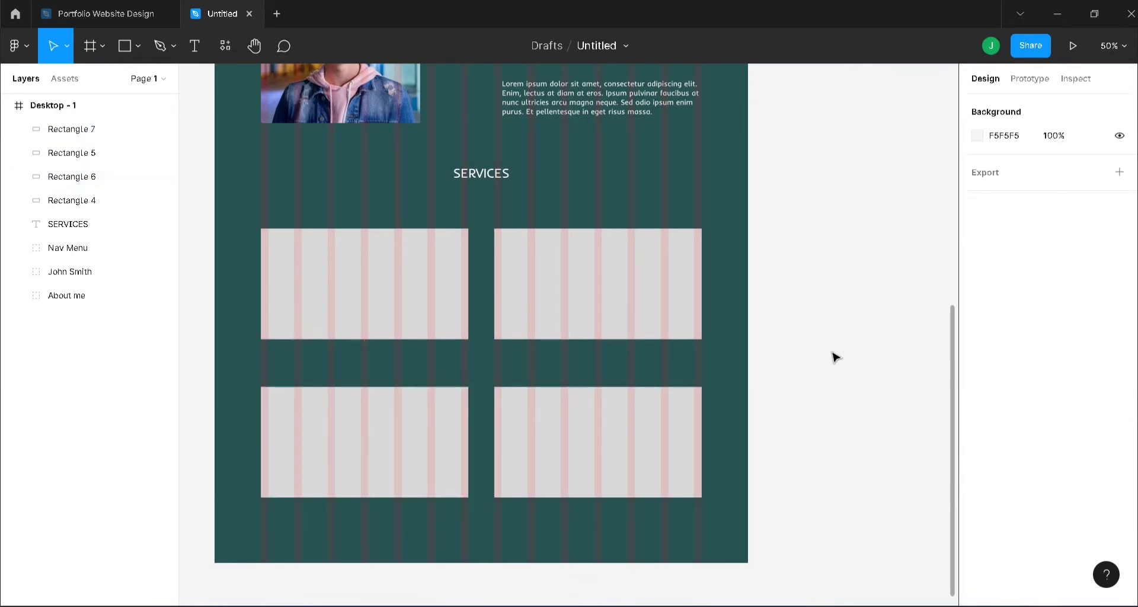
# Step: Open the Unsplash plugin for the upper-left service rectangle and search for "WEB DESIGN"
pyautogui.click(386, 297)
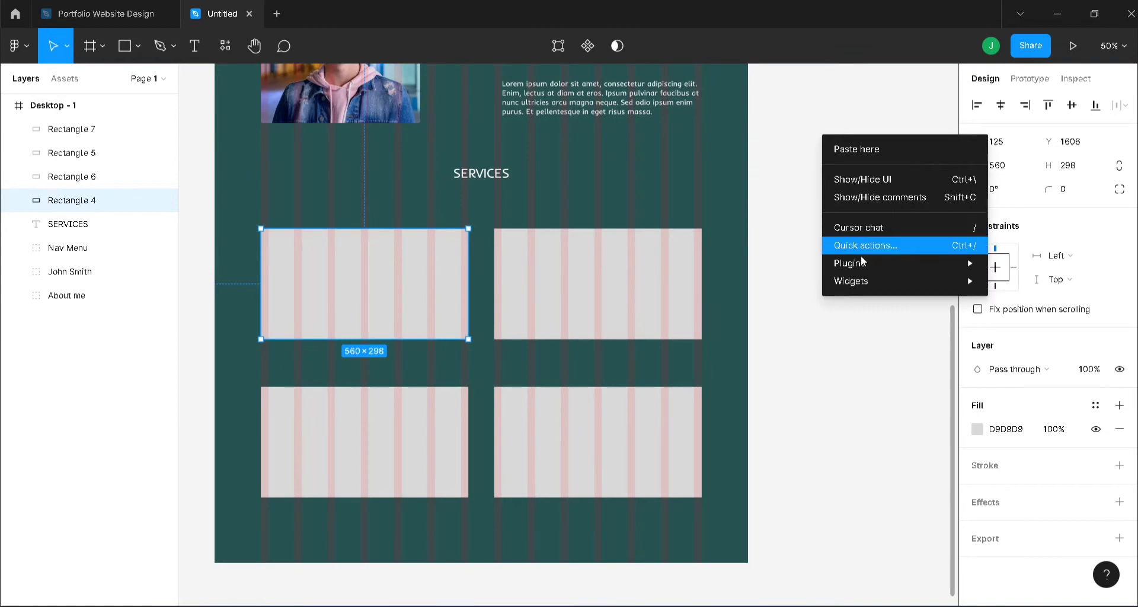
pyautogui.moveTo(853, 262)
pyautogui.click(719, 296)
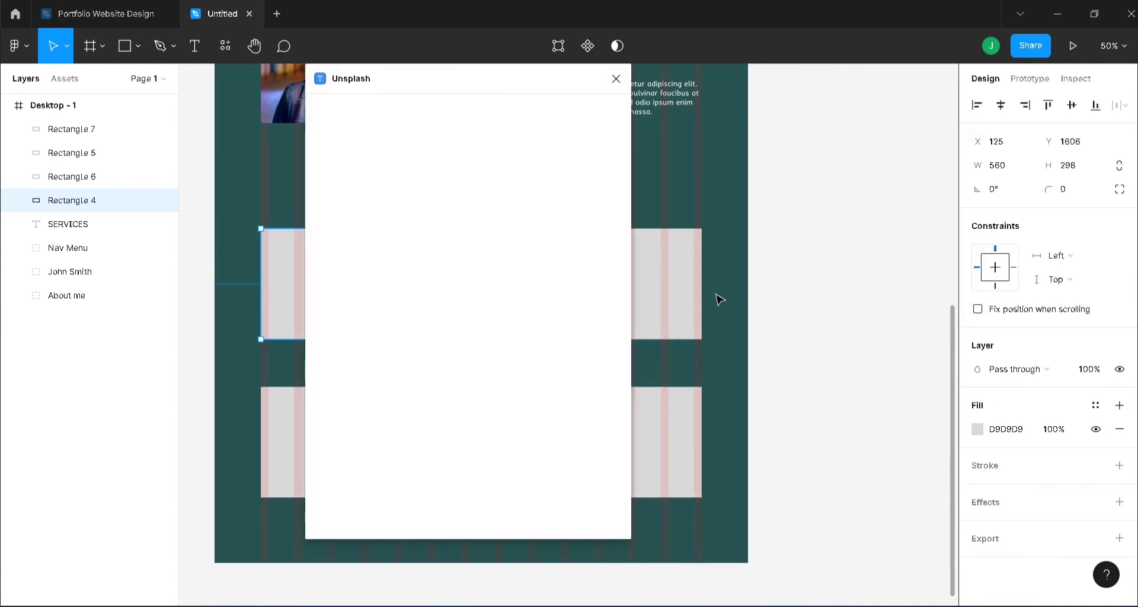
pyautogui.moveTo(433, 78); pyautogui.dragTo(782, 84)
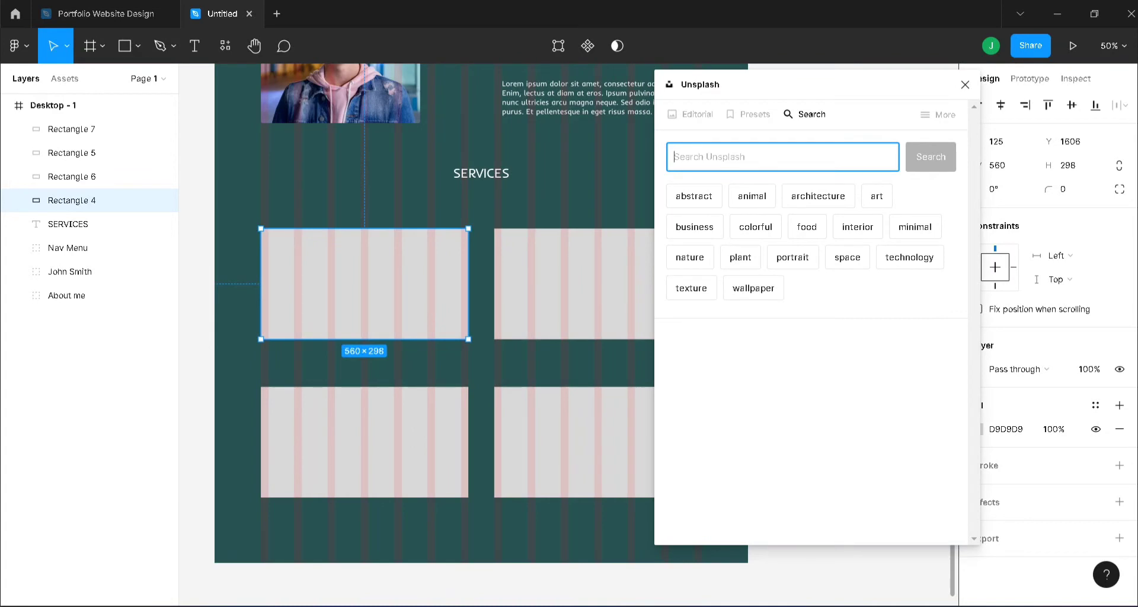
pyautogui.write('WEB DESIGN')
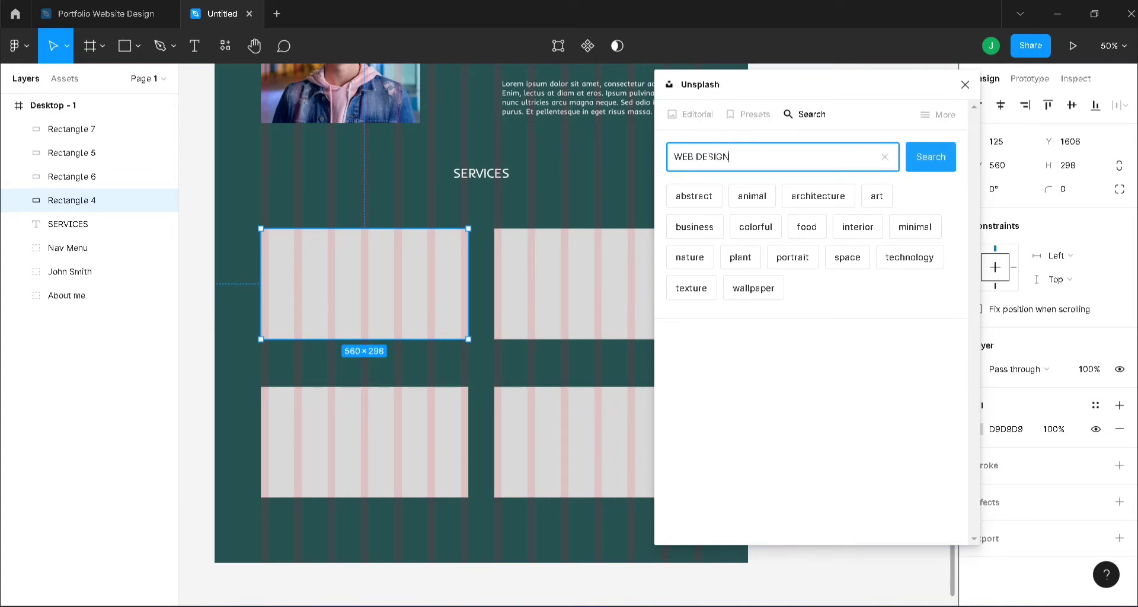
pyautogui.press('Return')
# Step: Fill the upper-left service rectangle with the photo of a laptop displaying analytics charts
pyautogui.scroll(-3, 809, 431)
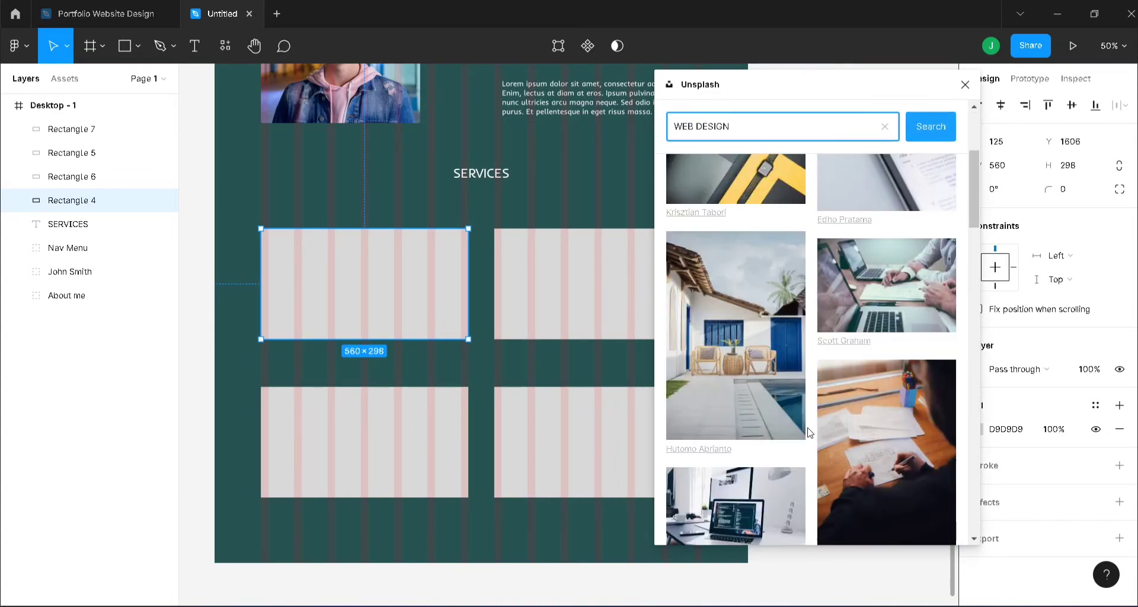
pyautogui.scroll(-10, 809, 432)
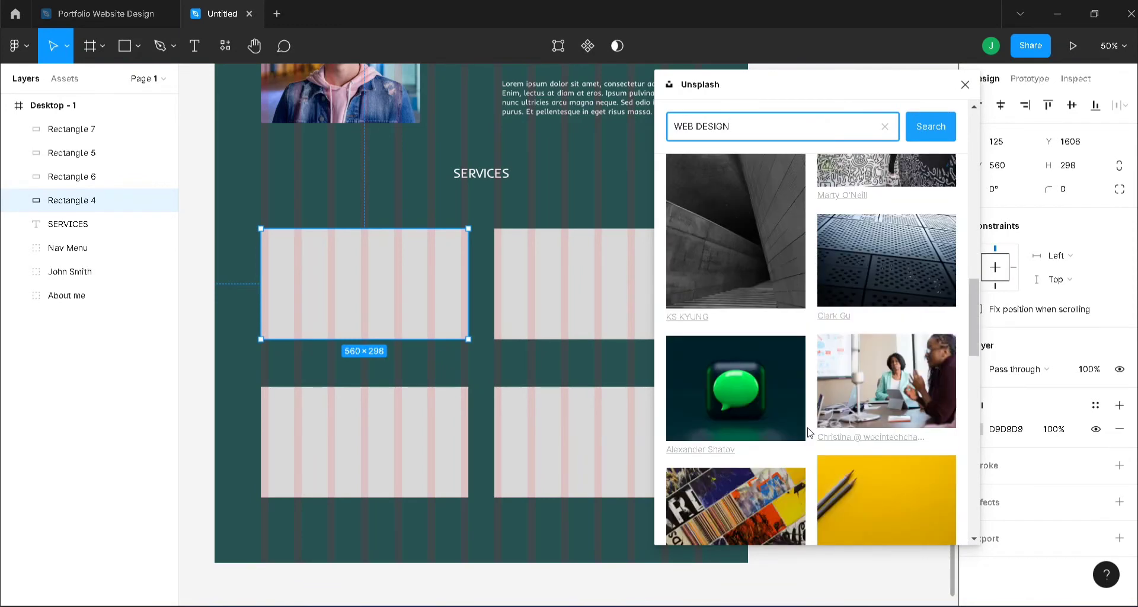
pyautogui.scroll(-10, 809, 432)
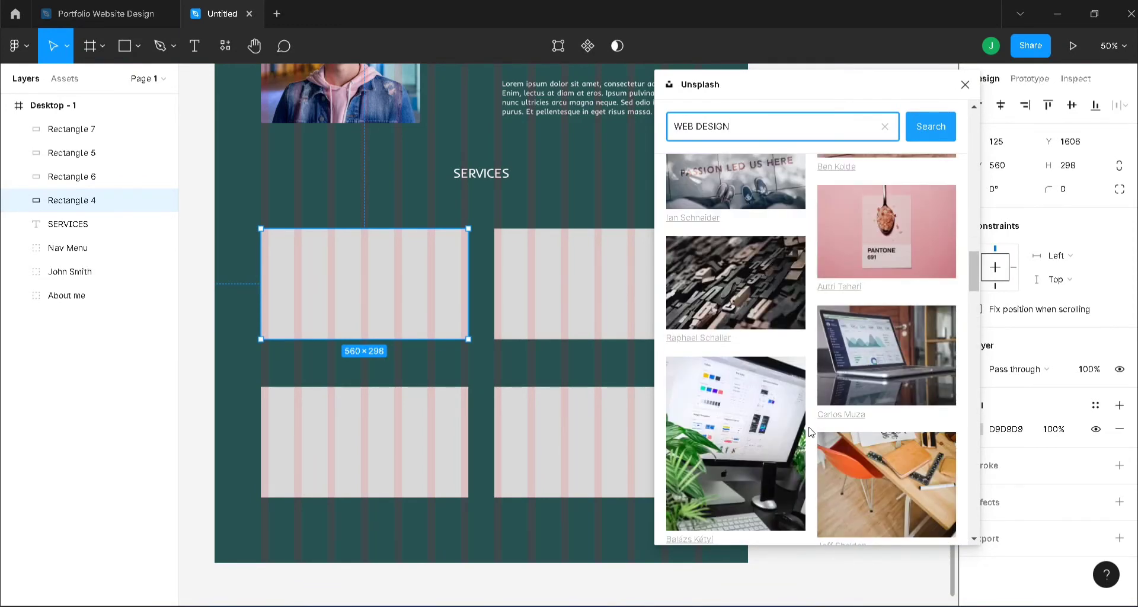
pyautogui.click(869, 354)
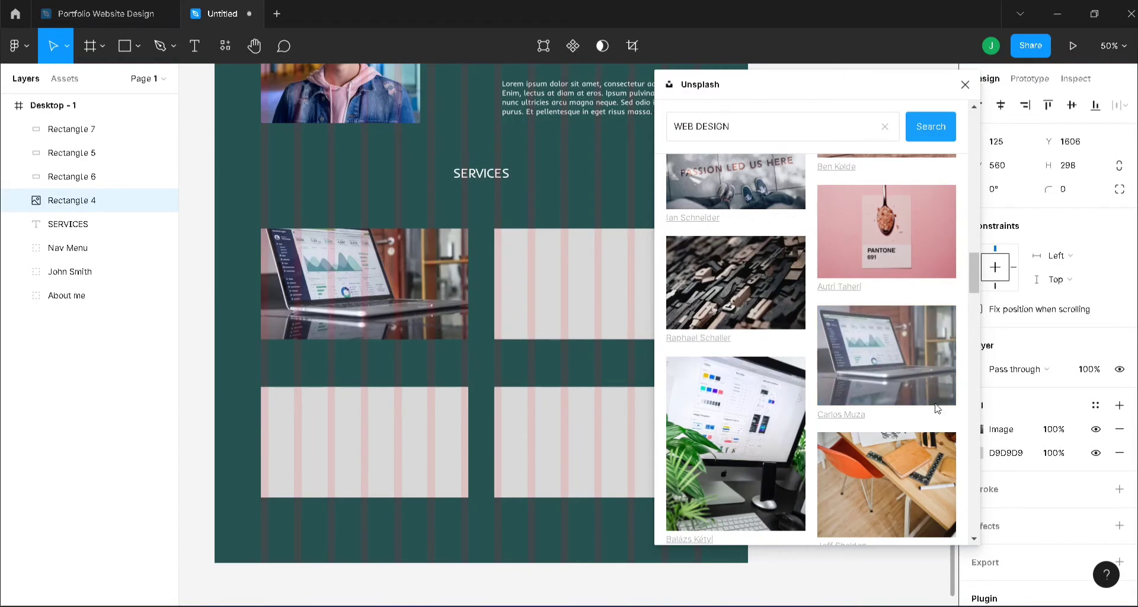
# Step: Search Unsplash for "APP DESIGN" and fill the upper-right service rectangle with the photo of a hand holding a dark phone
pyautogui.click(535, 306)
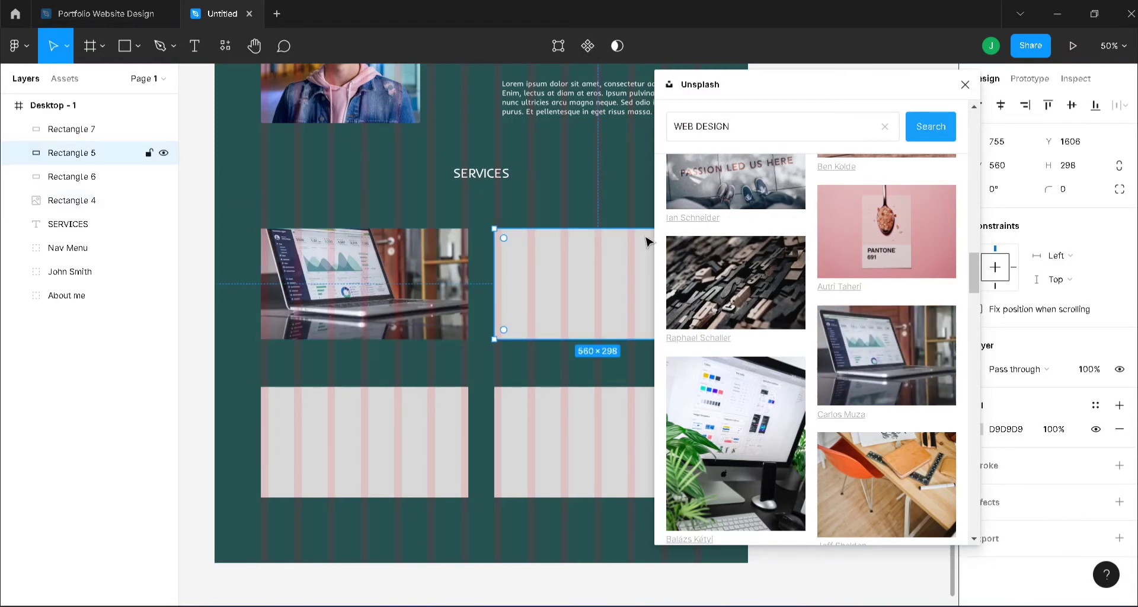
pyautogui.click(885, 126)
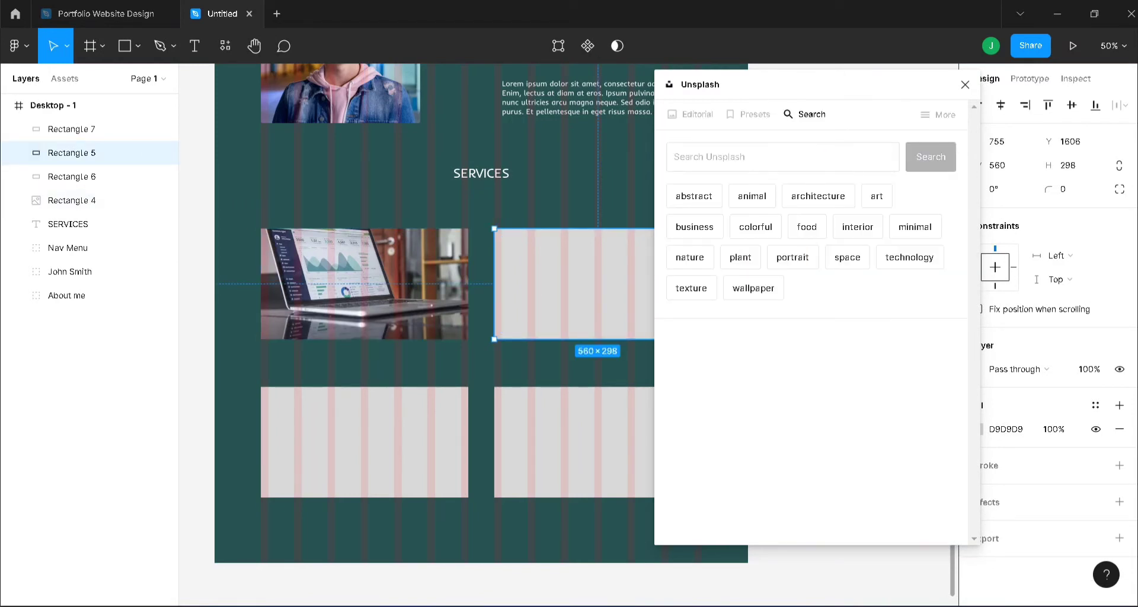
pyautogui.click(782, 157)
pyautogui.write('APP DESIGN')
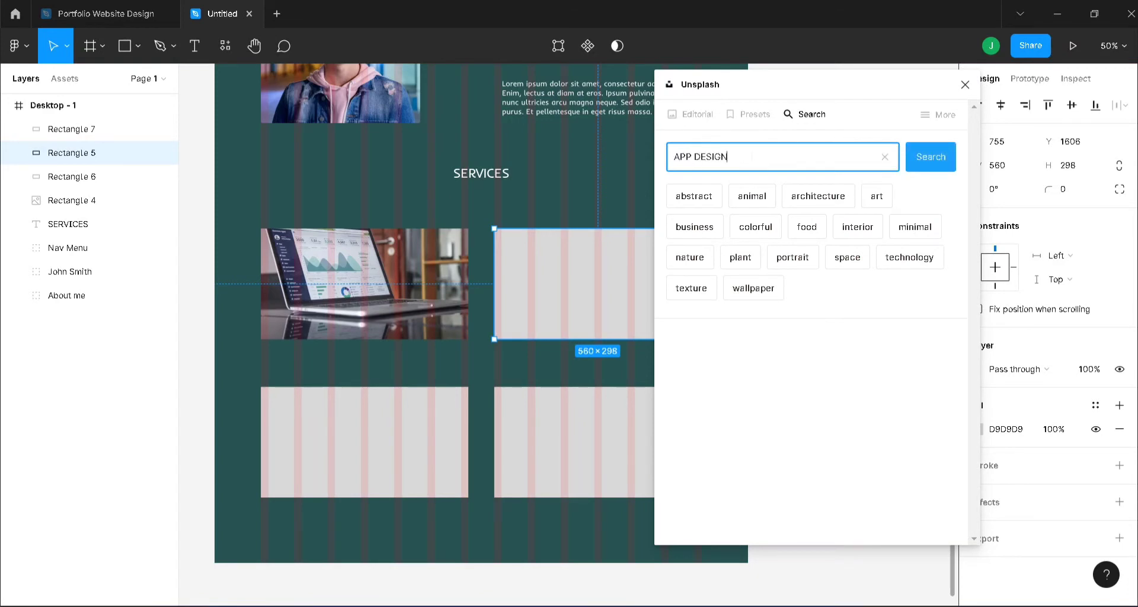
pyautogui.press('Return')
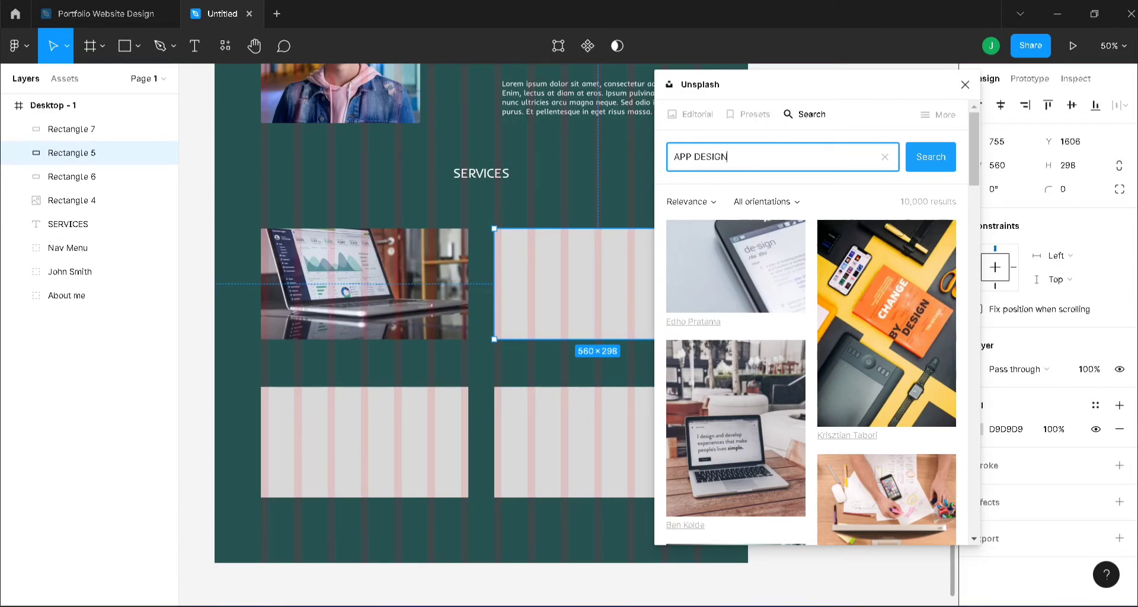
pyautogui.scroll(-10, 768, 326)
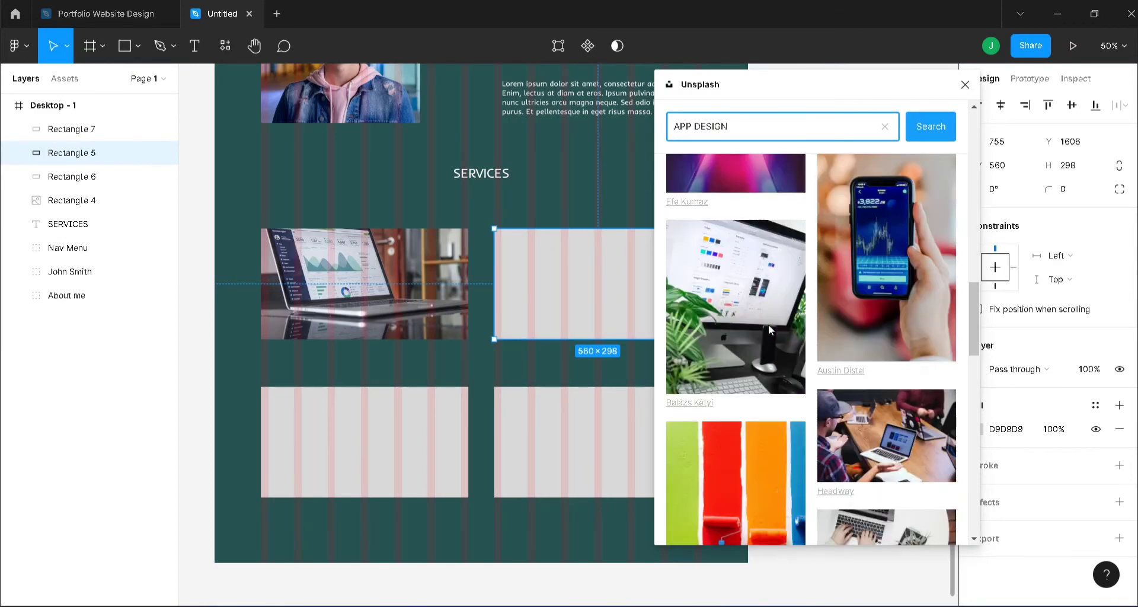
pyautogui.scroll(-10, 768, 329)
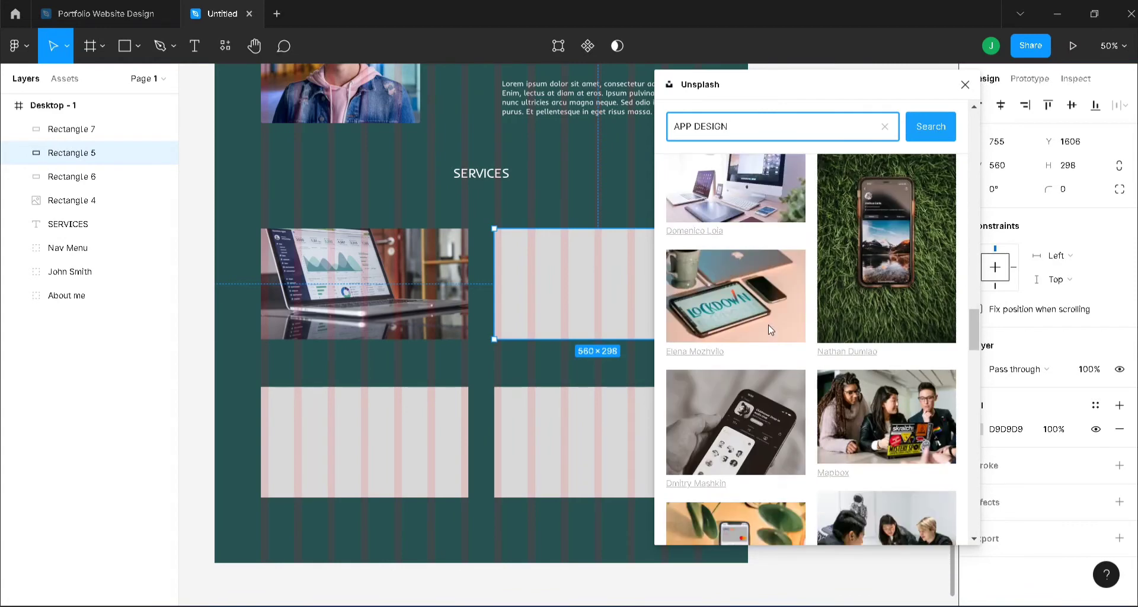
pyautogui.click(757, 282)
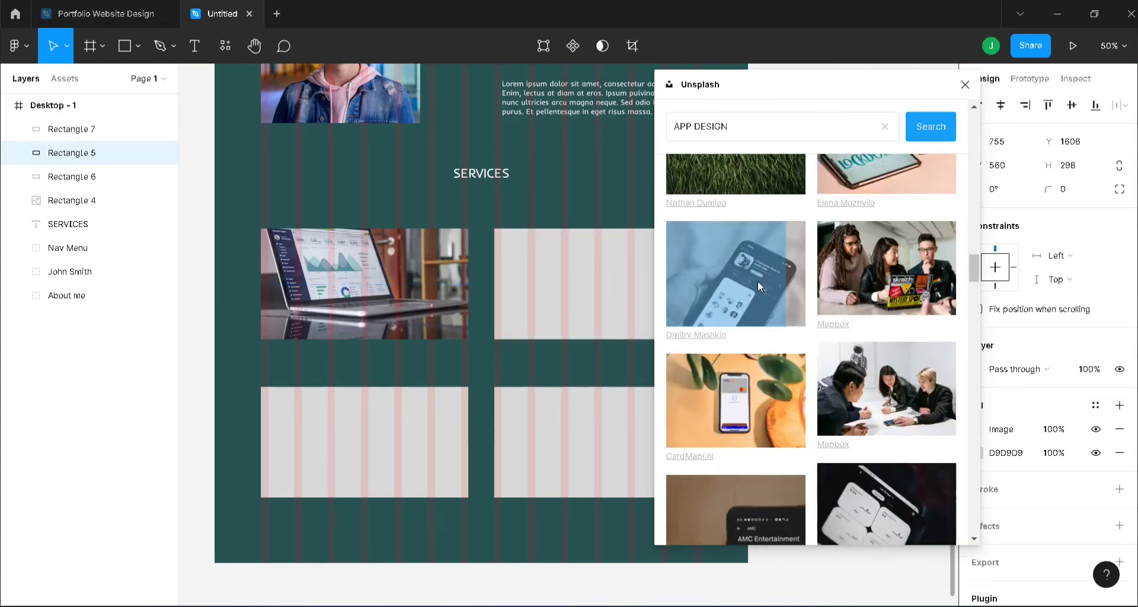
# Step: Search Unsplash for "GRAPHICS" and fill the lower-left service rectangle with the image of teal arches and a lilac circle
pyautogui.click(374, 476)
pyautogui.click(884, 126)
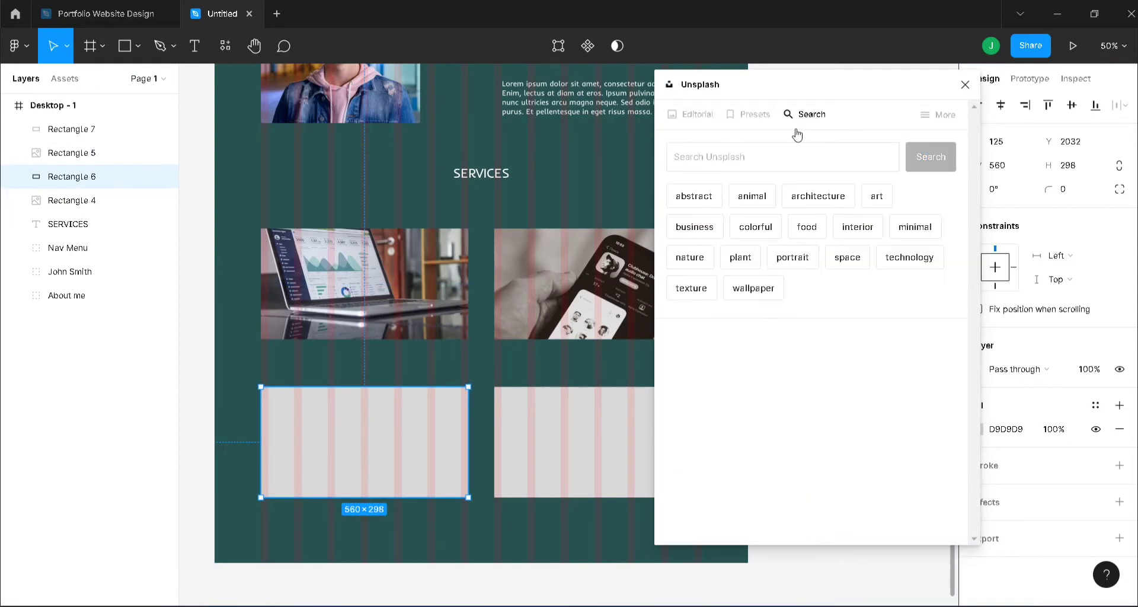
pyautogui.click(782, 156)
pyautogui.write('GRAPHICS')
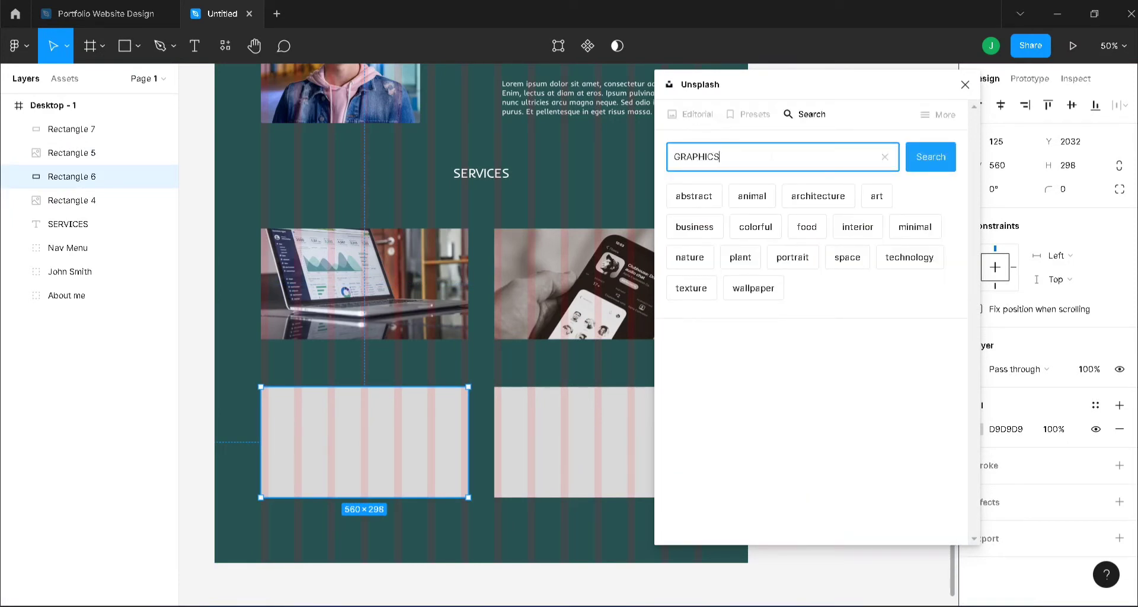
pyautogui.press('Return')
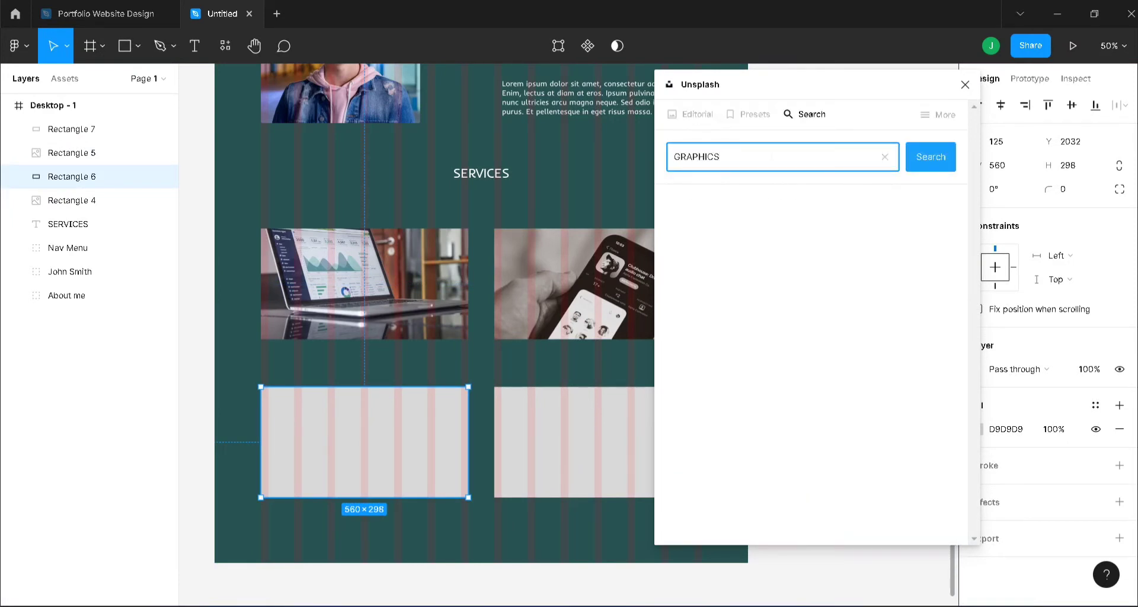
pyautogui.scroll(-5, 782, 357)
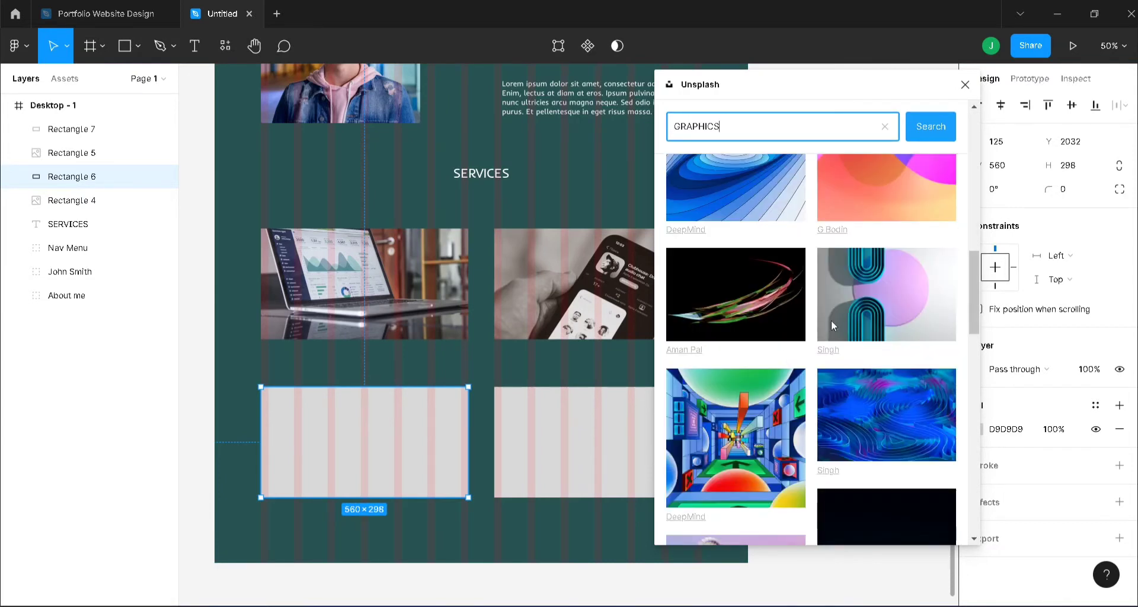
pyautogui.click(866, 282)
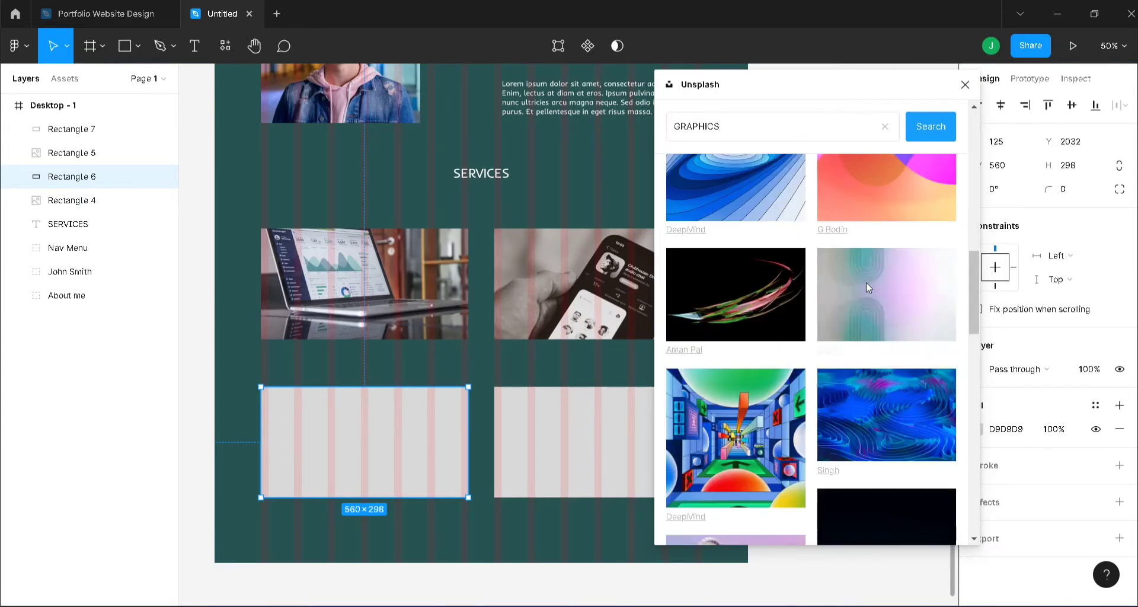
# Step: Select the lower-right service rectangle and search Unsplash for "LOGO DESIGN"
pyautogui.click(591, 427)
pyautogui.click(880, 136)
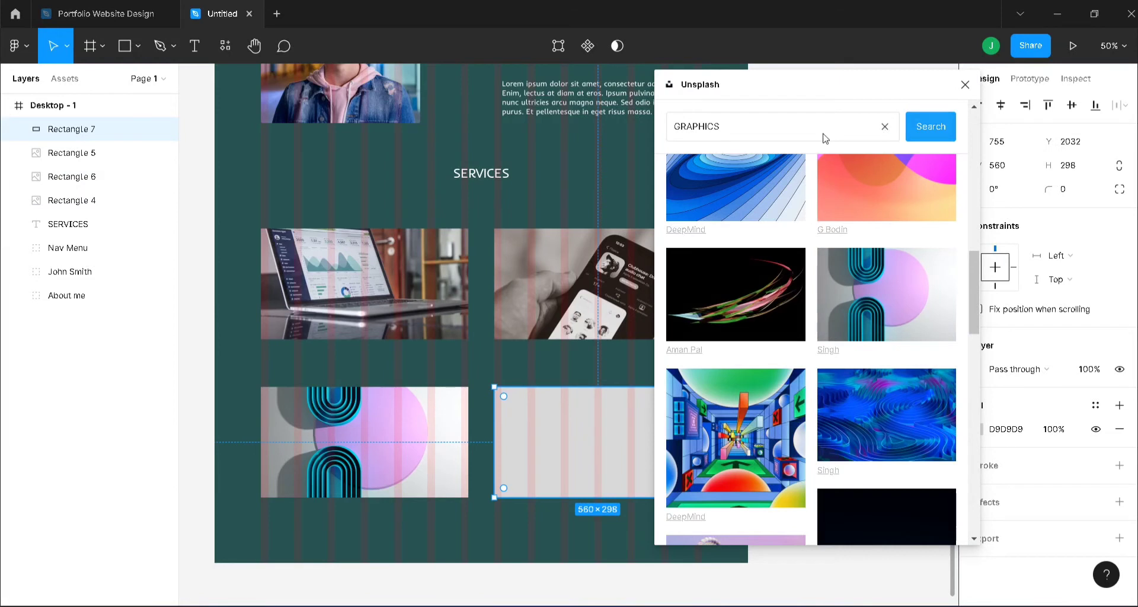
pyautogui.click(771, 148)
pyautogui.write('LOGO DESIGN')
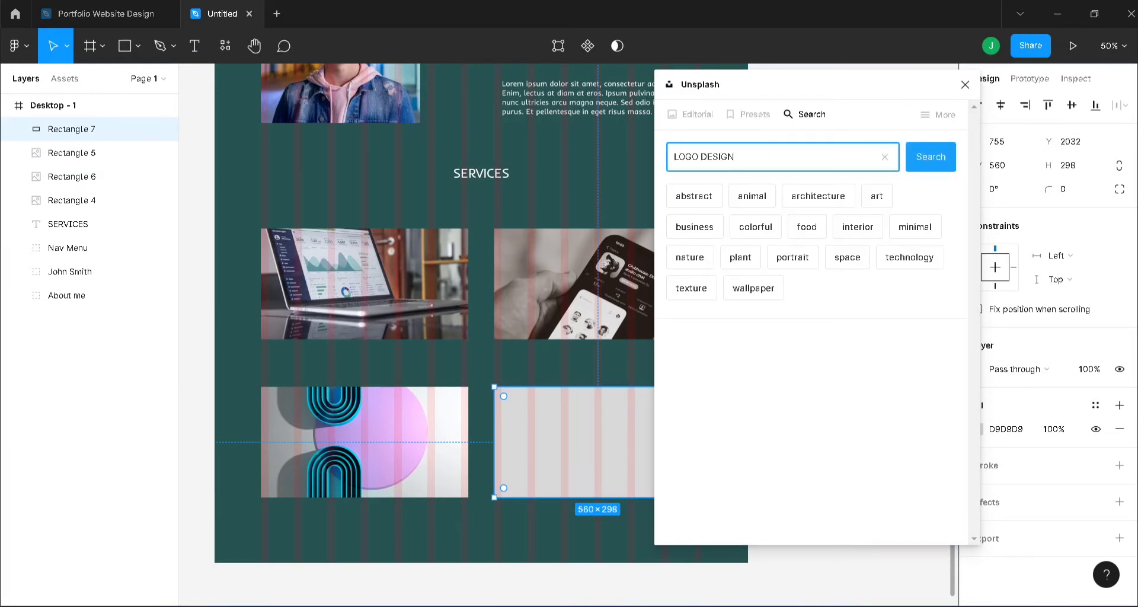
pyautogui.press('Return')
# Step: Fill the lower-right service rectangle with the photo of chrome "Imp" lettering on blue metal and close the Unsplash plugin
pyautogui.scroll(-3, 832, 291)
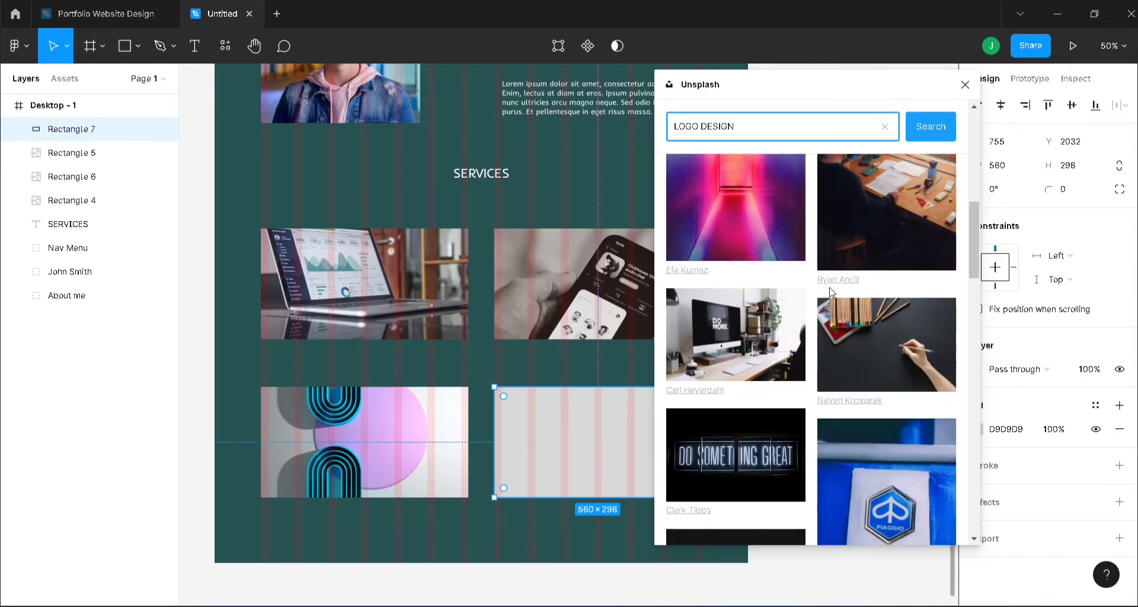
pyautogui.scroll(-10, 830, 289)
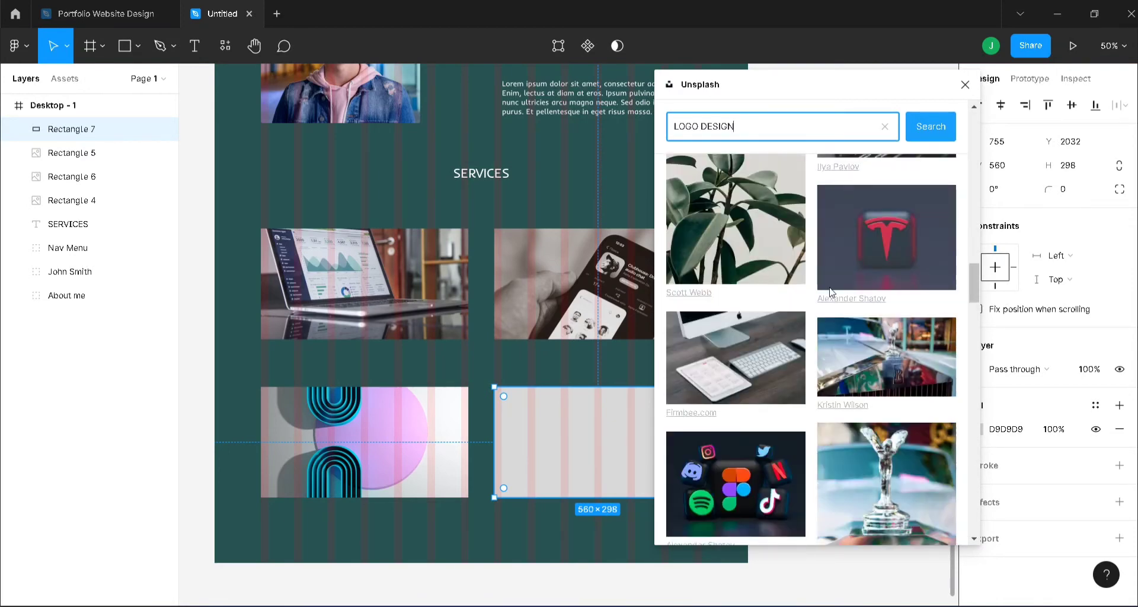
pyautogui.scroll(-10, 831, 292)
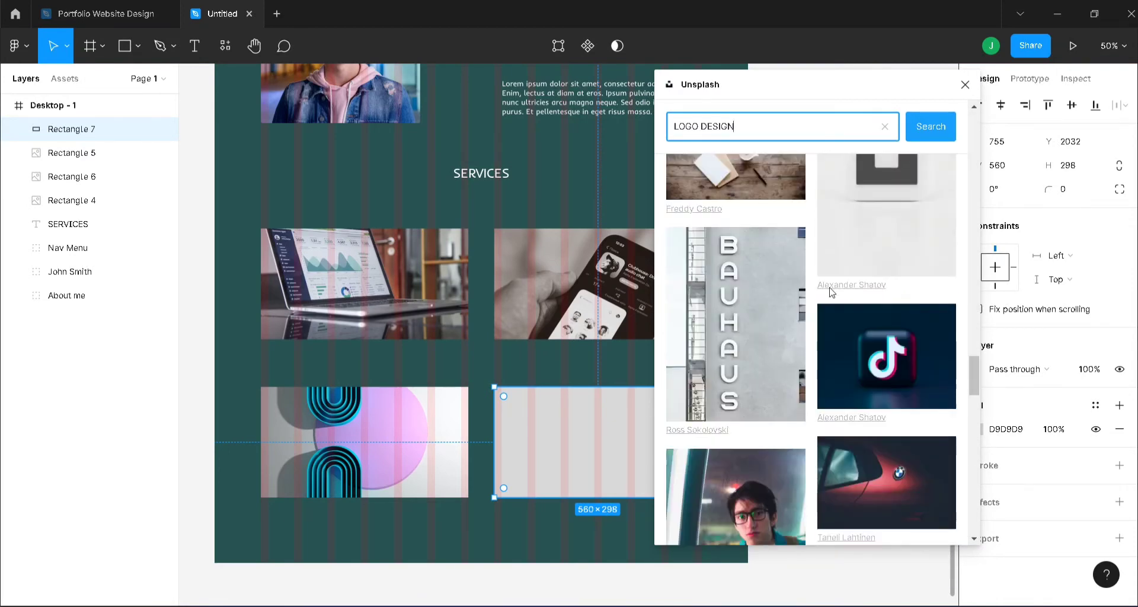
pyautogui.scroll(-10, 829, 290)
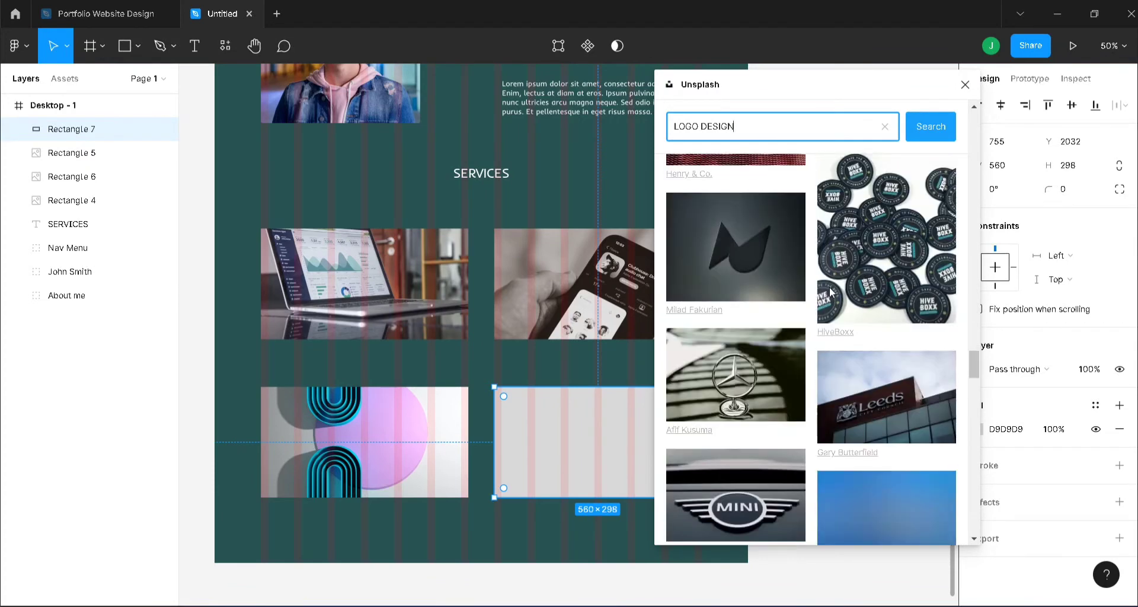
pyautogui.scroll(-10, 831, 291)
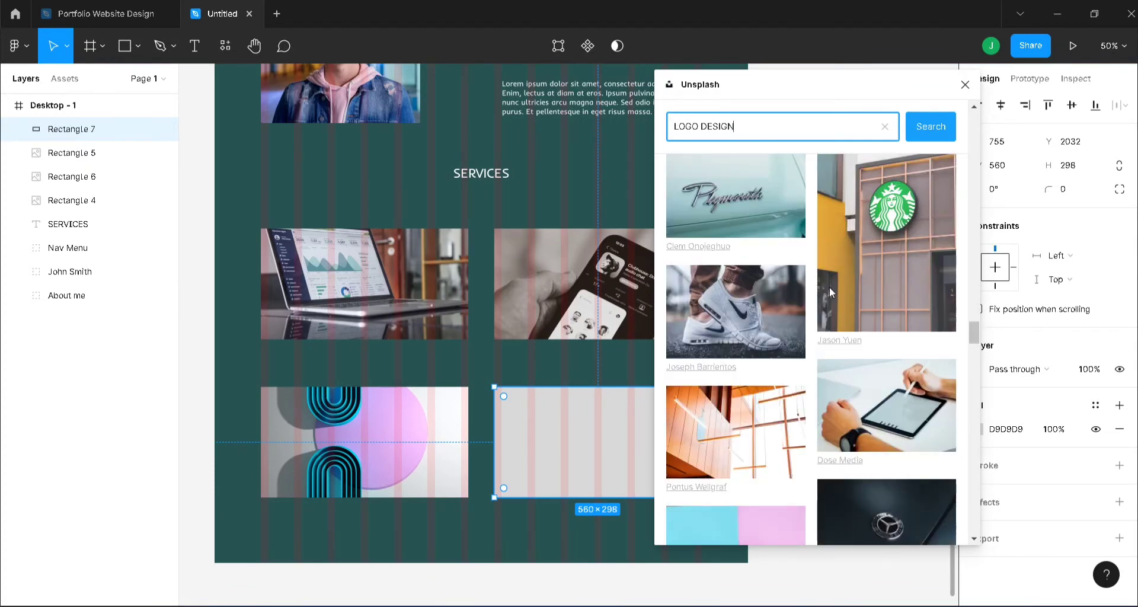
pyautogui.scroll(3, 829, 286)
pyautogui.scroll(5, 830, 287)
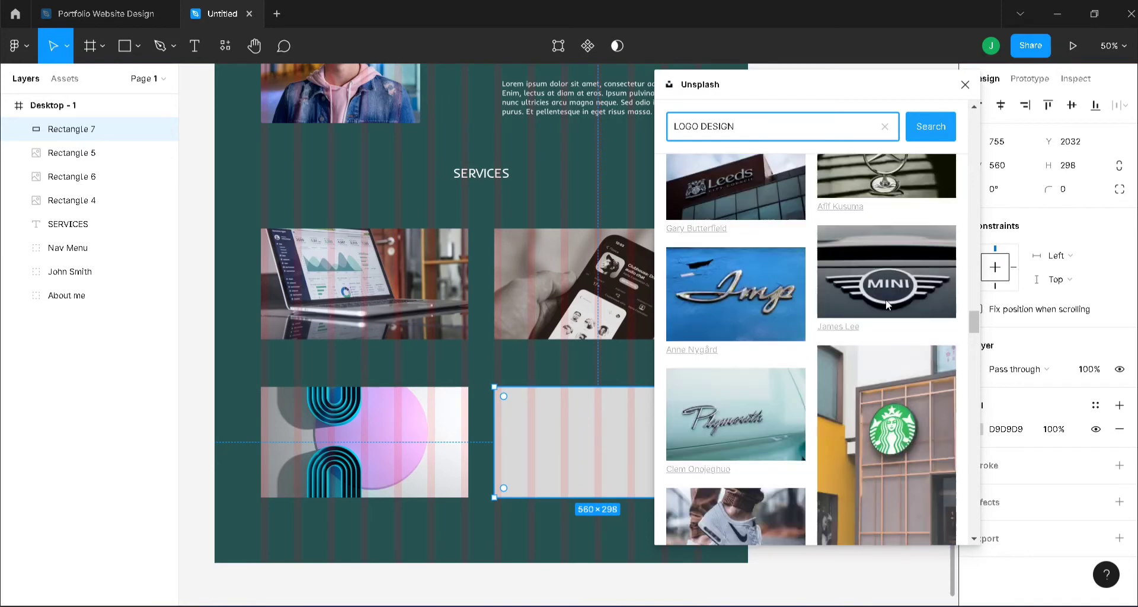
pyautogui.click(726, 446)
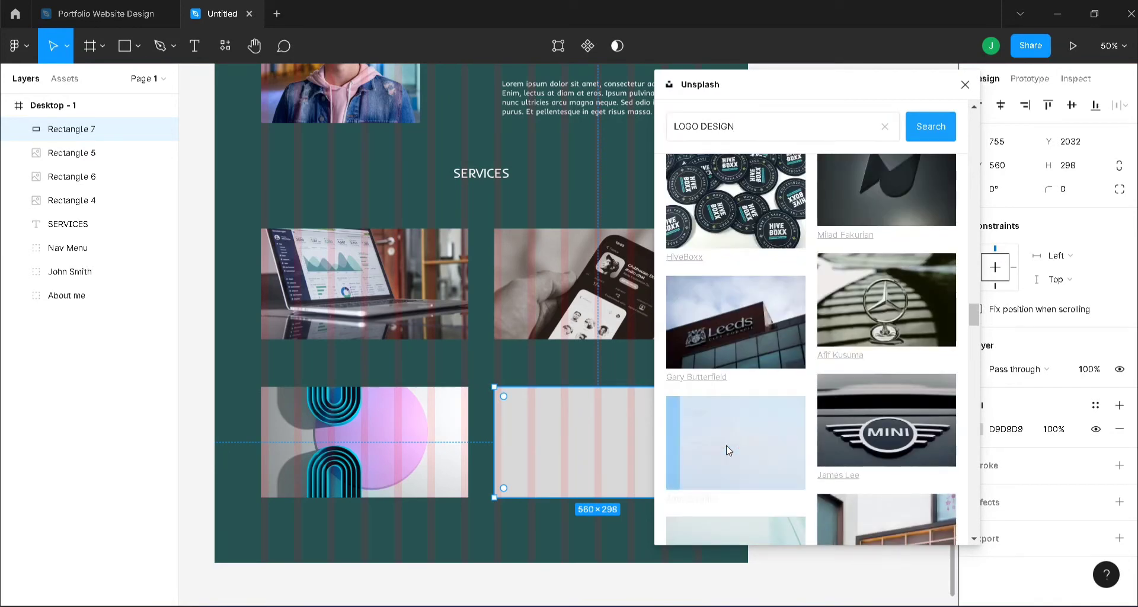
pyautogui.click(965, 86)
# Step: Remove the D9D9D9 fill from the laptop service image and add a 000000 fill at 20% over the photo
pyautogui.scroll(-2, 355, 279)
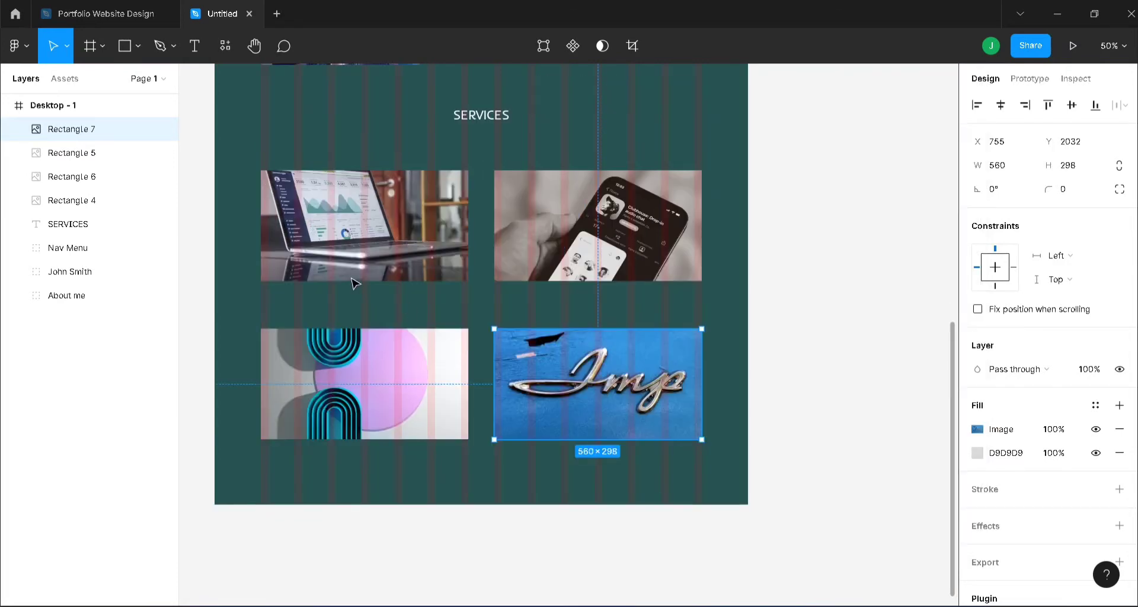
pyautogui.click(387, 271)
pyautogui.keyDown('shift'); pyautogui.click(522, 249); pyautogui.keyUp('shift')
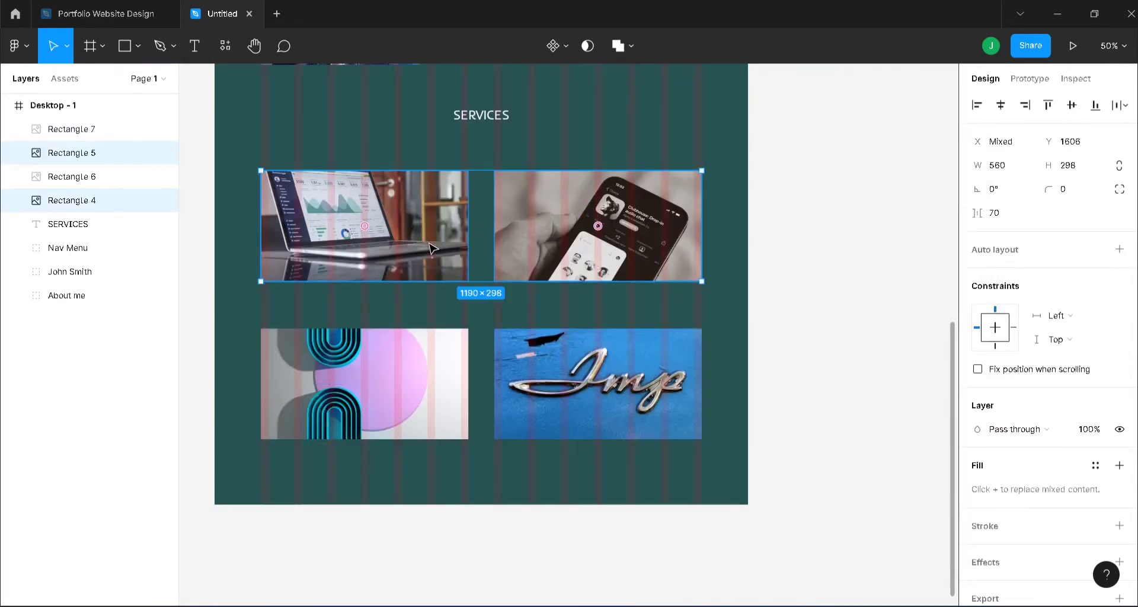
pyautogui.click(430, 247)
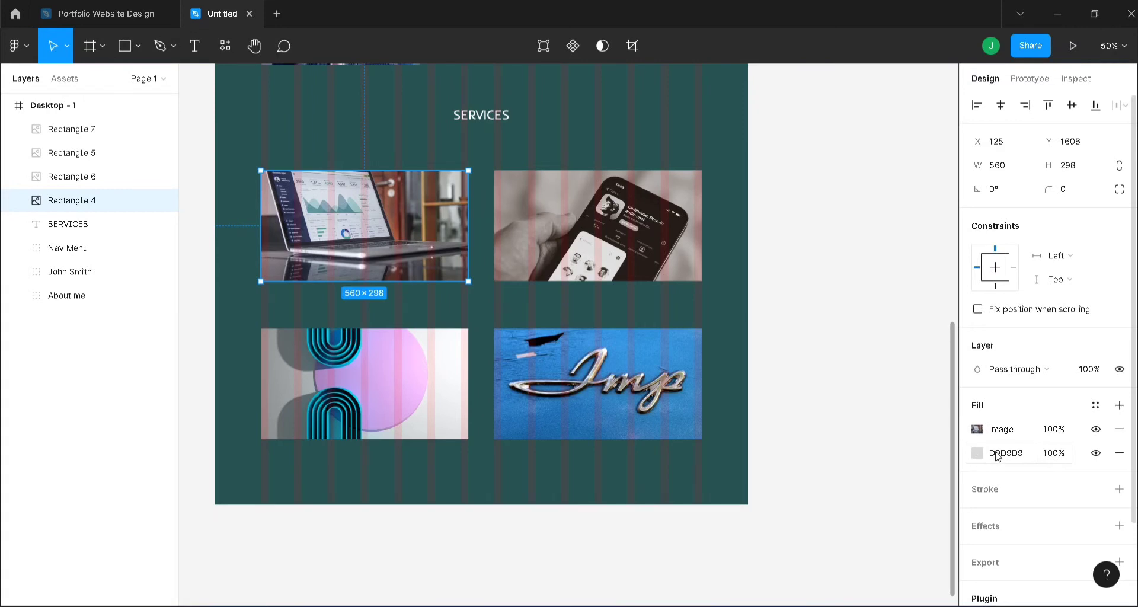
pyautogui.click(1123, 454)
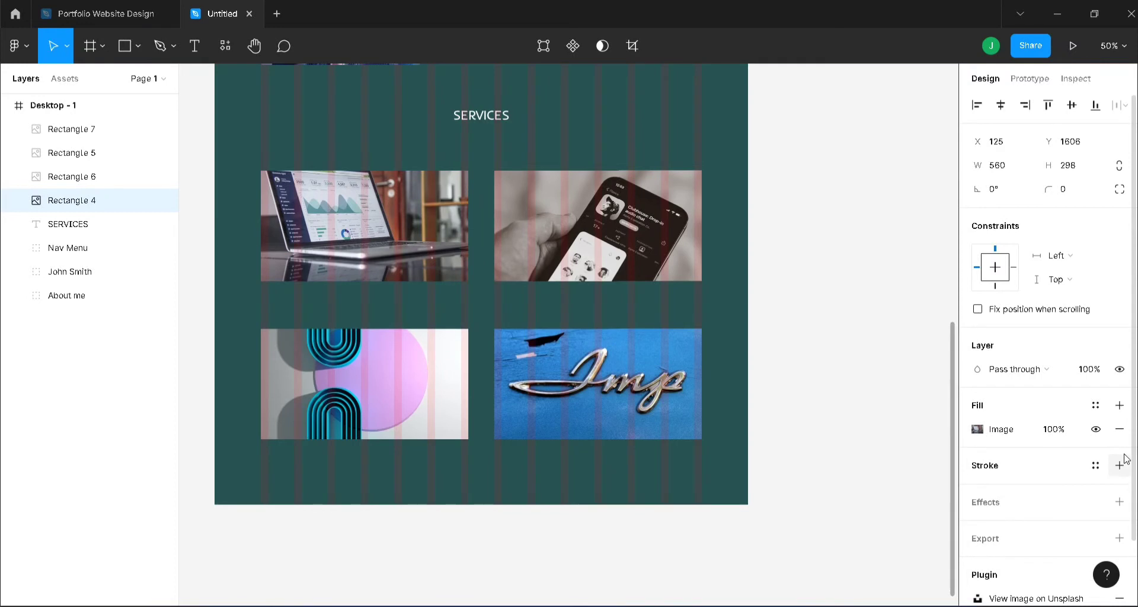
pyautogui.click(1120, 406)
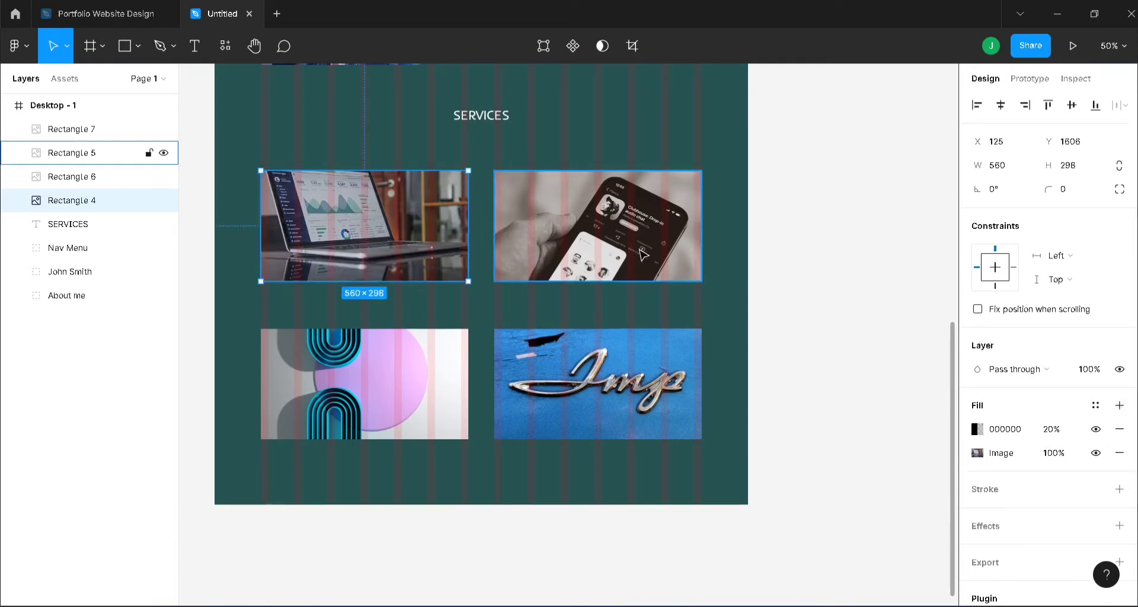
pyautogui.scroll(1, 643, 255)
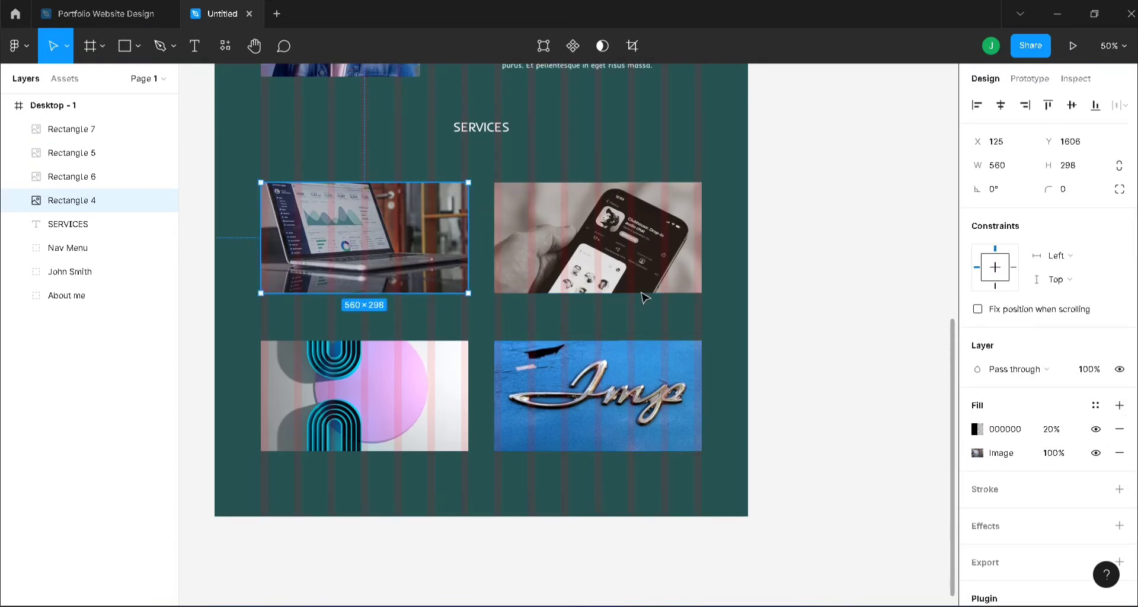
pyautogui.click(647, 268)
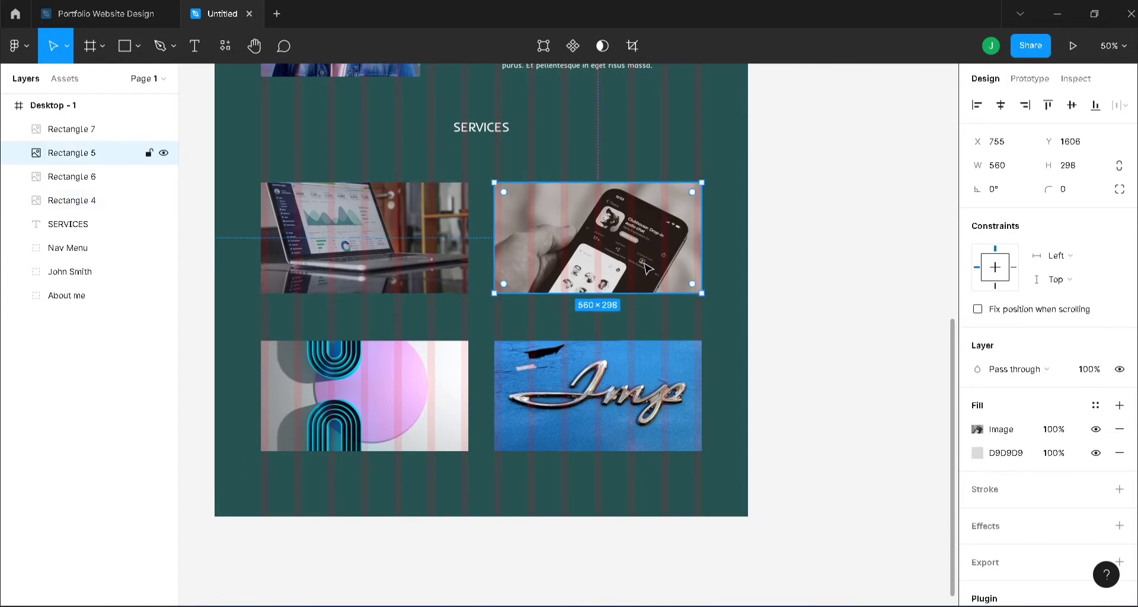
pyautogui.keyDown('shift'); pyautogui.click(432, 393); pyautogui.keyUp('shift')
pyautogui.click(863, 360)
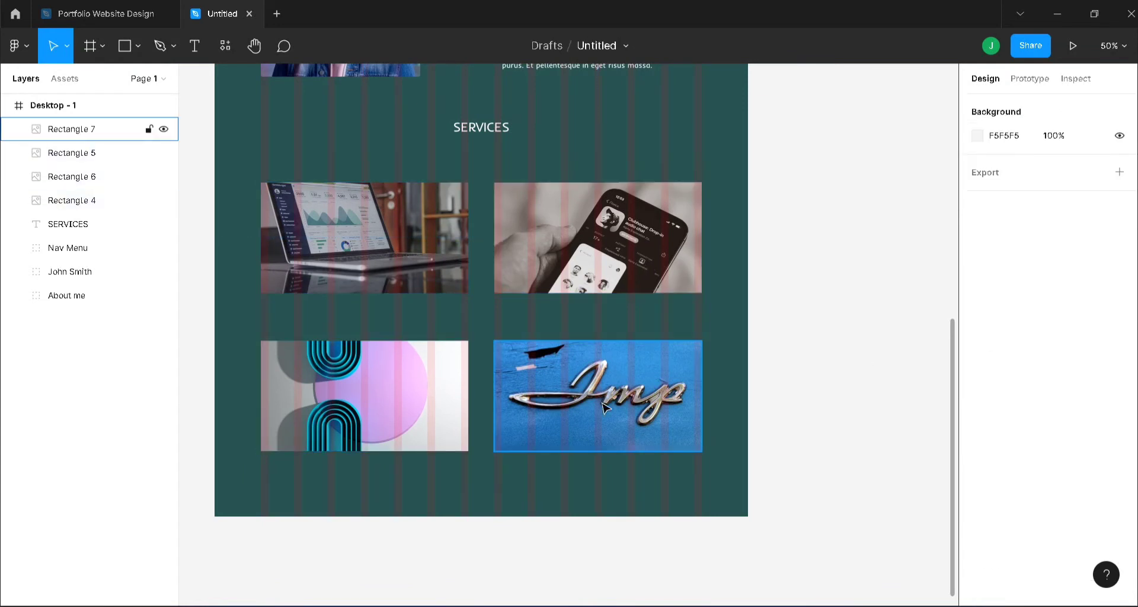
# Step: Remove the D9D9D9 fill from the blue lettering service image and add a 000000 fill at 20% over the photo
pyautogui.click(595, 408)
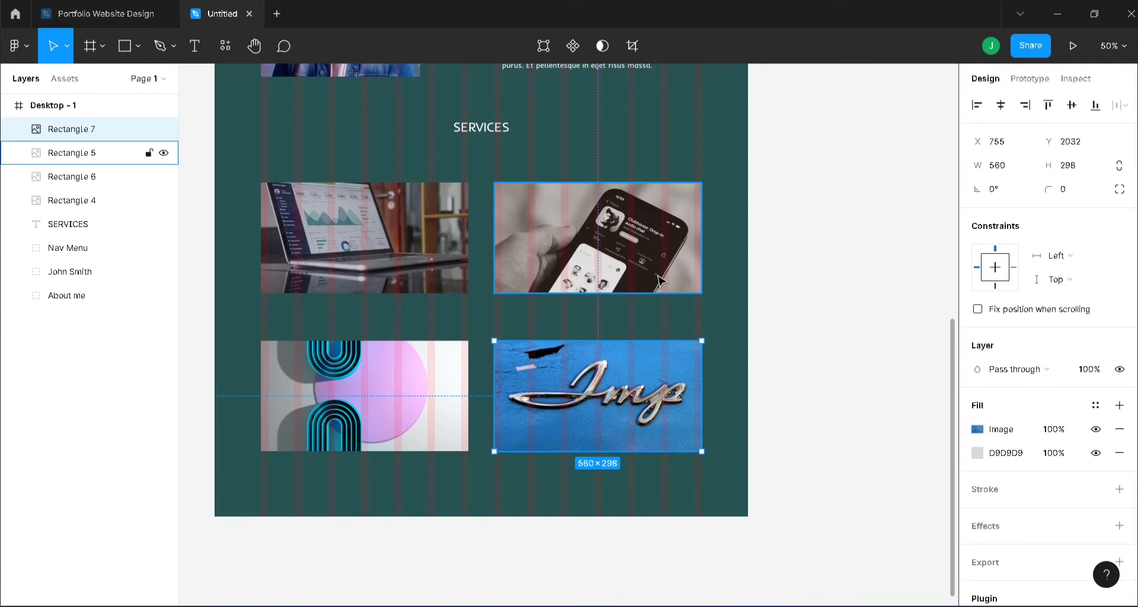
pyautogui.click(1120, 453)
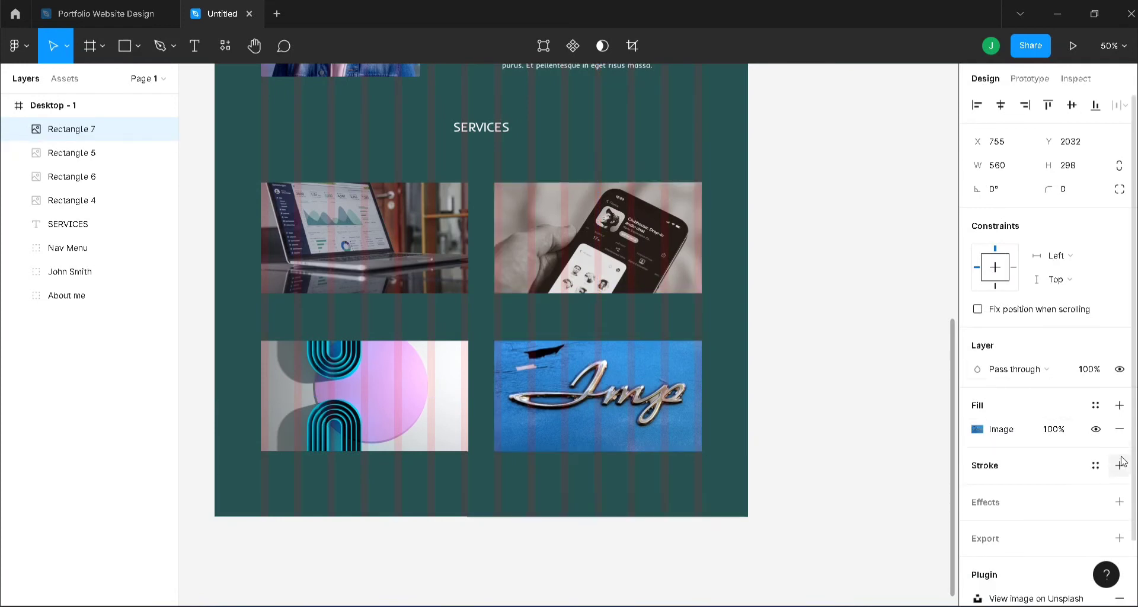
pyautogui.click(1119, 406)
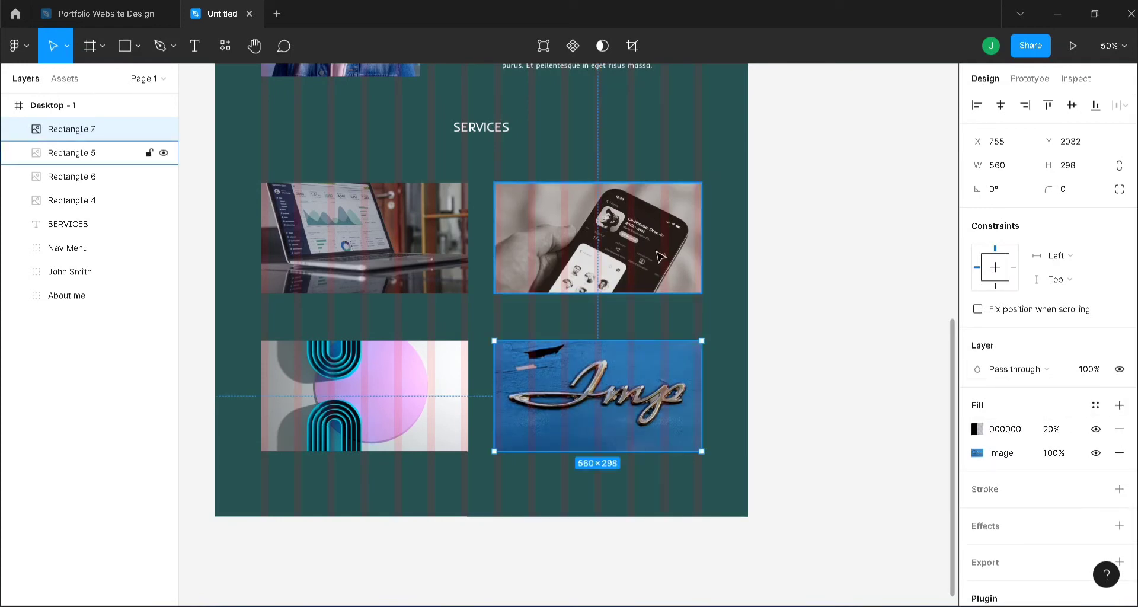
pyautogui.click(976, 429)
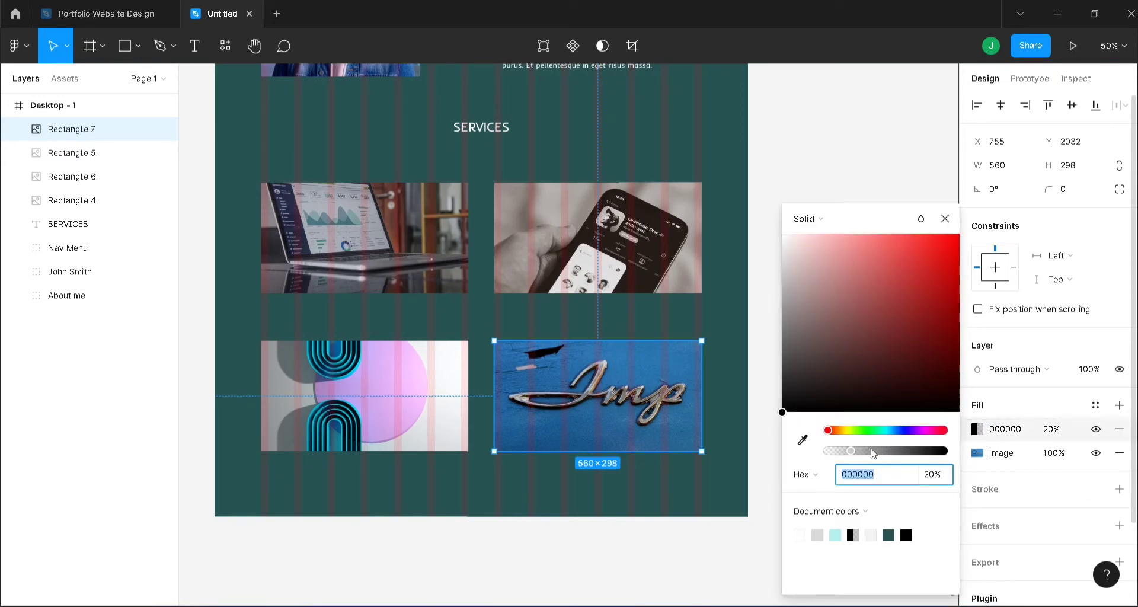
pyautogui.click(945, 218)
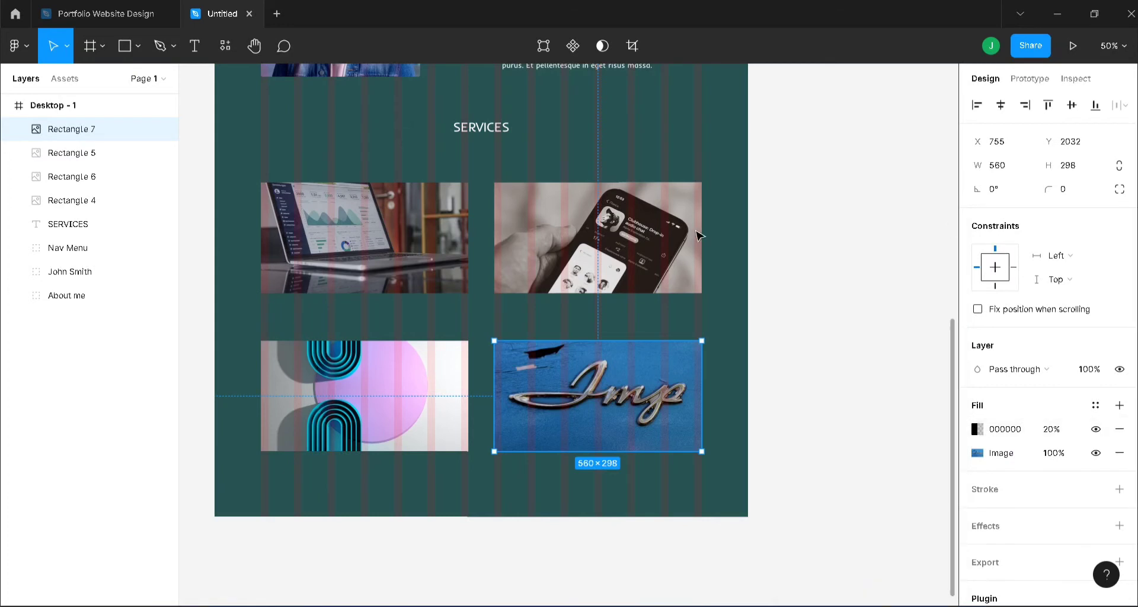
# Step: Remove the D9D9D9 fill from the phone service image and add a 000000 fill at 20% over the photo
pyautogui.click(616, 237)
pyautogui.click(1120, 453)
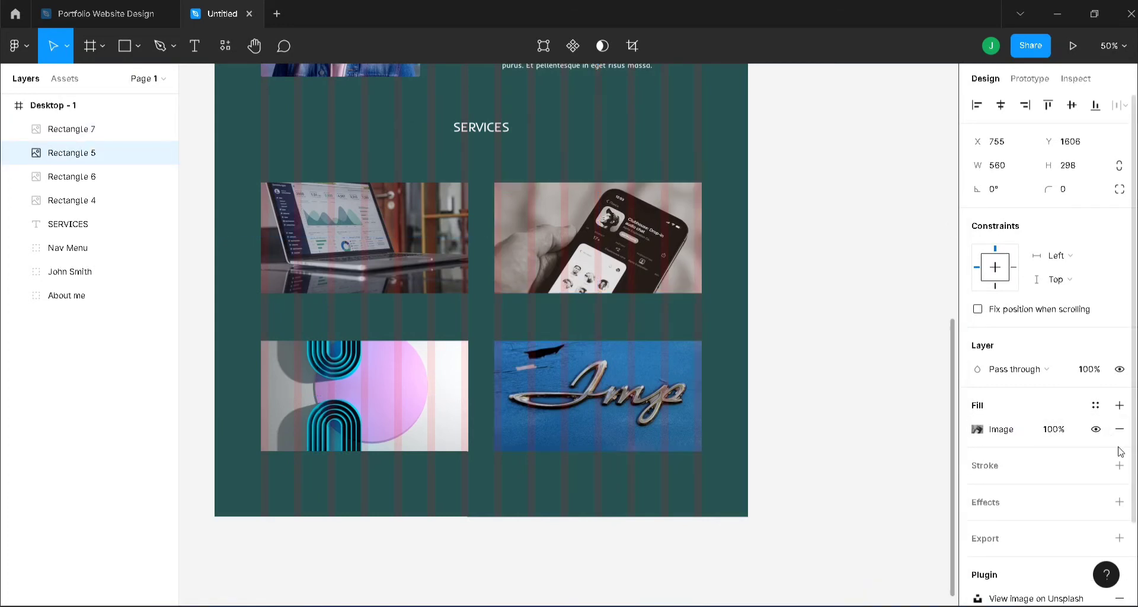
pyautogui.click(1119, 406)
# Step: Remove the D9D9D9 fill from the abstract pink-circle service image and add a 000000 fill at 20% over the photo
pyautogui.click(414, 389)
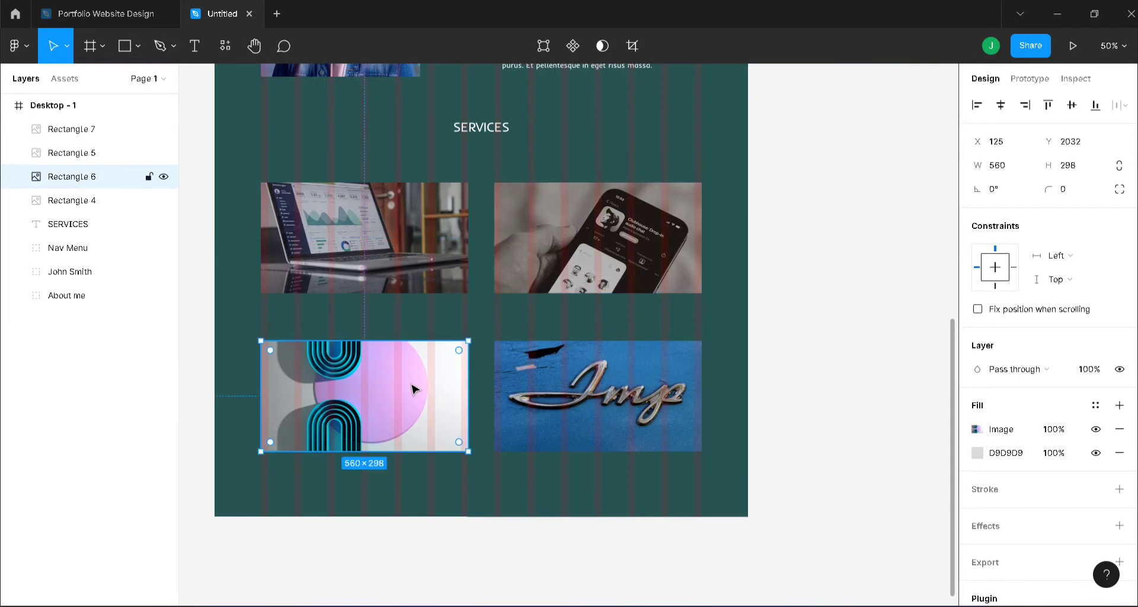
pyautogui.click(1120, 453)
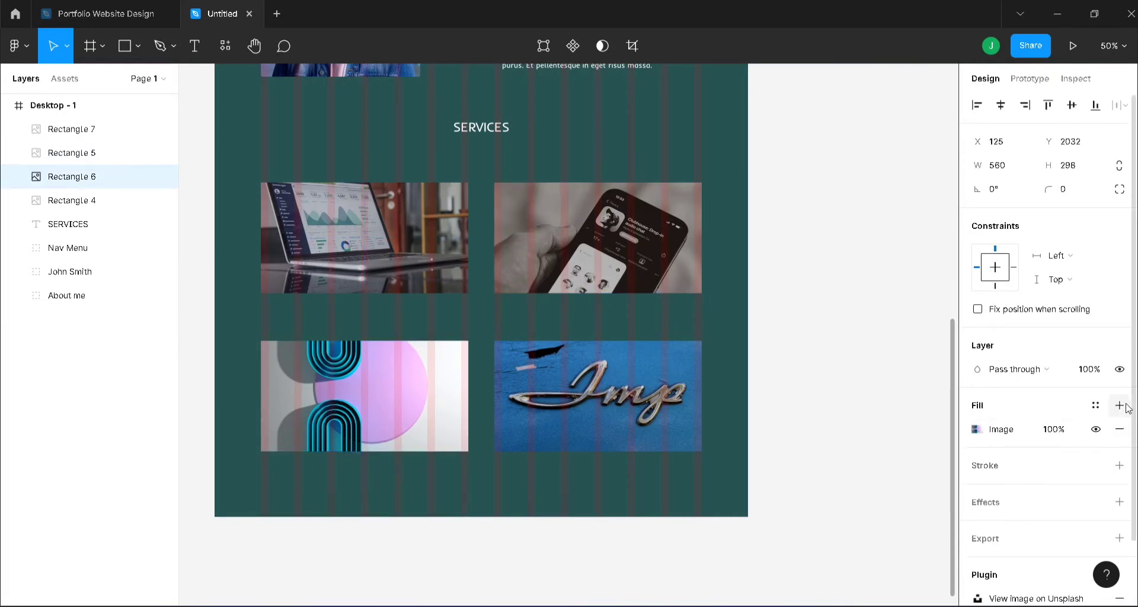
pyautogui.click(1120, 405)
pyautogui.click(933, 421)
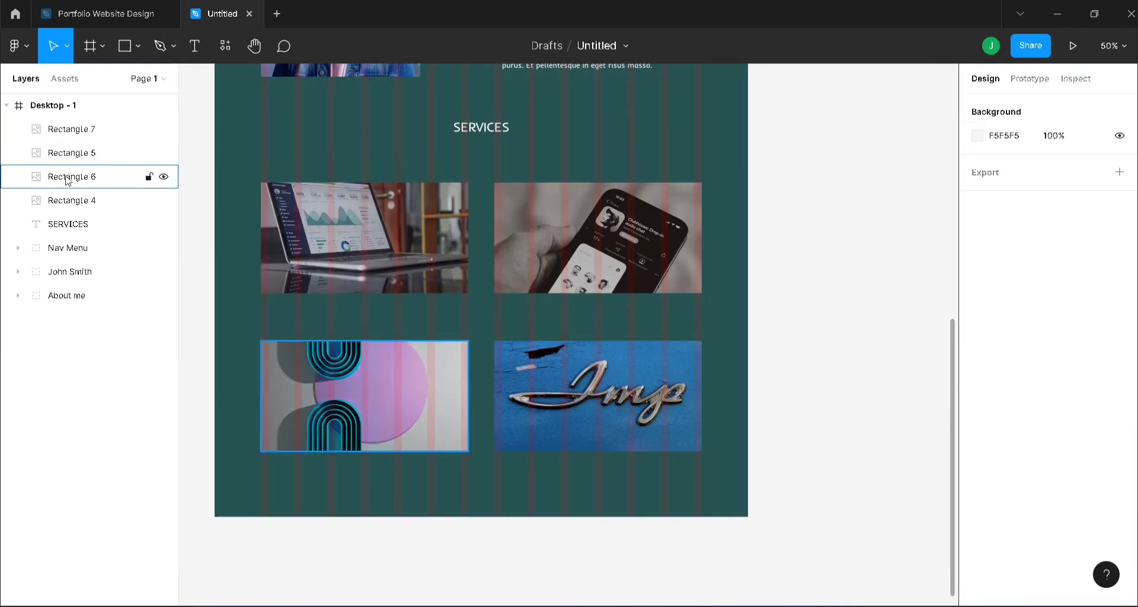
# Step: Hide the Desktop - 1 frame's 14-column layout grid to check the Services images, and show the grid again
pyautogui.click(31, 105)
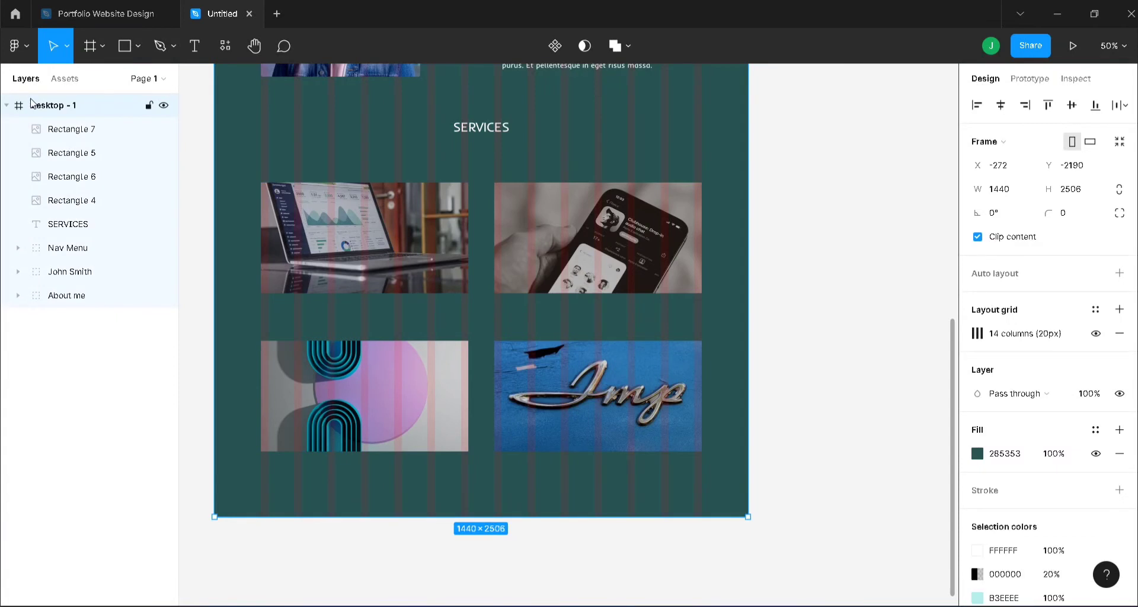
pyautogui.click(1095, 334)
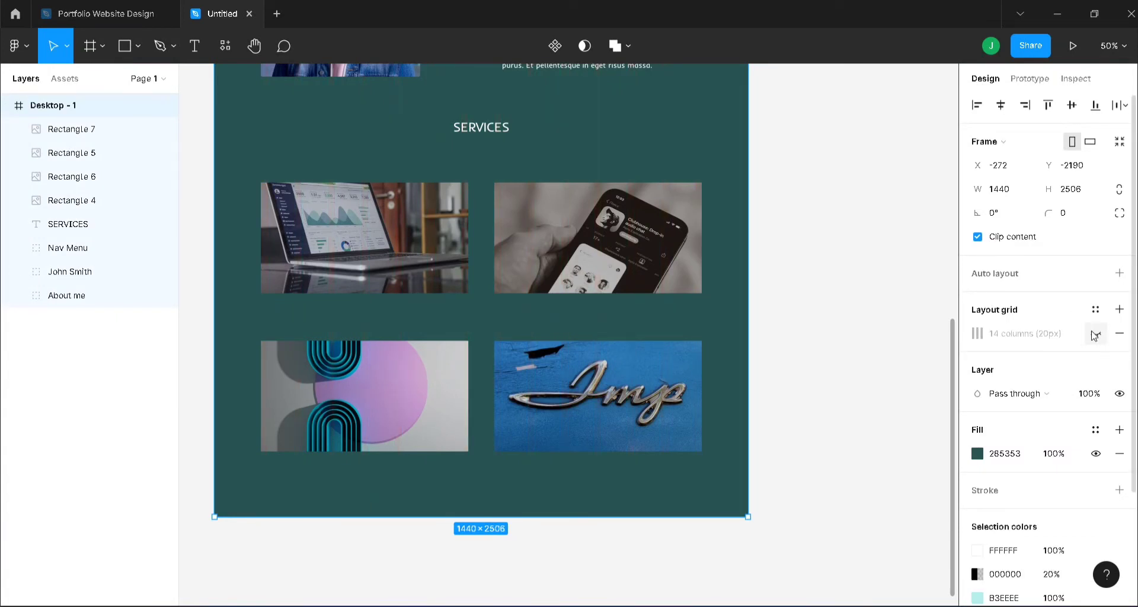
pyautogui.click(1095, 333)
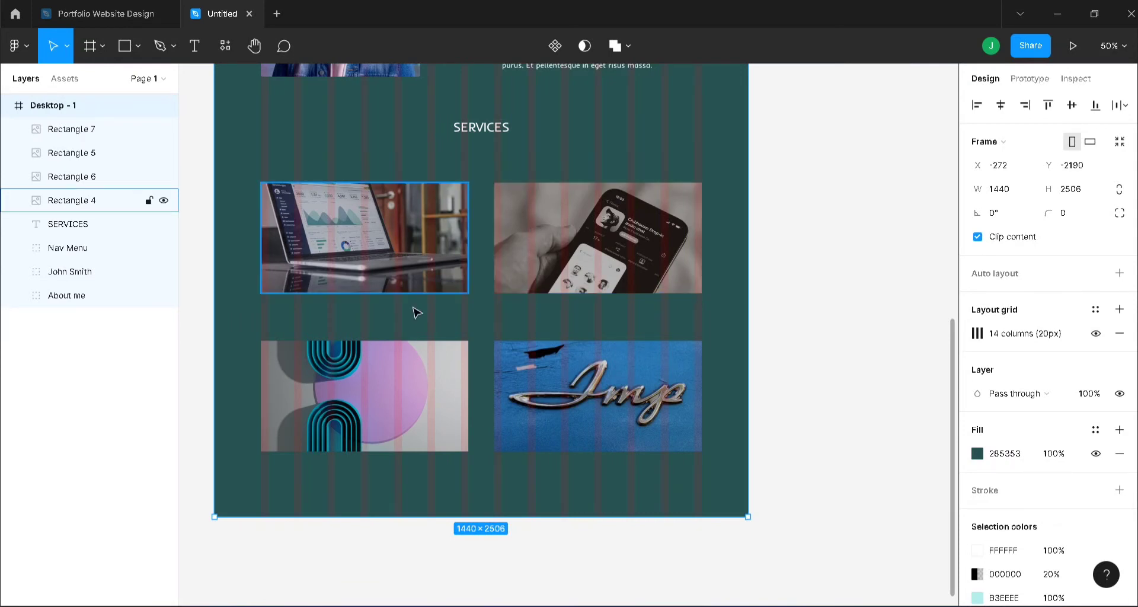
# Step: Add the text "Web Design" as a caption beneath the laptop service image
pyautogui.hotkey('shift', '0')
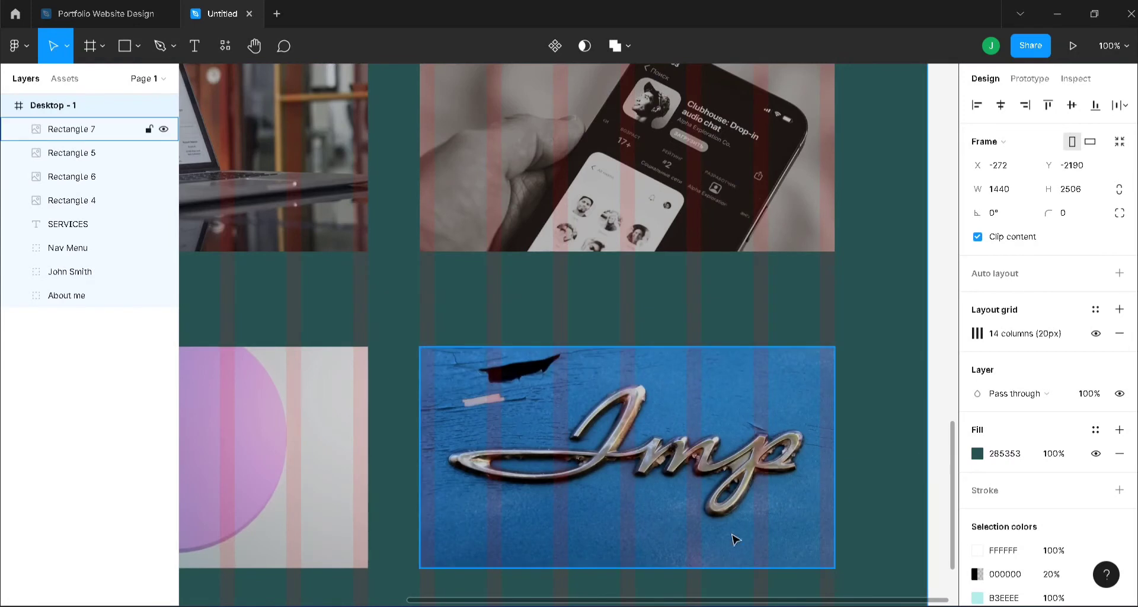
pyautogui.hscroll(-5, 490, 300)
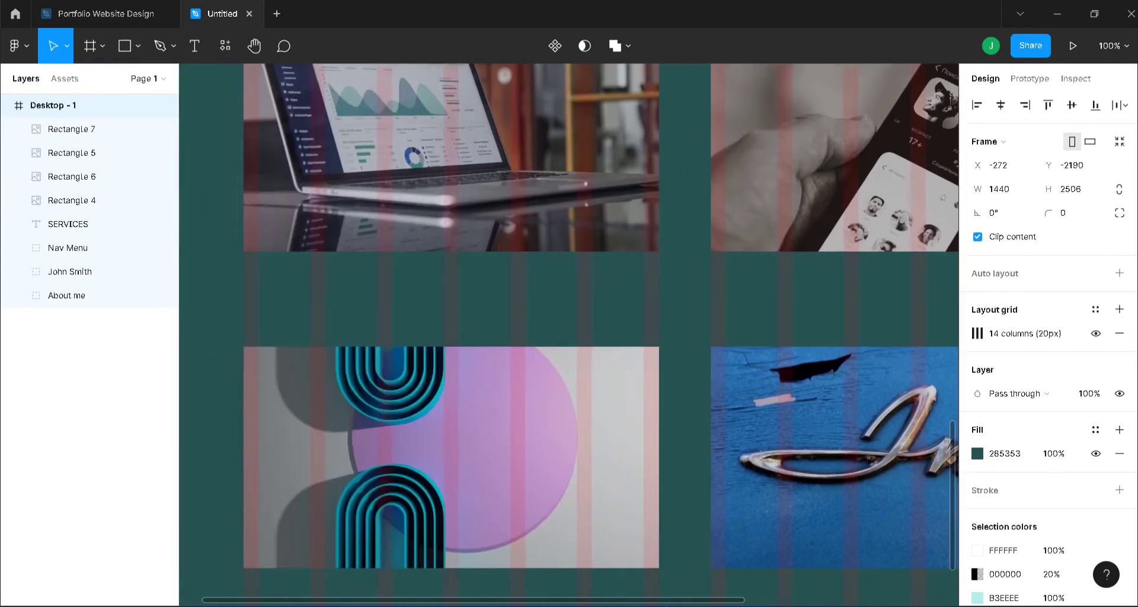
pyautogui.press('t')
pyautogui.click(448, 277)
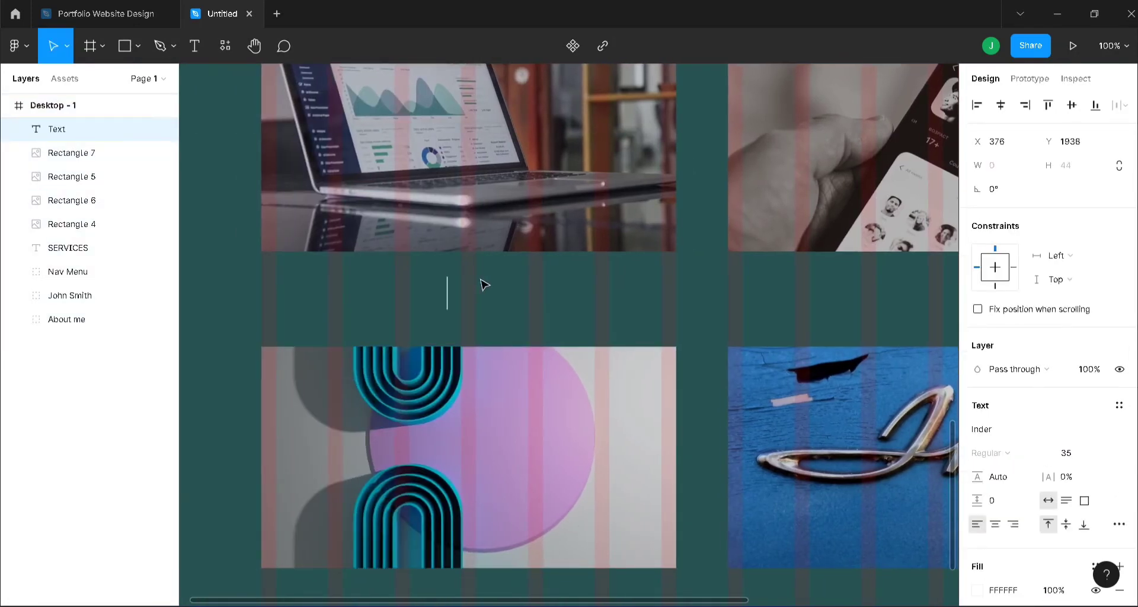
pyautogui.write('wEB')
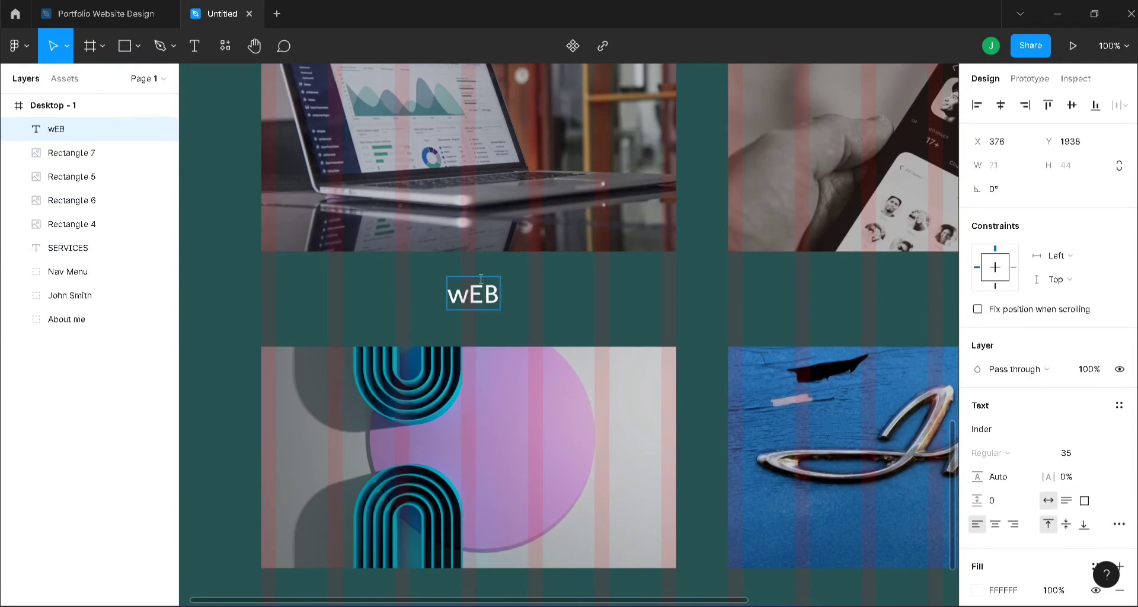
pyautogui.press('BackSpace')
pyautogui.press('BackSpace')
pyautogui.press('BackSpace')
pyautogui.write('Web')
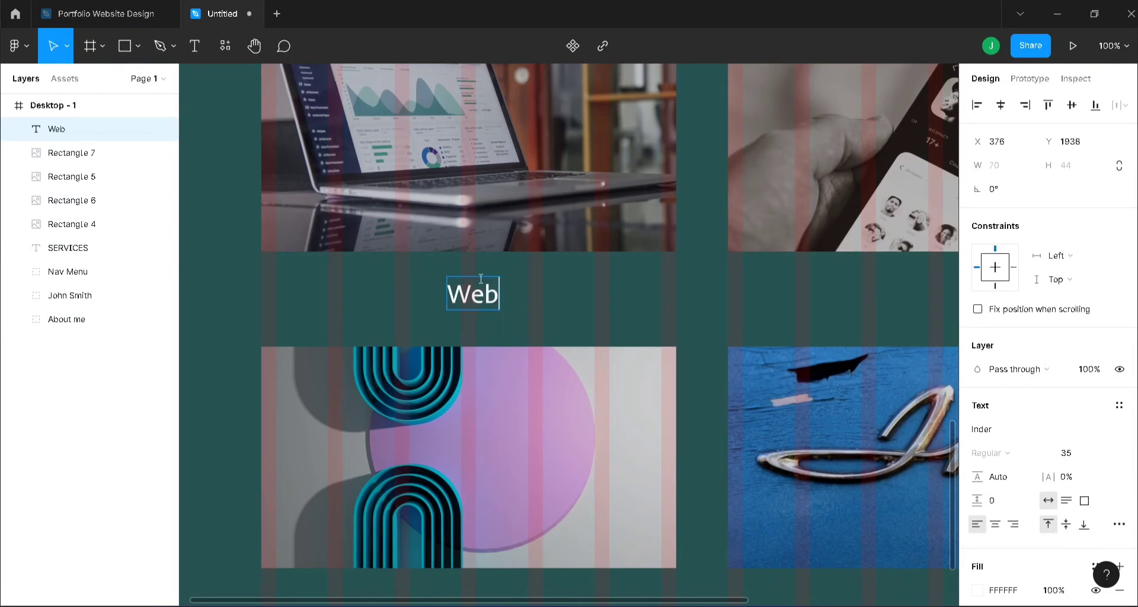
pyautogui.write(' Design')
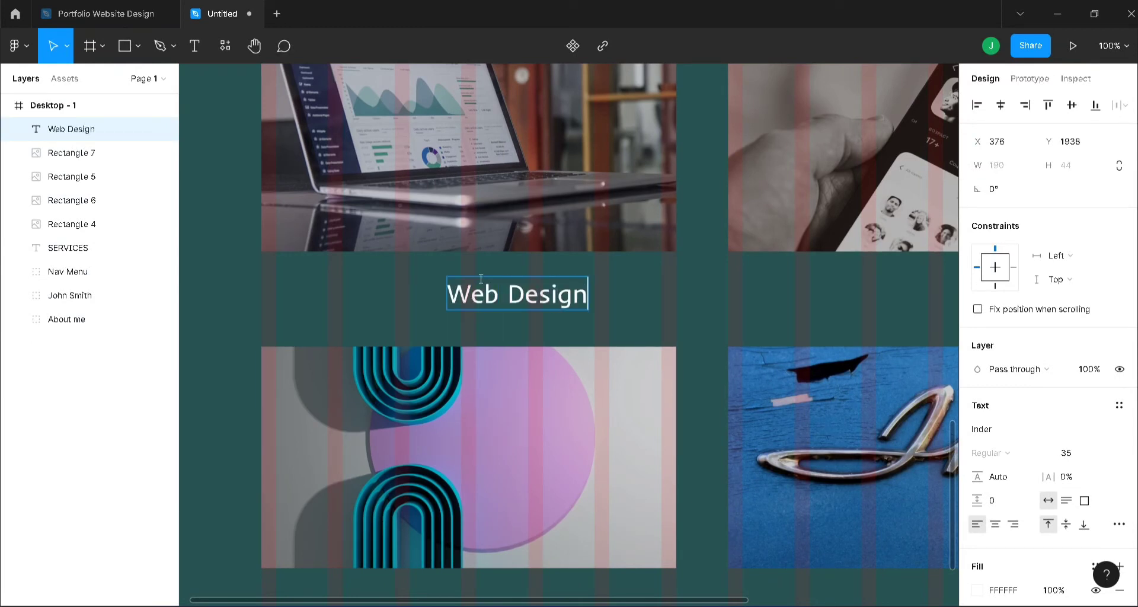
pyautogui.press('Escape')
# Step: Duplicate the "Web Design" caption, place the copy beneath the phone image and change its text to "App Design"
pyautogui.hotkey('ctrl', 'd')
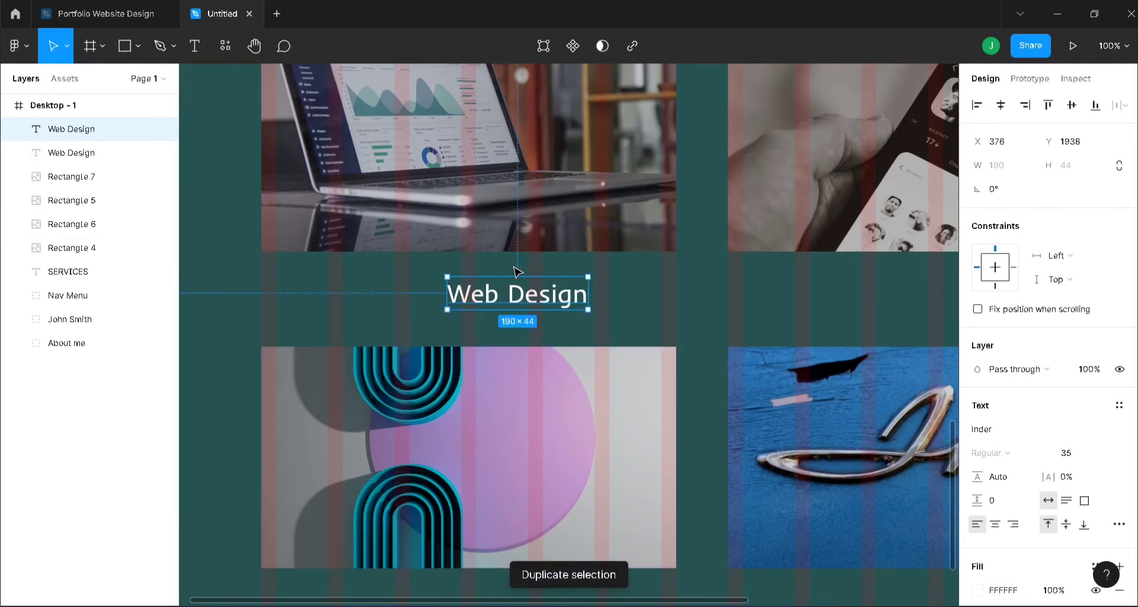
pyautogui.moveTo(534, 297); pyautogui.dragTo(935, 300)
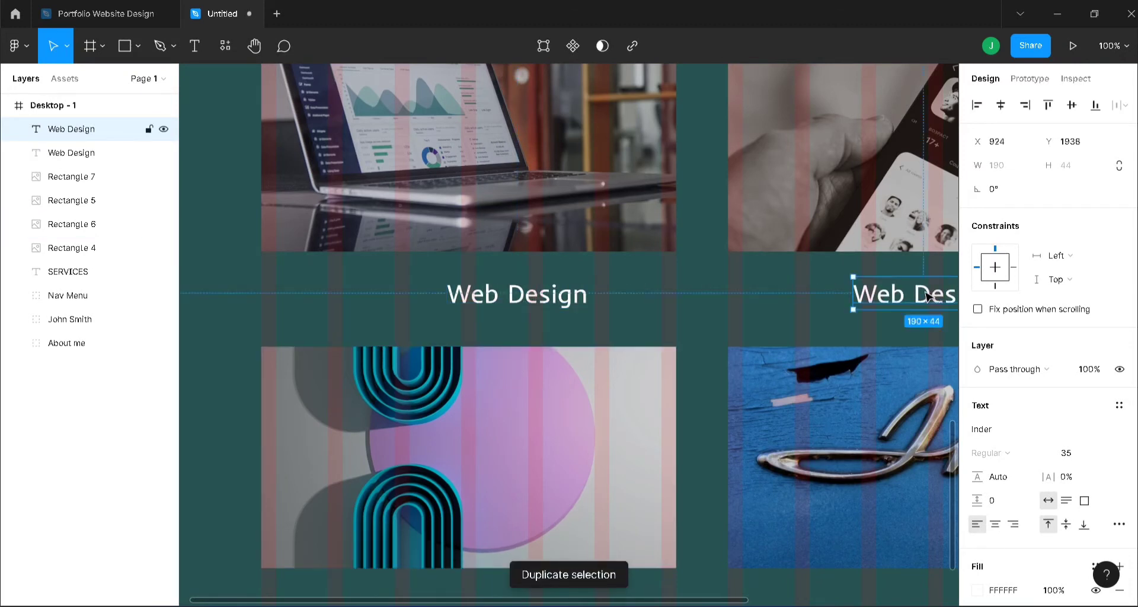
pyautogui.doubleClick(935, 297)
pyautogui.write('App Design')
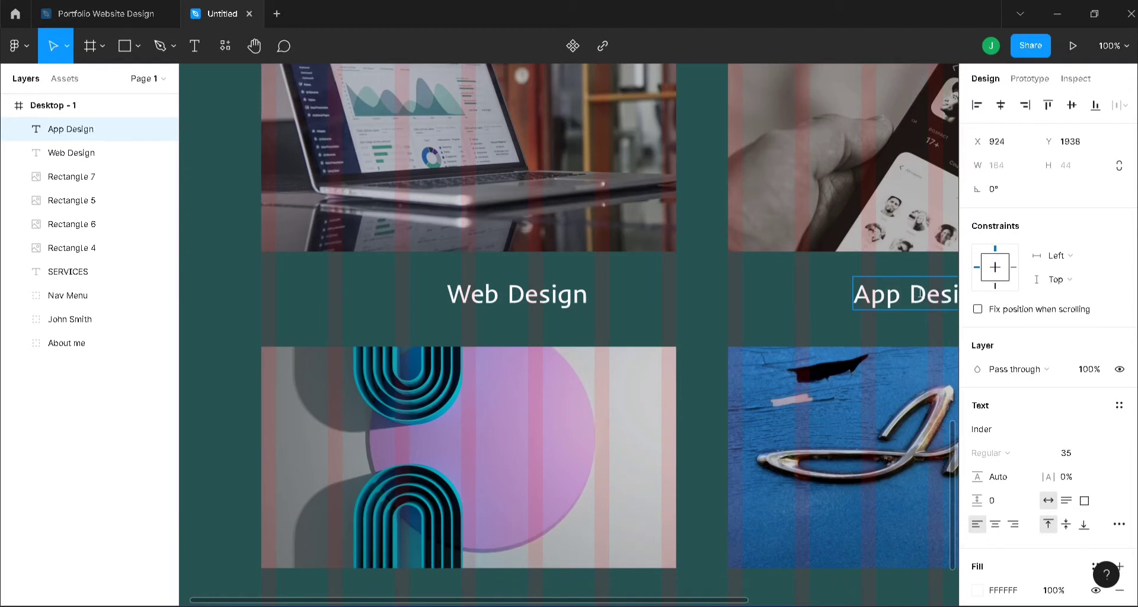
pyautogui.hotkey('ctrl', '-')
pyautogui.press('Escape')
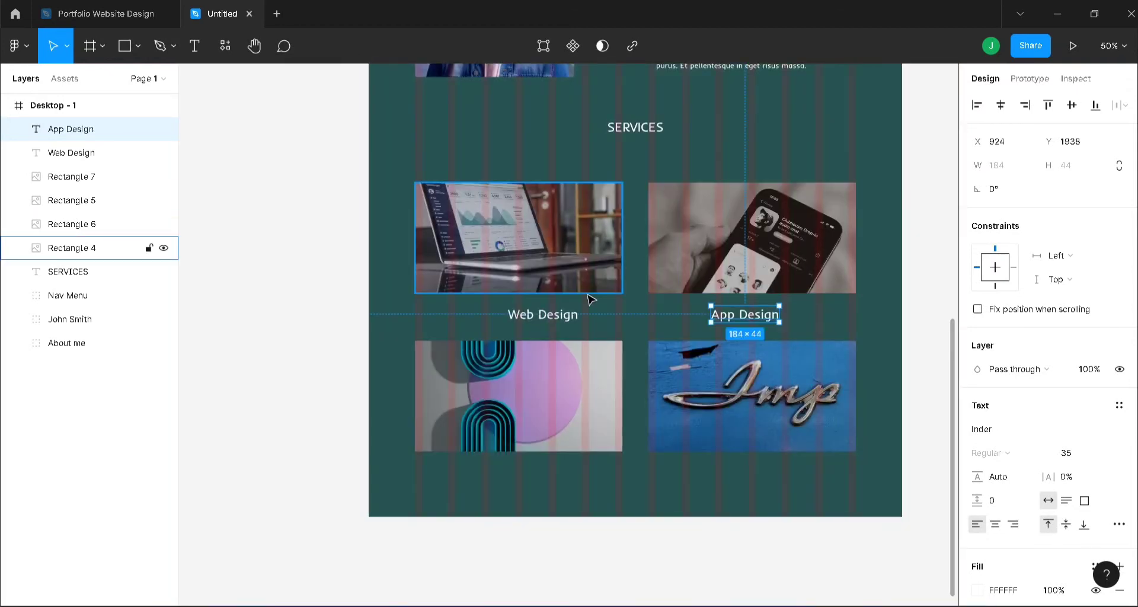
# Step: Centre the "App Design" and "Web Design" captions horizontally beneath their images
pyautogui.keyDown('shift'); pyautogui.click(572, 315); pyautogui.keyUp('shift')
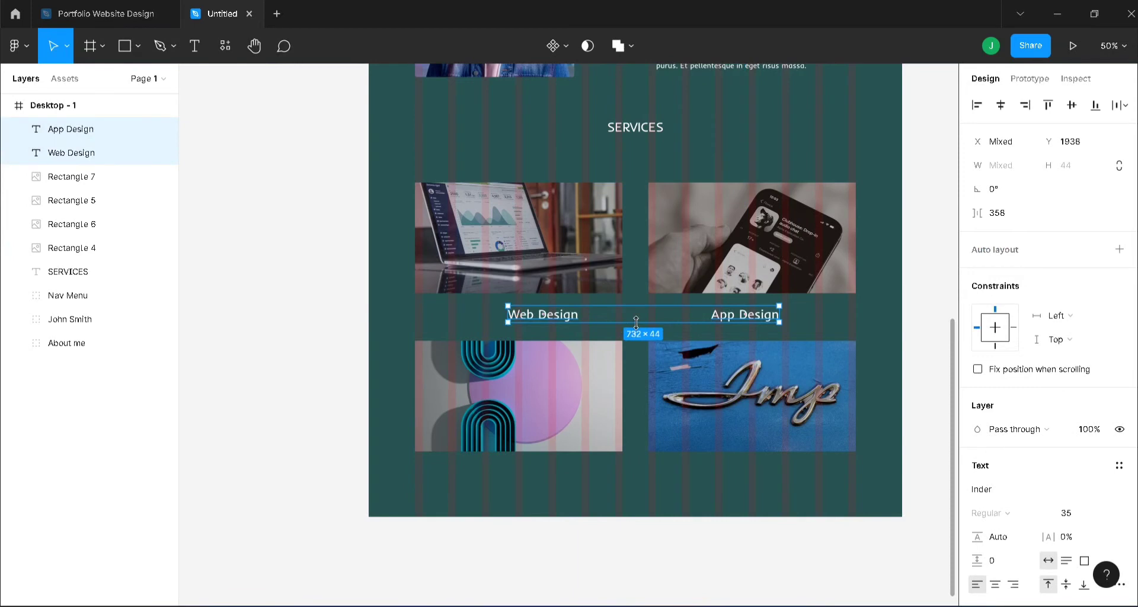
pyautogui.click(680, 316)
pyautogui.moveTo(744, 317); pyautogui.dragTo(753, 320)
pyautogui.click(558, 322)
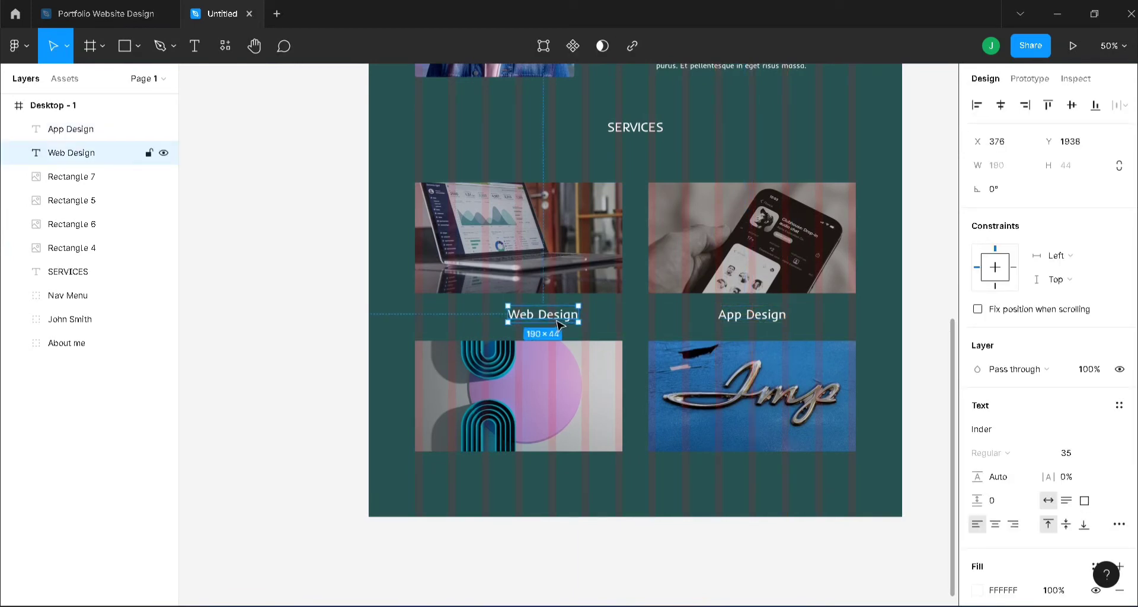
pyautogui.moveTo(555, 320); pyautogui.dragTo(529, 320)
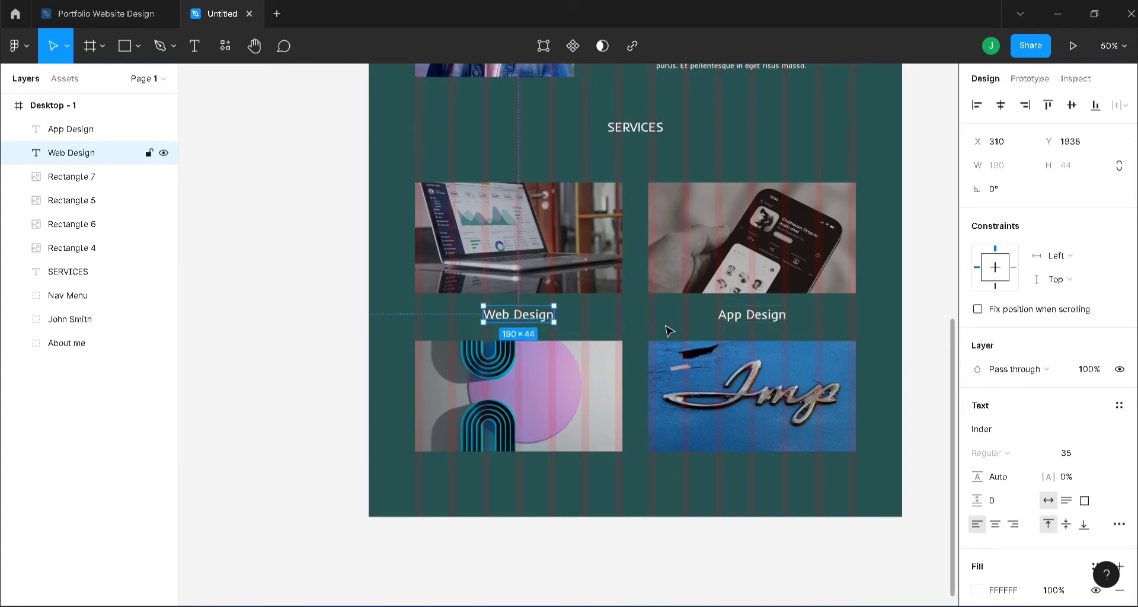
# Step: Duplicate the "Web Design" and "App Design" captions together and place the copies directly beneath the two lower service images
pyautogui.keyDown('shift'); pyautogui.click(765, 314); pyautogui.keyUp('shift')
pyautogui.hotkey('ctrl', 'd')
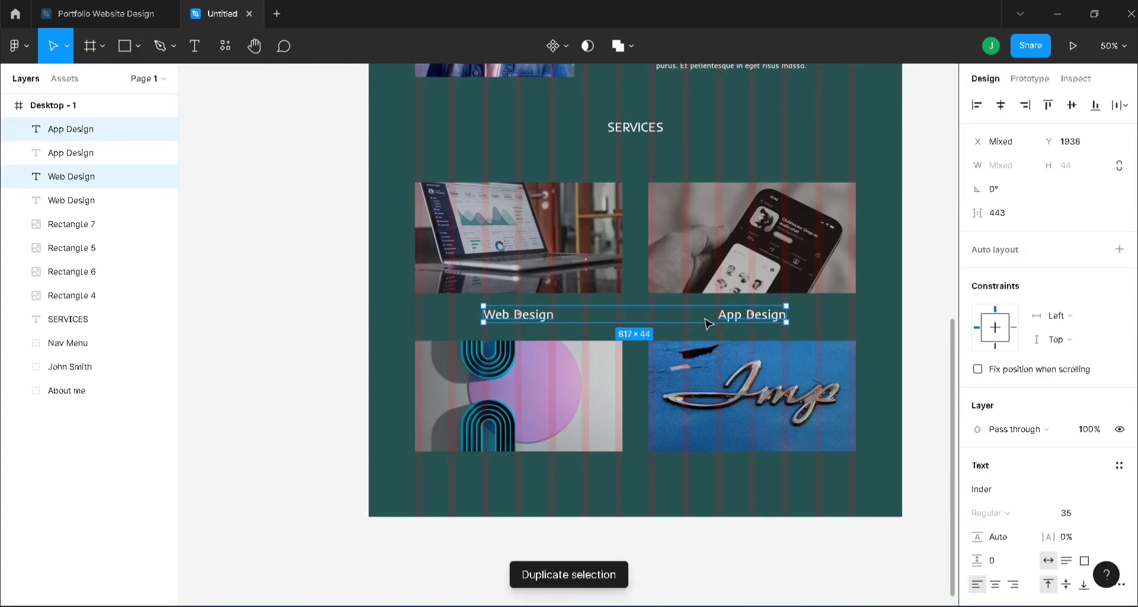
pyautogui.moveTo(706, 322); pyautogui.dragTo(698, 482)
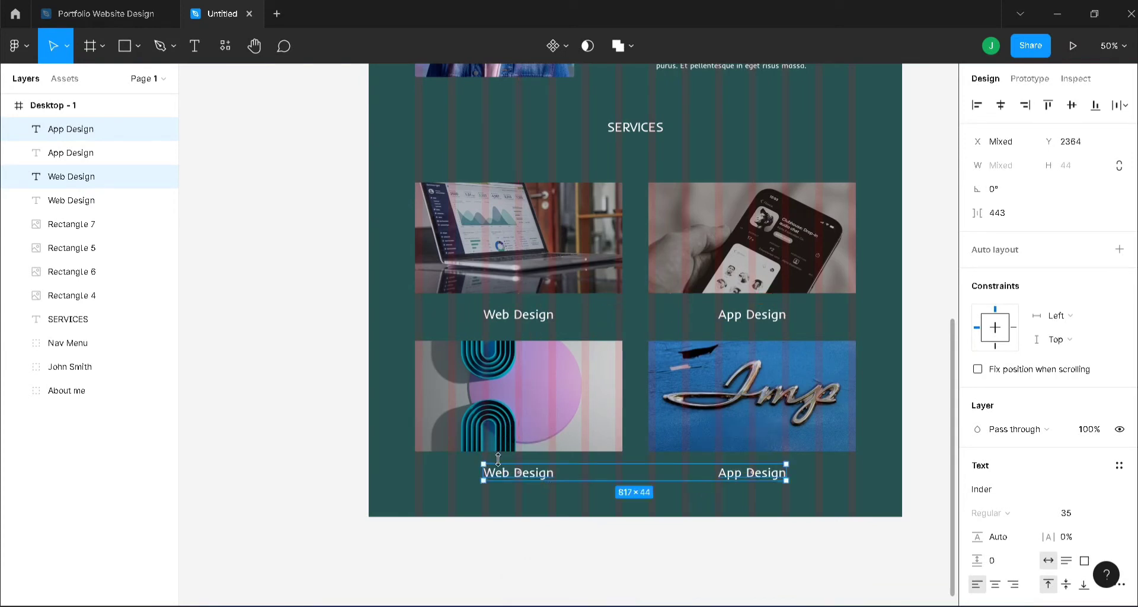
# Step: Change the caption beneath the abstract pink-circle image to "Graphics Design"
pyautogui.doubleClick(512, 475)
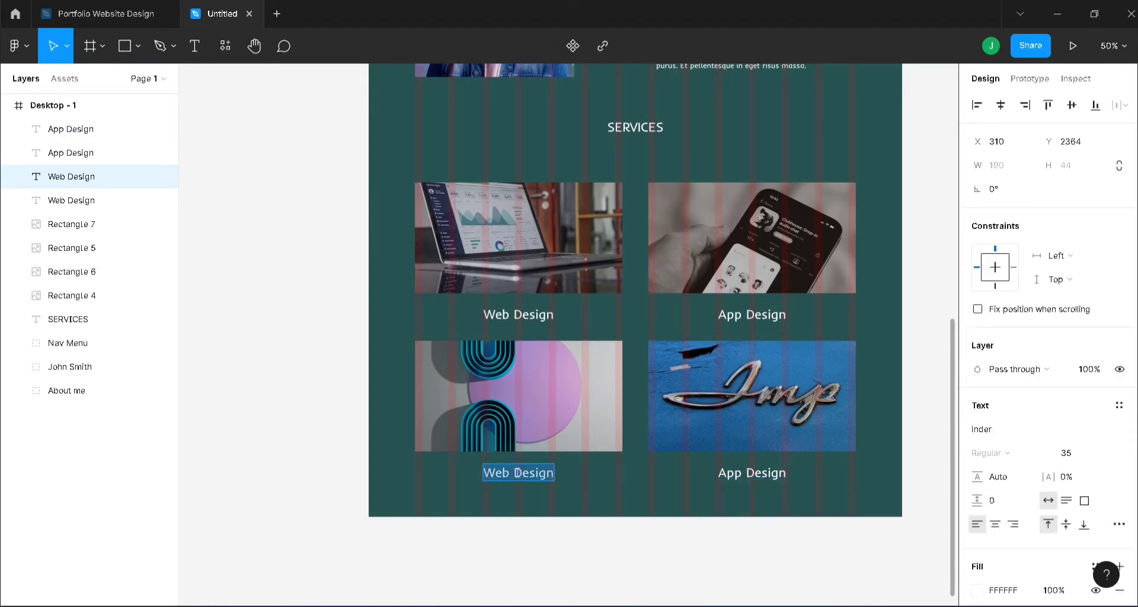
pyautogui.click(510, 472)
pyautogui.moveTo(504, 472); pyautogui.dragTo(476, 472)
pyautogui.write('Grap')
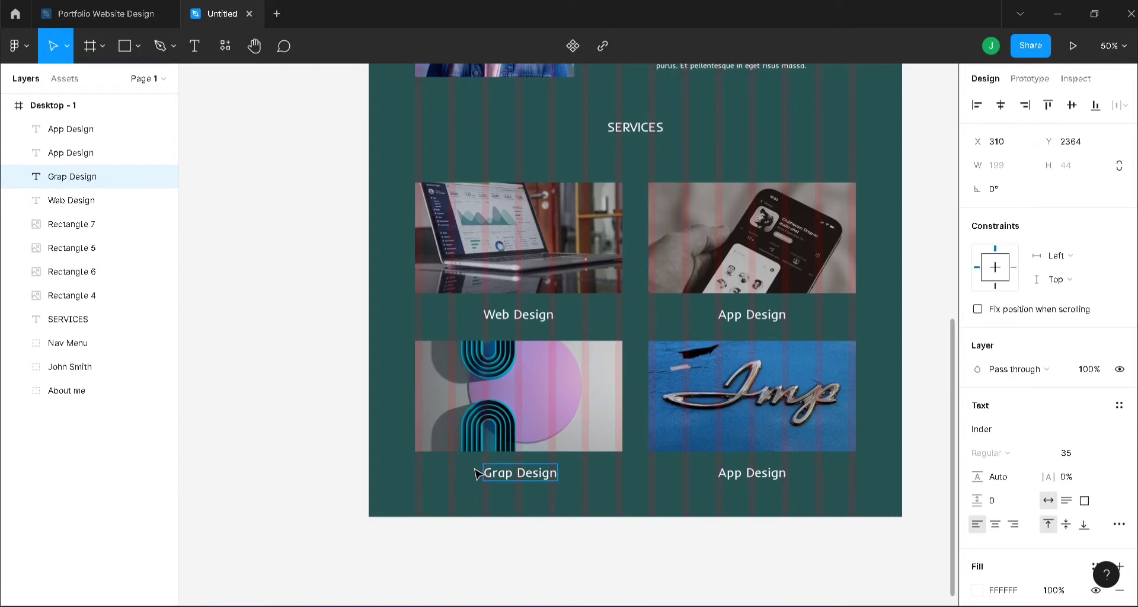
pyautogui.write('hics')
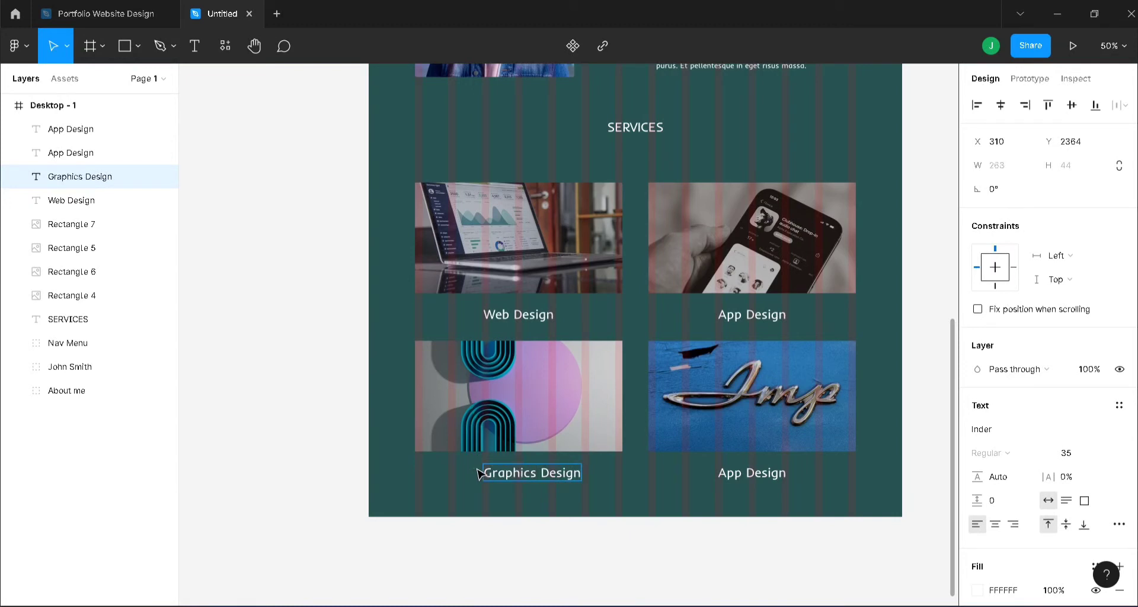
pyautogui.press('Escape')
# Step: Change the caption beneath the blue lettering image to "Logo Design"
pyautogui.doubleClick(724, 473)
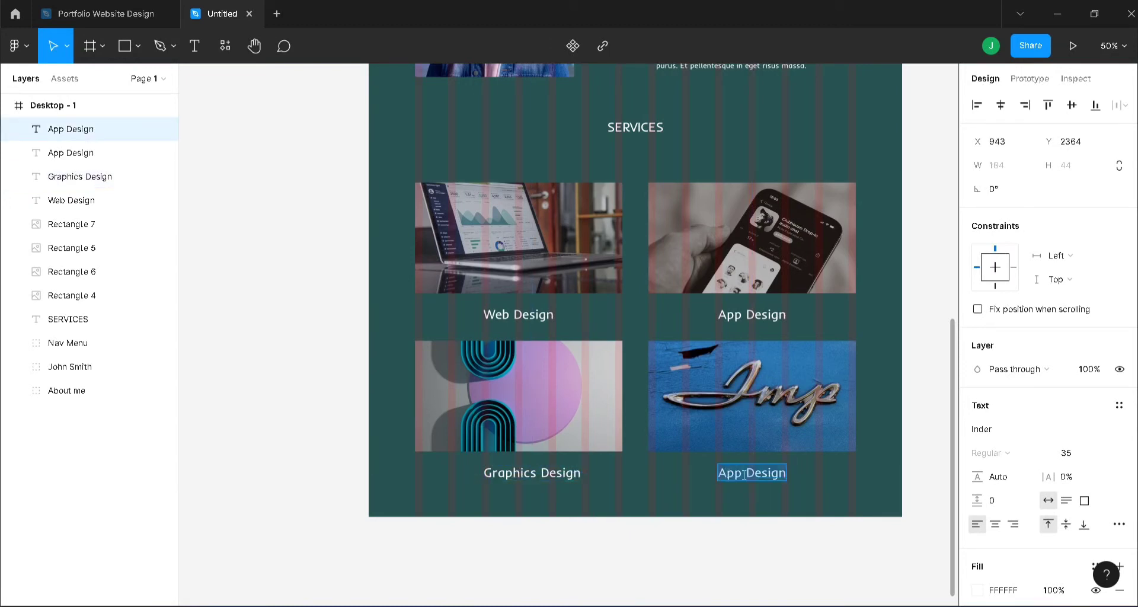
pyautogui.doubleClick(724, 474)
pyautogui.write('Logo')
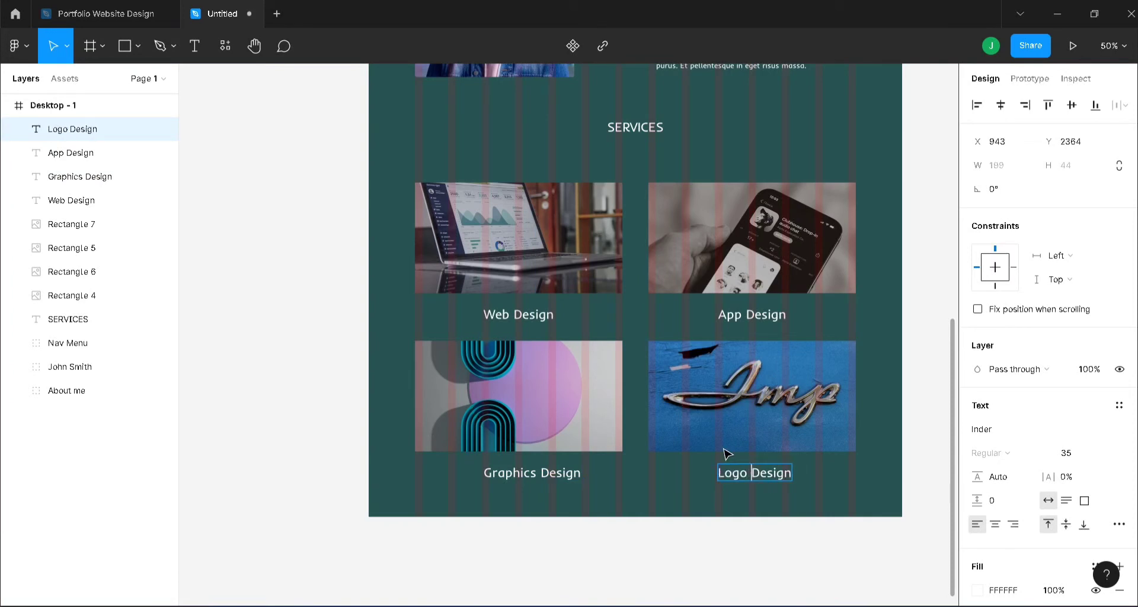
pyautogui.press('Escape')
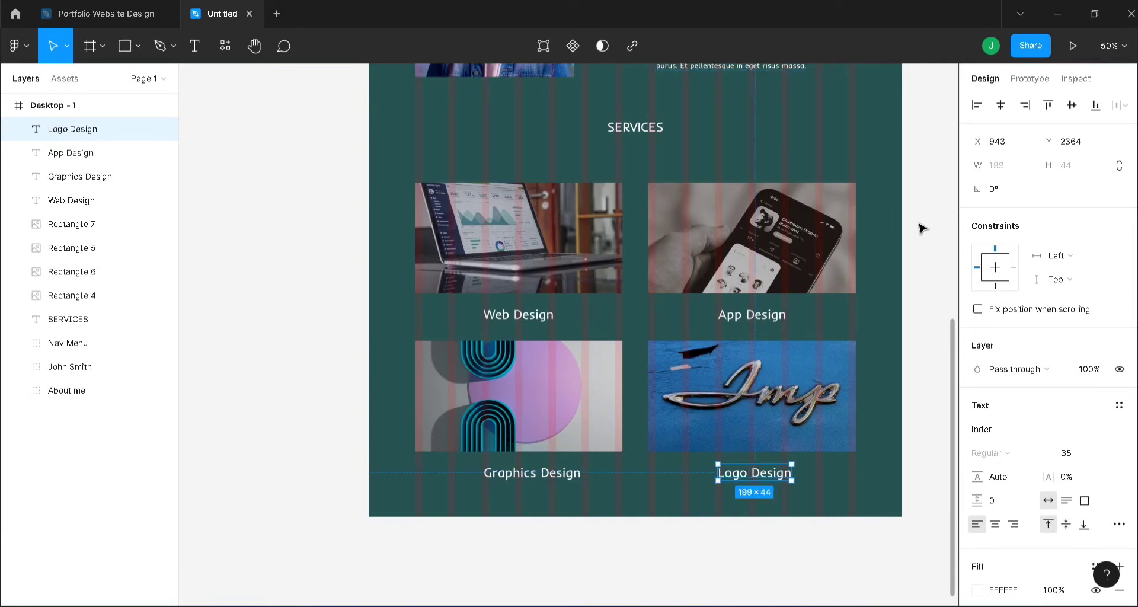
# Step: Move the SERVICES heading to the front of the layer order and group it with the four service images and captions
pyautogui.click(95, 319)
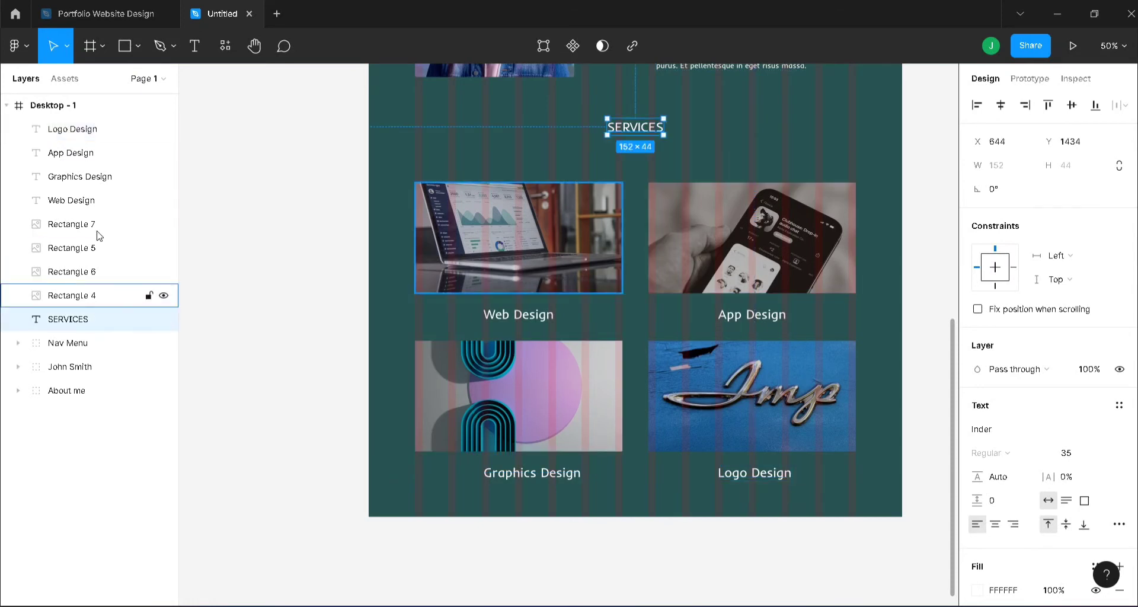
pyautogui.moveTo(64, 311); pyautogui.dragTo(59, 122)
pyautogui.keyDown('shift'); pyautogui.click(94, 318); pyautogui.keyUp('shift')
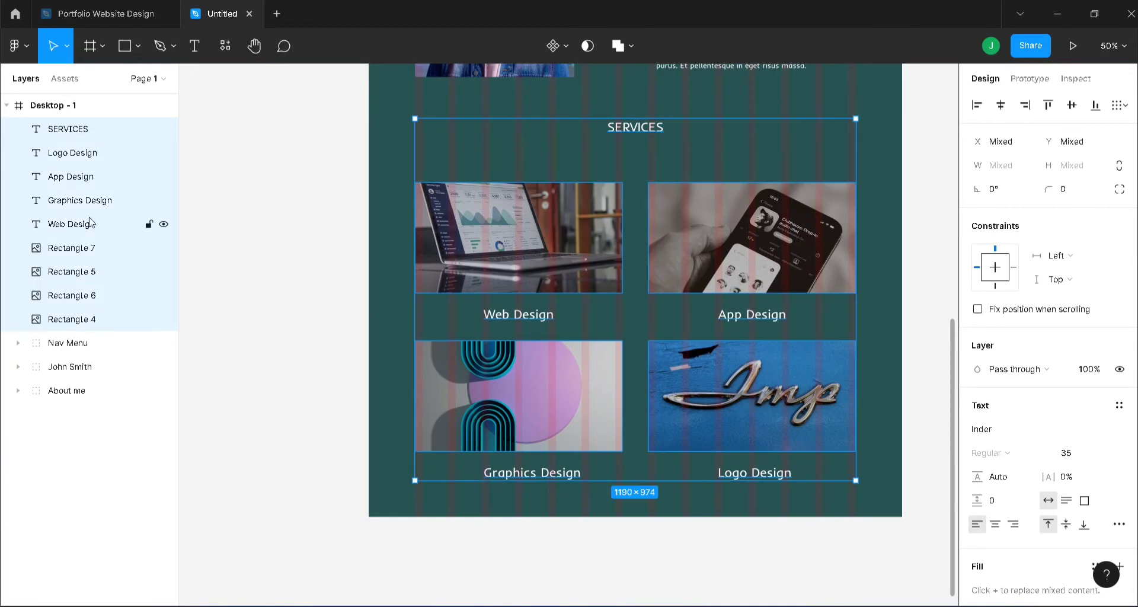
pyautogui.hotkey('ctrl', 'g')
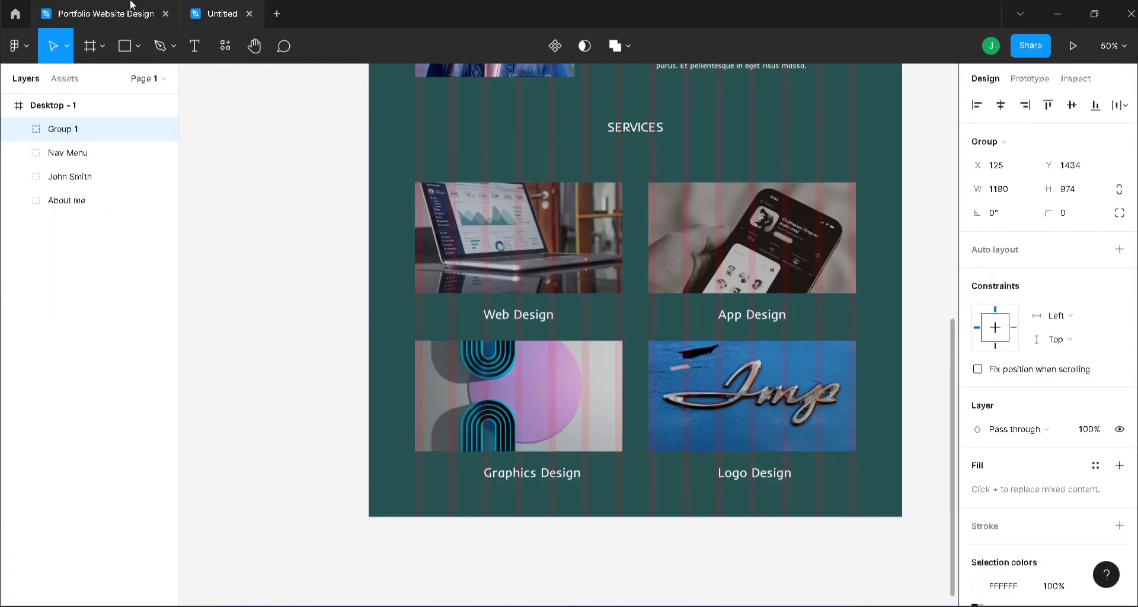
# Step: Select the four images and their captions inside the Services group and move them up about 20 px toward the heading
pyautogui.click(69, 124)
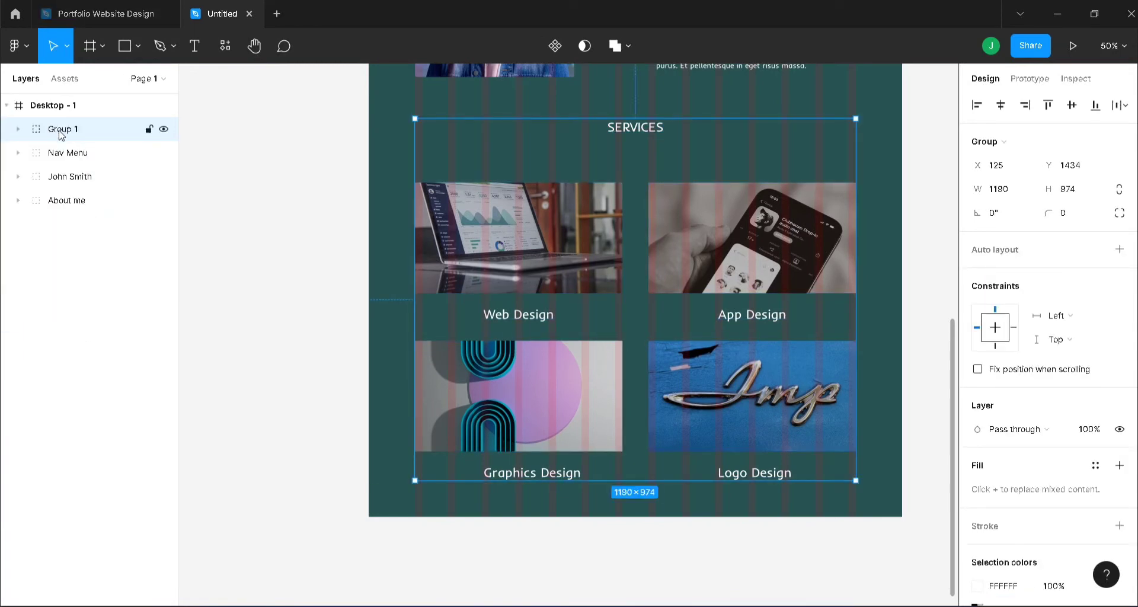
pyautogui.click(18, 130)
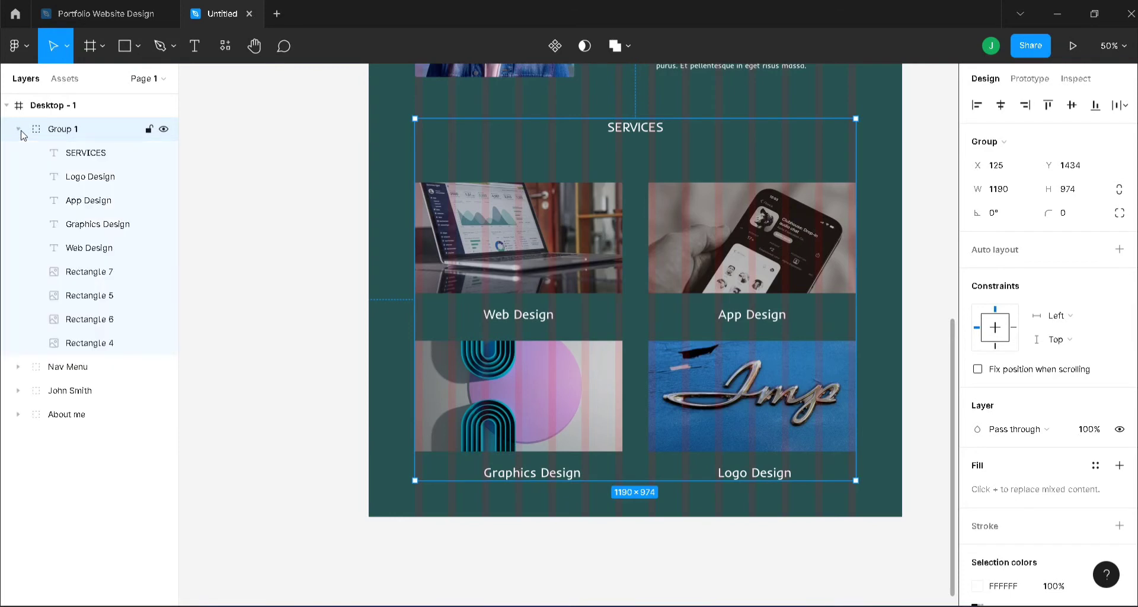
pyautogui.click(72, 176)
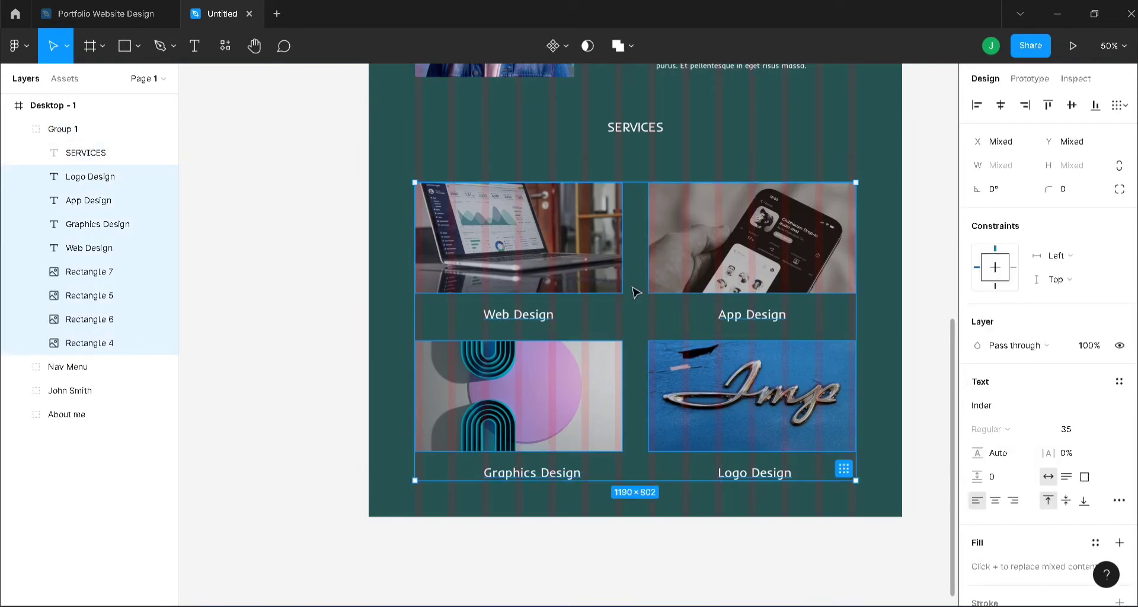
pyautogui.hotkey('shift', 'Up')
pyautogui.hotkey('shift', 'Up')
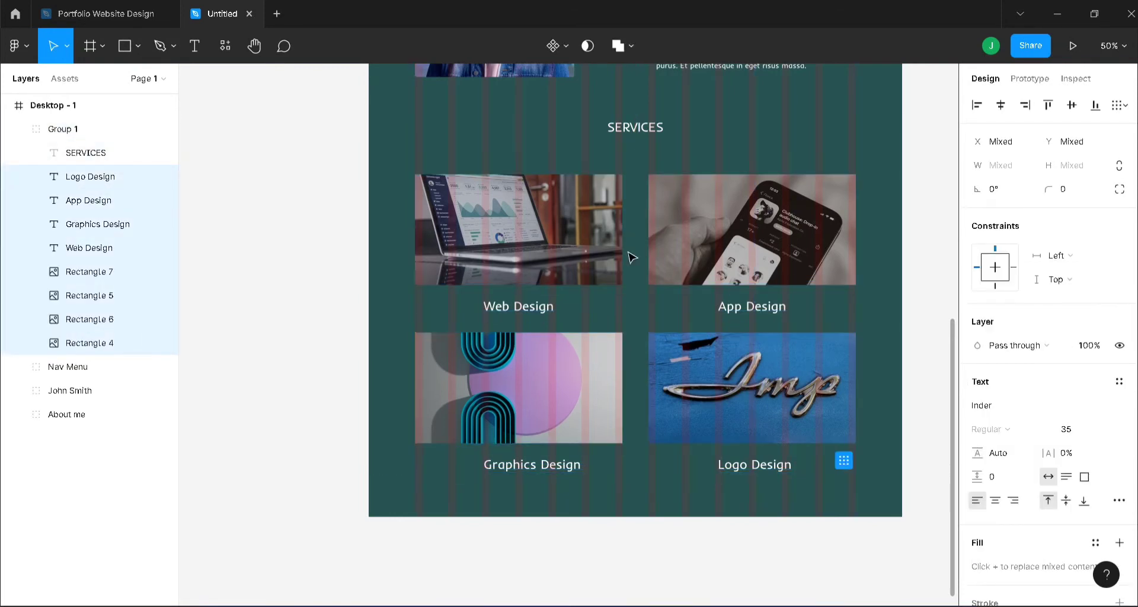
# Step: Add the SERVICES heading to the selected images and captions and move them all up about 30 px
pyautogui.keyDown('shift'); pyautogui.click(643, 136); pyautogui.keyUp('shift')
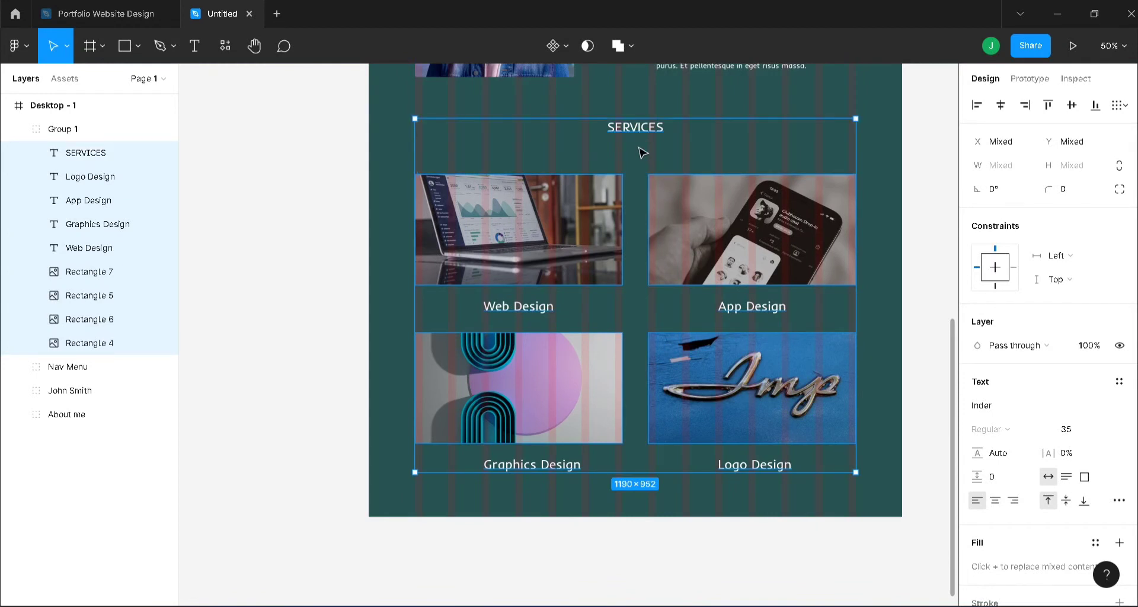
pyautogui.hotkey('shift', 'Up')
pyautogui.hotkey('shift', 'Up')
pyautogui.hotkey('shift', 'Up')
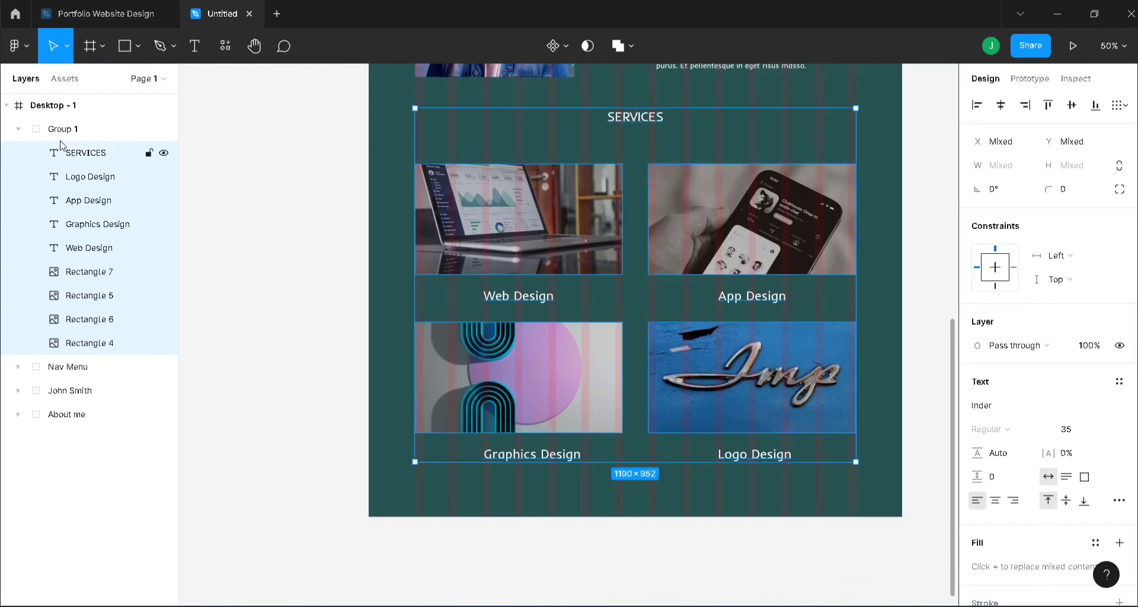
# Step: Rename the new group "Services" and place it below the About me group in the layer order
pyautogui.click(18, 129)
pyautogui.doubleClick(59, 135)
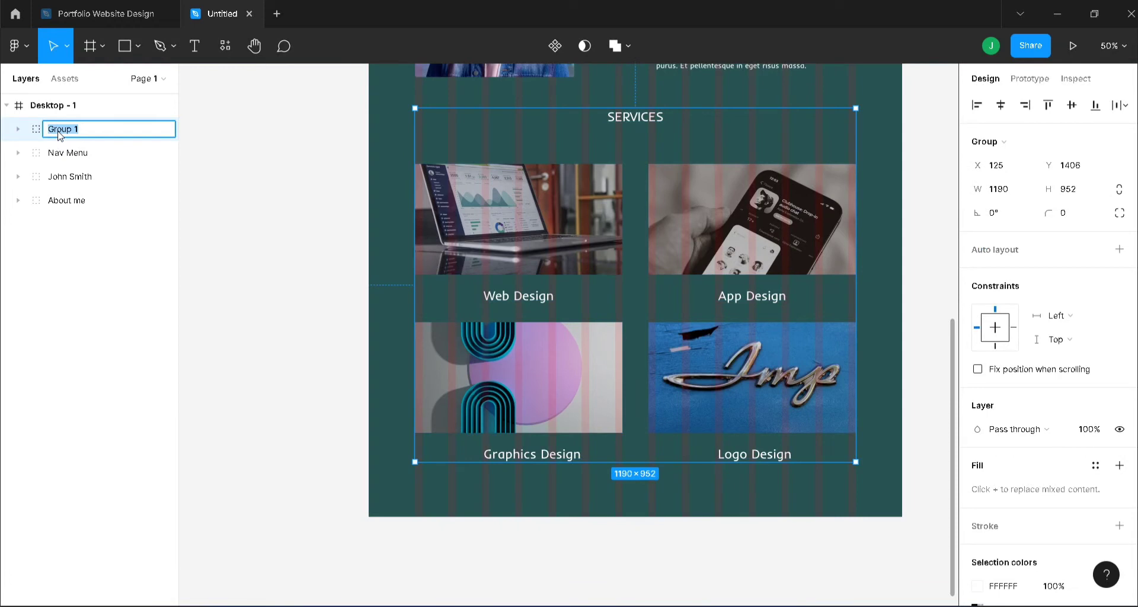
pyautogui.write('Services')
pyautogui.press('Return')
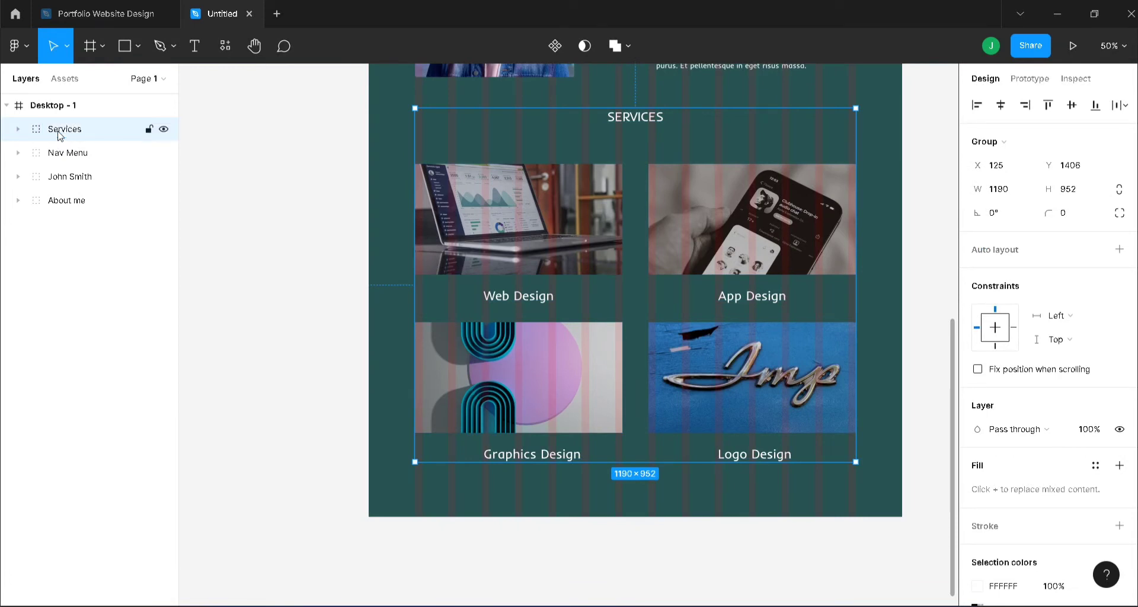
pyautogui.moveTo(59, 130); pyautogui.dragTo(63, 225)
pyautogui.click(363, 243)
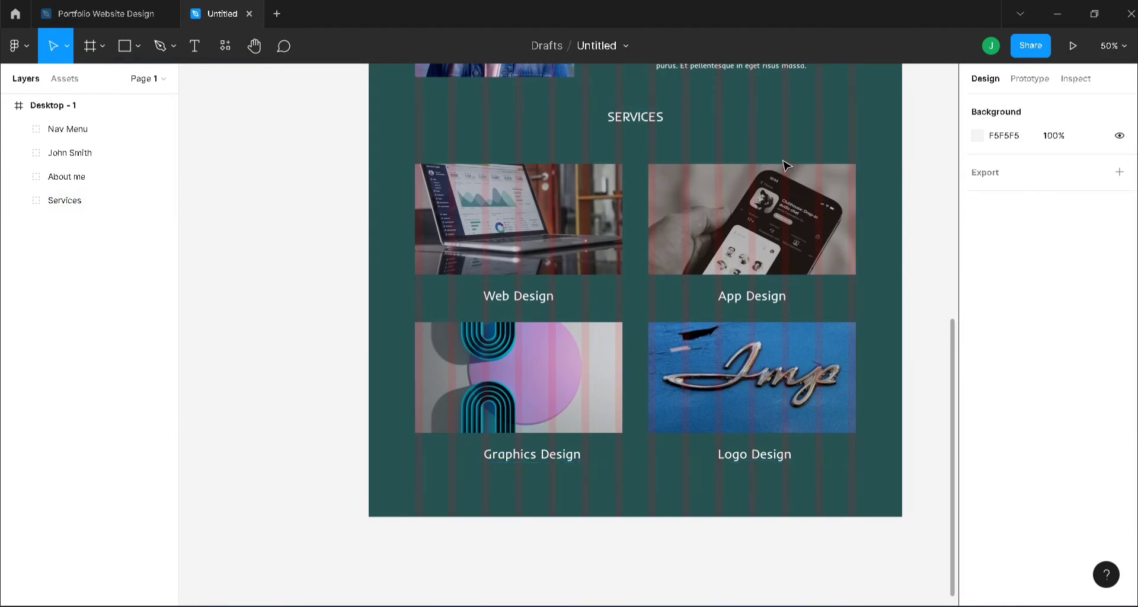
# Step: Extend the Desktop - 1 frame downward to a height of 3330 px, making room below the Services section
pyautogui.press('-')
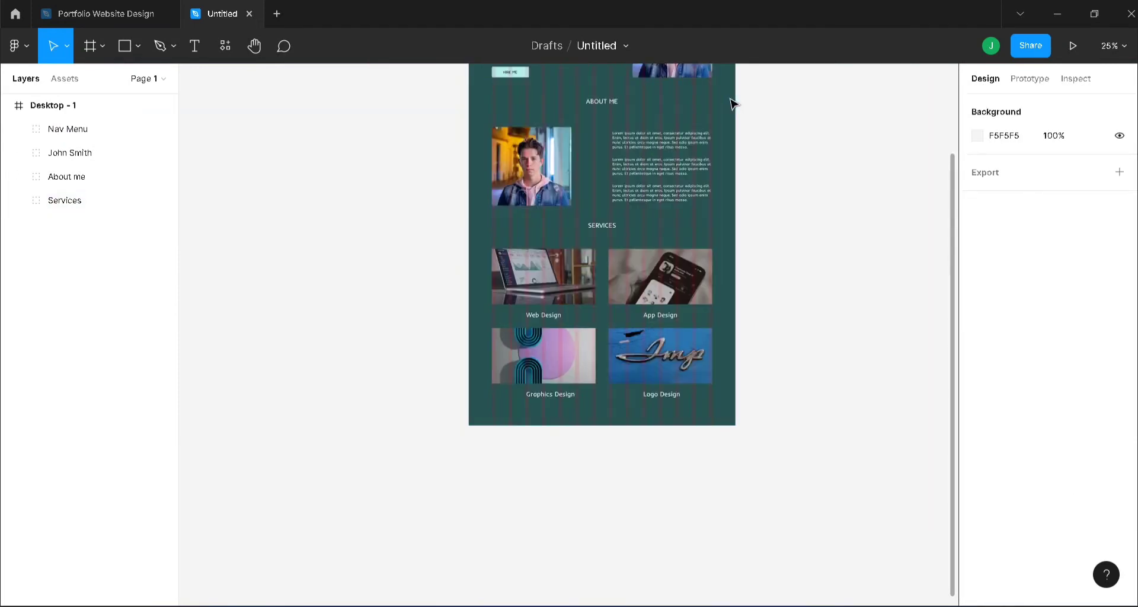
pyautogui.scroll(3, 809, 379)
pyautogui.scroll(-1, 810, 377)
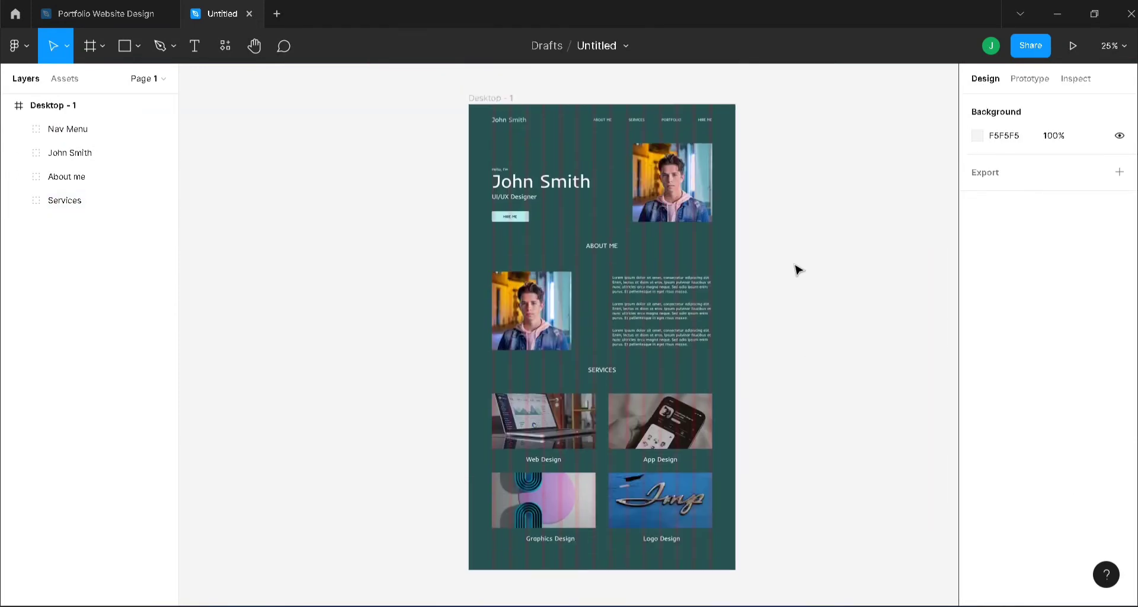
pyautogui.click(509, 99)
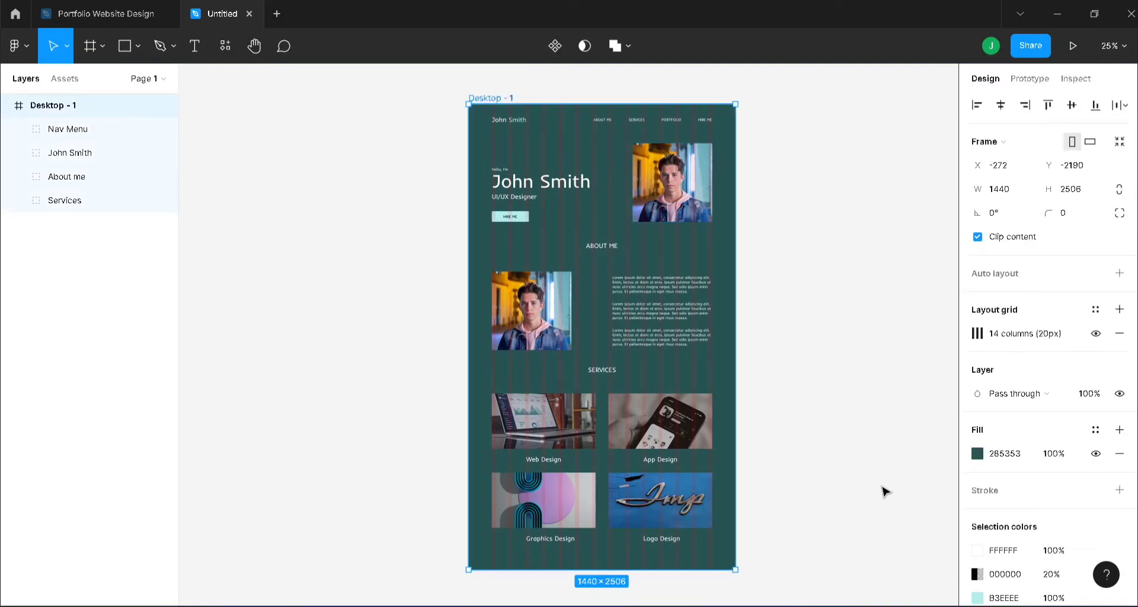
pyautogui.scroll(-2, 812, 475)
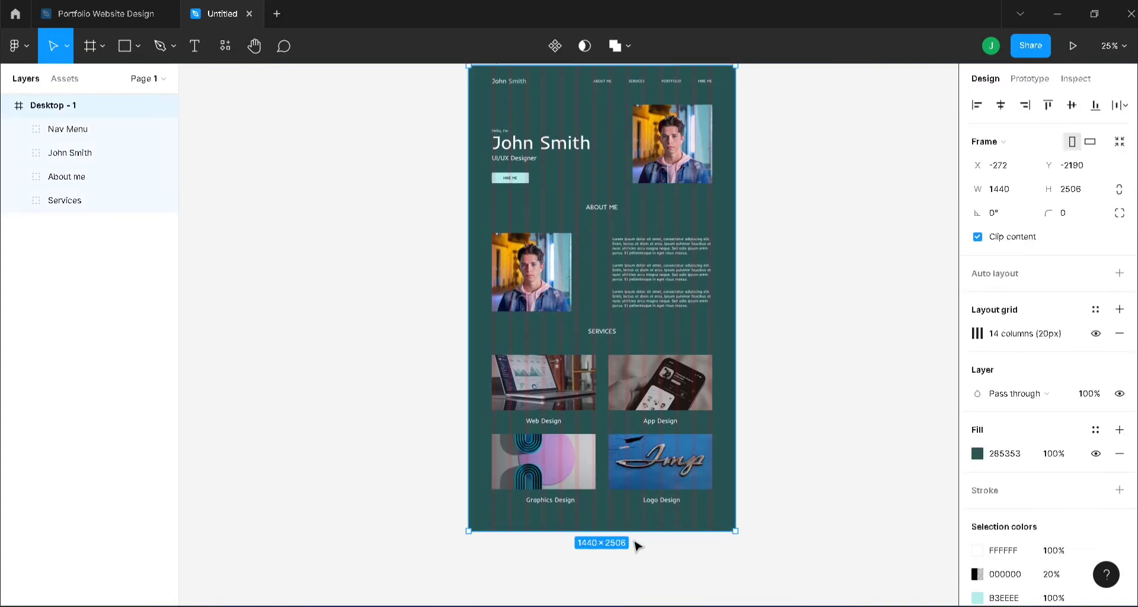
pyautogui.moveTo(633, 531)
pyautogui.mouseDown()
pyautogui.moveTo(632, 600)
pyautogui.moveTo(630, 550)
pyautogui.mouseUp()
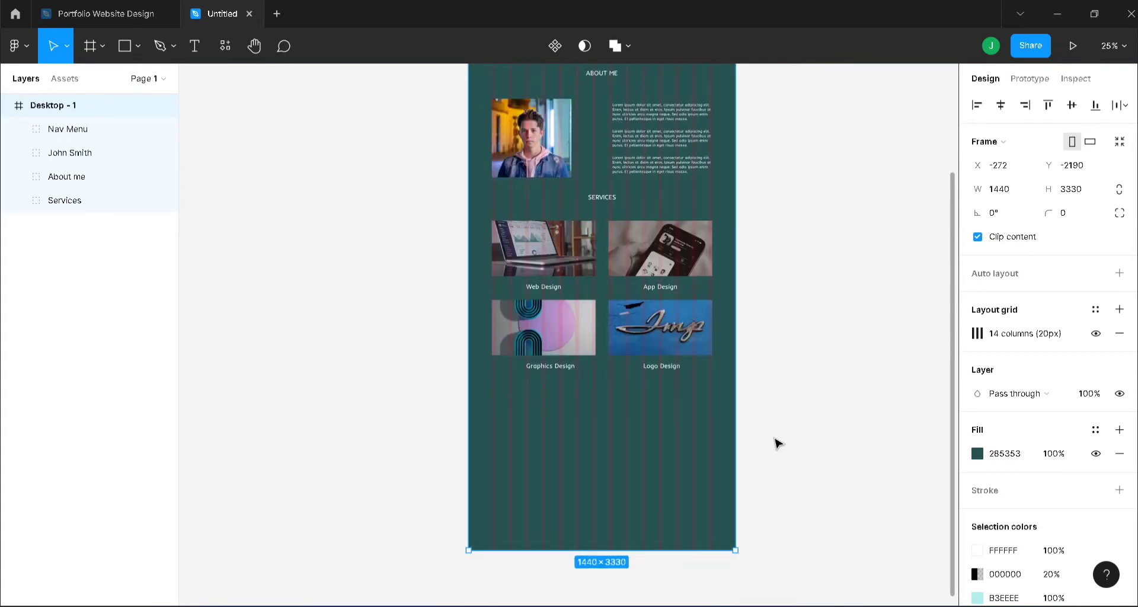
# Step: Add a "PORTFOLIO" text heading below the Services image grid and centre it horizontally in the frame
pyautogui.hotkey('ctrl', '+')
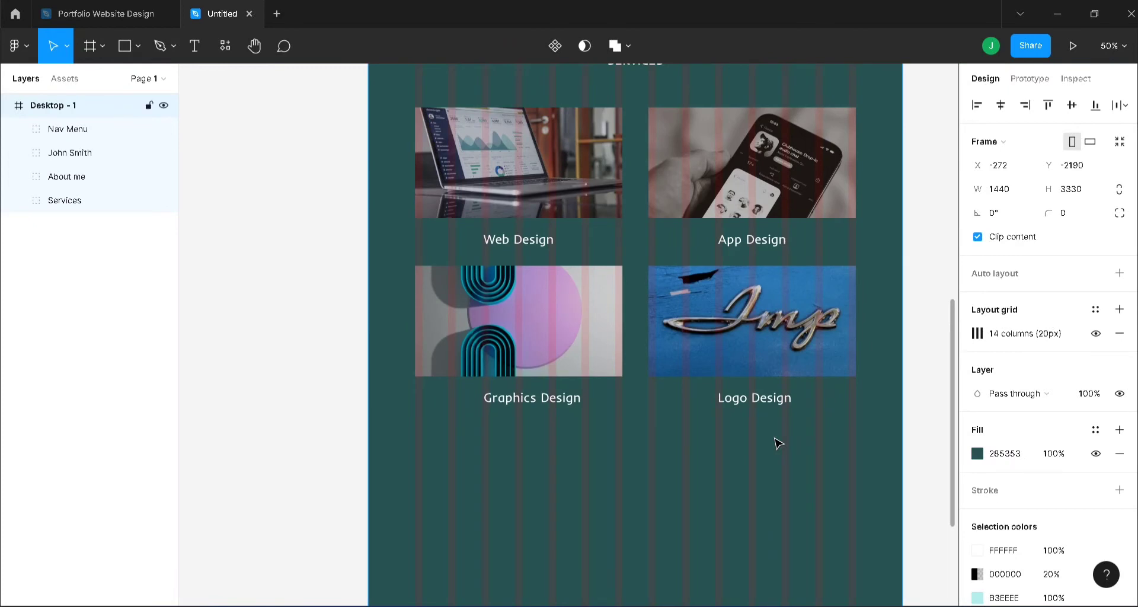
pyautogui.hotkey('ctrl', '+')
pyautogui.scroll(-3, 778, 444)
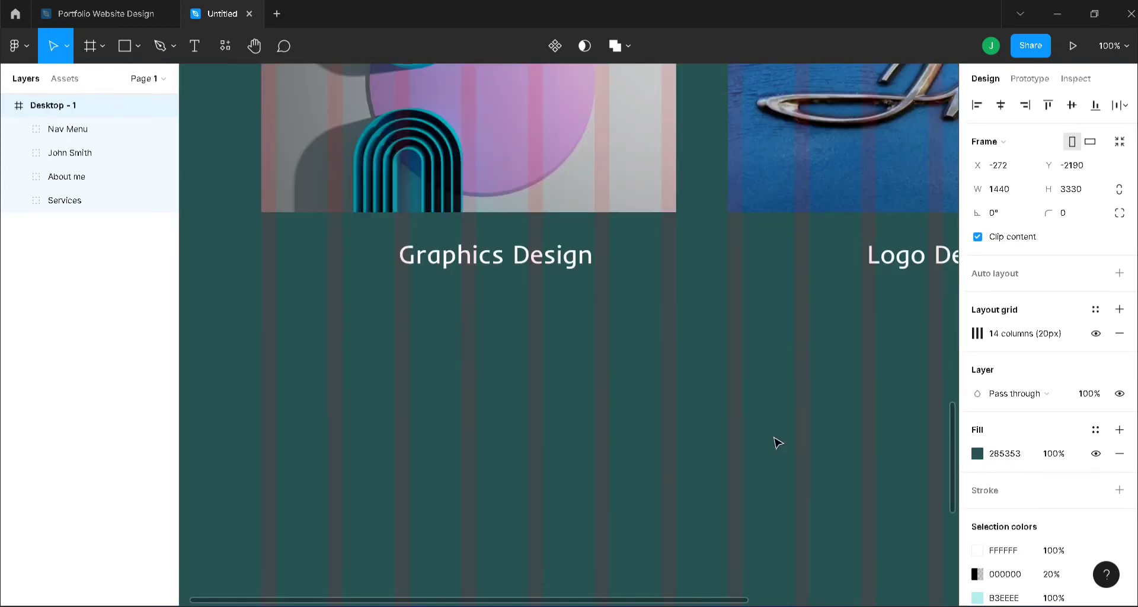
pyautogui.press('t')
pyautogui.click(690, 353)
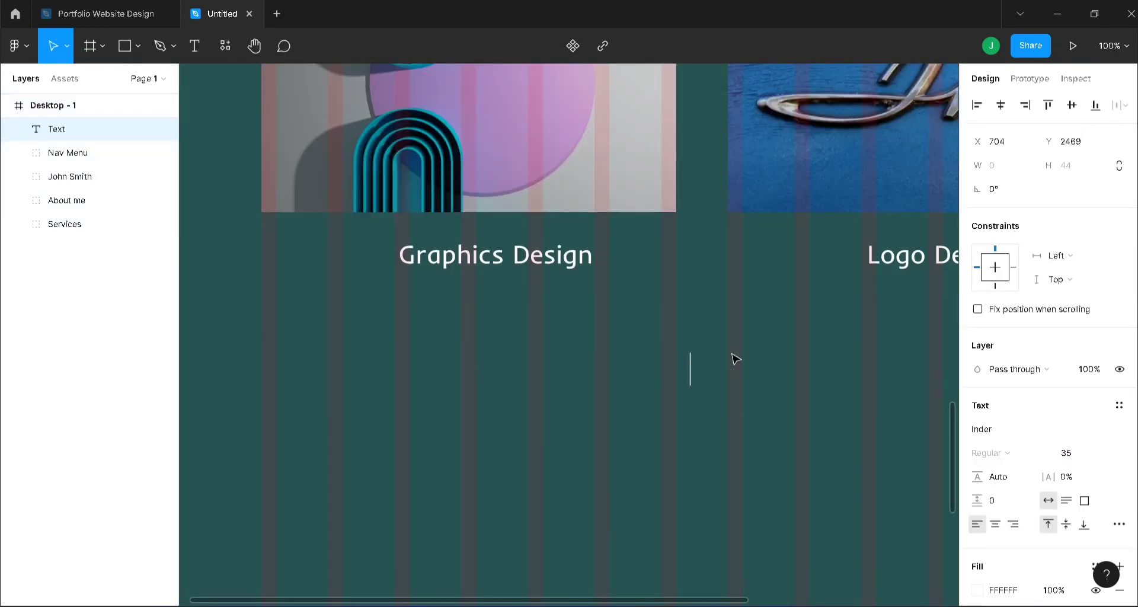
pyautogui.write('PORTFOLIO')
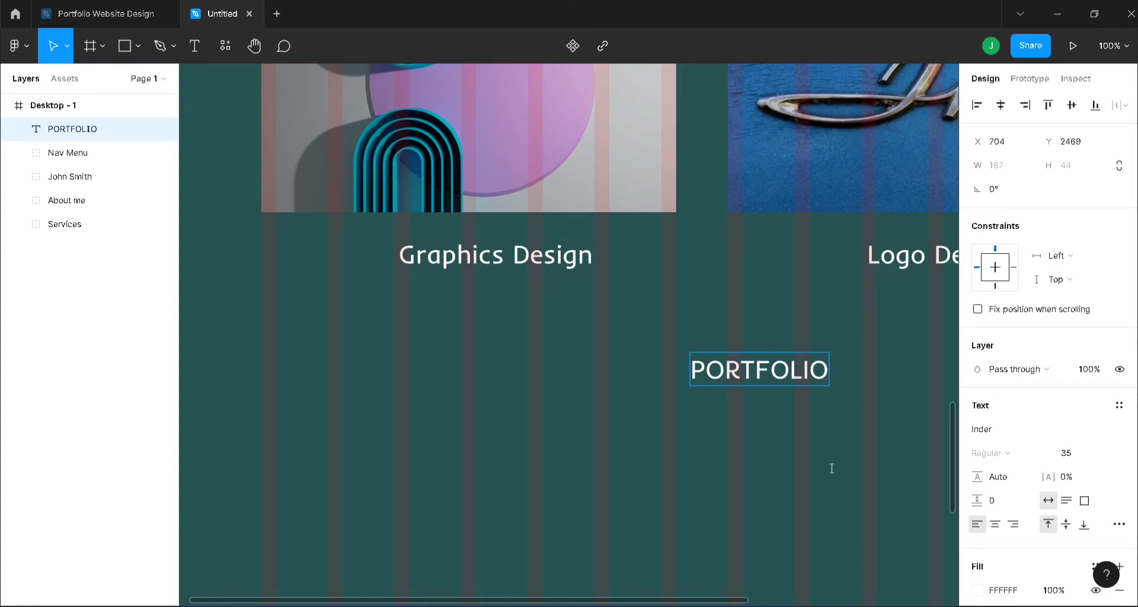
pyautogui.press('Escape')
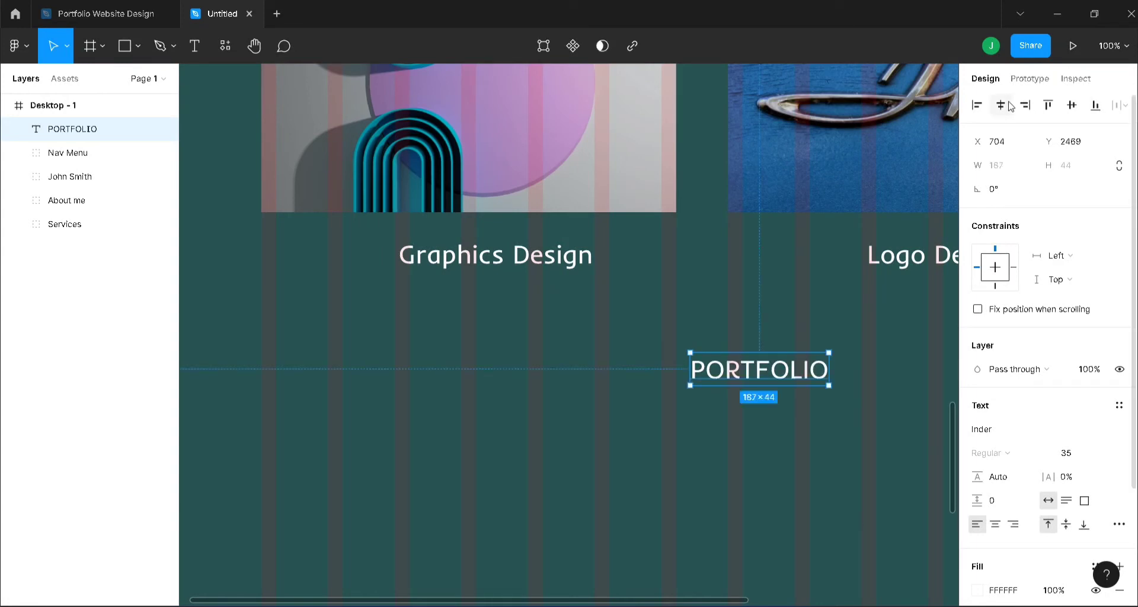
pyautogui.moveTo(729, 374); pyautogui.dragTo(672, 373)
pyautogui.click(676, 454)
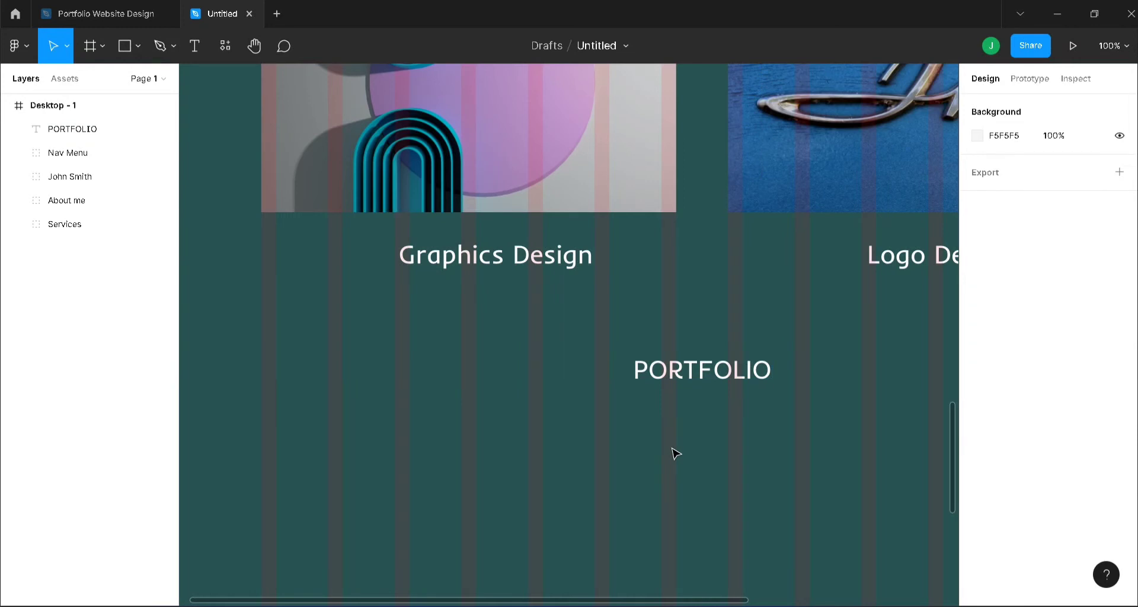
# Step: Place a new text layer directly beneath the PORTFOLIO heading, roughly in line with its start
pyautogui.press('t')
pyautogui.click(631, 416)
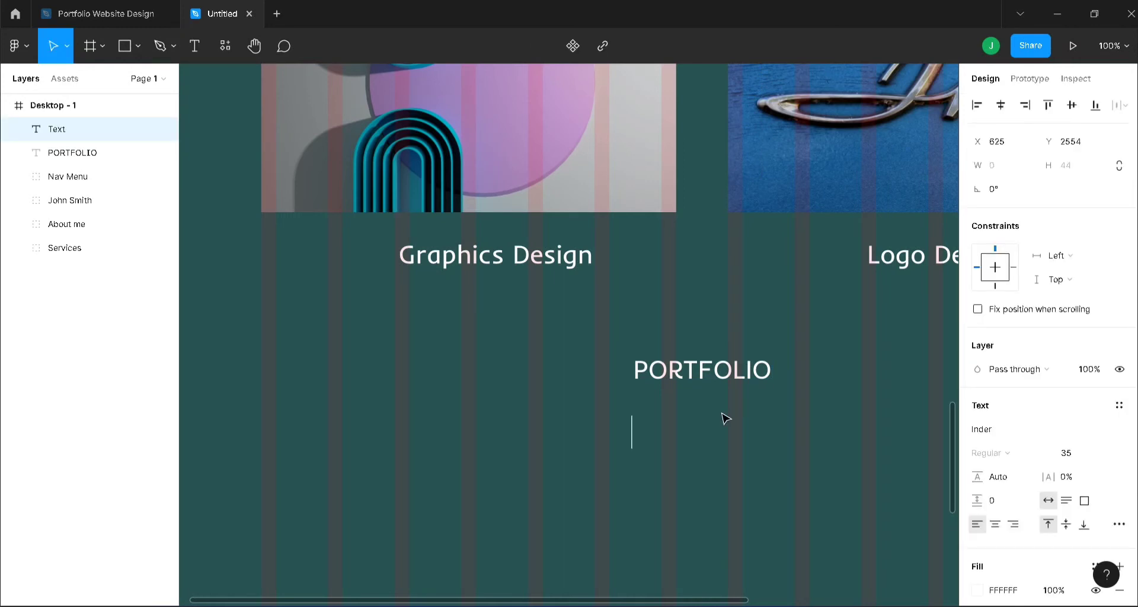
pyautogui.write('cHECK OUT')
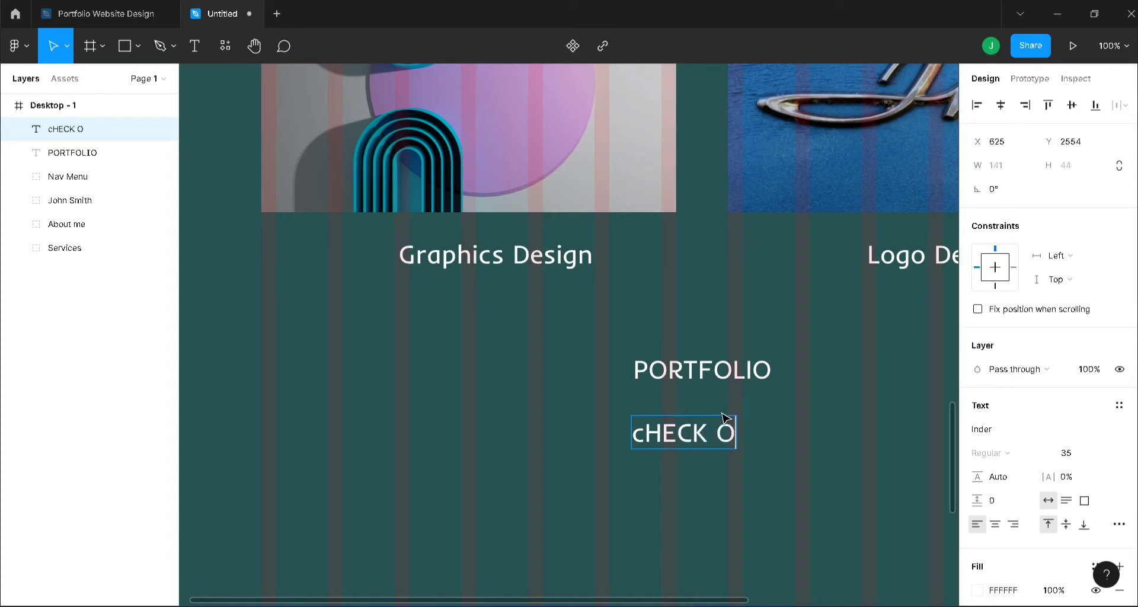
pyautogui.press('BackSpace')
pyautogui.press('BackSpace')
pyautogui.press('BackSpace')
pyautogui.press('BackSpace')
pyautogui.press('BackSpace')
pyautogui.press('BackSpace')
pyautogui.press('BackSpace')
pyautogui.press('BackSpace')
pyautogui.press('BackSpace')
pyautogui.press('BackSpace')
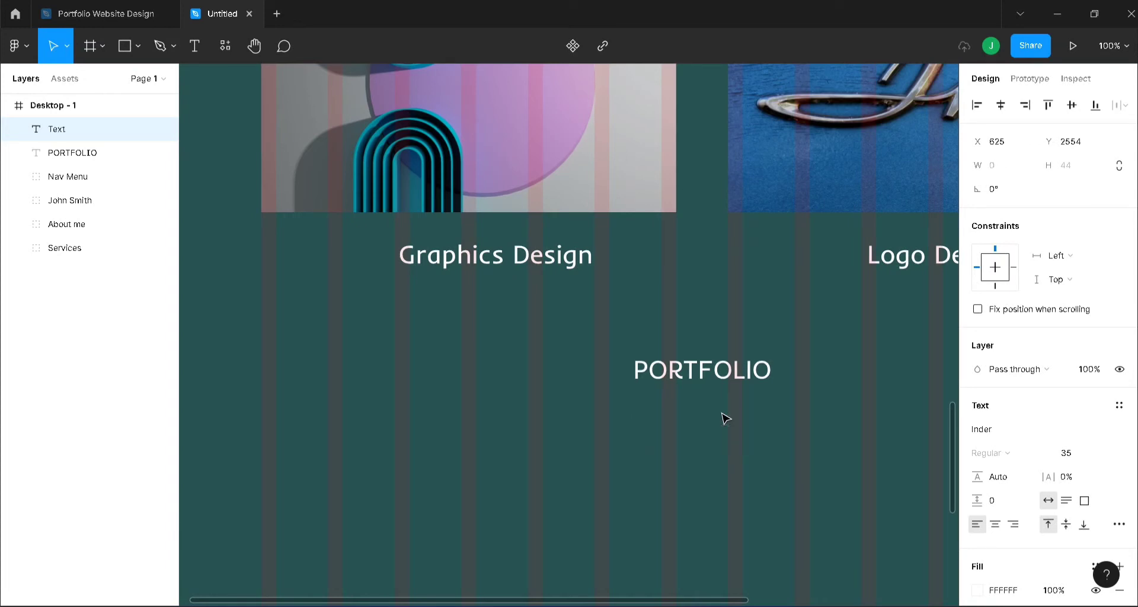
# Step: Enter the text of the line beneath the PORTFOLIO heading, beginning with "Check o"
pyautogui.write('Check o')
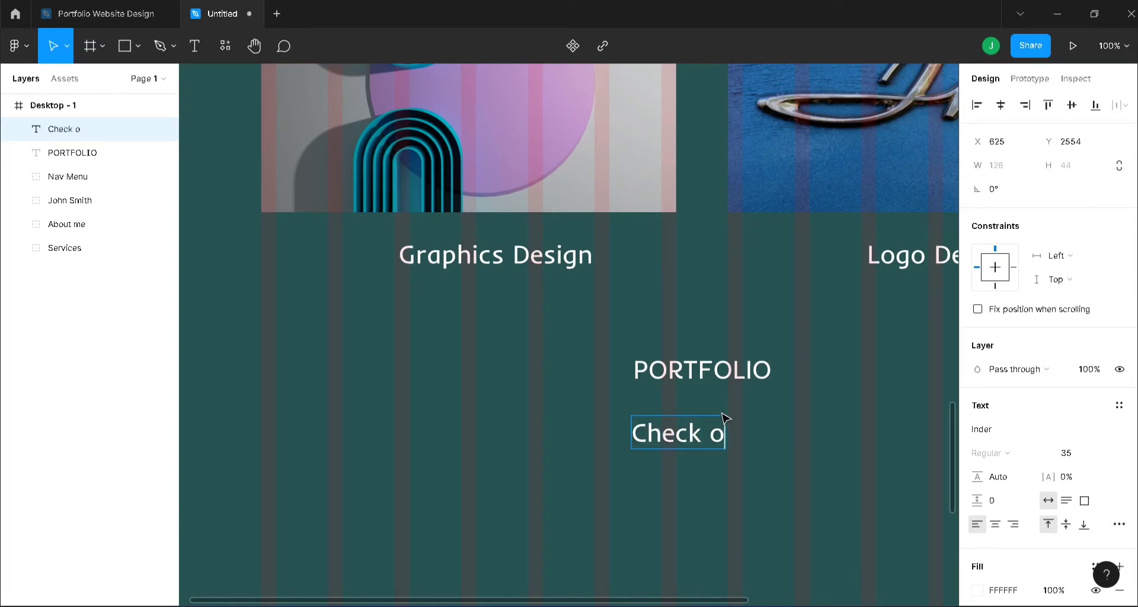
# Step: Complete the tagline under the PORTFOLIO heading so it reads "Check out my portfolio which describes my best works" over two lines
pyautogui.write('ut my ')
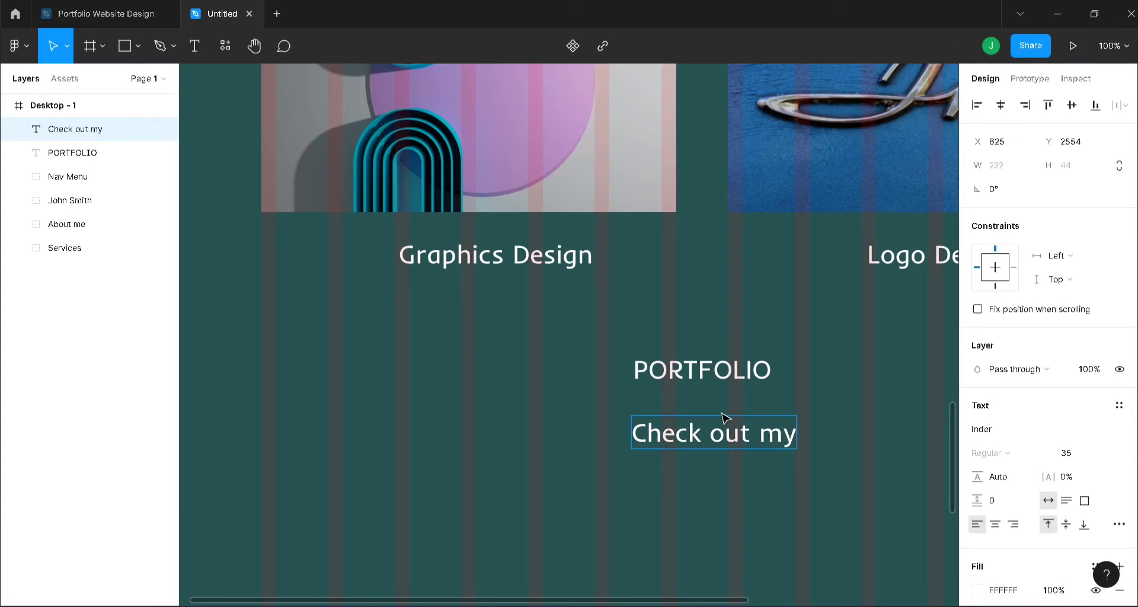
pyautogui.write('post')
pyautogui.press('BackSpace')
pyautogui.press('BackSpace')
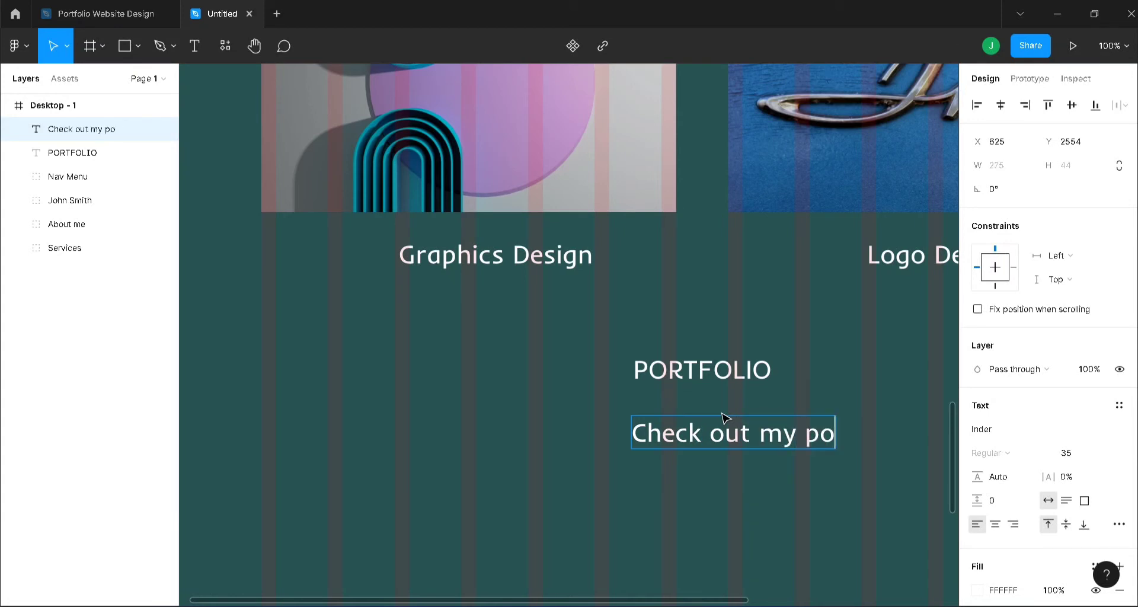
pyautogui.write('rtfolio wh')
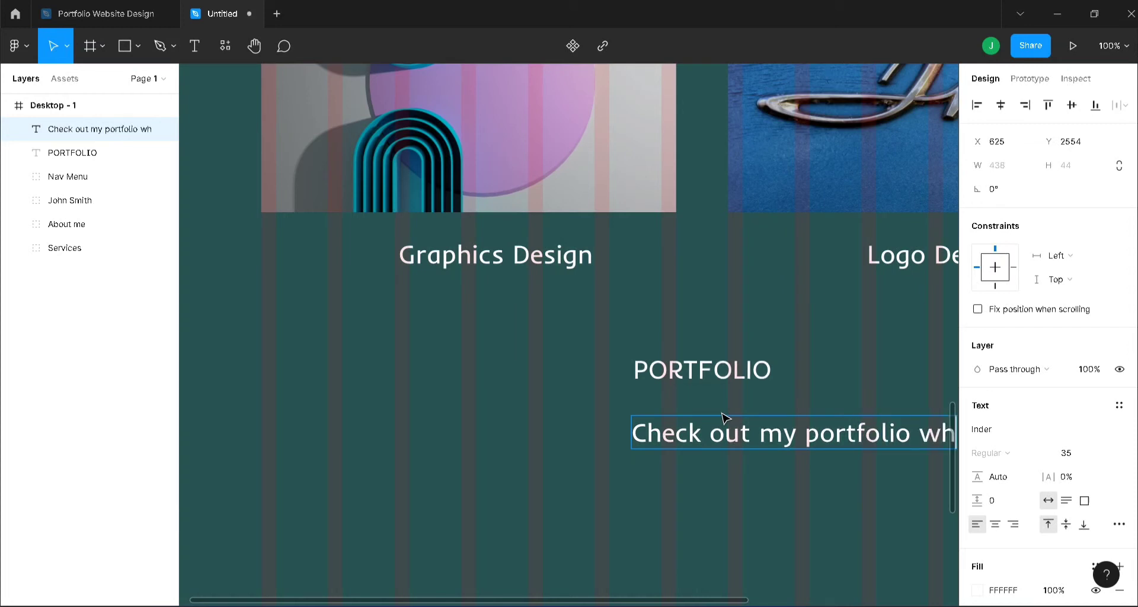
pyautogui.write('ich')
pyautogui.press('Return')
pyautogui.write('my b')
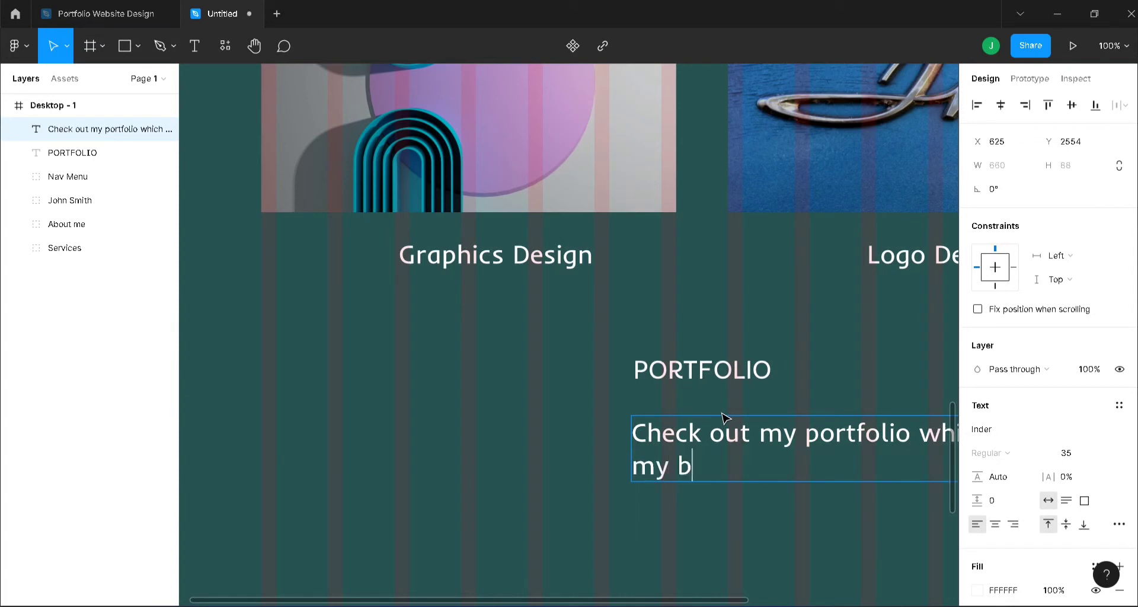
pyautogui.write('est wor')
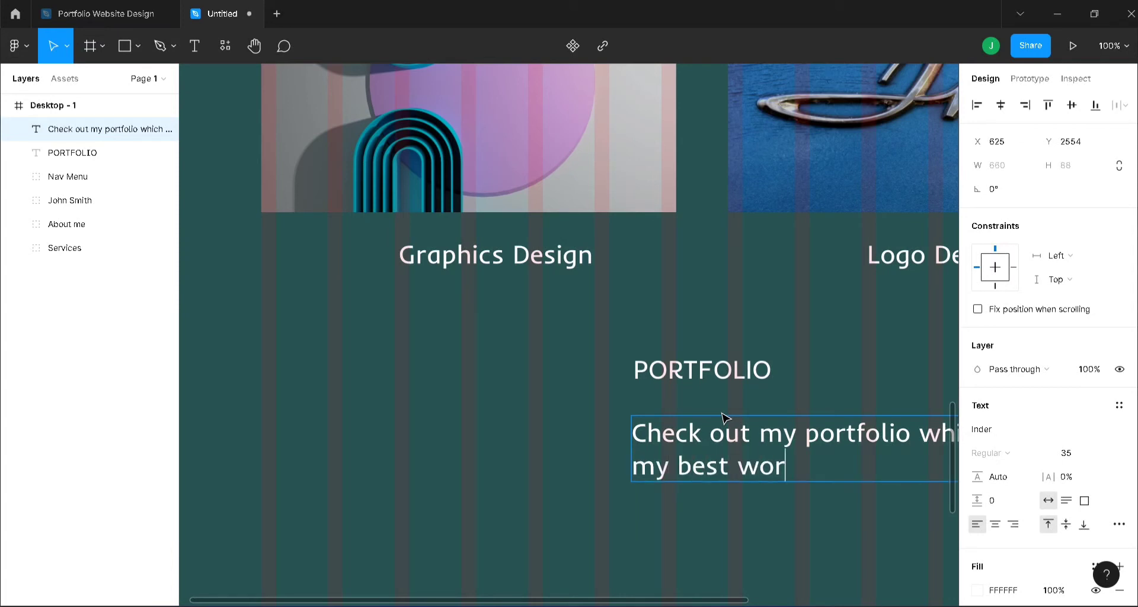
pyautogui.write('ks')
pyautogui.press('Escape')
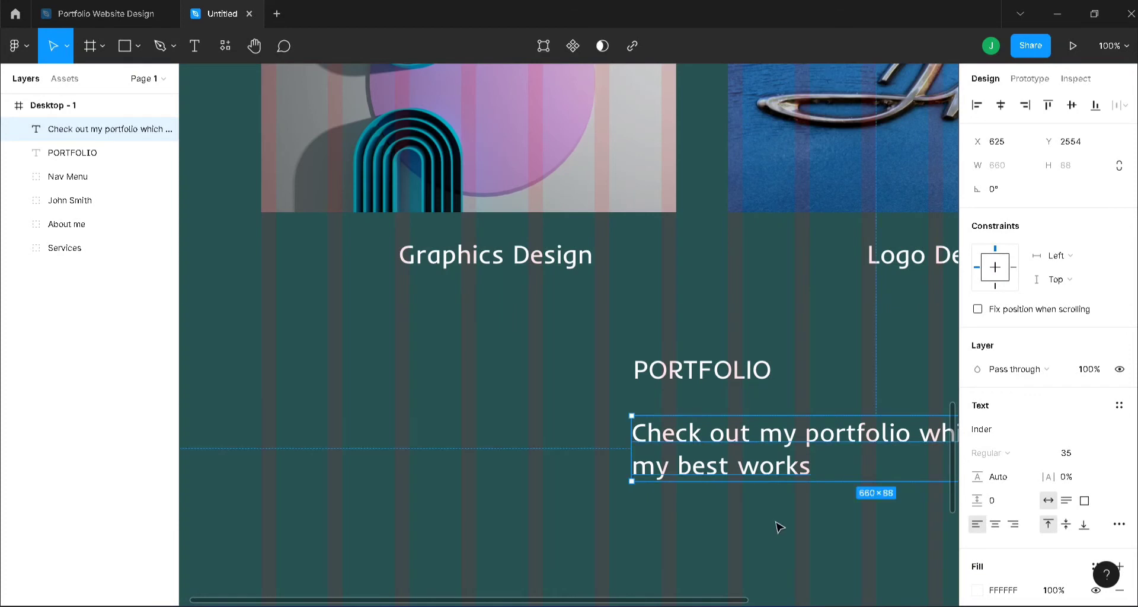
# Step: Center-align the tagline's text, center it horizontally in the frame and set its font size to 20
pyautogui.click(996, 524)
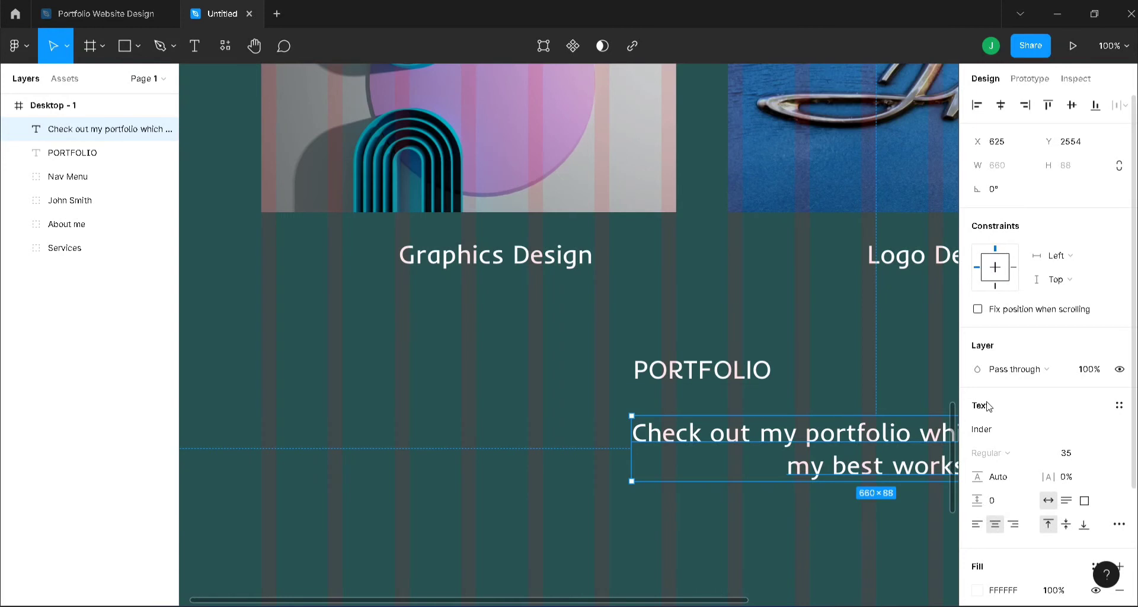
pyautogui.press('-')
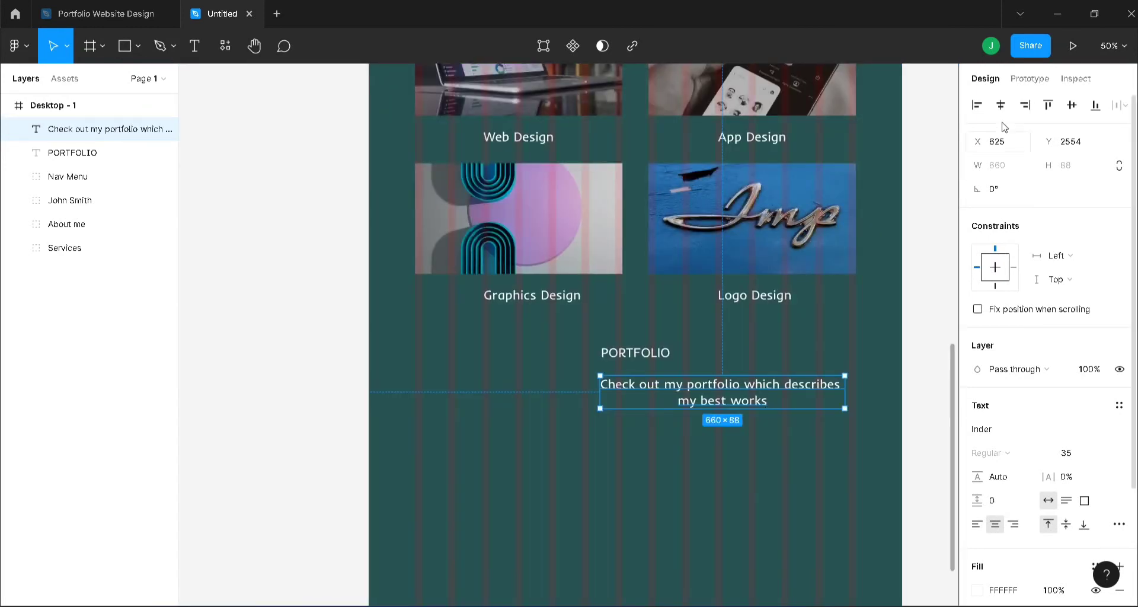
pyautogui.click(1000, 105)
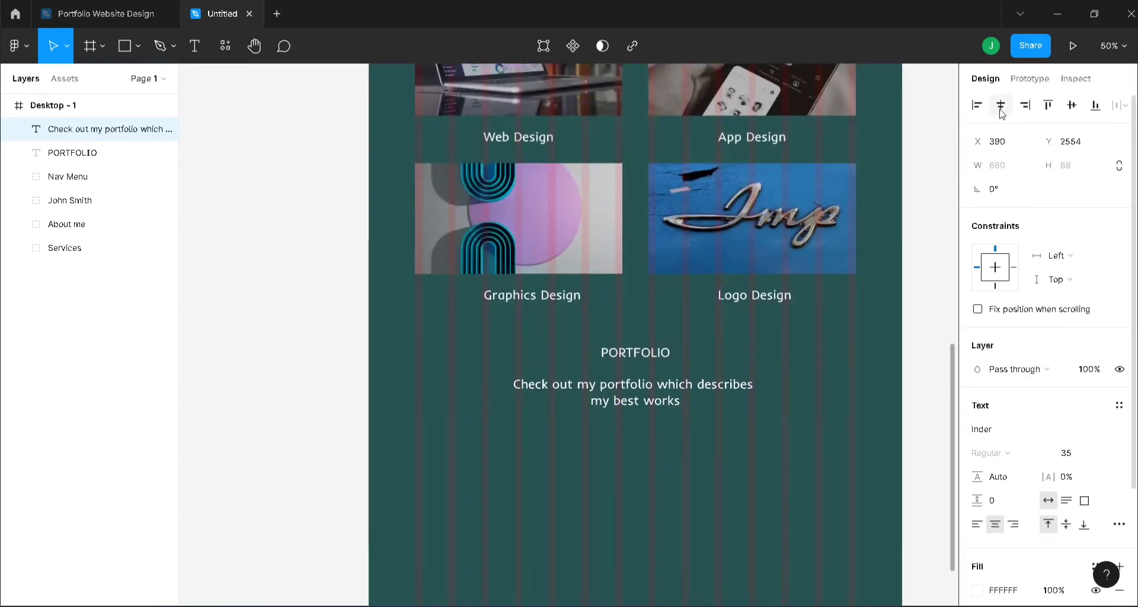
pyautogui.click(1084, 458)
pyautogui.press('Return')
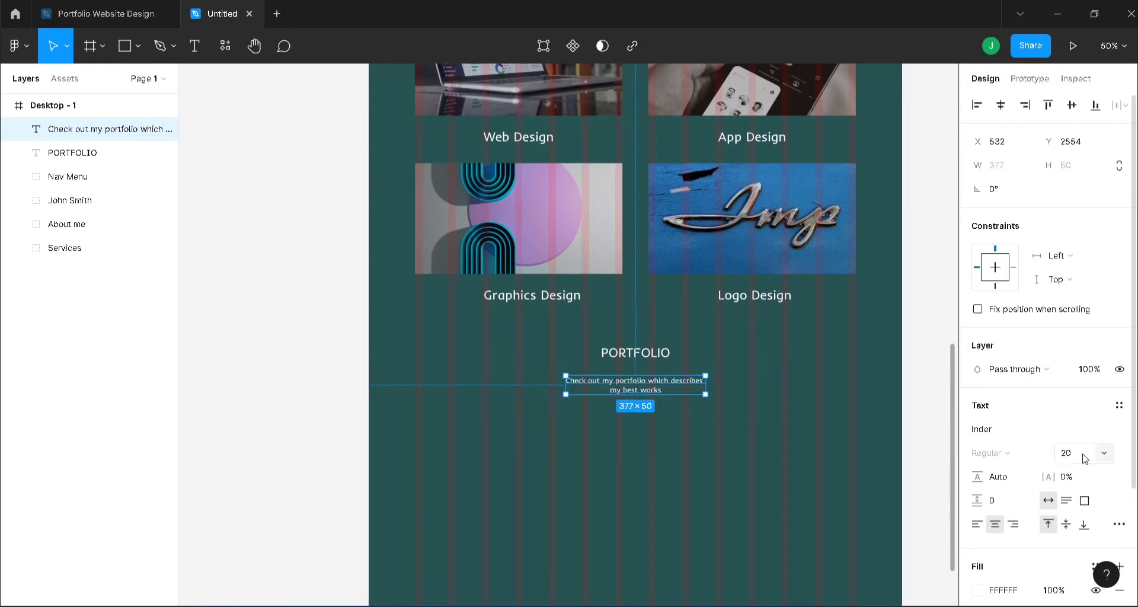
# Step: Move the tagline up directly beneath the PORTFOLIO heading and change its fill to light gray DDDDDD
pyautogui.hotkey('shift', '0')
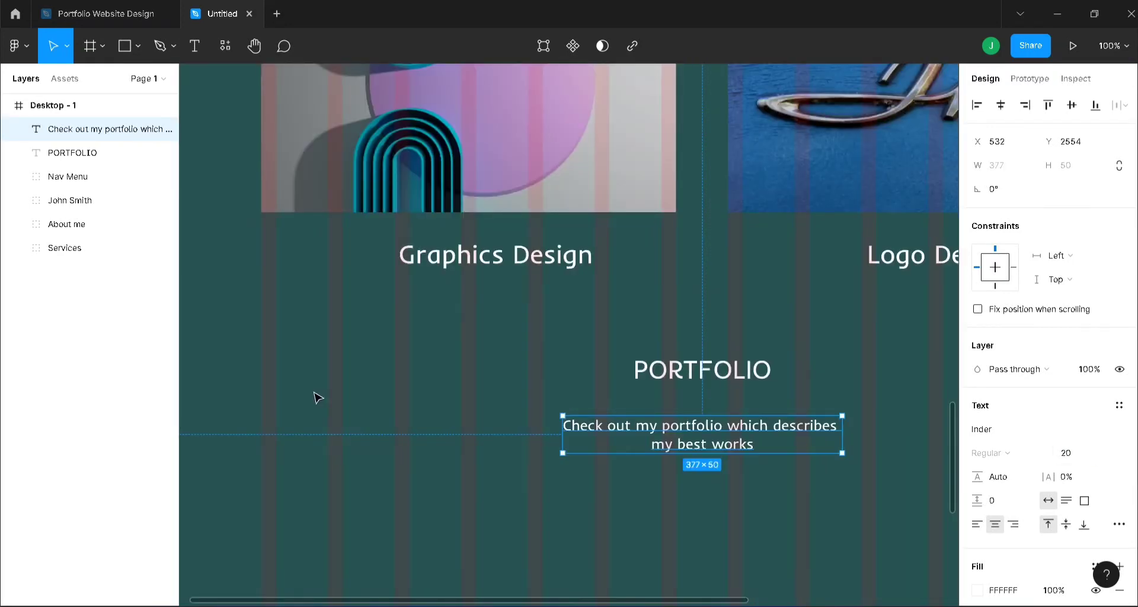
pyautogui.moveTo(704, 431); pyautogui.dragTo(710, 405)
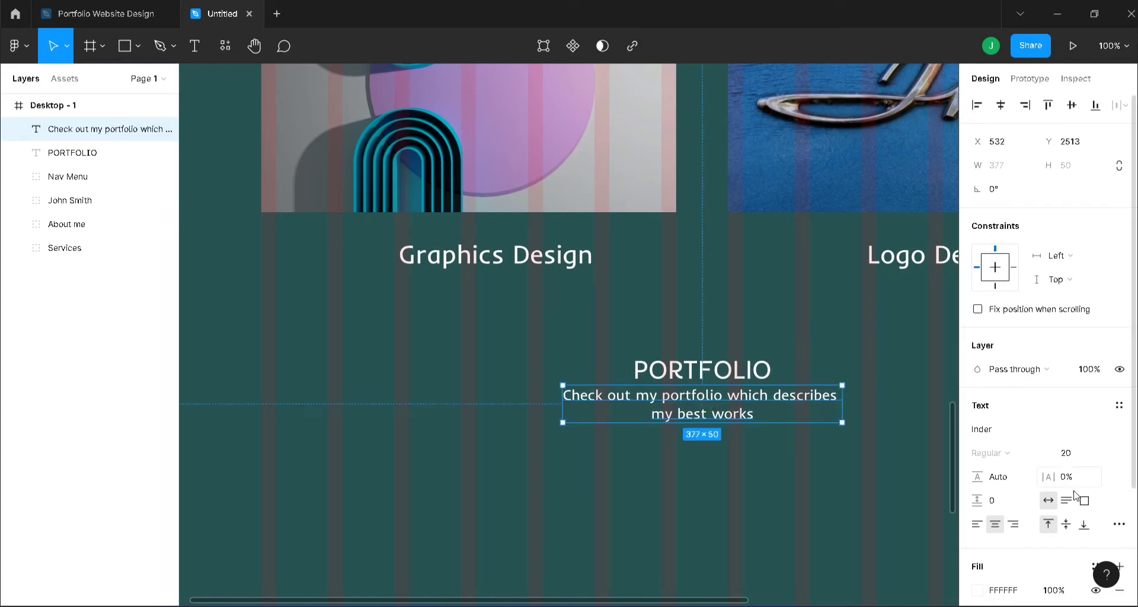
pyautogui.click(977, 591)
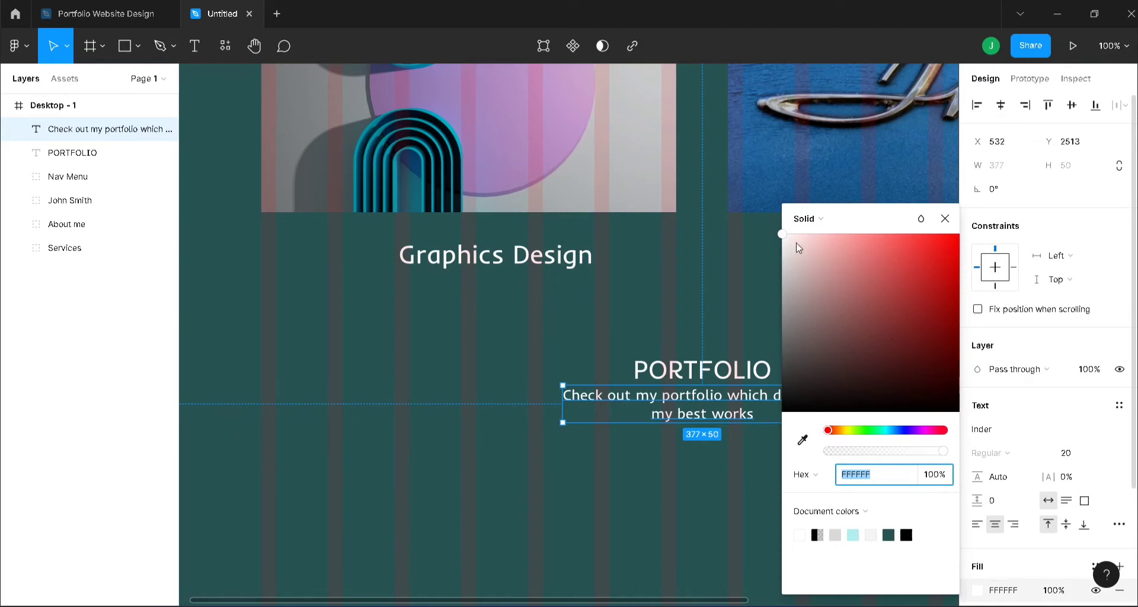
pyautogui.moveTo(781, 237); pyautogui.dragTo(778, 261)
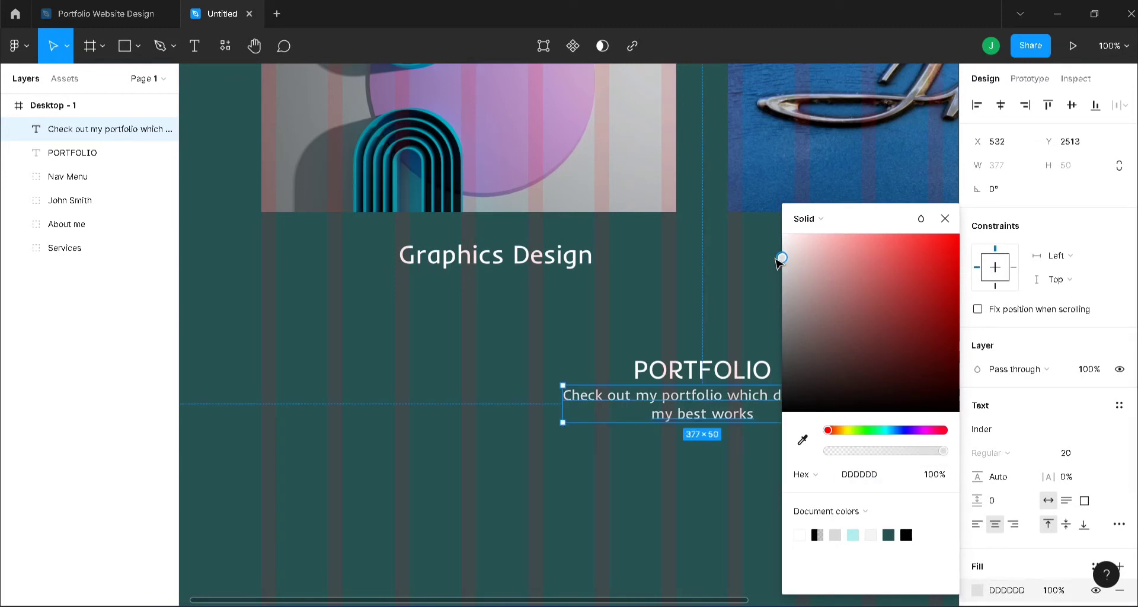
pyautogui.click(945, 219)
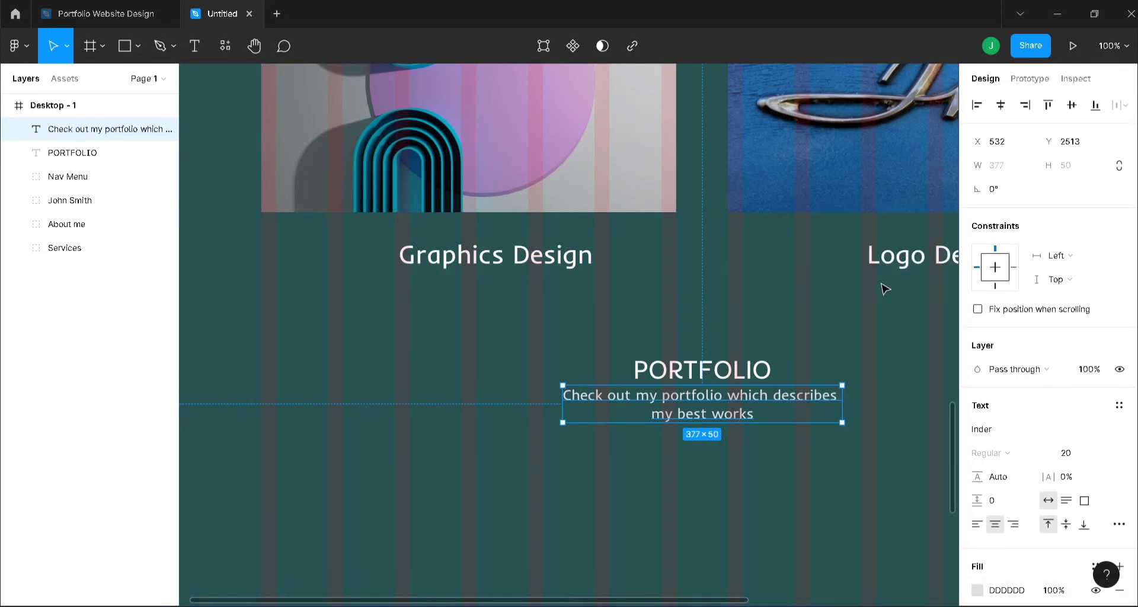
pyautogui.click(849, 327)
# Step: Duplicate the four service labels in the Services group and move the copies out of it, below the PORTFOLIO layer
pyautogui.press('-')
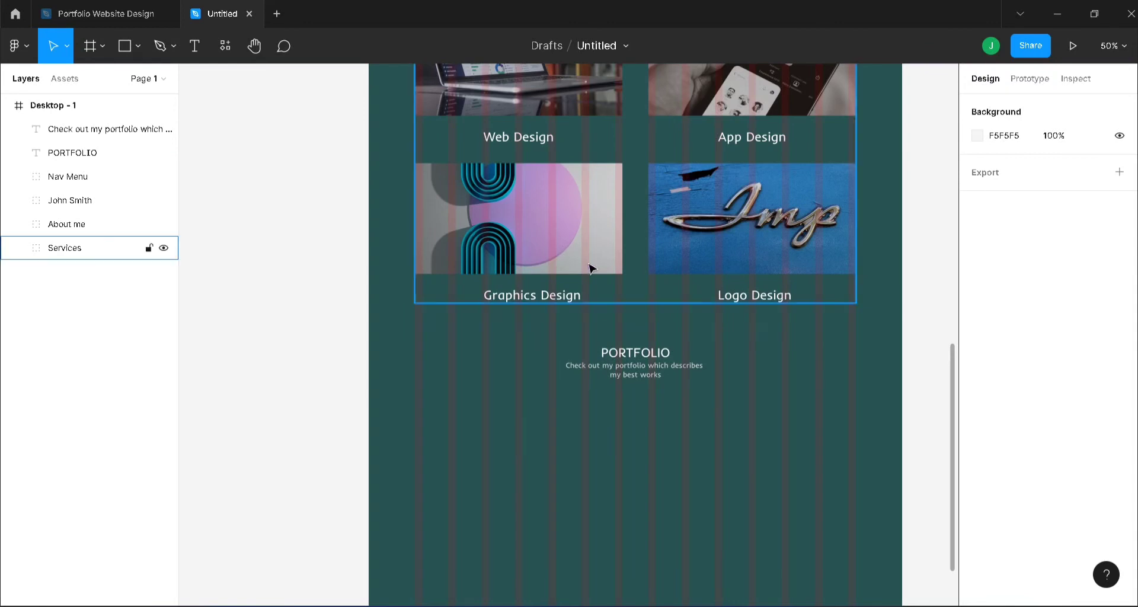
pyautogui.click(17, 249)
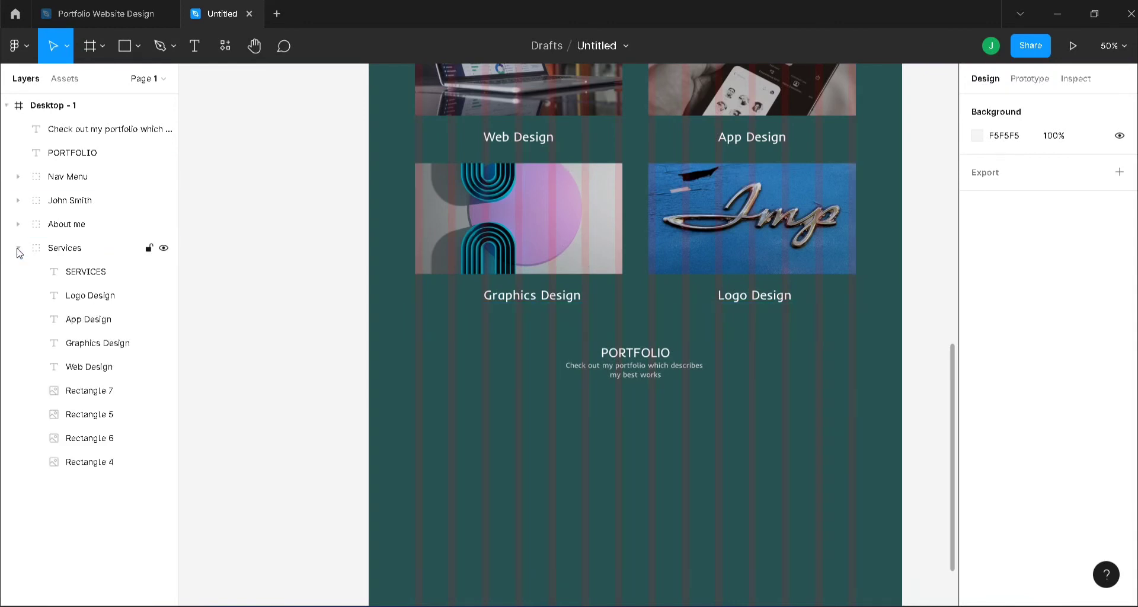
pyautogui.click(80, 365)
pyautogui.keyDown('shift'); pyautogui.click(84, 295); pyautogui.keyUp('shift')
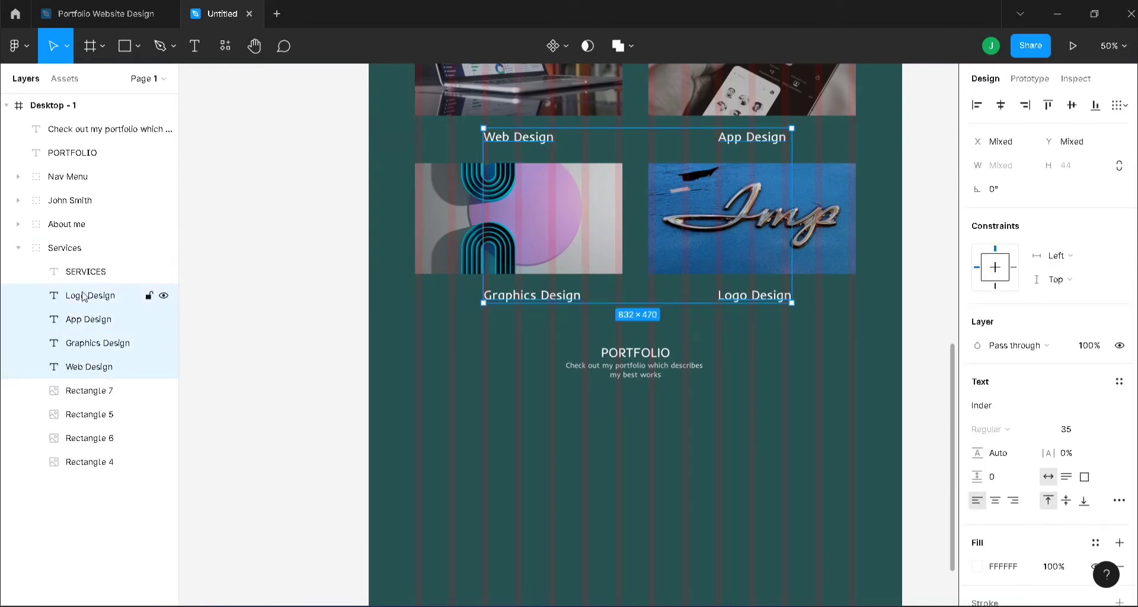
pyautogui.hotkey('ctrl', 'd')
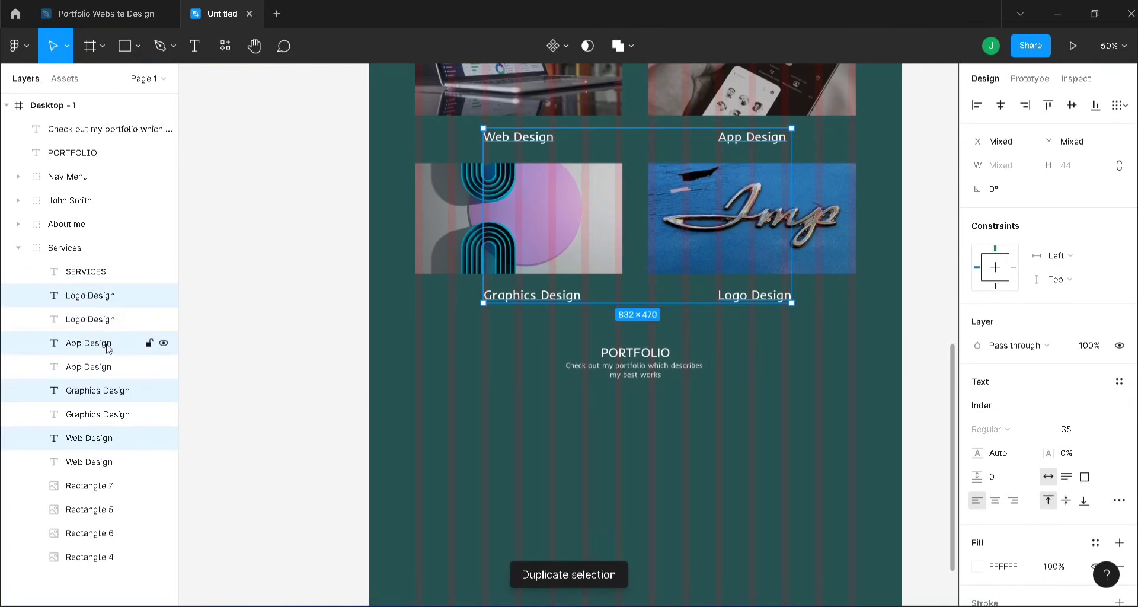
pyautogui.moveTo(126, 179); pyautogui.dragTo(126, 172)
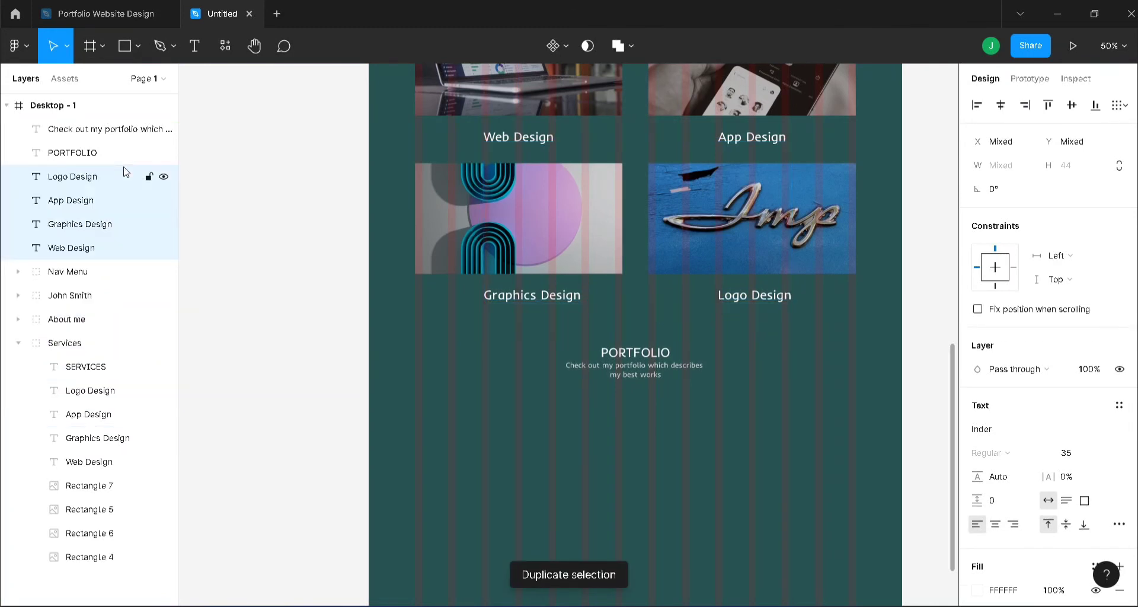
# Step: Collapse the Services group and move the tagline, PORTFOLIO heading and four copied labels below it in the layer order
pyautogui.click(18, 344)
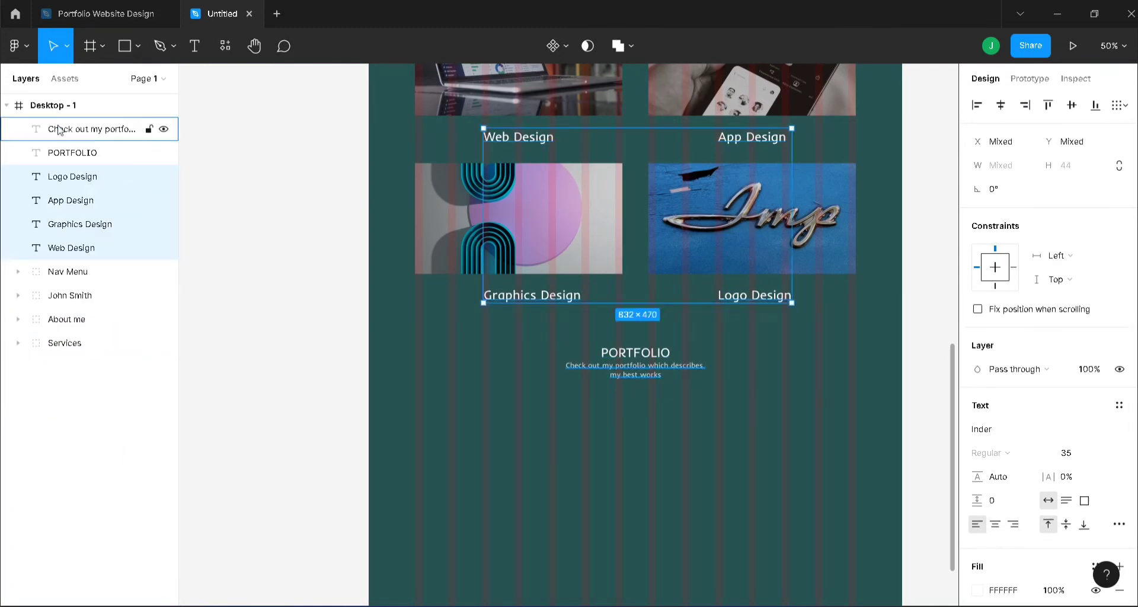
pyautogui.click(101, 128)
pyautogui.keyDown('shift'); pyautogui.click(99, 248); pyautogui.keyUp('shift')
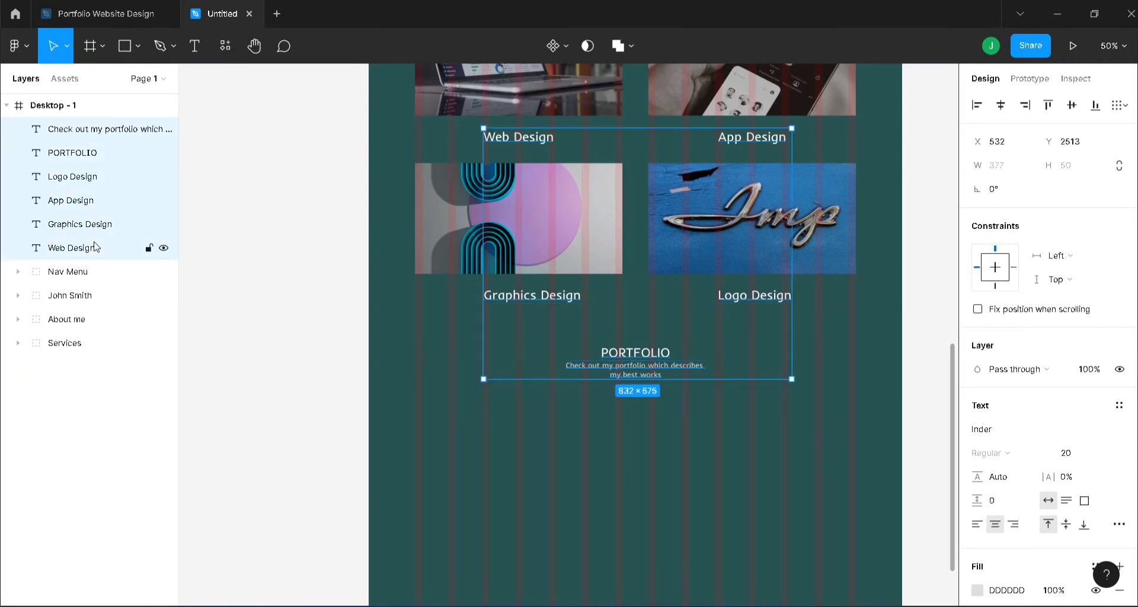
pyautogui.moveTo(101, 247); pyautogui.dragTo(110, 436)
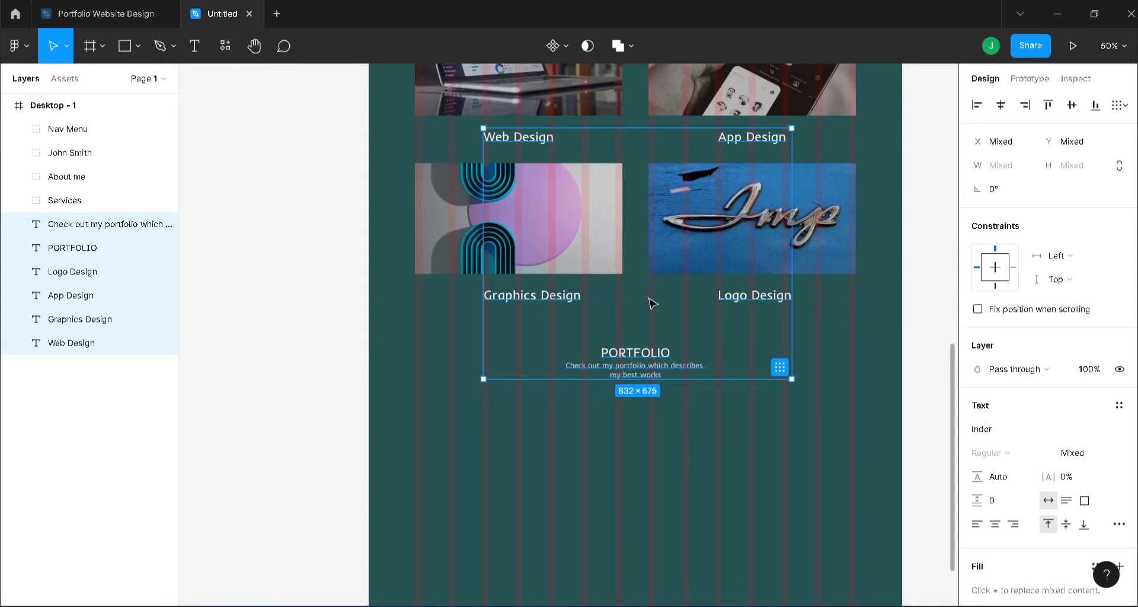
# Step: Move the four copied service labels down the frame so they sit below the portfolio tagline
pyautogui.moveTo(652, 303); pyautogui.dragTo(650, 347)
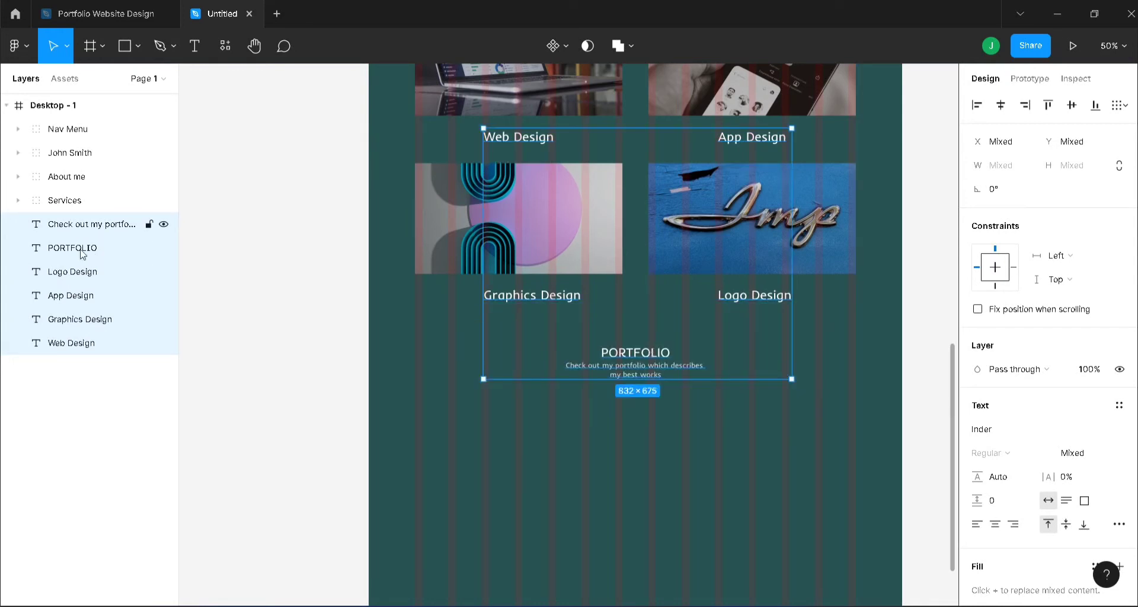
pyautogui.click(83, 272)
pyautogui.keyDown('shift'); pyautogui.click(83, 294); pyautogui.keyUp('shift')
pyautogui.click(83, 319)
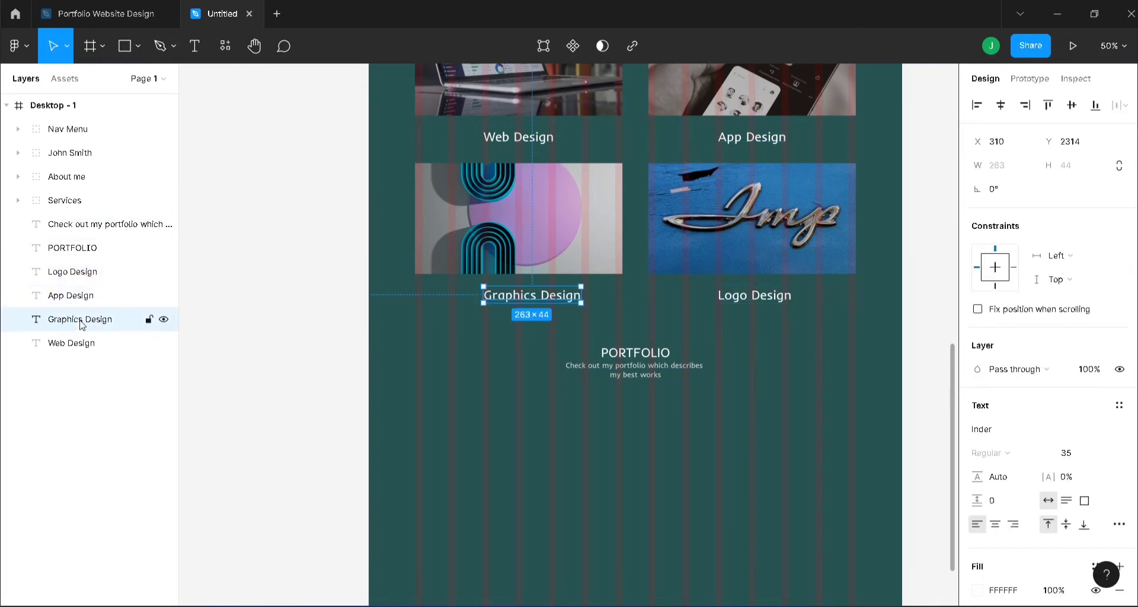
pyautogui.keyDown('shift'); pyautogui.click(81, 342); pyautogui.keyUp('shift')
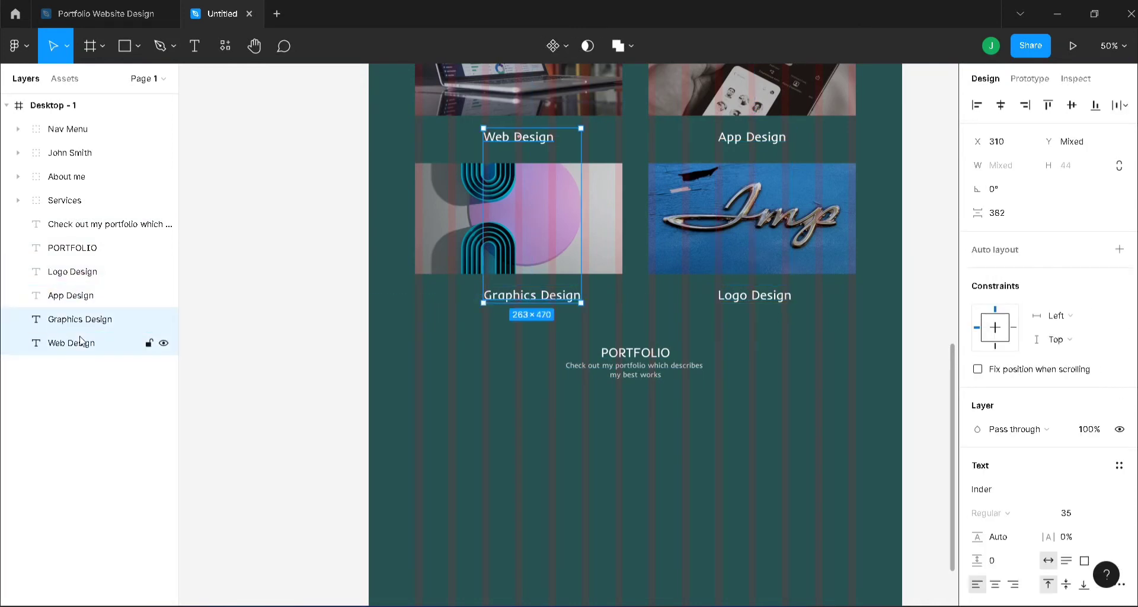
pyautogui.keyDown('shift'); pyautogui.click(83, 272); pyautogui.keyUp('shift')
pyautogui.moveTo(691, 284); pyautogui.dragTo(690, 559)
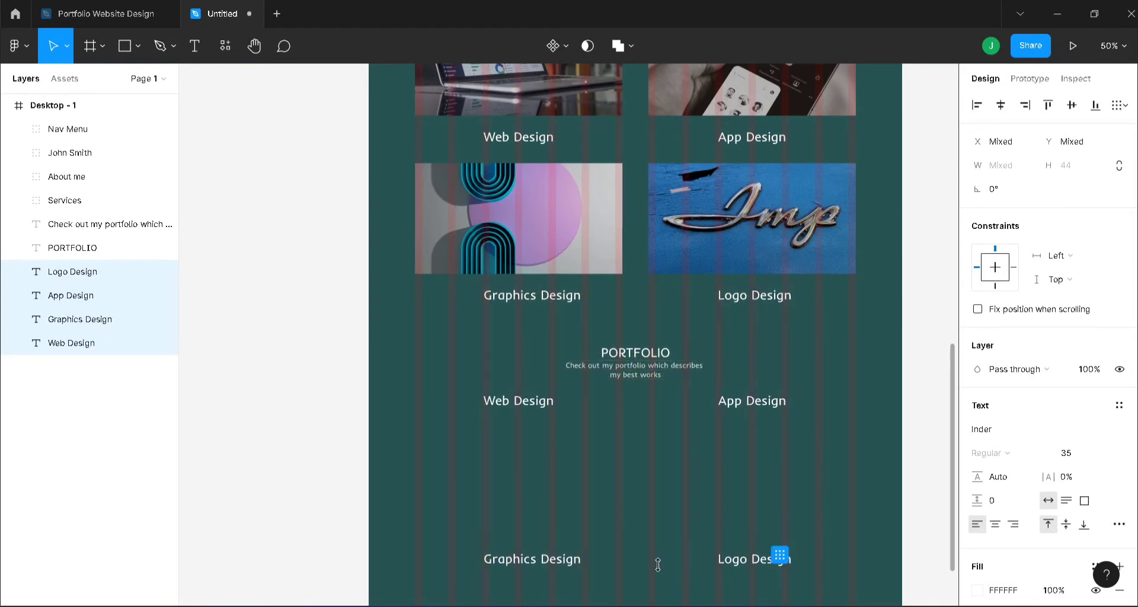
# Step: Arrange the copied labels in one row, with Graphics Design after Web Design and Logo Design after App Design
pyautogui.click(563, 564)
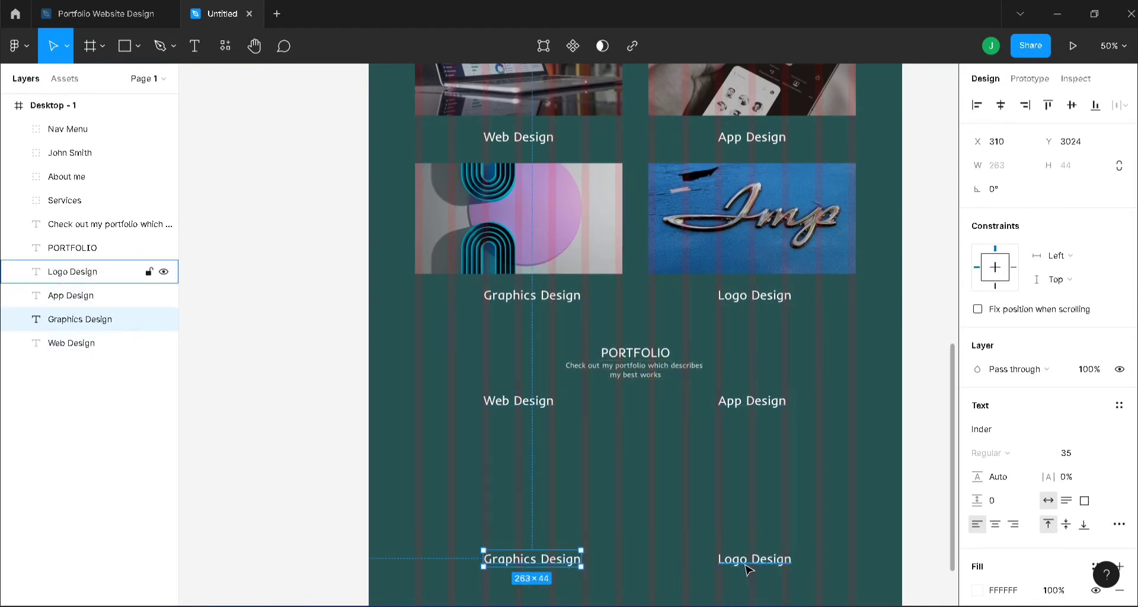
pyautogui.moveTo(564, 557); pyautogui.dragTo(649, 402)
pyautogui.moveTo(741, 559); pyautogui.dragTo(864, 415)
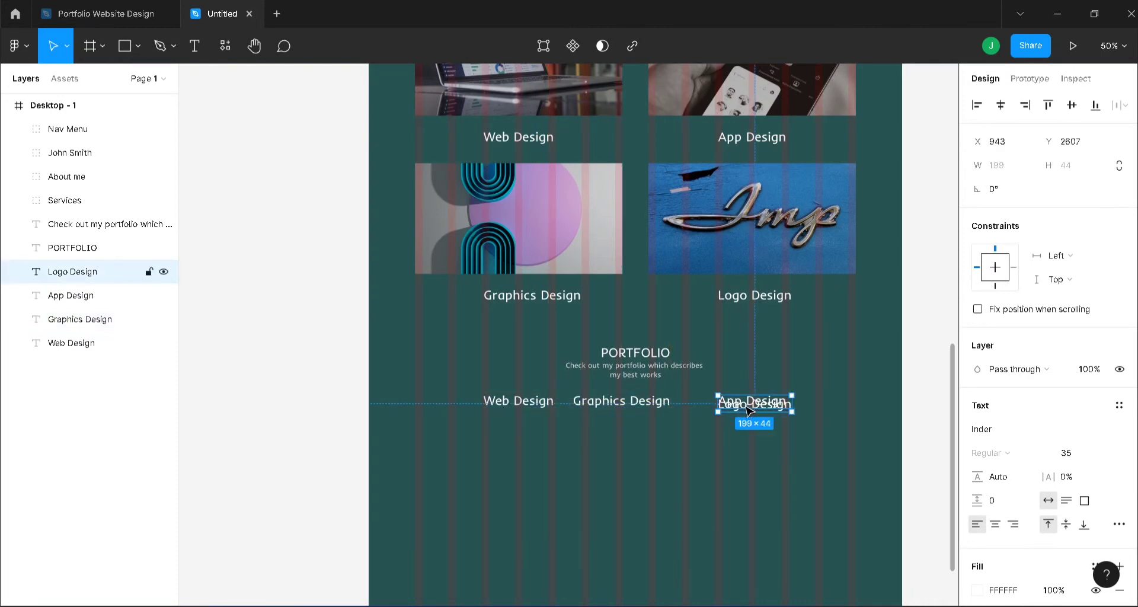
pyautogui.moveTo(748, 410); pyautogui.dragTo(820, 408)
pyautogui.hotkey('ctrl', '=')
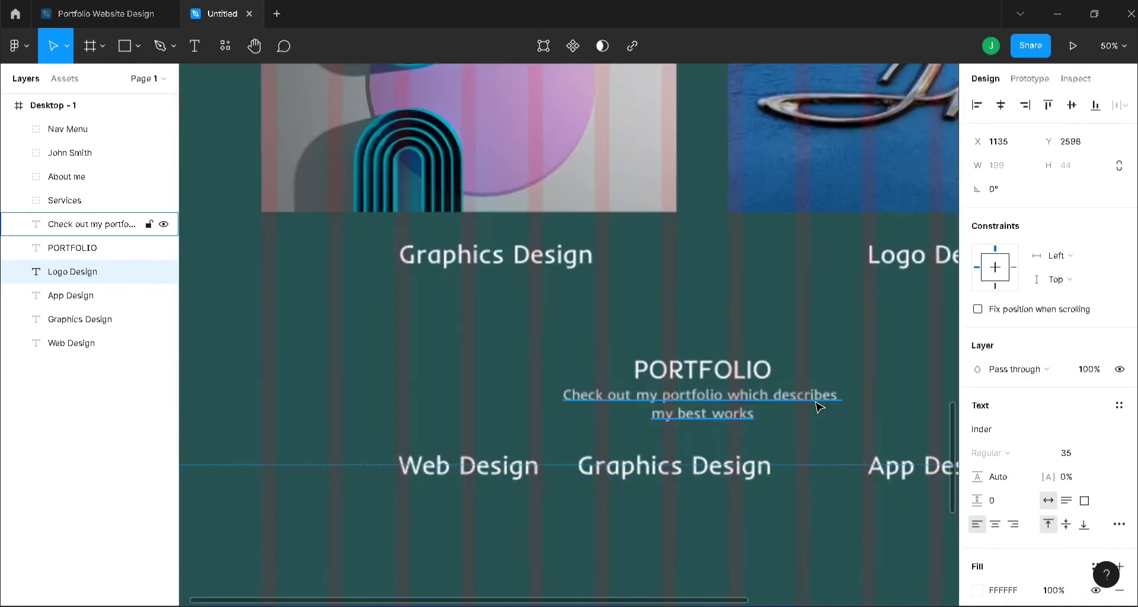
# Step: Nudge App Design left and even out the horizontal spacing of all four portfolio labels with Tidy up
pyautogui.moveTo(702, 602); pyautogui.dragTo(855, 602)
pyautogui.click(726, 471)
pyautogui.moveTo(726, 473); pyautogui.dragTo(690, 472)
pyautogui.keyDown('shift'); pyautogui.click(820, 473); pyautogui.keyUp('shift')
pyautogui.keyDown('shift'); pyautogui.click(474, 474); pyautogui.keyUp('shift')
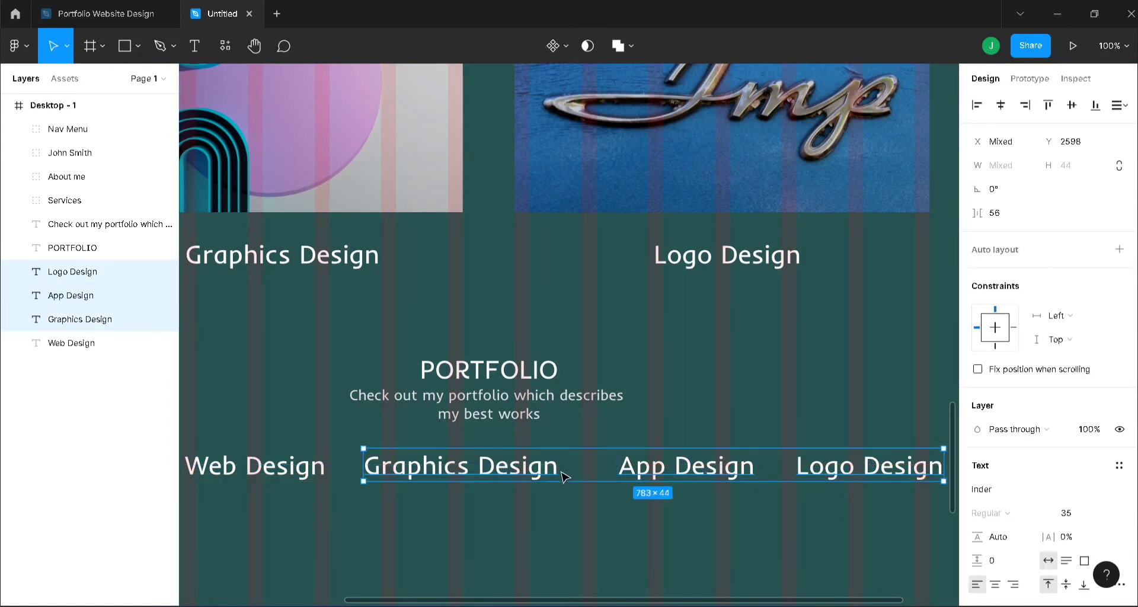
pyautogui.keyDown('shift'); pyautogui.click(308, 474); pyautogui.keyUp('shift')
pyautogui.click(1126, 105)
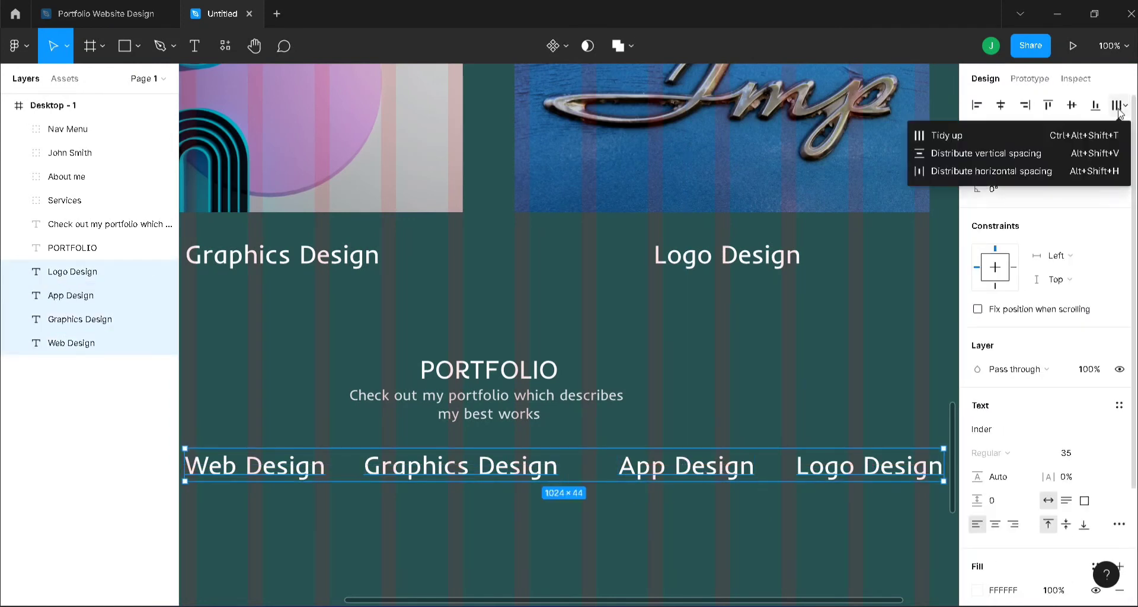
pyautogui.click(1033, 131)
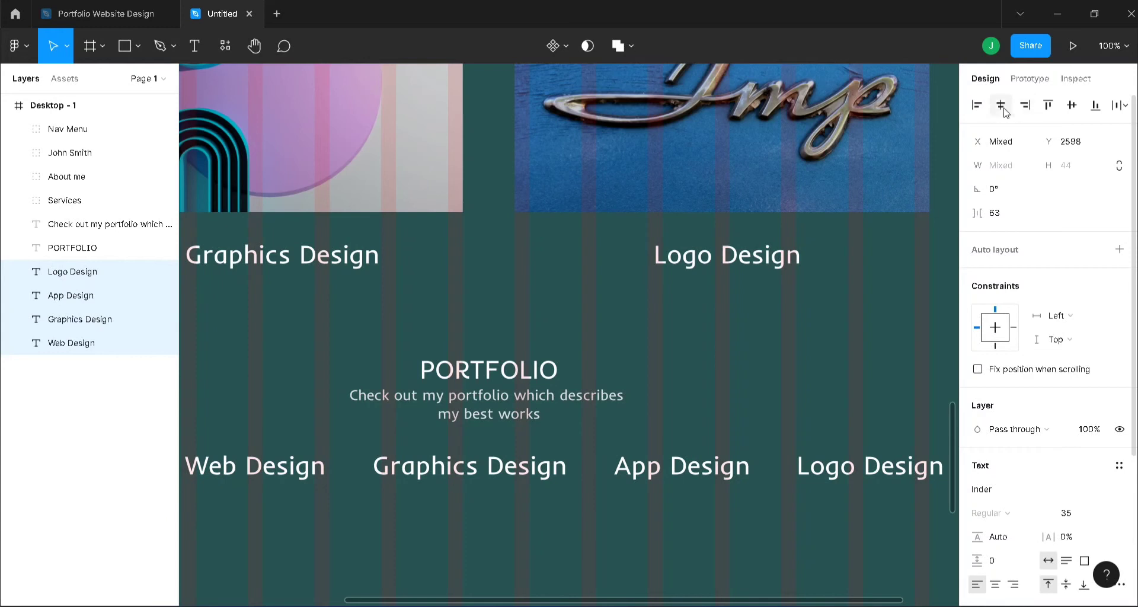
# Step: Shift the row of four portfolio labels left, try aligning their horizontal centres, and undo that alignment
pyautogui.moveTo(594, 472); pyautogui.dragTo(569, 469)
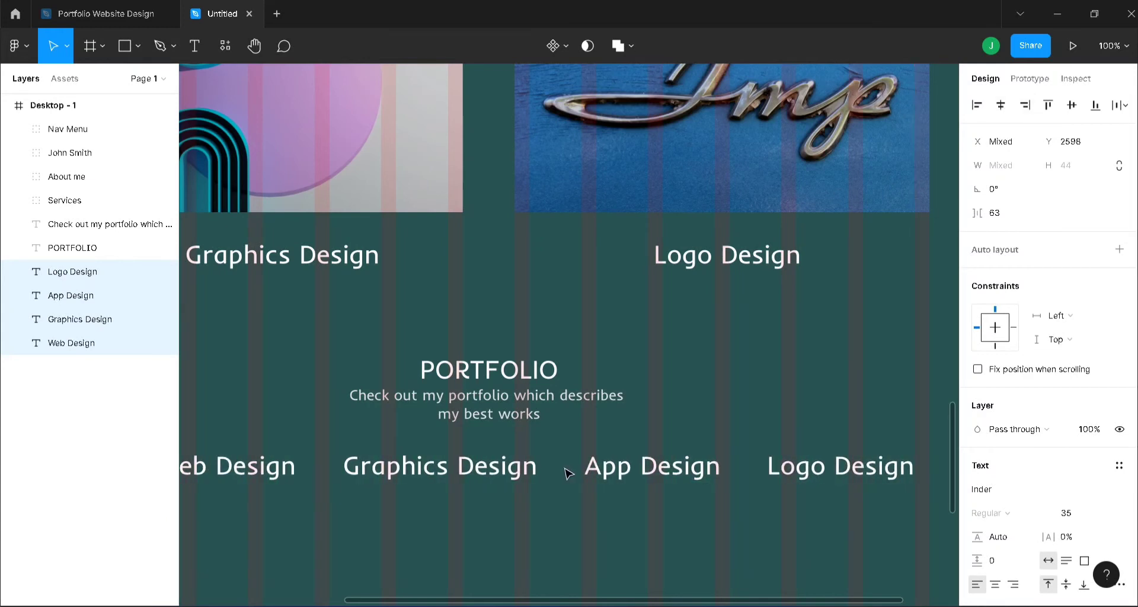
pyautogui.press('-')
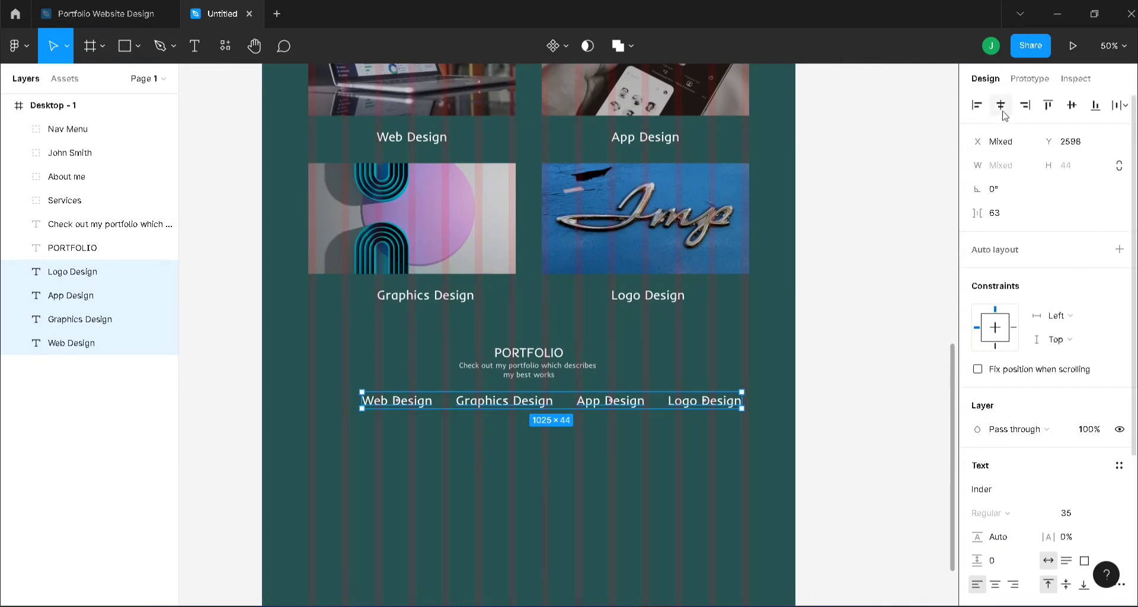
pyautogui.click(1001, 105)
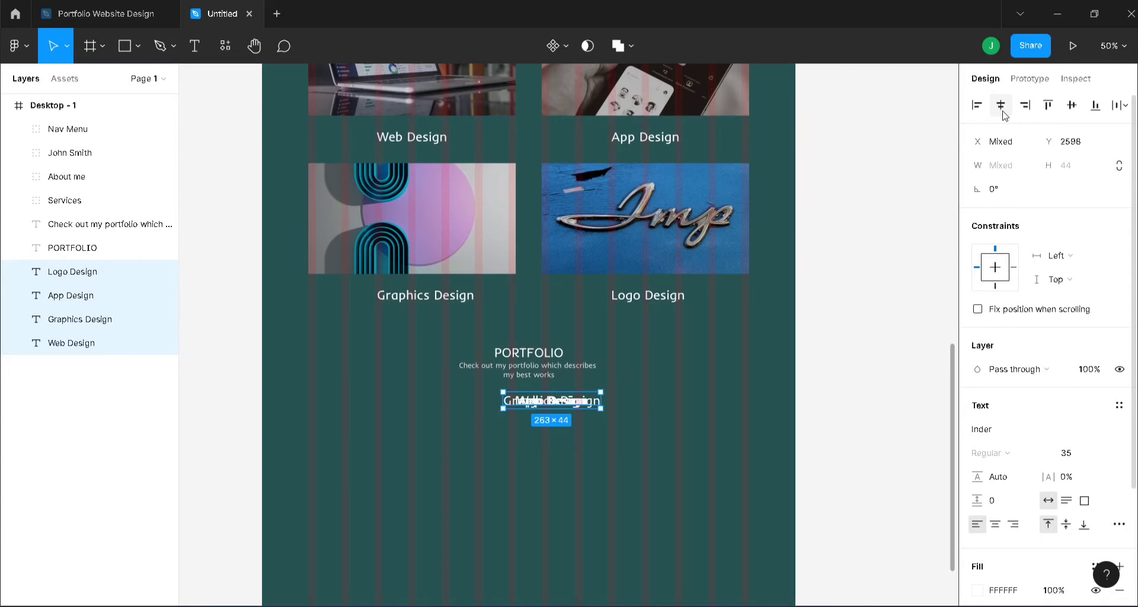
pyautogui.hotkey('ctrl', 'z')
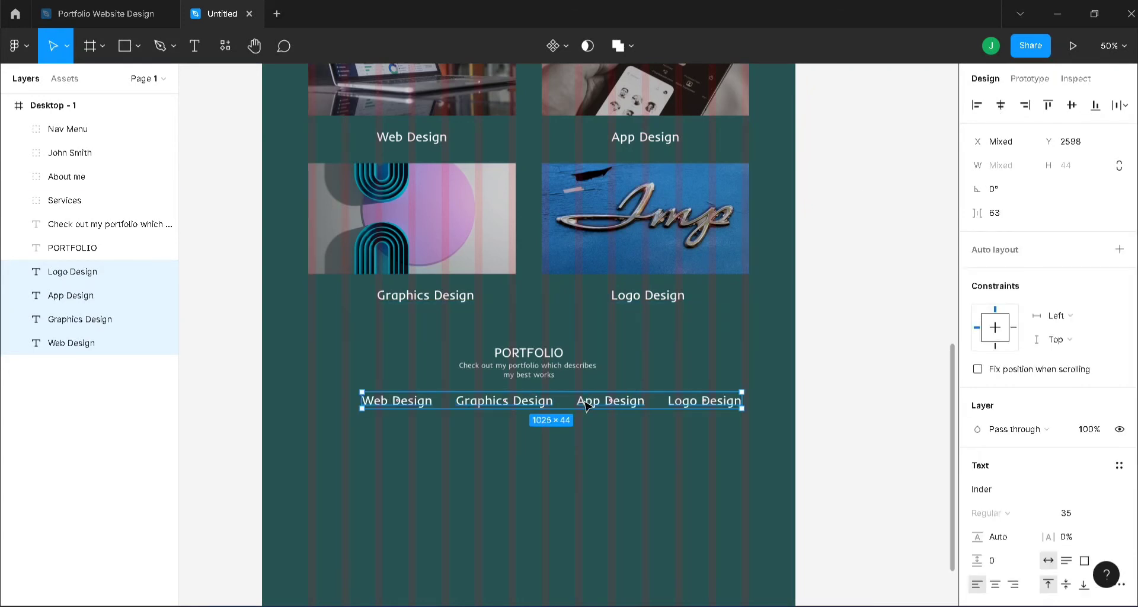
# Step: Move the row of four portfolio labels down to Y 2624 and centre it below the PORTFOLIO heading and tagline
pyautogui.moveTo(570, 406)
pyautogui.mouseDown()
pyautogui.moveTo(550, 400)
pyautogui.moveTo(561, 415)
pyautogui.mouseUp()
pyautogui.hotkey('ctrl', '-')
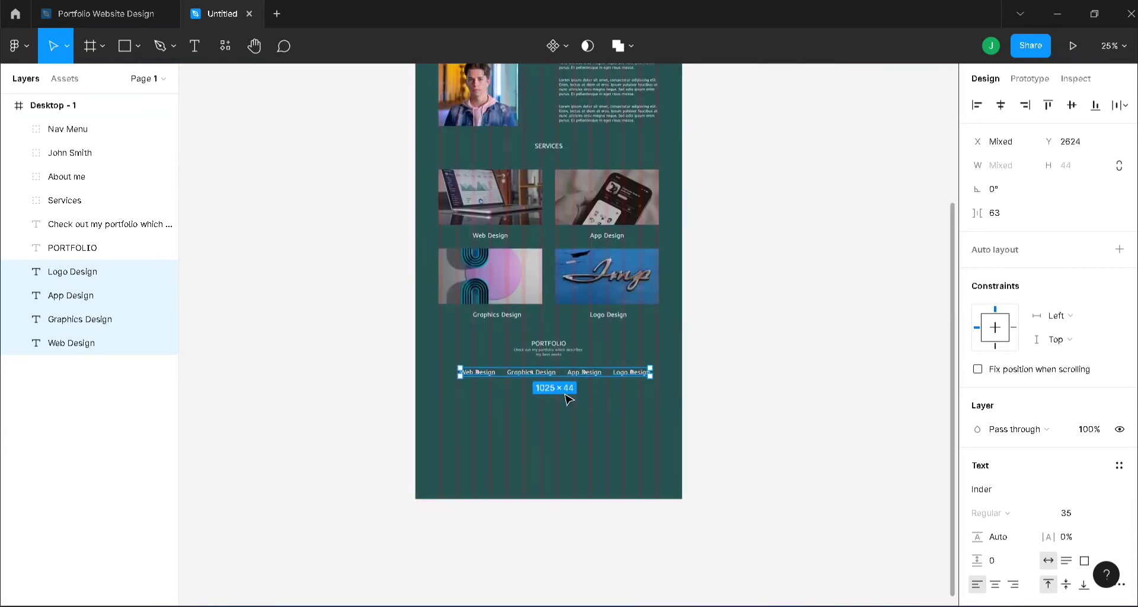
pyautogui.scroll(2, 656, 376)
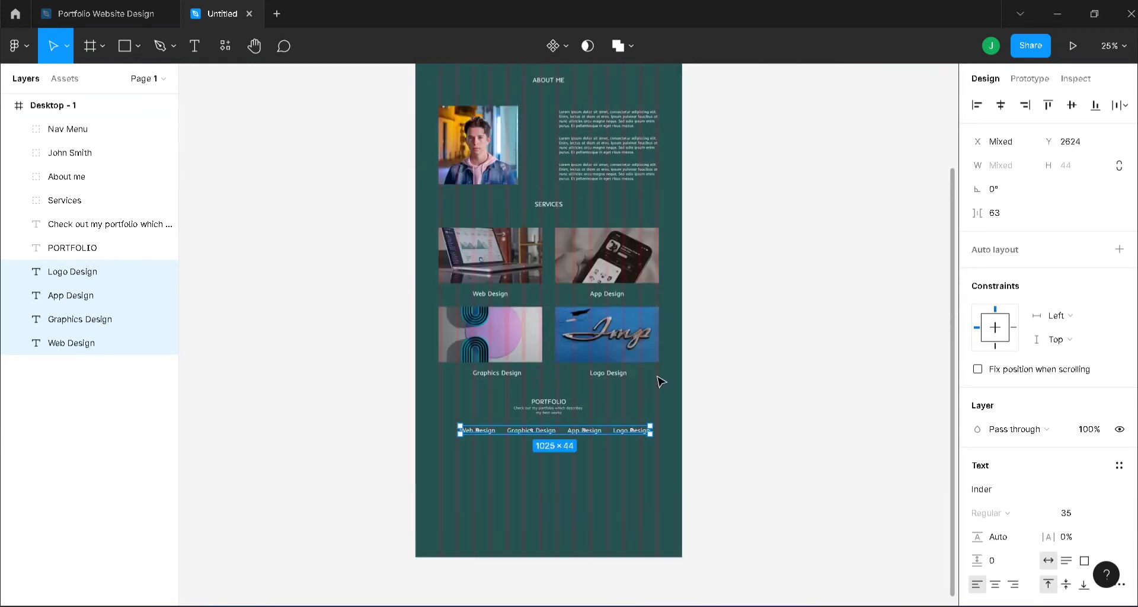
pyautogui.moveTo(567, 437); pyautogui.dragTo(557, 432)
pyautogui.press('+')
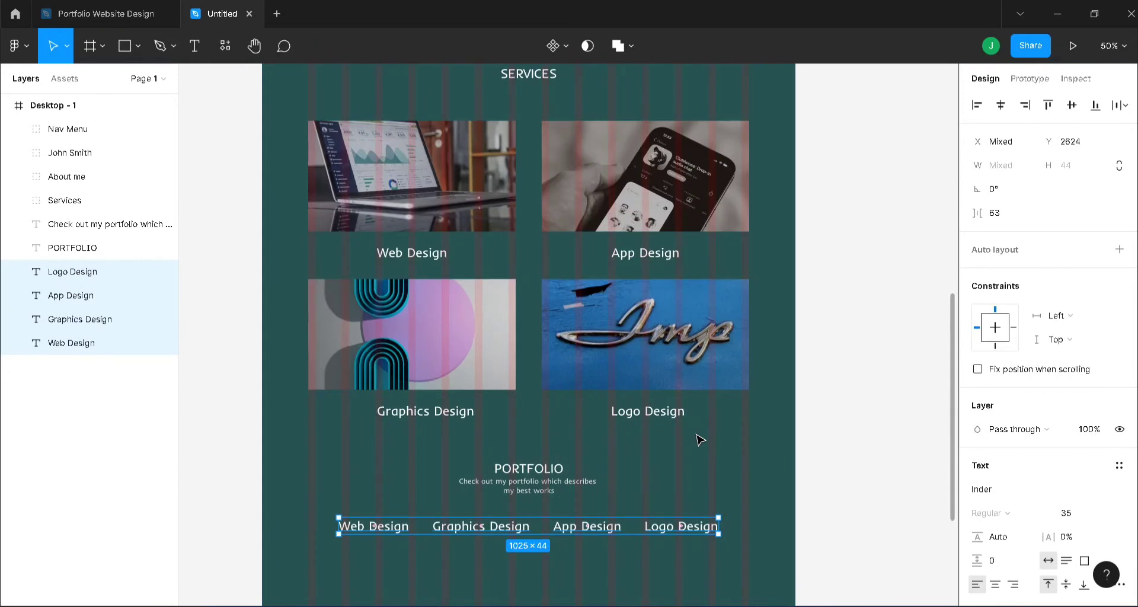
# Step: Change the last label in the portfolio row from Logo Design to Web Design
pyautogui.press('+')
pyautogui.scroll(-5, 702, 441)
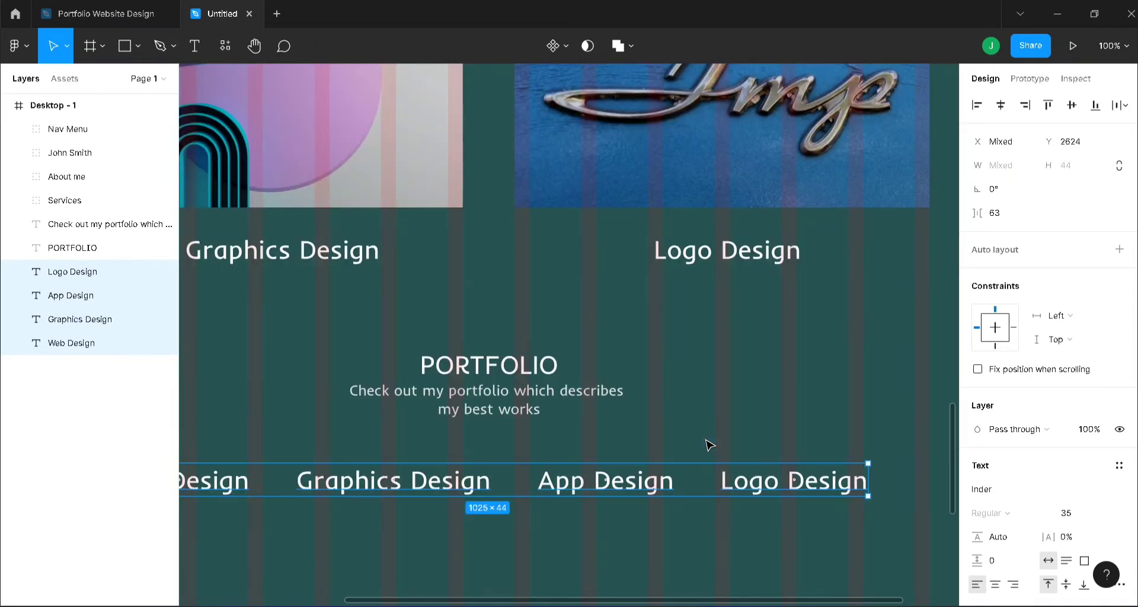
pyautogui.doubleClick(763, 468)
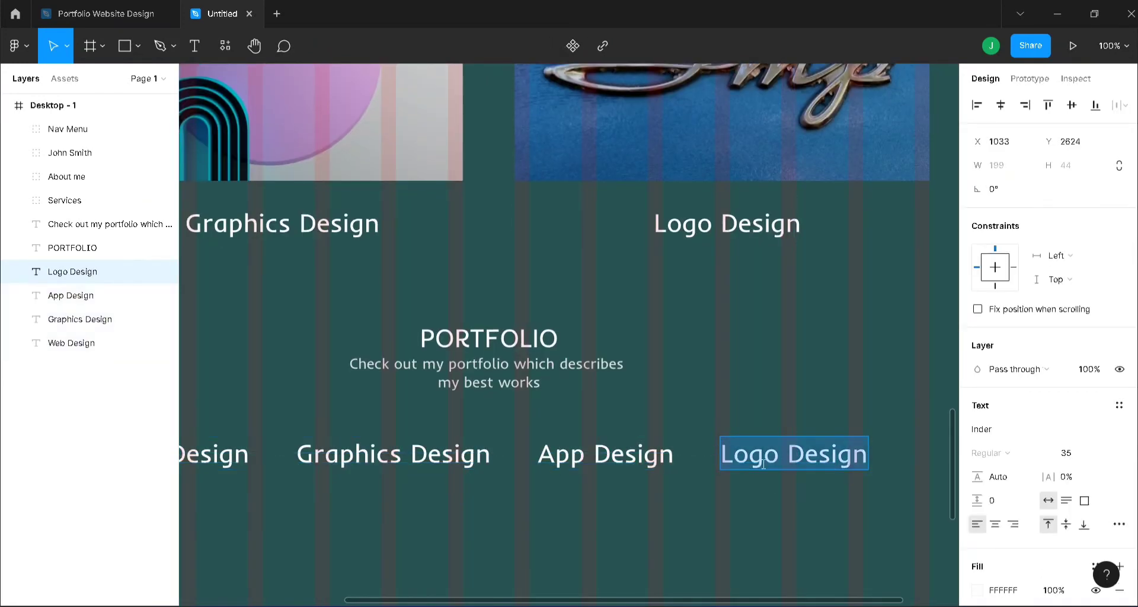
pyautogui.doubleClick(763, 464)
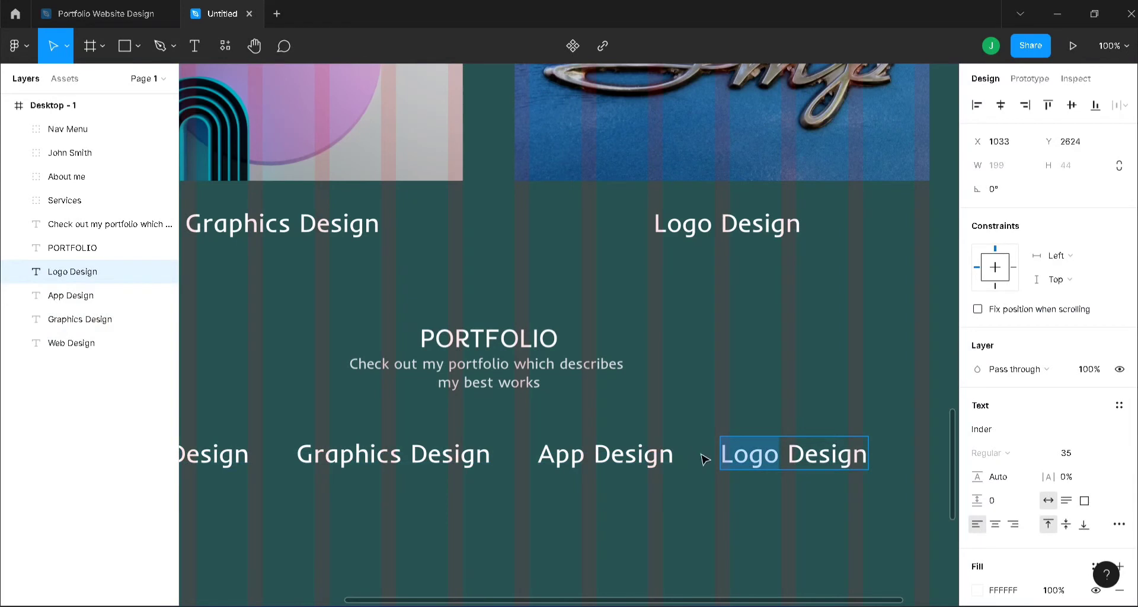
pyautogui.write('Web')
pyautogui.press('Escape')
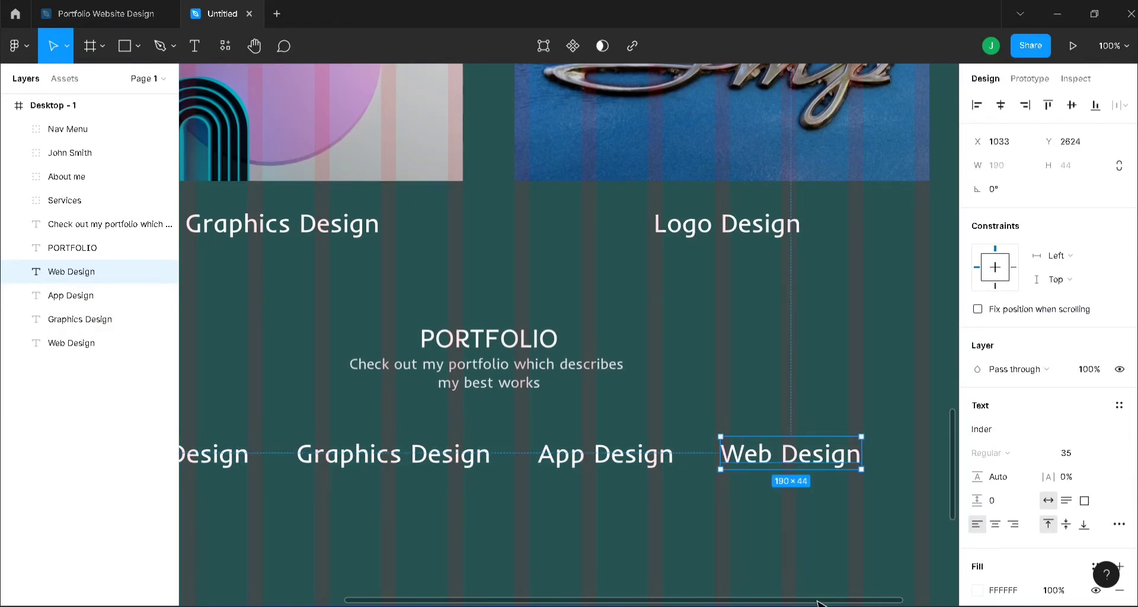
# Step: Change the first label in the portfolio row from Web Design to Logo Design
pyautogui.moveTo(817, 602); pyautogui.dragTo(655, 577)
pyautogui.click(498, 460)
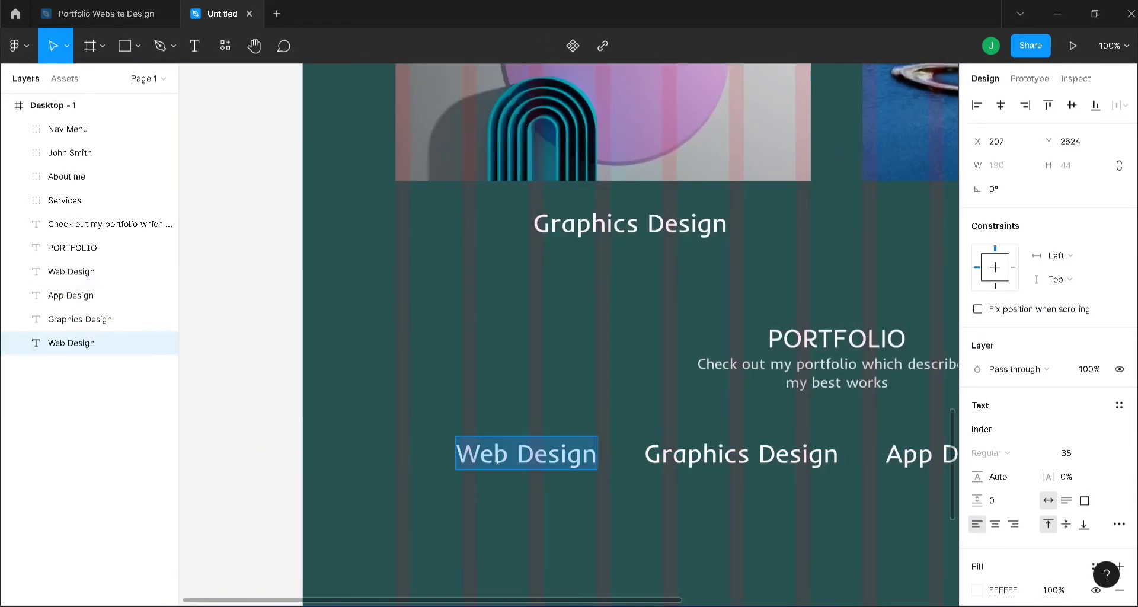
pyautogui.moveTo(507, 457); pyautogui.dragTo(457, 451)
pyautogui.write('Logo')
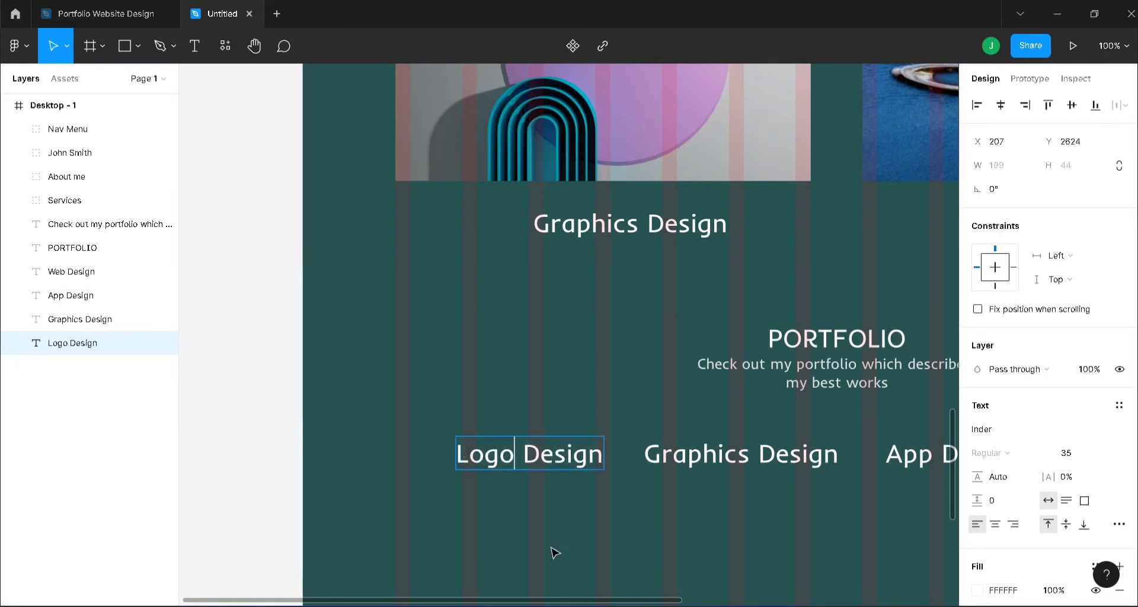
pyautogui.press('Escape')
# Step: Select all four renamed portfolio labels and even out their spacing with Tidy up
pyautogui.click(93, 277)
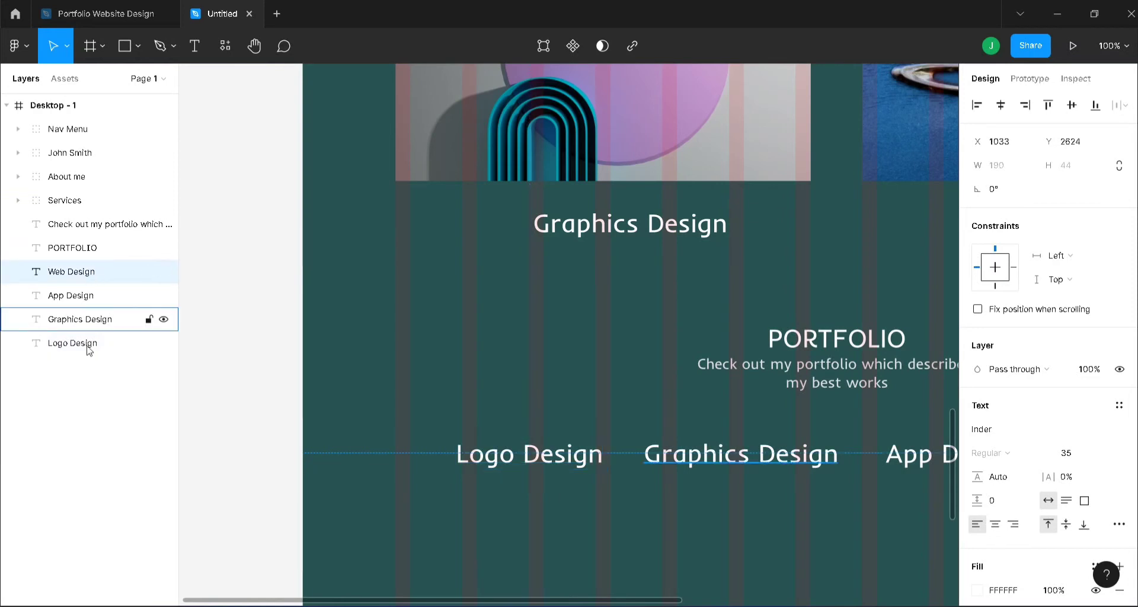
pyautogui.keyDown('shift'); pyautogui.click(90, 344); pyautogui.keyUp('shift')
pyautogui.click(1129, 105)
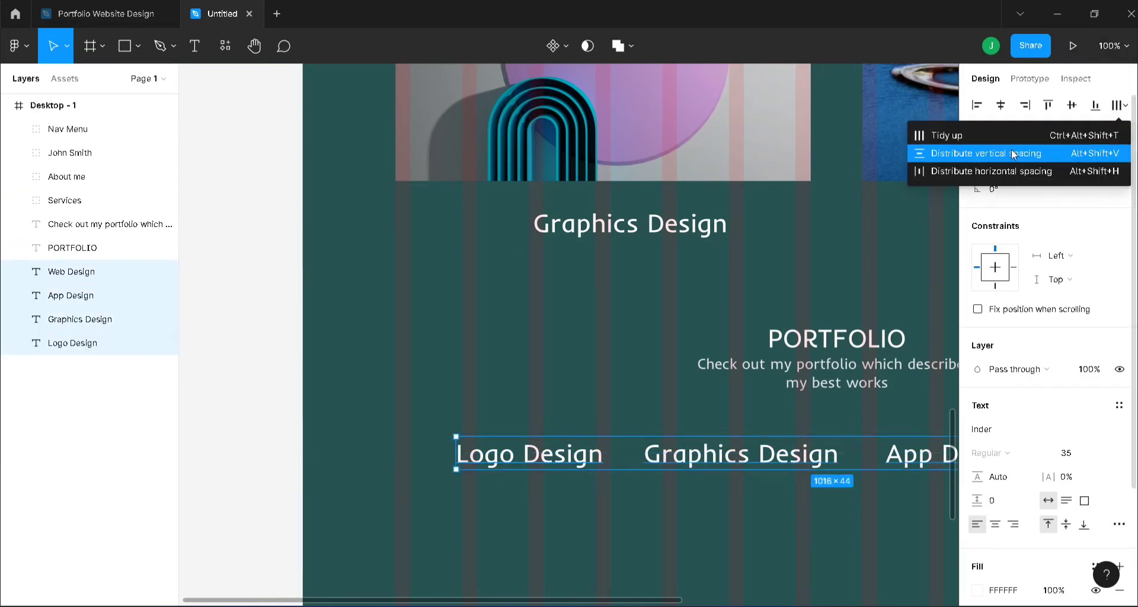
pyautogui.click(1010, 133)
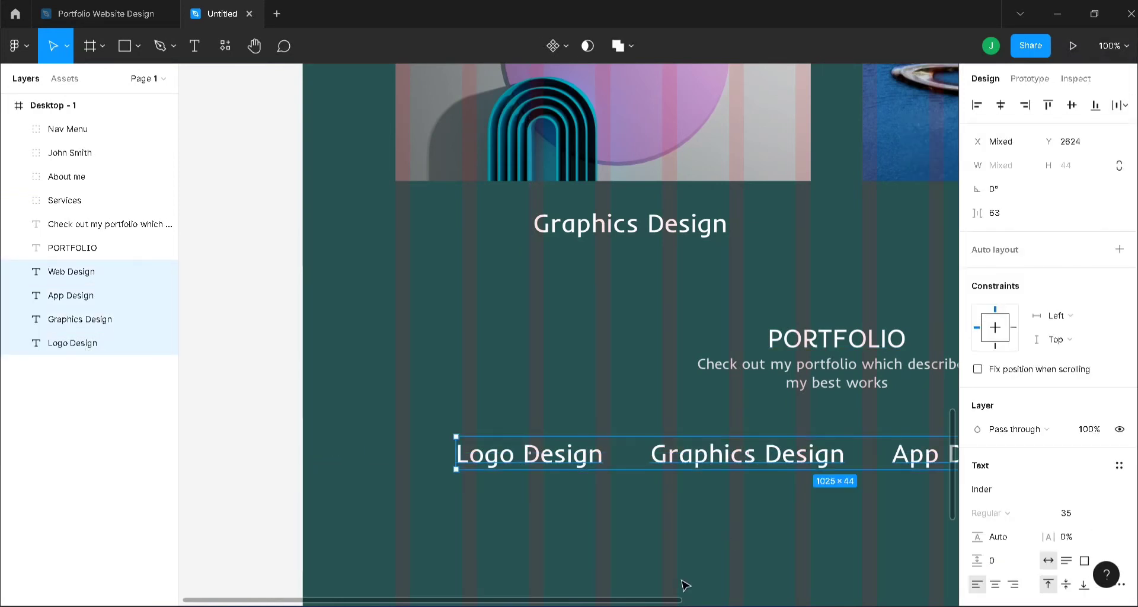
# Step: Draw a rectangle about 317 × 75 over the portfolio's Logo Design label, place it beneath the text layers and centre it on the label
pyautogui.moveTo(671, 603); pyautogui.dragTo(742, 599)
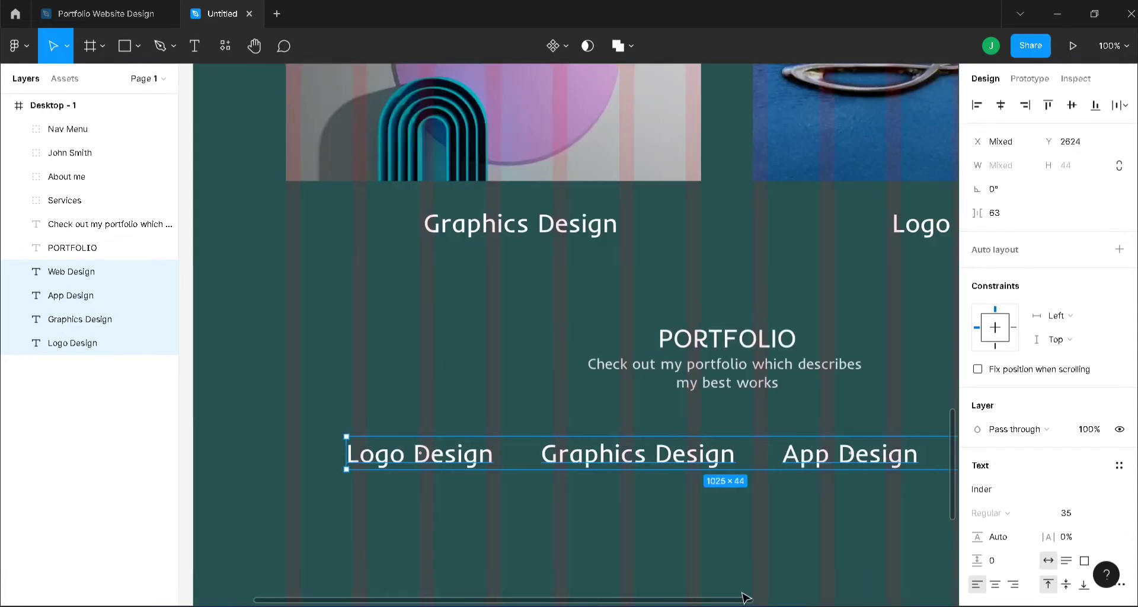
pyautogui.click(524, 484)
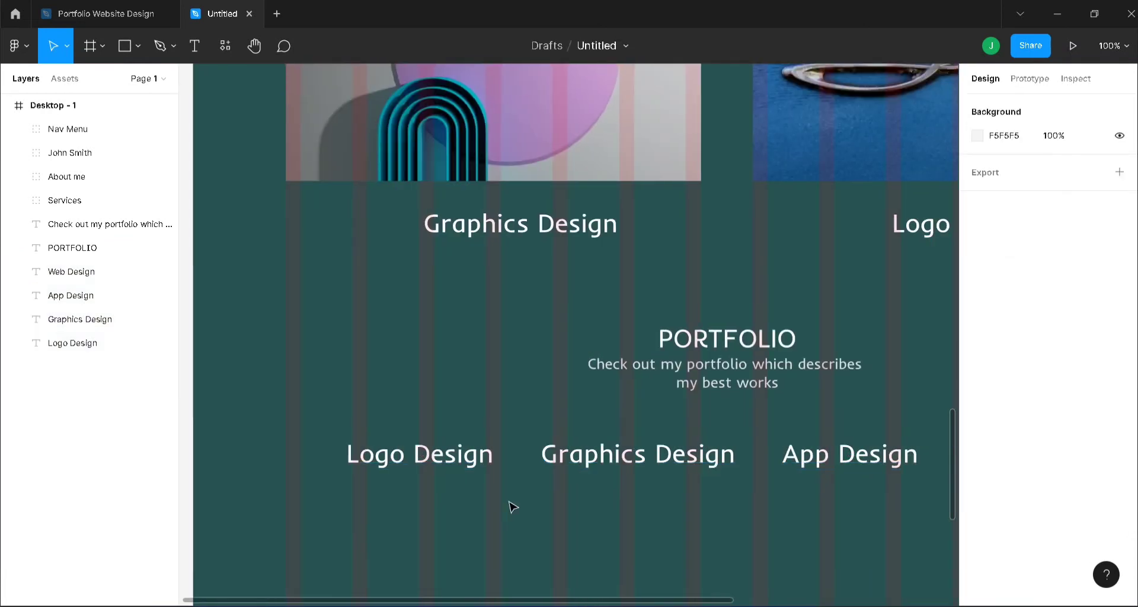
pyautogui.press('r')
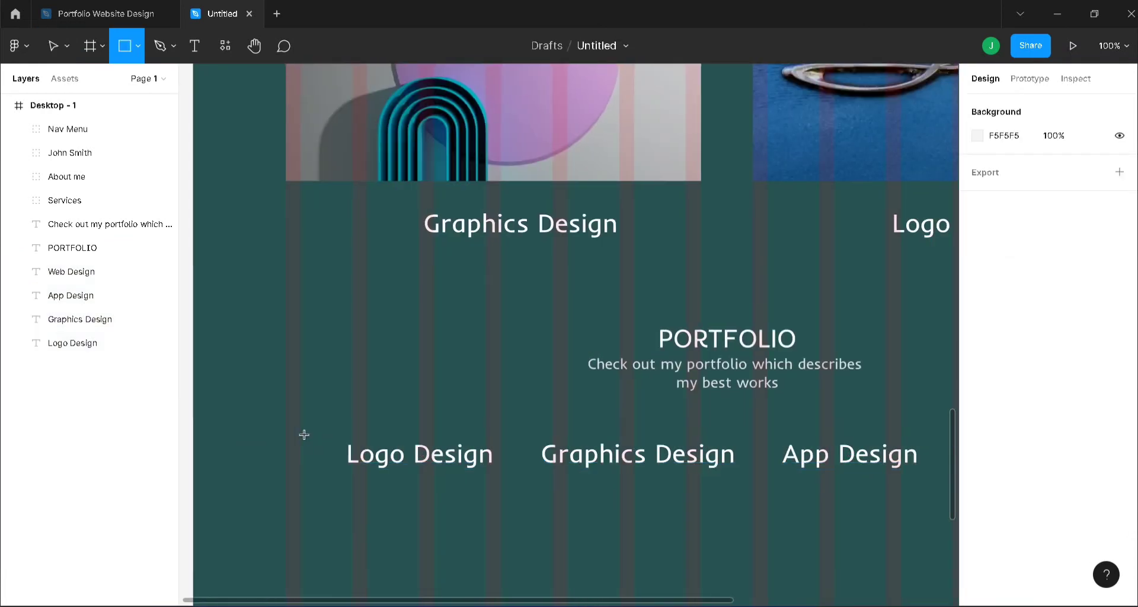
pyautogui.moveTo(286, 423); pyautogui.dragTo(521, 479)
pyautogui.moveTo(87, 138); pyautogui.dragTo(88, 386)
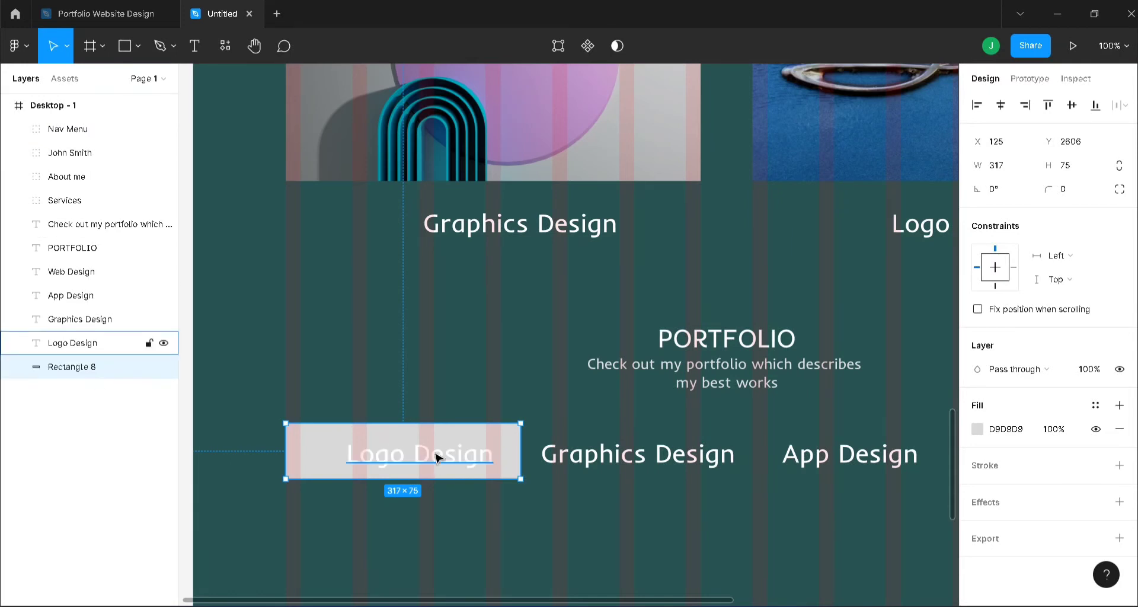
pyautogui.moveTo(444, 437); pyautogui.dragTo(460, 440)
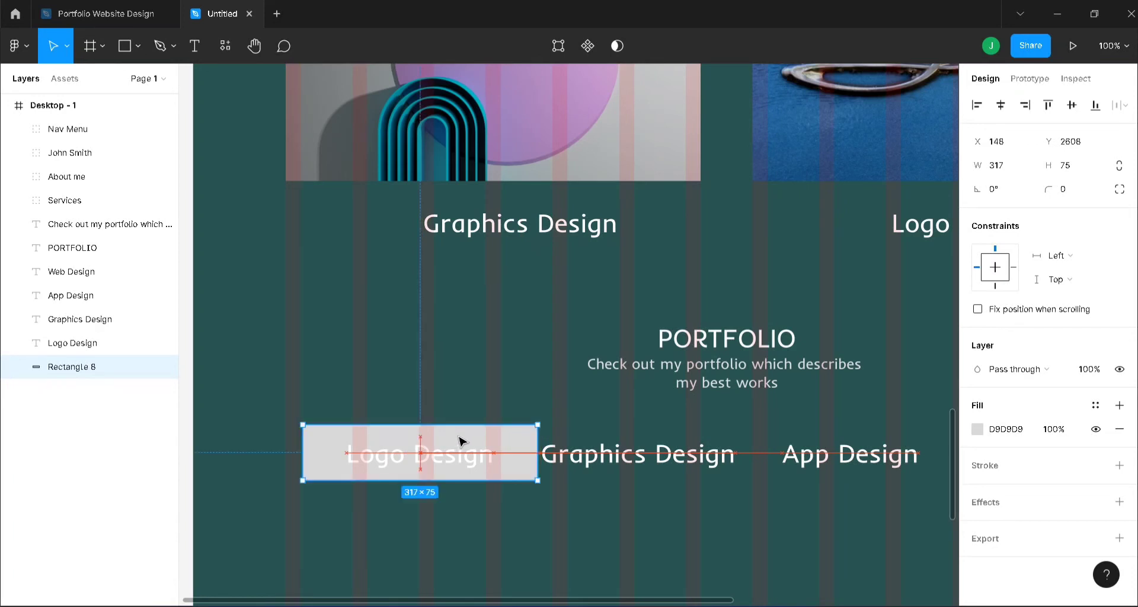
# Step: Fill the rectangle behind Logo Design with the light cyan document color B3EEEE and set its corner radius to 25
pyautogui.click(977, 429)
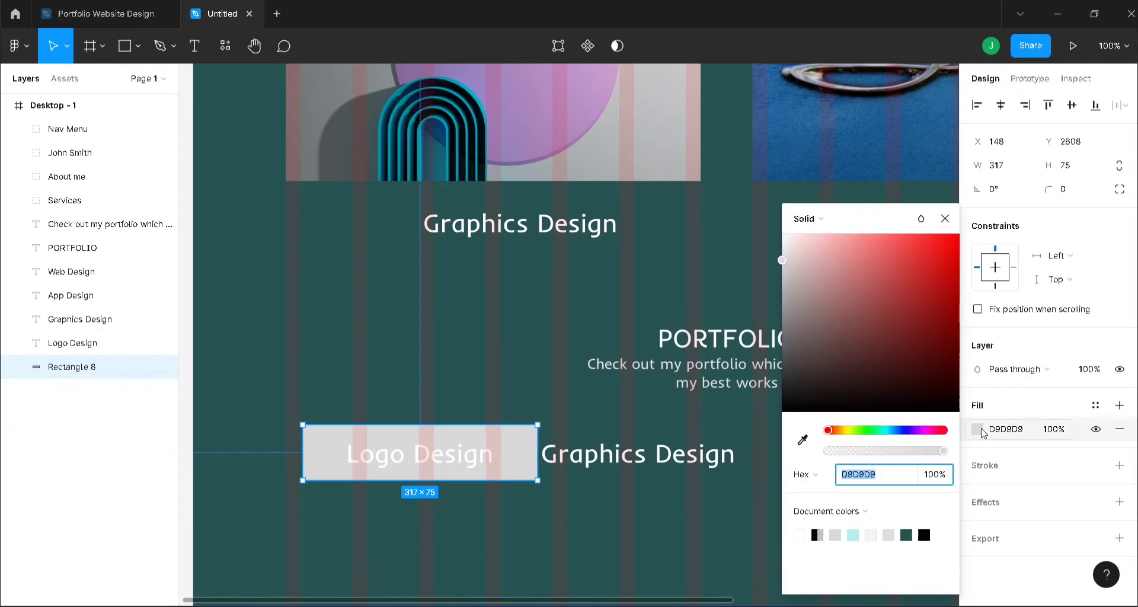
pyautogui.click(854, 536)
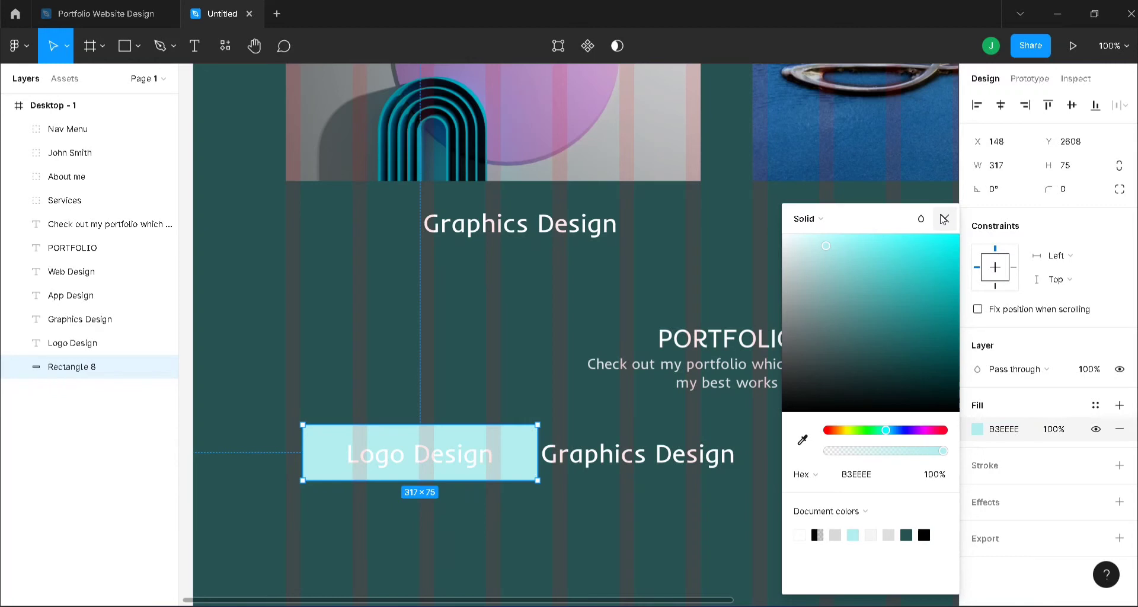
pyautogui.click(944, 219)
pyautogui.click(1078, 190)
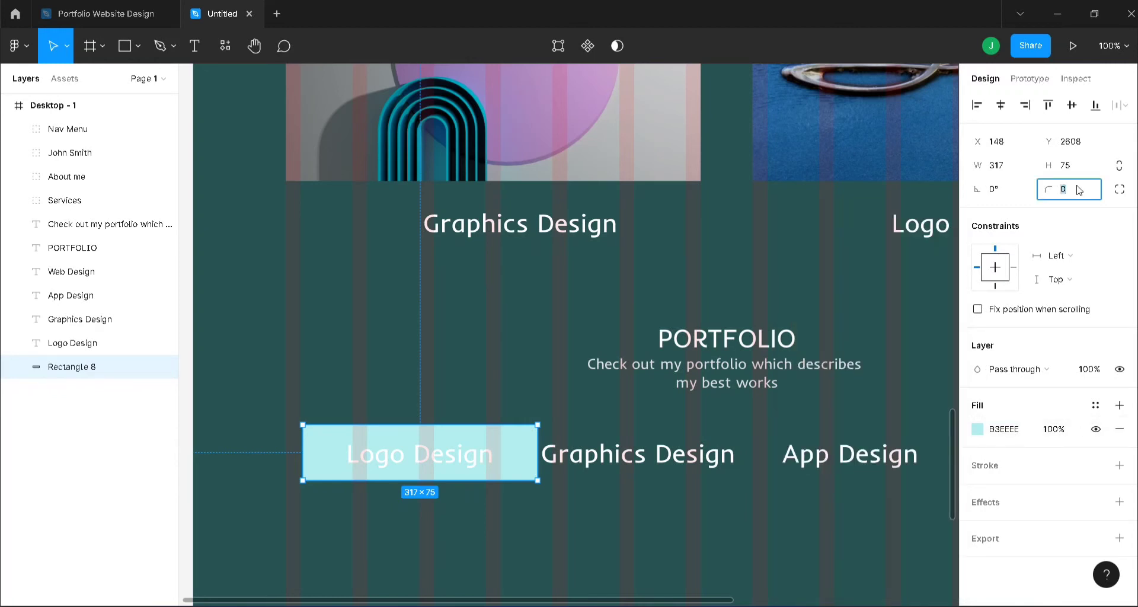
pyautogui.press('Return')
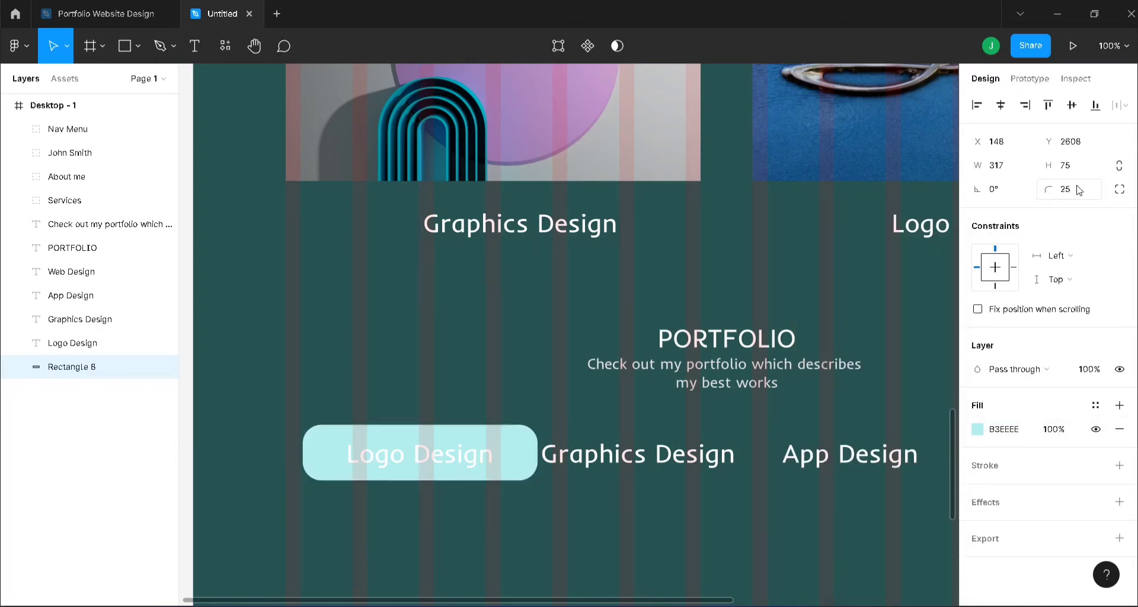
# Step: Move the rounded rectangle and its Logo Design label together left to the edge of the first grid column
pyautogui.keyDown('shift'); pyautogui.click(443, 461); pyautogui.keyUp('shift')
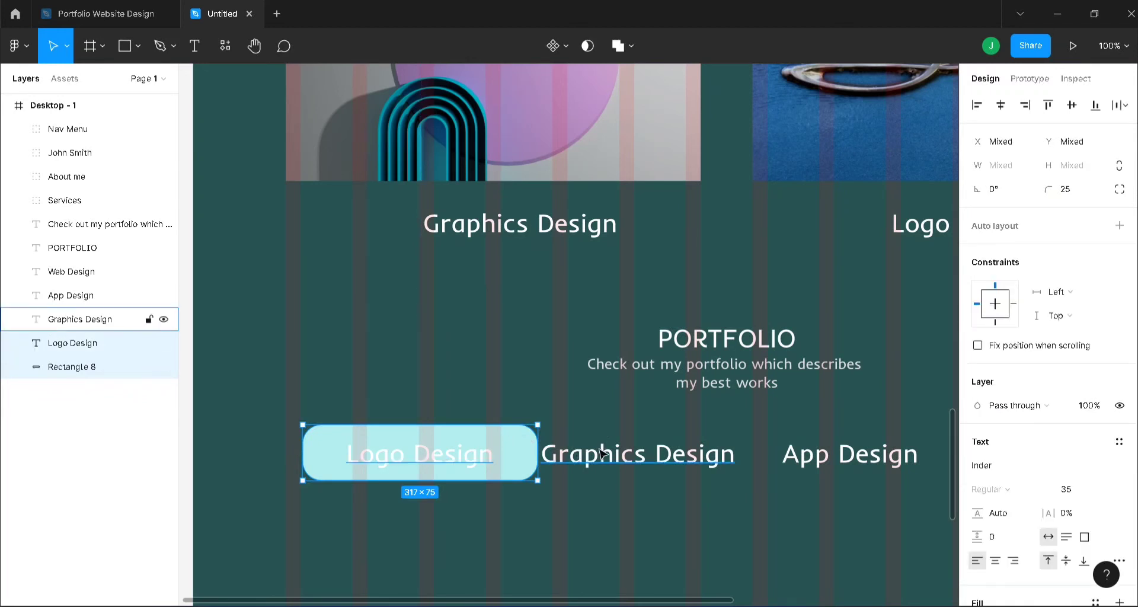
pyautogui.moveTo(495, 451)
pyautogui.mouseDown()
pyautogui.moveTo(465, 452)
pyautogui.moveTo(481, 451)
pyautogui.mouseUp()
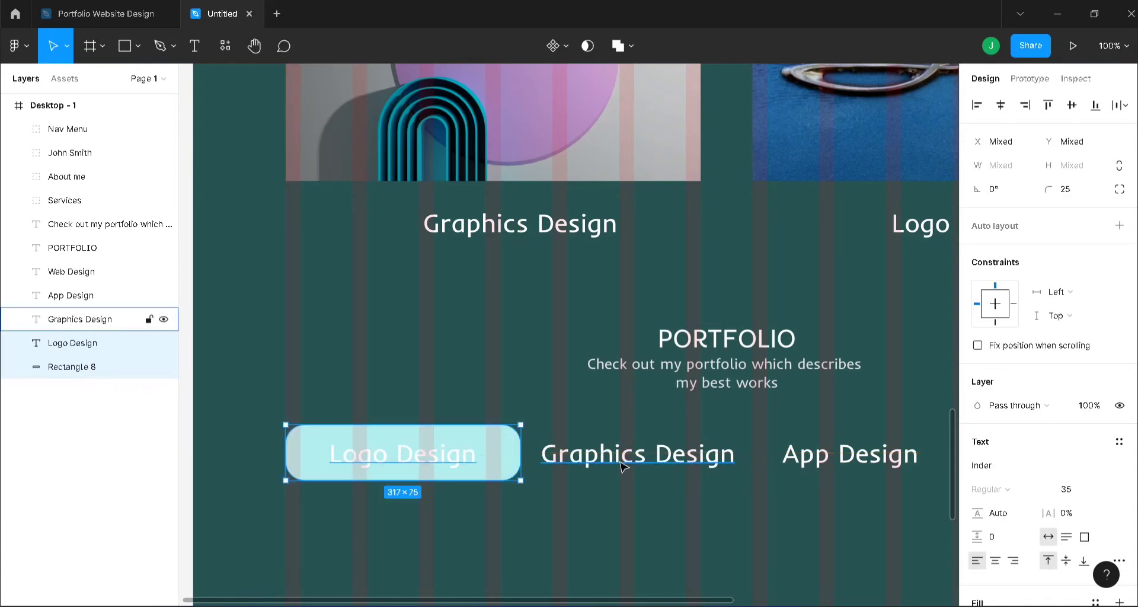
pyautogui.keyDown('shift'); pyautogui.click(656, 475); pyautogui.keyUp('shift')
# Step: Select the Logo, Graphics, App and Web Design labels of the portfolio row and apply Tidy up to them
pyautogui.click(808, 470)
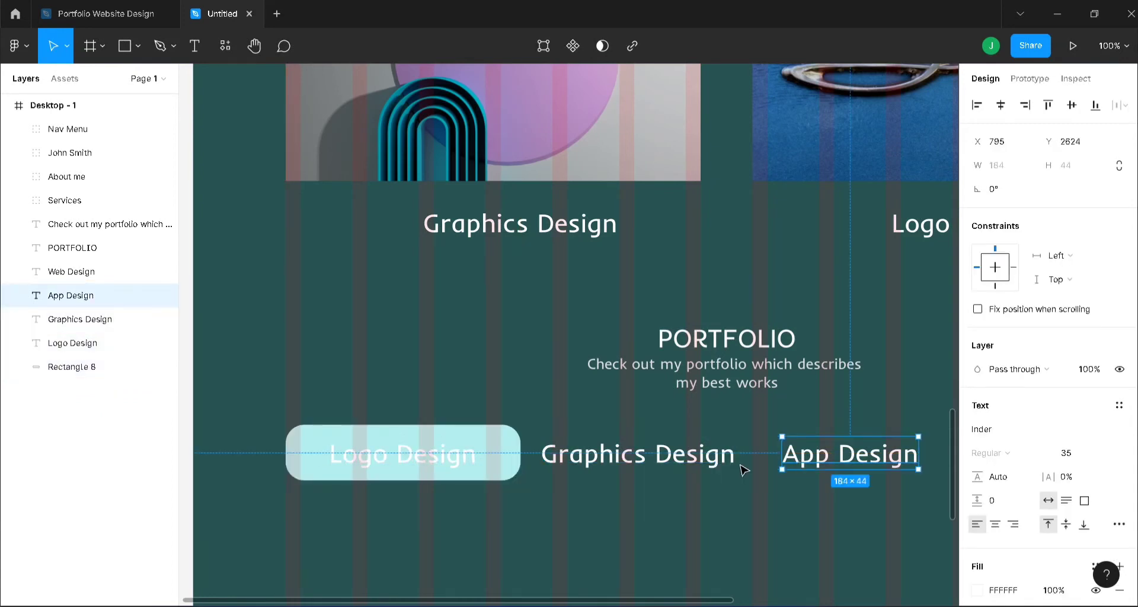
pyautogui.keyDown('shift'); pyautogui.click(663, 465); pyautogui.keyUp('shift')
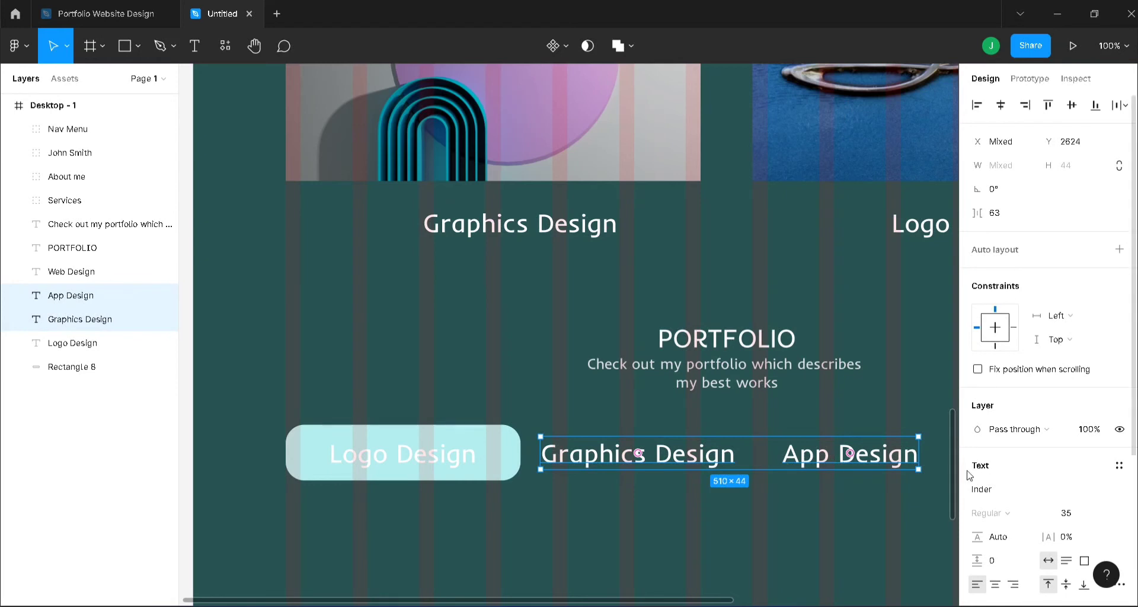
pyautogui.moveTo(713, 603); pyautogui.dragTo(876, 599)
pyautogui.keyDown('shift'); pyautogui.click(820, 468); pyautogui.keyUp('shift')
pyautogui.keyDown('shift'); pyautogui.click(216, 457); pyautogui.keyUp('shift')
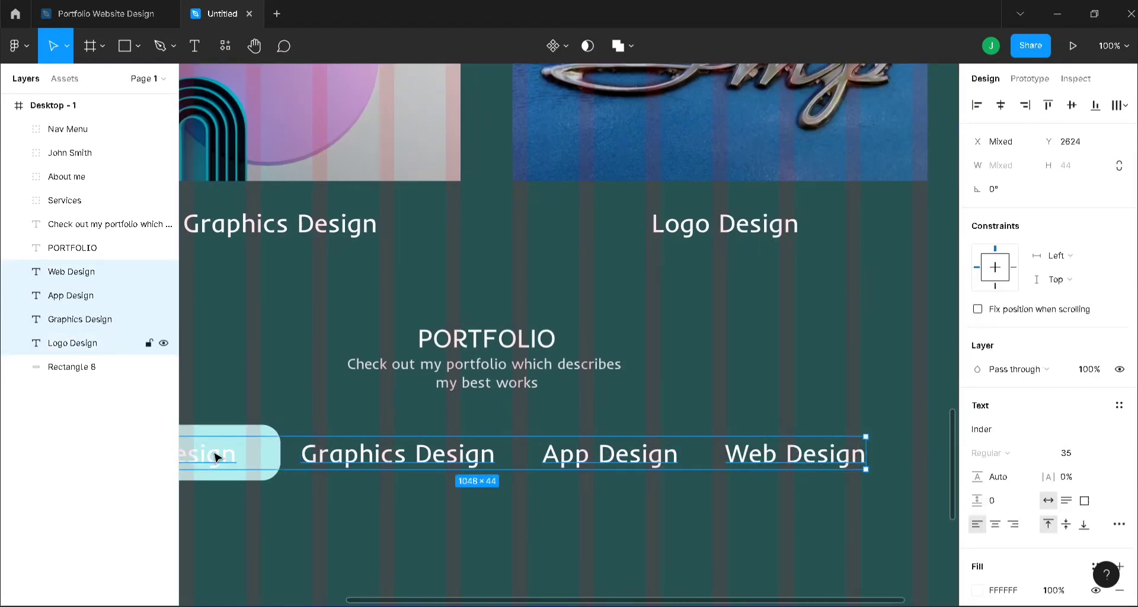
pyautogui.click(1121, 106)
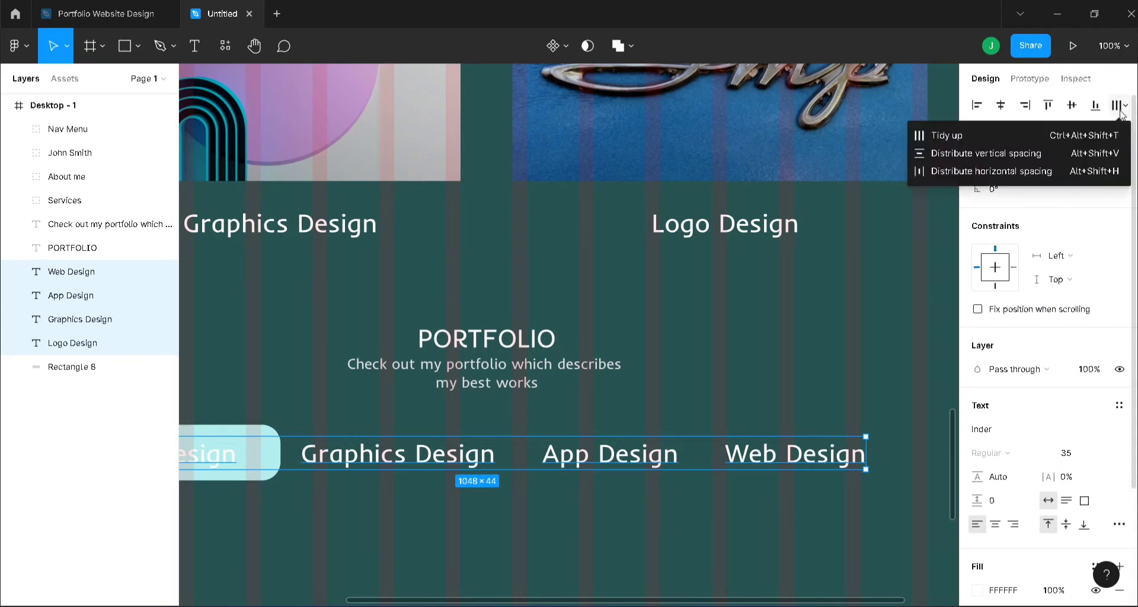
pyautogui.click(1016, 133)
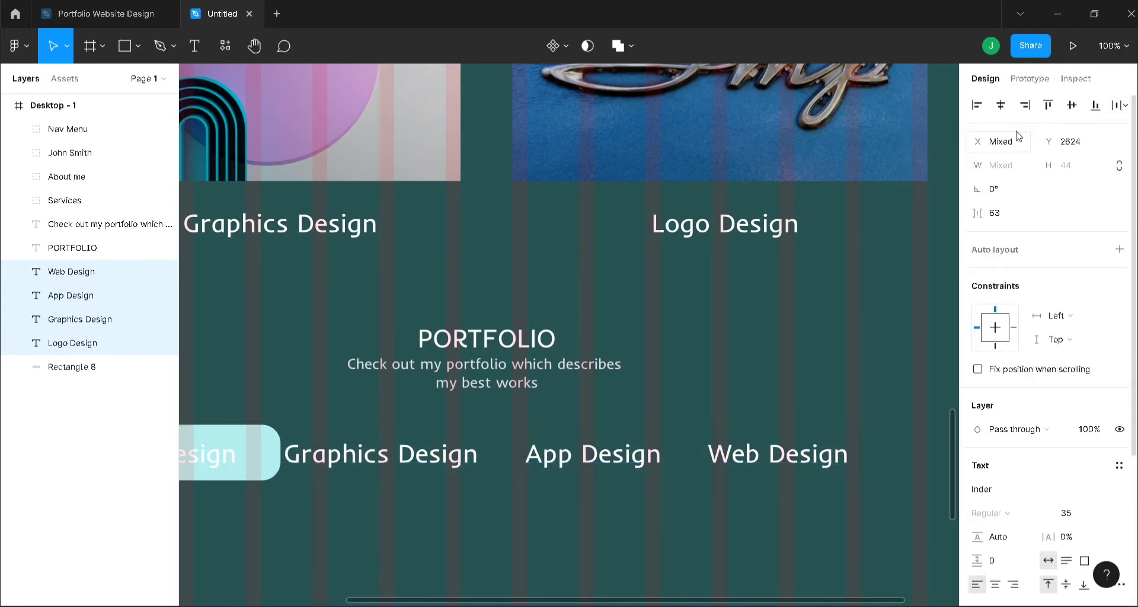
# Step: Move the Graphics Design, App Design and Web Design labels together right, leaving a gap after the Logo Design button
pyautogui.click(816, 358)
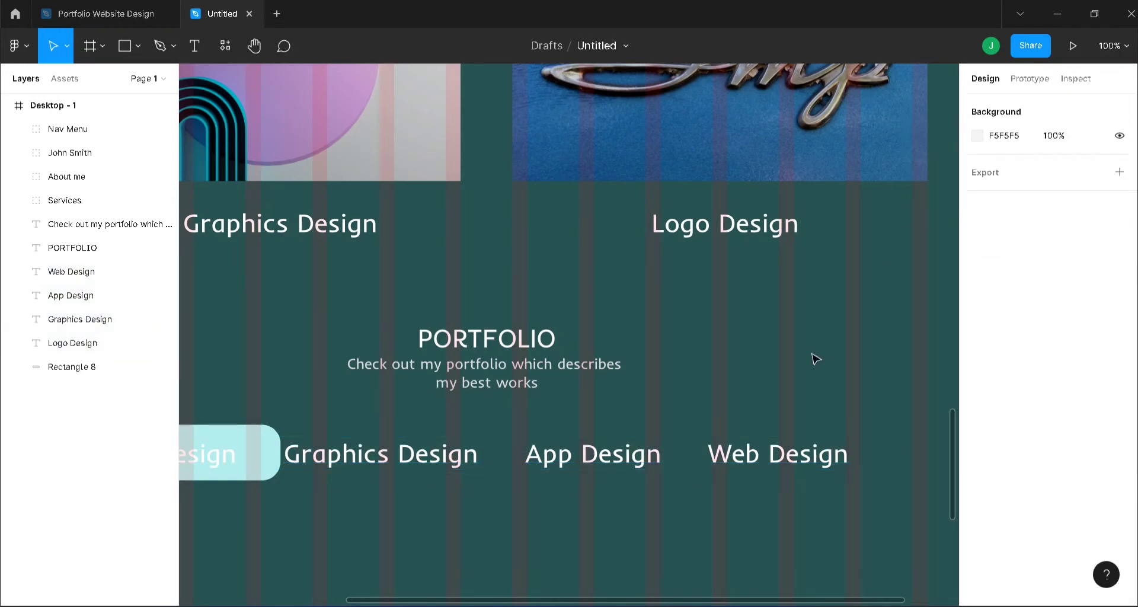
pyautogui.click(386, 460)
pyautogui.keyDown('shift'); pyautogui.click(590, 453); pyautogui.keyUp('shift')
pyautogui.keyDown('shift'); pyautogui.click(778, 454); pyautogui.keyUp('shift')
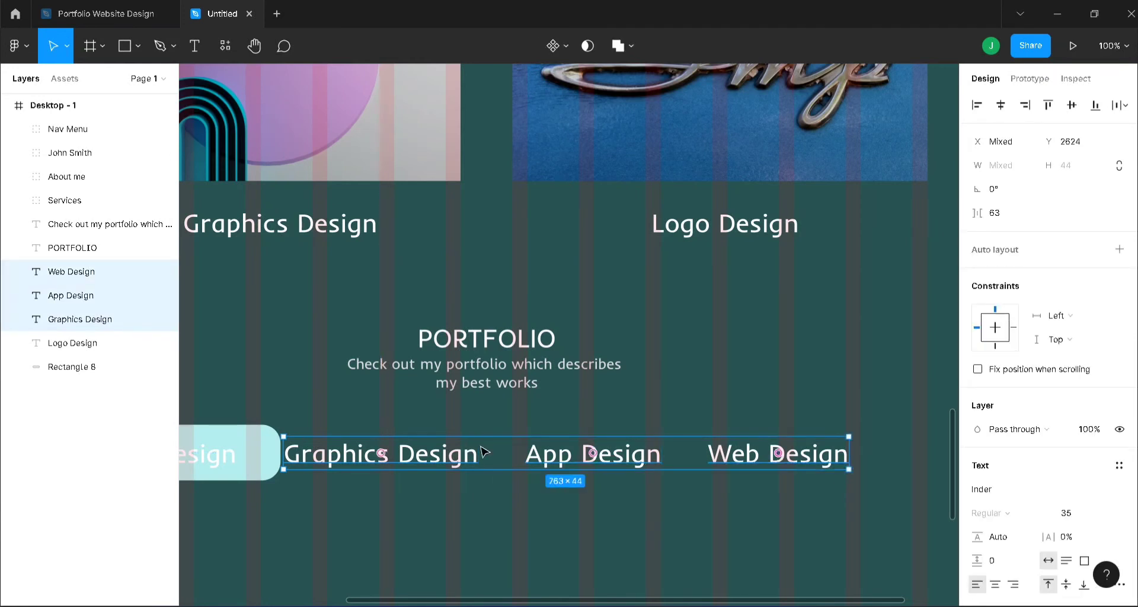
pyautogui.moveTo(502, 456); pyautogui.dragTo(545, 457)
pyautogui.click(701, 376)
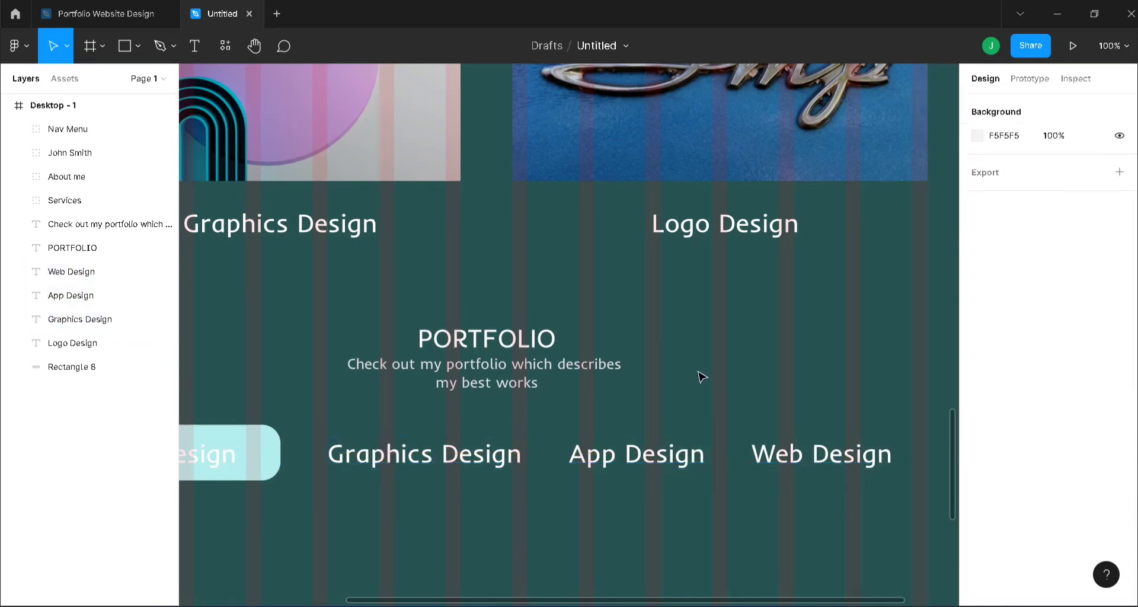
# Step: Select the Logo Design button with its label and the three other category labels, and move them together slightly right to centre the row
pyautogui.click(1112, 46)
pyautogui.click(1050, 155)
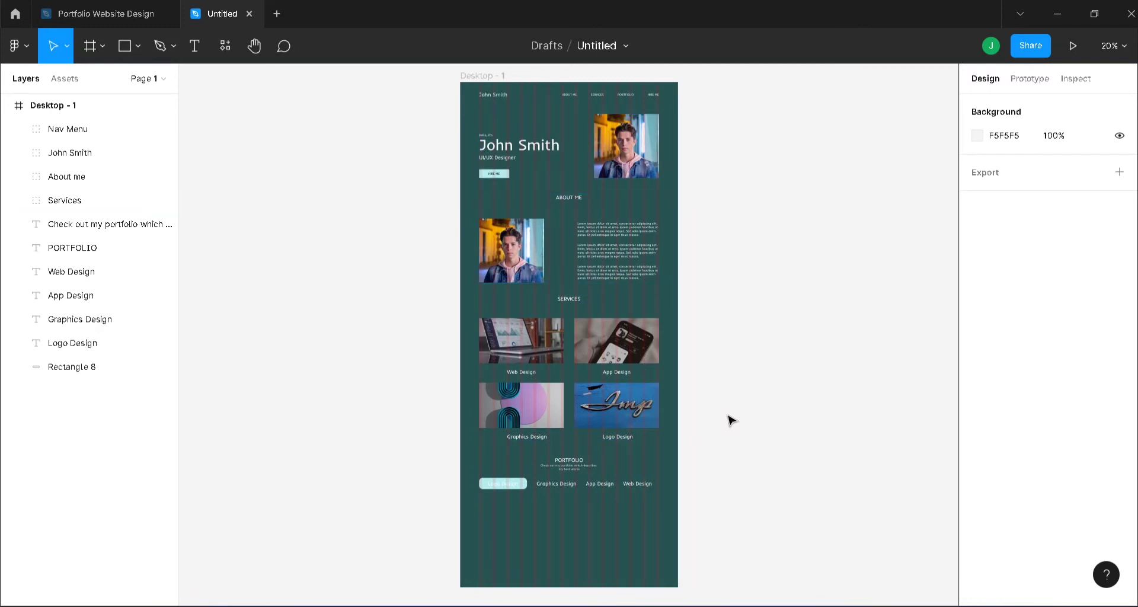
pyautogui.hotkey('ctrl', '=')
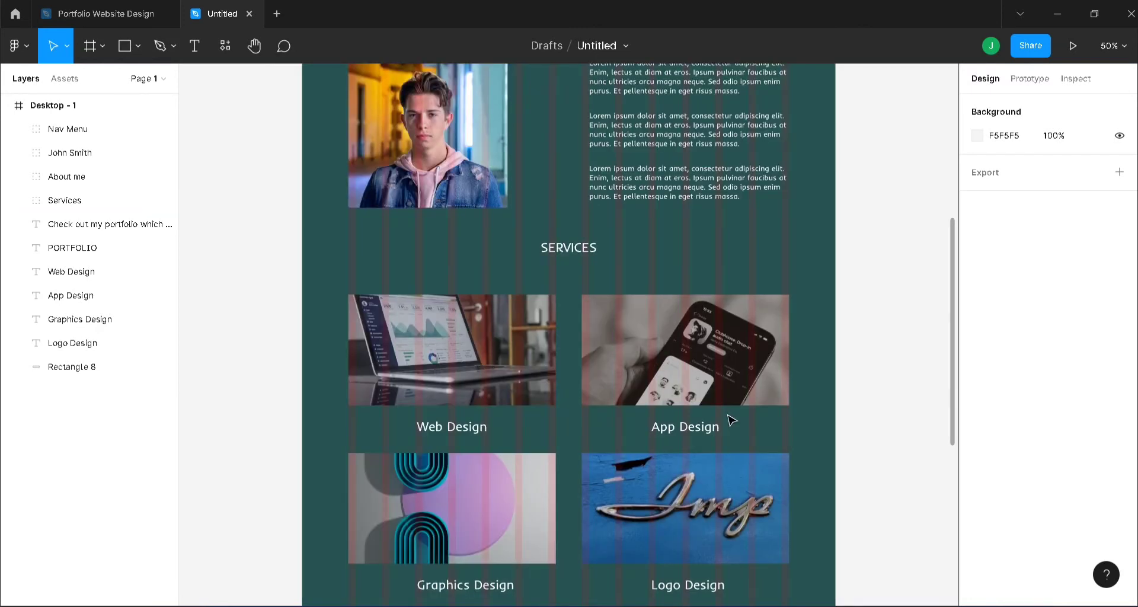
pyautogui.hotkey('ctrl', '=')
pyautogui.scroll(-12, 730, 420)
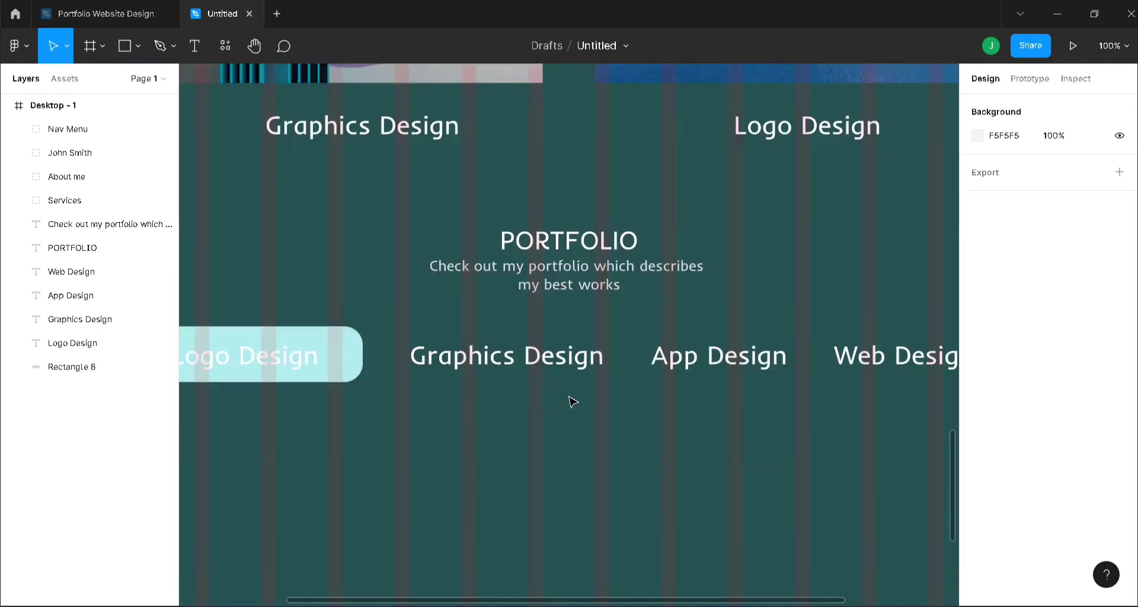
pyautogui.click(279, 355)
pyautogui.keyDown('shift'); pyautogui.click(358, 358); pyautogui.keyUp('shift')
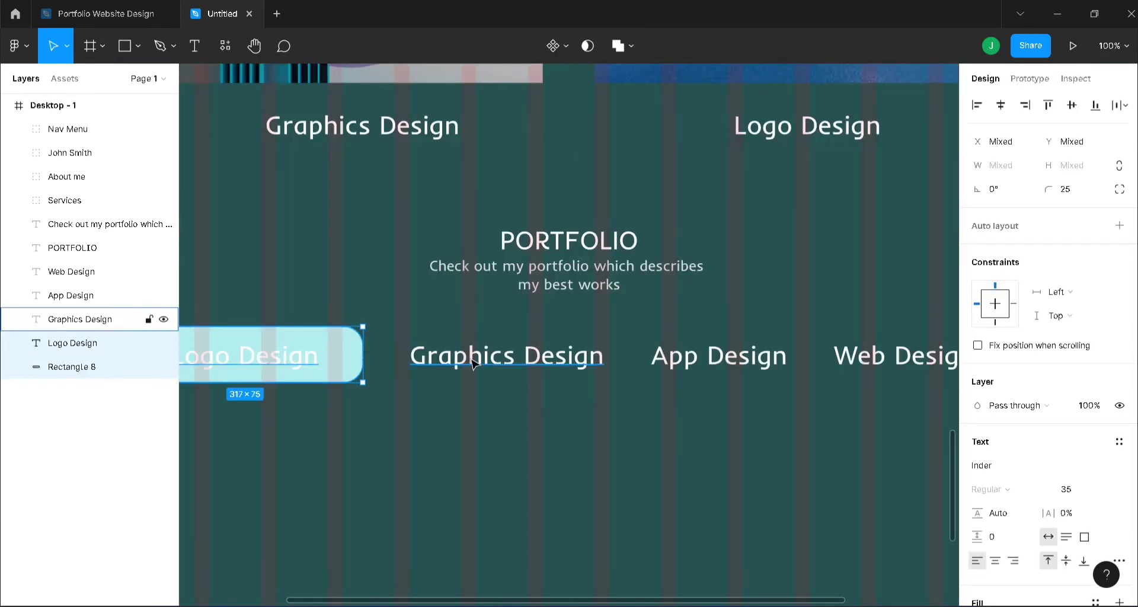
pyautogui.keyDown('shift'); pyautogui.click(474, 358); pyautogui.keyUp('shift')
pyautogui.keyDown('shift'); pyautogui.click(717, 359); pyautogui.keyUp('shift')
pyautogui.keyDown('shift'); pyautogui.click(871, 359); pyautogui.keyUp('shift')
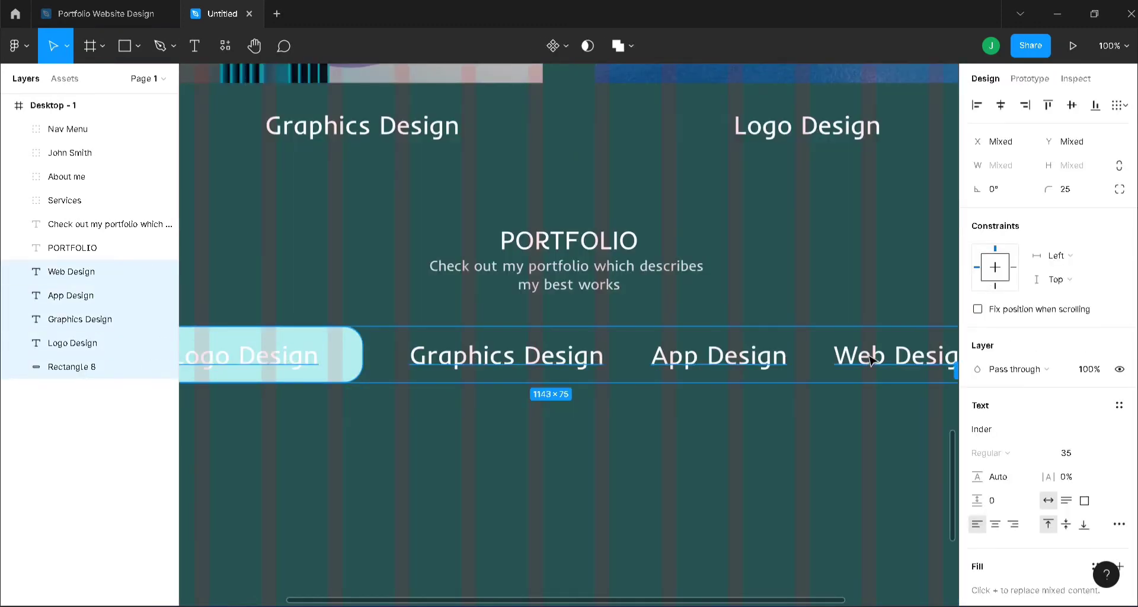
pyautogui.hotkey('ctrl', '-')
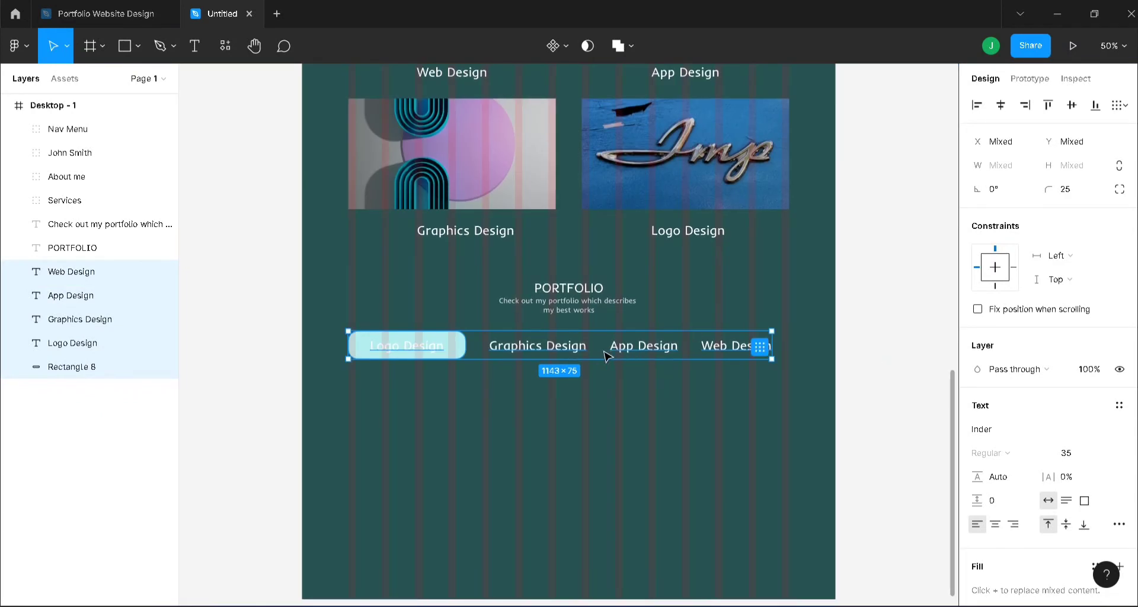
pyautogui.moveTo(605, 355); pyautogui.dragTo(610, 353)
pyautogui.click(883, 331)
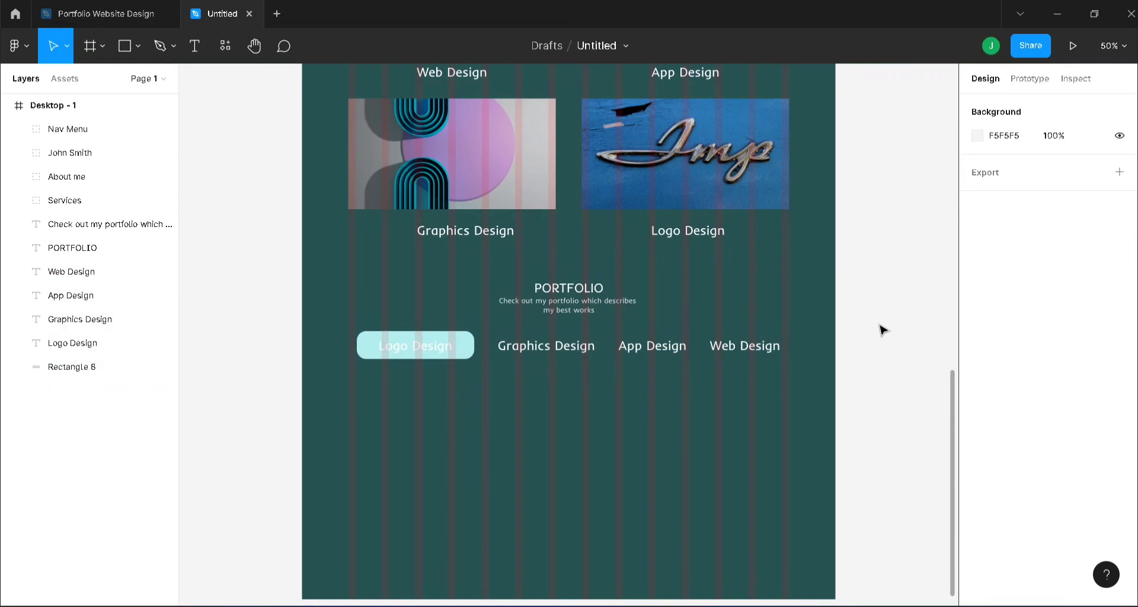
# Step: Extend the Desktop - 1 frame downward to a height of about 3498
pyautogui.scroll(-3, 883, 330)
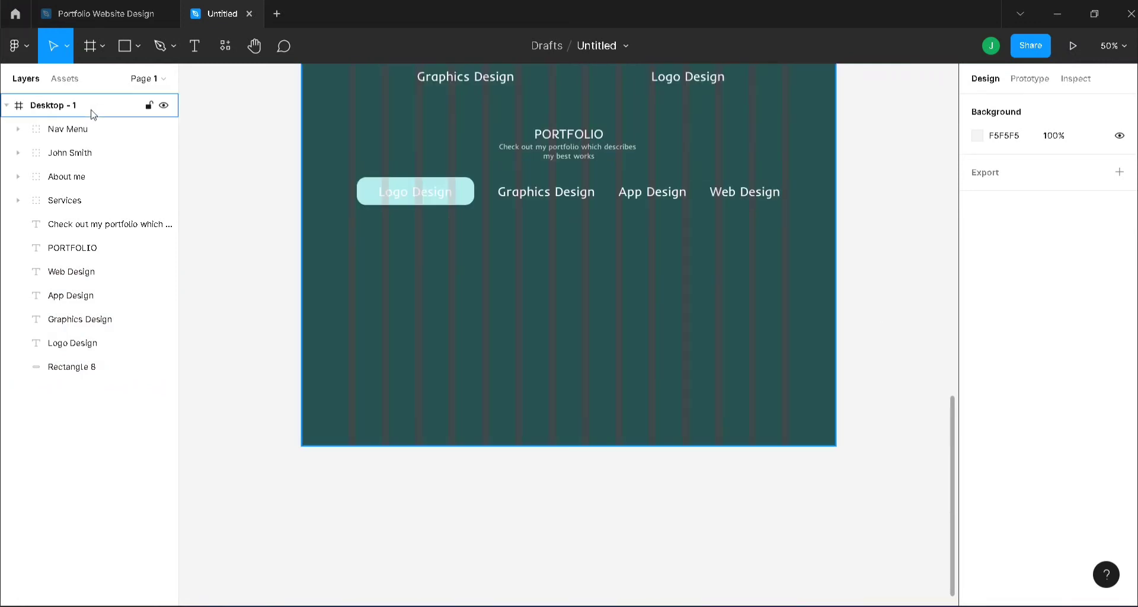
pyautogui.click(71, 113)
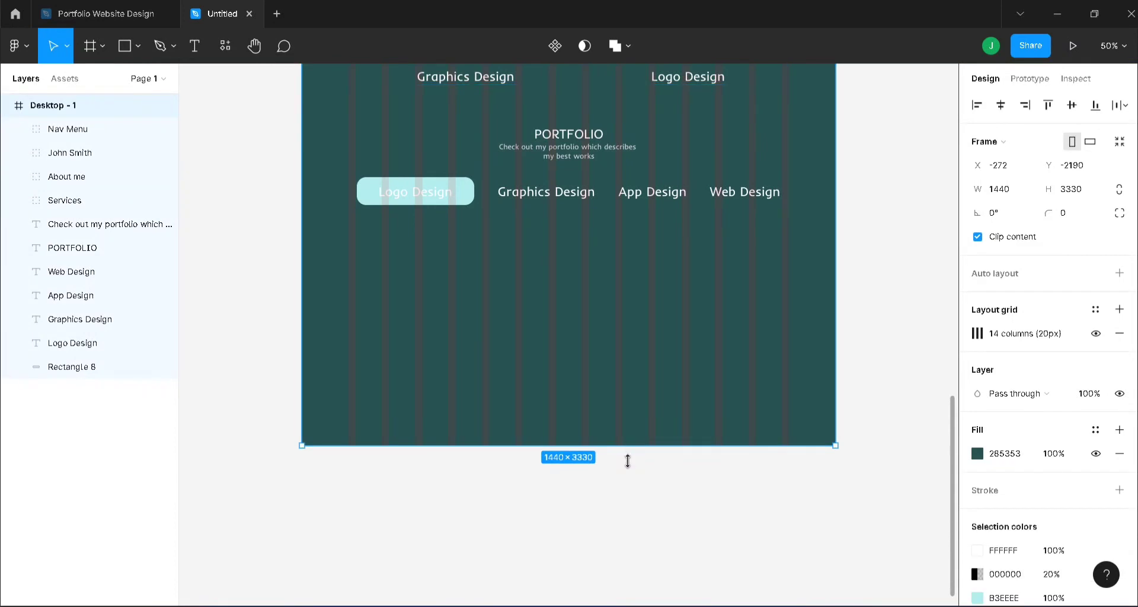
pyautogui.moveTo(627, 461); pyautogui.dragTo(622, 508)
pyautogui.scroll(-1, 613, 437)
# Step: Build a row of three rectangles below the category labels, two about 441 × 224 and the third narrowed to about 191 wide
pyautogui.press('r')
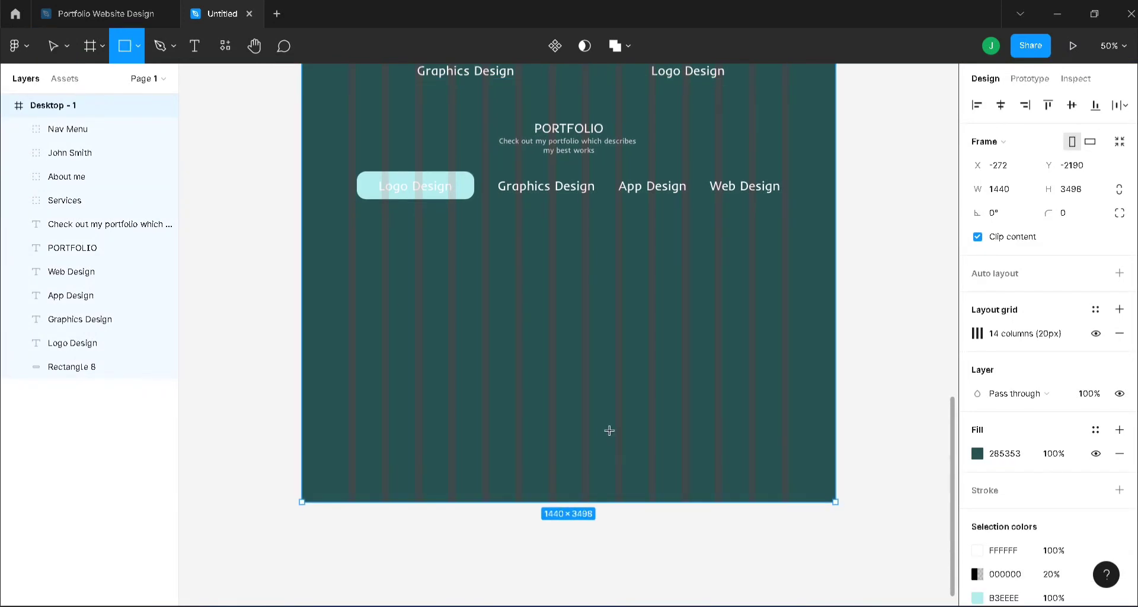
pyautogui.moveTo(355, 244); pyautogui.dragTo(520, 326)
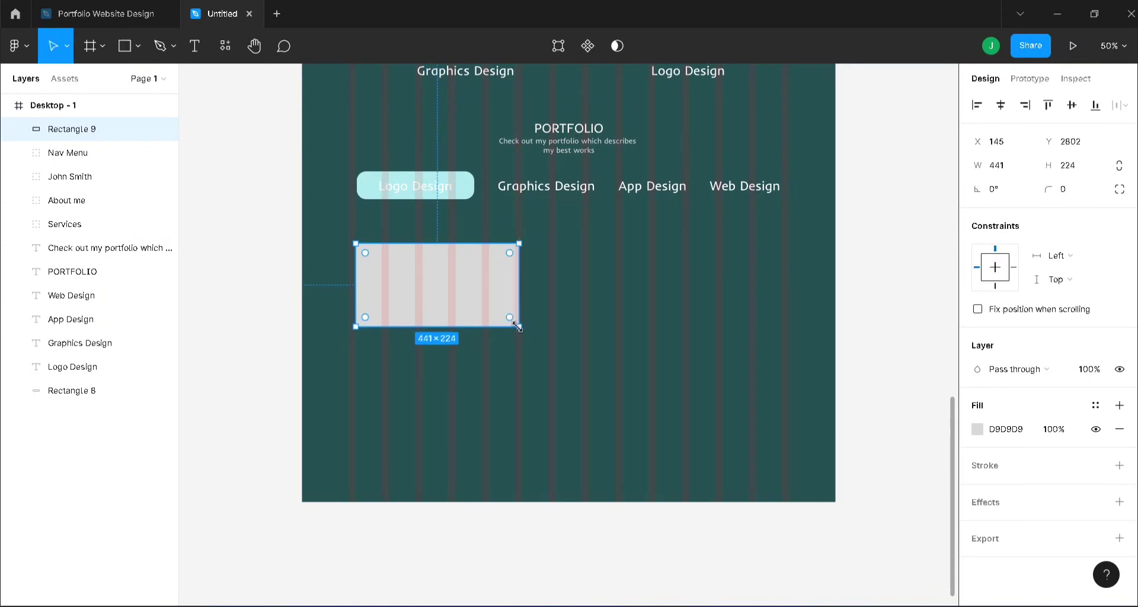
pyautogui.hotkey('ctrl', 'd')
pyautogui.moveTo(445, 301); pyautogui.dragTo(641, 293)
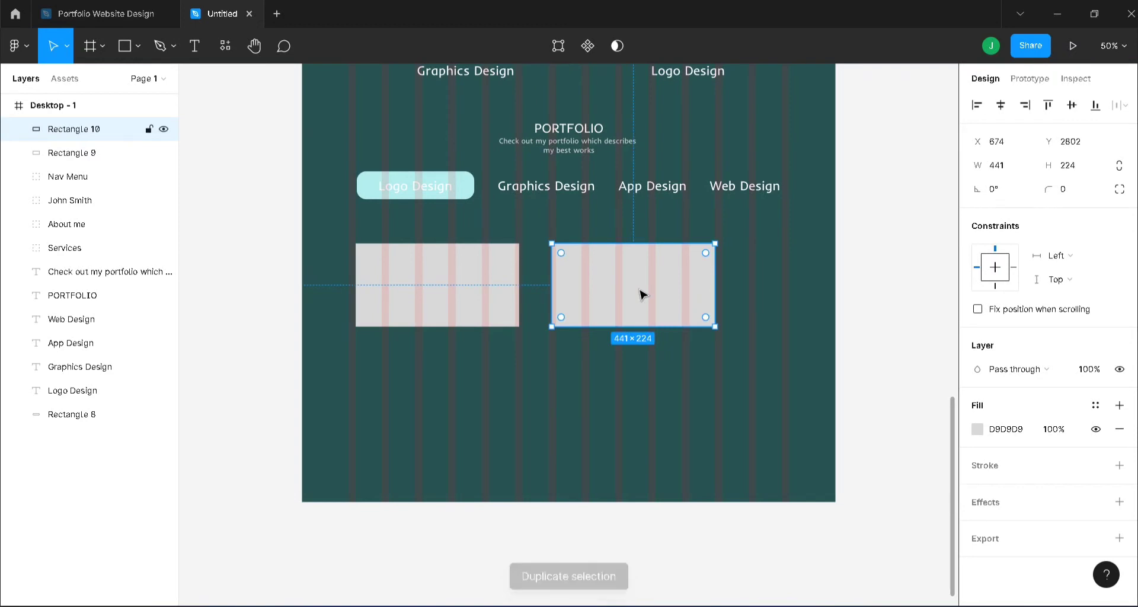
pyautogui.hotkey('ctrl', 'd')
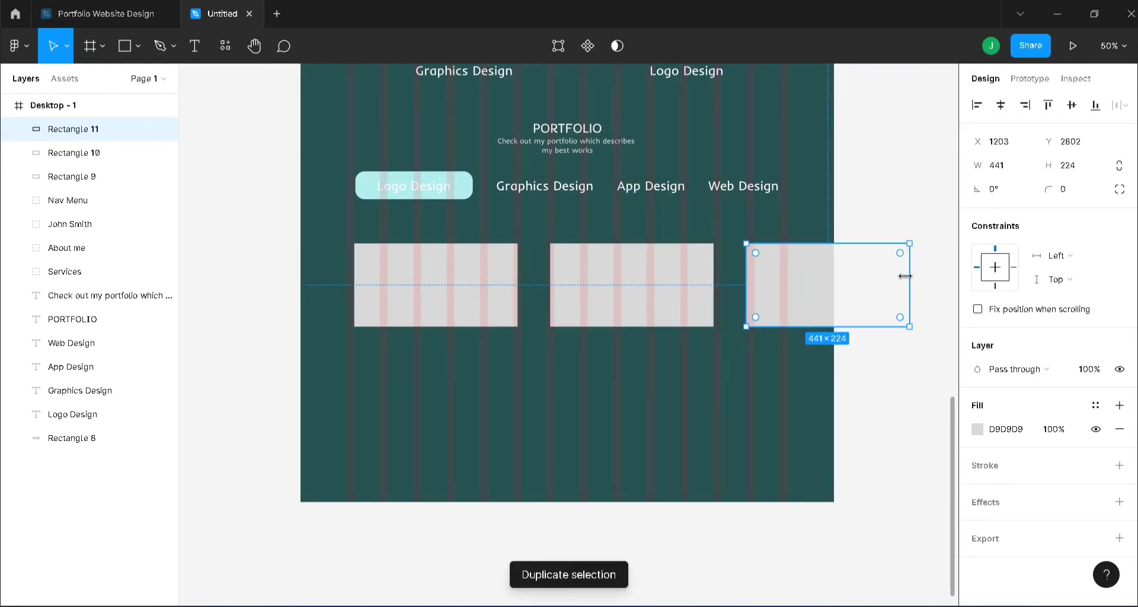
pyautogui.moveTo(905, 276); pyautogui.dragTo(817, 281)
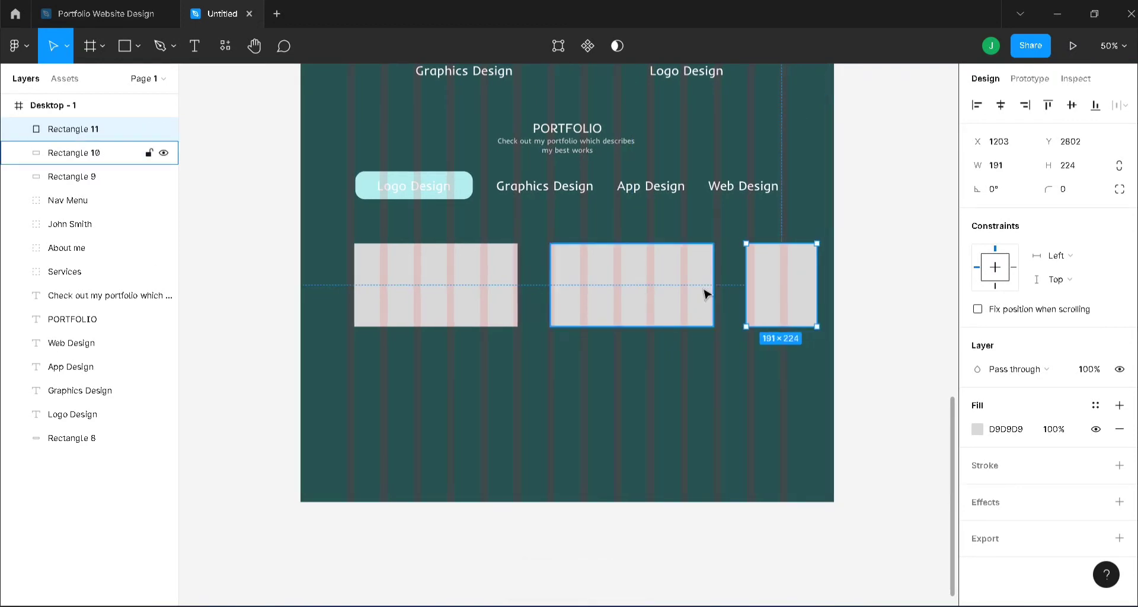
# Step: Select the three rectangles, tighten their spacing to 60 and fit the row between the outer grid columns at about 1190 wide
pyautogui.keyDown('shift'); pyautogui.click(497, 292); pyautogui.keyUp('shift')
pyautogui.keyDown('shift'); pyautogui.click(615, 292); pyautogui.keyUp('shift')
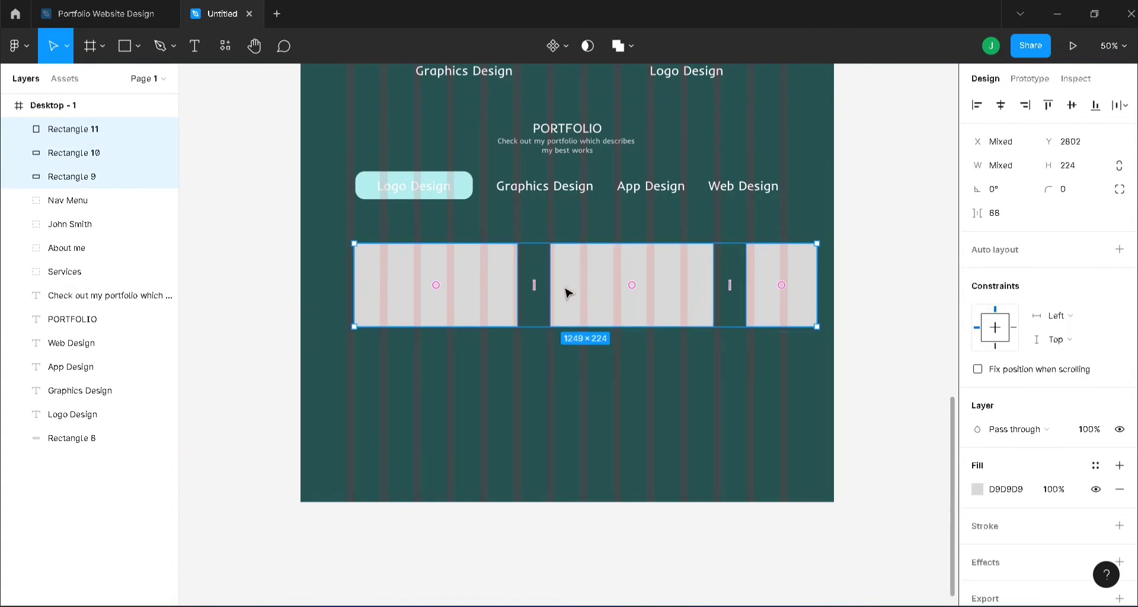
pyautogui.moveTo(534, 285)
pyautogui.mouseDown()
pyautogui.moveTo(522, 287)
pyautogui.moveTo(532, 287)
pyautogui.mouseUp()
pyautogui.moveTo(655, 292); pyautogui.dragTo(650, 294)
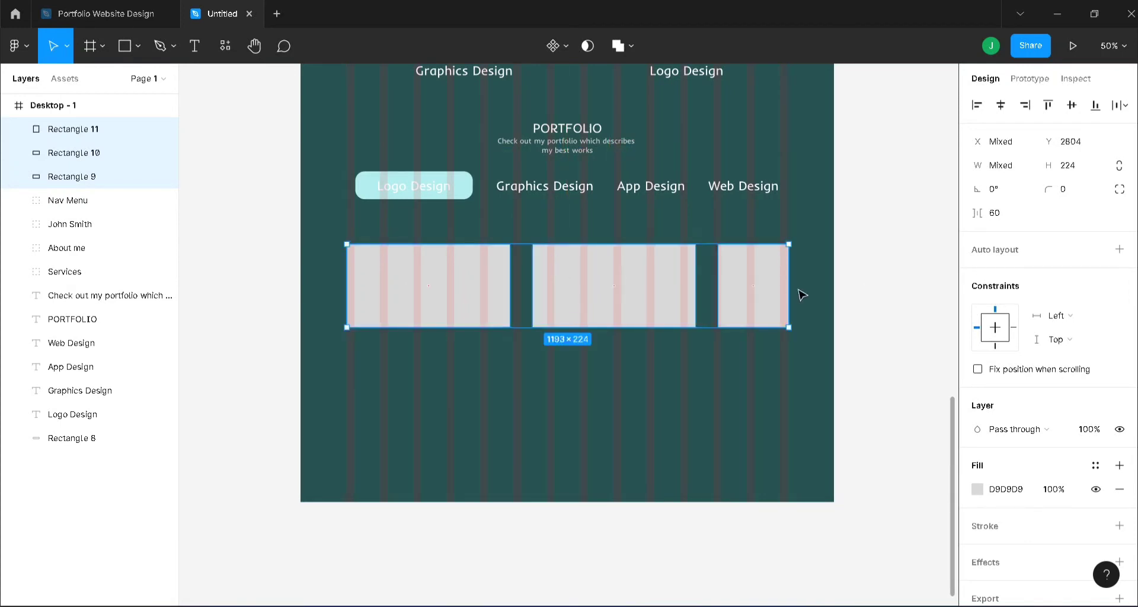
pyautogui.moveTo(788, 290); pyautogui.dragTo(790, 290)
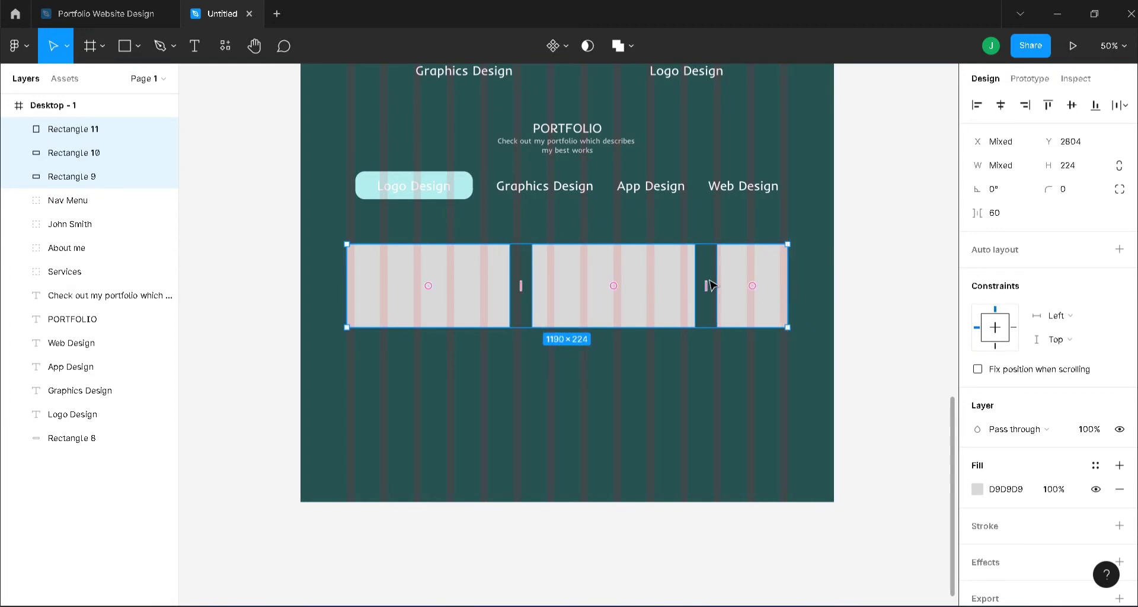
pyautogui.click(686, 294)
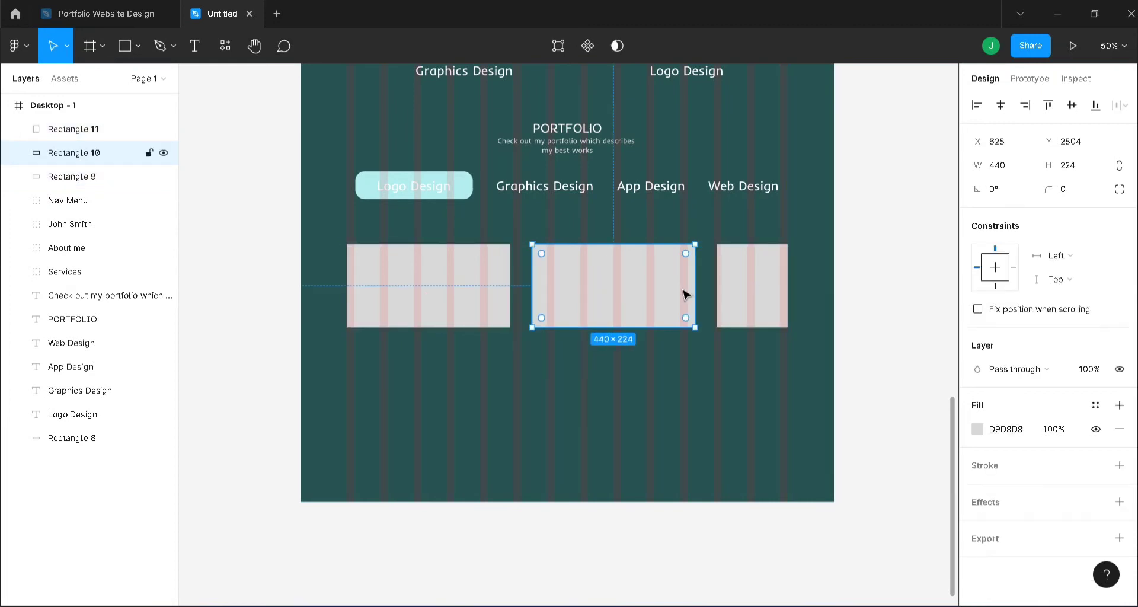
pyautogui.click(748, 295)
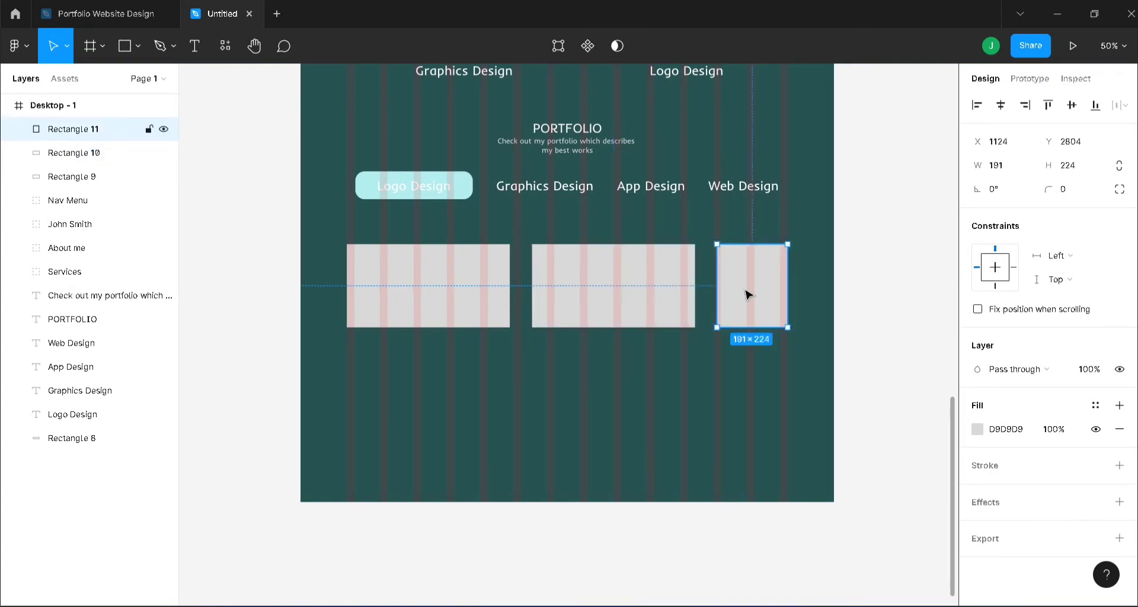
pyautogui.keyDown('shift'); pyautogui.click(485, 295); pyautogui.keyUp('shift')
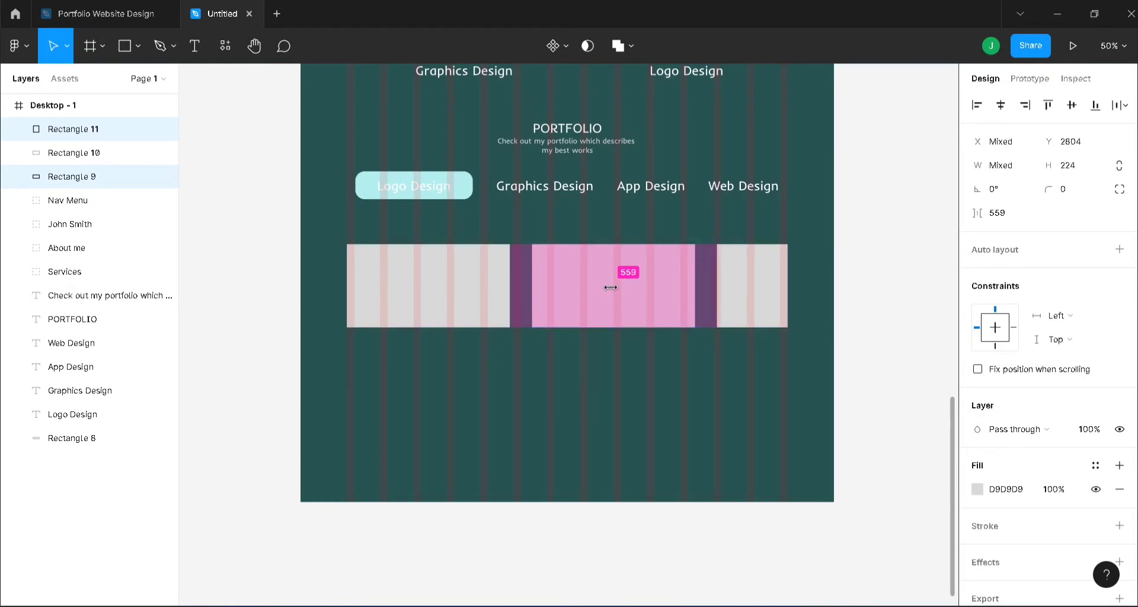
pyautogui.moveTo(610, 288); pyautogui.dragTo(611, 288)
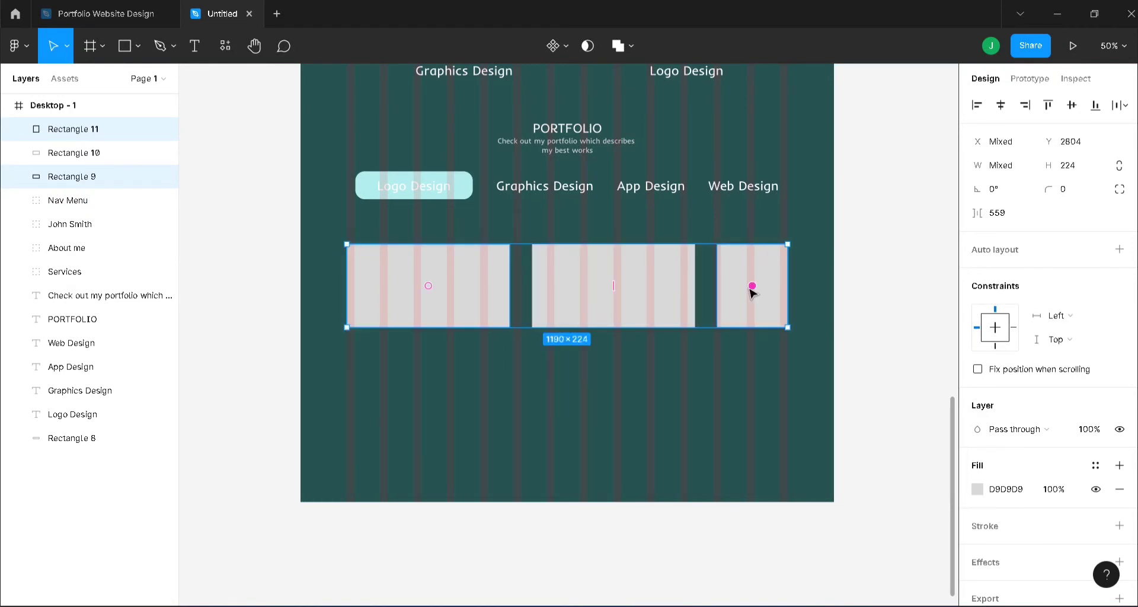
# Step: Select all three rectangles and duplicate them as a second row directly below the first
pyautogui.click(751, 301)
pyautogui.moveTo(750, 304); pyautogui.dragTo(750, 305)
pyautogui.keyDown('shift'); pyautogui.click(617, 309); pyautogui.keyUp('shift')
pyautogui.keyDown('shift'); pyautogui.click(489, 306); pyautogui.keyUp('shift')
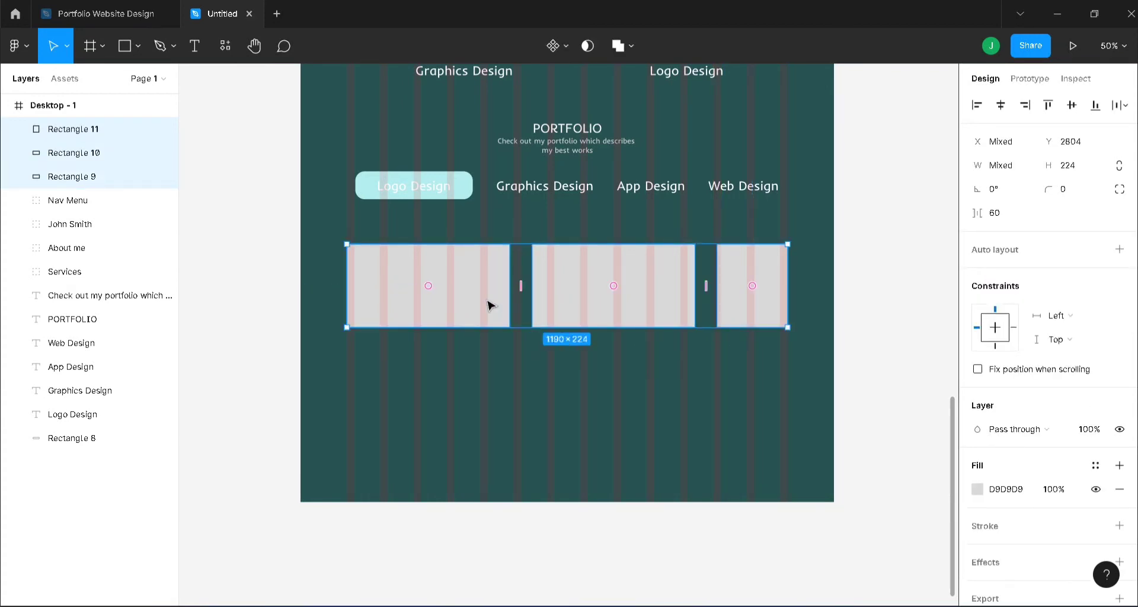
pyautogui.hotkey('ctrl', 'd')
pyautogui.moveTo(565, 299); pyautogui.dragTo(564, 408)
# Step: Rearrange the second row so the narrow rectangle comes first, followed by the two wide rectangles ending at the last grid column
pyautogui.click(755, 389)
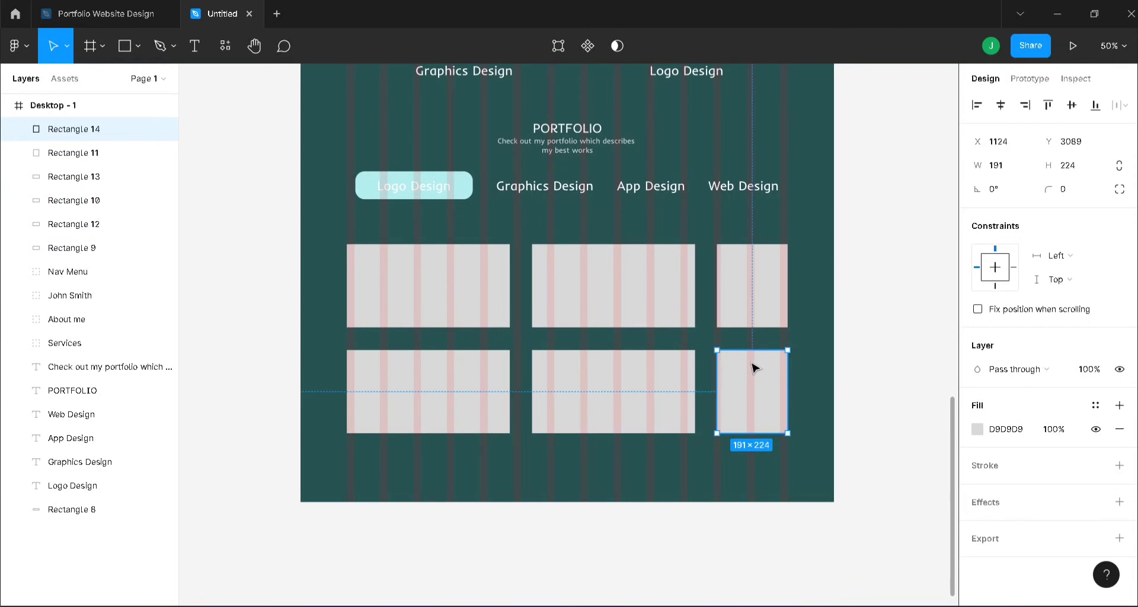
pyautogui.moveTo(757, 366); pyautogui.dragTo(386, 364)
pyautogui.click(464, 384)
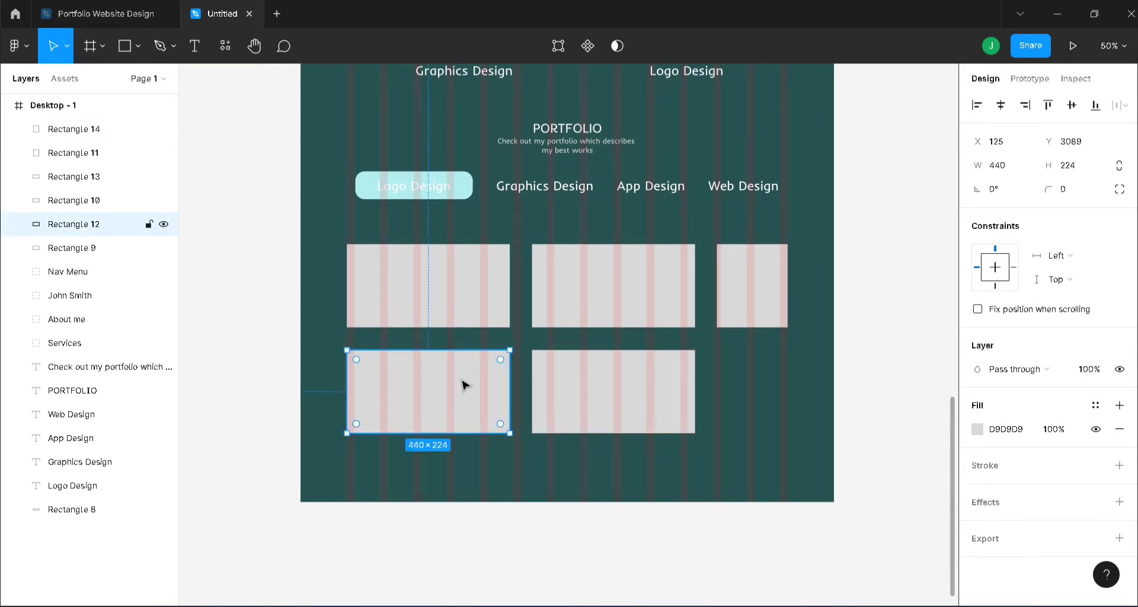
pyautogui.doubleClick(465, 383)
pyautogui.press('Escape')
pyautogui.moveTo(469, 402); pyautogui.dragTo(748, 401)
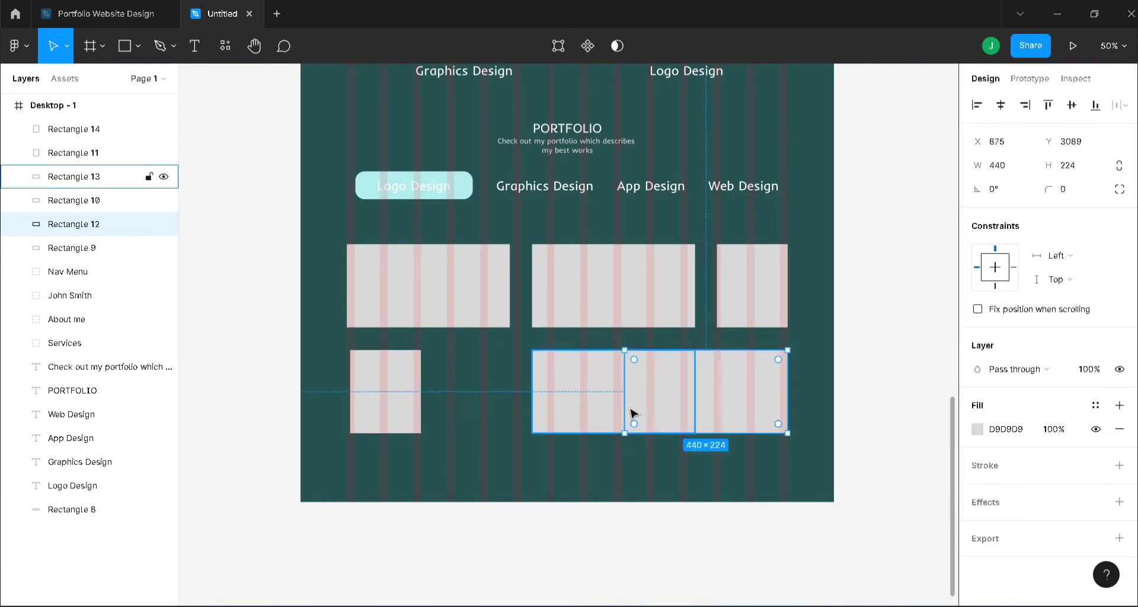
pyautogui.click(585, 412)
pyautogui.moveTo(552, 409); pyautogui.dragTo(466, 408)
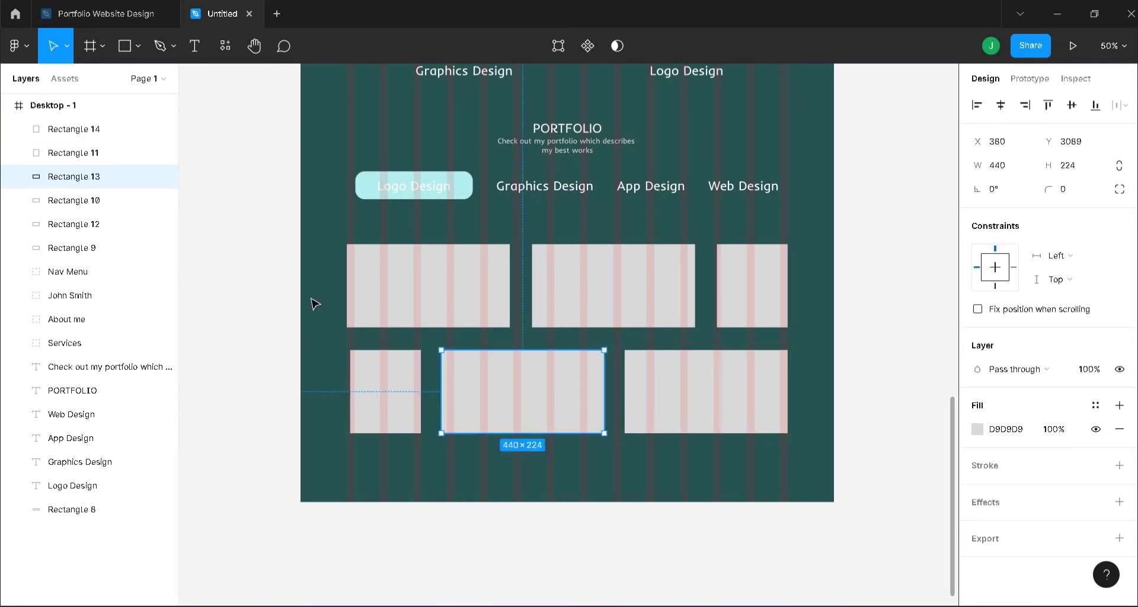
# Step: Select the first rectangle of the upper row and search the Unsplash plugin for "logo"
pyautogui.click(415, 287)
pyautogui.rightClick(852, 241)
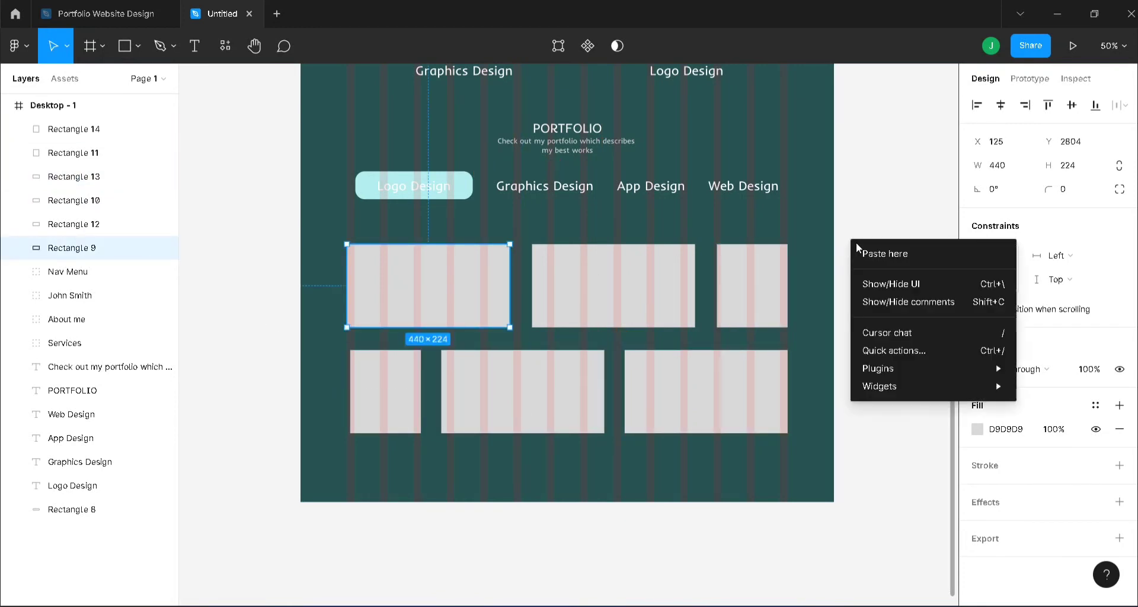
pyautogui.moveTo(917, 364)
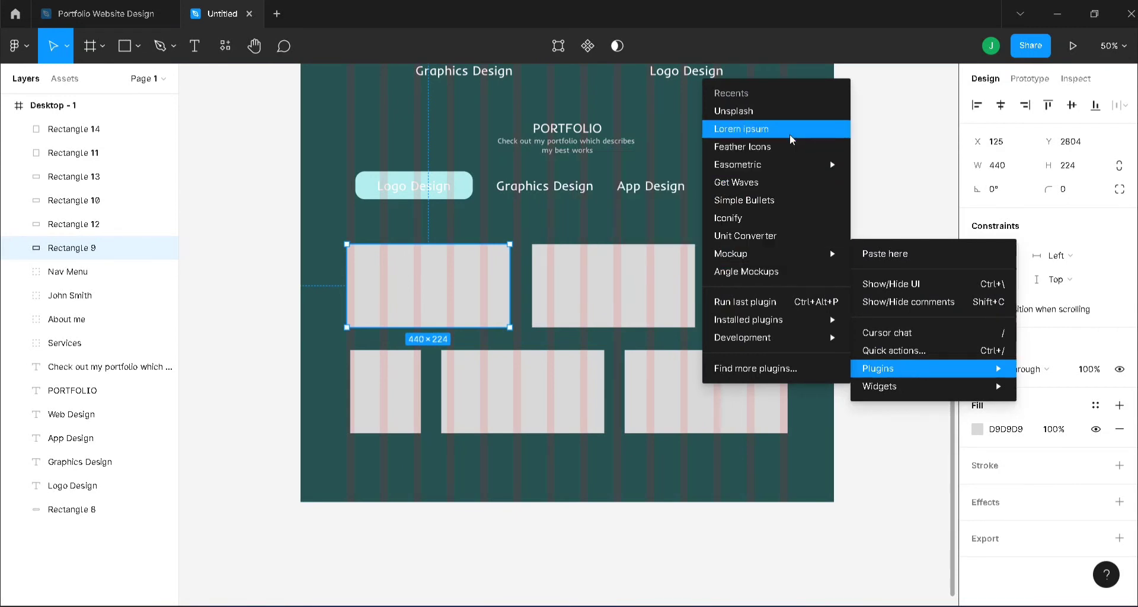
pyautogui.click(785, 110)
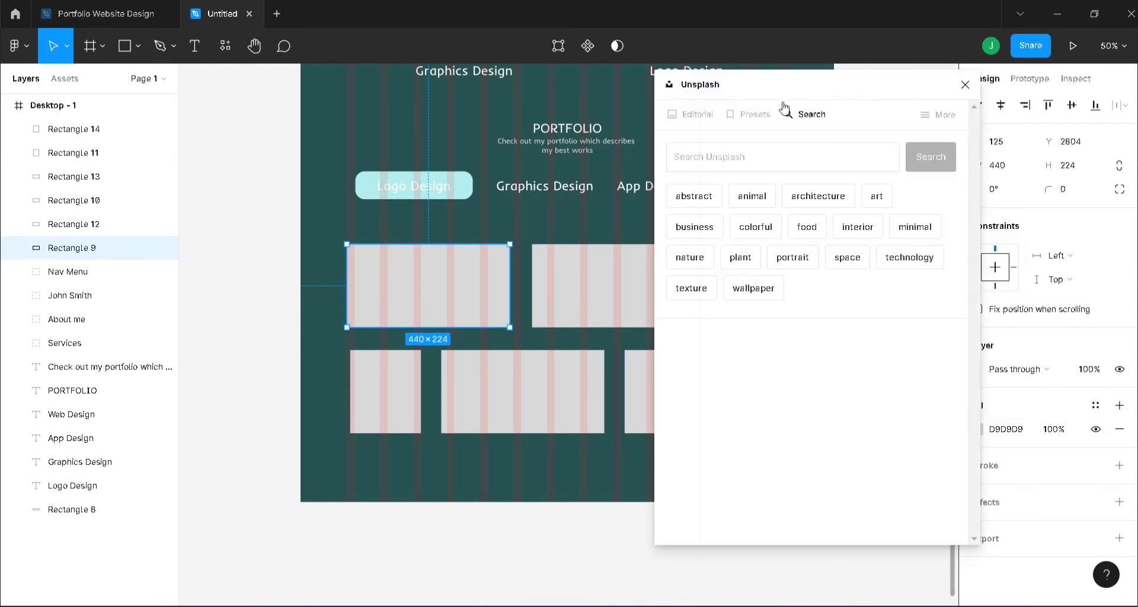
pyautogui.click(827, 166)
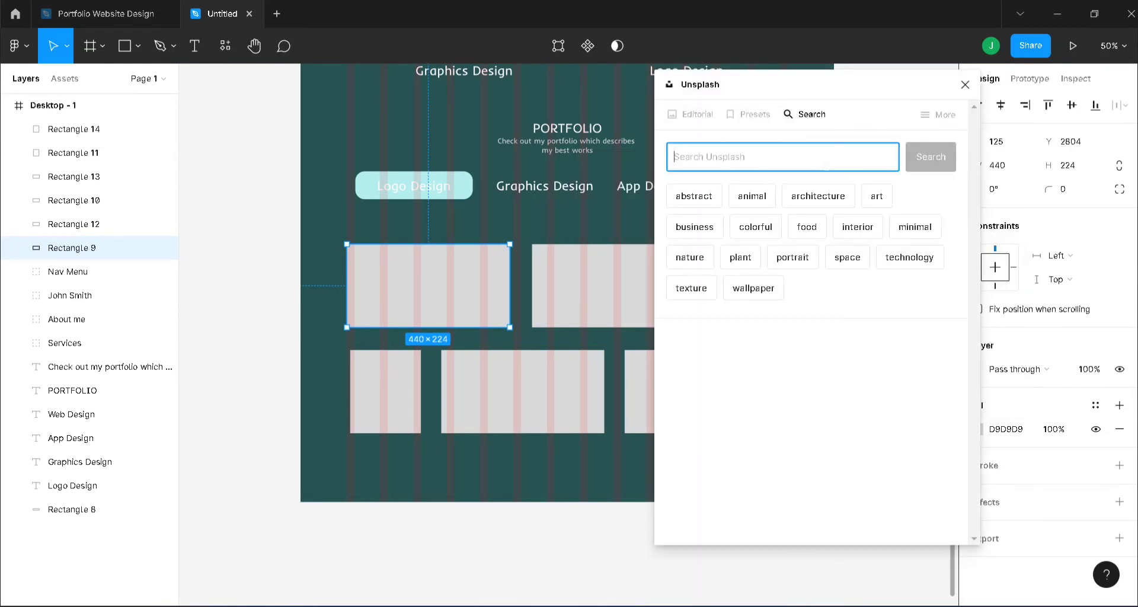
pyautogui.write('logo')
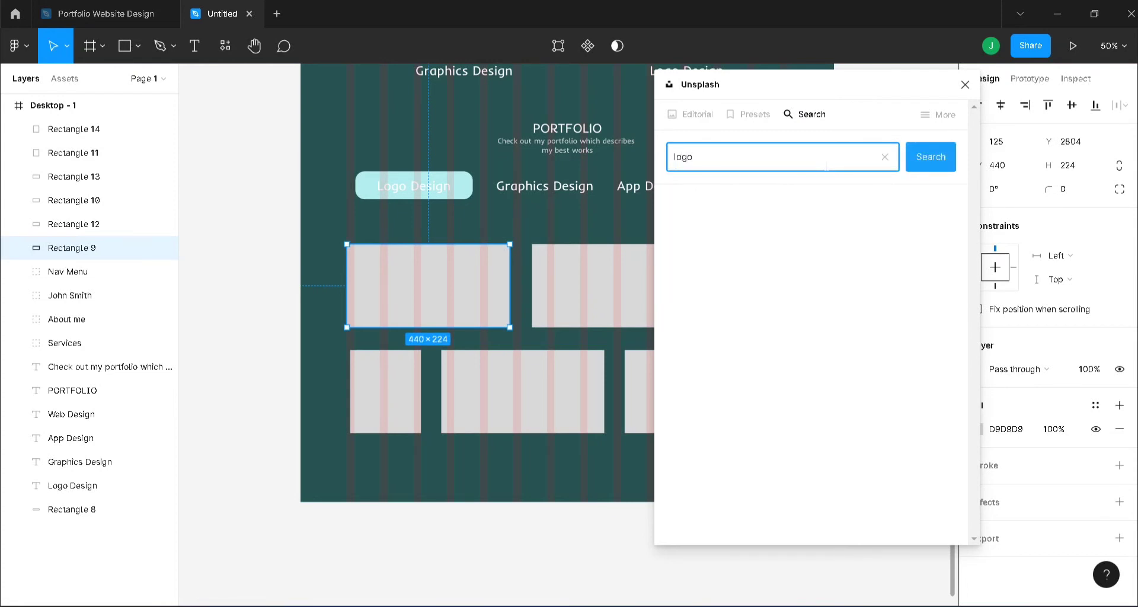
pyautogui.press('Return')
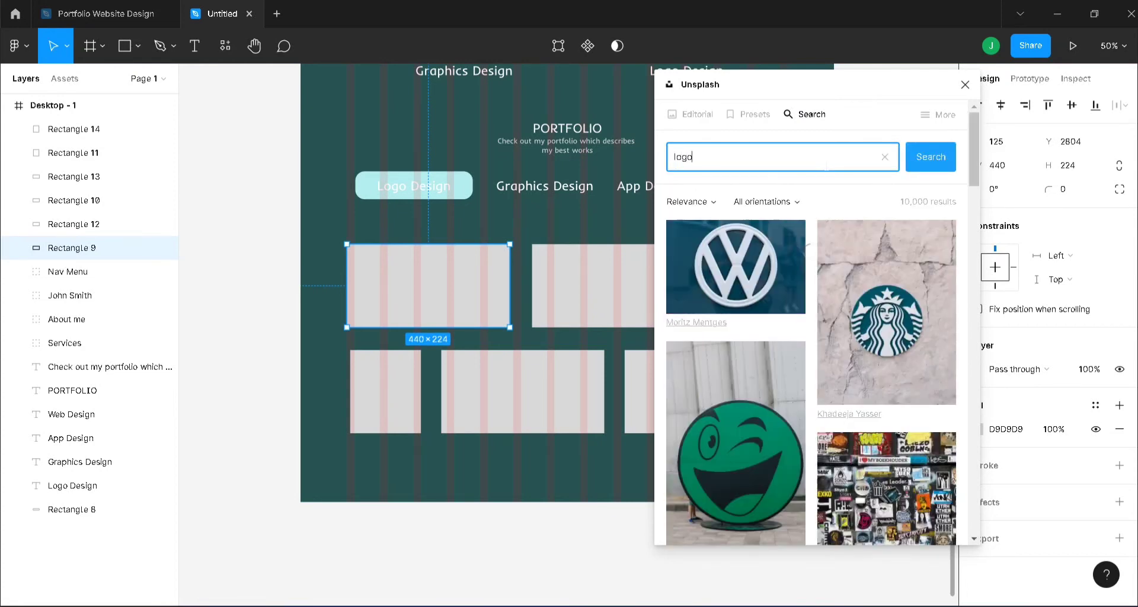
# Step: Fill the upper row's first rectangle and the lower row's narrow rectangle with the Starbucks logo photo
pyautogui.click(898, 348)
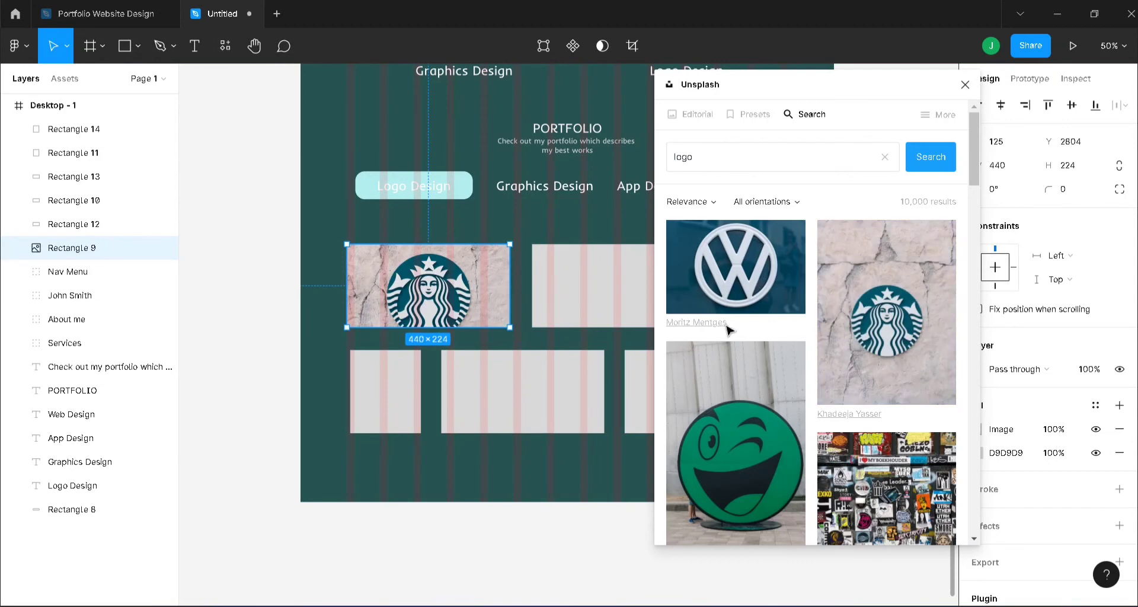
pyautogui.click(363, 389)
pyautogui.click(887, 331)
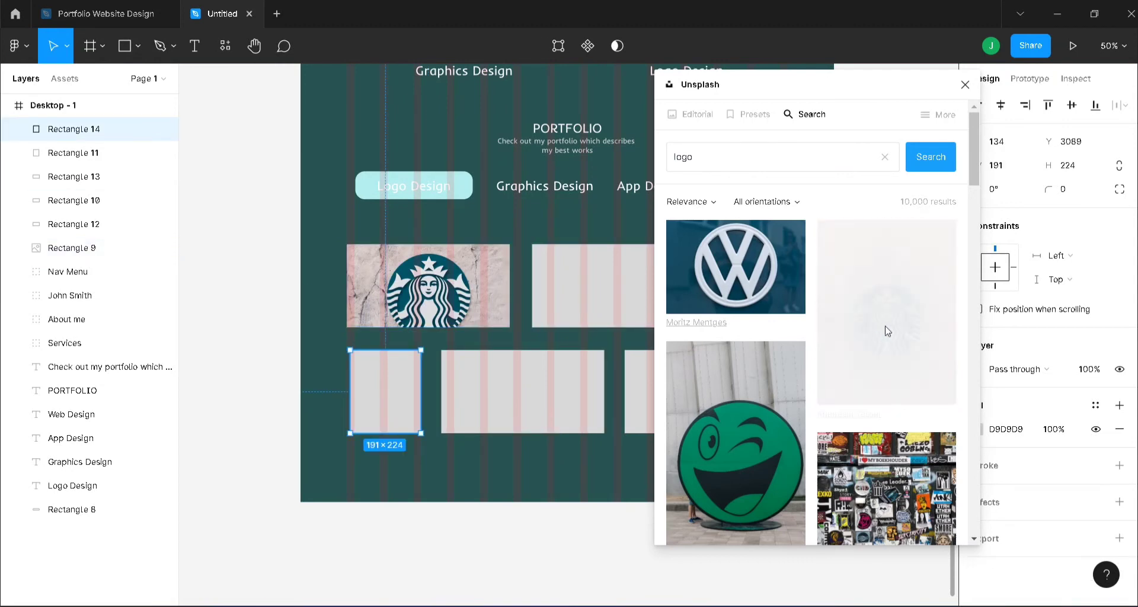
# Step: Fill the upper row's first rectangle with the Art Design logo photo and the lower row's middle rectangle with the orange Style photo
pyautogui.click(483, 284)
pyautogui.scroll(-5, 874, 450)
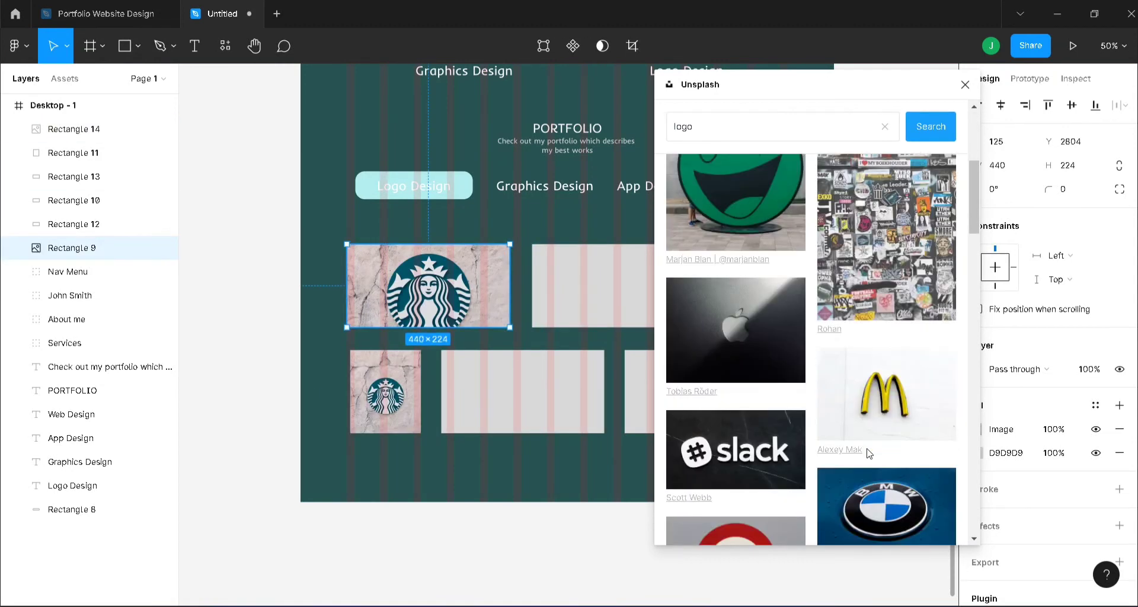
pyautogui.scroll(-12, 823, 423)
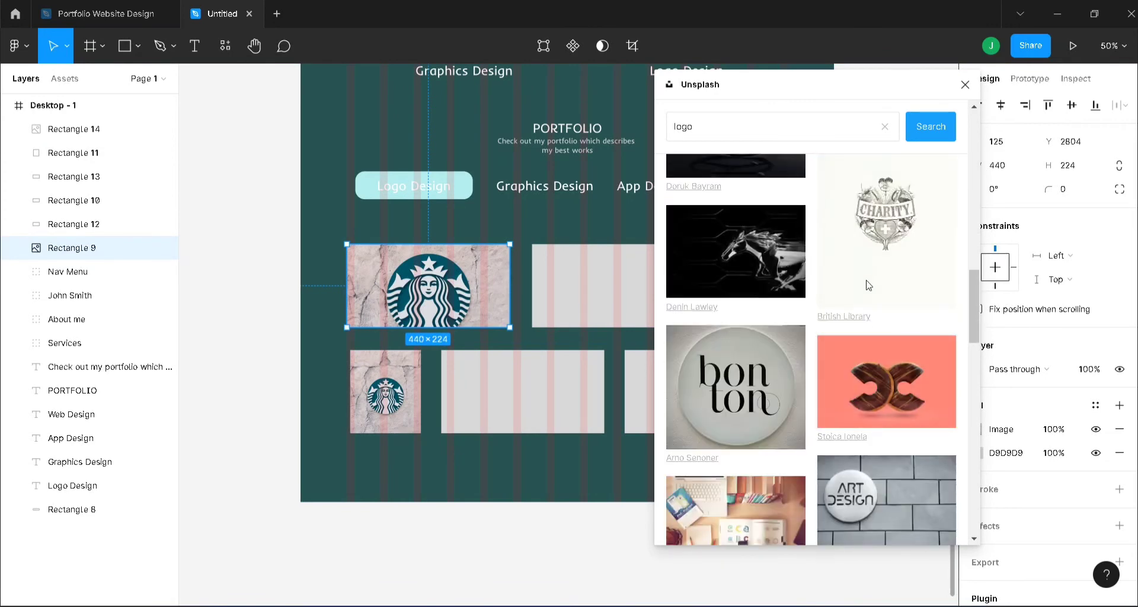
pyautogui.scroll(-4, 872, 279)
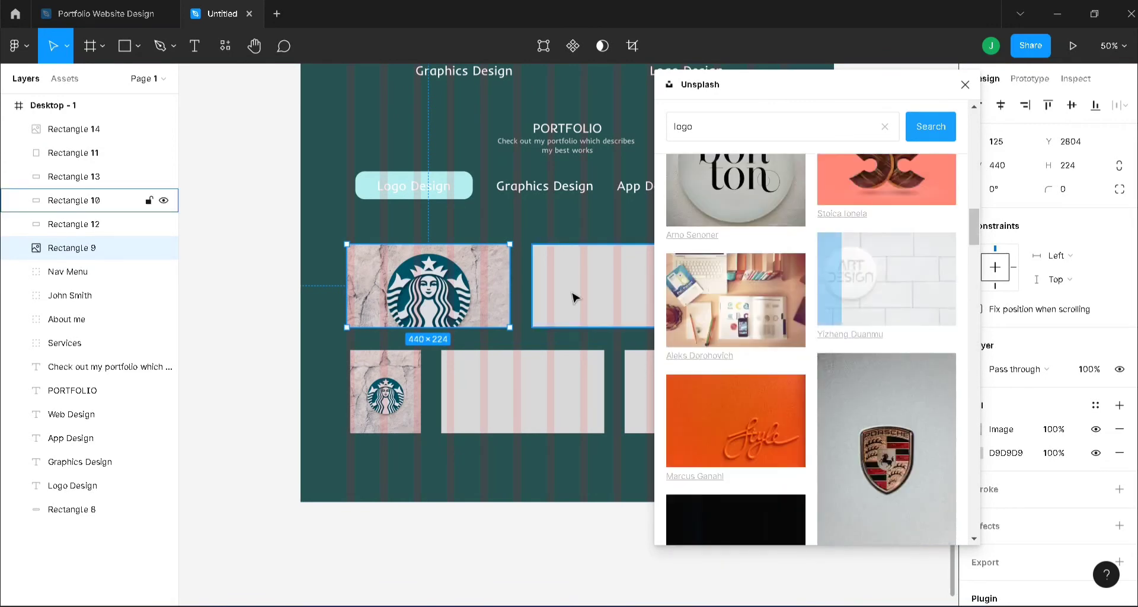
pyautogui.click(551, 414)
pyautogui.click(754, 411)
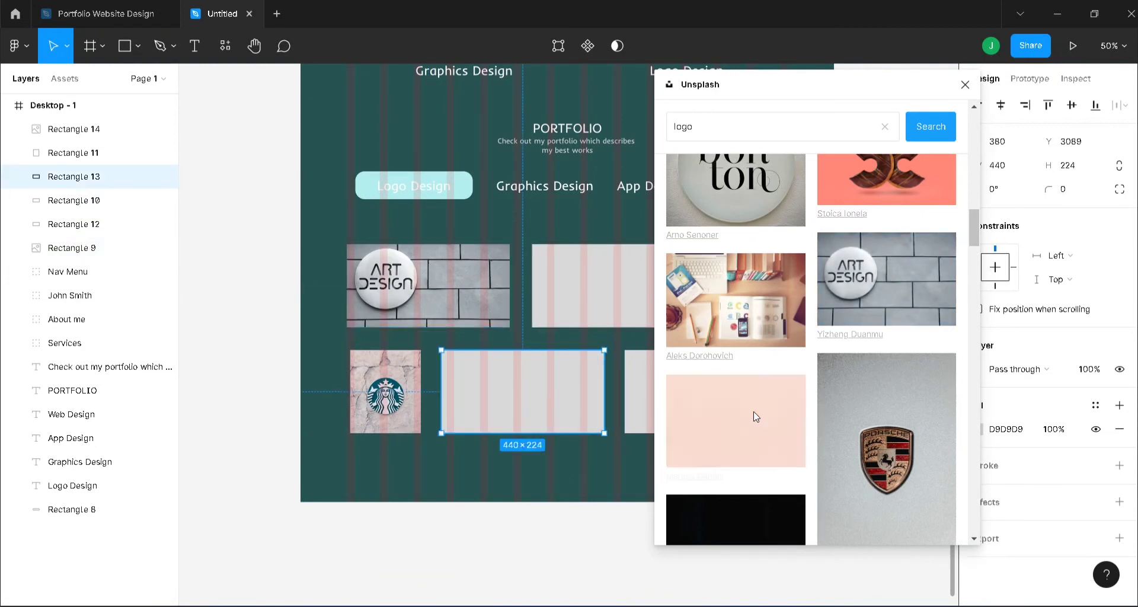
# Step: Fill the upper row's middle rectangle with the multicoloured circle photo and the lower row's last rectangle with the yellow, green and red logo photo
pyautogui.click(570, 280)
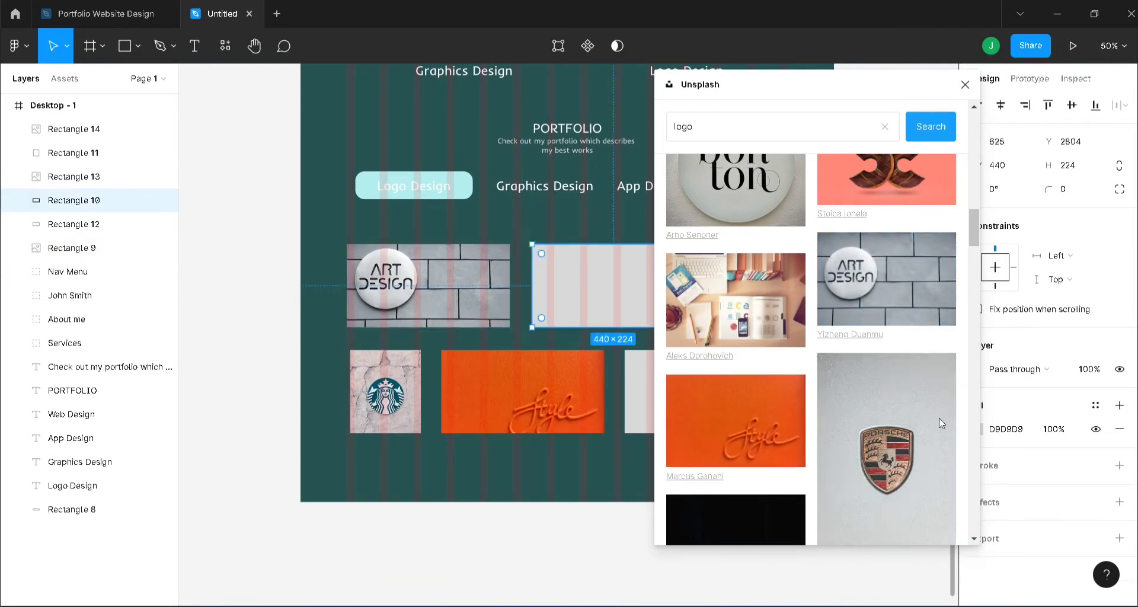
pyautogui.scroll(-5, 927, 415)
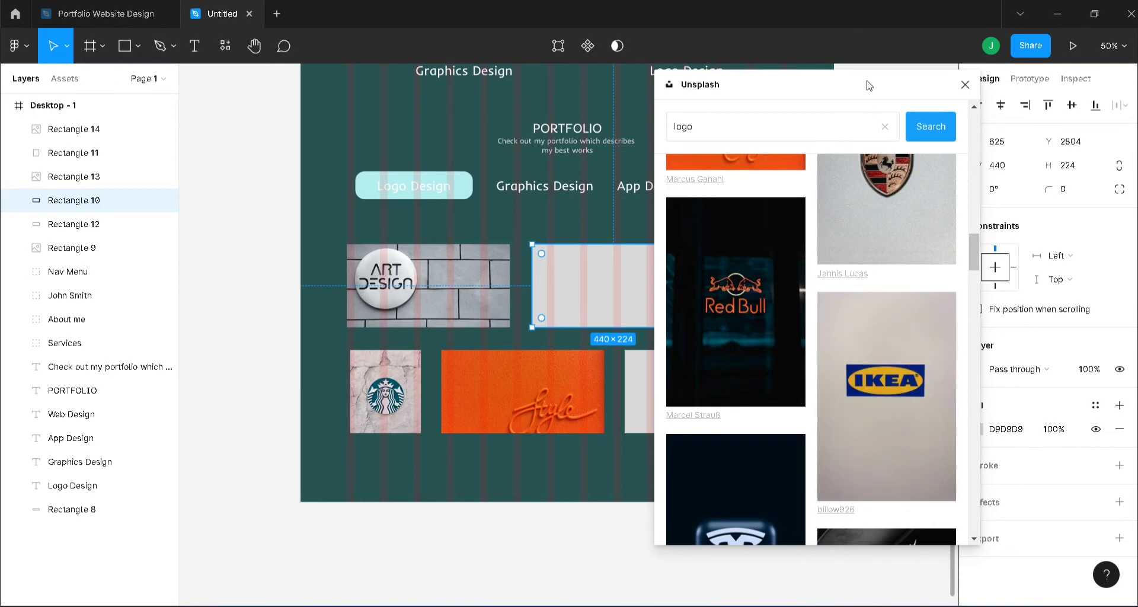
pyautogui.moveTo(830, 84); pyautogui.dragTo(202, 99)
pyautogui.scroll(-5, 222, 422)
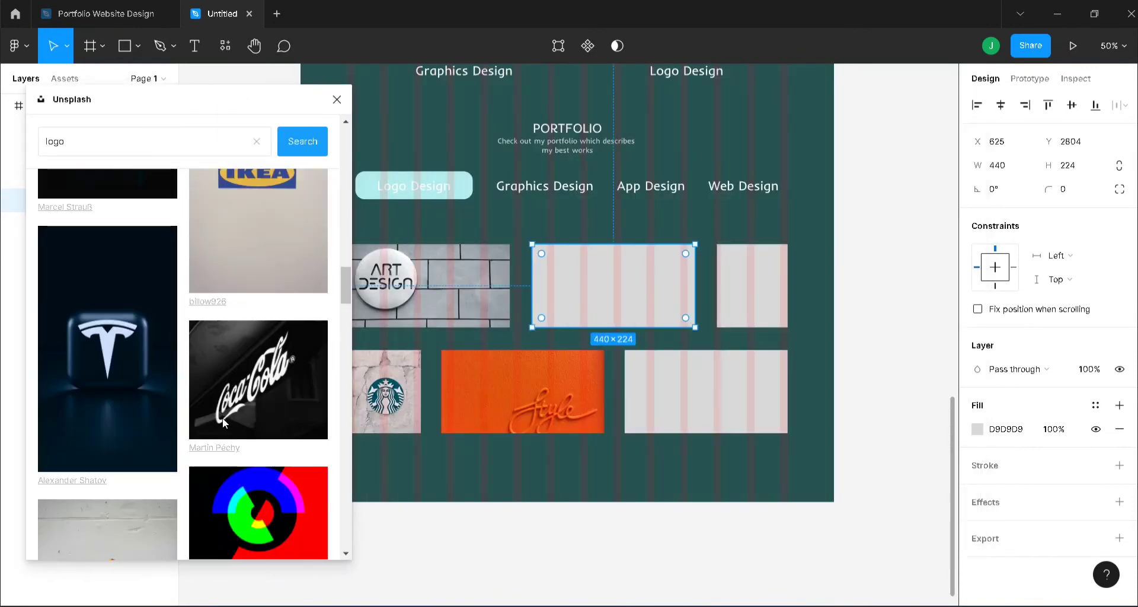
pyautogui.click(245, 369)
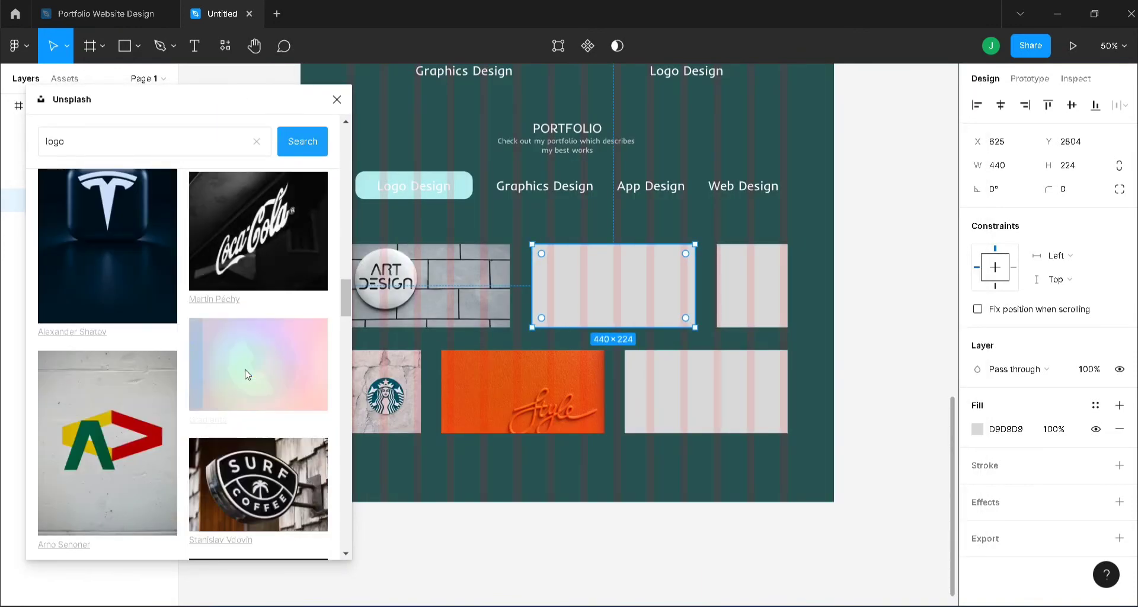
pyautogui.click(631, 403)
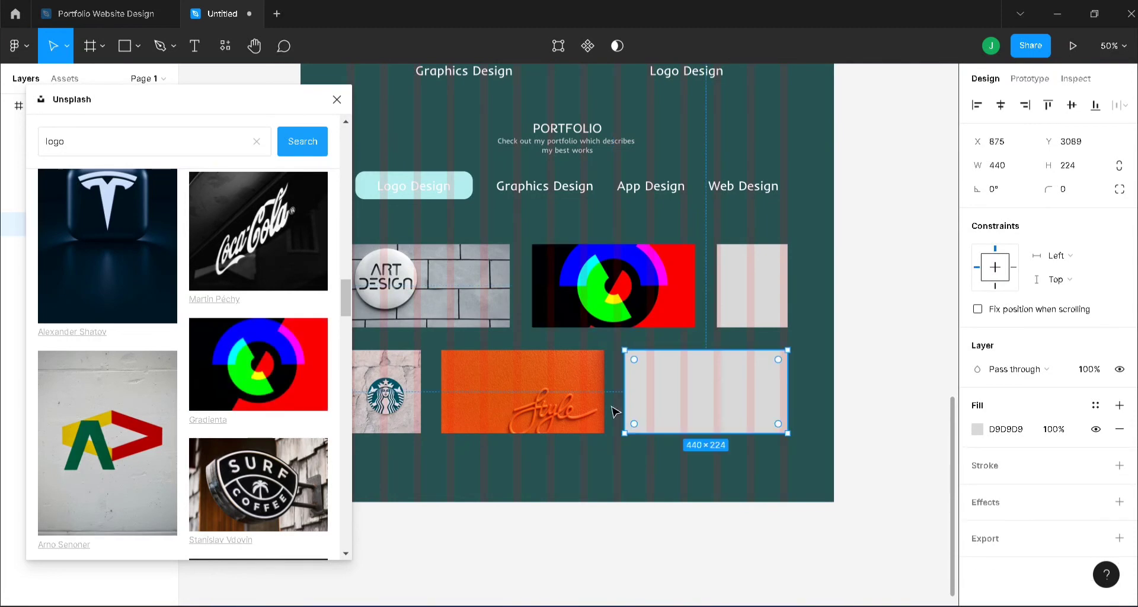
pyautogui.click(128, 458)
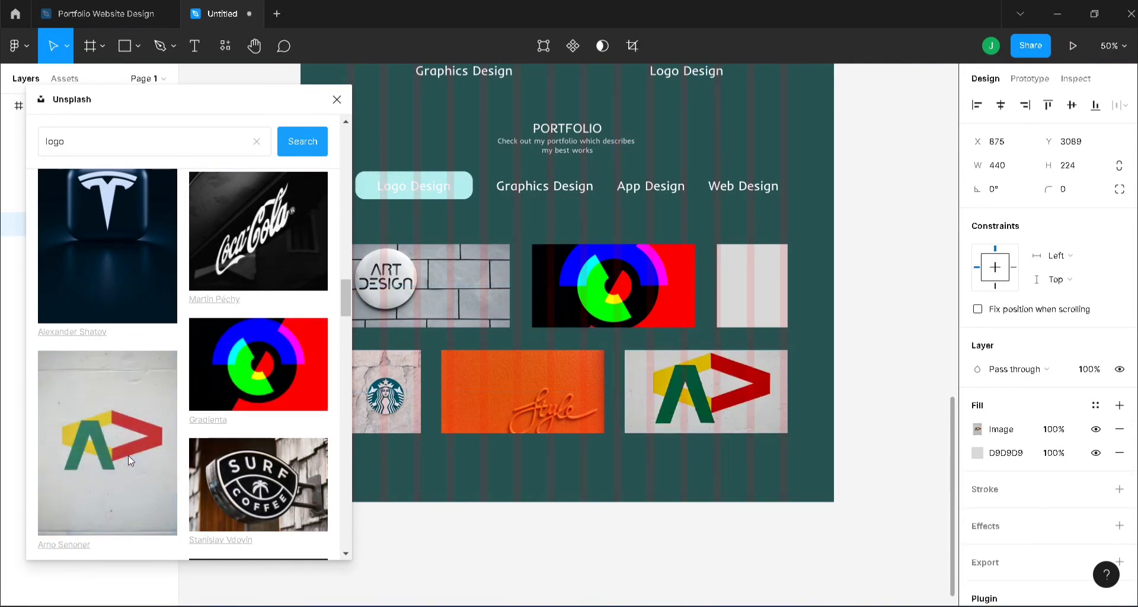
# Step: Replace the photo in the upper row's middle rectangle with the wooden double-C logo on a salmon background
pyautogui.scroll(-10, 255, 444)
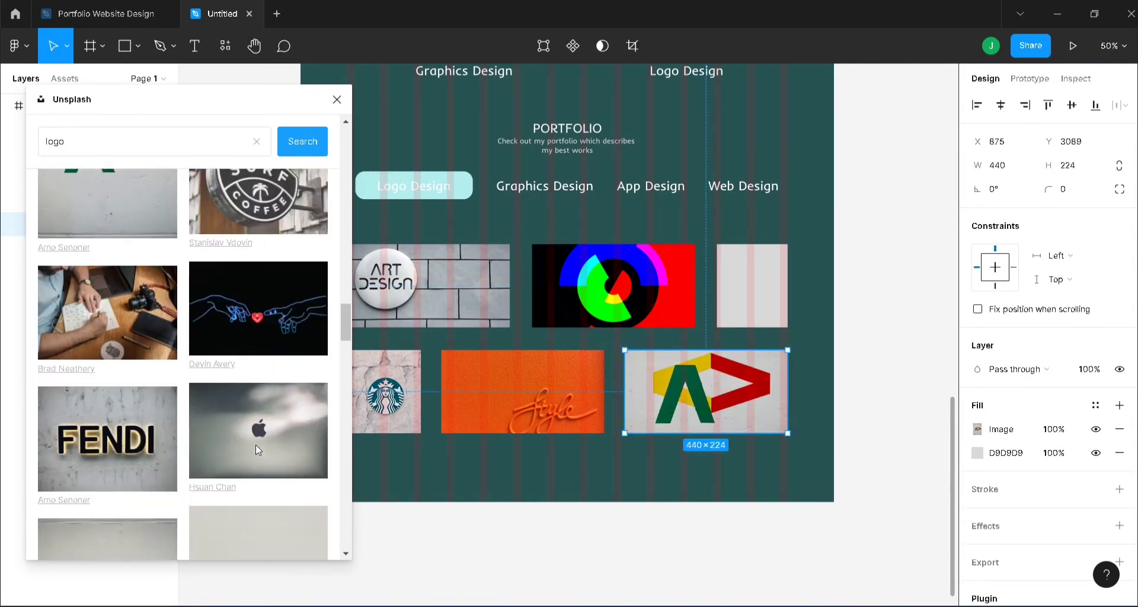
pyautogui.scroll(-10, 255, 449)
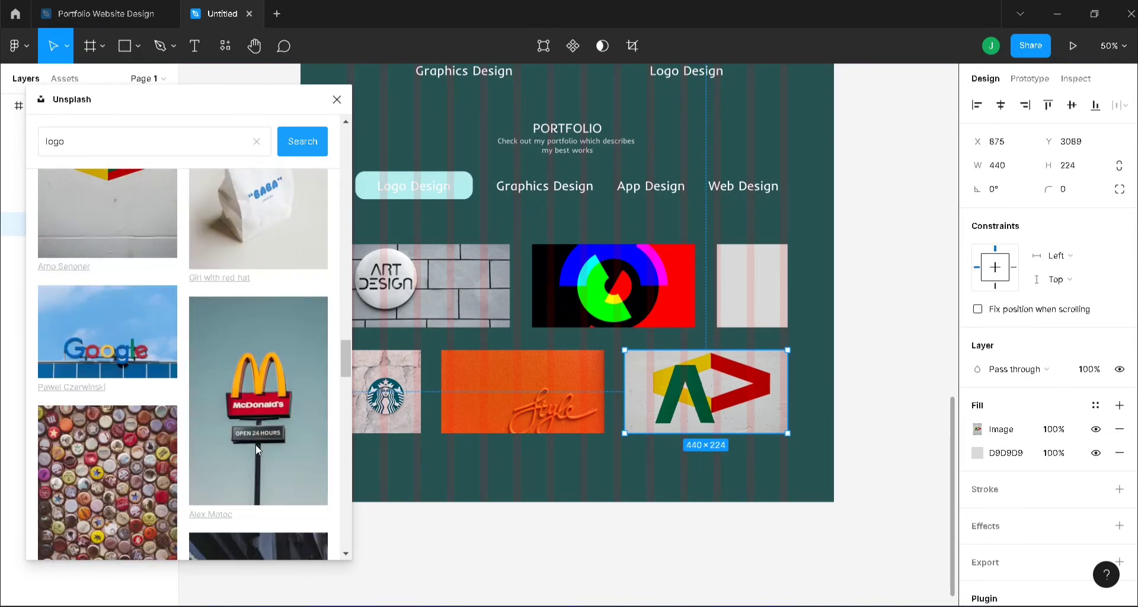
pyautogui.scroll(-10, 255, 444)
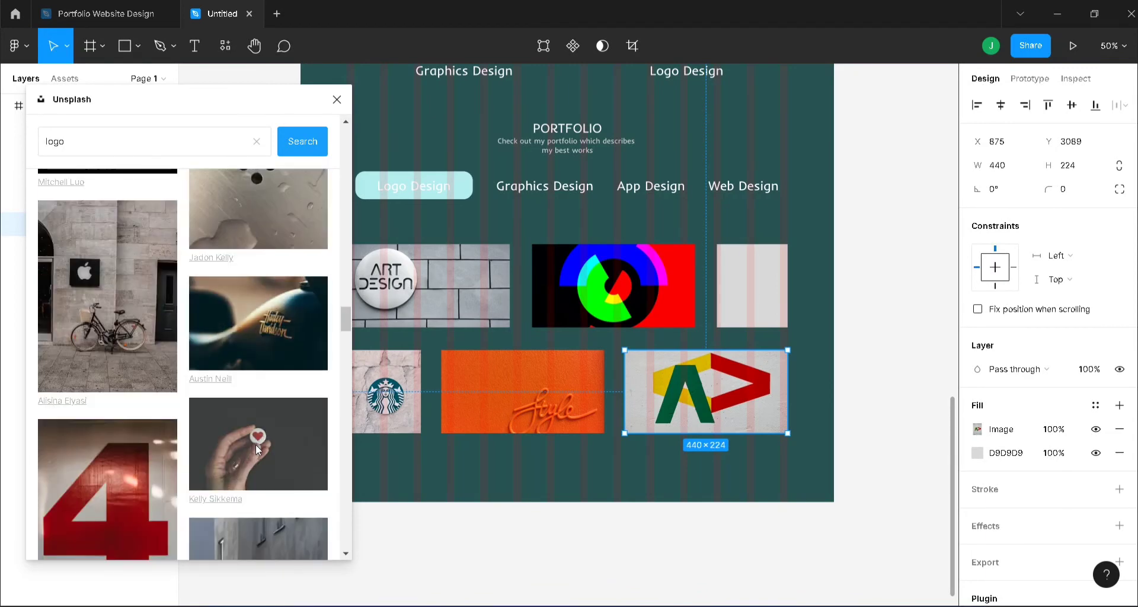
pyautogui.scroll(20, 255, 443)
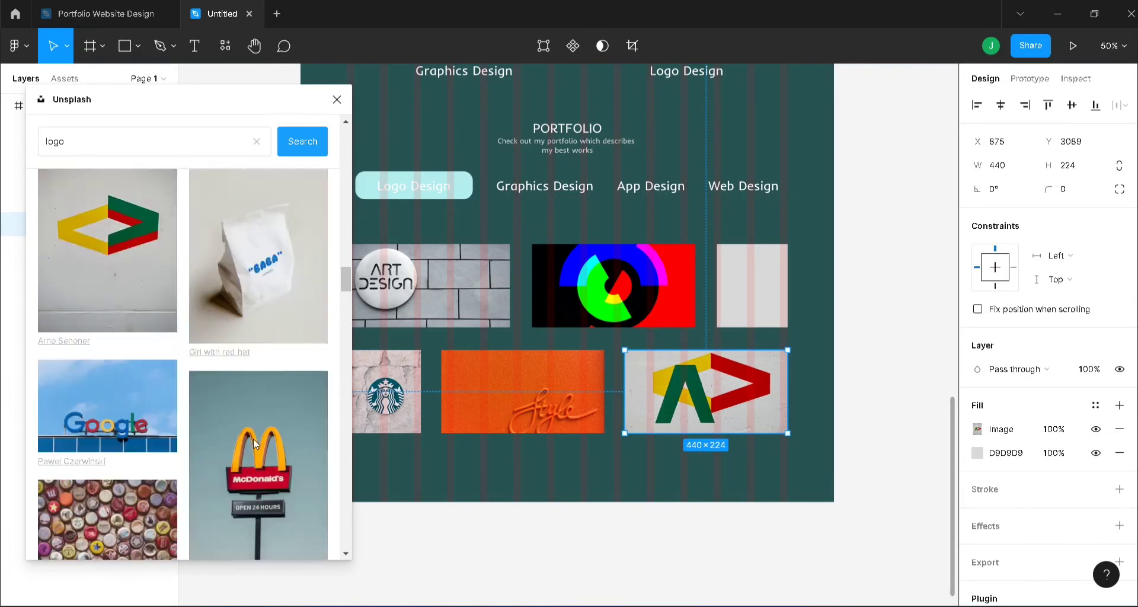
pyautogui.scroll(15, 253, 438)
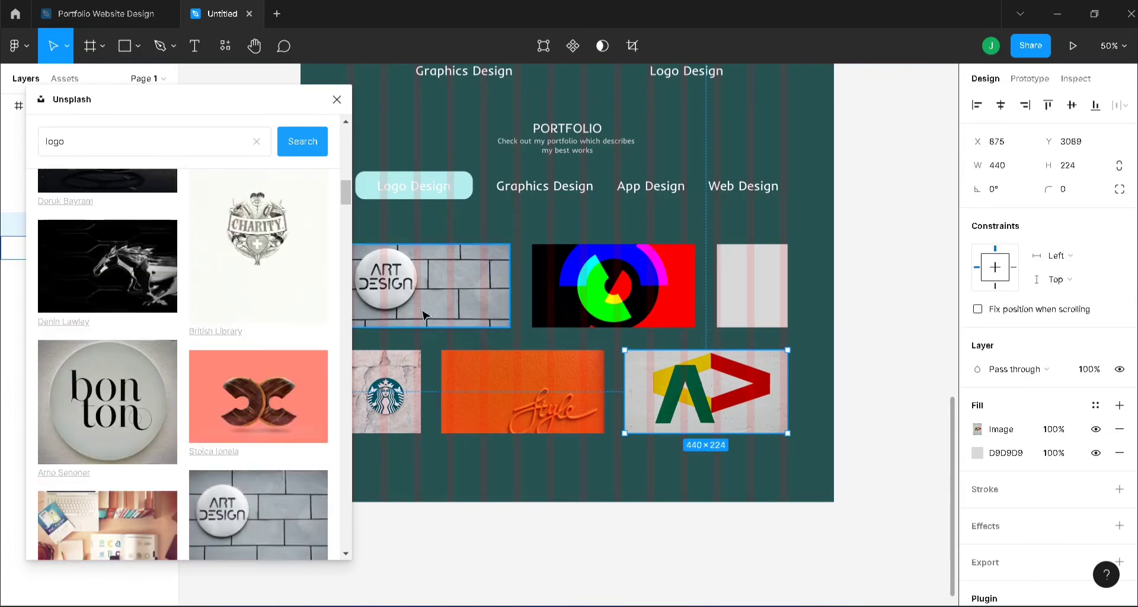
pyautogui.click(599, 295)
pyautogui.click(264, 394)
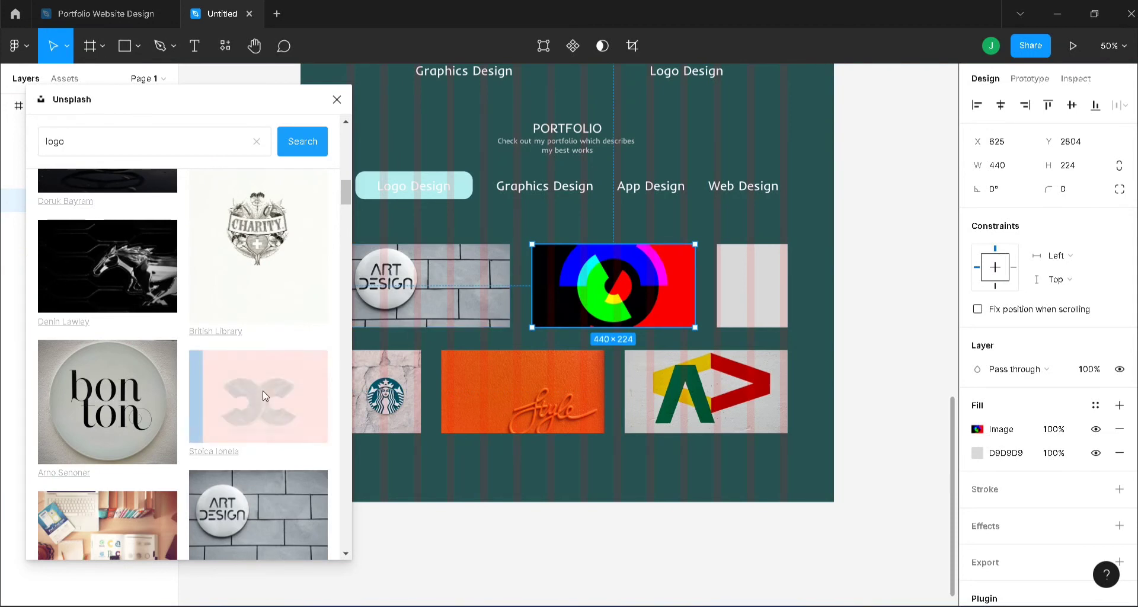
# Step: Fill the upper row's narrow rectangle with the Charity crest photo and close the Unsplash plugin
pyautogui.click(750, 270)
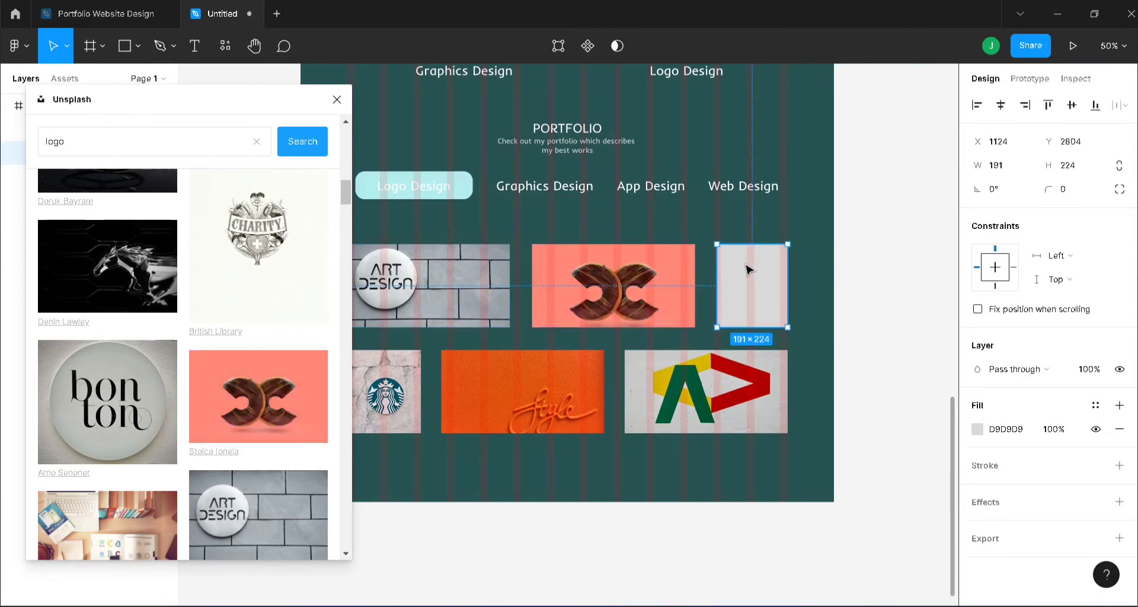
pyautogui.click(259, 268)
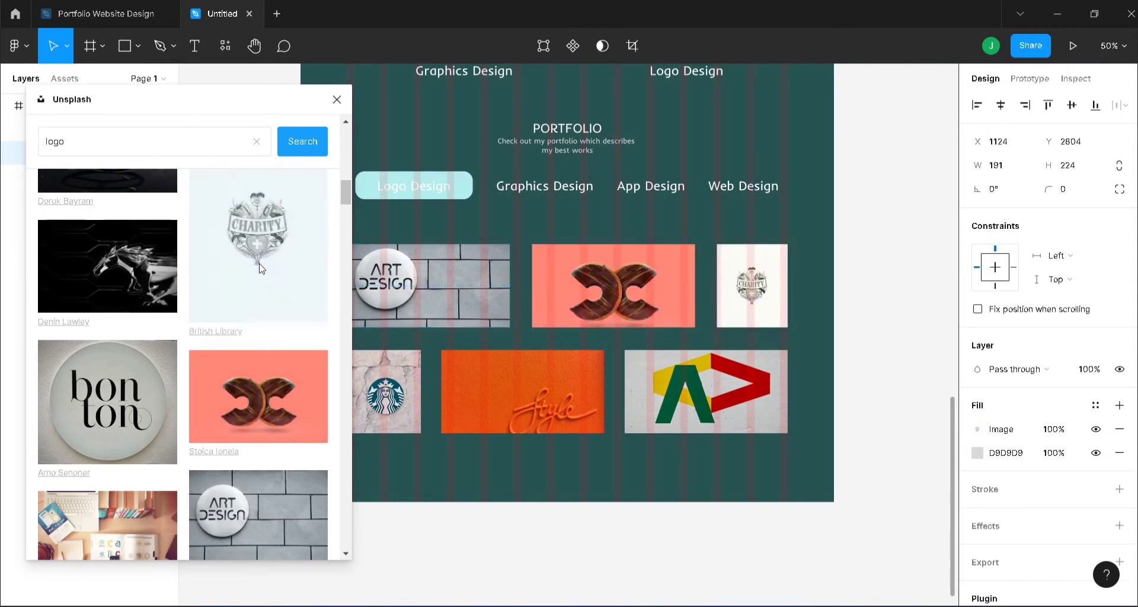
pyautogui.click(342, 100)
pyautogui.click(887, 283)
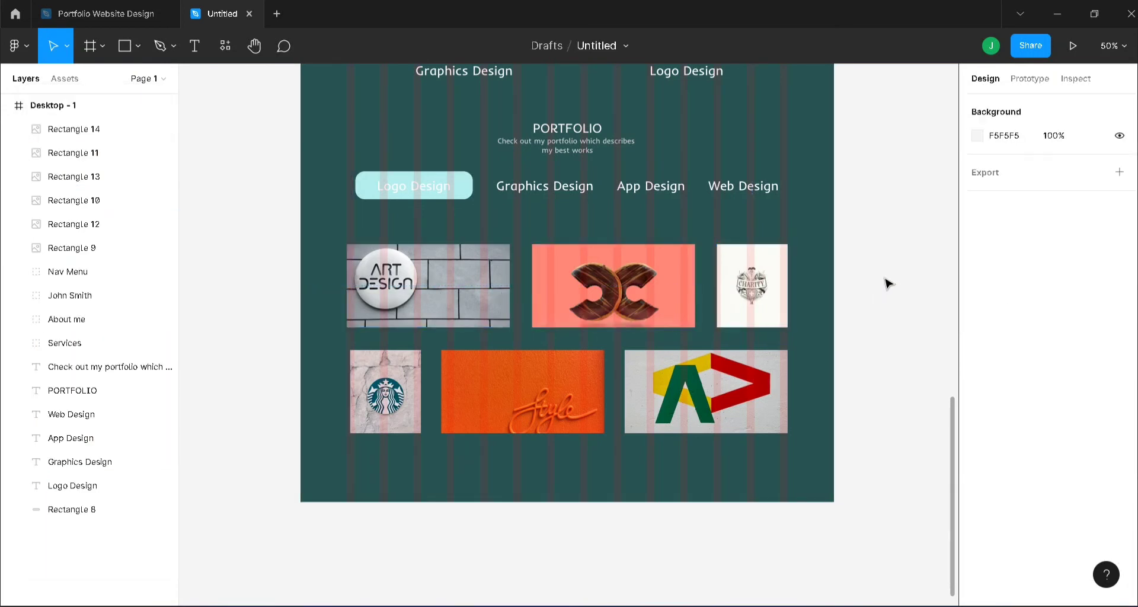
# Step: Select all six gallery rectangles and move them to the end of the Desktop - 1 layer order, beneath the category label layers
pyautogui.click(75, 253)
pyautogui.keyDown('shift'); pyautogui.click(80, 130); pyautogui.keyUp('shift')
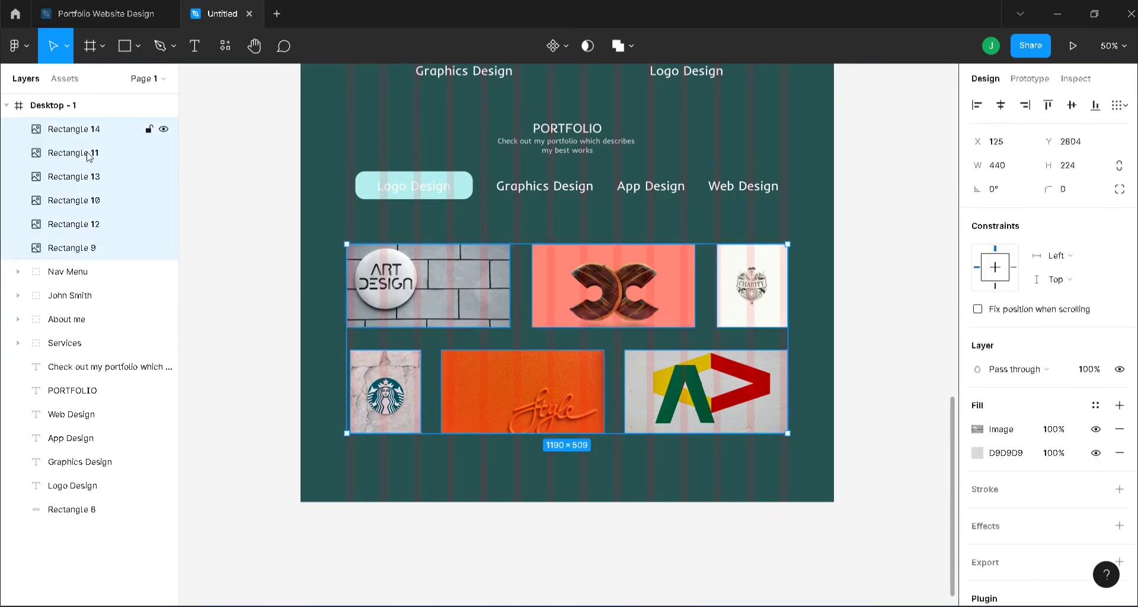
pyautogui.moveTo(118, 271); pyautogui.dragTo(118, 535)
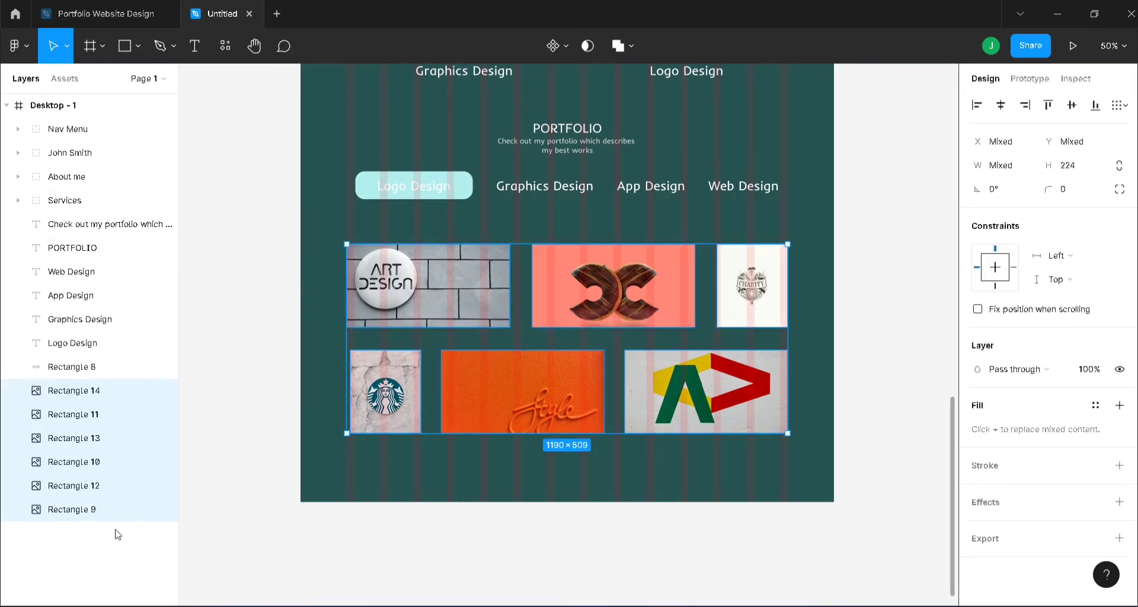
# Step: Group the gallery rectangles with the portfolio heading, description and category labels, and name the group Portfolio
pyautogui.keyDown('shift'); pyautogui.click(68, 224); pyautogui.keyUp('shift')
pyautogui.hotkey('ctrl', 'g')
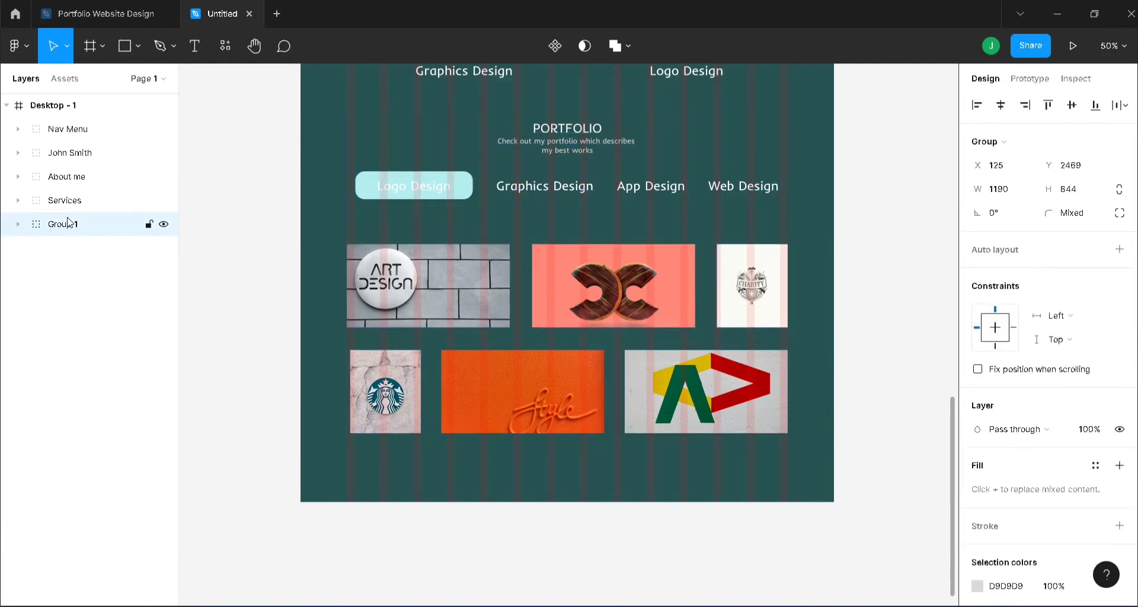
pyautogui.doubleClick(69, 225)
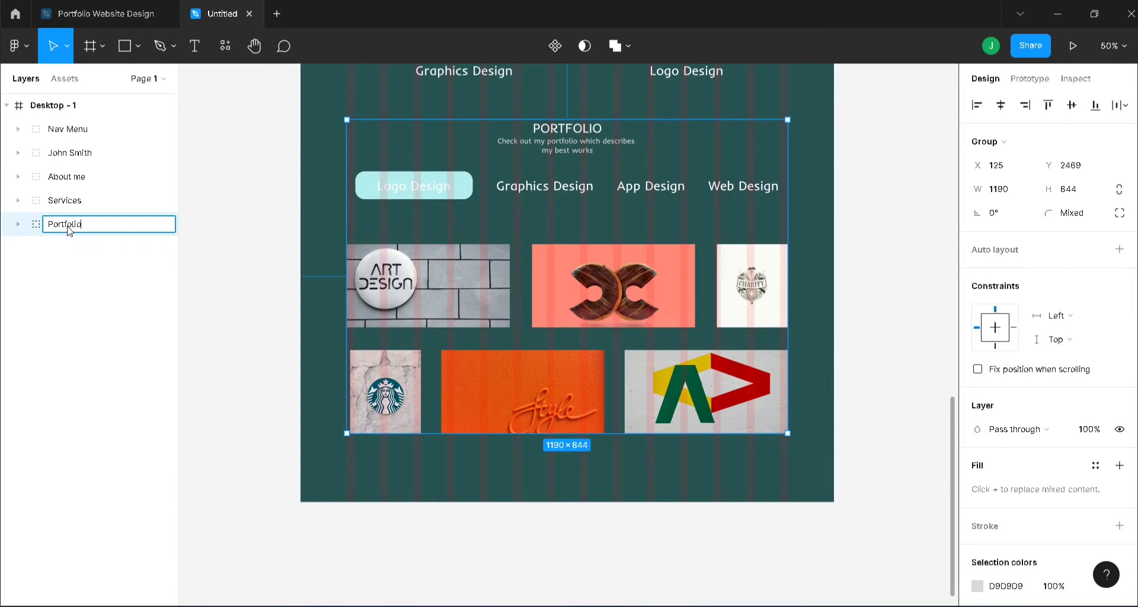
pyautogui.press('Return')
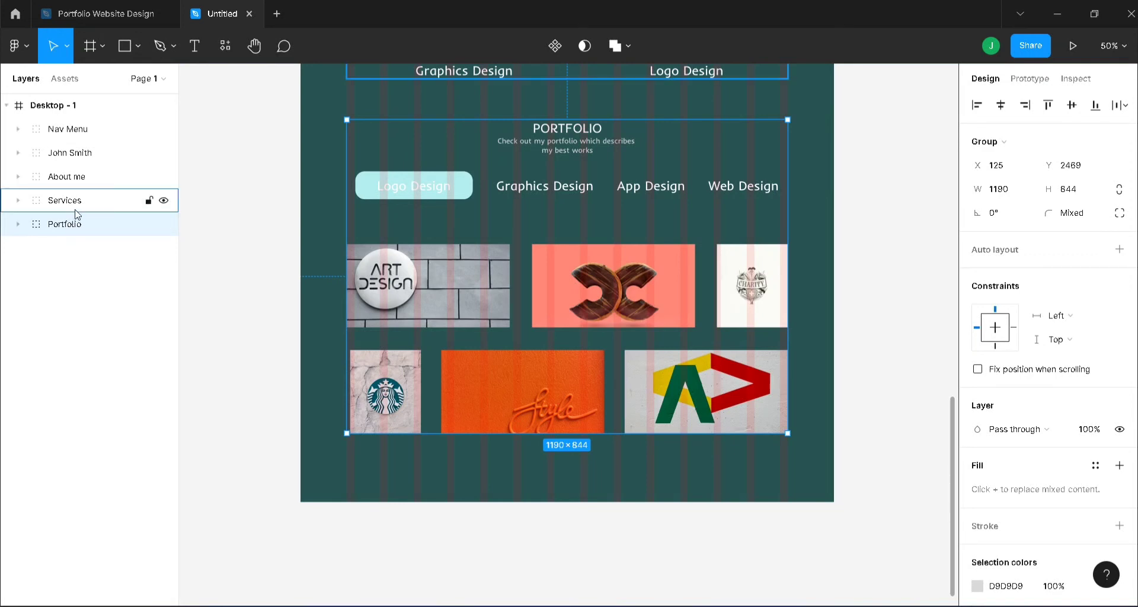
# Step: Extend the Desktop - 1 frame downward to a height of about 4062
pyautogui.click(52, 105)
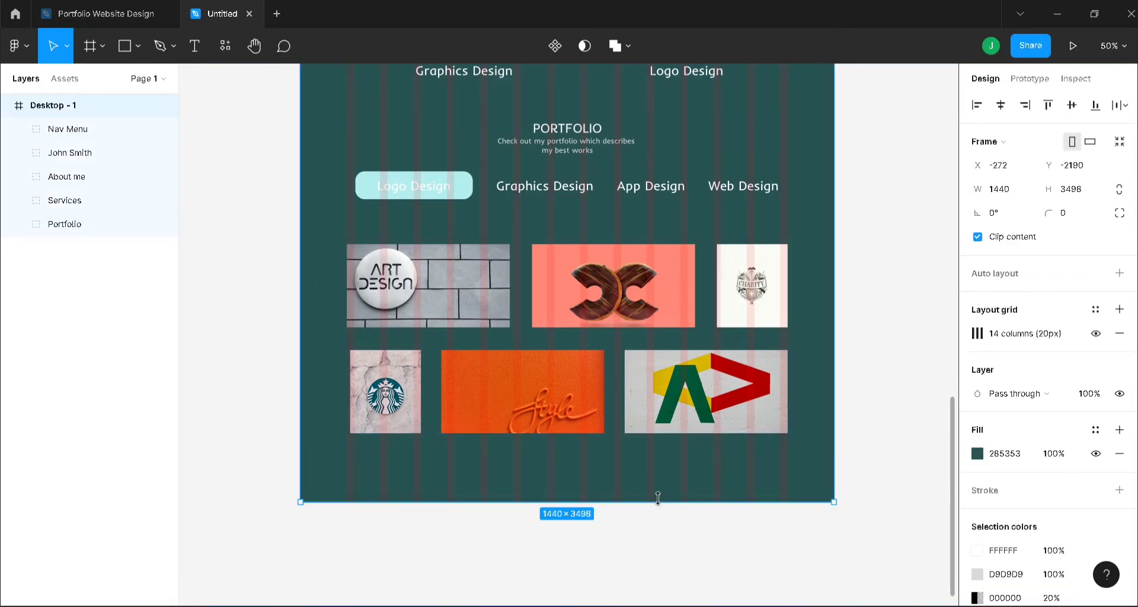
pyautogui.moveTo(658, 501); pyautogui.dragTo(654, 565)
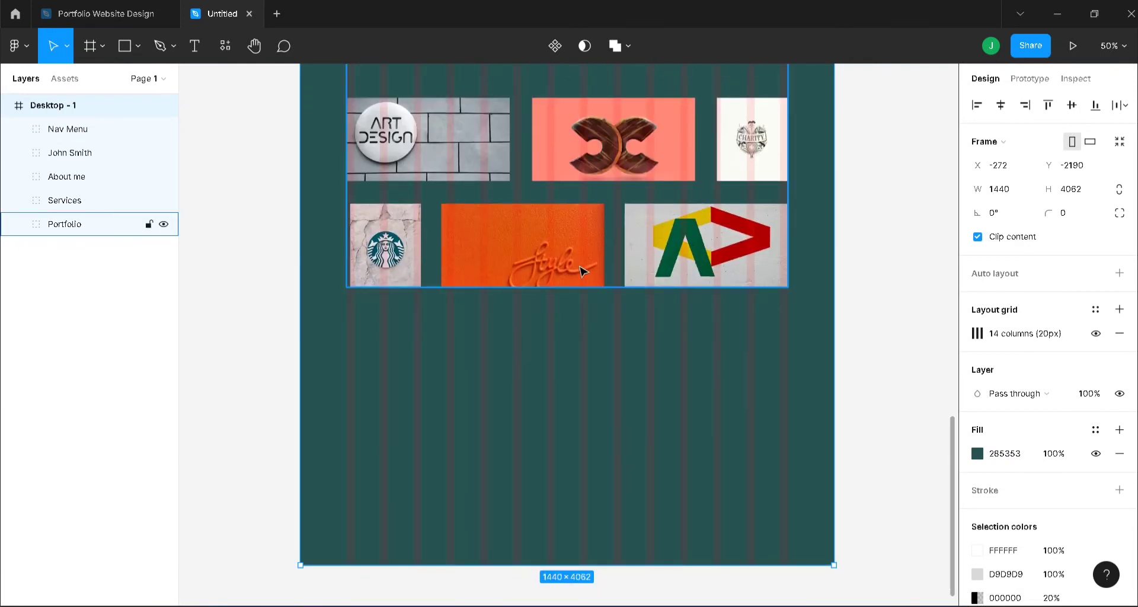
# Step: Duplicate the PORTFOLIO heading and its description, take the copies out of the Portfolio group and place them below the gallery
pyautogui.click(19, 224)
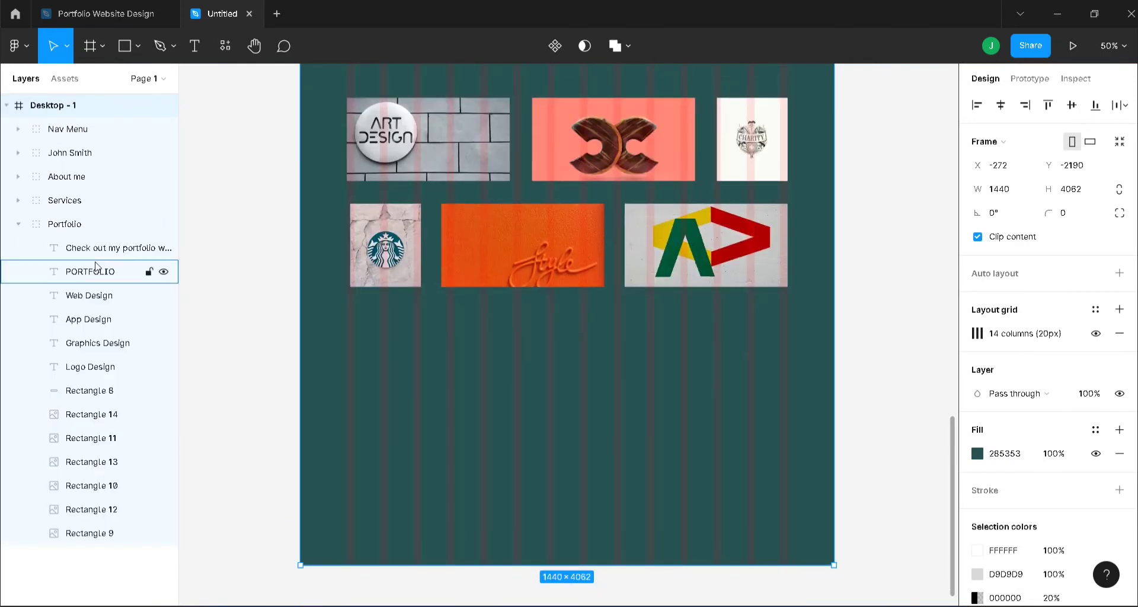
pyautogui.click(96, 266)
pyautogui.keyDown('shift'); pyautogui.click(94, 257); pyautogui.keyUp('shift')
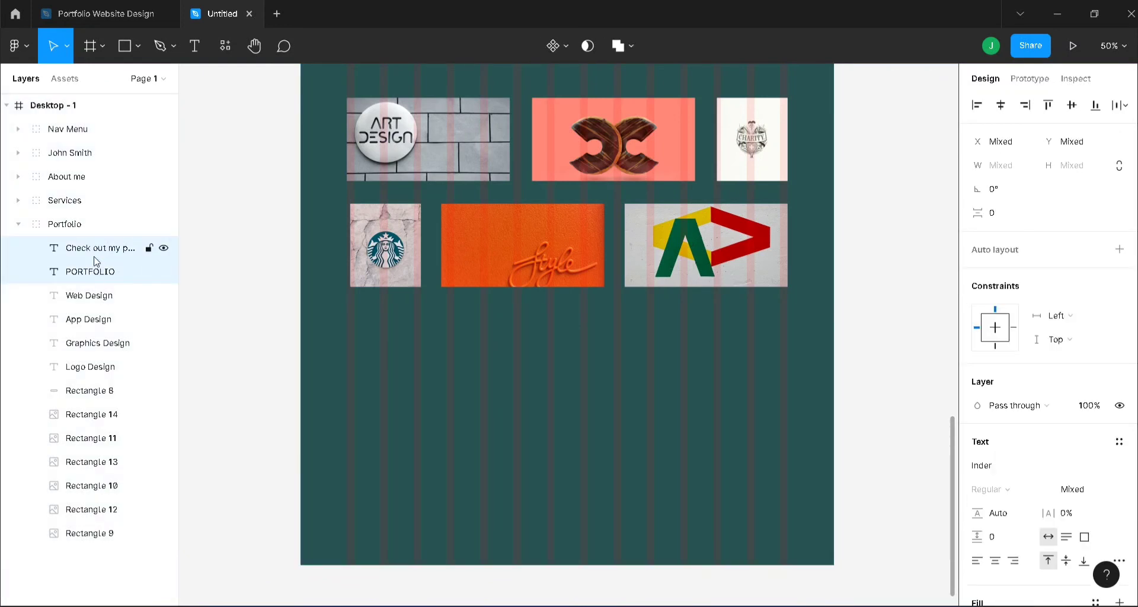
pyautogui.hotkey('ctrl', 'd')
pyautogui.moveTo(98, 299); pyautogui.dragTo(74, 214)
pyautogui.click(17, 271)
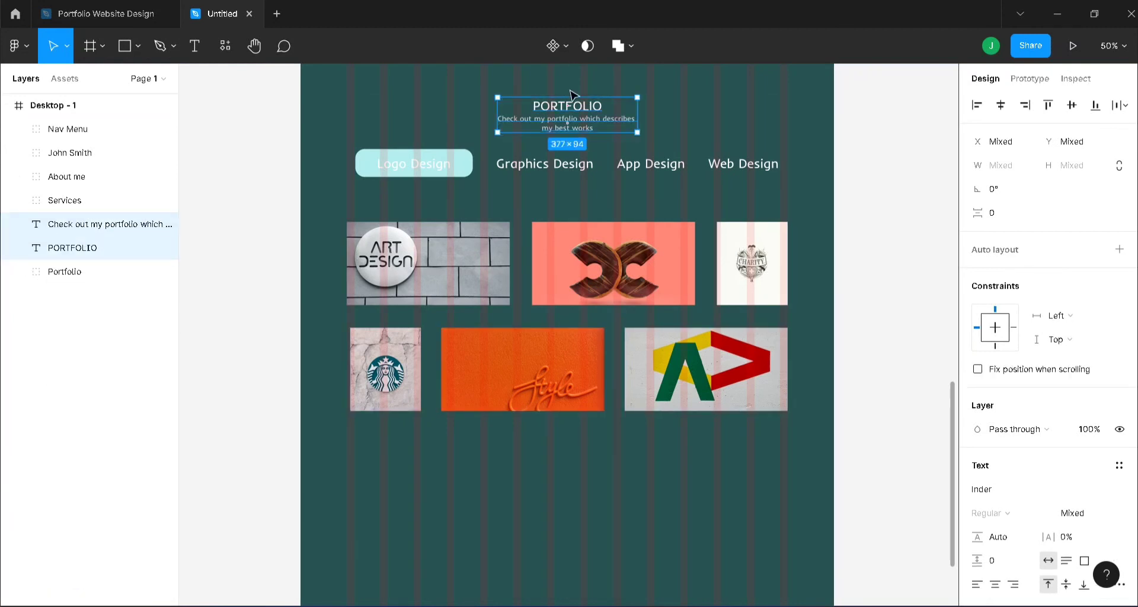
pyautogui.moveTo(598, 123); pyautogui.dragTo(595, 483)
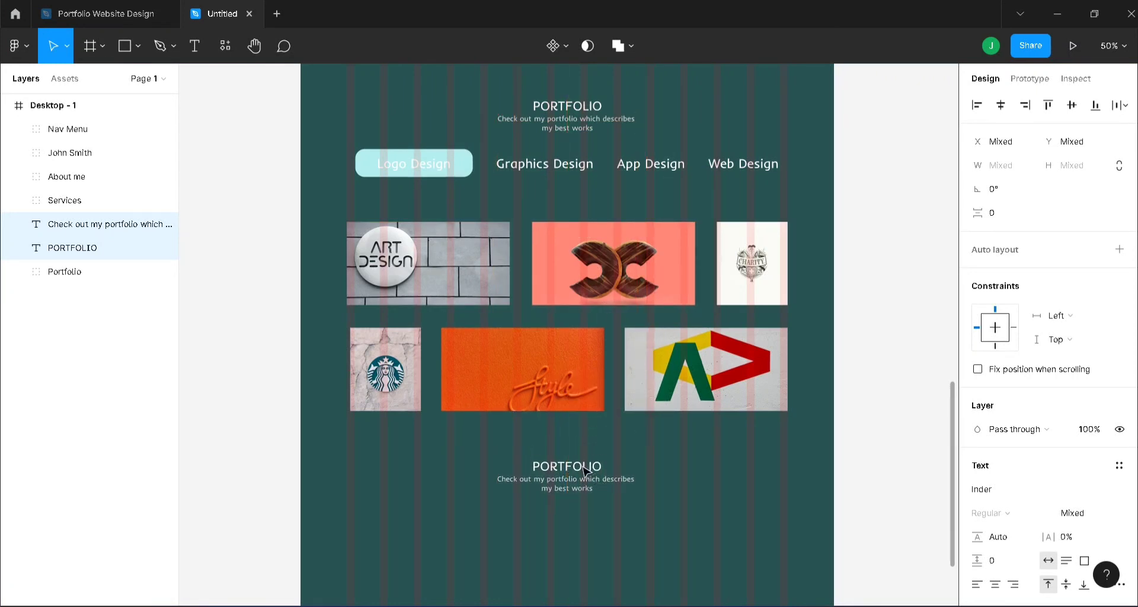
# Step: Change the copied heading's text to TESTIMONIALS and centre it horizontally in the frame
pyautogui.click(585, 471)
pyautogui.doubleClick(589, 465)
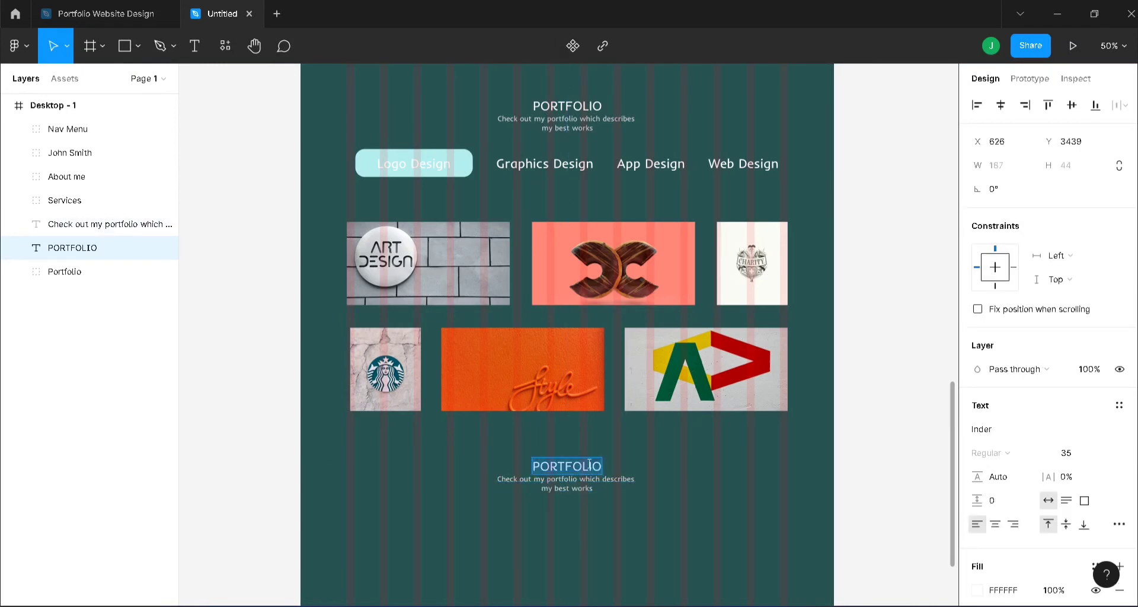
pyautogui.write('TESTIMONIALS')
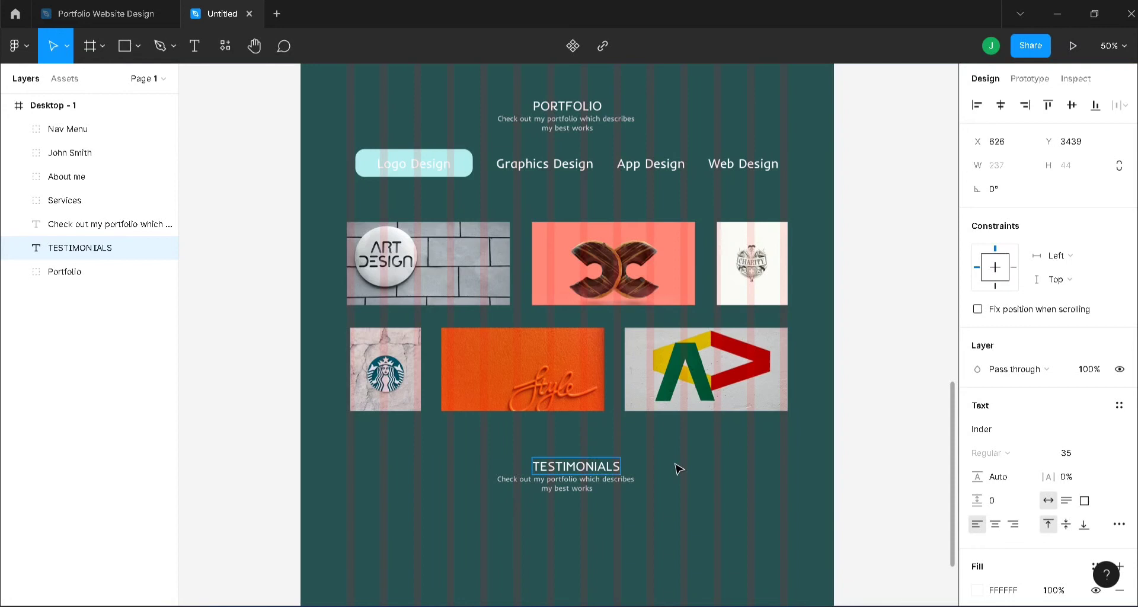
pyautogui.press('Escape')
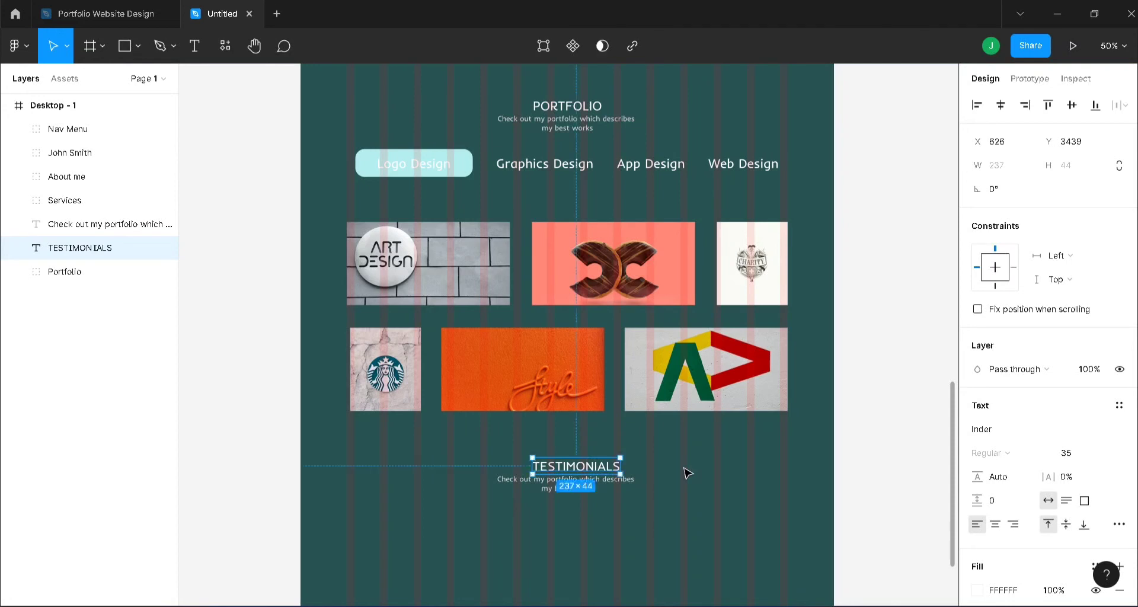
pyautogui.click(1001, 105)
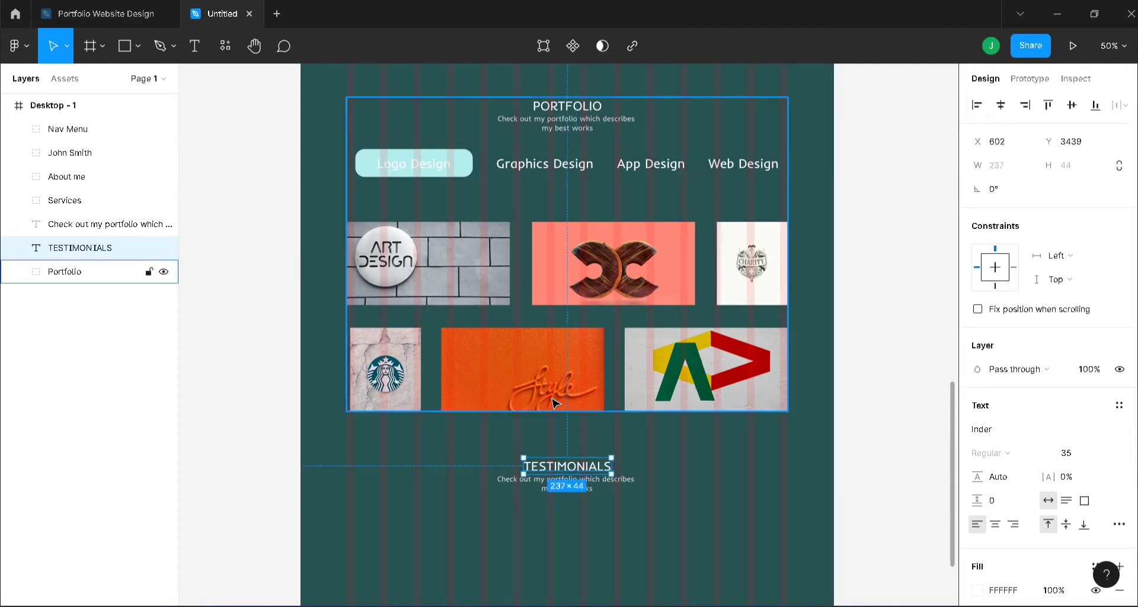
# Step: Change the copied description to "Read what my clients tell about me" and move it slightly down from the TESTIMONIALS heading
pyautogui.click(592, 492)
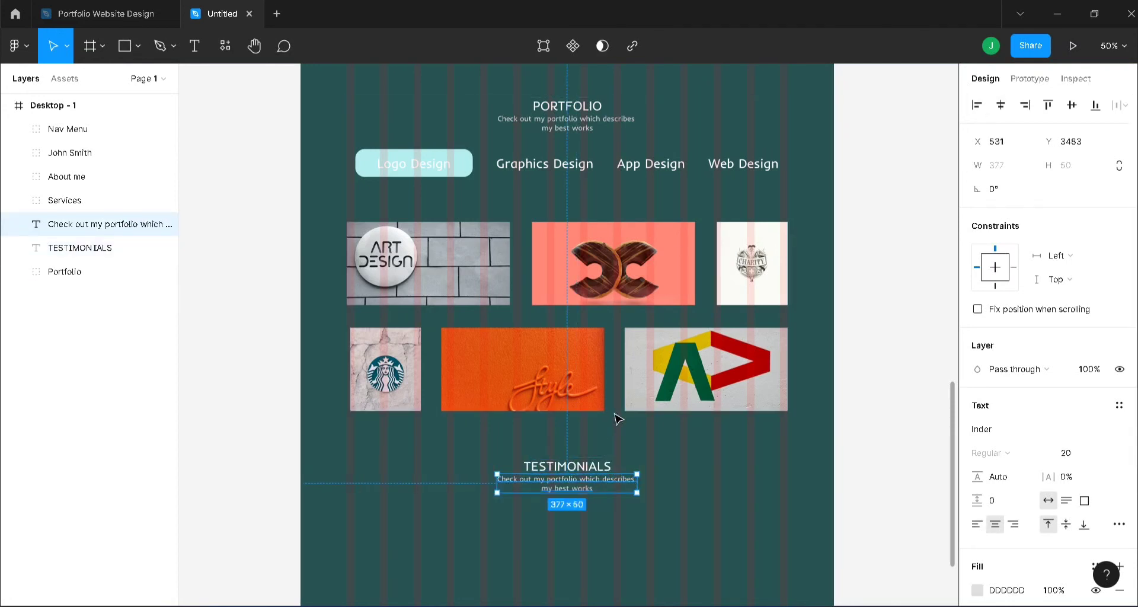
pyautogui.hotkey('shift', '0')
pyautogui.scroll(-4, 610, 410)
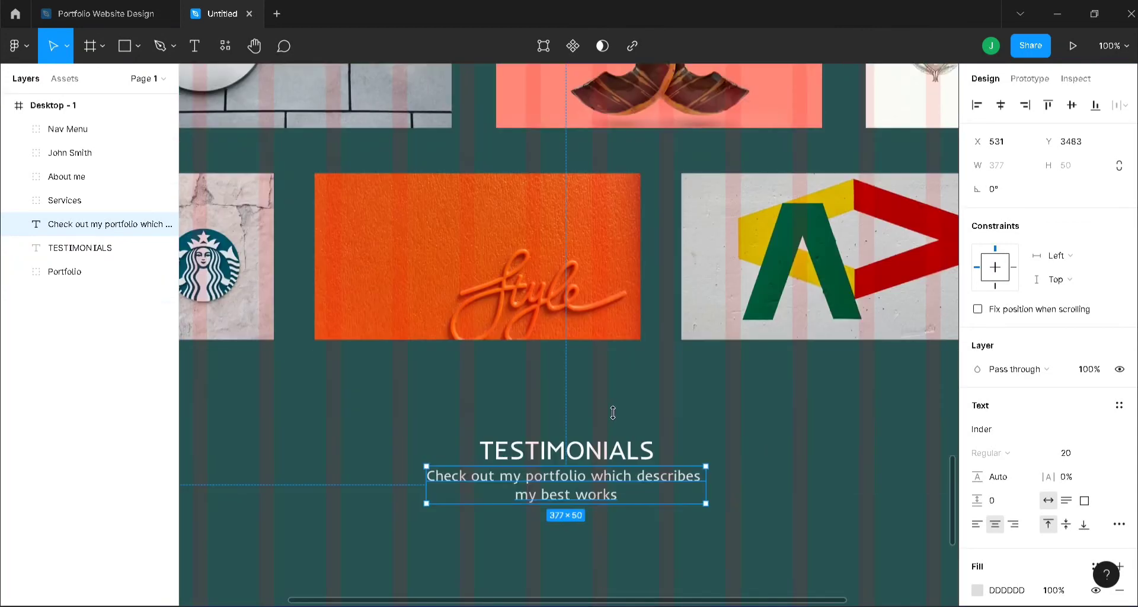
pyautogui.doubleClick(611, 392)
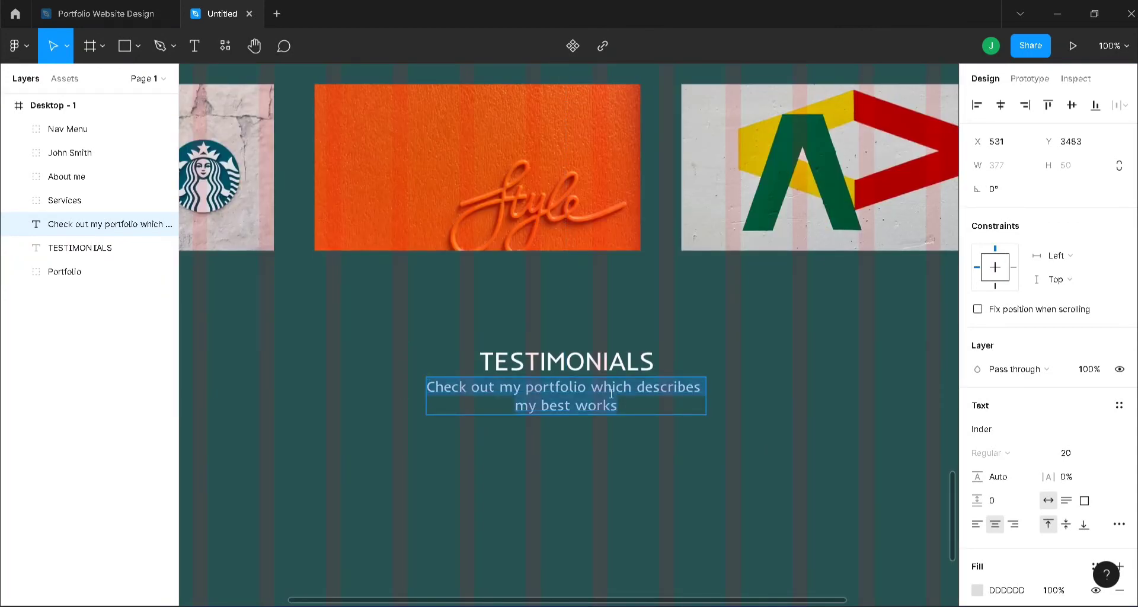
pyautogui.write('rEAD WA')
pyautogui.press('BackSpace')
pyautogui.press('BackSpace')
pyautogui.press('BackSpace')
pyautogui.press('BackSpace')
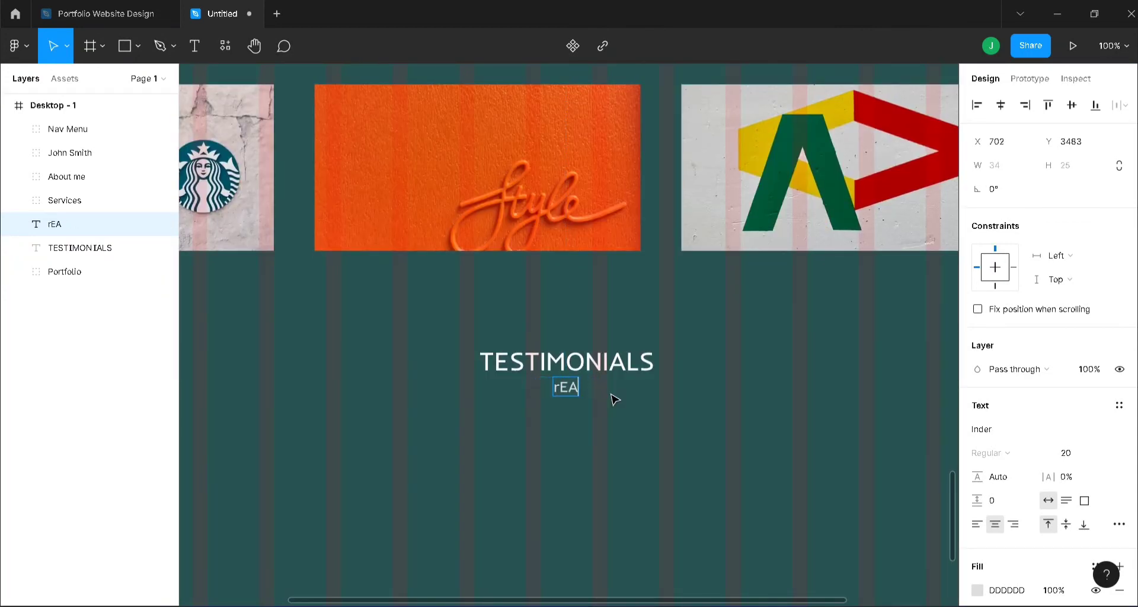
pyautogui.press('BackSpace')
pyautogui.press('BackSpace')
pyautogui.write('Read what ,')
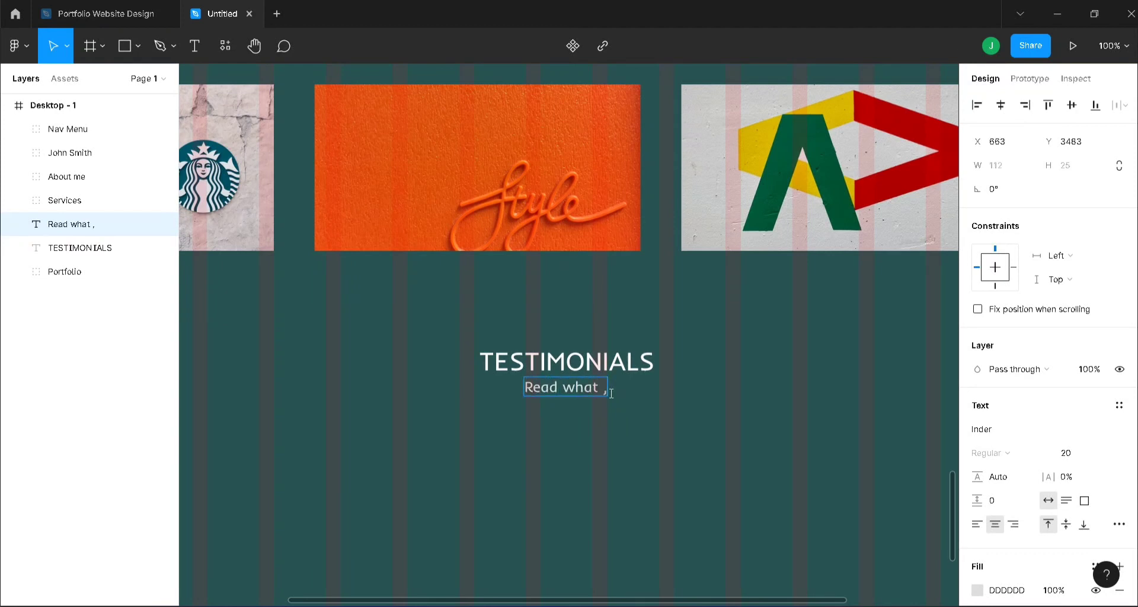
pyautogui.press('BackSpace')
pyautogui.write('my cli')
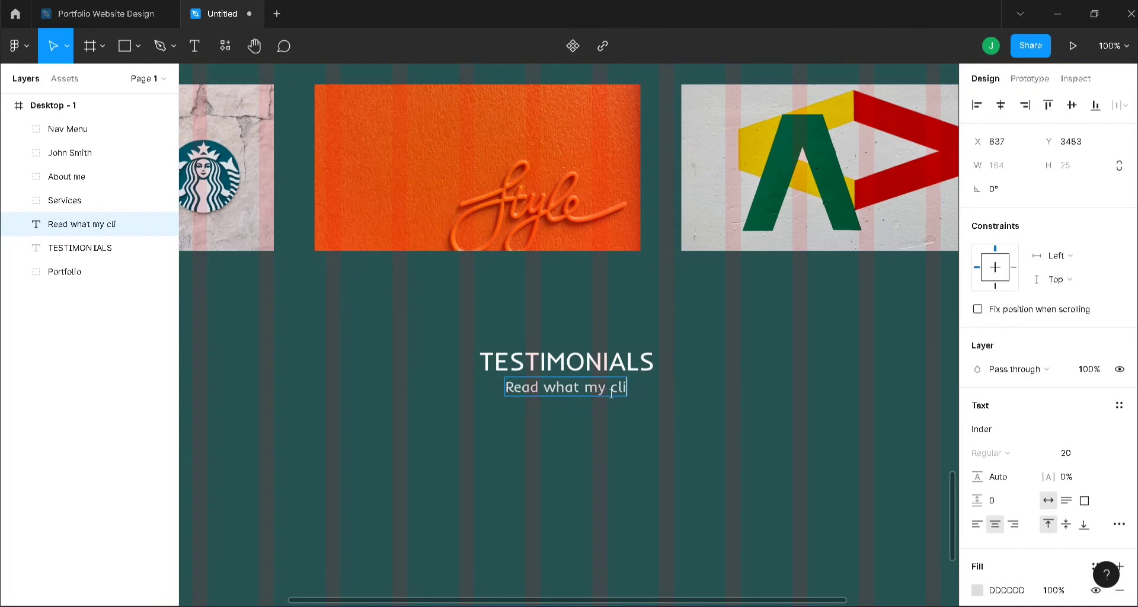
pyautogui.write('ents')
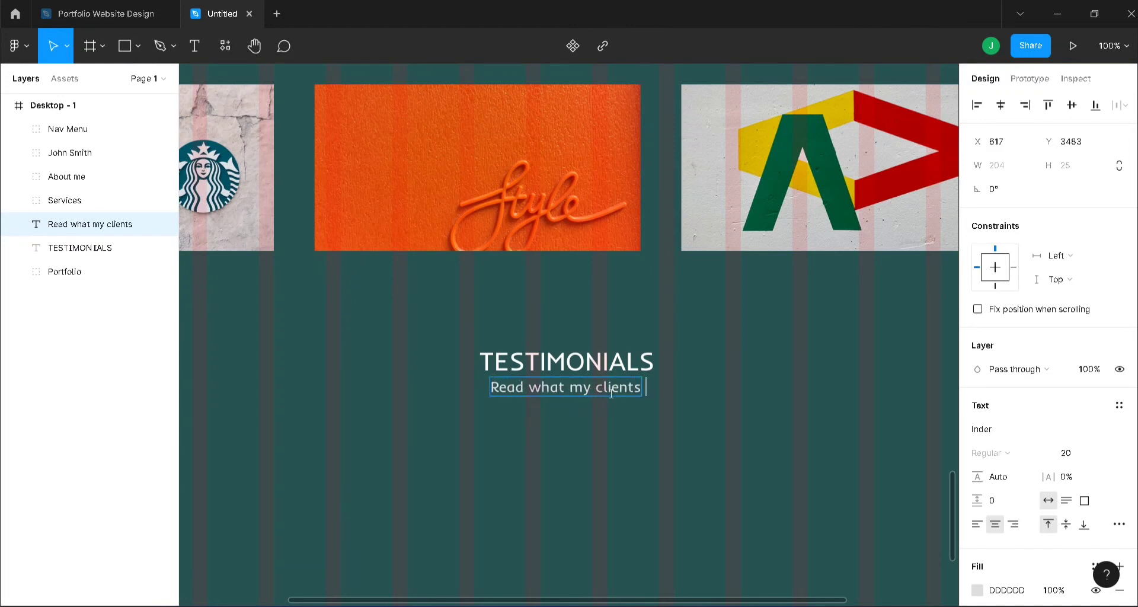
pyautogui.write(' tell ab')
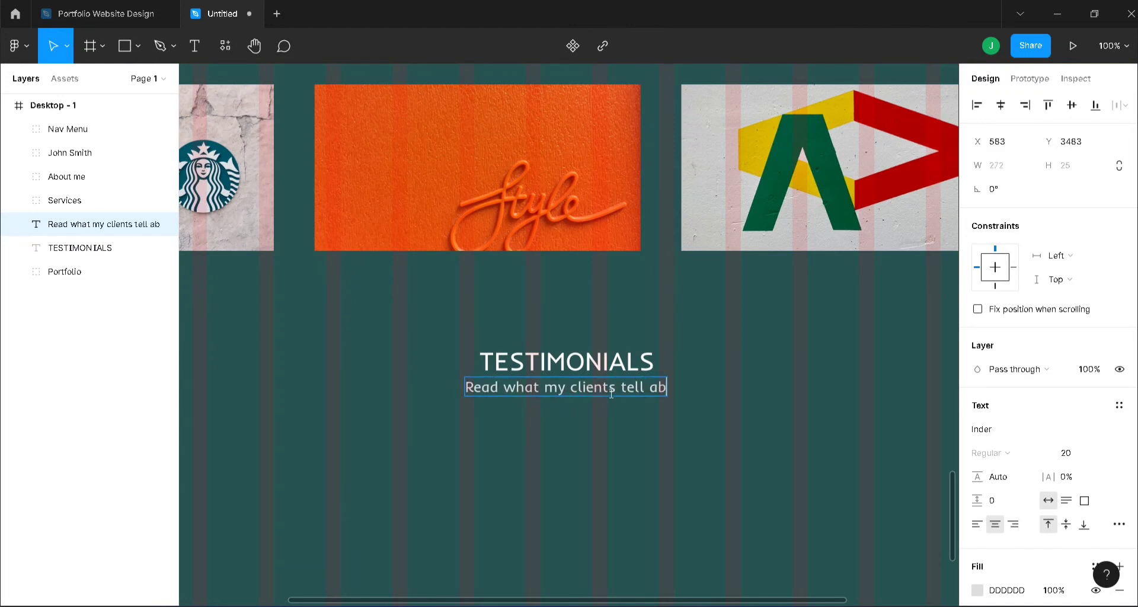
pyautogui.write('out me')
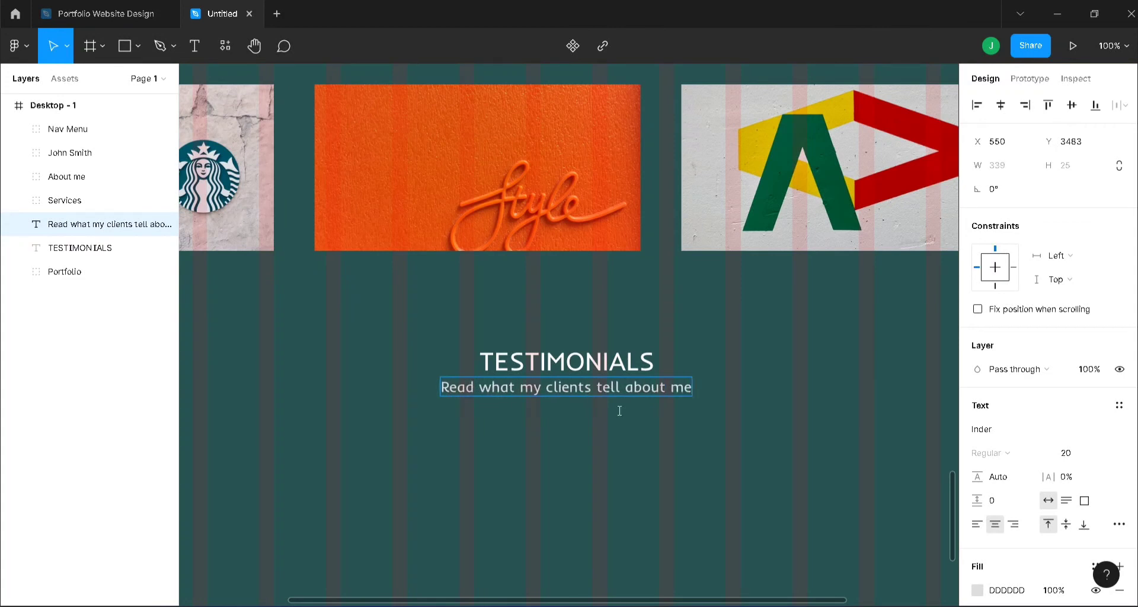
pyautogui.press('Escape')
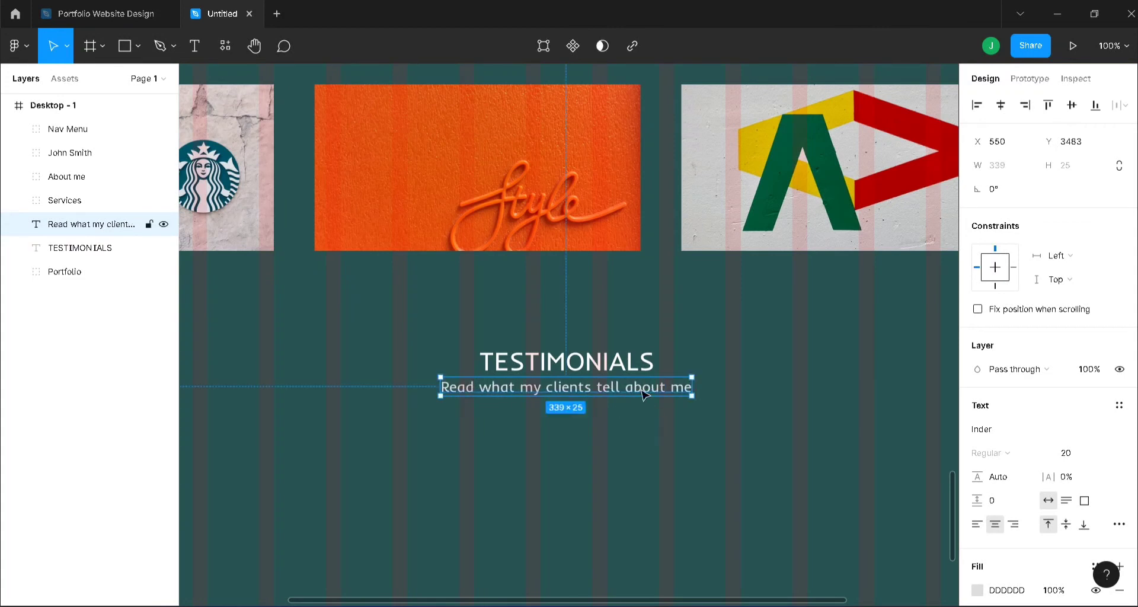
pyautogui.moveTo(644, 395); pyautogui.dragTo(645, 400)
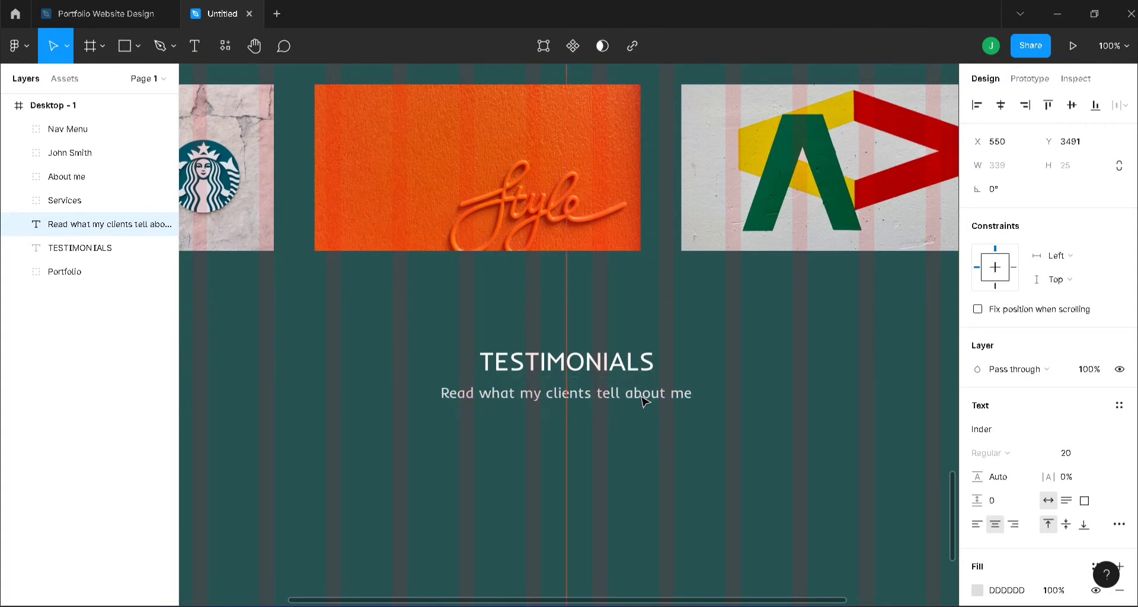
pyautogui.click(771, 397)
# Step: Draw a rectangle about 340 × 274 below the testimonials description and duplicate it twice to form a row of three
pyautogui.press('-')
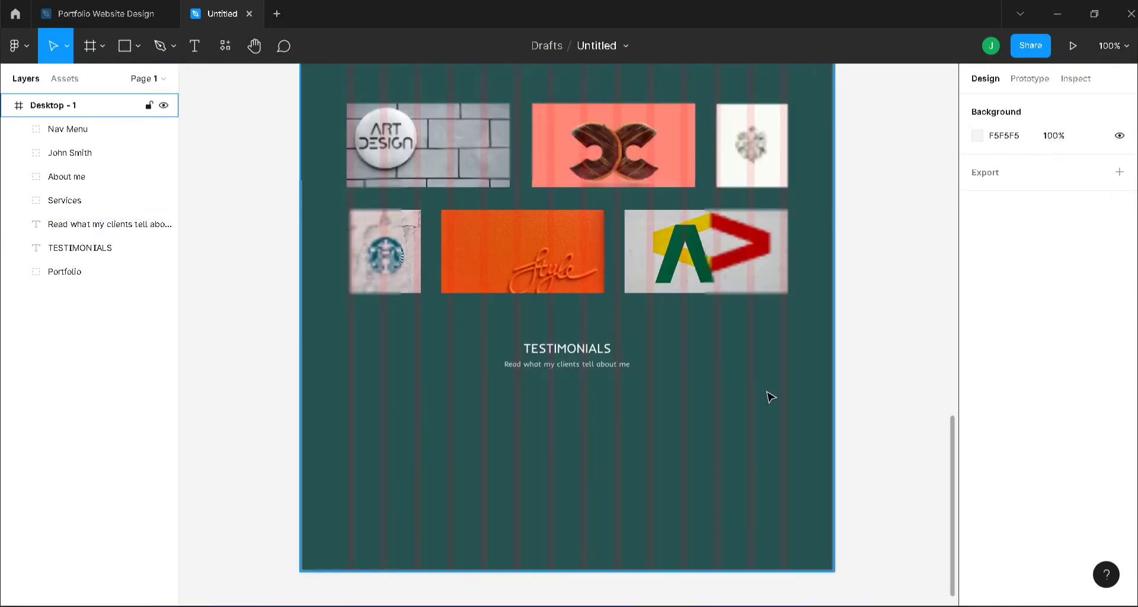
pyautogui.scroll(-1, 770, 397)
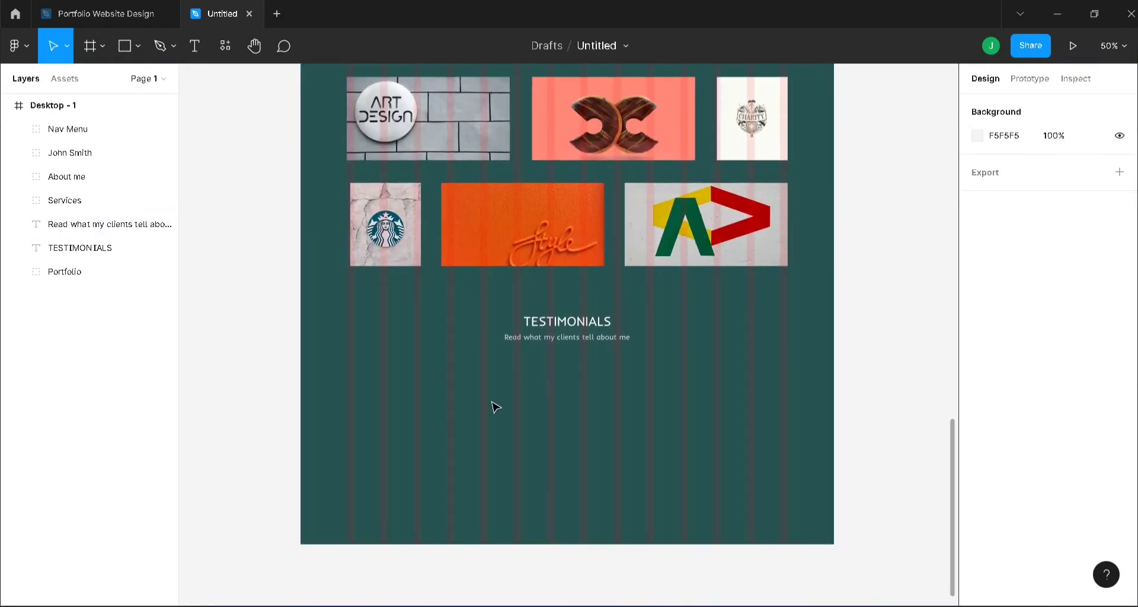
pyautogui.press('r')
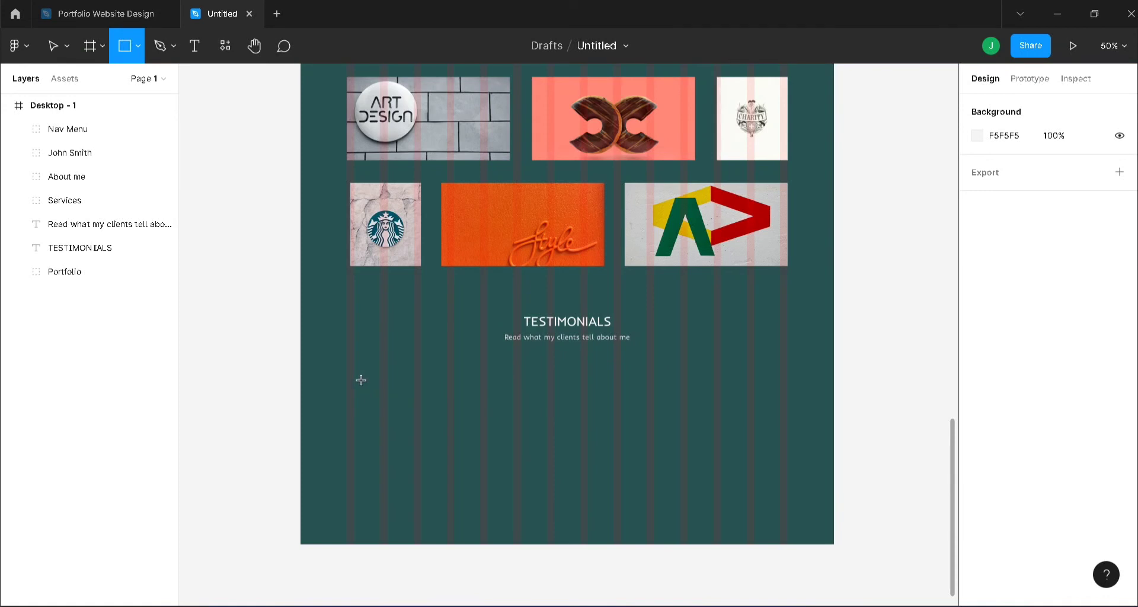
pyautogui.moveTo(355, 392)
pyautogui.mouseDown()
pyautogui.moveTo(453, 494)
pyautogui.moveTo(479, 502)
pyautogui.mouseUp()
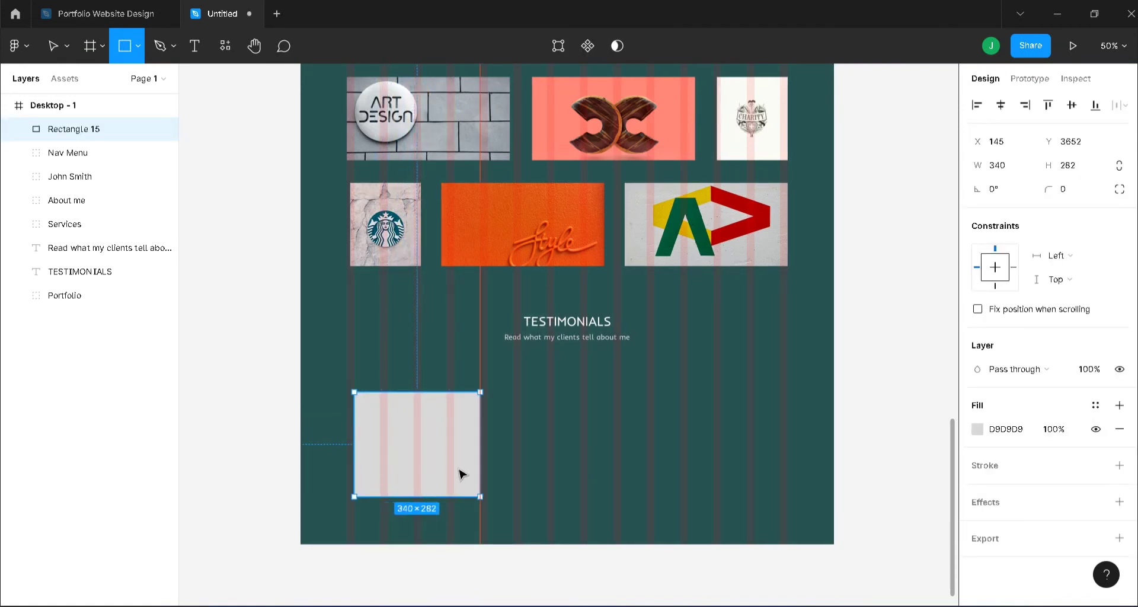
pyautogui.moveTo(442, 457); pyautogui.dragTo(607, 441)
pyautogui.hotkey('ctrl', 'd')
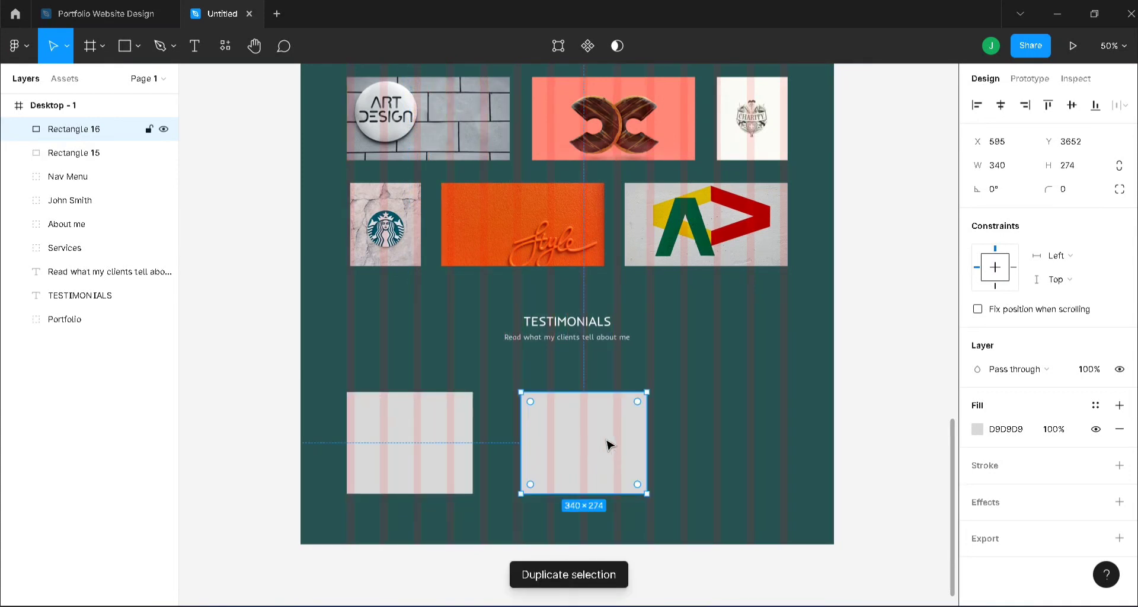
pyautogui.hotkey('ctrl', 'd')
pyautogui.moveTo(729, 433); pyautogui.dragTo(693, 435)
# Step: Move the middle rectangle toward the row's centre and distribute all three rectangles with equal horizontal spacing
pyautogui.click(587, 444)
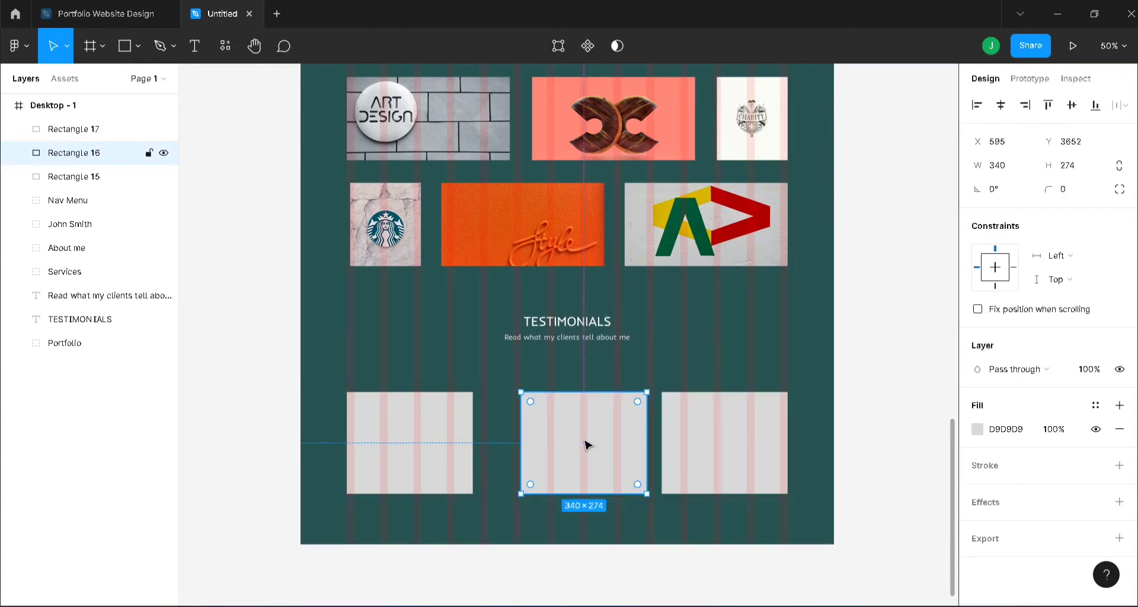
pyautogui.doubleClick(580, 444)
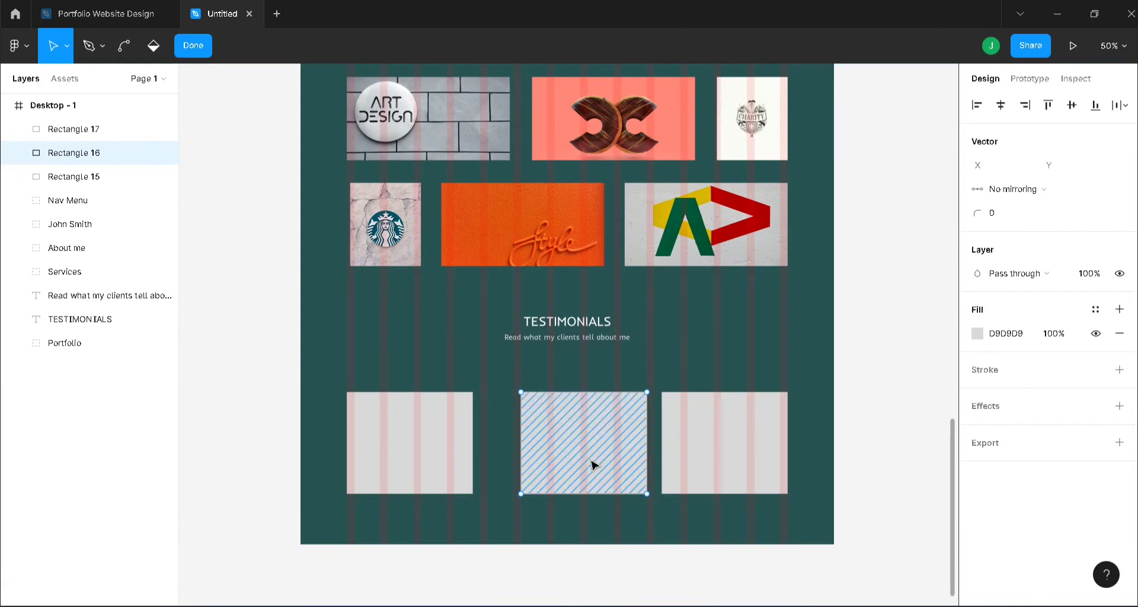
pyautogui.press('Escape')
pyautogui.moveTo(591, 452); pyautogui.dragTo(578, 453)
pyautogui.keyDown('shift'); pyautogui.click(459, 456); pyautogui.keyUp('shift')
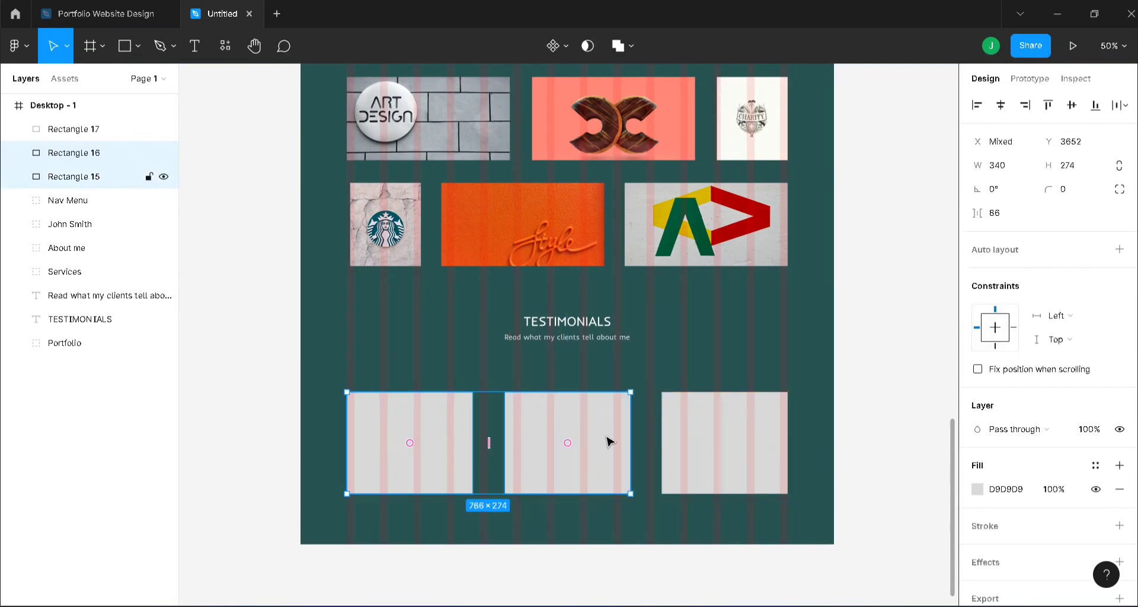
pyautogui.keyDown('shift'); pyautogui.click(681, 443); pyautogui.keyUp('shift')
pyautogui.click(1119, 105)
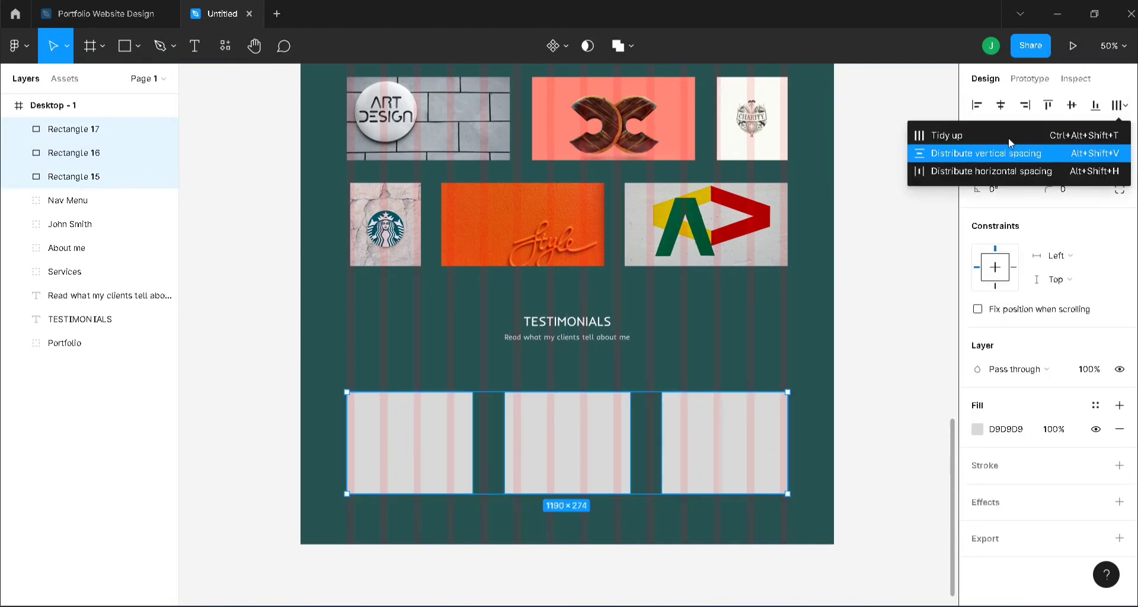
pyautogui.click(1020, 154)
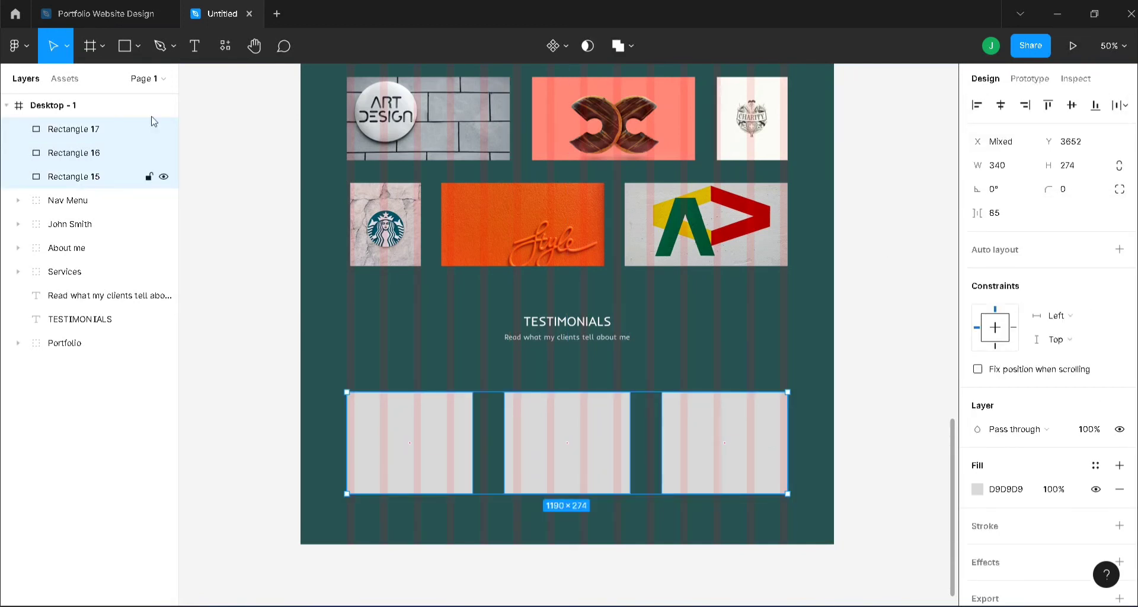
# Step: Extend the Desktop - 1 frame downward to a height of about 4532
pyautogui.click(52, 106)
pyautogui.moveTo(661, 550)
pyautogui.mouseDown()
pyautogui.moveTo(663, 592)
pyautogui.moveTo(664, 563)
pyautogui.mouseUp()
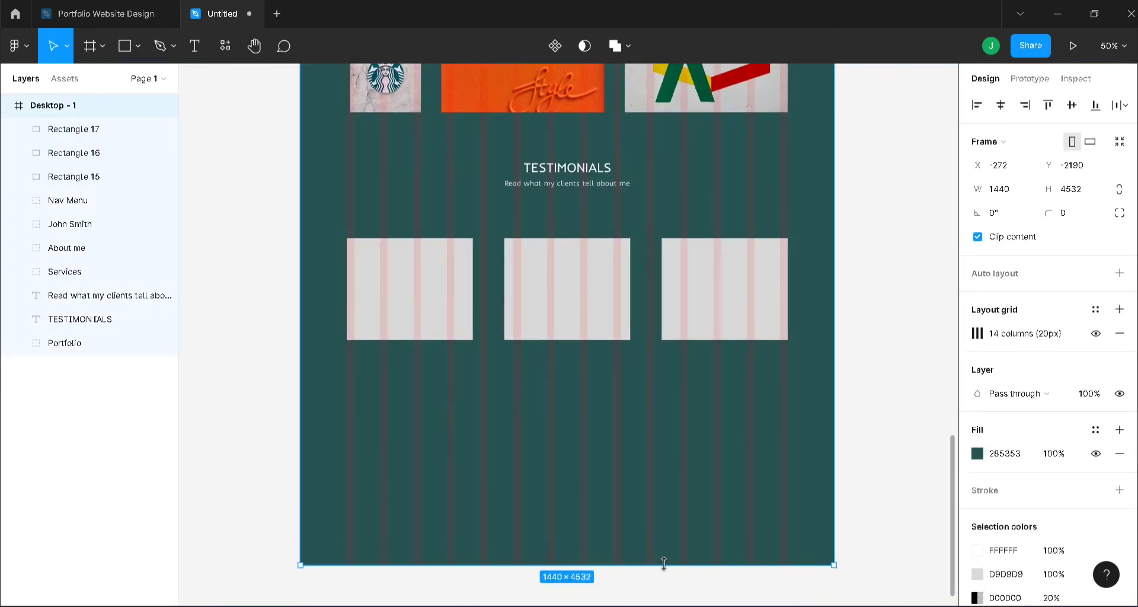
# Step: Search the Unsplash plugin for "girl" and fill the first testimonial rectangle with the photo of the red-haired woman
pyautogui.click(438, 320)
pyautogui.rightClick(904, 158)
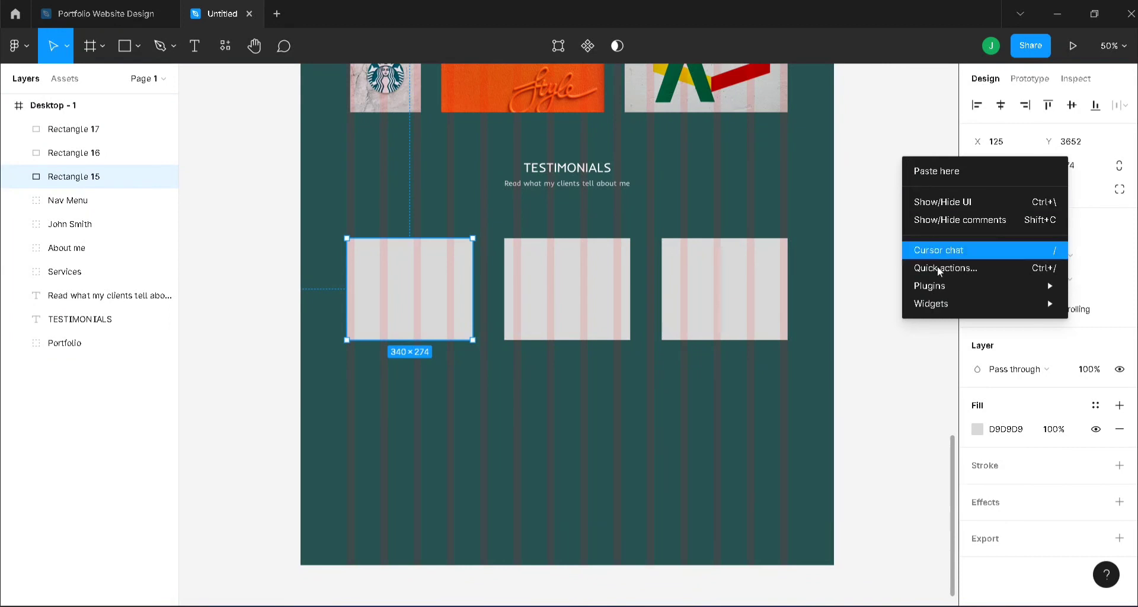
pyautogui.moveTo(949, 286)
pyautogui.click(862, 304)
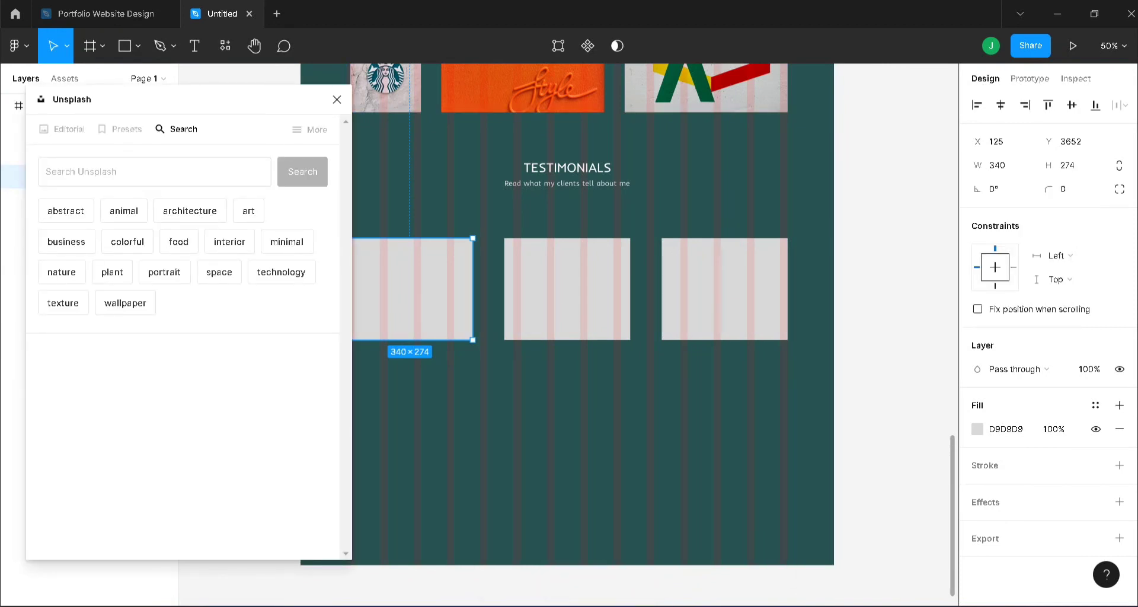
pyautogui.write('gir')
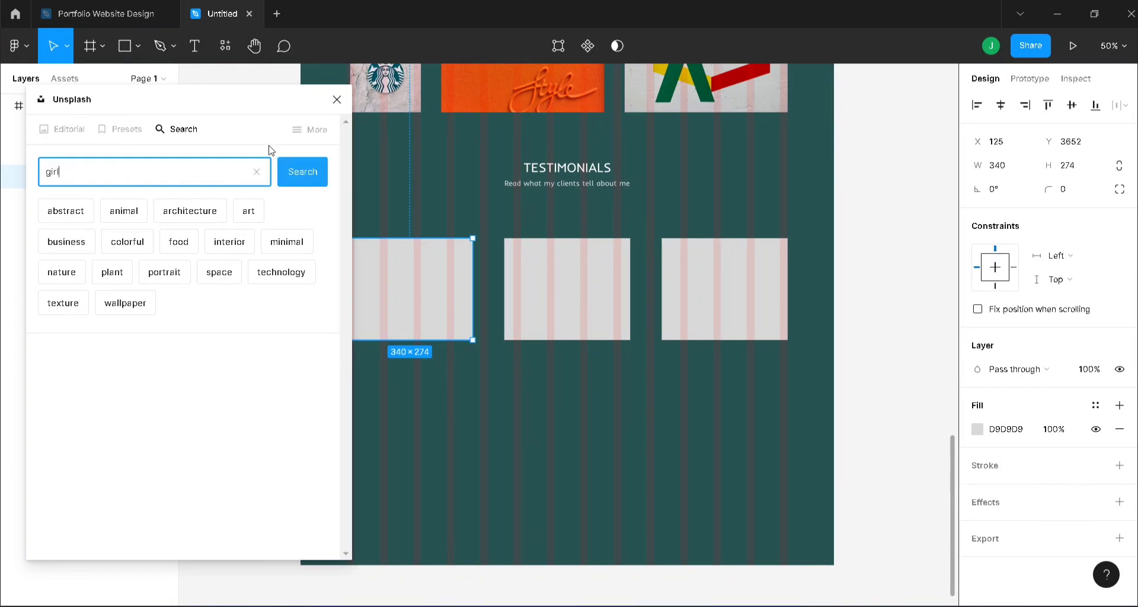
pyautogui.write('l')
pyautogui.press('Return')
pyautogui.scroll(-4, 241, 391)
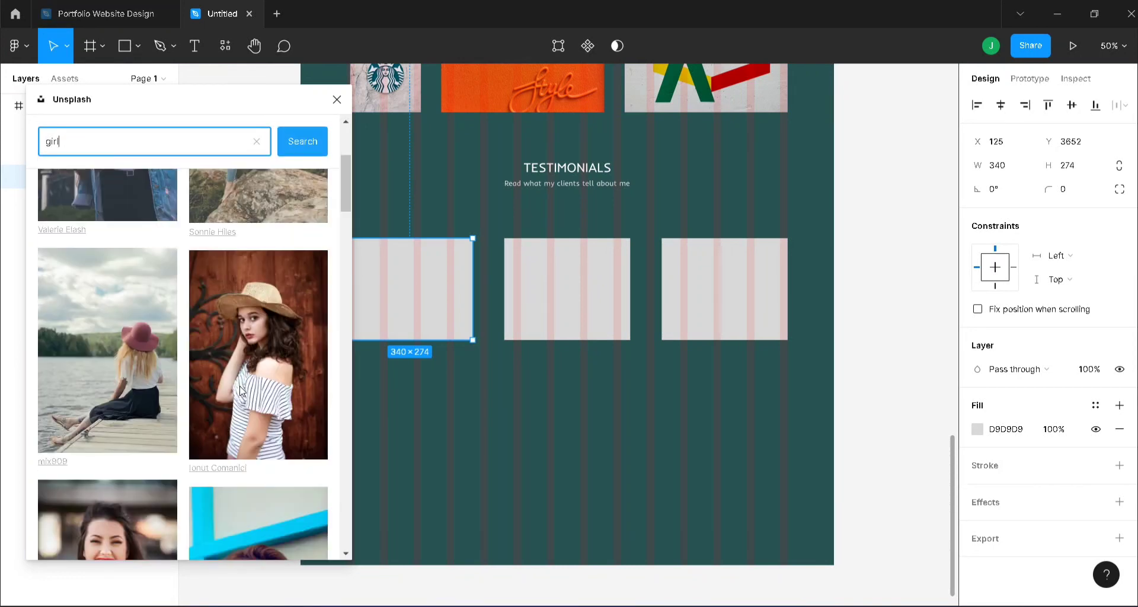
pyautogui.scroll(-3, 193, 389)
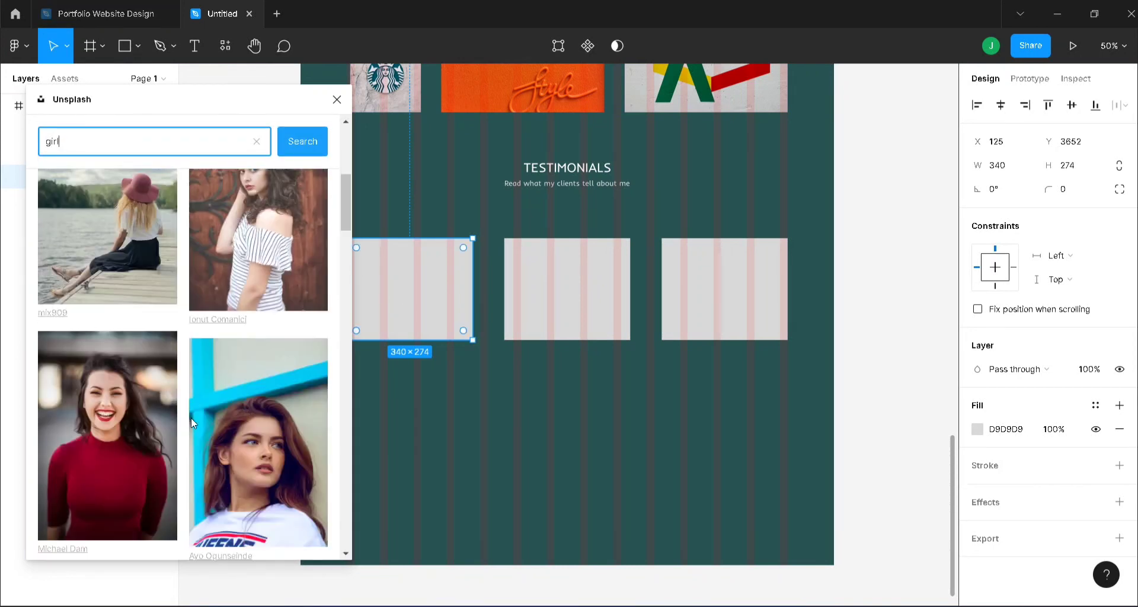
pyautogui.scroll(-3, 190, 418)
pyautogui.click(222, 336)
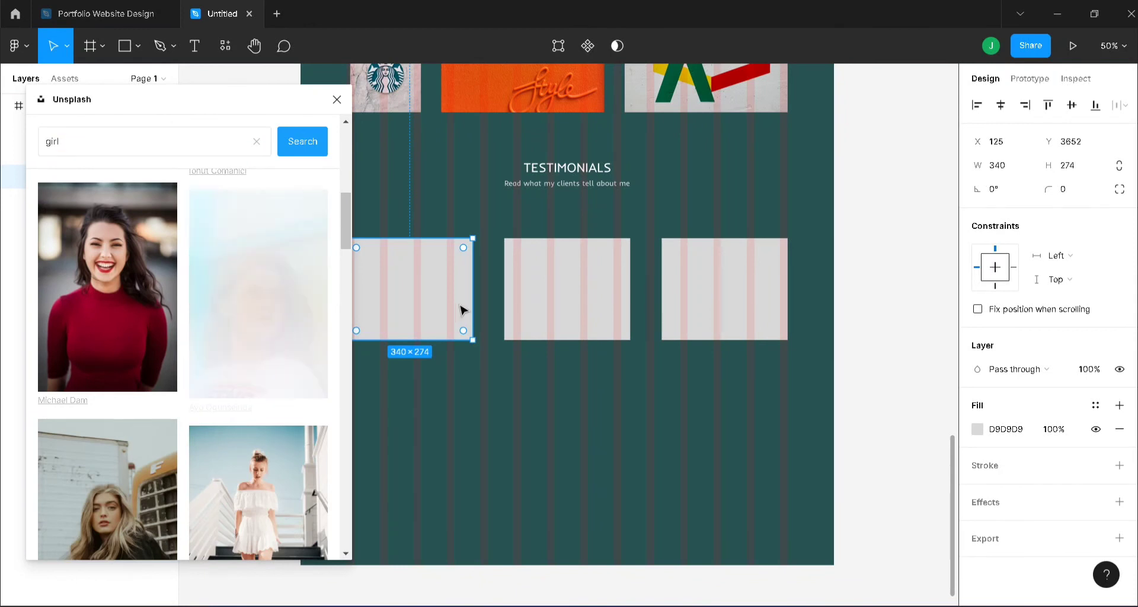
# Step: Fill the middle testimonial rectangle with the Unsplash photo of the blonde woman in a black jacket
pyautogui.click(540, 298)
pyautogui.scroll(-3, 178, 355)
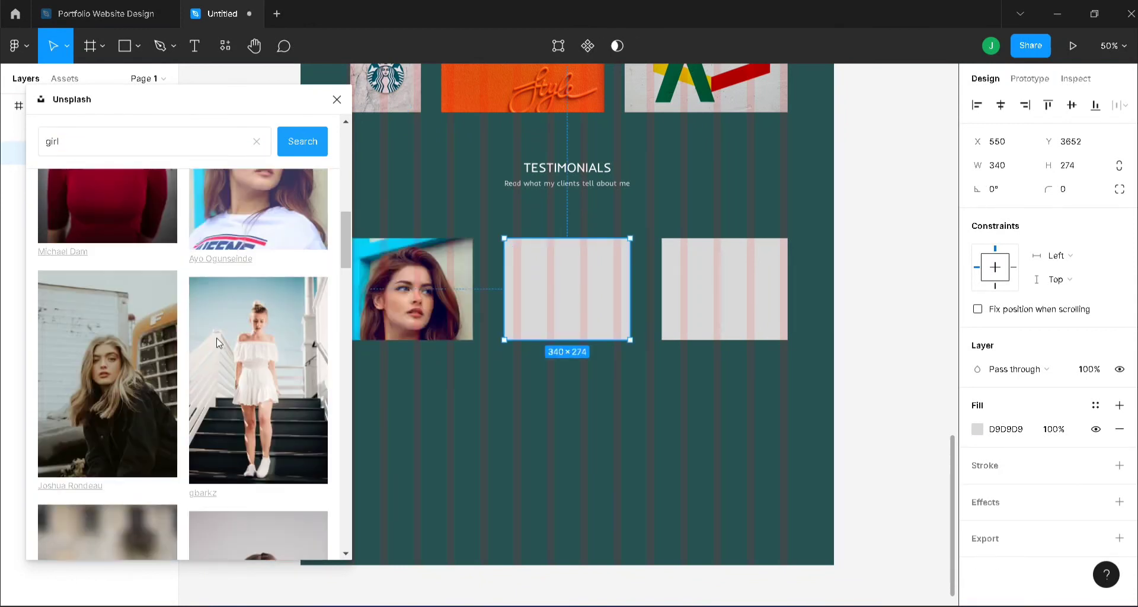
pyautogui.click(133, 372)
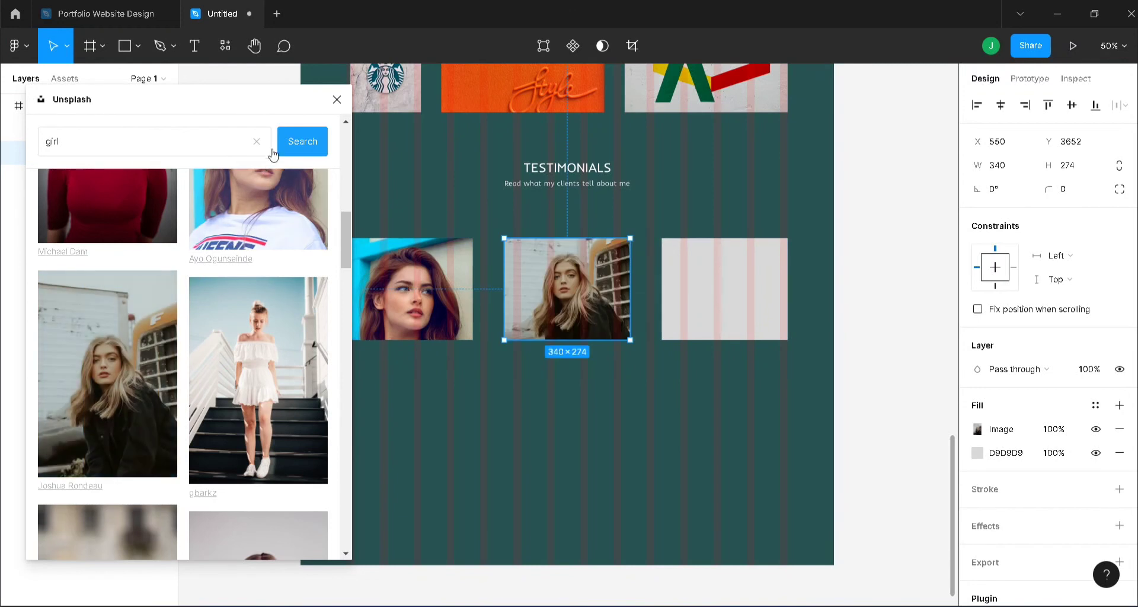
# Step: Search Unsplash for "man", fill the third testimonial rectangle with the portrait of the man in a dark blue top, and close the plugin
pyautogui.click(257, 141)
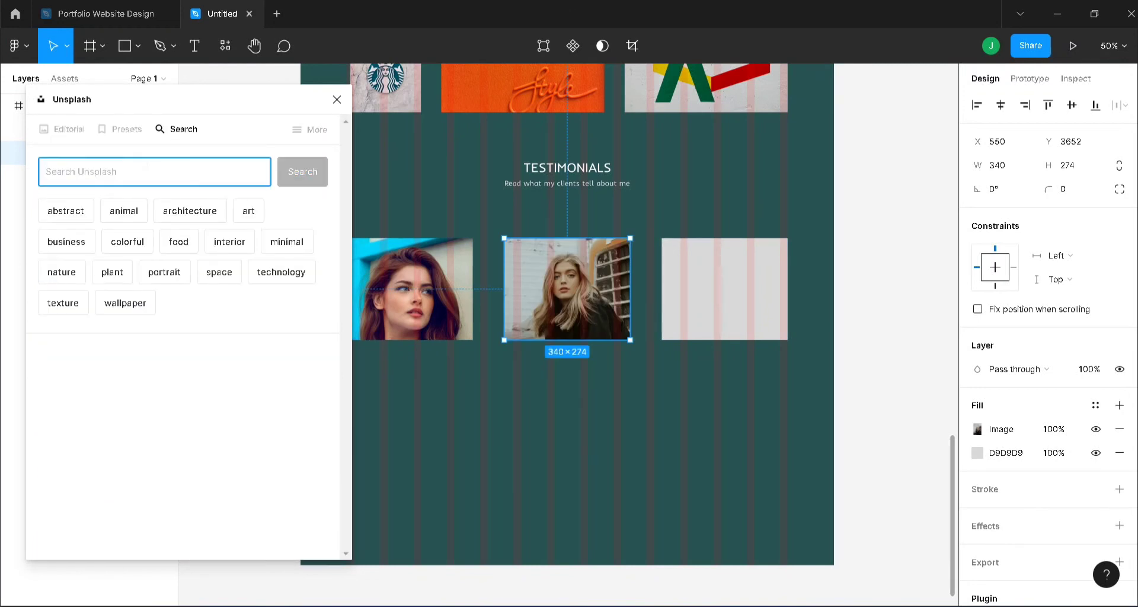
pyautogui.write('man')
pyautogui.press('Return')
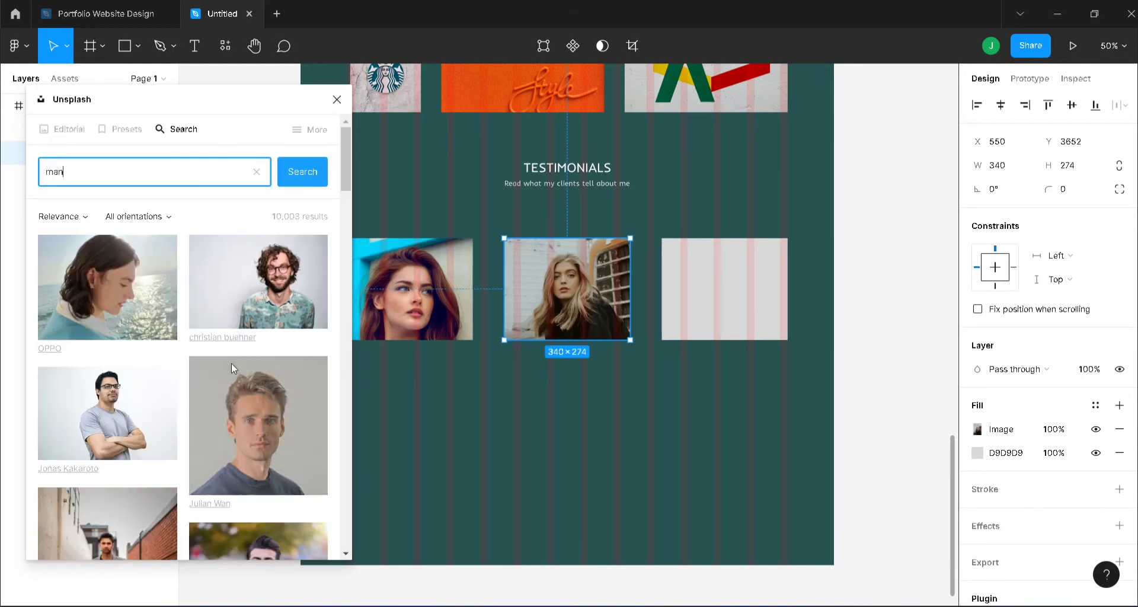
pyautogui.click(712, 283)
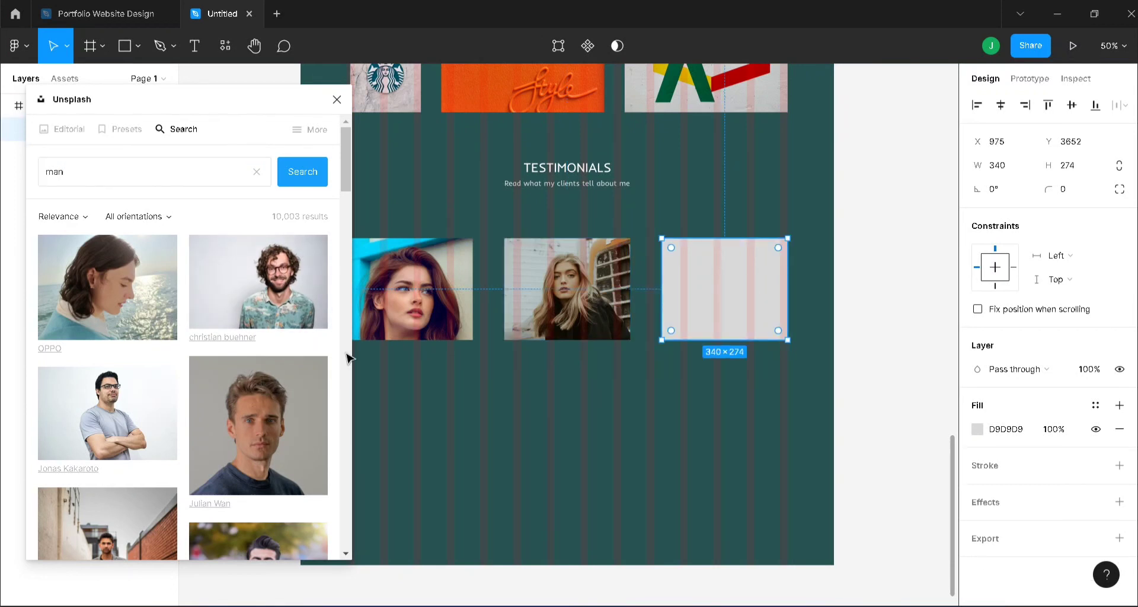
pyautogui.click(197, 428)
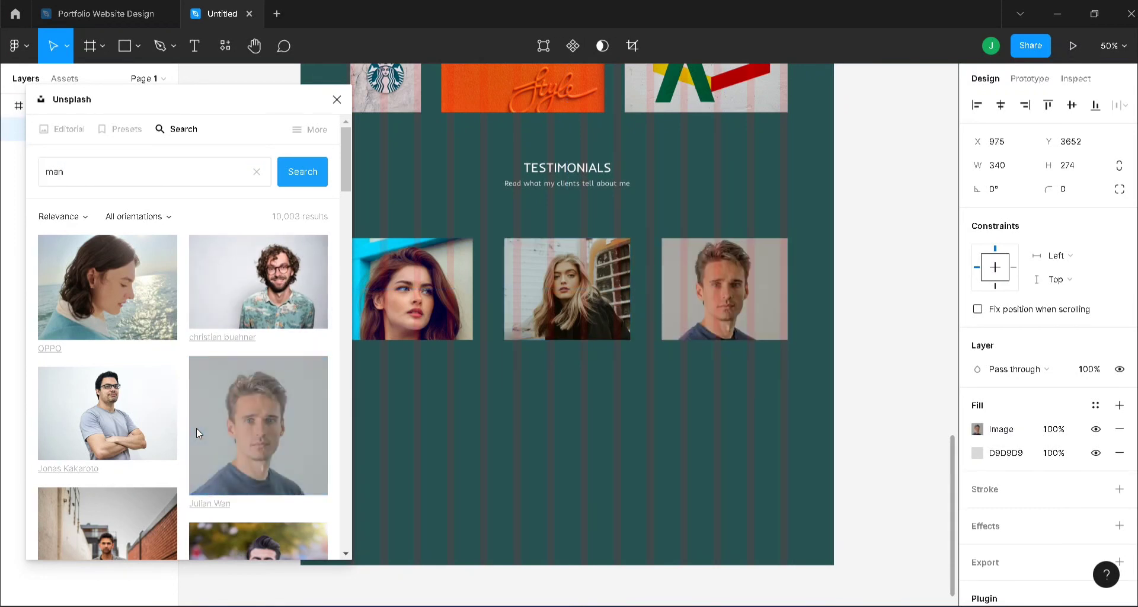
pyautogui.click(339, 100)
pyautogui.hotkey('ctrl', '+')
pyautogui.scroll(-4, 542, 315)
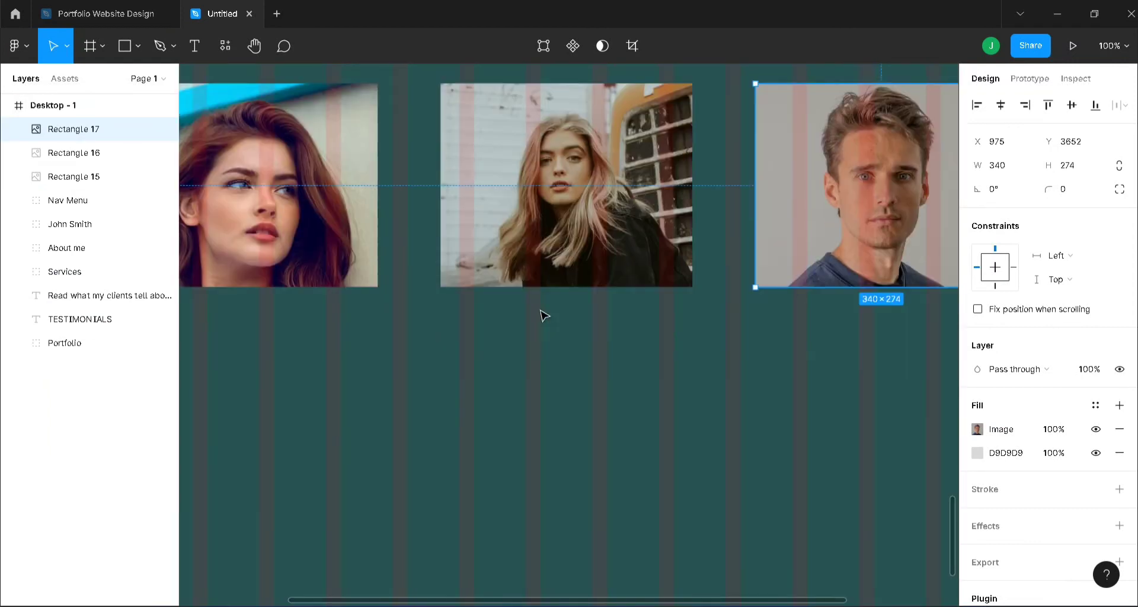
# Step: Duplicate the last About me paragraph and move the copy out of that group to below the TESTIMONIALS layer
pyautogui.scroll(3, 690, 517)
pyautogui.scroll(3, 689, 517)
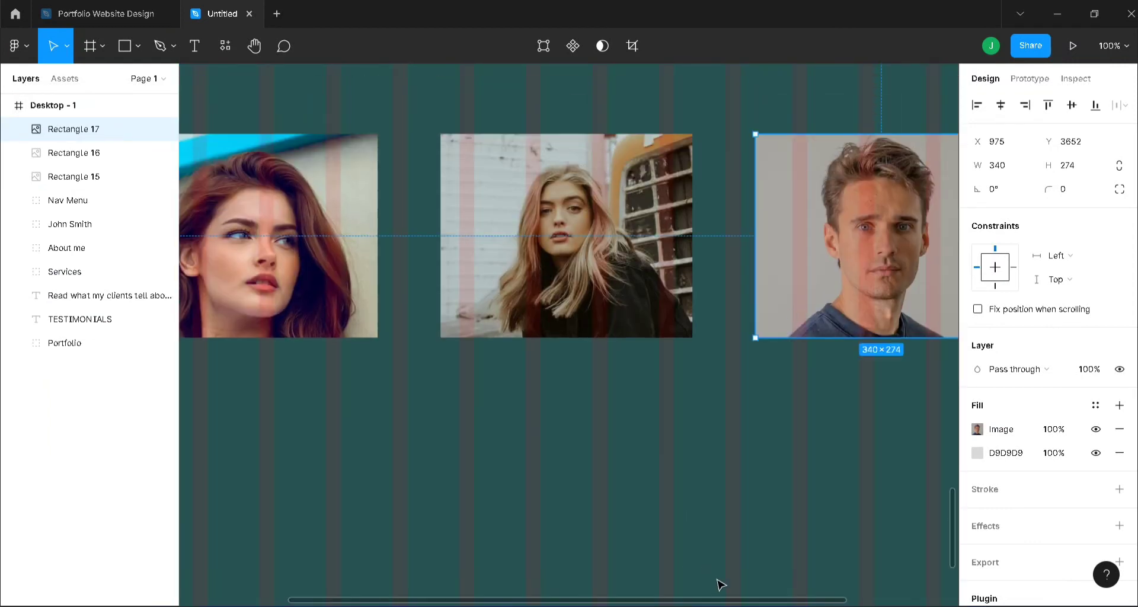
pyautogui.moveTo(752, 601); pyautogui.dragTo(437, 462)
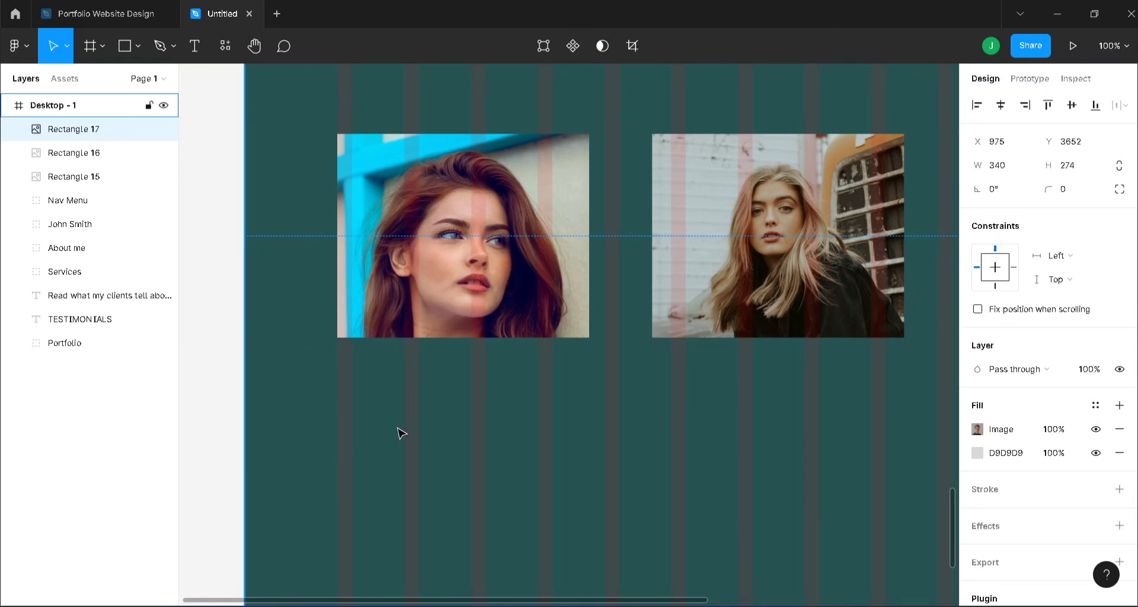
pyautogui.hotkey('ctrl', '-')
pyautogui.scroll(6, 566, 368)
pyautogui.scroll(15, 566, 368)
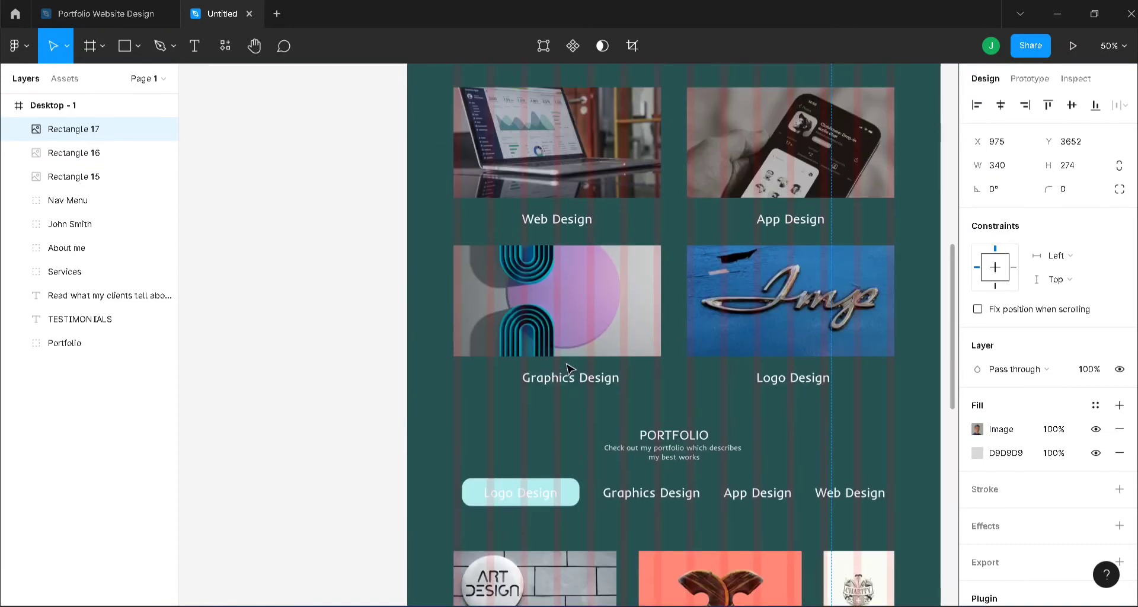
pyautogui.click(806, 372)
pyautogui.doubleClick(806, 372)
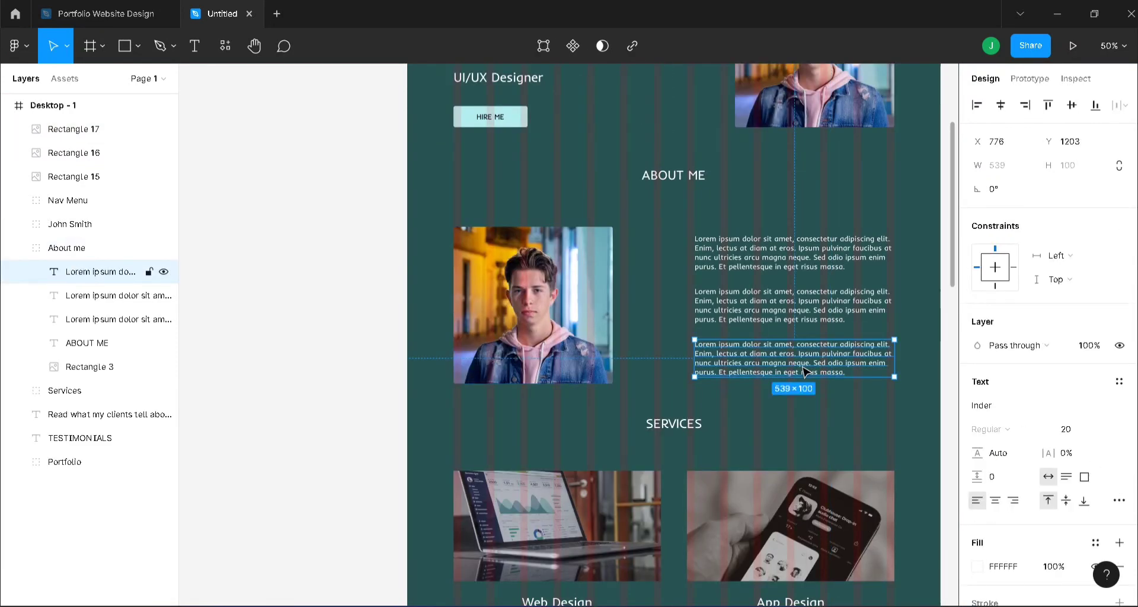
pyautogui.hotkey('ctrl', 'd')
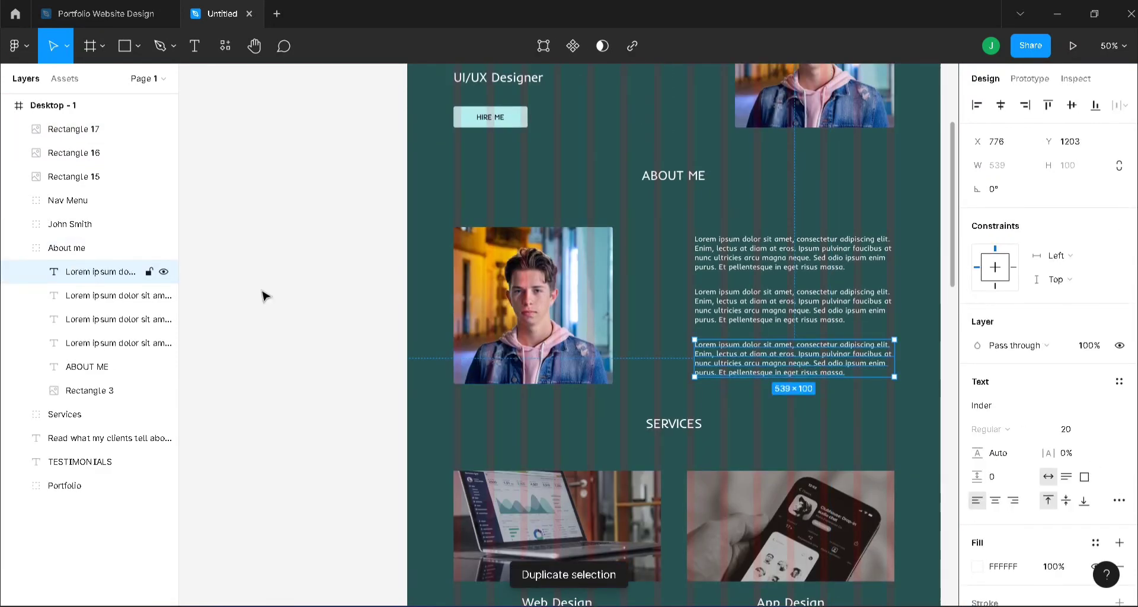
pyautogui.moveTo(98, 312); pyautogui.dragTo(90, 468)
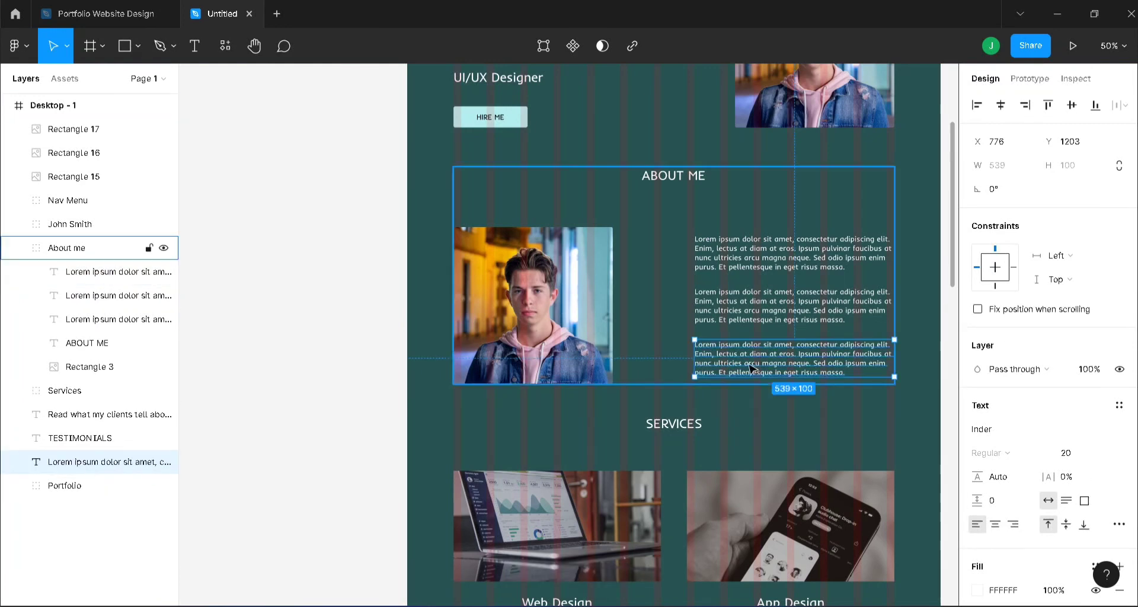
# Step: Place the copied paragraph below the first testimonial photo, at about X 134, Y 4009
pyautogui.moveTo(737, 374); pyautogui.dragTo(686, 454)
pyautogui.moveTo(627, 572); pyautogui.dragTo(512, 427)
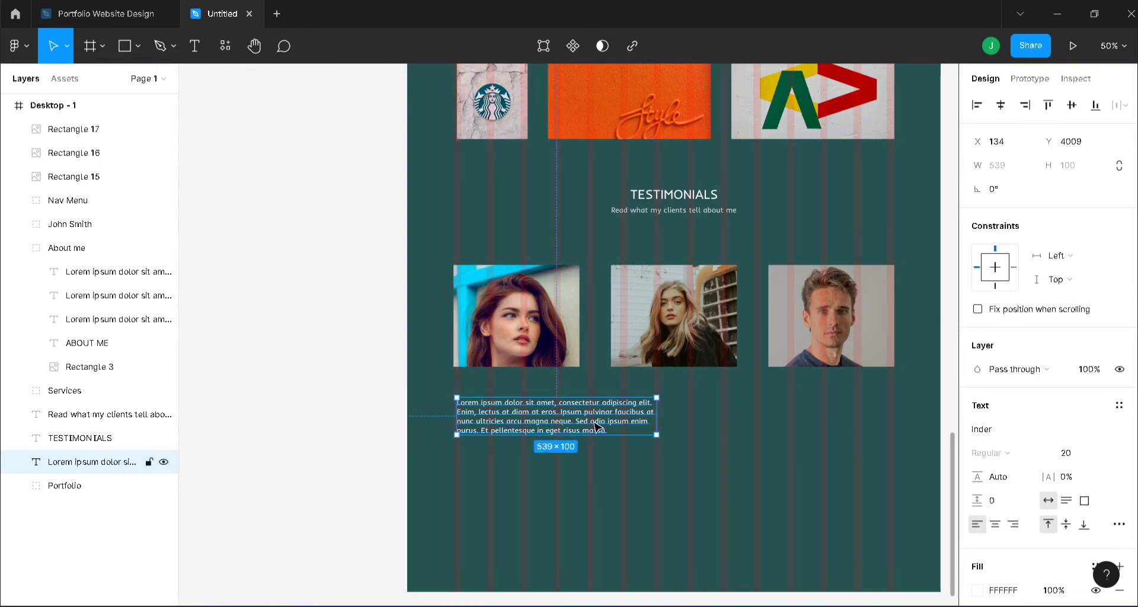
pyautogui.hotkey('shift', '0')
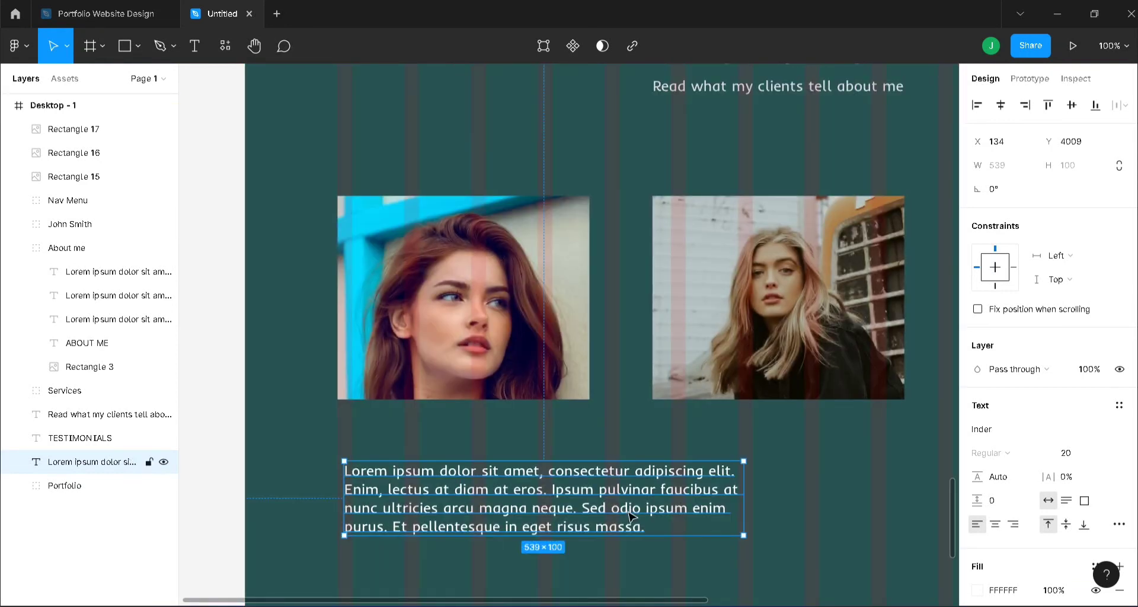
# Step: Delete the copied paragraph's text from "Sed odio ipsum enim" to the end
pyautogui.doubleClick(581, 509)
pyautogui.moveTo(581, 509); pyautogui.dragTo(628, 528)
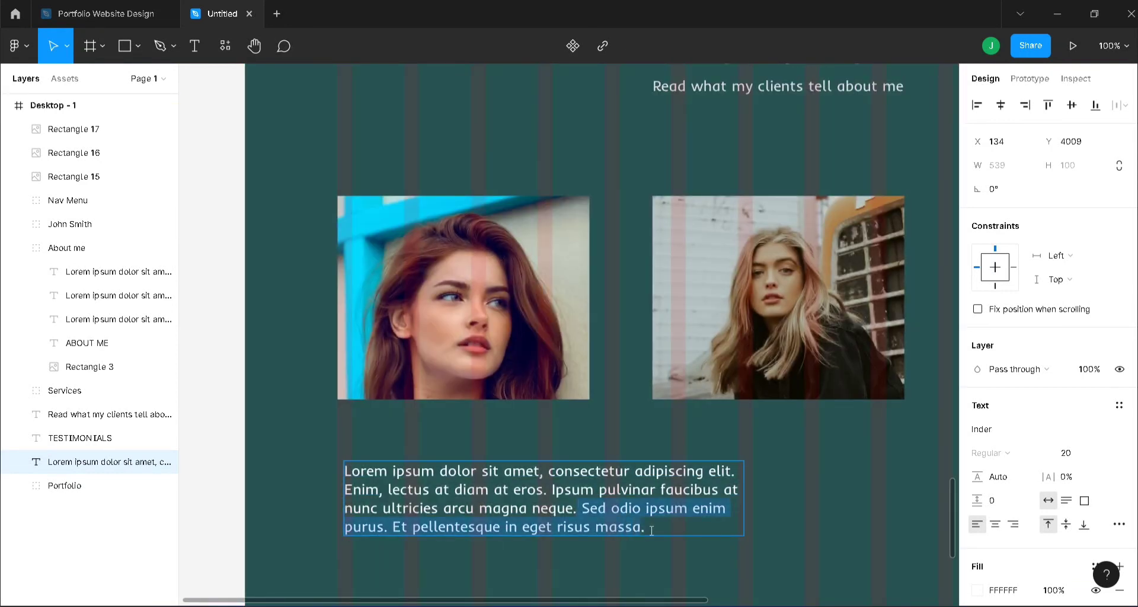
pyautogui.press('BackSpace')
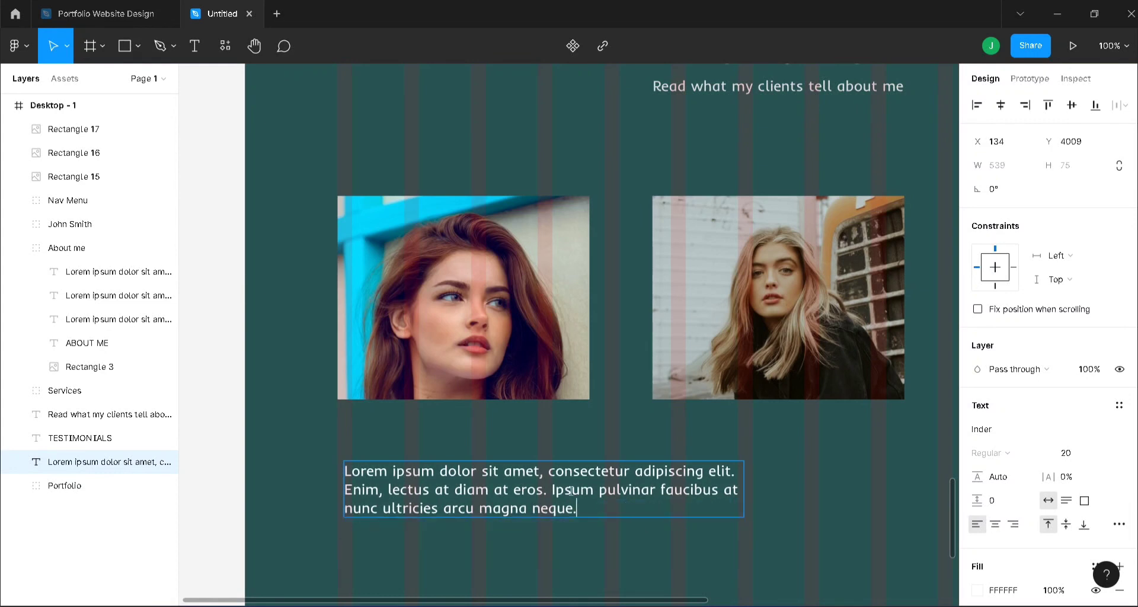
# Step: Break the testimonial text before "Ipsum pulvinar" and "consectetur", and narrow its text box to about 281 wide
pyautogui.press('Return')
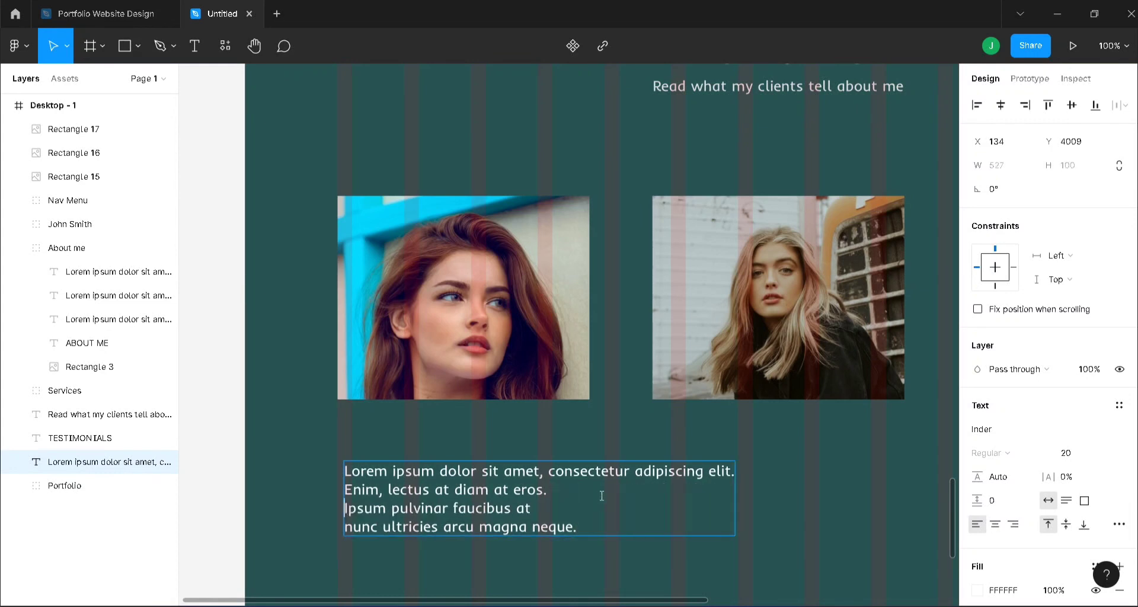
pyautogui.click(550, 472)
pyautogui.press('Return')
pyautogui.press('Escape')
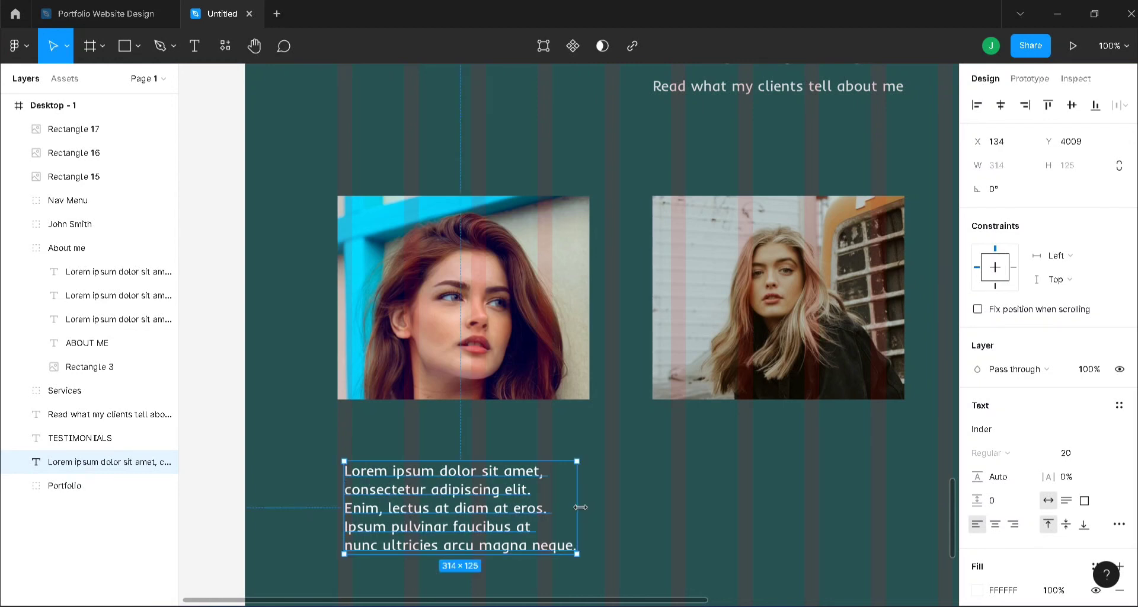
pyautogui.moveTo(578, 507); pyautogui.dragTo(554, 507)
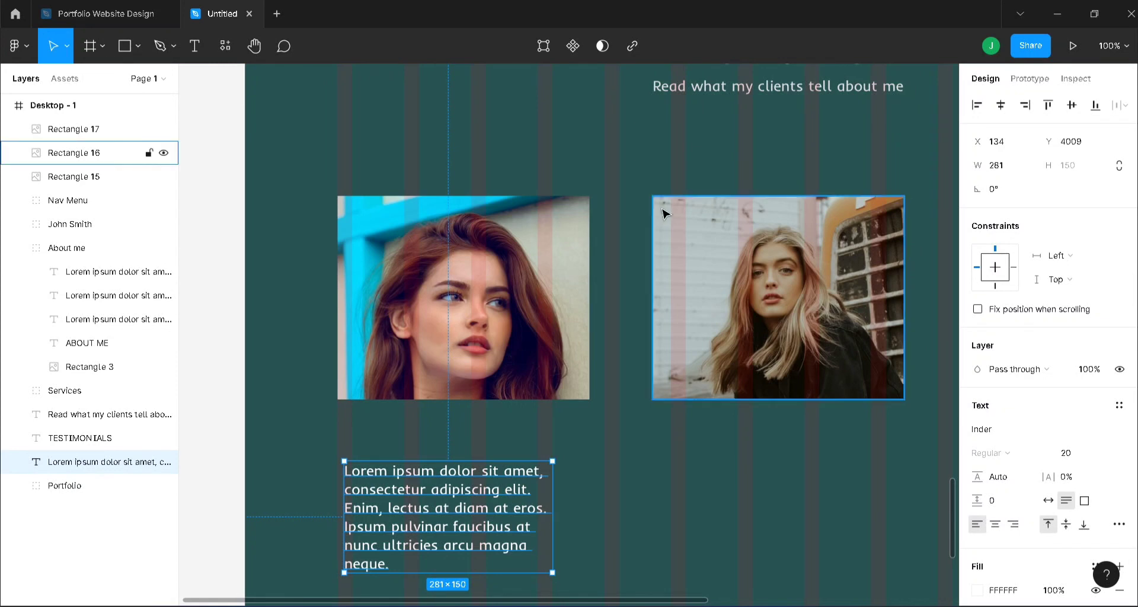
# Step: Centre the testimonial text under the first photo and duplicate it under the second and third photos
pyautogui.moveTo(468, 523); pyautogui.dragTo(797, 517)
pyautogui.hotkey('ctrl', 'd')
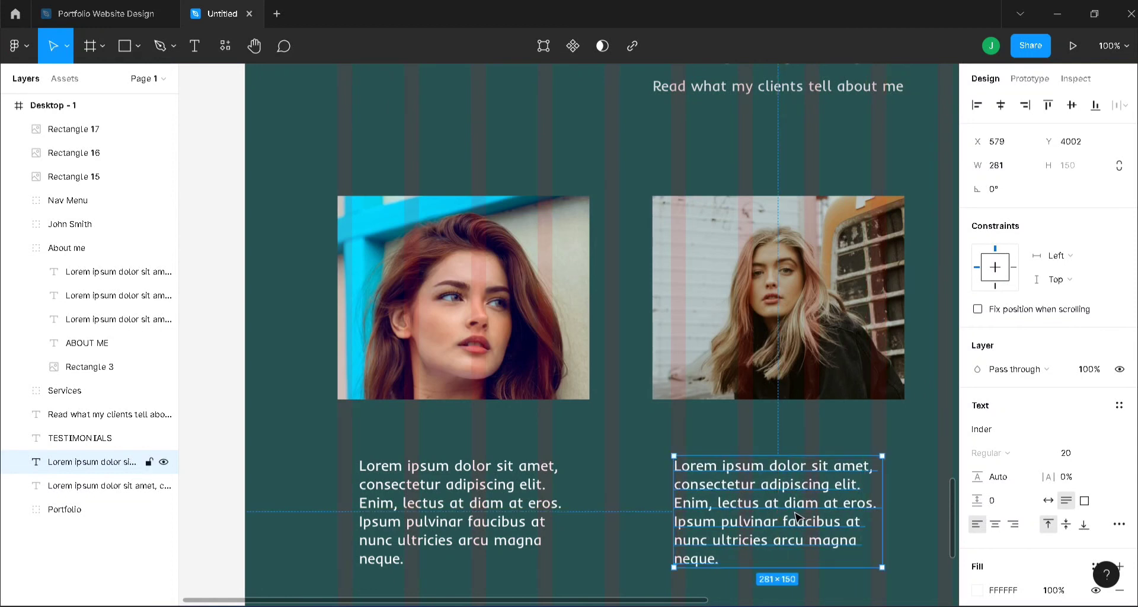
pyautogui.hotkey('ctrl', 'd')
pyautogui.hscroll(5, 797, 517)
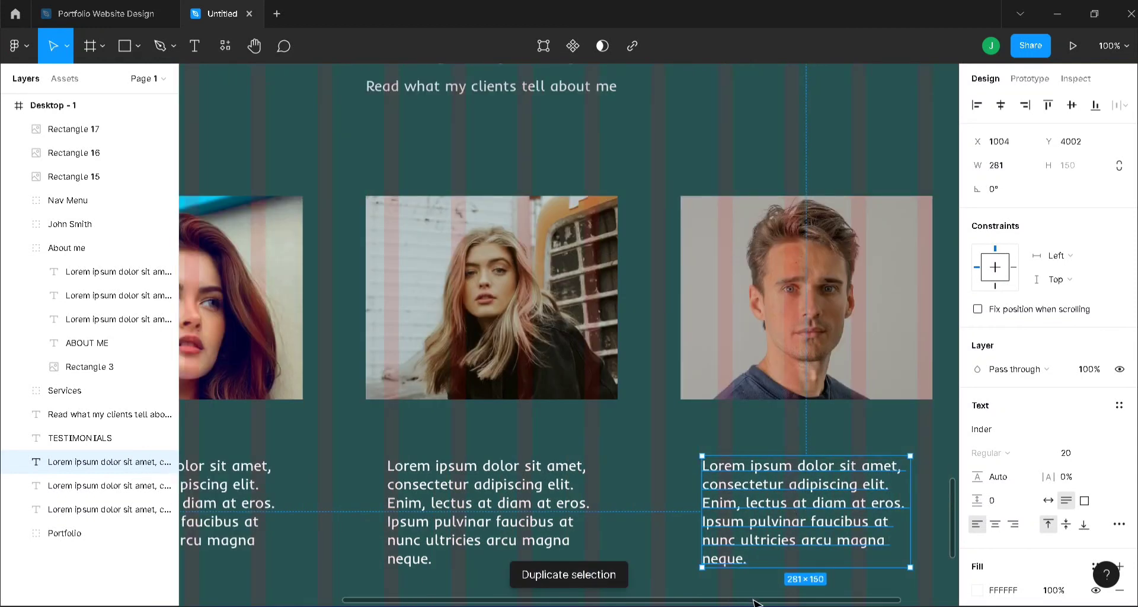
# Step: Move all three testimonial texts down together to about Y 4051
pyautogui.keyDown('shift'); pyautogui.click(152, 486); pyautogui.keyUp('shift')
pyautogui.keyDown('shift'); pyautogui.click(155, 509); pyautogui.keyUp('shift')
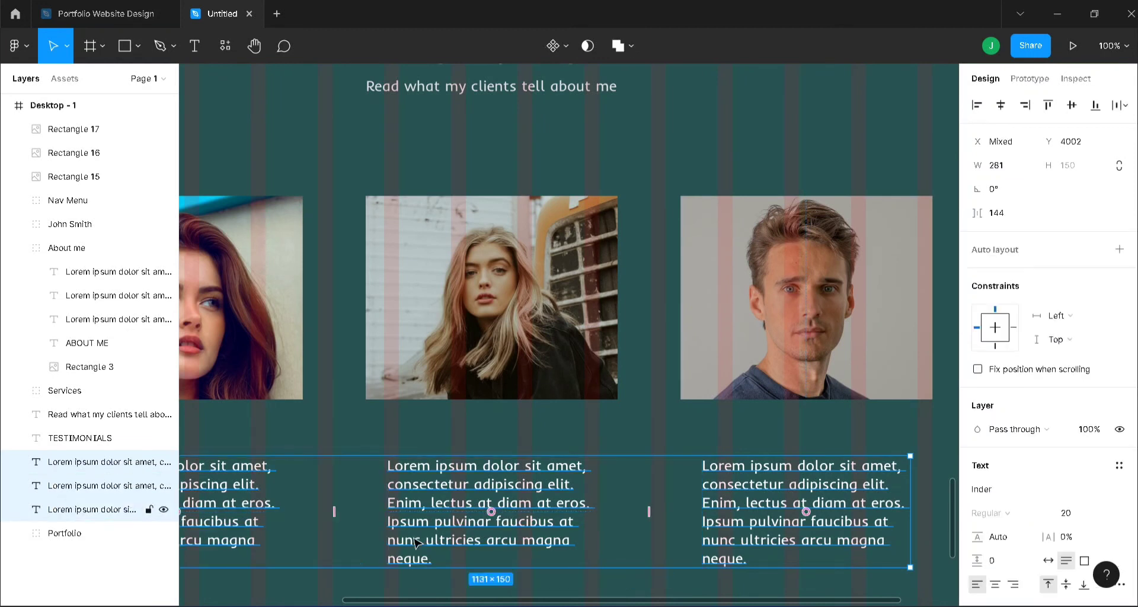
pyautogui.moveTo(603, 556); pyautogui.dragTo(604, 592)
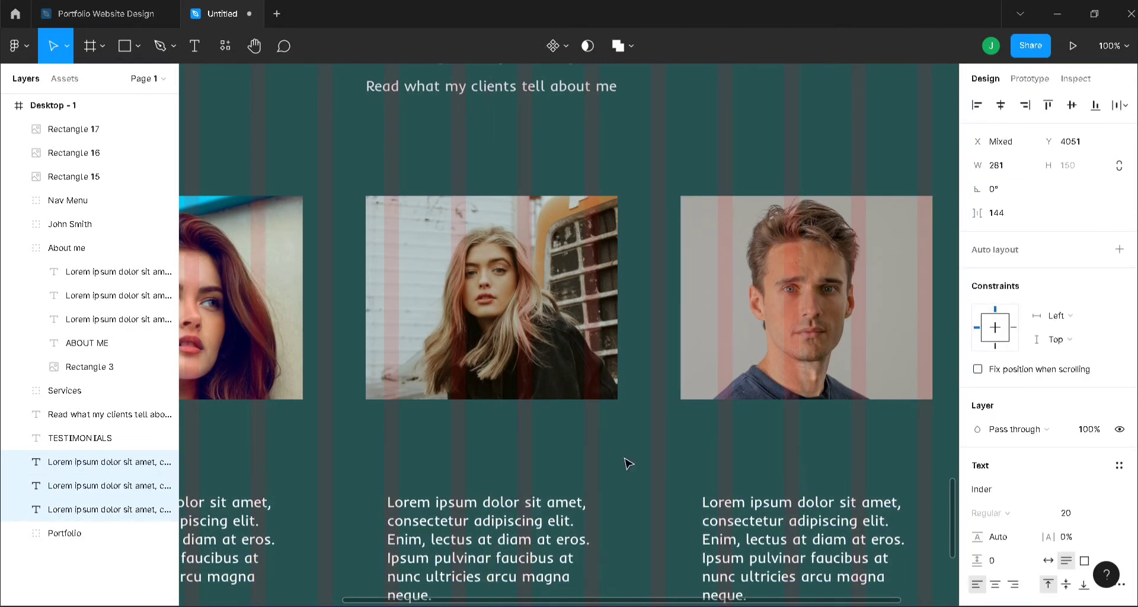
pyautogui.click(642, 425)
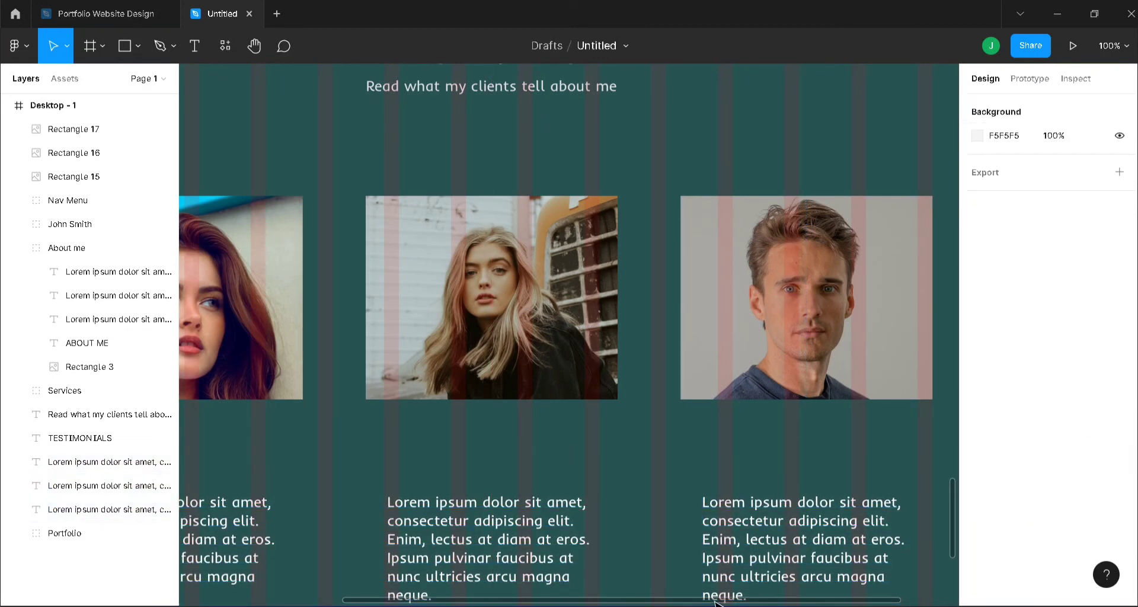
# Step: Search the Feather Icons plugin for "star", insert the star icon, and close the plugin
pyautogui.moveTo(716, 602); pyautogui.dragTo(524, 600)
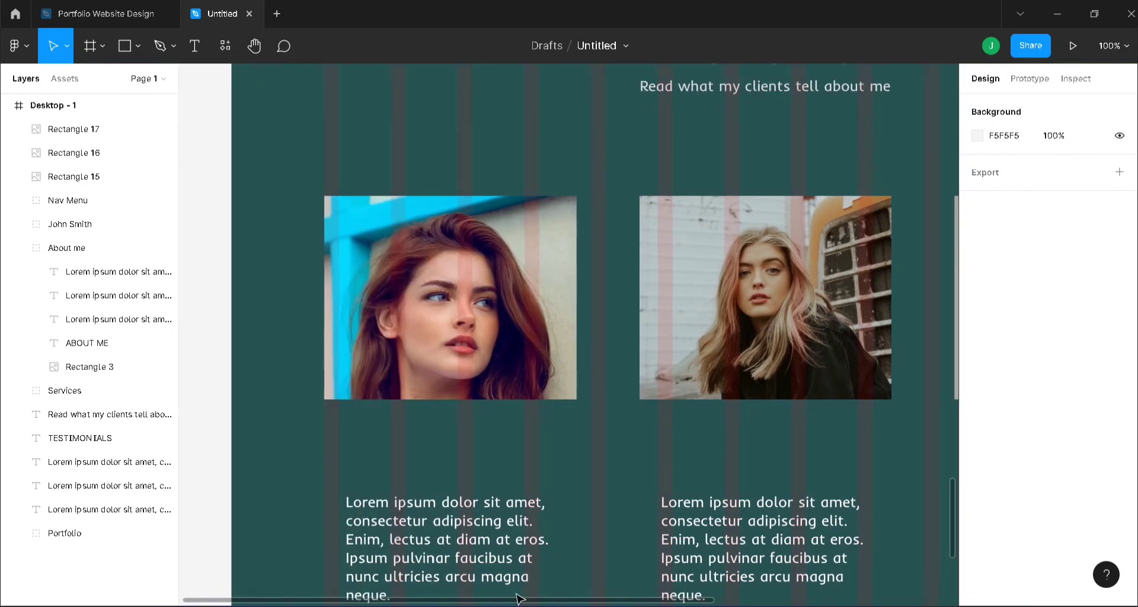
pyautogui.rightClick(605, 293)
pyautogui.moveTo(679, 472)
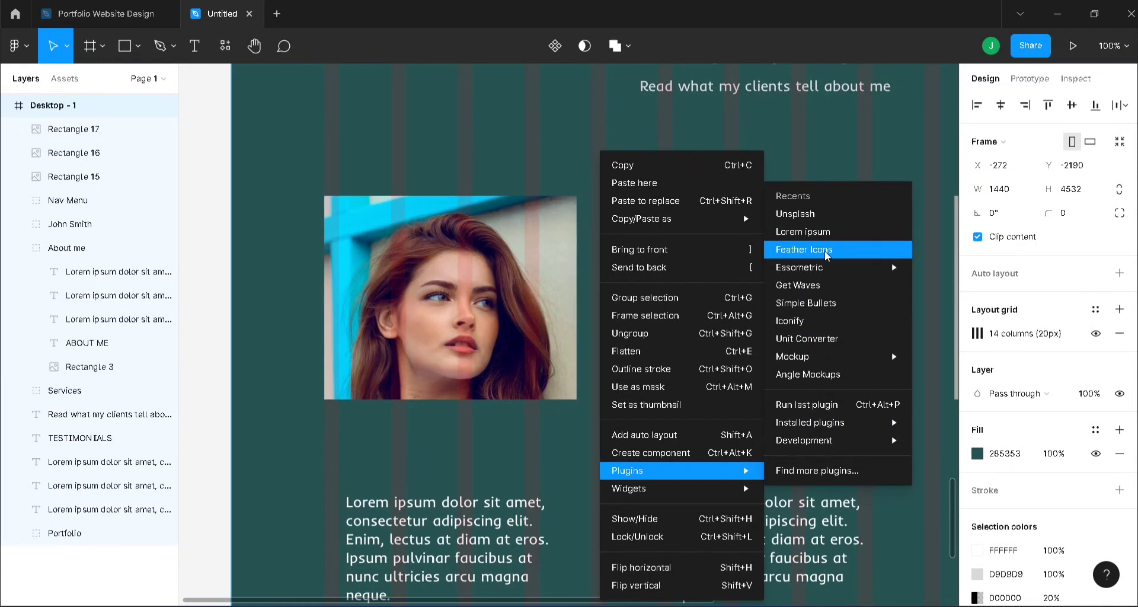
pyautogui.click(825, 254)
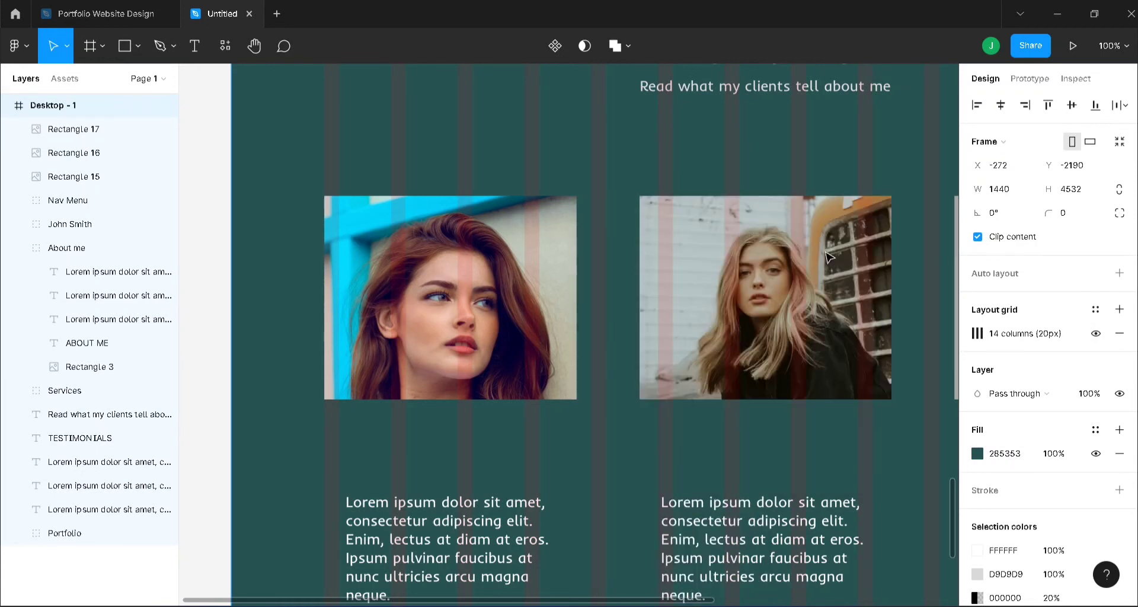
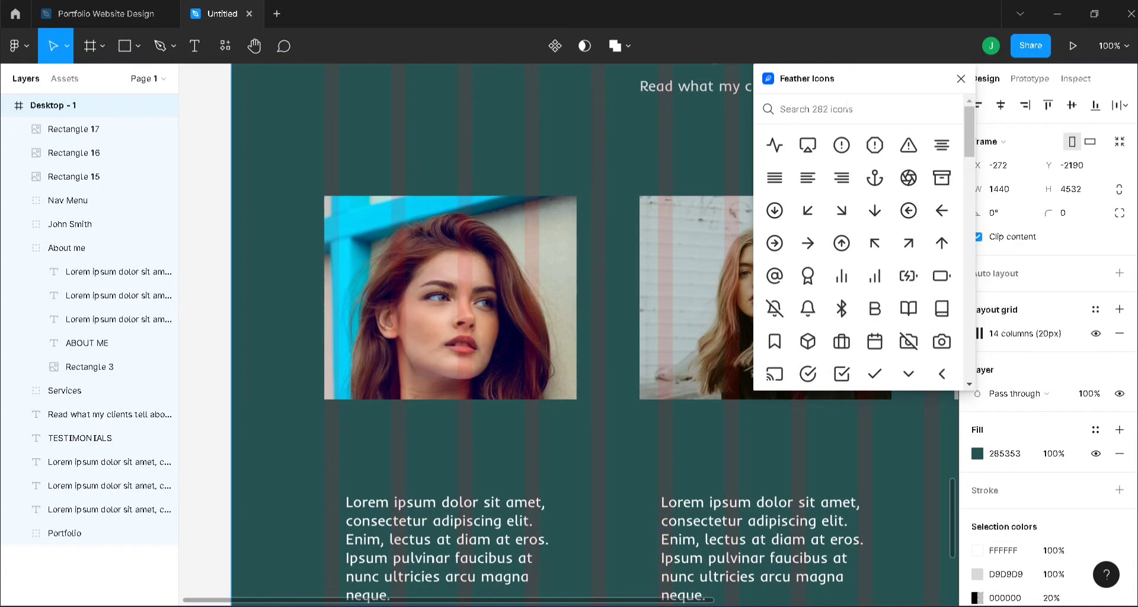
pyautogui.write('star')
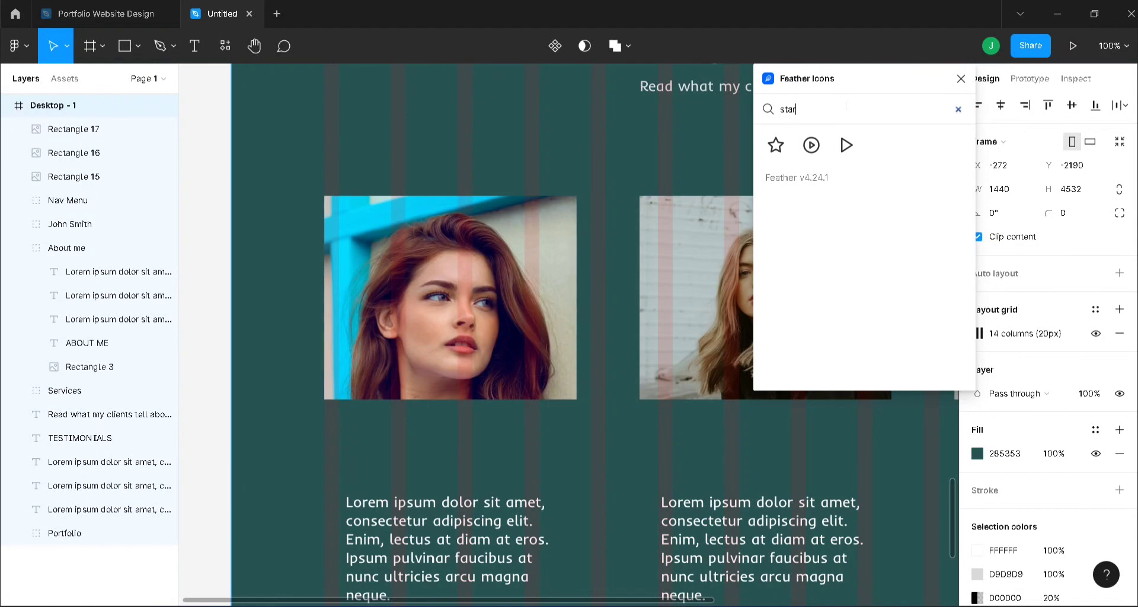
pyautogui.click(775, 144)
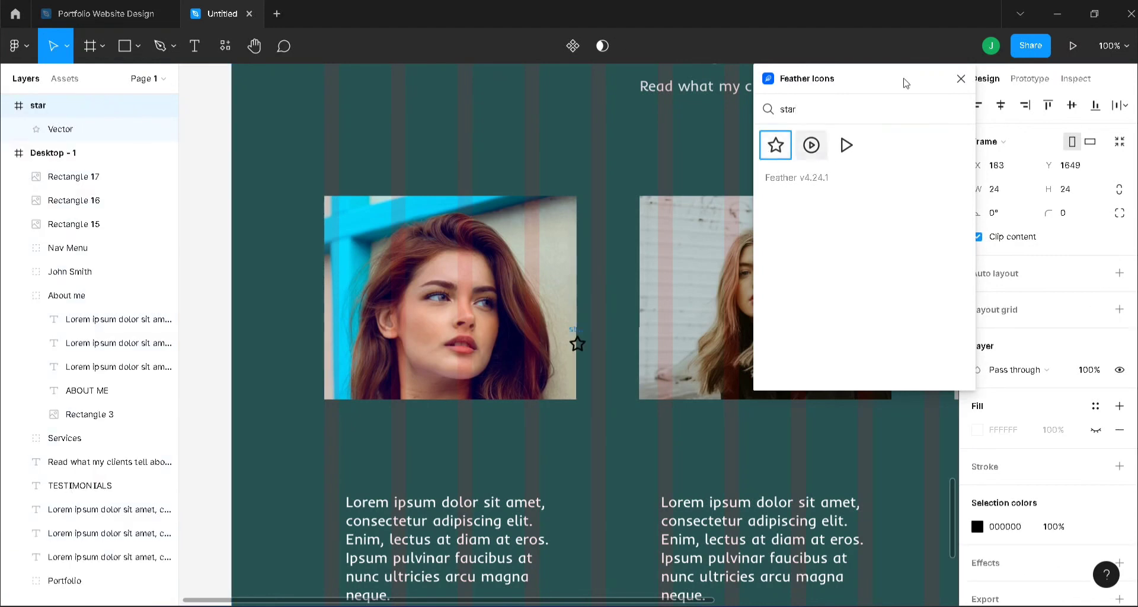
pyautogui.click(960, 80)
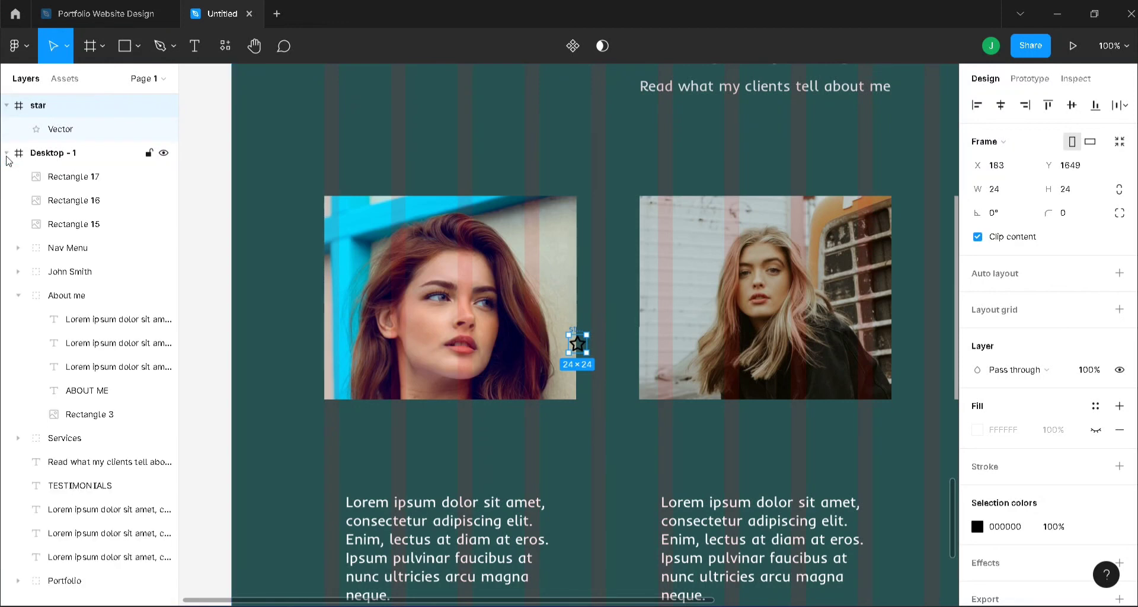
# Step: Reorder the three testimonial photo layers to sit directly below the TESTIMONIALS text layer and collapse the About me group
pyautogui.click(83, 178)
pyautogui.keyDown('shift'); pyautogui.click(90, 200); pyautogui.keyUp('shift')
pyautogui.keyDown('shift'); pyautogui.click(90, 224); pyautogui.keyUp('shift')
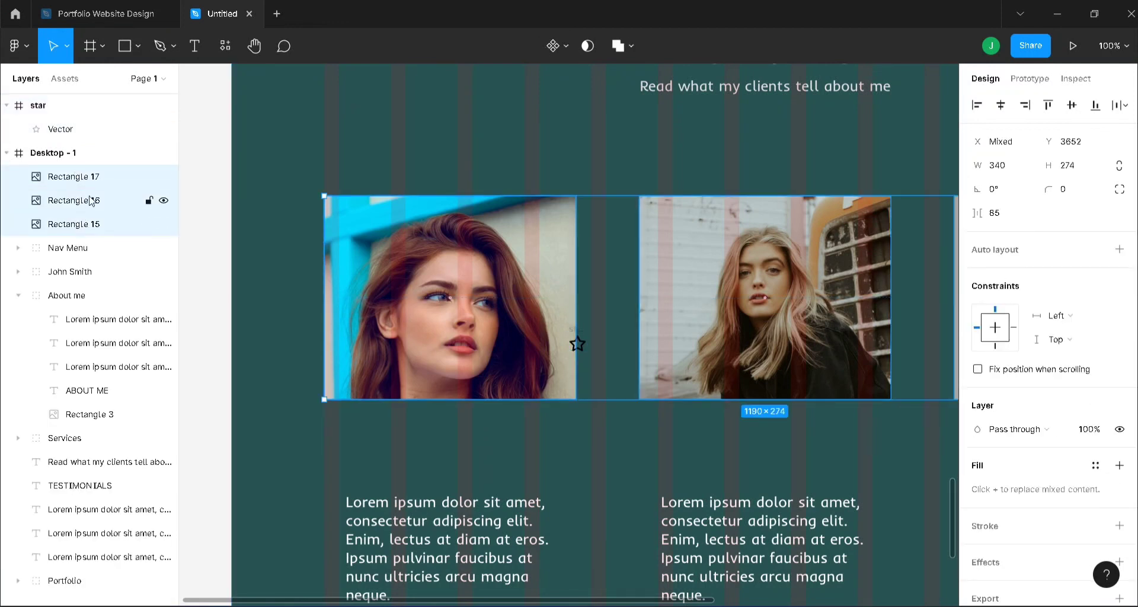
pyautogui.moveTo(90, 200); pyautogui.dragTo(103, 495)
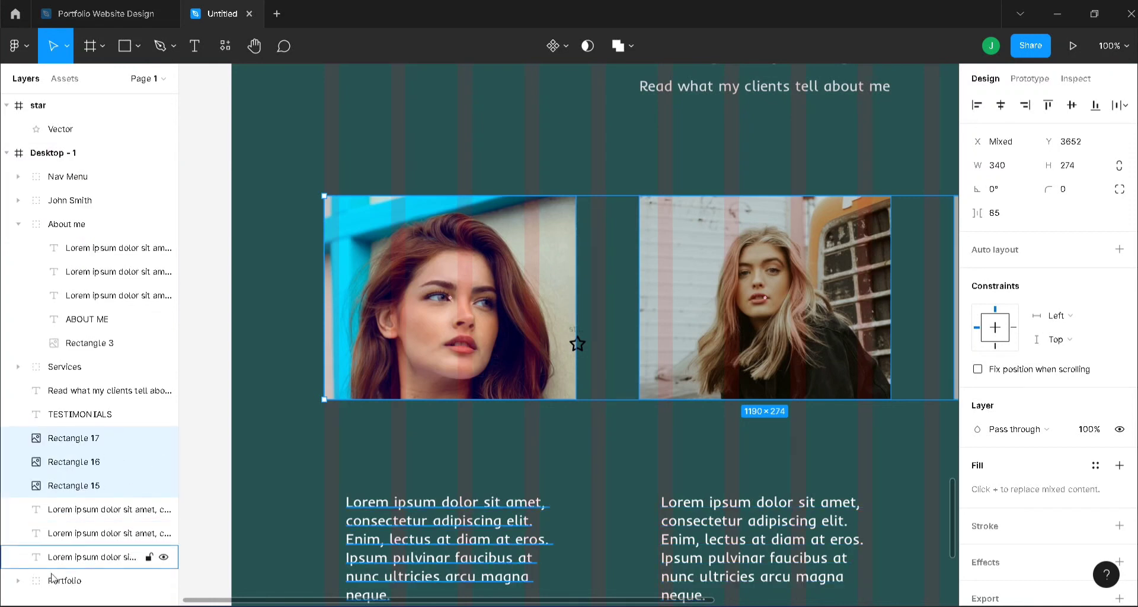
pyautogui.click(19, 225)
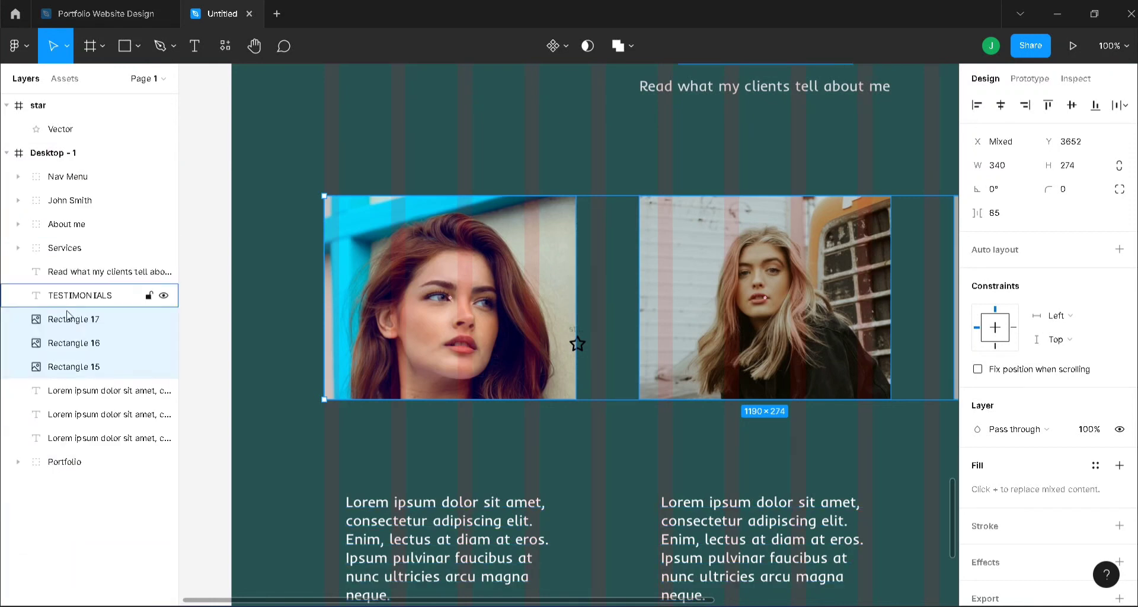
# Step: Move the Portfolio group directly below the Services group in the layer order
pyautogui.click(66, 462)
pyautogui.moveTo(66, 462); pyautogui.dragTo(68, 262)
pyautogui.click(200, 200)
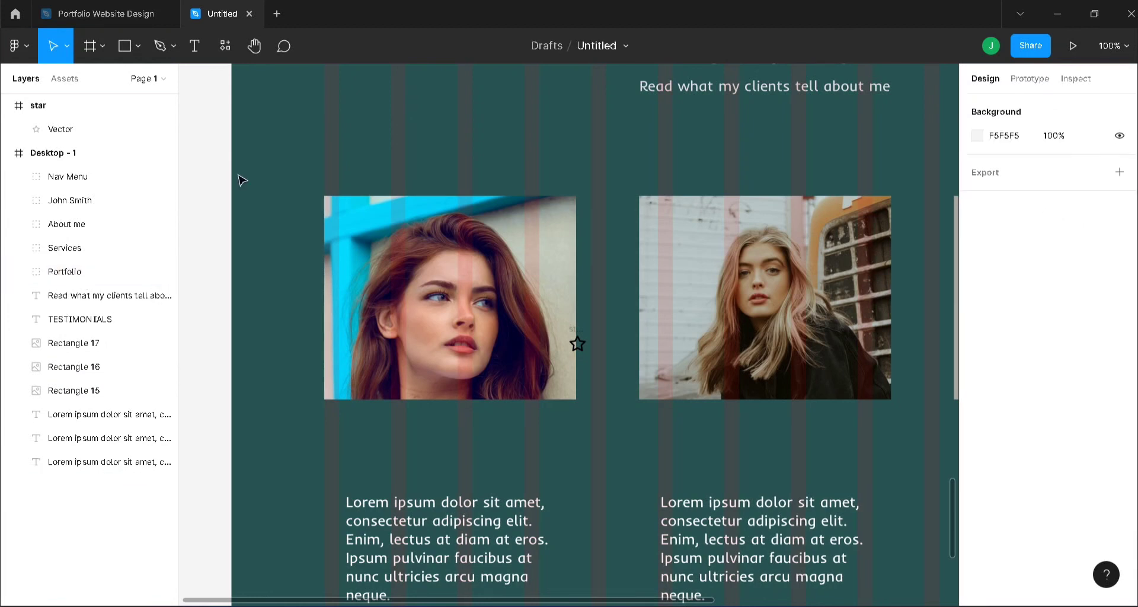
# Step: Move the star into Desktop - 1 below the Rectangle 15 layer and place it under the first photo at about X 215, Y 3966
pyautogui.click(6, 105)
pyautogui.moveTo(65, 107); pyautogui.dragTo(88, 386)
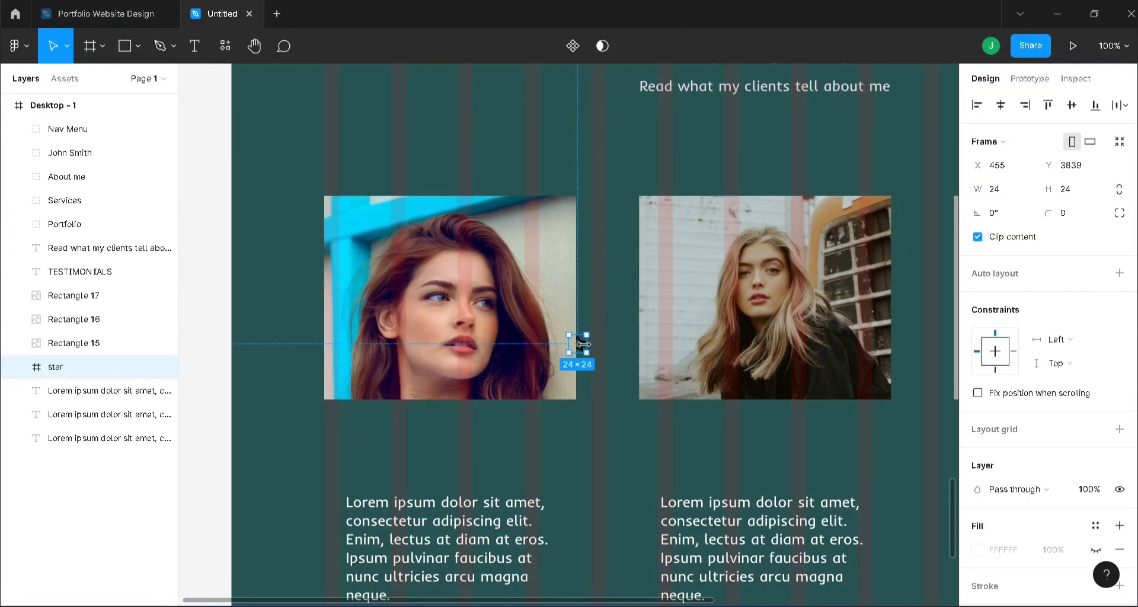
pyautogui.moveTo(581, 350); pyautogui.dragTo(403, 444)
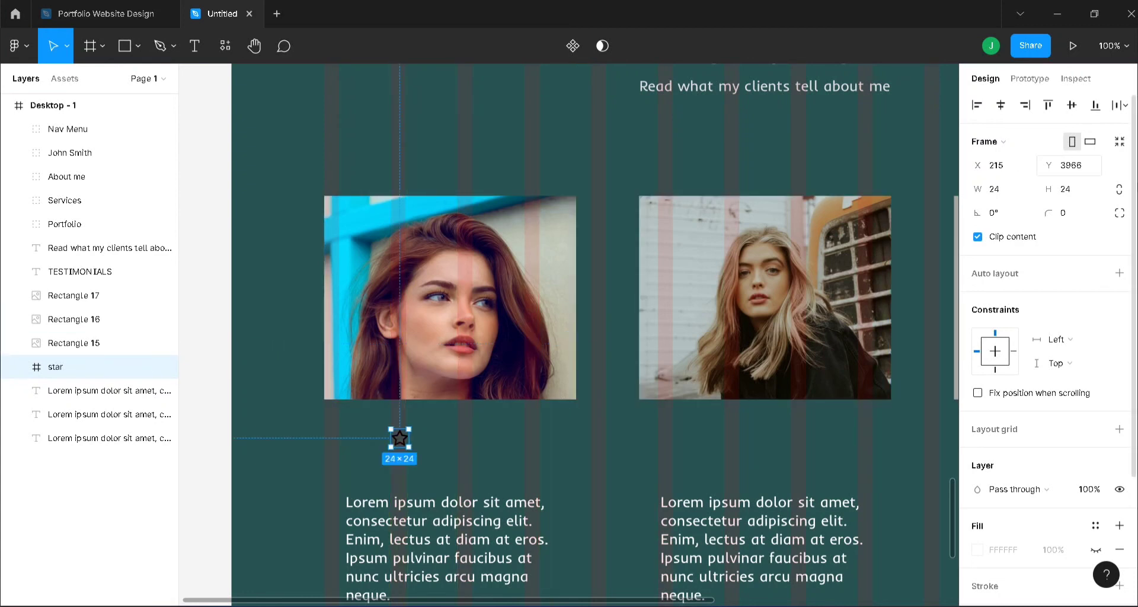
# Step: Resize the star icon proportionally to 35 × 35
pyautogui.click(1011, 191)
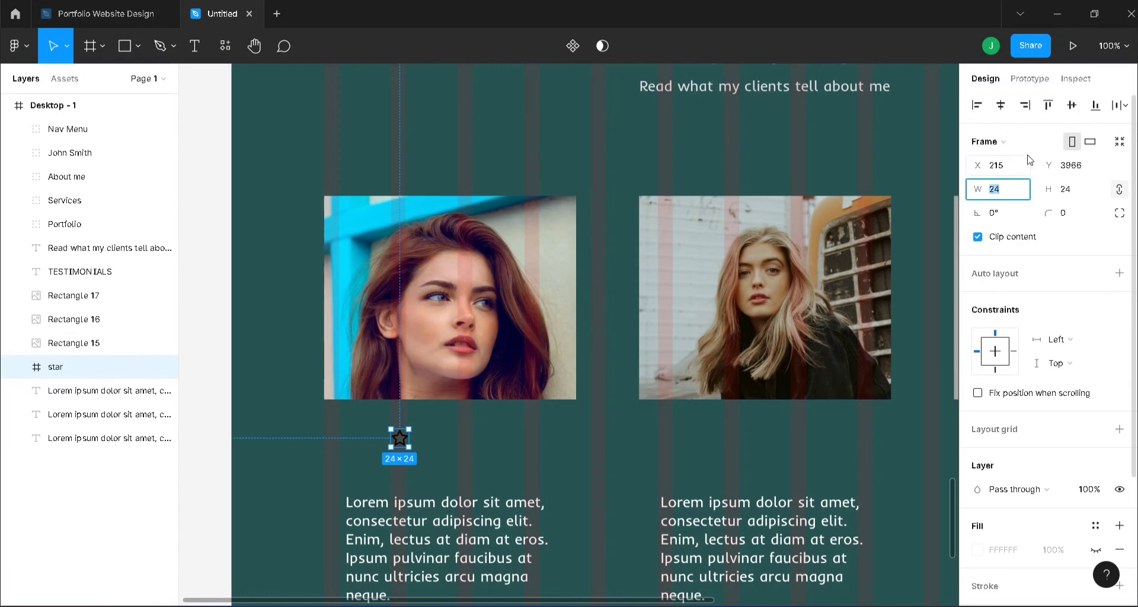
pyautogui.press('Return')
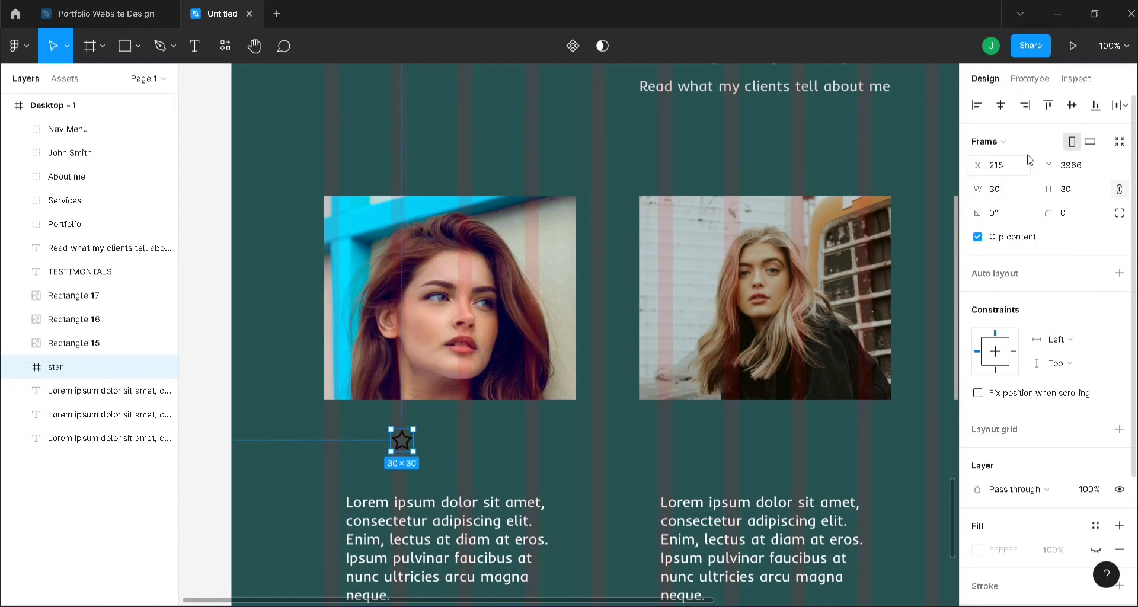
pyautogui.click(999, 191)
pyautogui.write('35')
pyautogui.press('Return')
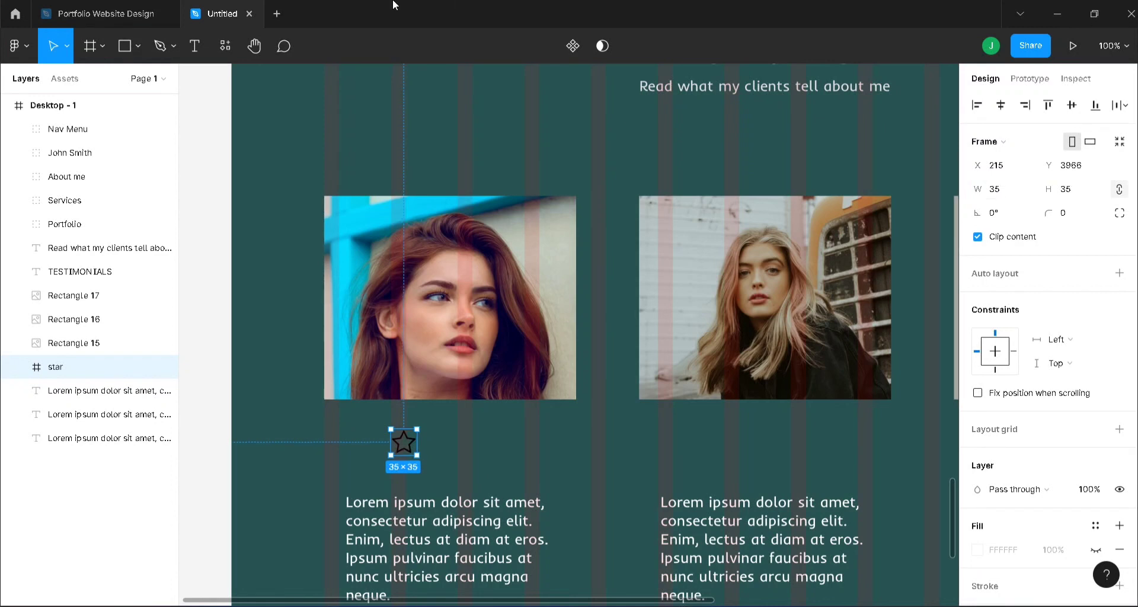
pyautogui.scroll(-3, 996, 550)
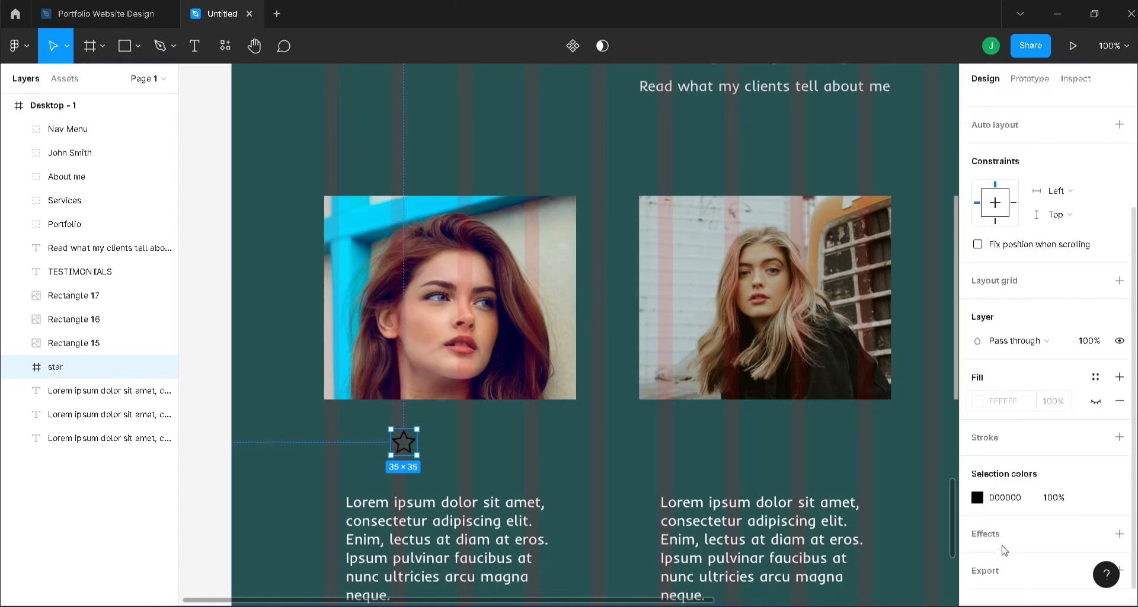
# Step: Change the star icon's color to FFF73B
pyautogui.click(977, 498)
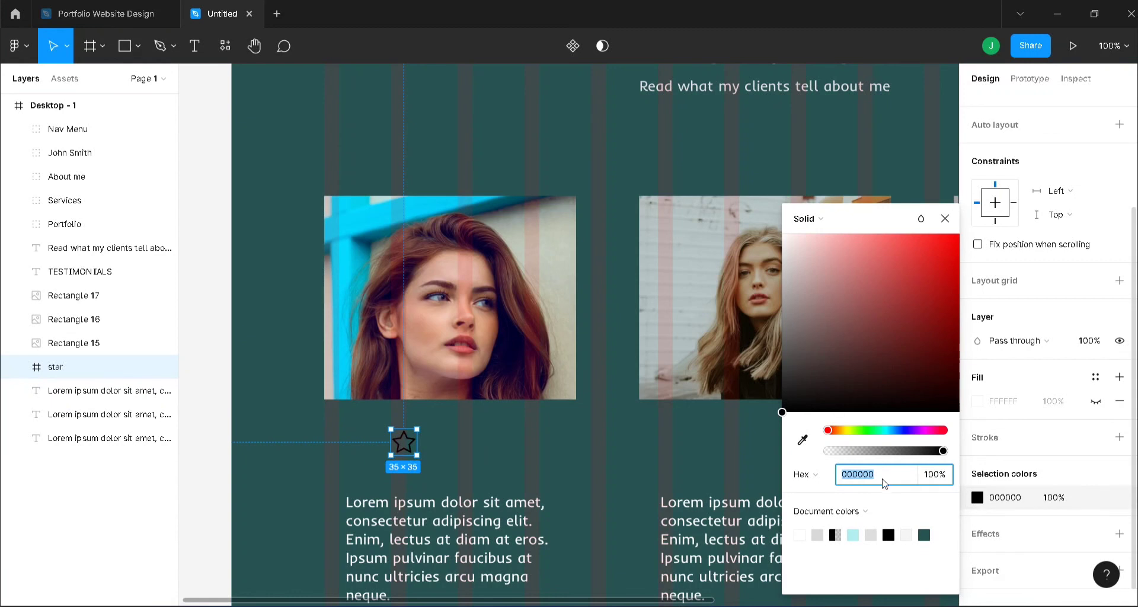
pyautogui.write('fff73b')
pyautogui.press('Return')
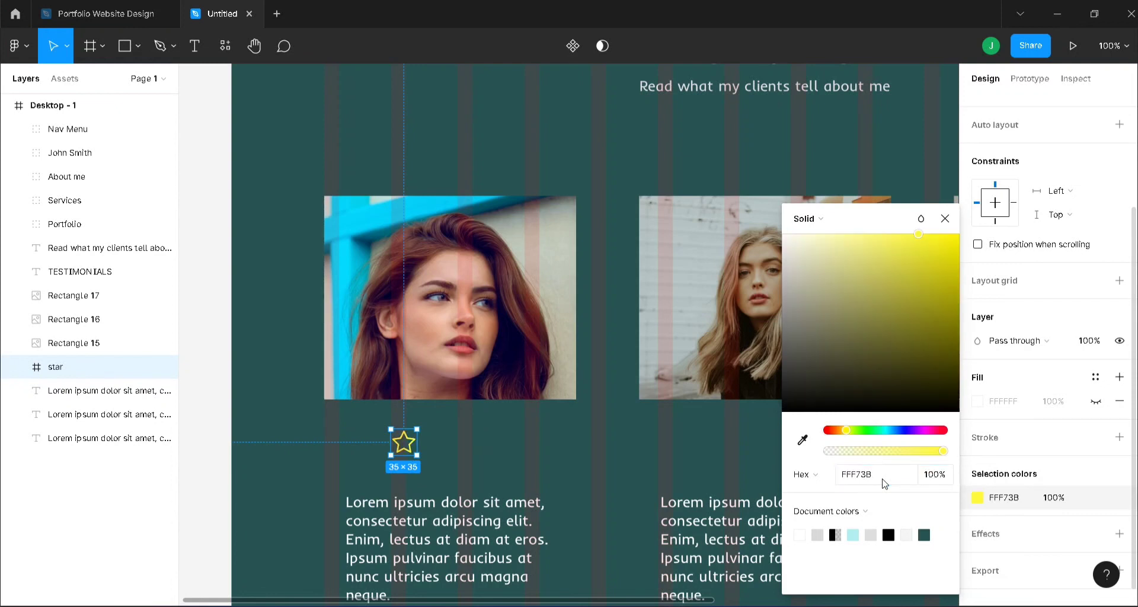
pyautogui.click(945, 218)
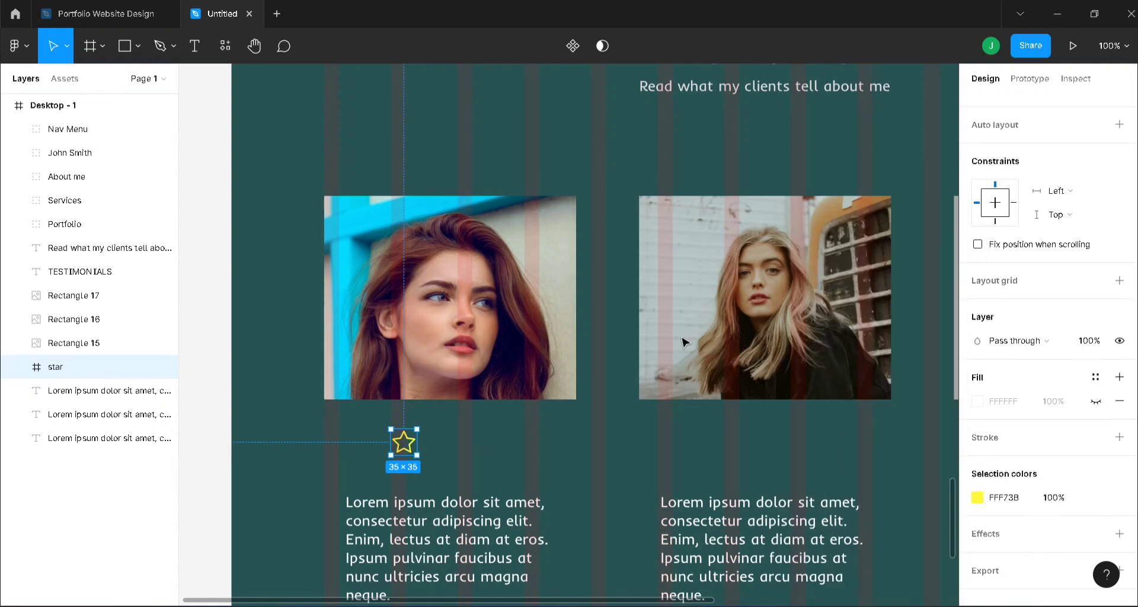
# Step: Duplicate the star four times to form a gapless horizontal row of five stars below the first photo
pyautogui.hotkey('ctrl', '+')
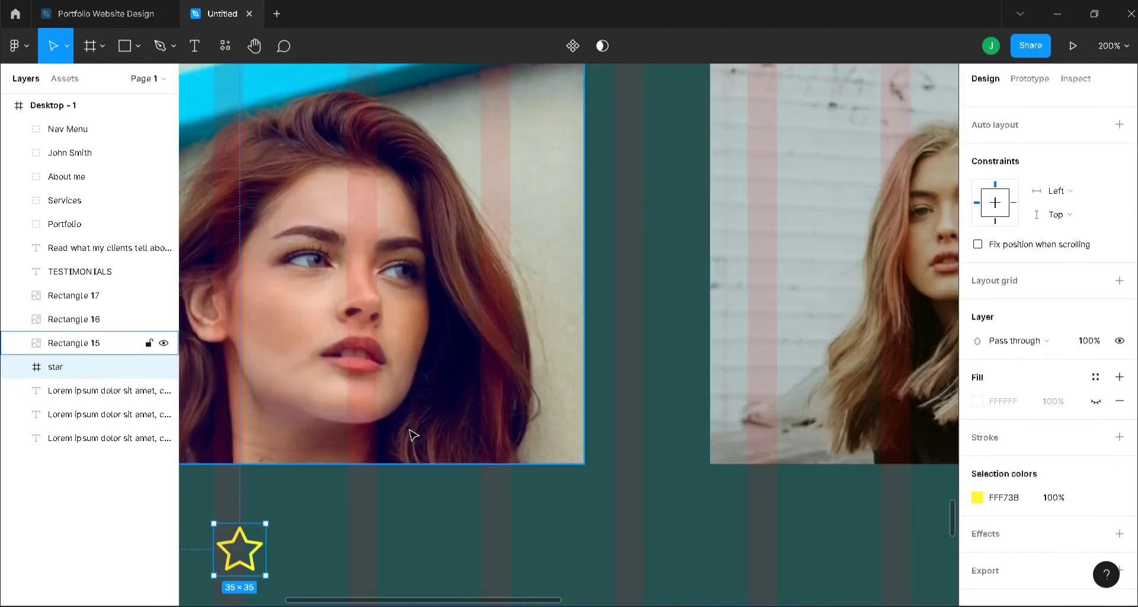
pyautogui.moveTo(502, 603); pyautogui.dragTo(428, 600)
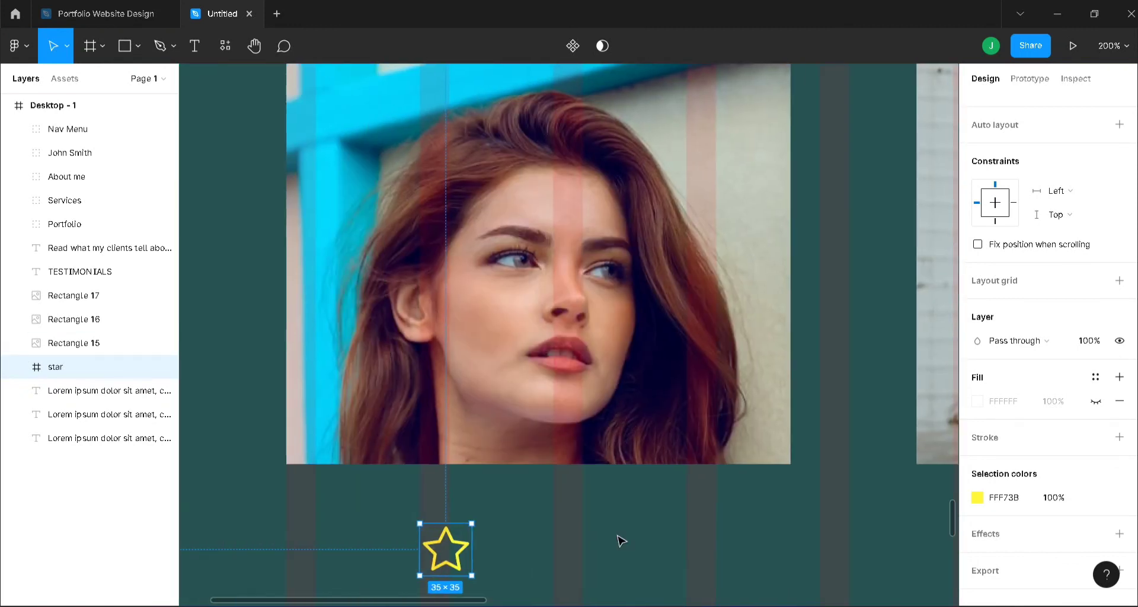
pyautogui.scroll(-5, 619, 536)
pyautogui.hotkey('ctrl', 'd')
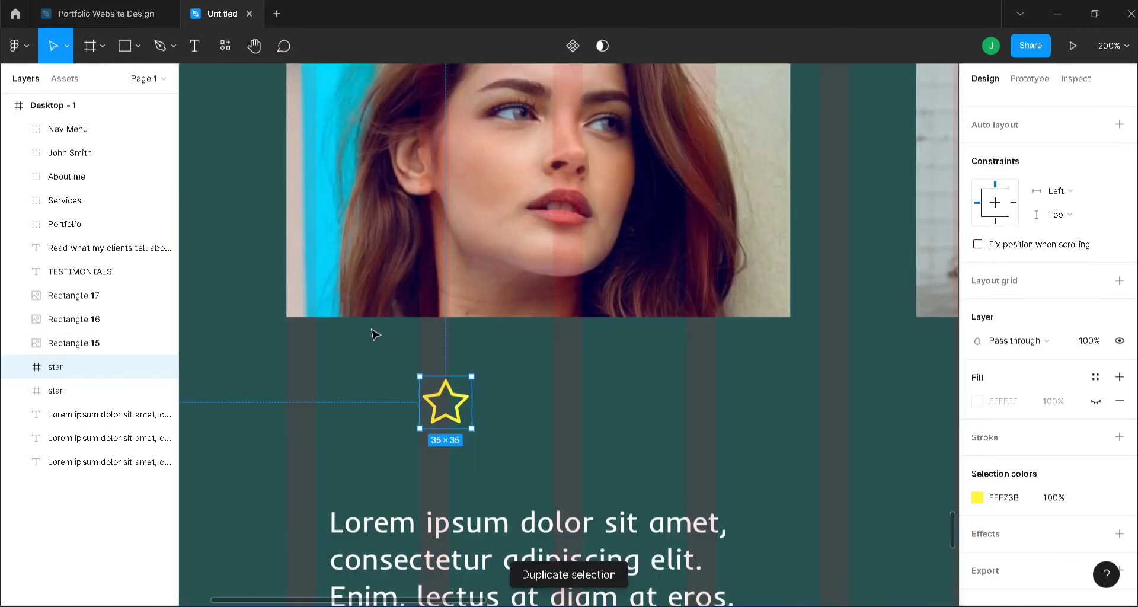
pyautogui.moveTo(446, 405); pyautogui.dragTo(497, 405)
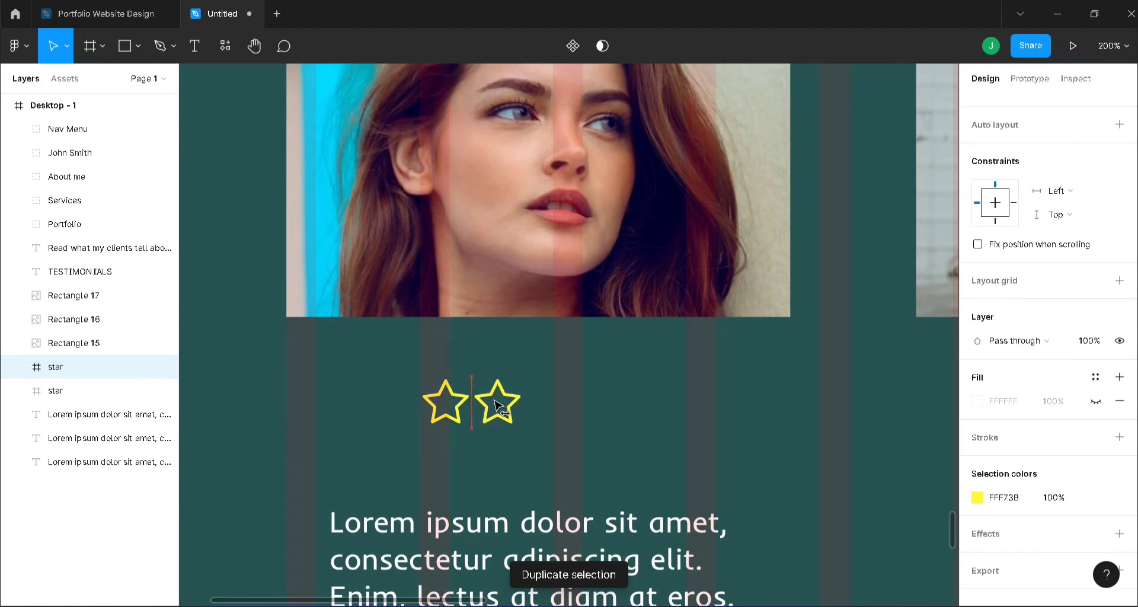
pyautogui.hotkey('ctrl', 'd')
pyautogui.hotkey('ctrl', 'd')
pyautogui.hotkey('ctrl', 'd')
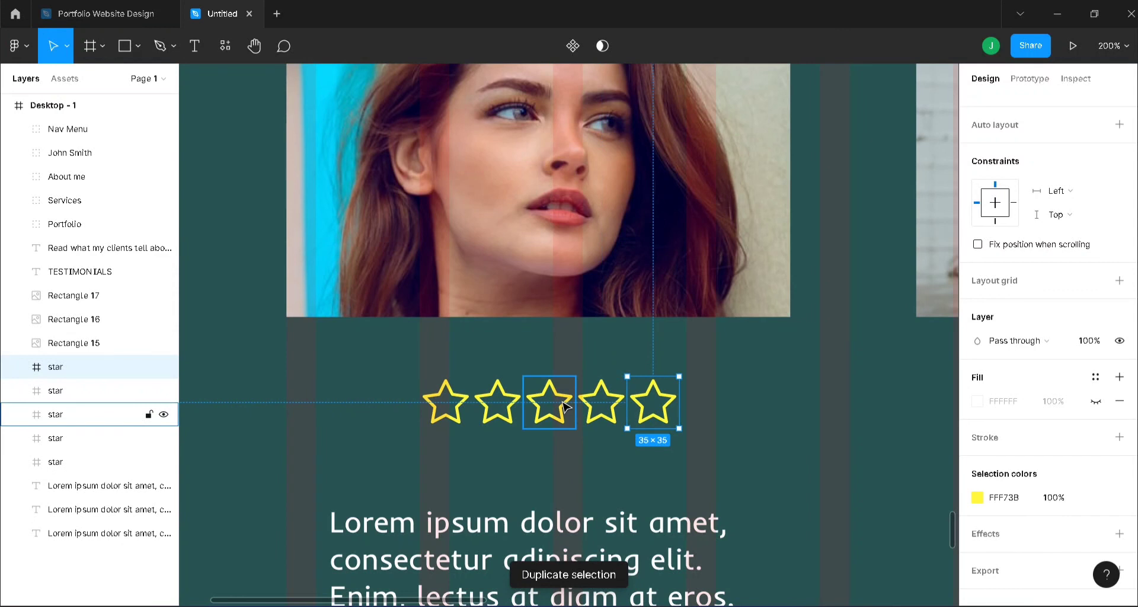
# Step: Group the five stars and center the group below the first photo at X 207, Y 3965
pyautogui.click(78, 462)
pyautogui.keyDown('shift'); pyautogui.click(77, 367); pyautogui.keyUp('shift')
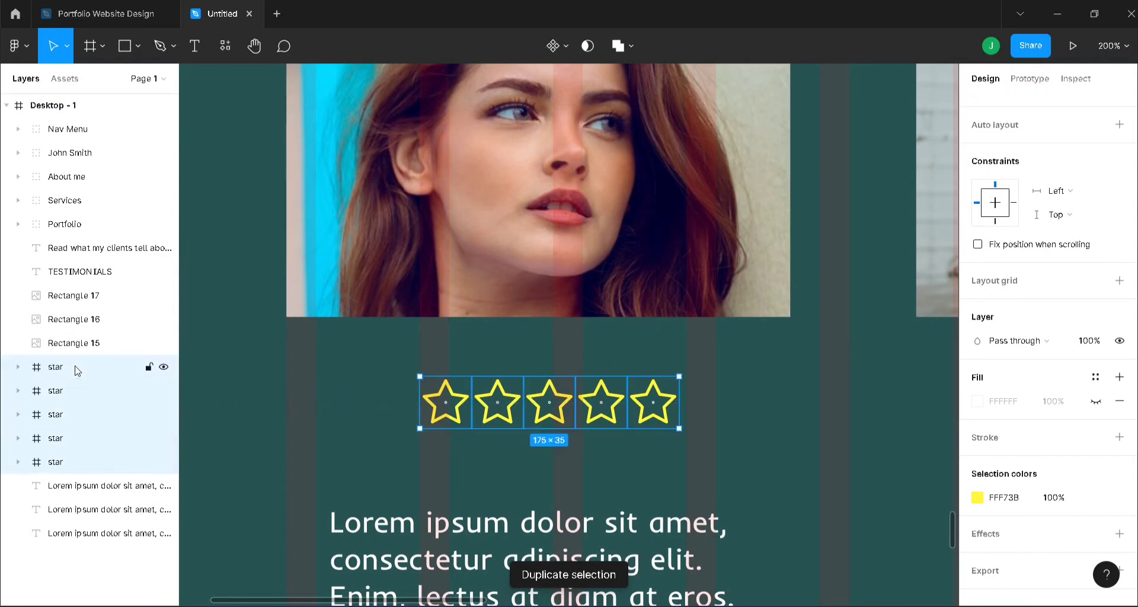
pyautogui.moveTo(552, 394)
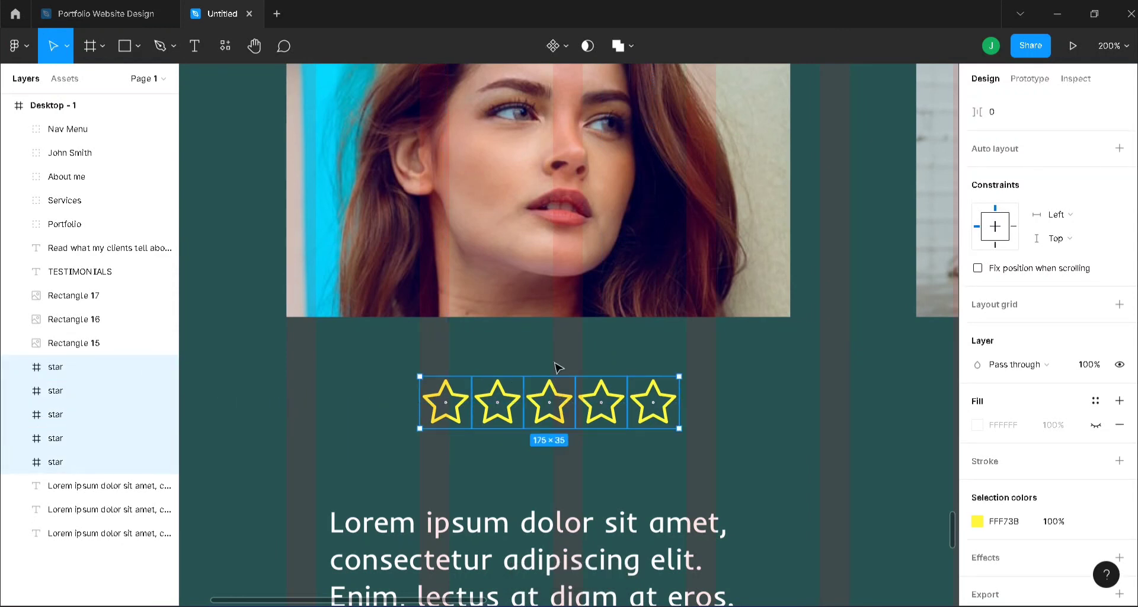
pyautogui.hotkey('ctrl', 'g')
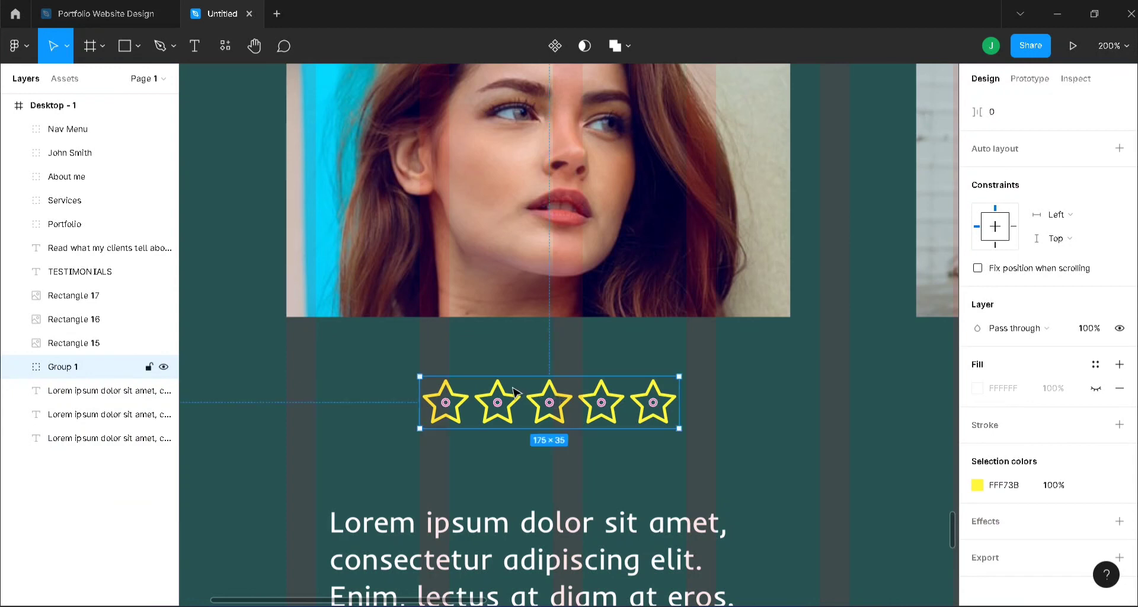
pyautogui.moveTo(528, 389); pyautogui.dragTo(516, 388)
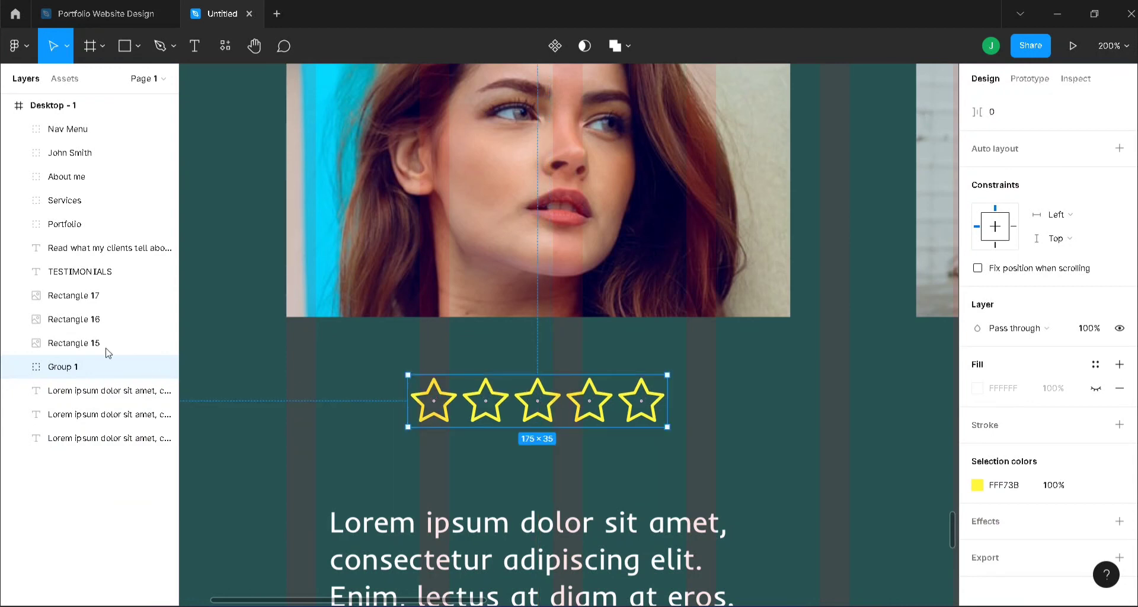
# Step: Rename the group of five stars as Ratings
pyautogui.doubleClick(63, 367)
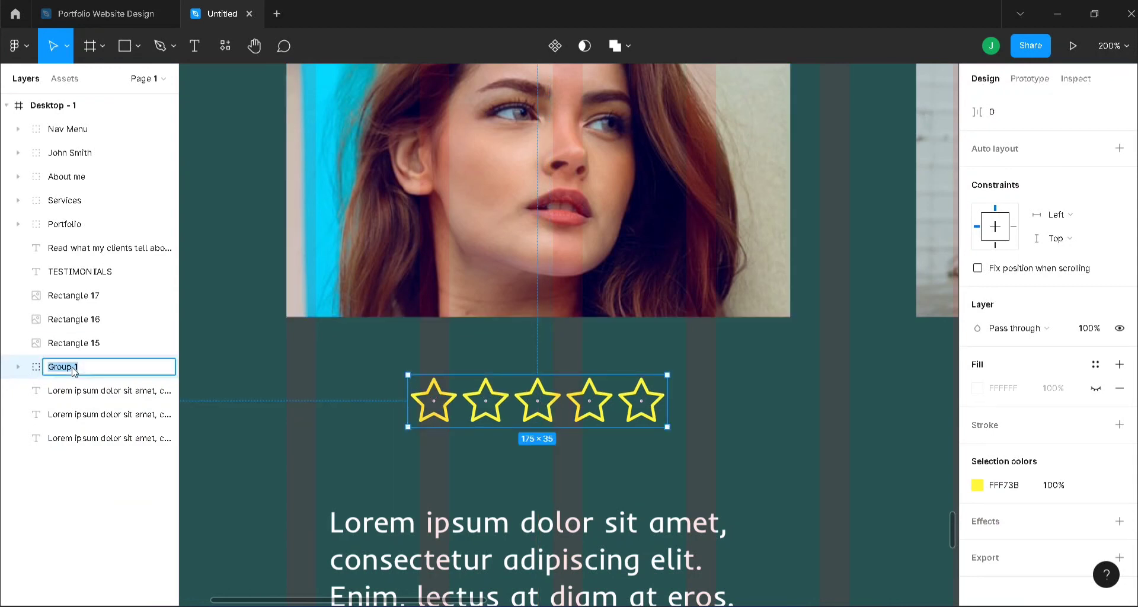
pyautogui.write('Ratings')
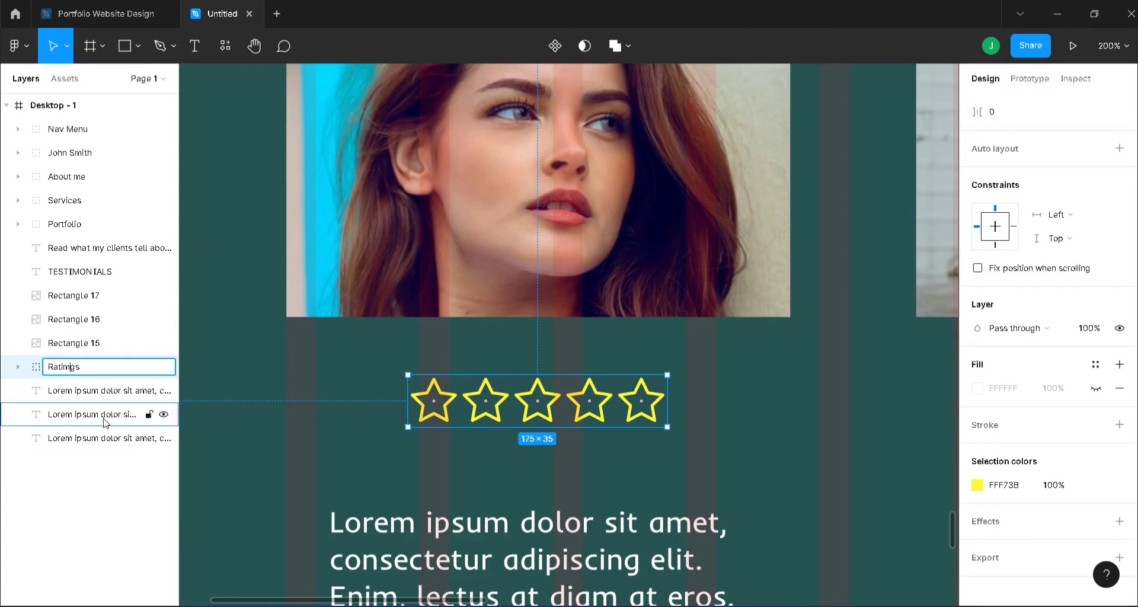
pyautogui.click(103, 500)
# Step: Duplicate the Ratings group below the second and third photos at X 632 and X 1057, both at Y 3965
pyautogui.click(563, 420)
pyautogui.hotkey('ctrl', 'd')
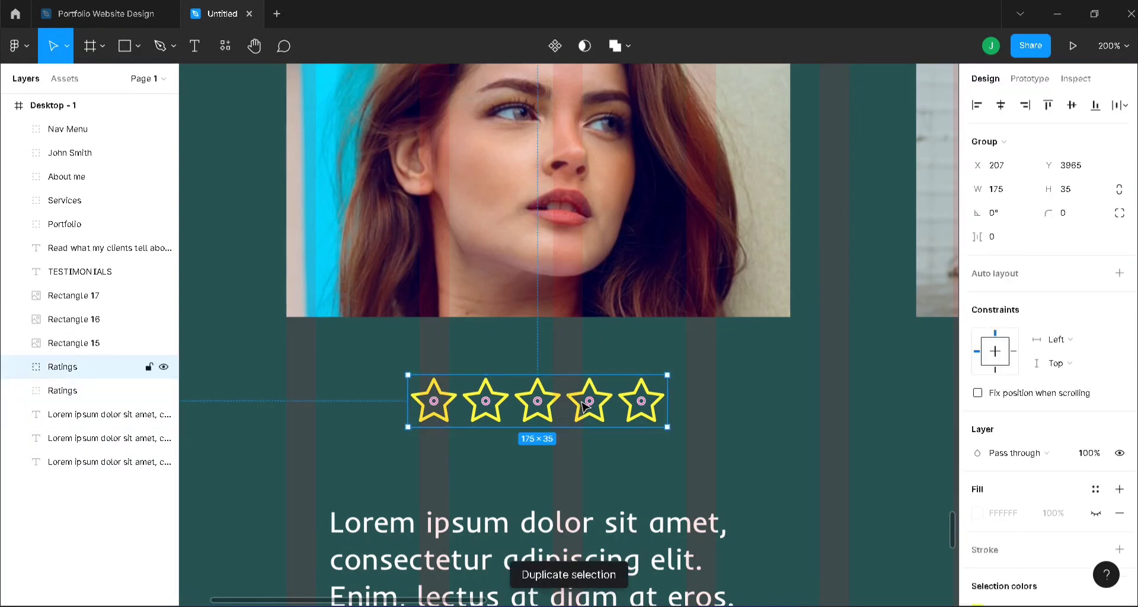
pyautogui.hotkey('ctrl', '-')
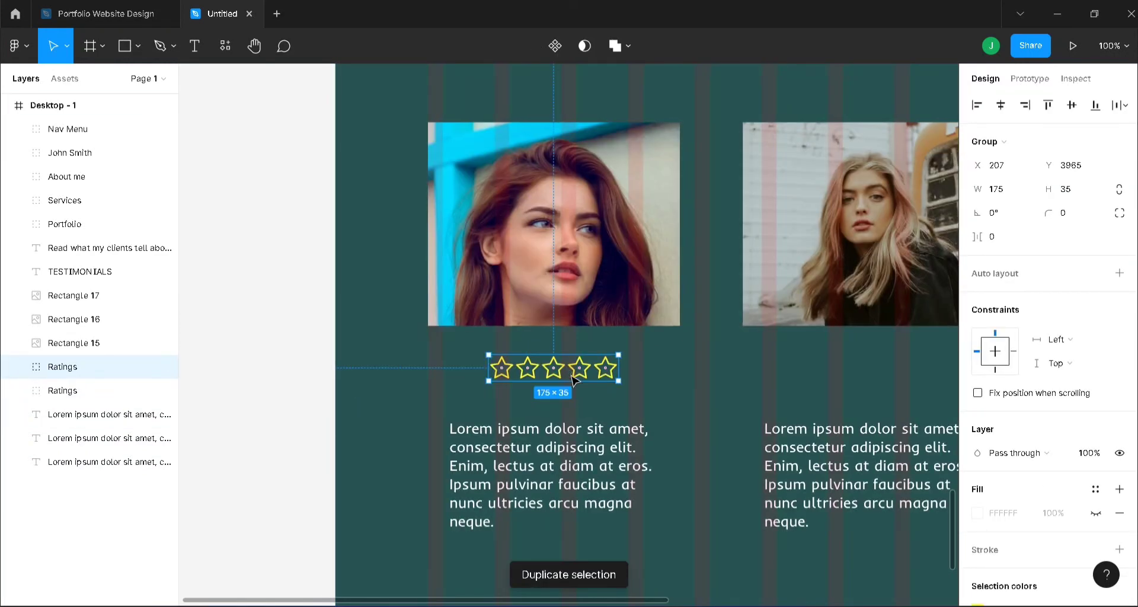
pyautogui.moveTo(573, 379); pyautogui.dragTo(889, 381)
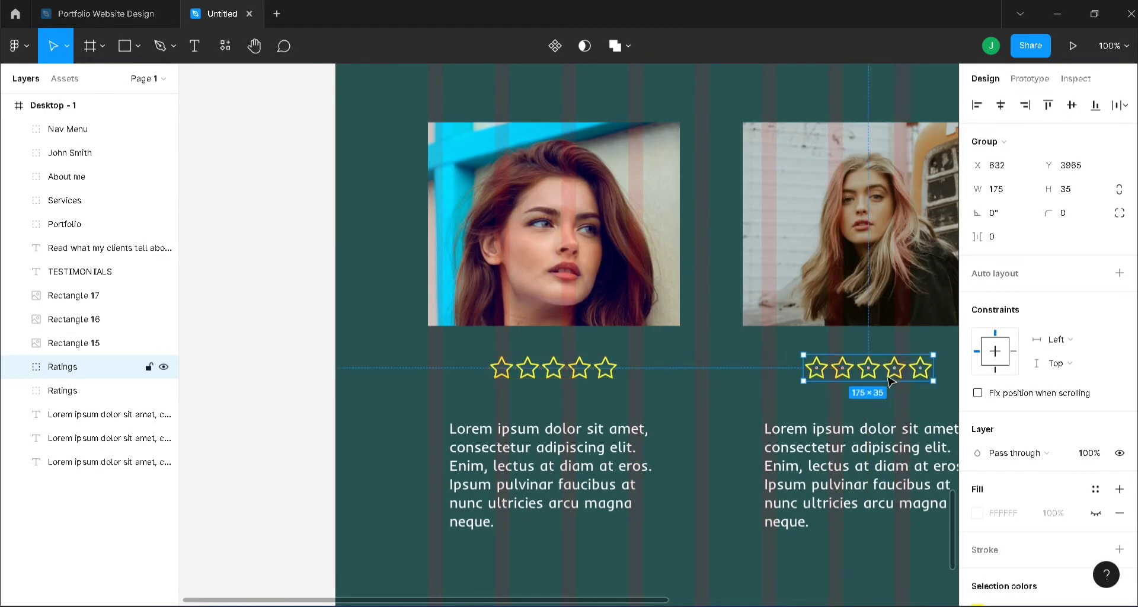
pyautogui.hotkey('ctrl', 'd')
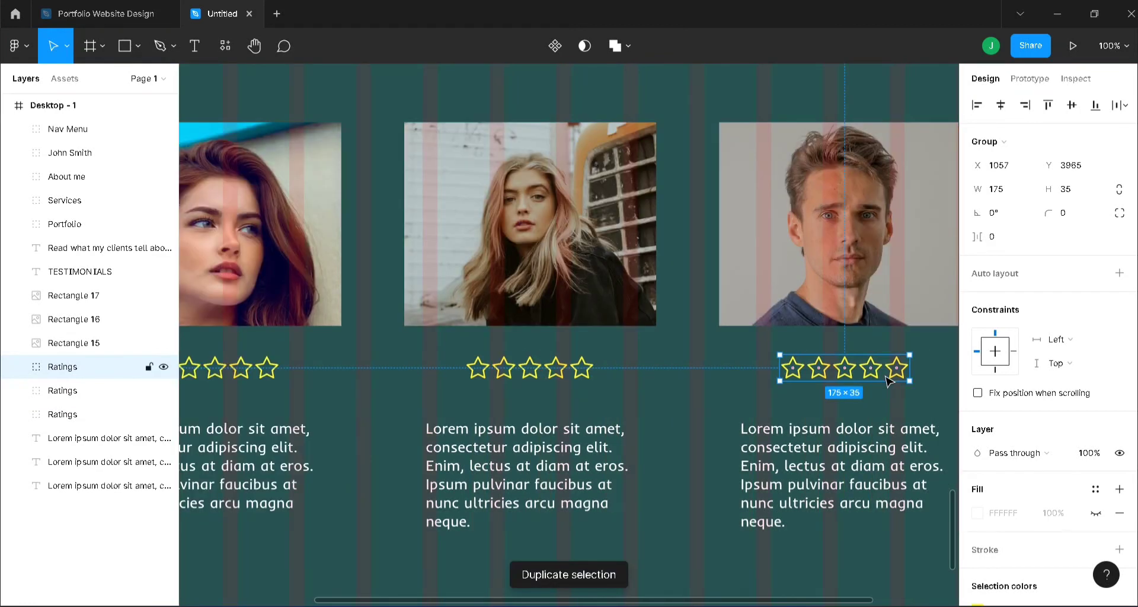
# Step: Group all testimonial layers, from the description text through the three Lorem ipsum texts
pyautogui.click(115, 485)
pyautogui.keyDown('shift'); pyautogui.click(91, 255); pyautogui.keyUp('shift')
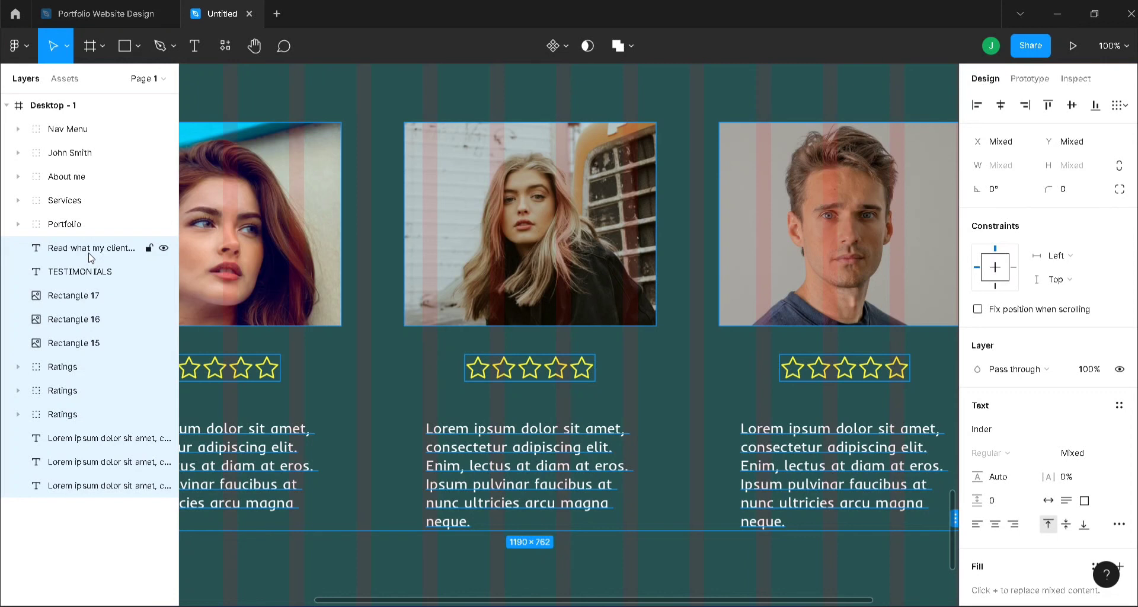
pyautogui.hotkey('ctrl', 'g')
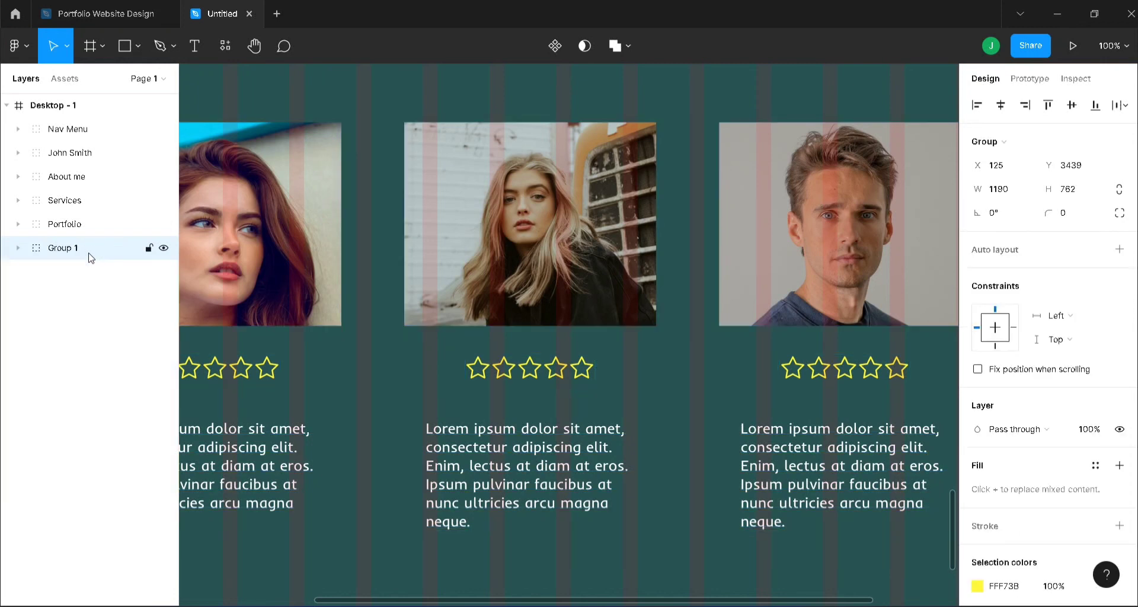
# Step: Move the TESTIMONIALS heading layer above the description text inside the new group and collapse the group
pyautogui.click(18, 249)
pyautogui.moveTo(89, 298); pyautogui.dragTo(83, 265)
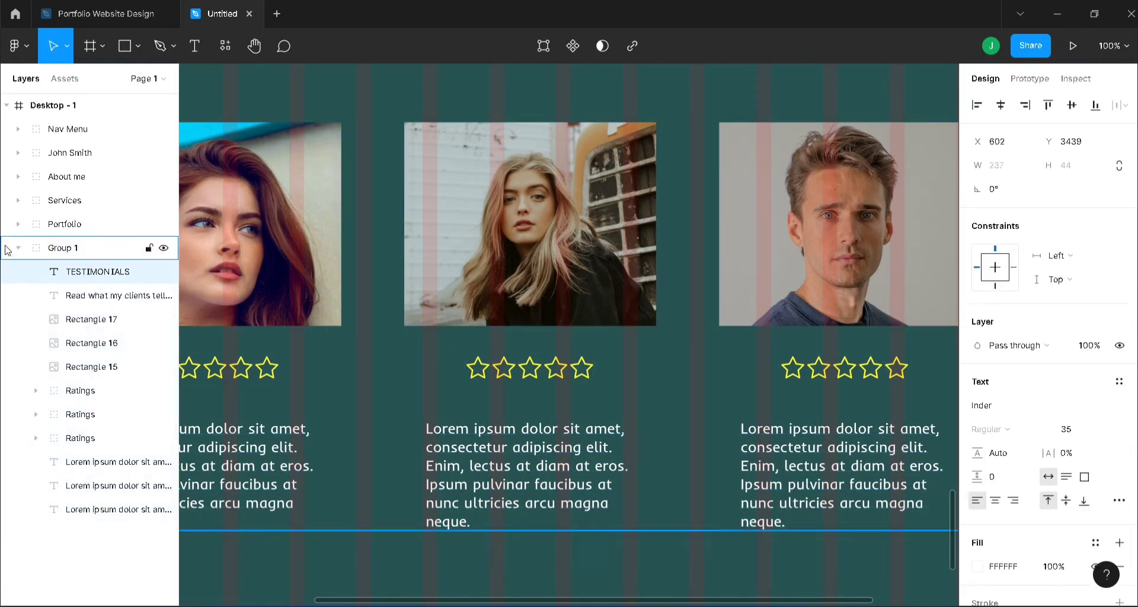
pyautogui.click(18, 248)
# Step: Rename the new section group as Testimonials and deselect it
pyautogui.click(74, 249)
pyautogui.doubleClick(74, 250)
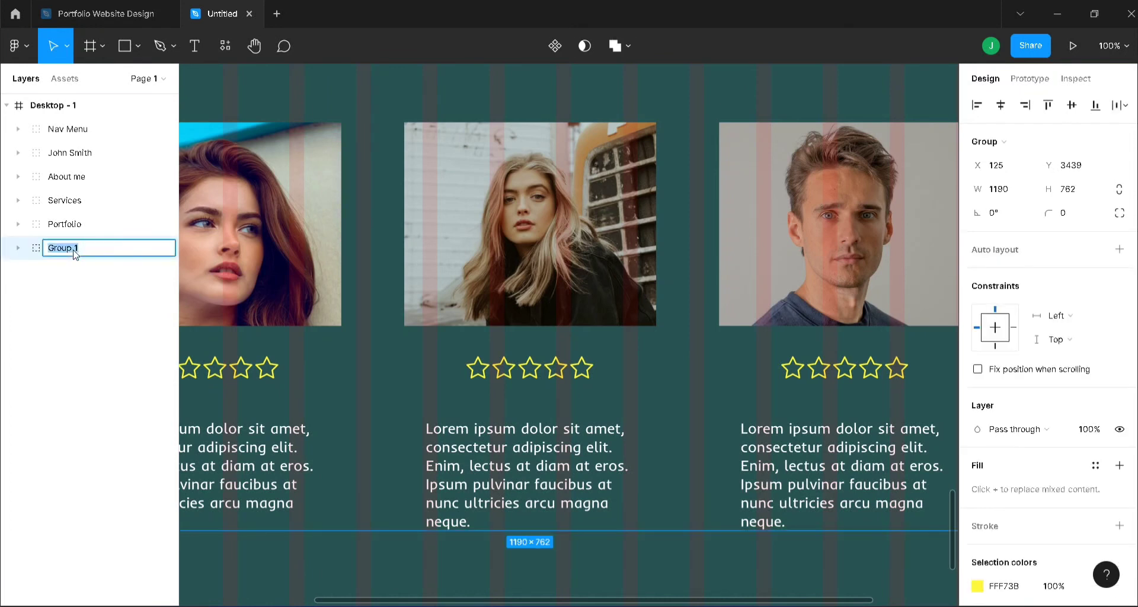
pyautogui.write('Testimonials')
pyautogui.press('Return')
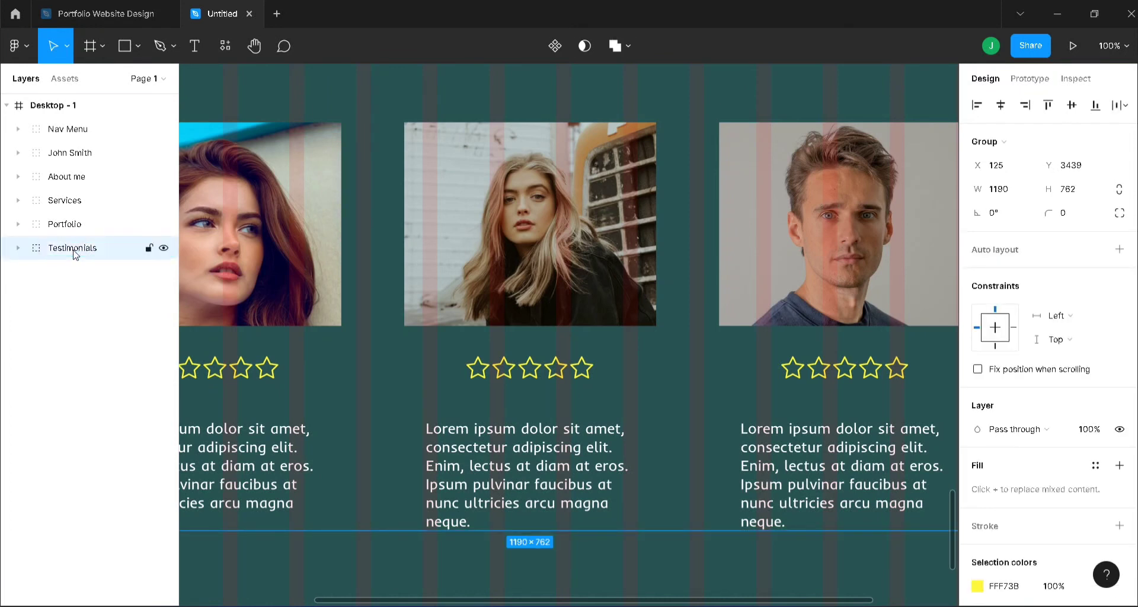
pyautogui.click(100, 375)
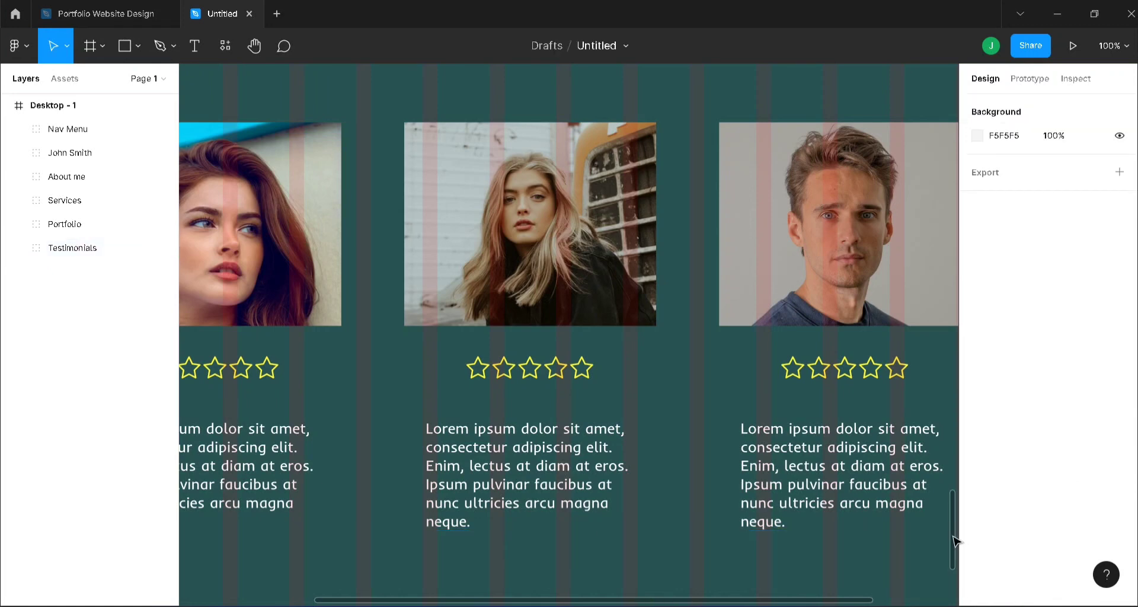
# Step: Extend the Desktop - 1 frame slightly downward to make room below the testimonials
pyautogui.moveTo(955, 539); pyautogui.dragTo(955, 563)
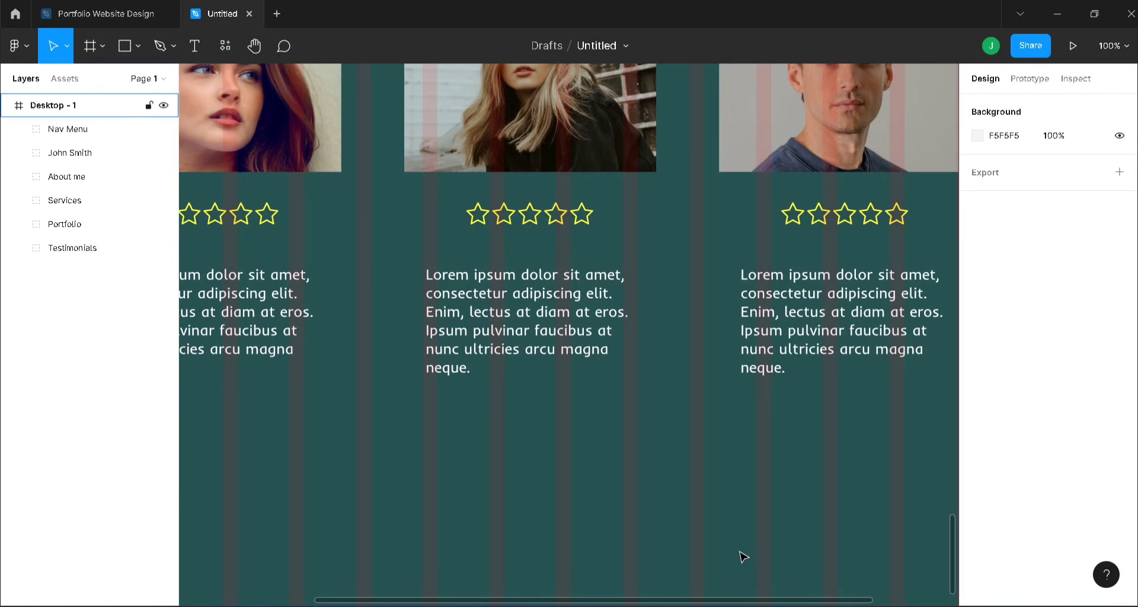
pyautogui.press('-')
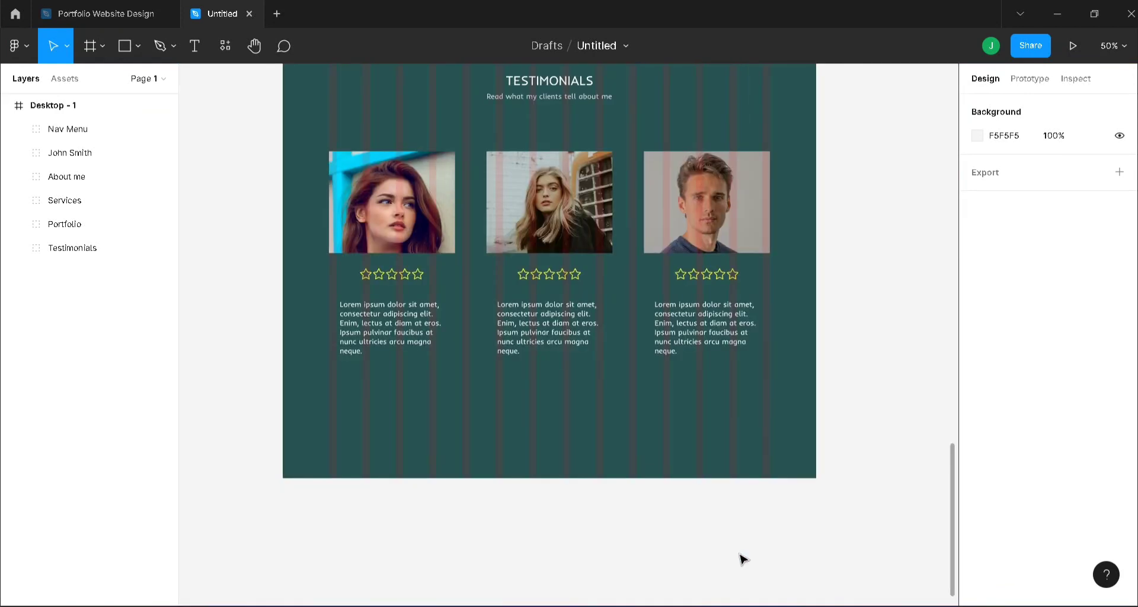
pyautogui.click(64, 108)
pyautogui.moveTo(634, 478); pyautogui.dragTo(633, 493)
# Step: Duplicate the Nav Menu group and move the copy below Testimonials in the layer order
pyautogui.click(67, 134)
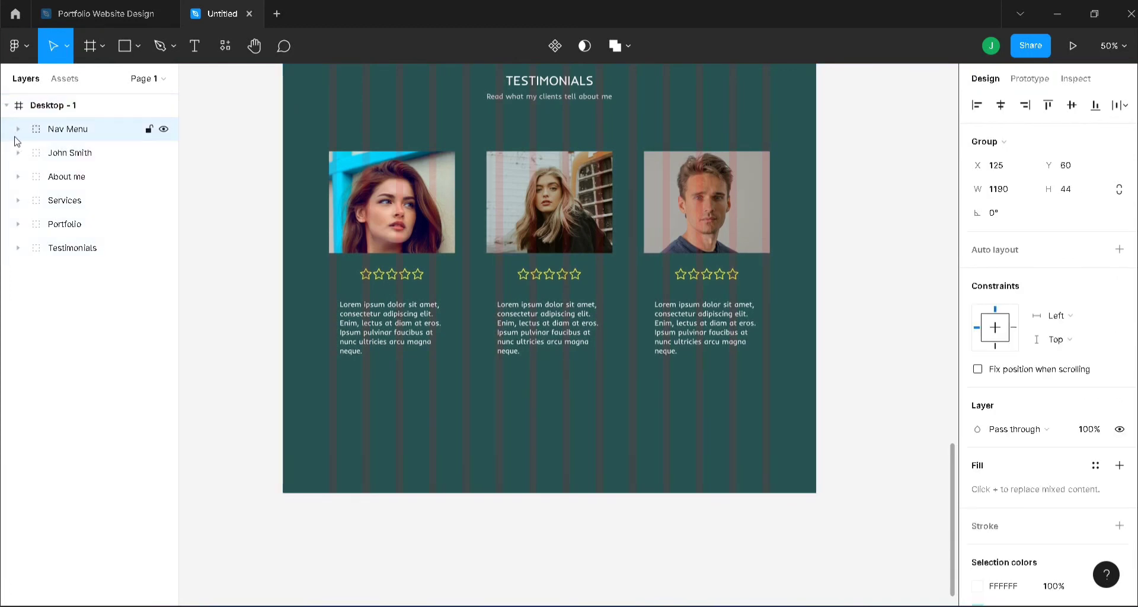
pyautogui.click(18, 131)
pyautogui.click(118, 158)
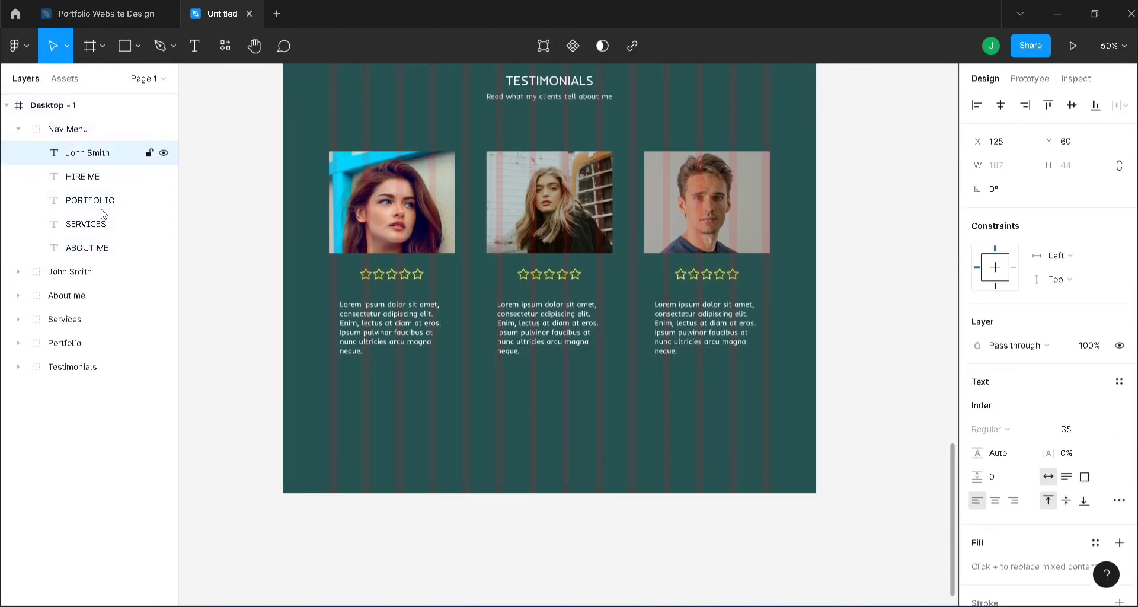
pyautogui.keyDown('shift'); pyautogui.click(105, 246); pyautogui.keyUp('shift')
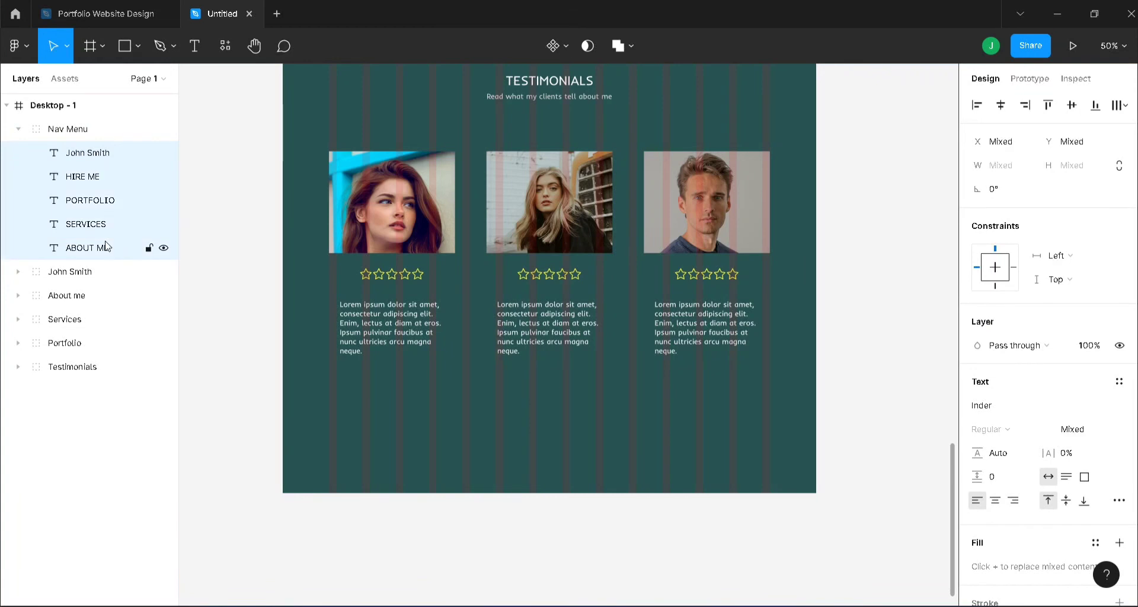
pyautogui.click(18, 129)
pyautogui.click(80, 131)
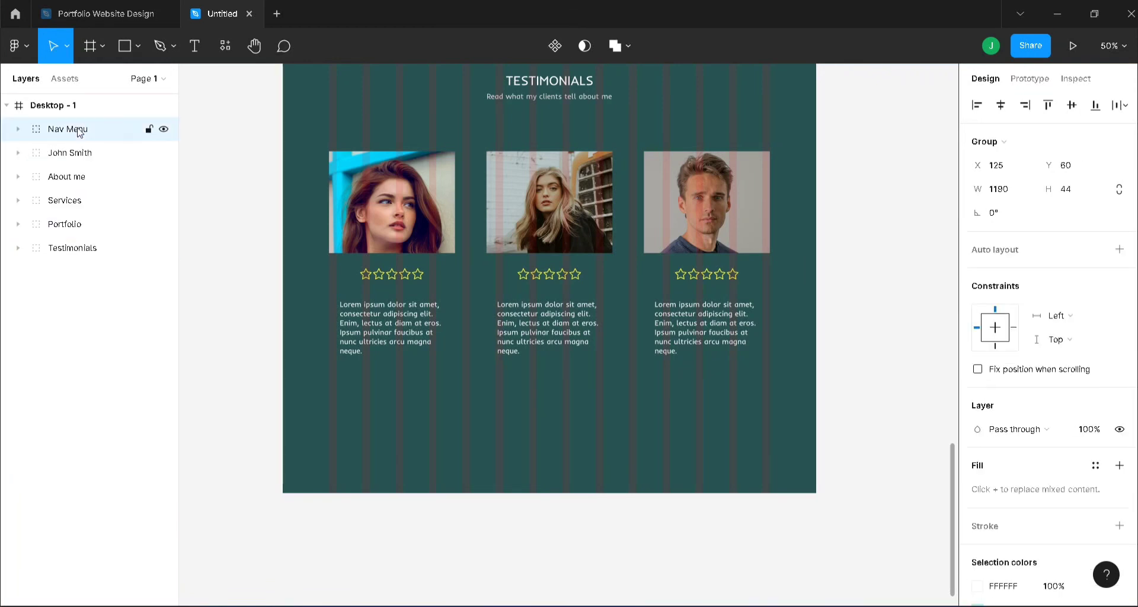
pyautogui.hotkey('ctrl', 'd')
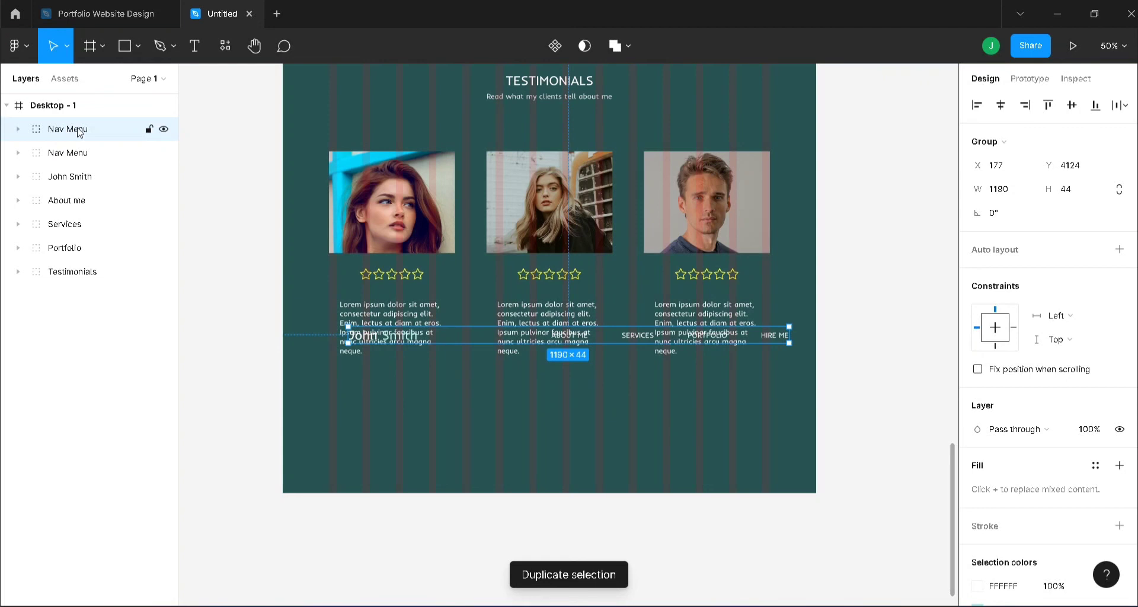
pyautogui.moveTo(79, 131); pyautogui.dragTo(79, 317)
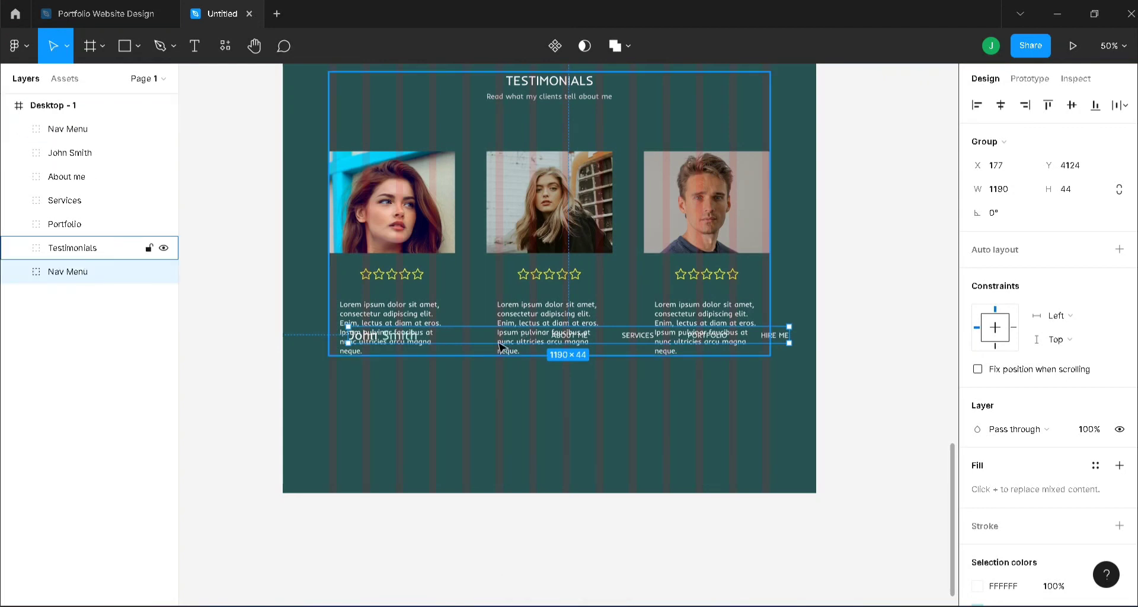
# Step: Position the copied Nav Menu near the bottom of the frame at X 125, Y 4426, aligned with the testimonials
pyautogui.moveTo(479, 342); pyautogui.dragTo(458, 452)
pyautogui.click(457, 448)
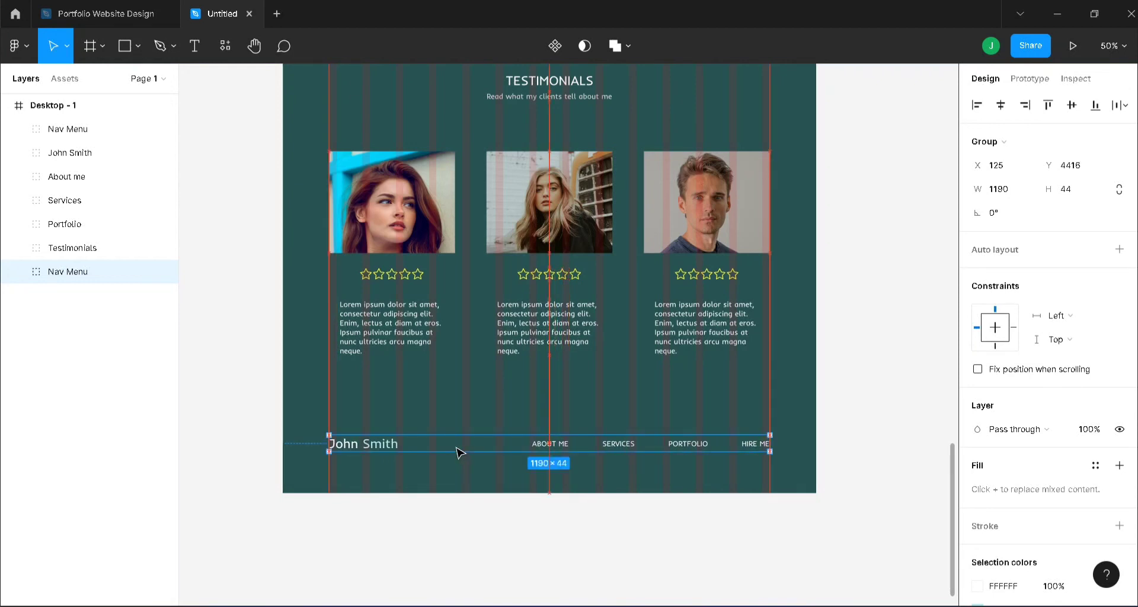
pyautogui.hotkey('shift', 'Down')
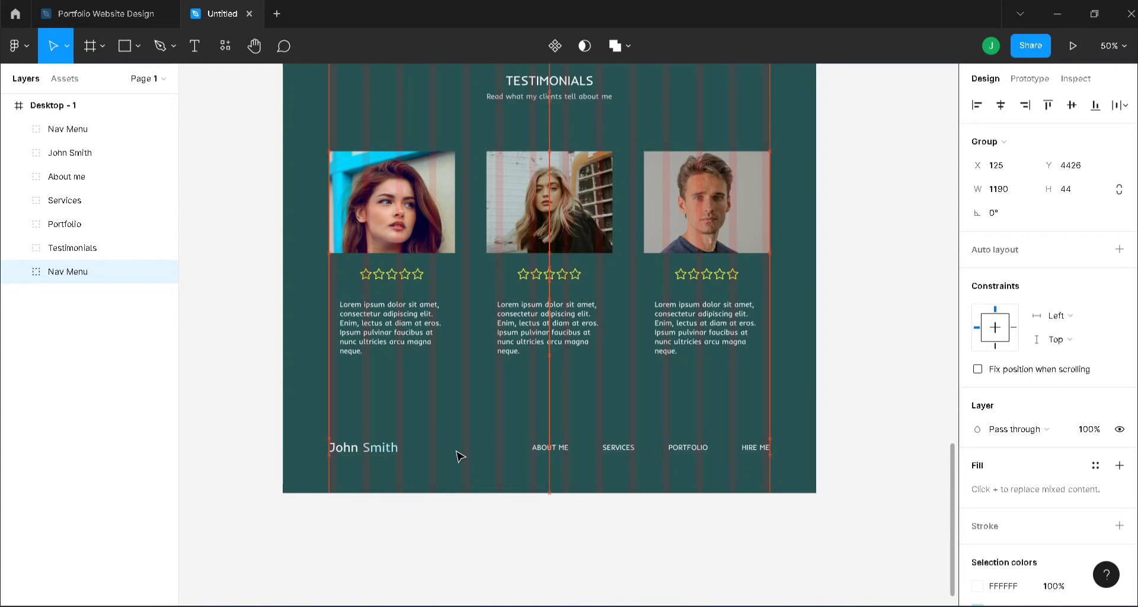
# Step: Move the site-name text in the copied Nav Menu above the links, centred over them at X 901, Y 4366
pyautogui.doubleClick(391, 450)
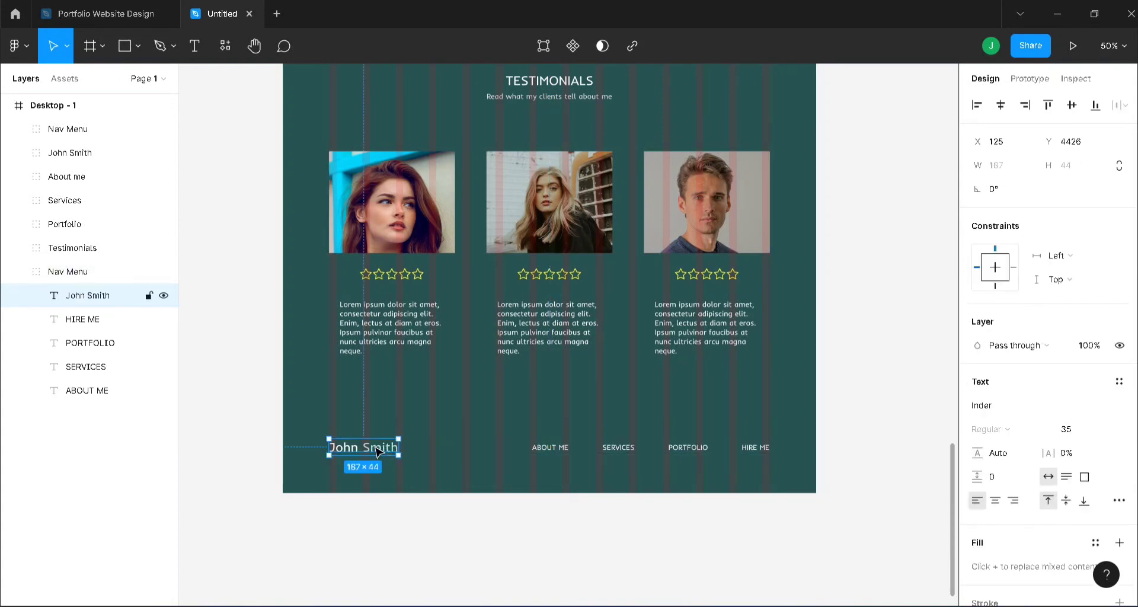
pyautogui.moveTo(377, 451); pyautogui.dragTo(554, 431)
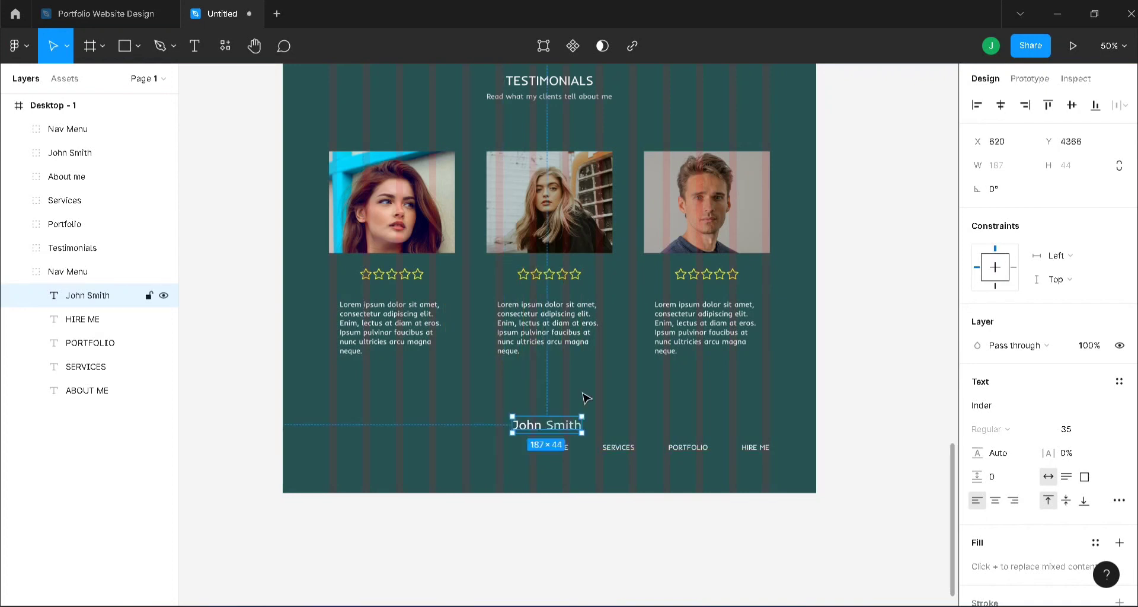
pyautogui.click(1002, 105)
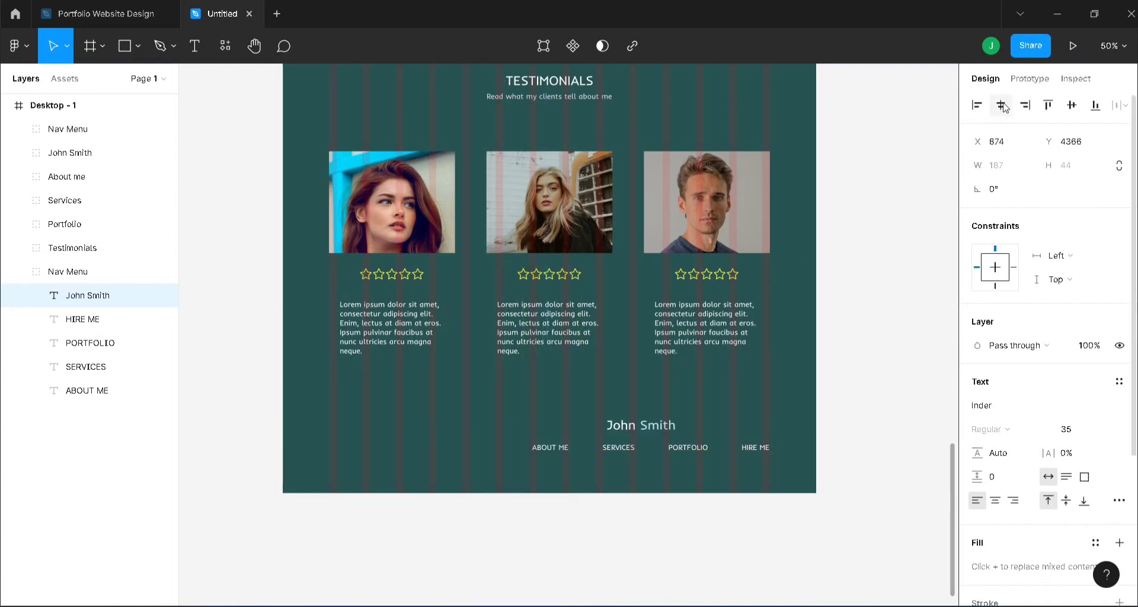
pyautogui.moveTo(662, 432); pyautogui.dragTo(672, 432)
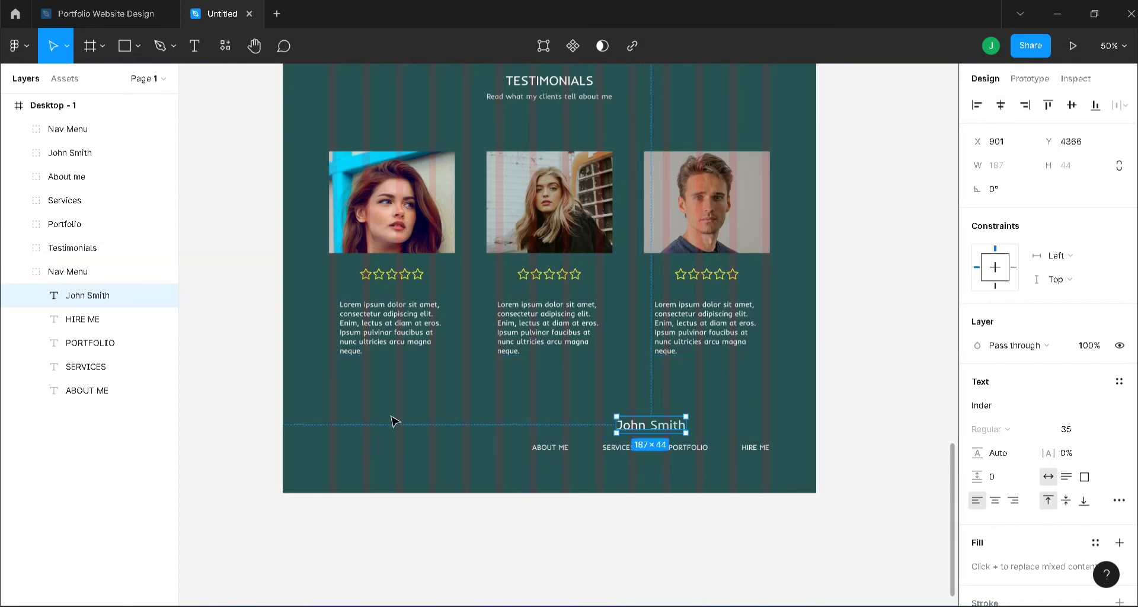
# Step: Move the site-name text and the four menu links together to the frame's horizontal centre, slightly lower, and deselect them
pyautogui.click(73, 391)
pyautogui.keyDown('shift'); pyautogui.click(81, 303); pyautogui.keyUp('shift')
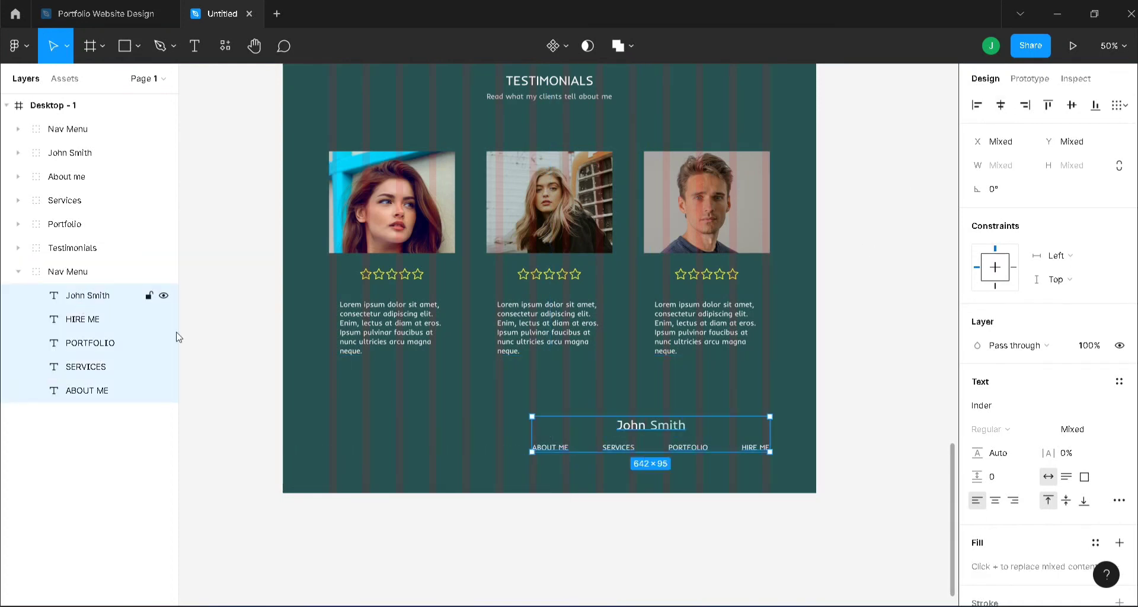
pyautogui.moveTo(707, 439); pyautogui.dragTo(617, 445)
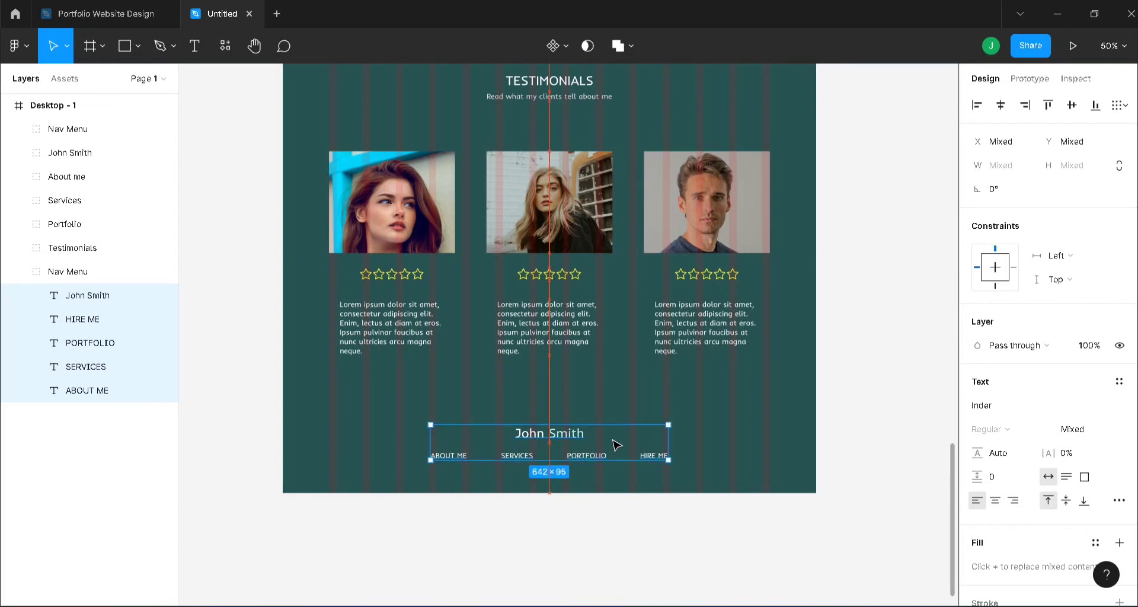
pyautogui.click(655, 570)
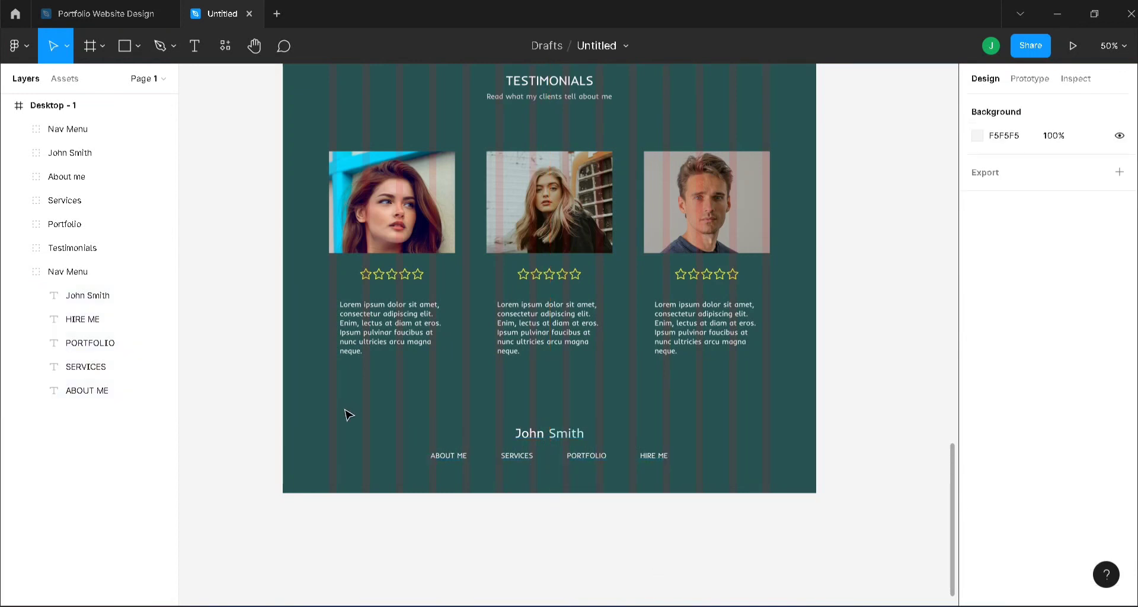
# Step: Draw a full-width 1440 × 278 rectangle behind the footer texts and place it below the copied Nav Menu in the layer order
pyautogui.press('r')
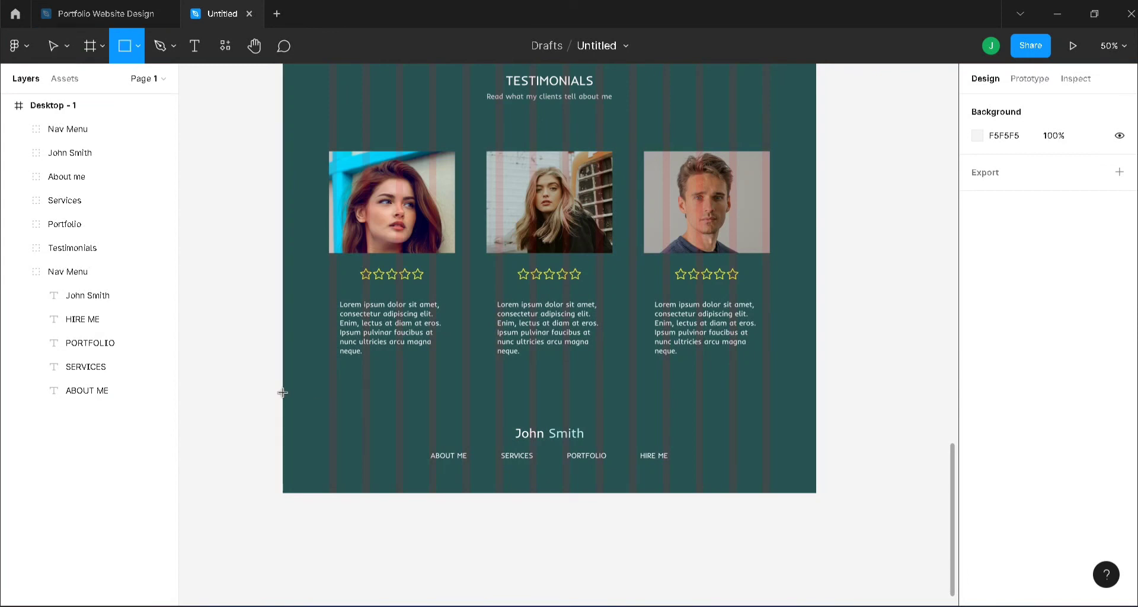
pyautogui.moveTo(284, 390); pyautogui.dragTo(817, 495)
pyautogui.click(657, 569)
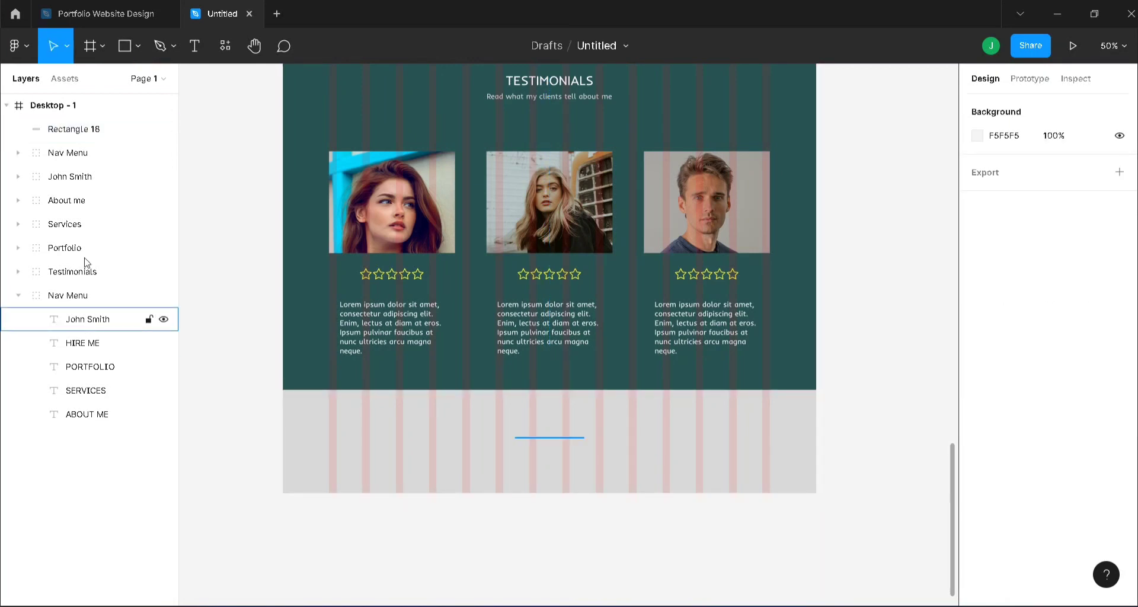
pyautogui.moveTo(87, 137); pyautogui.dragTo(94, 427)
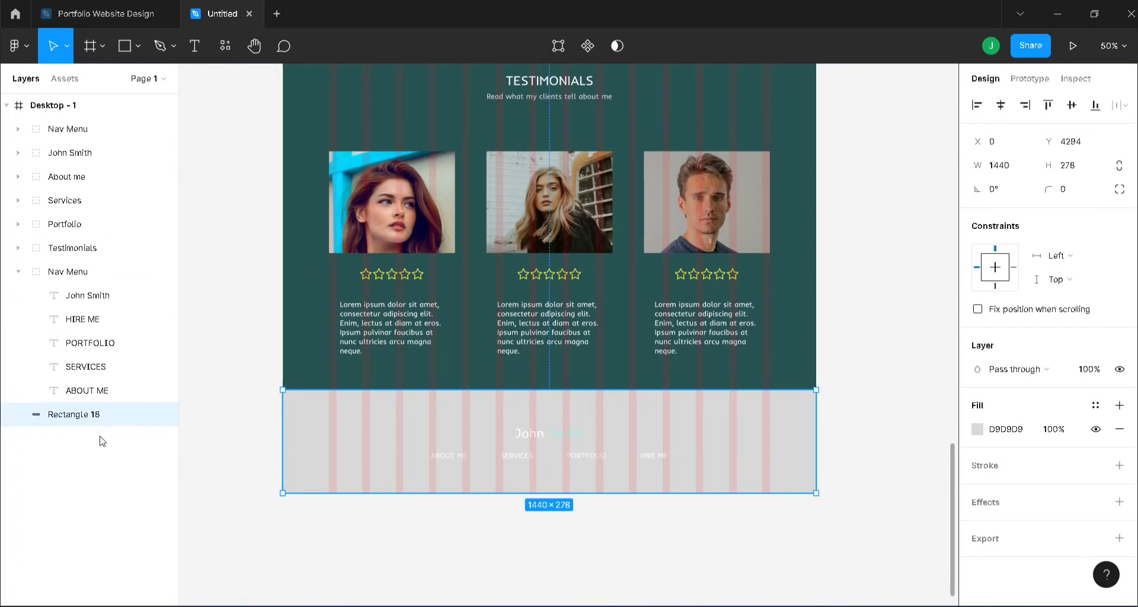
pyautogui.click(19, 274)
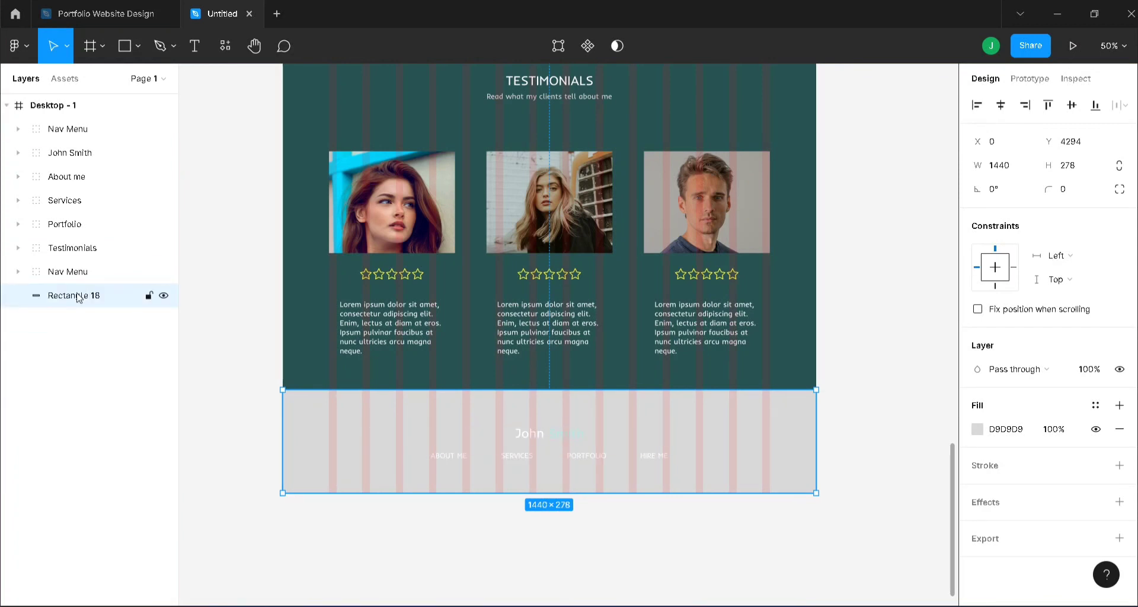
# Step: Set the footer rectangle's fill colour to 0F2D2D
pyautogui.click(1009, 431)
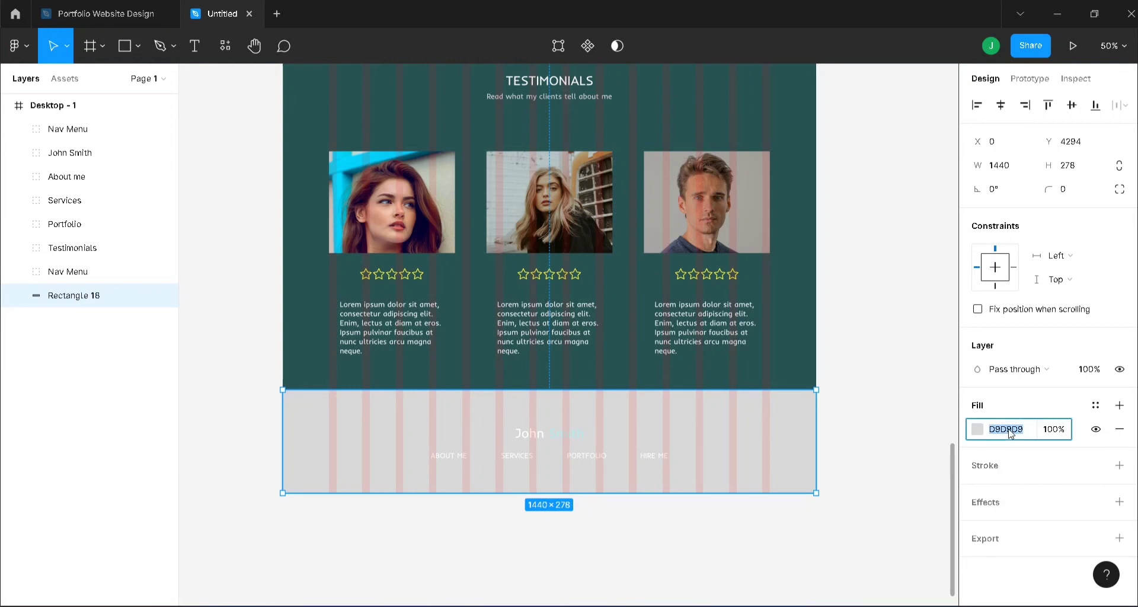
pyautogui.write('0f2d2d')
pyautogui.press('Return')
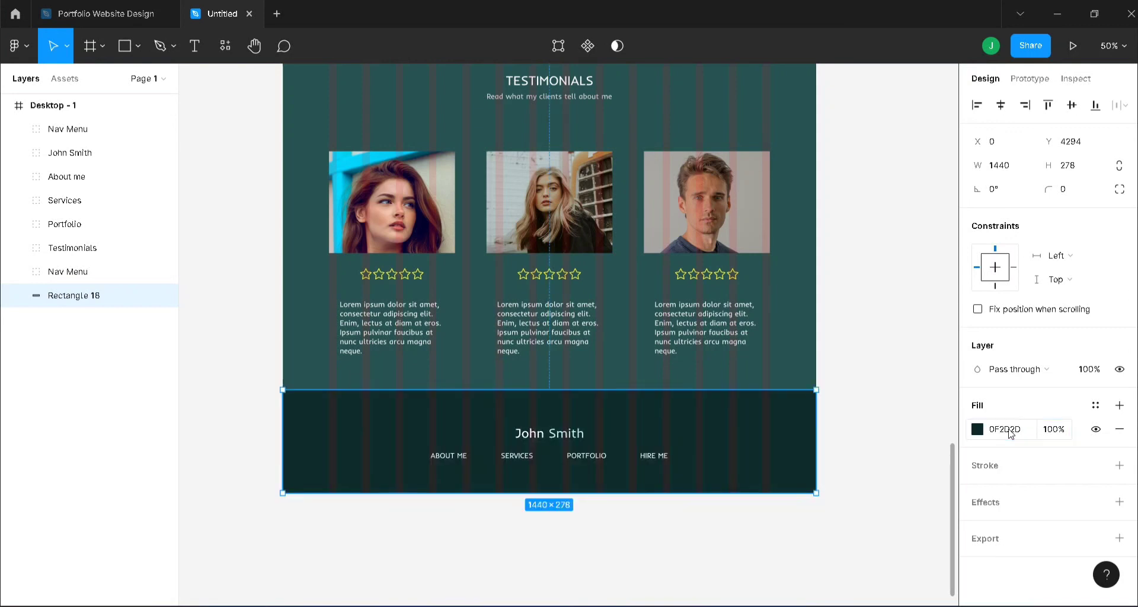
# Step: Raise the footer's site-name text slightly to Y 4368 to widen the gap above the links
pyautogui.doubleClick(555, 435)
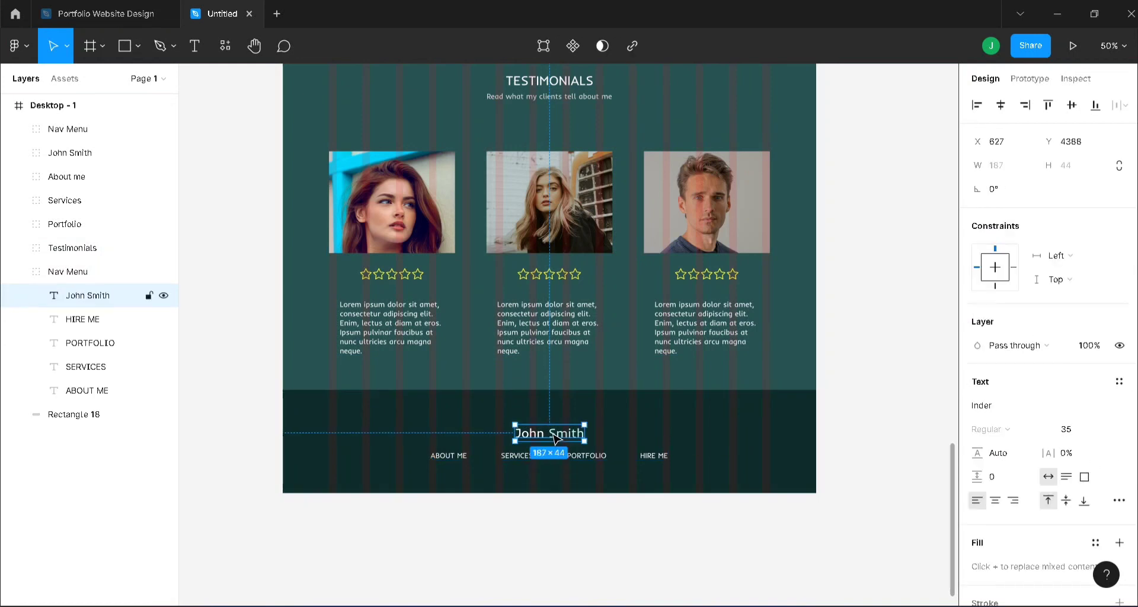
pyautogui.moveTo(555, 438); pyautogui.dragTo(555, 430)
# Step: Try aligning the footer's site-name text and four links on their horizontal centres, and undo the alignment
pyautogui.click(449, 456)
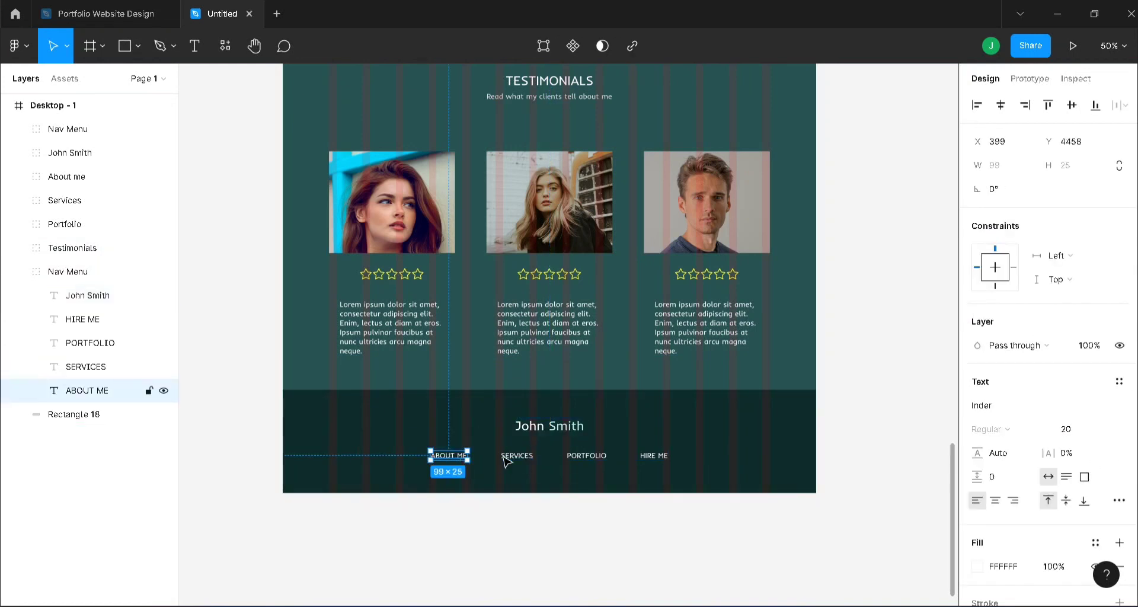
pyautogui.keyDown('shift'); pyautogui.click(516, 456); pyautogui.keyUp('shift')
pyautogui.keyDown('shift'); pyautogui.click(535, 464); pyautogui.keyUp('shift')
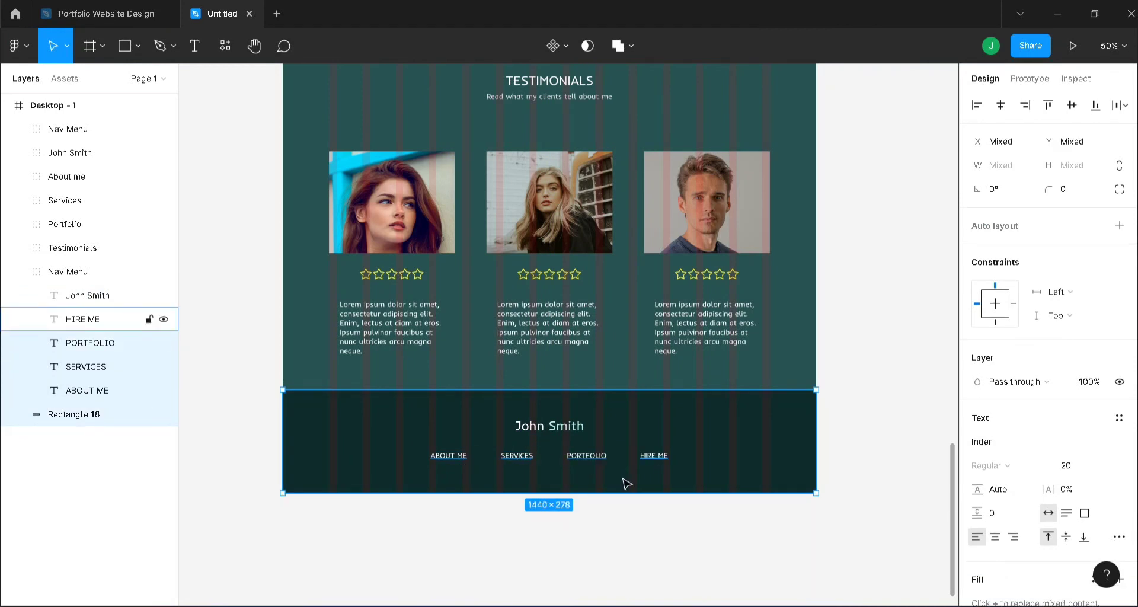
pyautogui.click(521, 588)
pyautogui.click(66, 393)
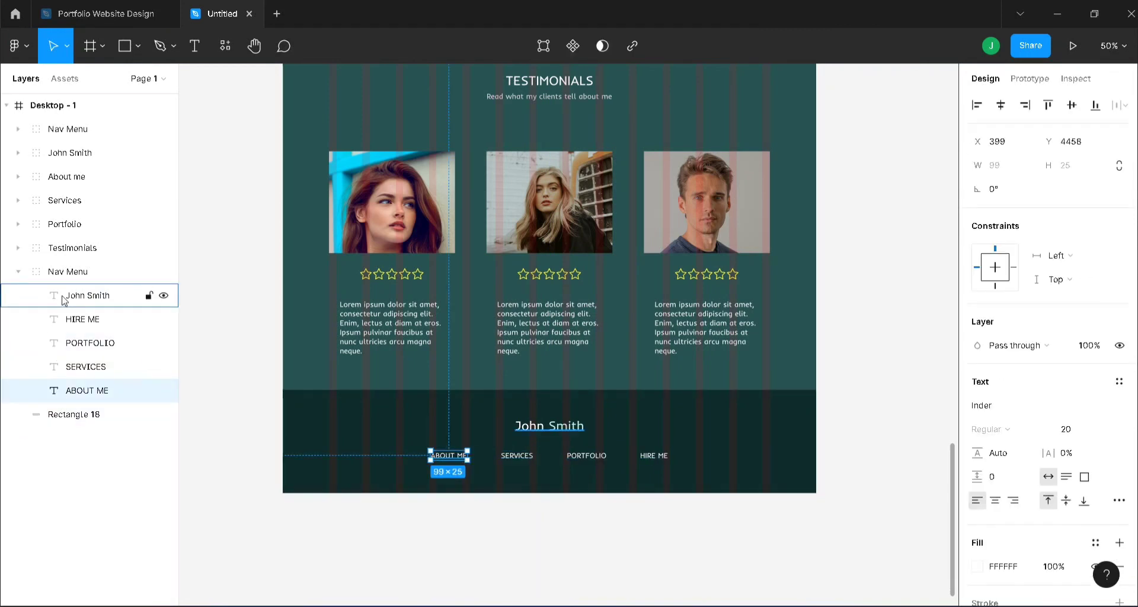
pyautogui.keyDown('shift'); pyautogui.click(64, 299); pyautogui.keyUp('shift')
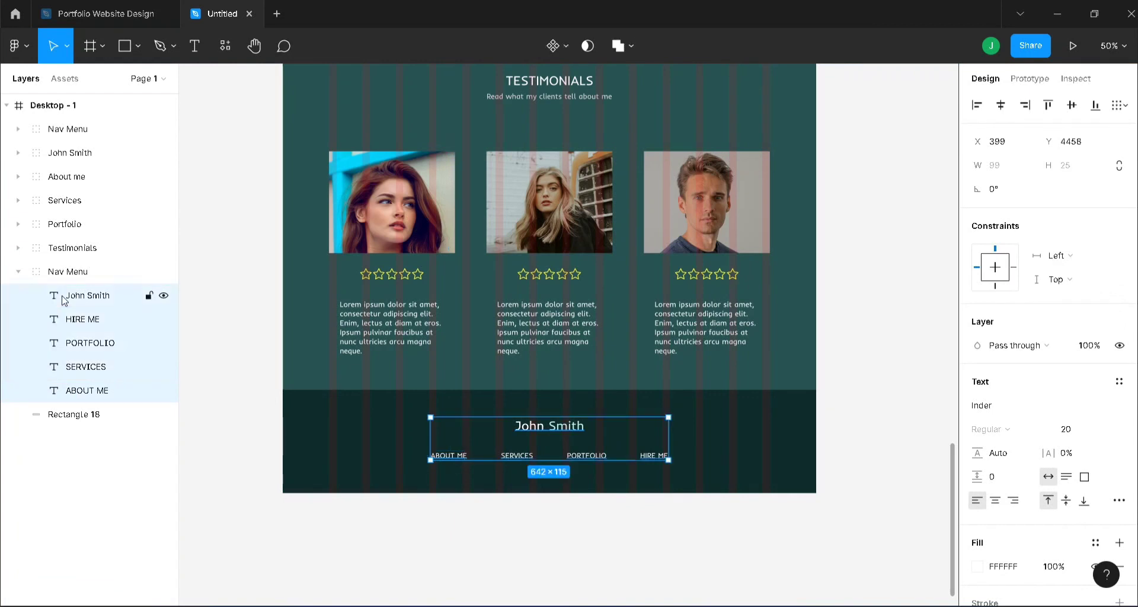
pyautogui.click(1003, 106)
pyautogui.hotkey('ctrl', 'z')
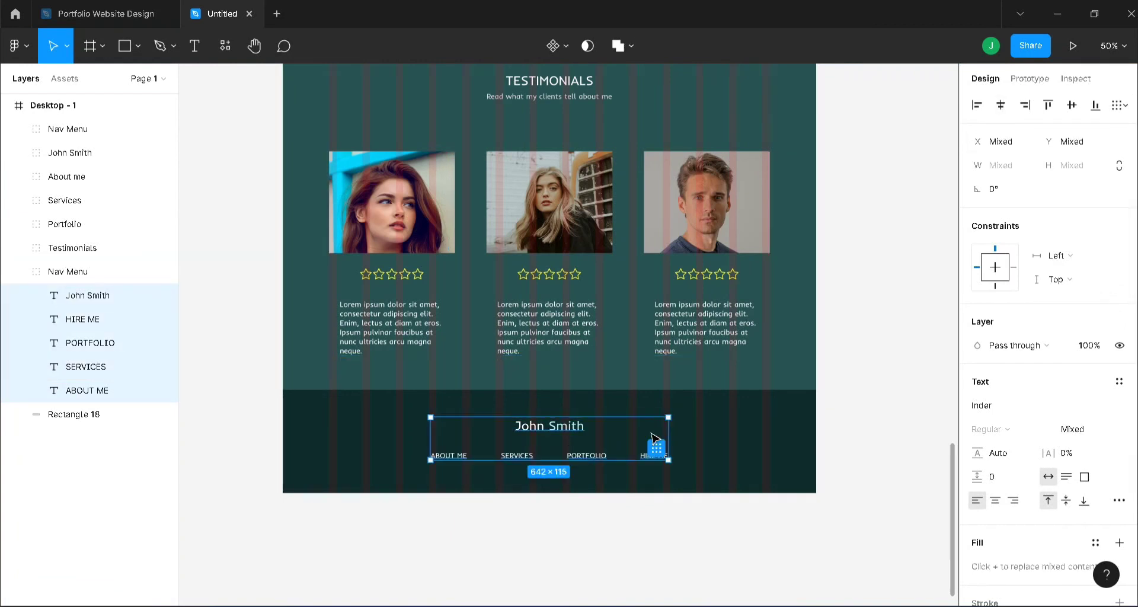
pyautogui.click(627, 534)
# Step: Collapse the copied Nav Menu group, rename it as Footer and deselect it
pyautogui.click(17, 272)
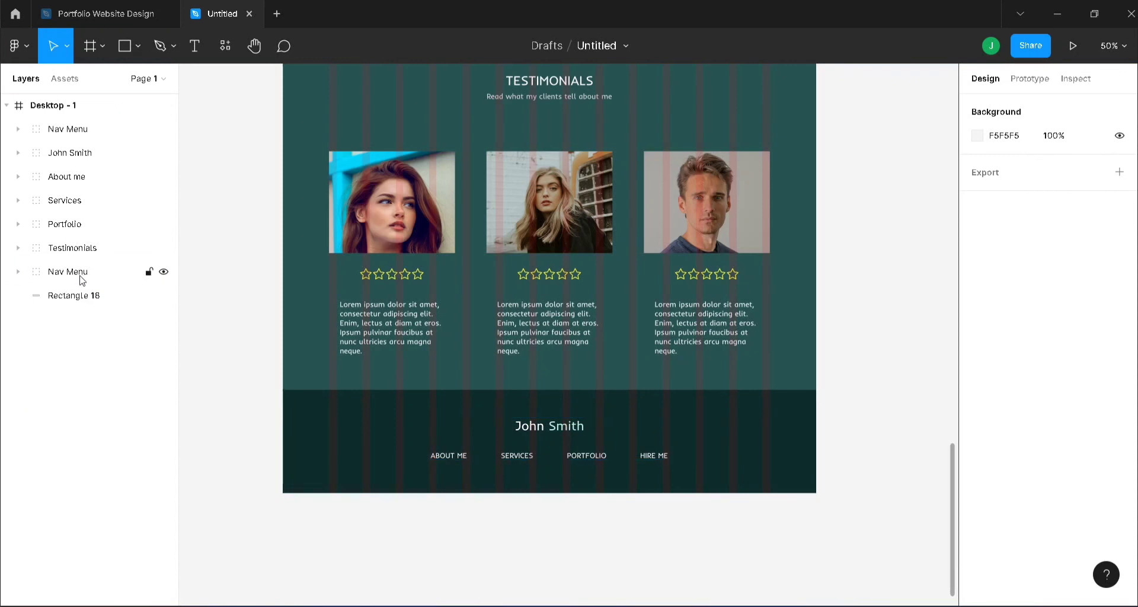
pyautogui.doubleClick(78, 277)
pyautogui.write('Fo')
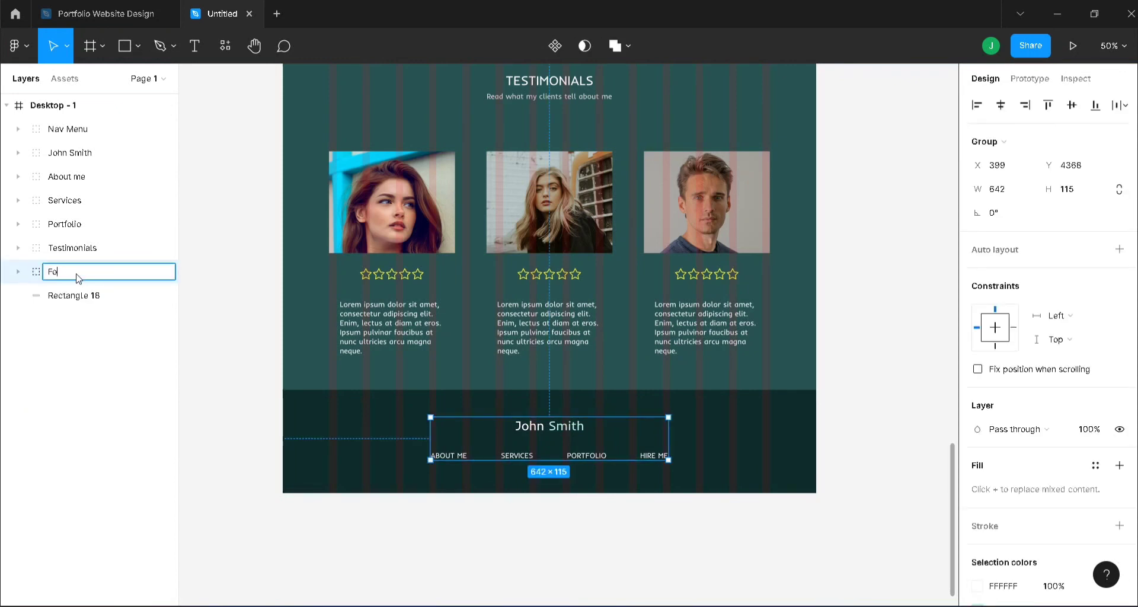
pyautogui.write('oter')
pyautogui.press('Return')
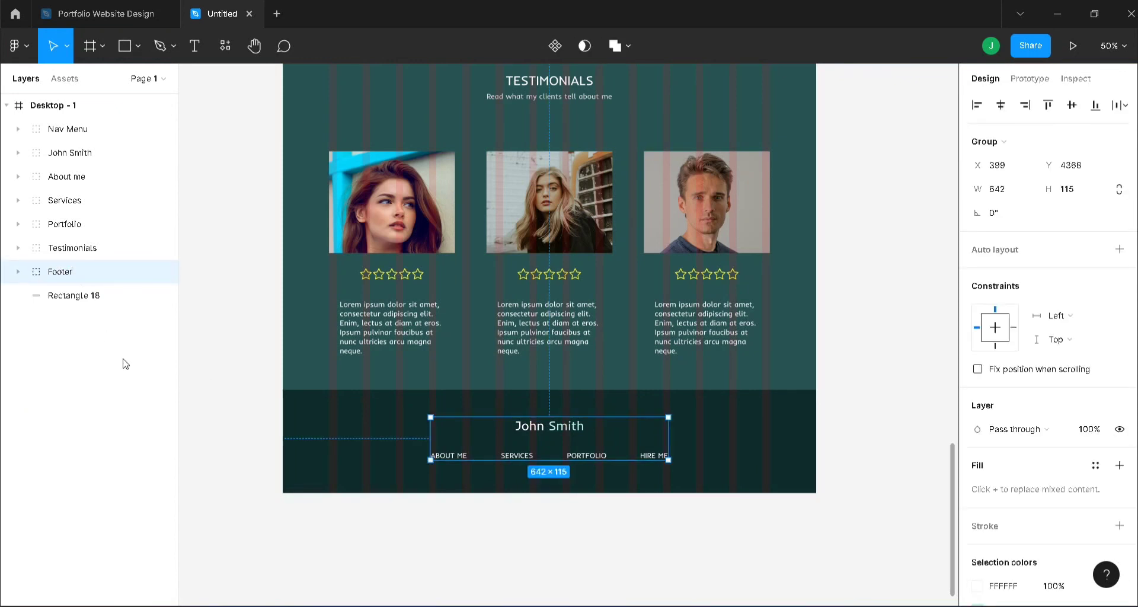
pyautogui.click(211, 381)
# Step: Fit the whole design in view and set the canvas background colour to black, 000000
pyautogui.click(1112, 46)
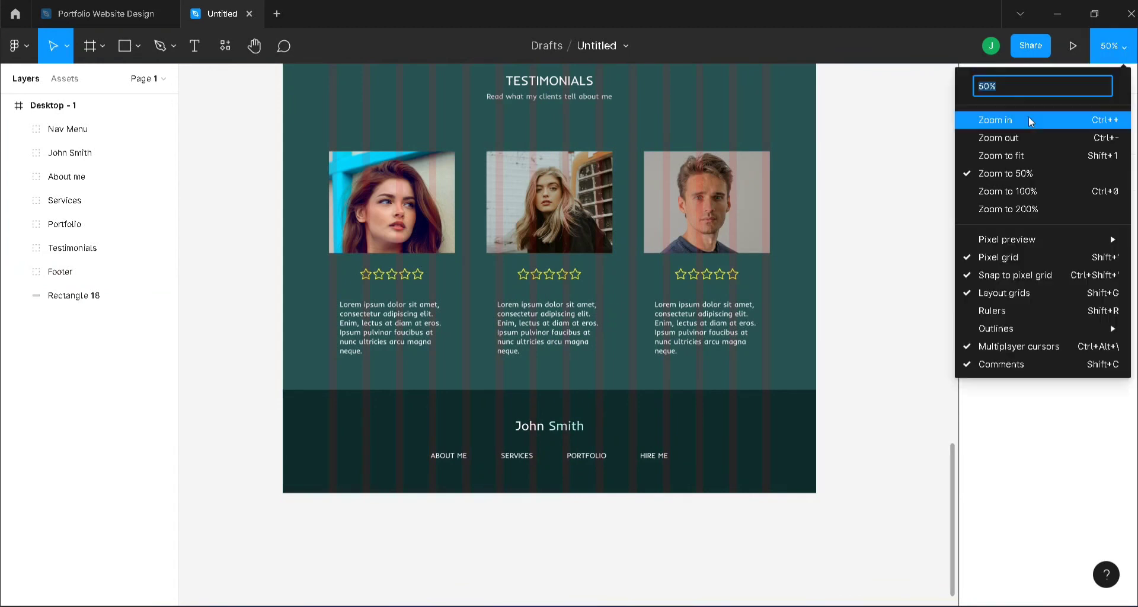
pyautogui.click(1034, 153)
pyautogui.click(978, 136)
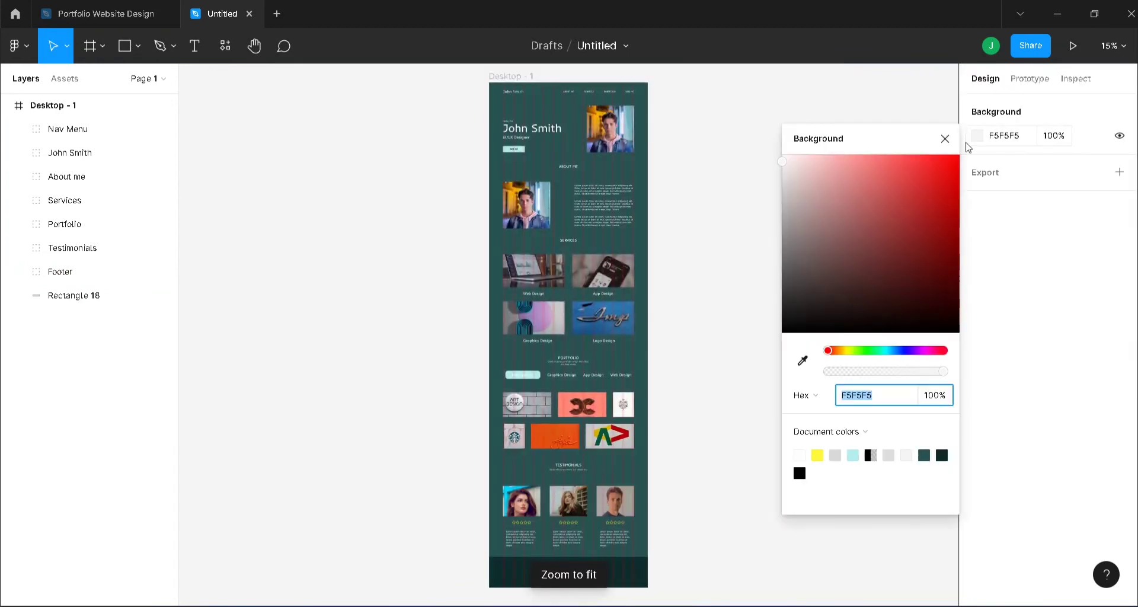
pyautogui.moveTo(781, 165); pyautogui.dragTo(766, 390)
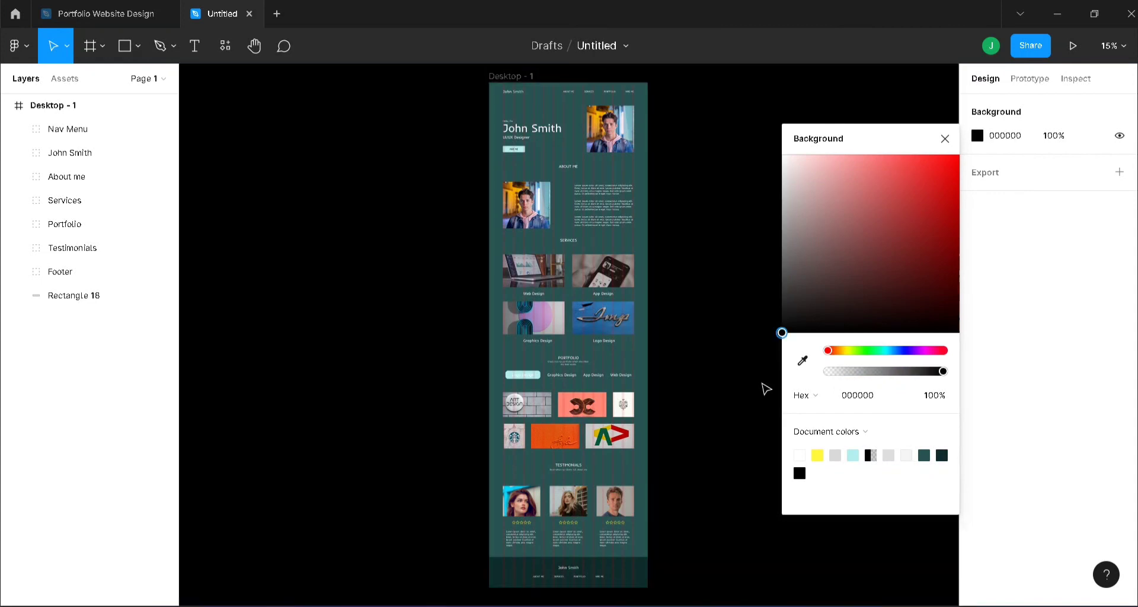
pyautogui.click(945, 138)
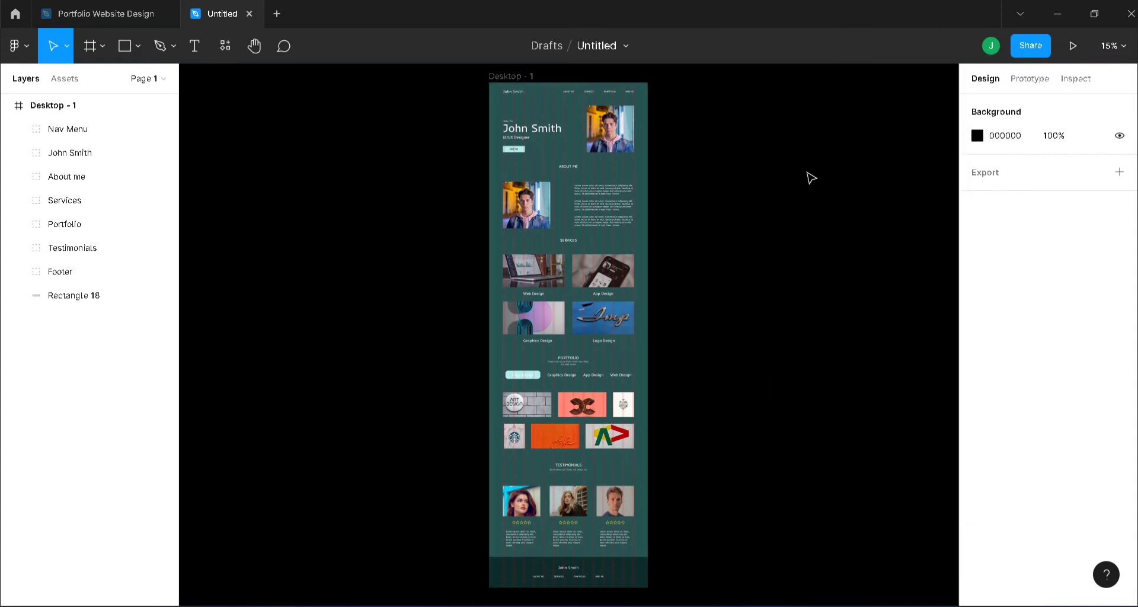
# Step: Rename the Desktop - 1 frame as Portfolio website and copy that name
pyautogui.hotkey('ctrl', '=')
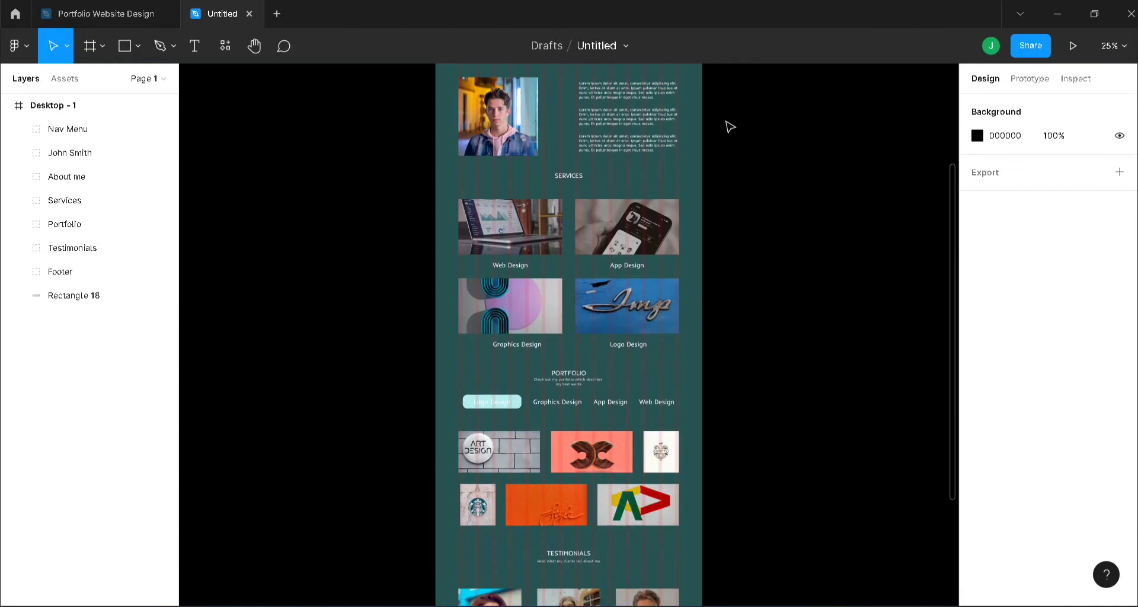
pyautogui.scroll(5, 730, 127)
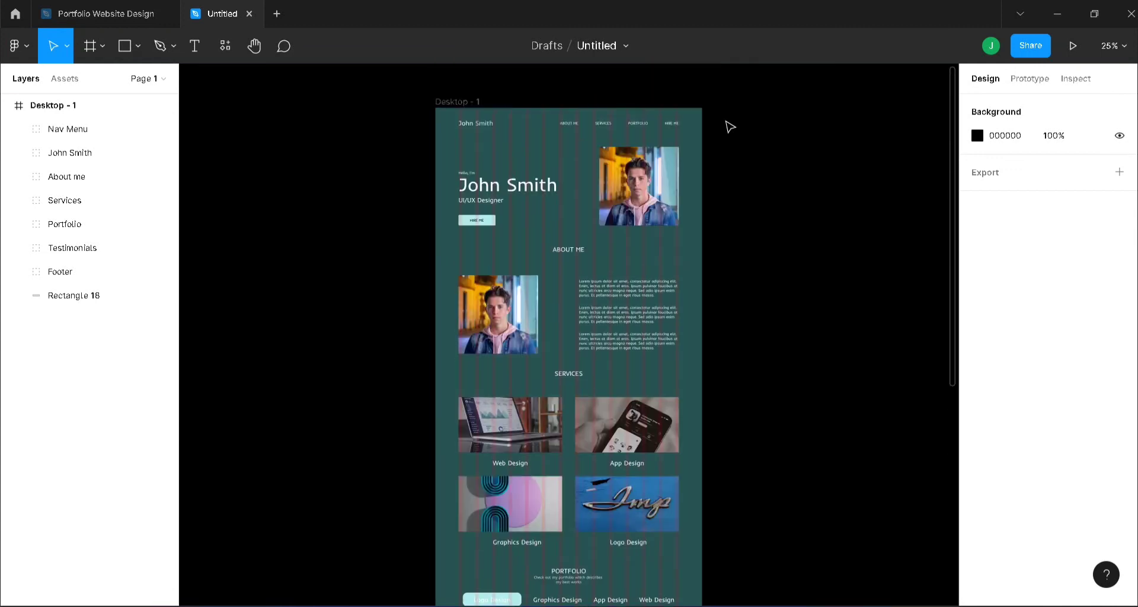
pyautogui.hotkey('ctrl', '=')
pyautogui.scroll(4, 731, 127)
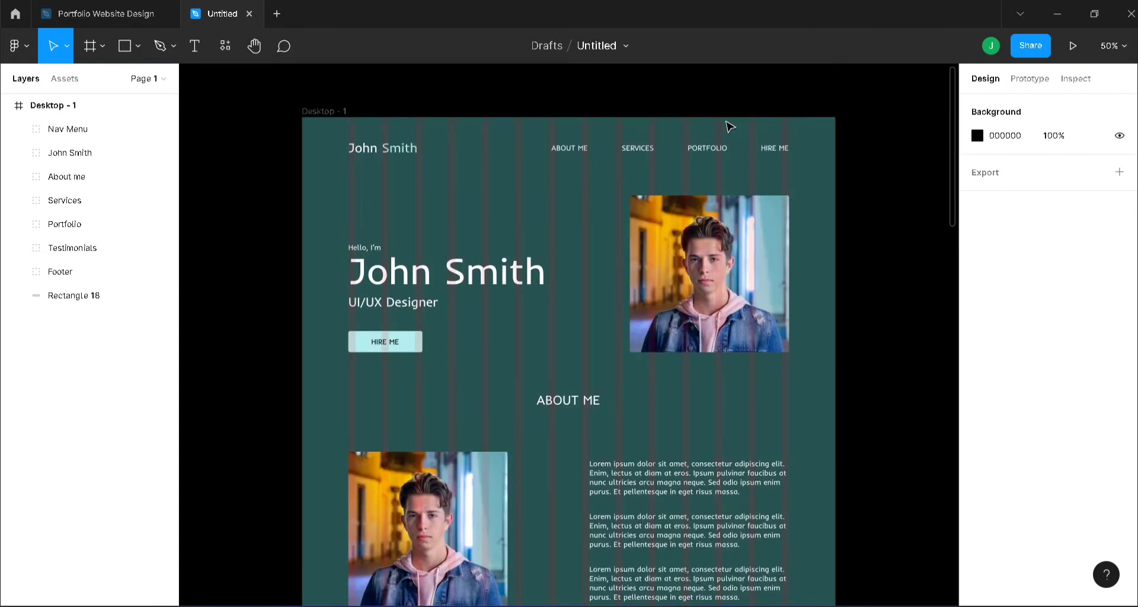
pyautogui.click(324, 111)
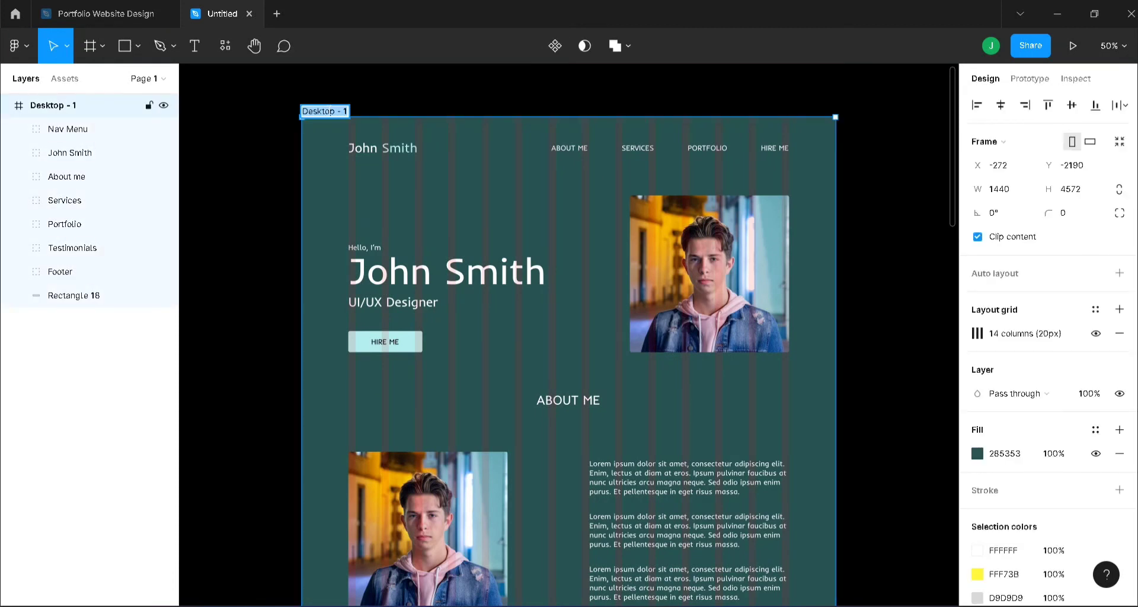
pyautogui.write('Portfolio')
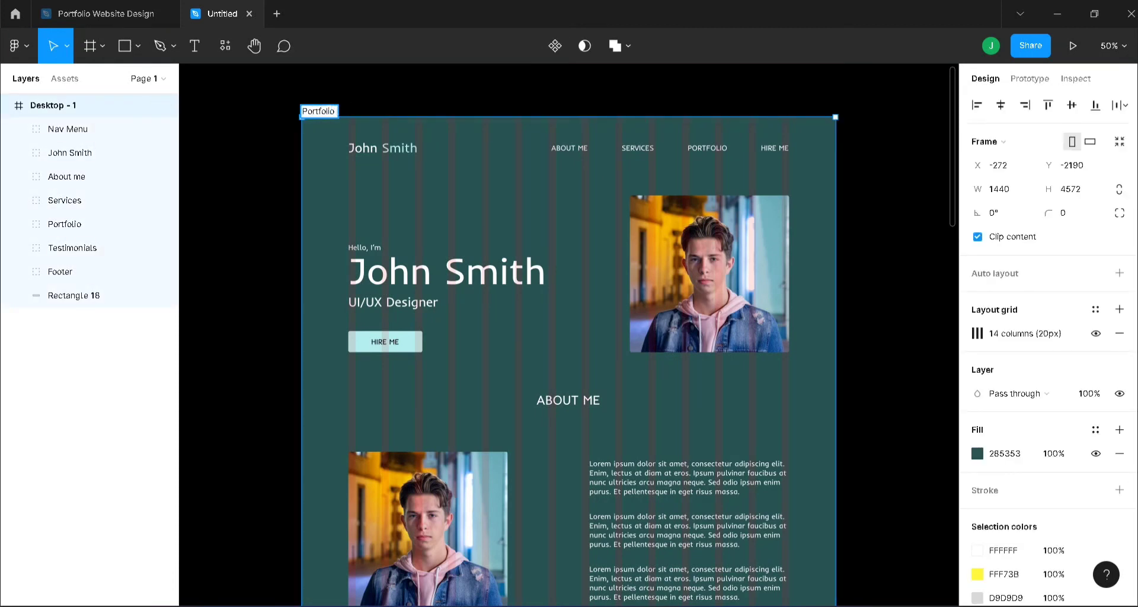
pyautogui.write(' websites')
pyautogui.press('BackSpace')
pyautogui.hotkey('ctrl', 'a')
pyautogui.hotkey('ctrl', 'c')
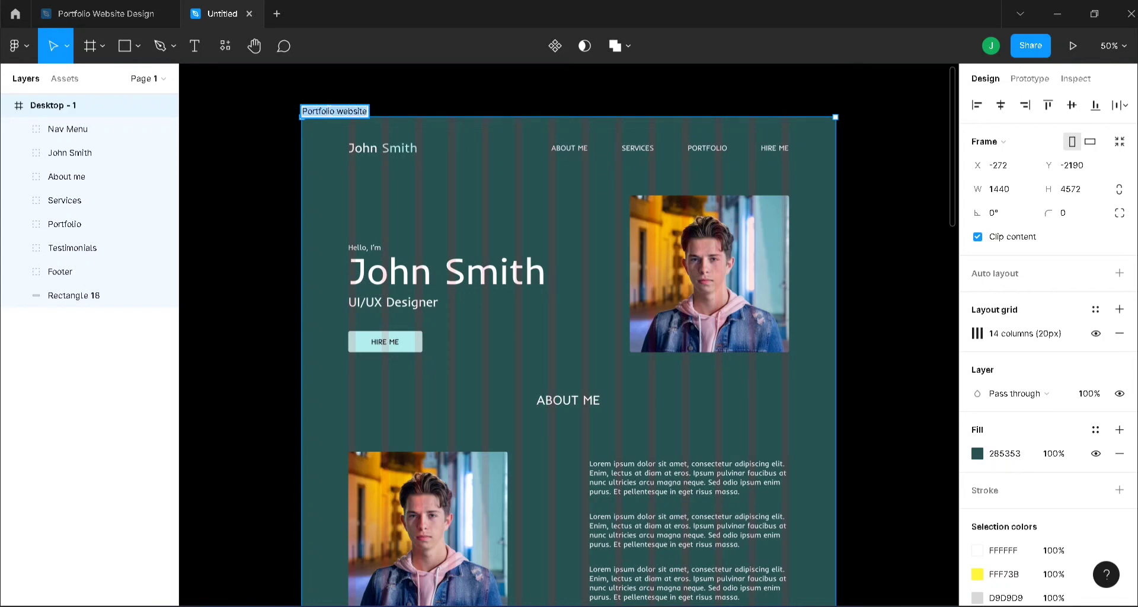
pyautogui.click(603, 110)
# Step: Rename the Untitled file as Portfolio website with the copied frame name
pyautogui.doubleClick(606, 45)
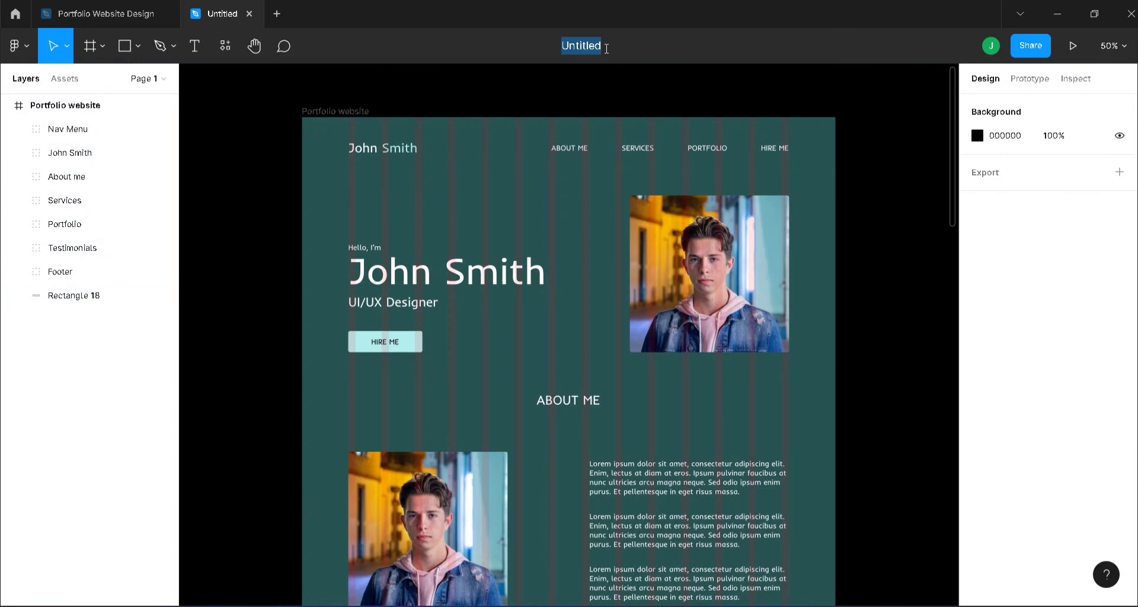
pyautogui.hotkey('ctrl', 'v')
pyautogui.click(546, 90)
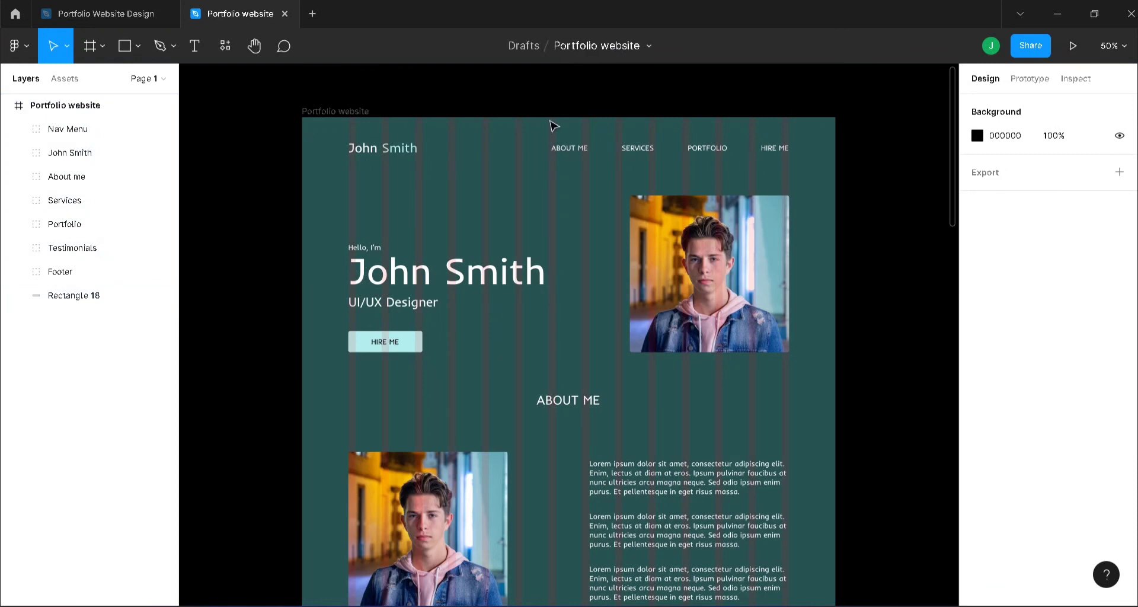
# Step: Hide the 14-column layout grid on the Portfolio website frame
pyautogui.click(323, 110)
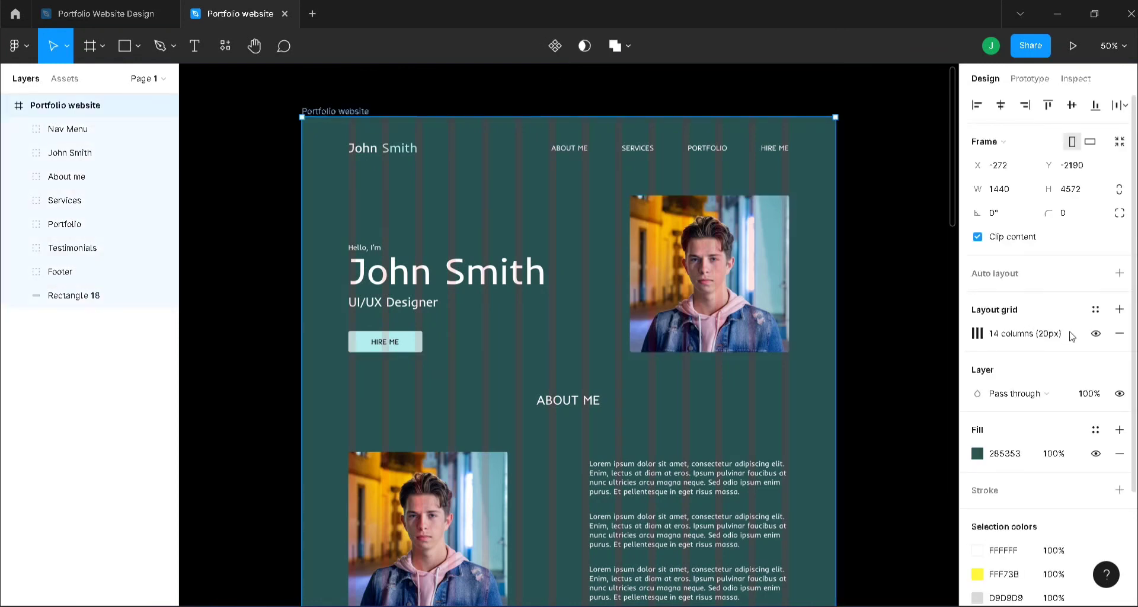
pyautogui.click(1095, 333)
pyautogui.press('-')
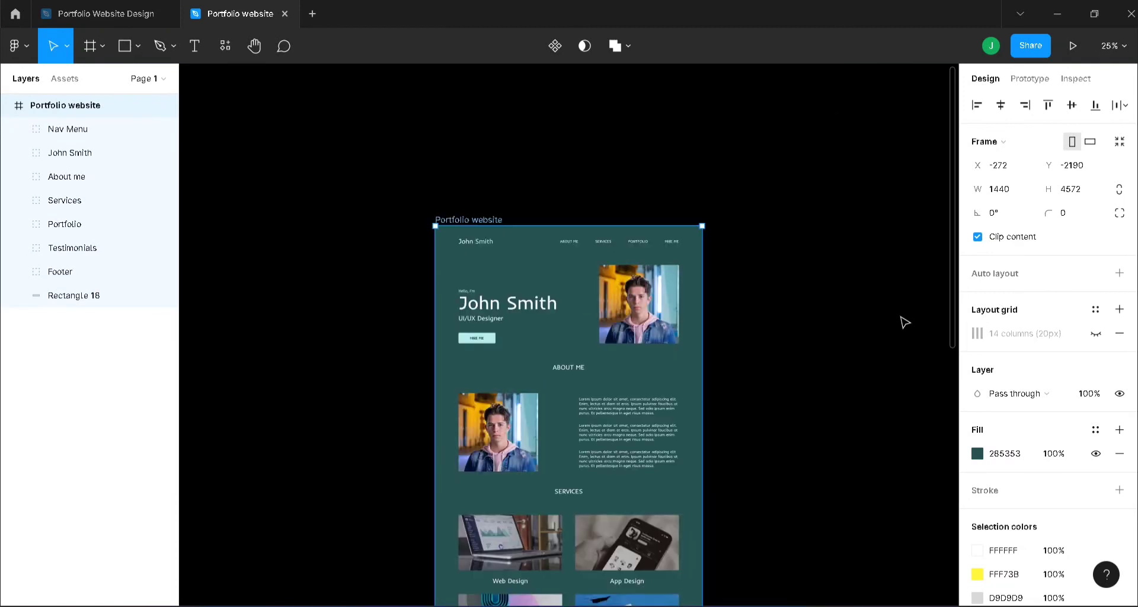
# Step: Move the description text under the PORTFOLIO heading down to about Y 2544, keeping it centred, and deselect it
pyautogui.scroll(-5, 866, 286)
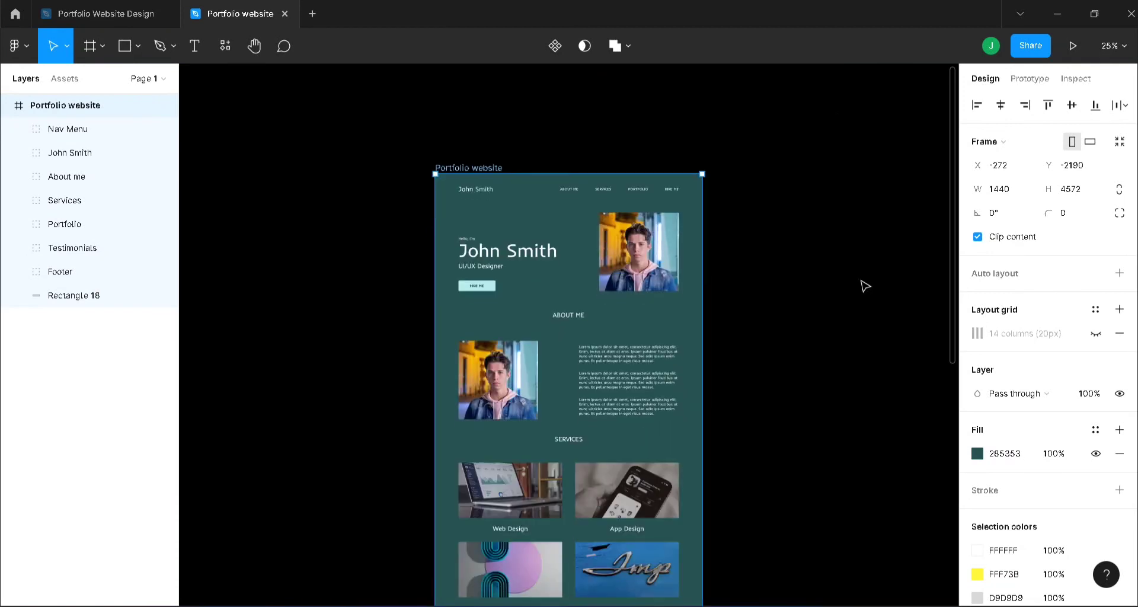
pyautogui.scroll(-3, 865, 286)
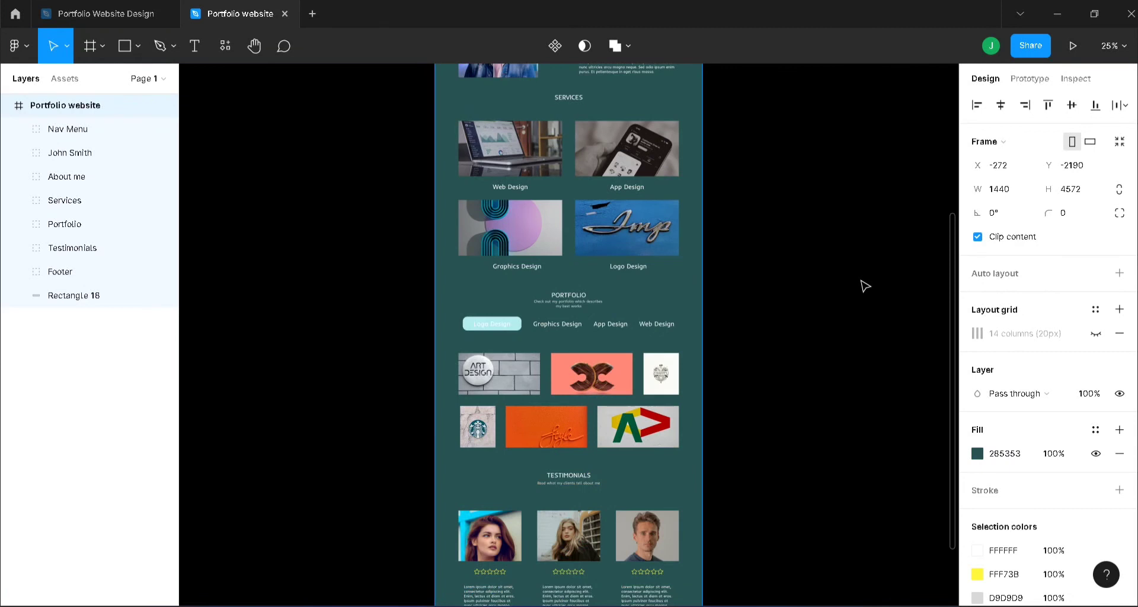
pyautogui.doubleClick(567, 306)
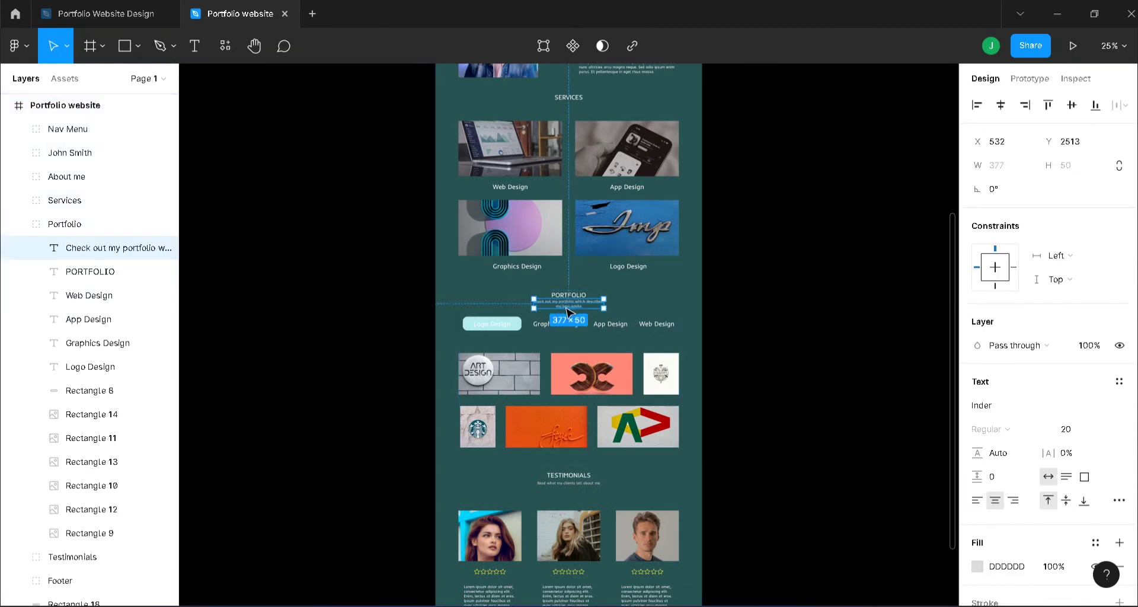
pyautogui.moveTo(567, 308); pyautogui.dragTo(568, 315)
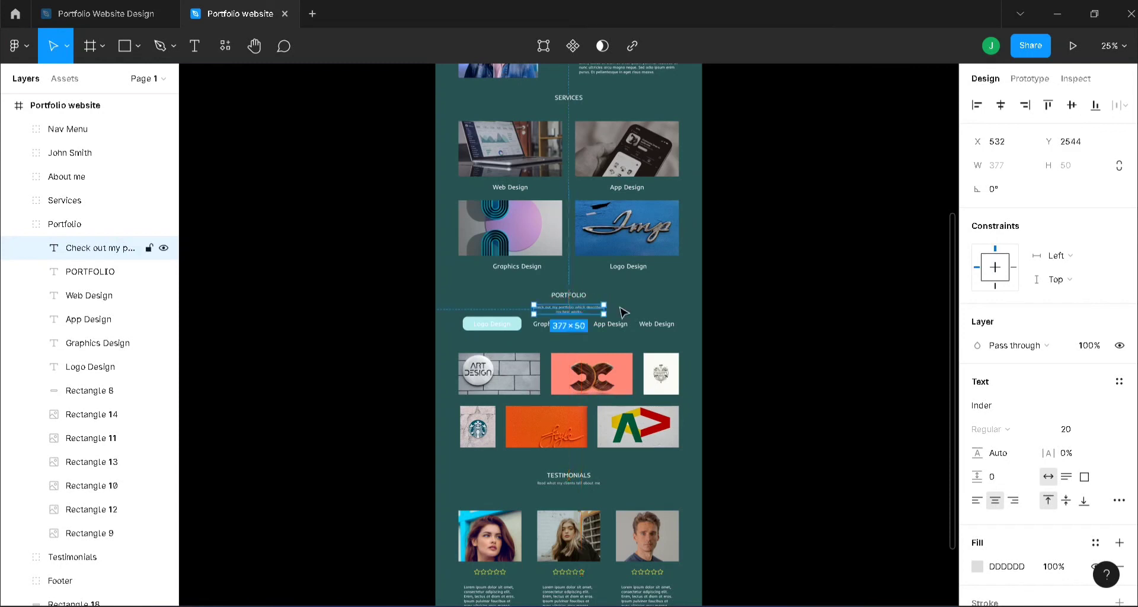
pyautogui.click(777, 328)
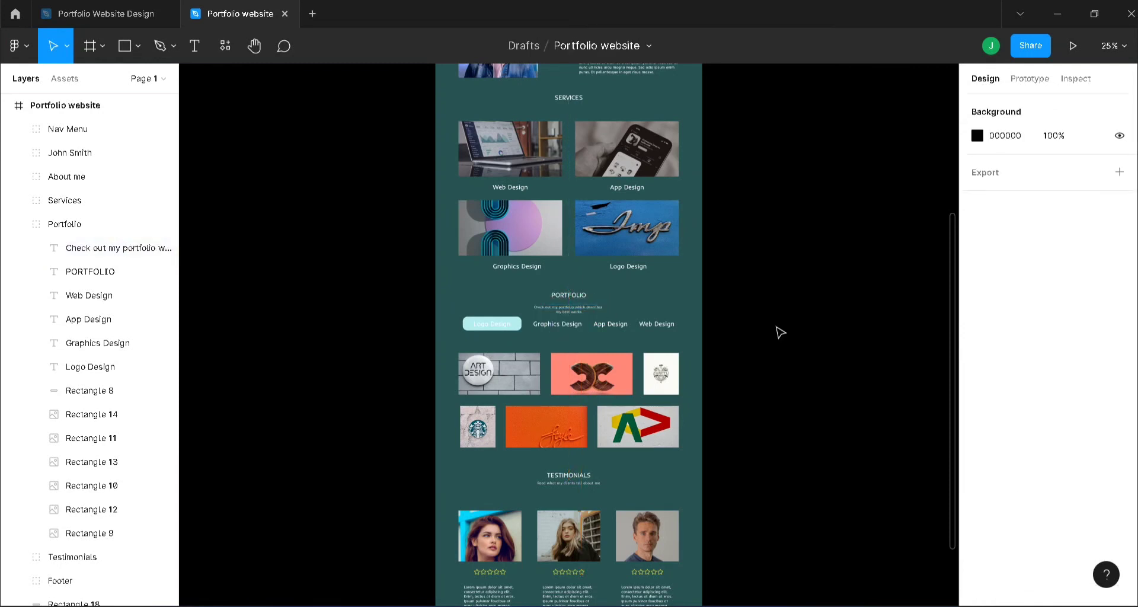
# Step: Examine the finished page from the header to the footer, checking the layout and spacing of every section
pyautogui.scroll(-4, 780, 333)
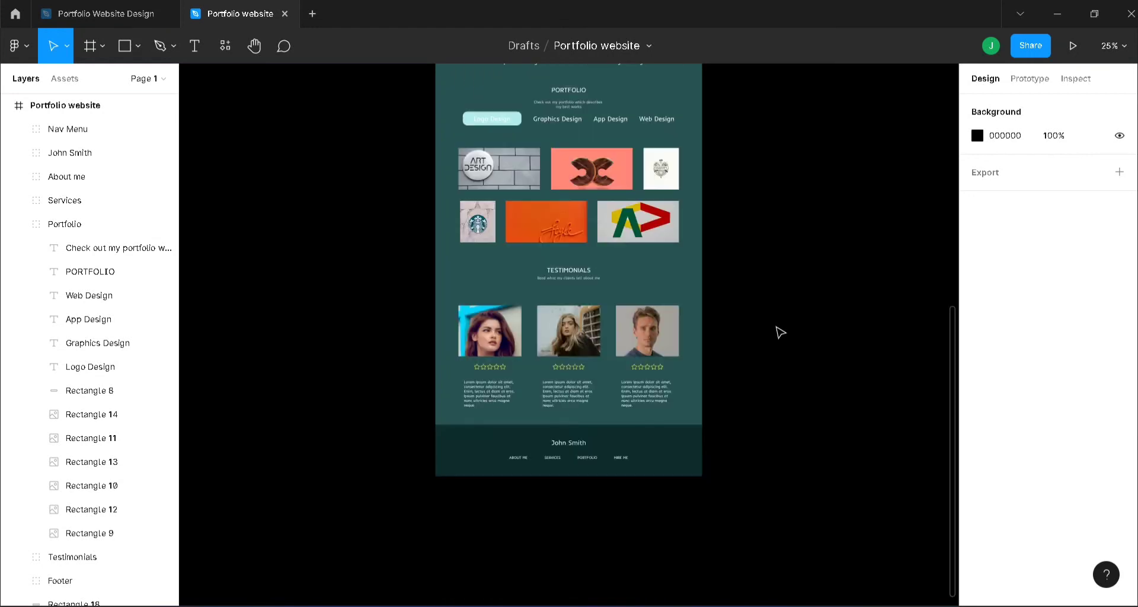
pyautogui.scroll(12, 780, 332)
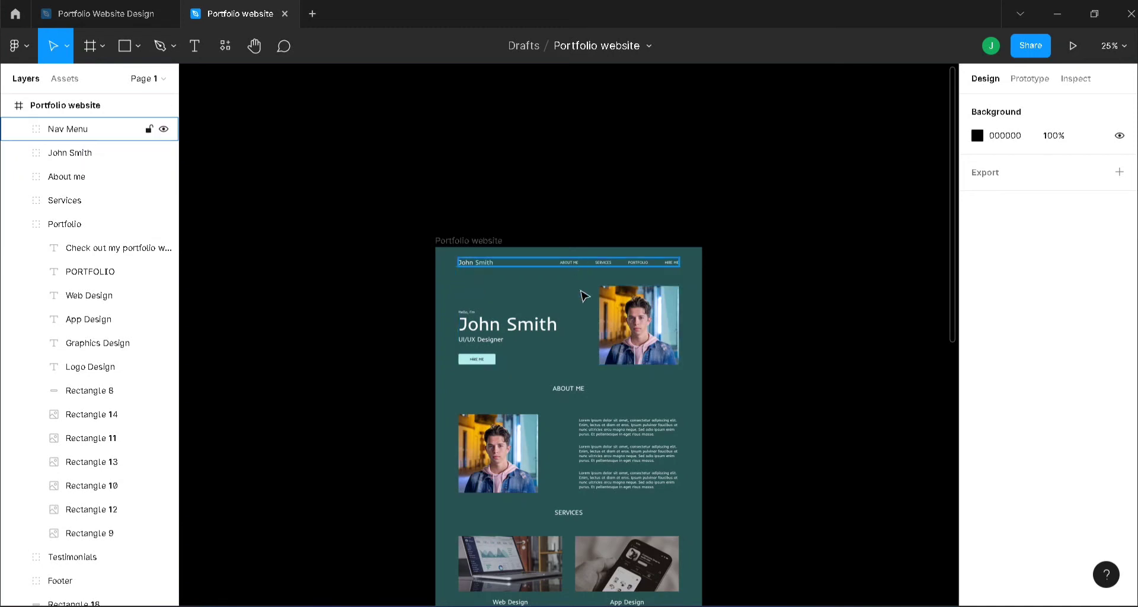
pyautogui.scroll(-1, 579, 407)
pyautogui.scroll(-3, 579, 407)
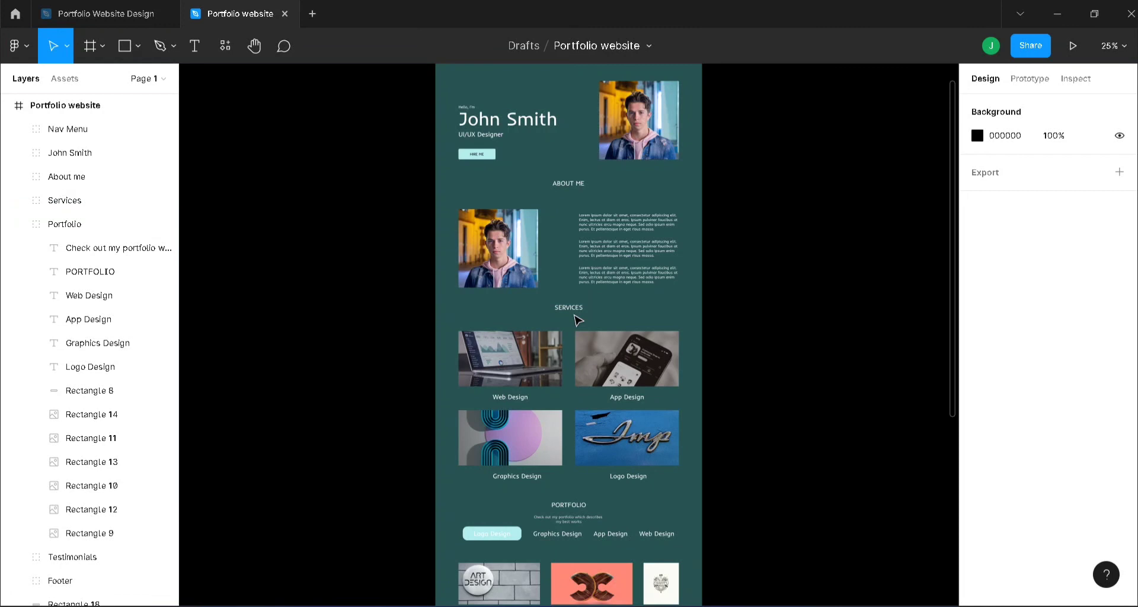
pyautogui.scroll(-5, 578, 320)
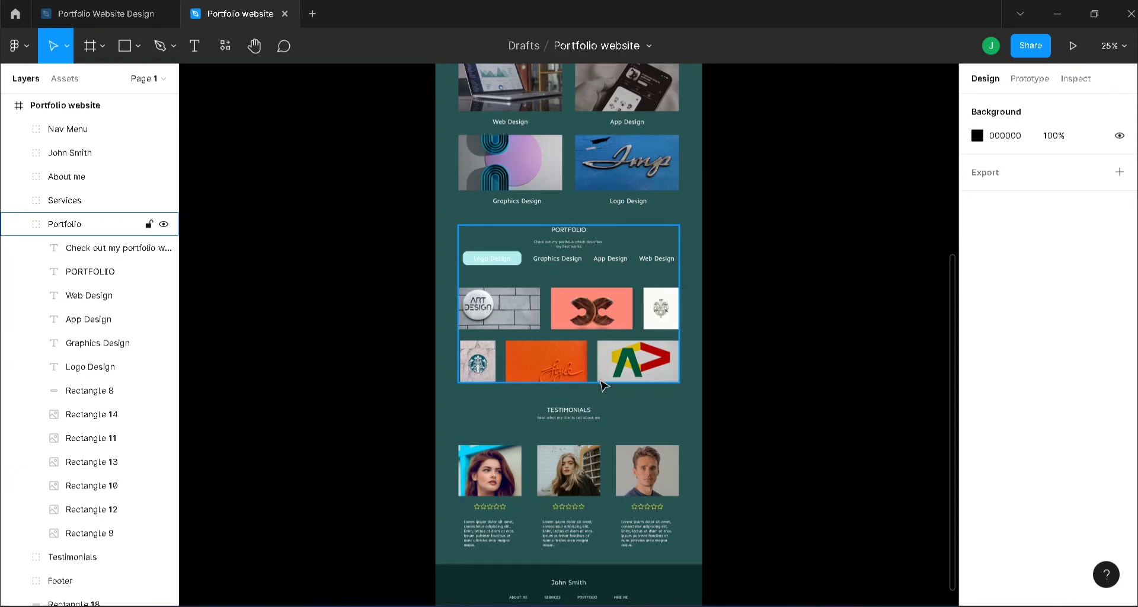
pyautogui.scroll(-1, 603, 384)
pyautogui.scroll(-1, 604, 384)
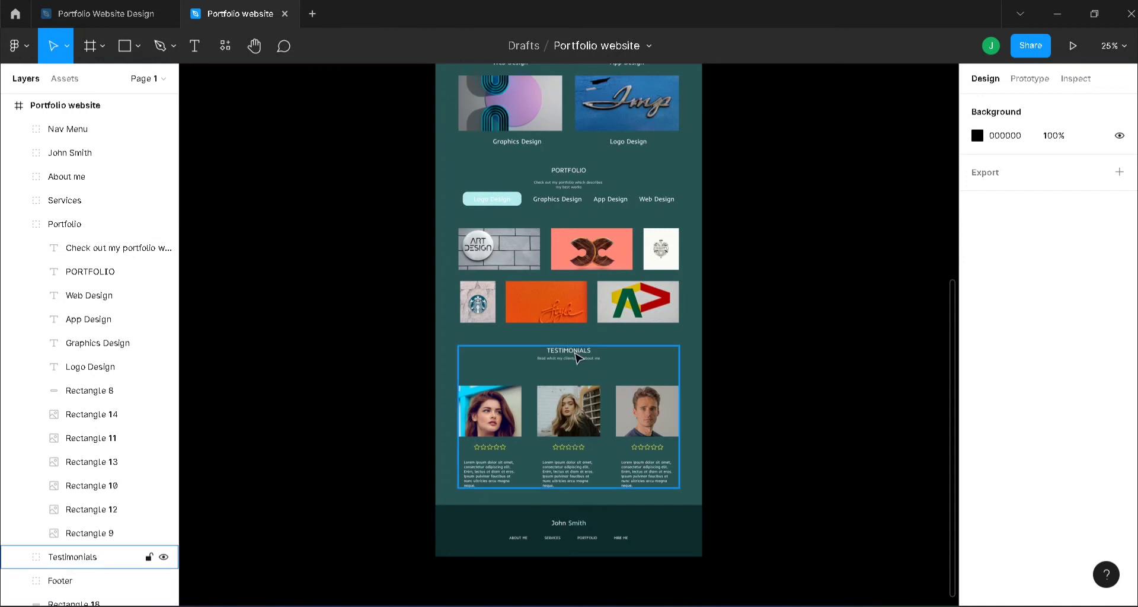
pyautogui.scroll(6, 583, 497)
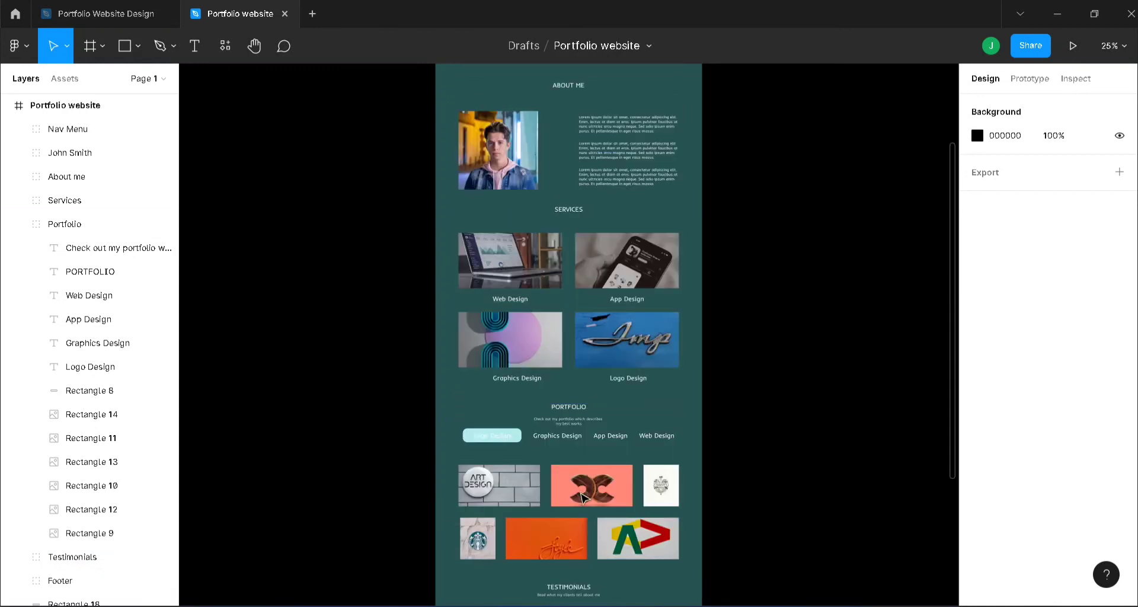
pyautogui.scroll(10, 583, 497)
pyautogui.scroll(-8, 583, 496)
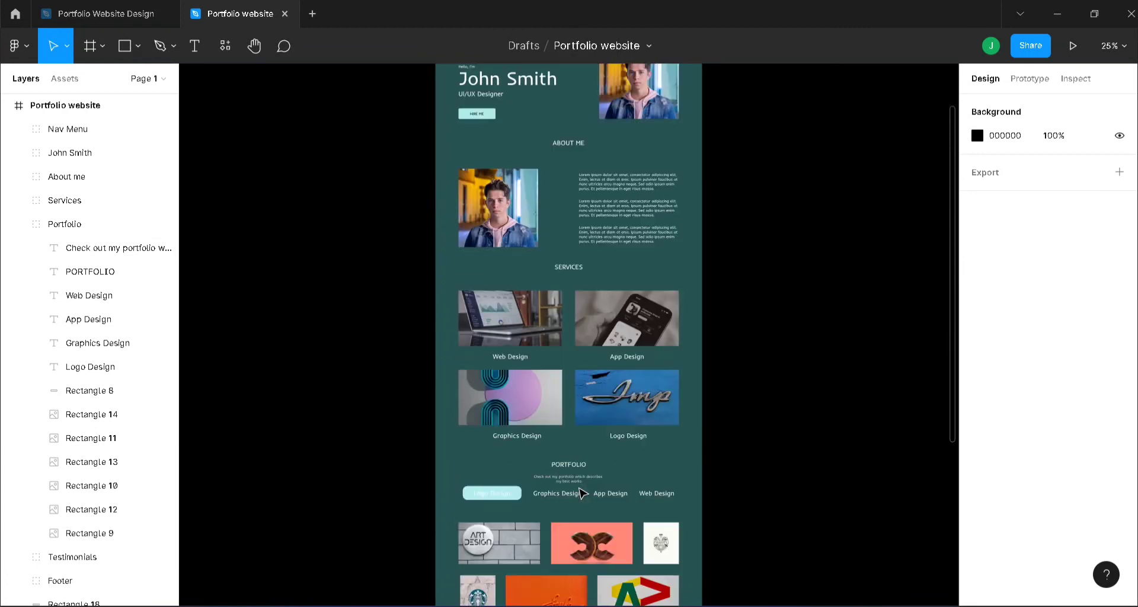
# Step: Collapse the Portfolio group in the layer list and return to the header of the design
pyautogui.click(22, 224)
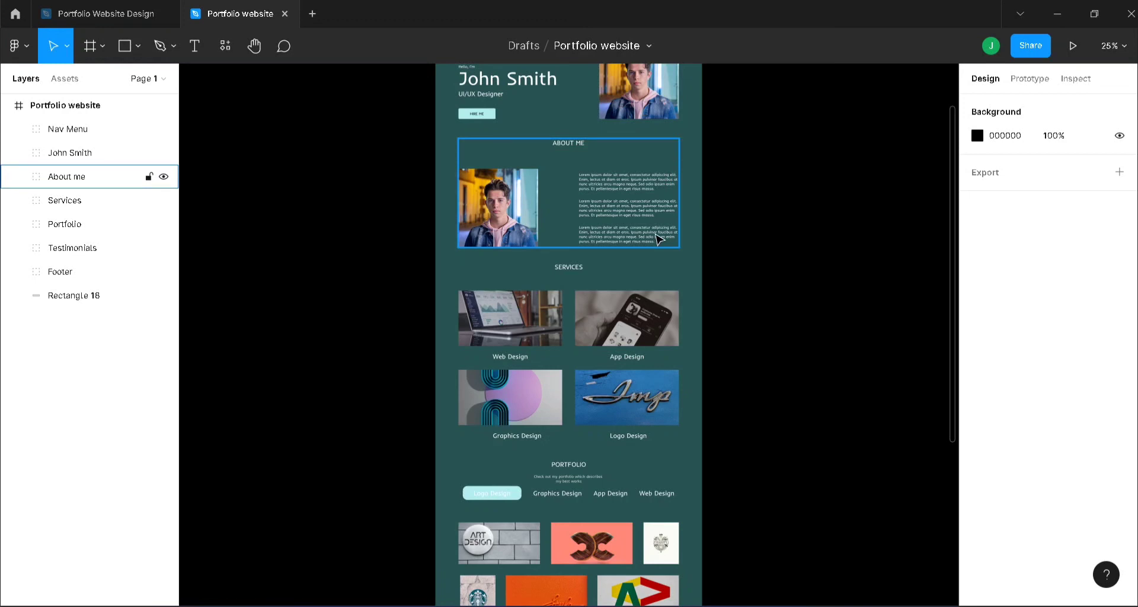
pyautogui.scroll(5, 658, 237)
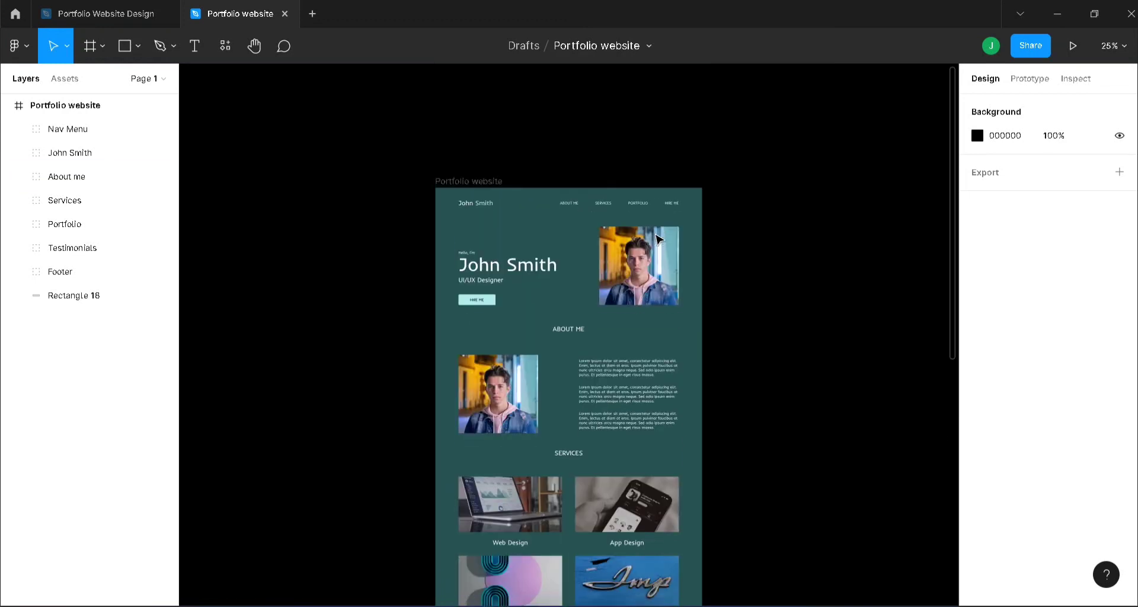